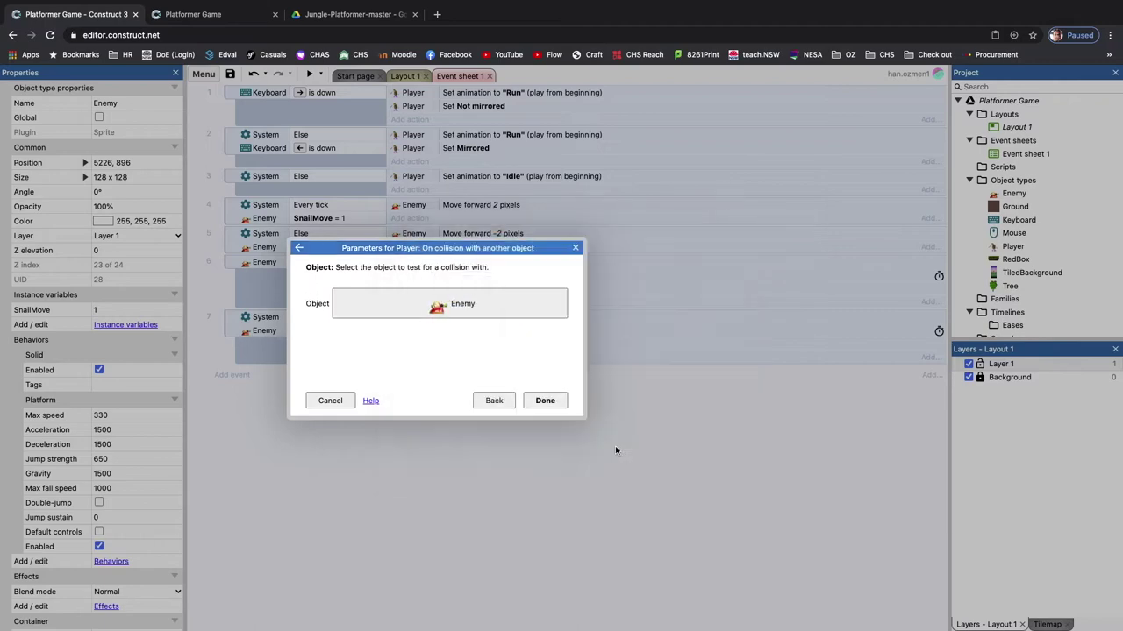
- Finish the Player's collision condition with Enemy as the object, and check the player's starting spot in Layout 1
left_click(545, 400)
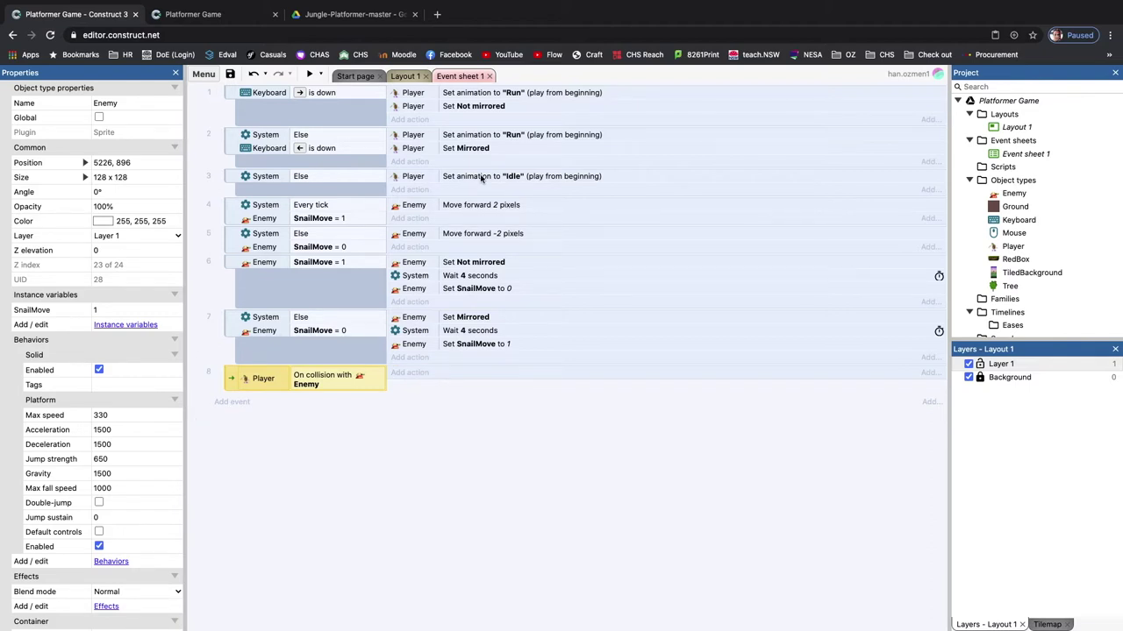
left_click(403, 76)
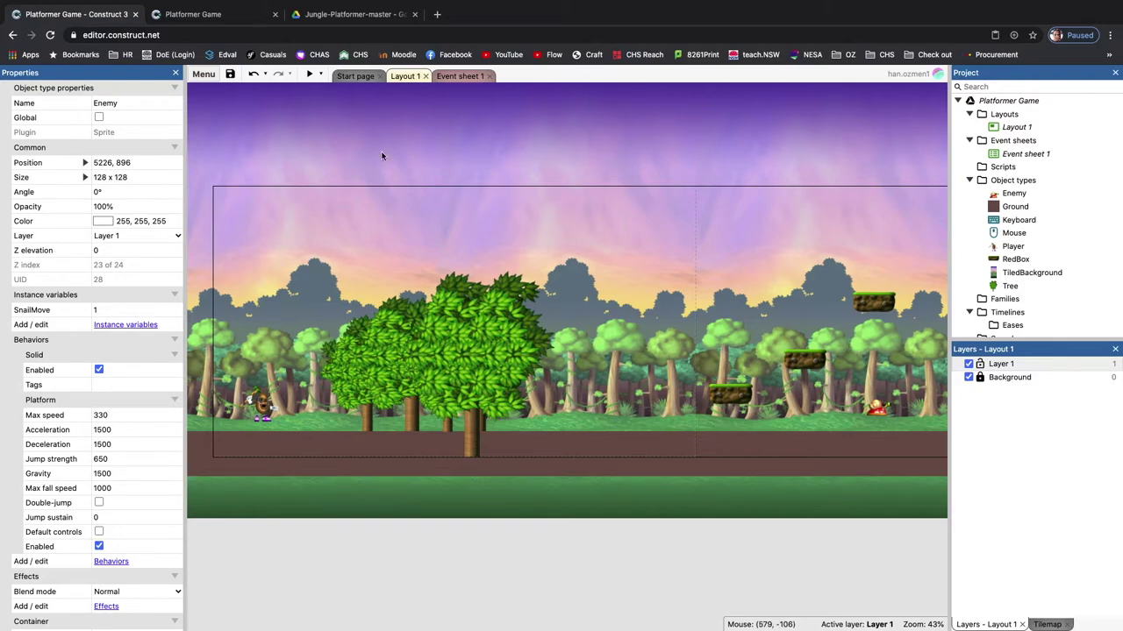
left_click(453, 76)
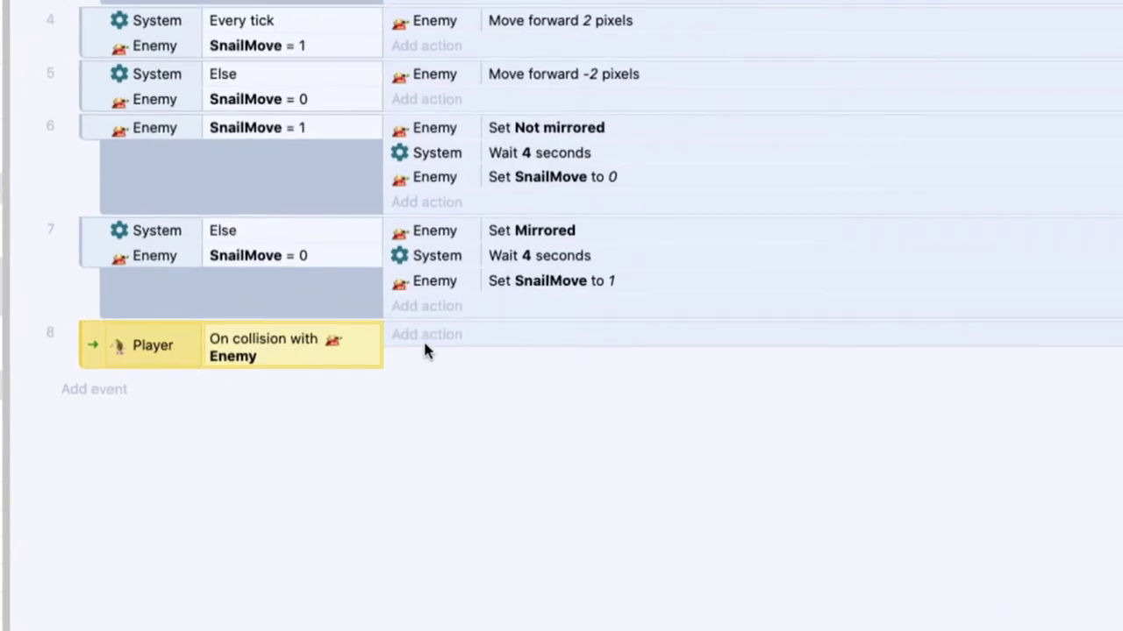
- Choose a Set position action on the Player for the event where it collides with the Enemy
left_click(420, 341)
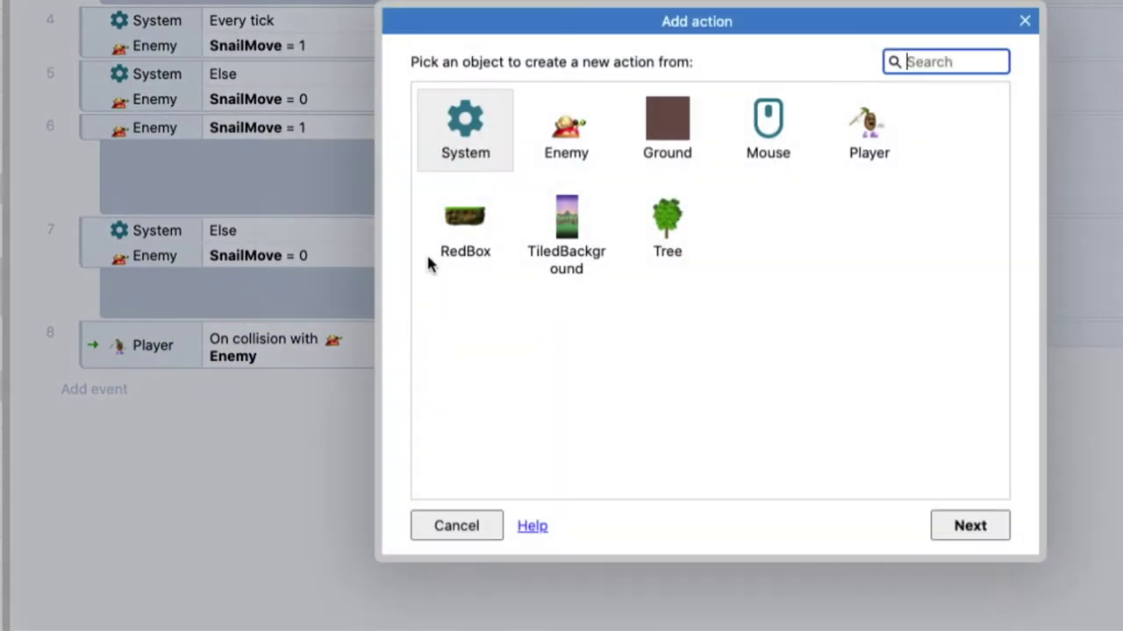
left_click(866, 144)
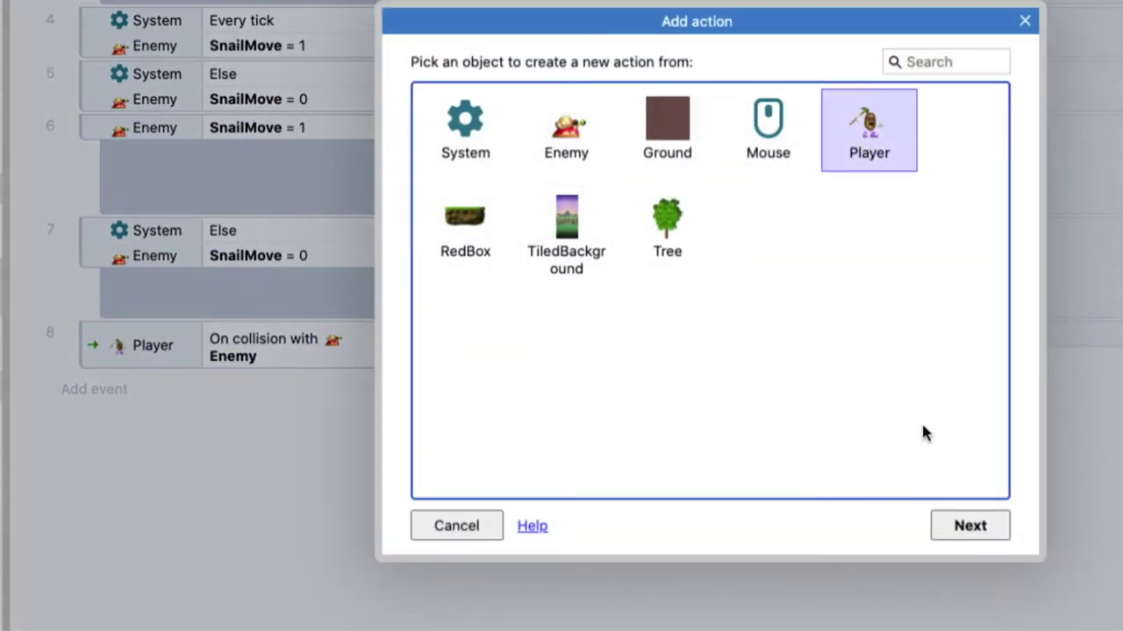
left_click(972, 526)
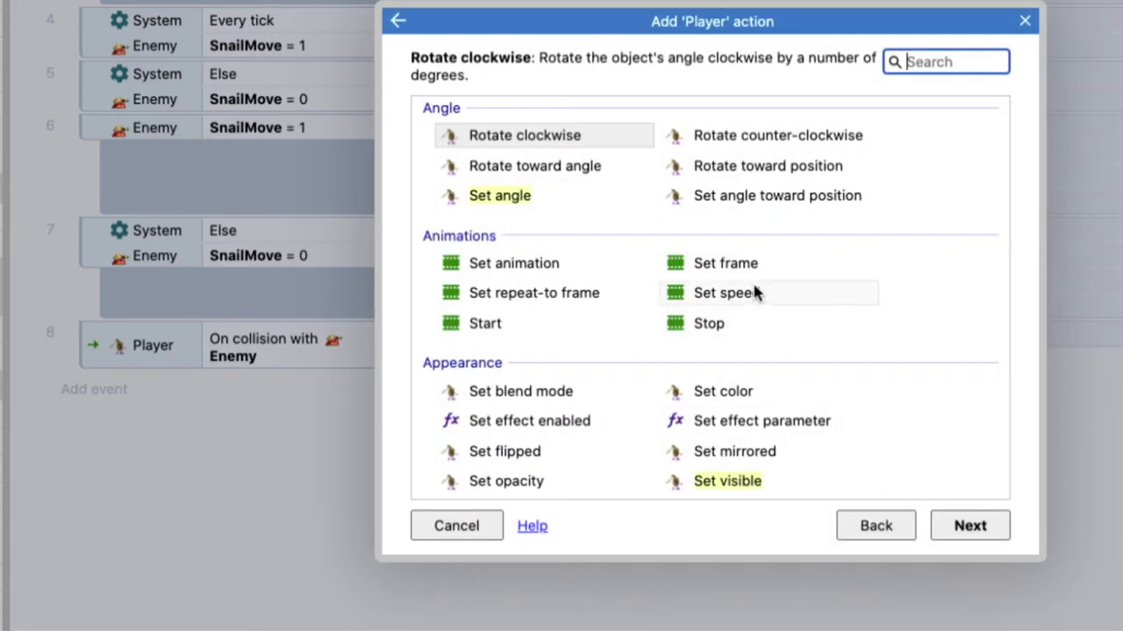
scroll(754, 292, "down", 10)
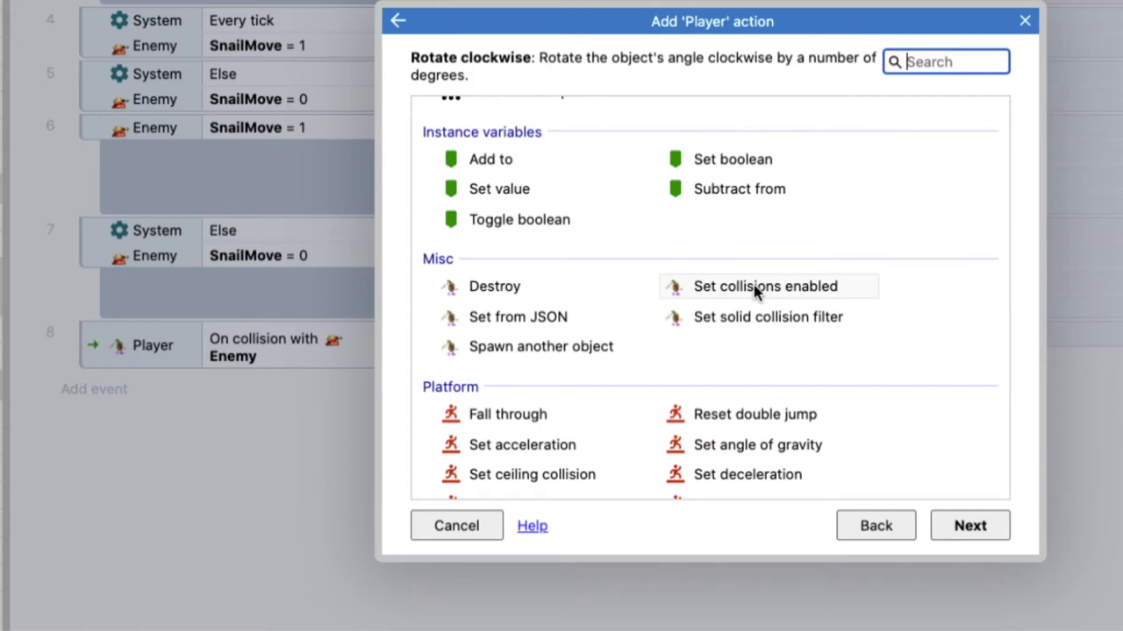
scroll(754, 292, "down", 2)
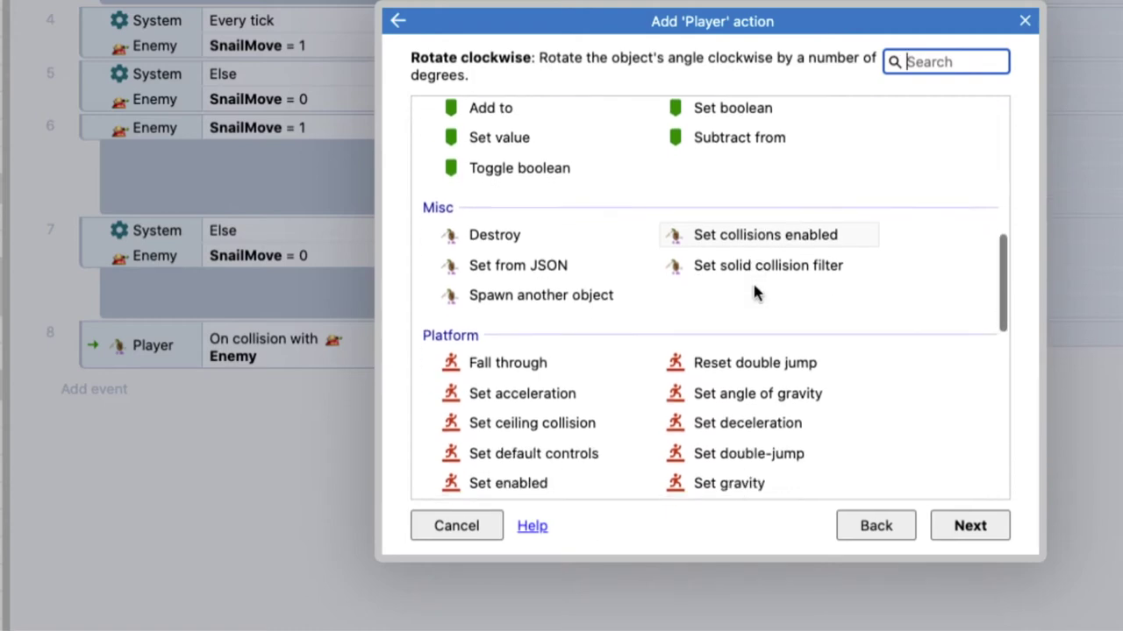
scroll(754, 293, "down", 15)
scroll(756, 293, "up", 2)
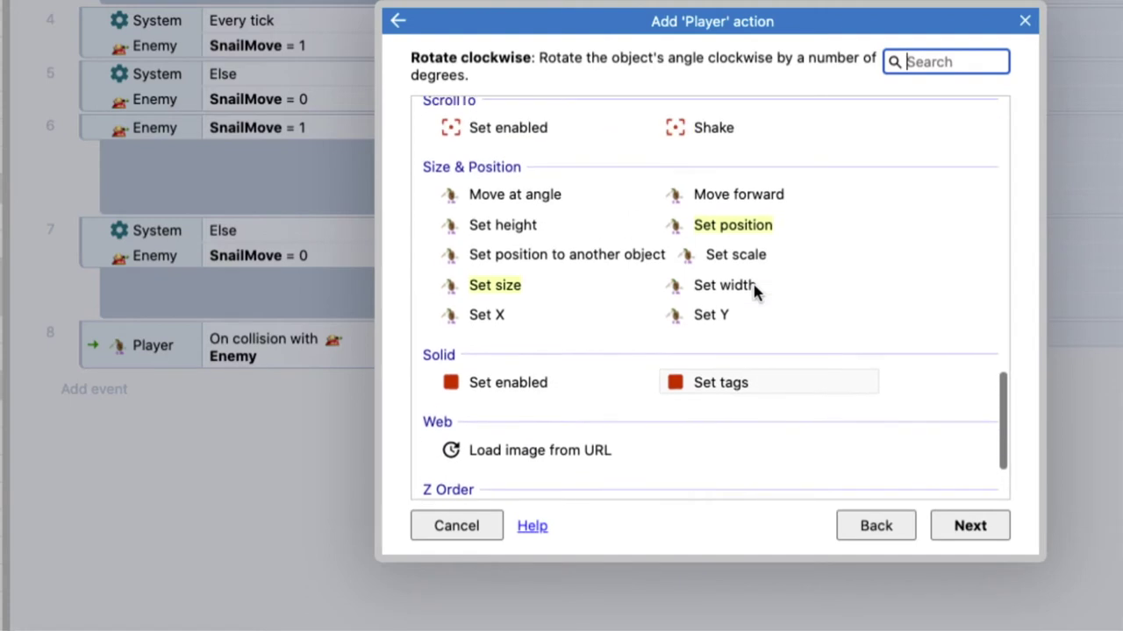
left_click(772, 225)
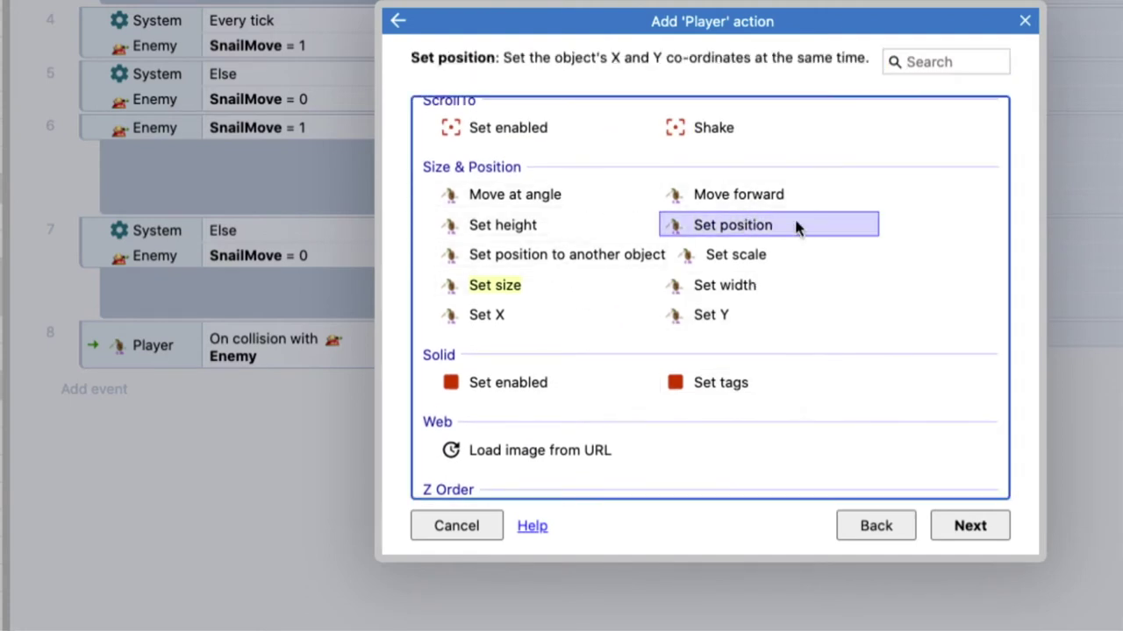
left_click(949, 61)
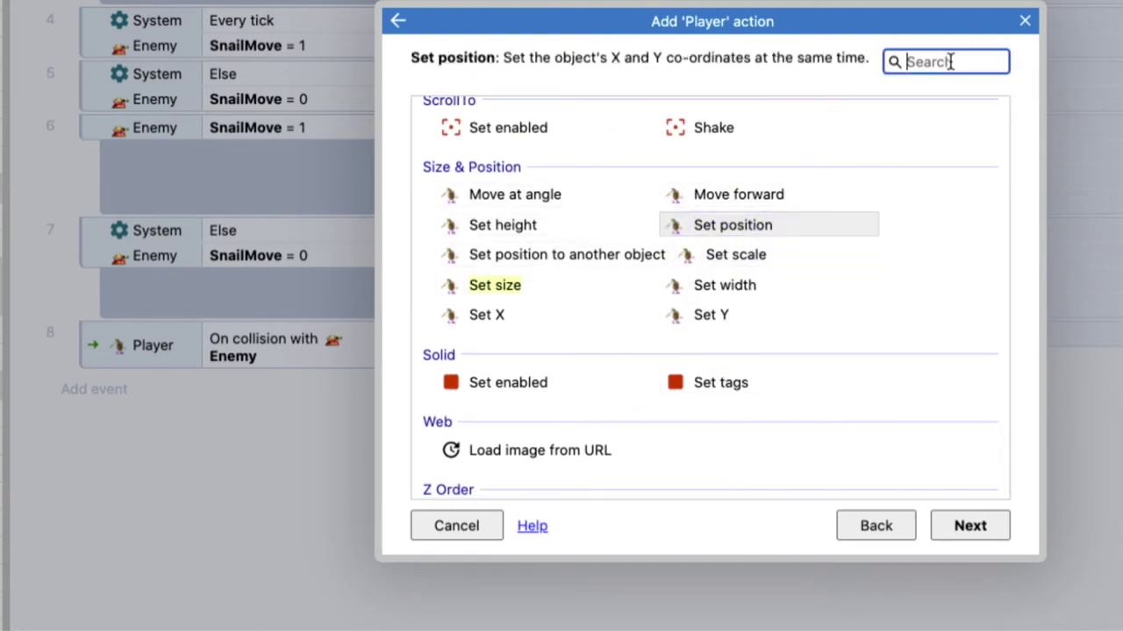
type("position")
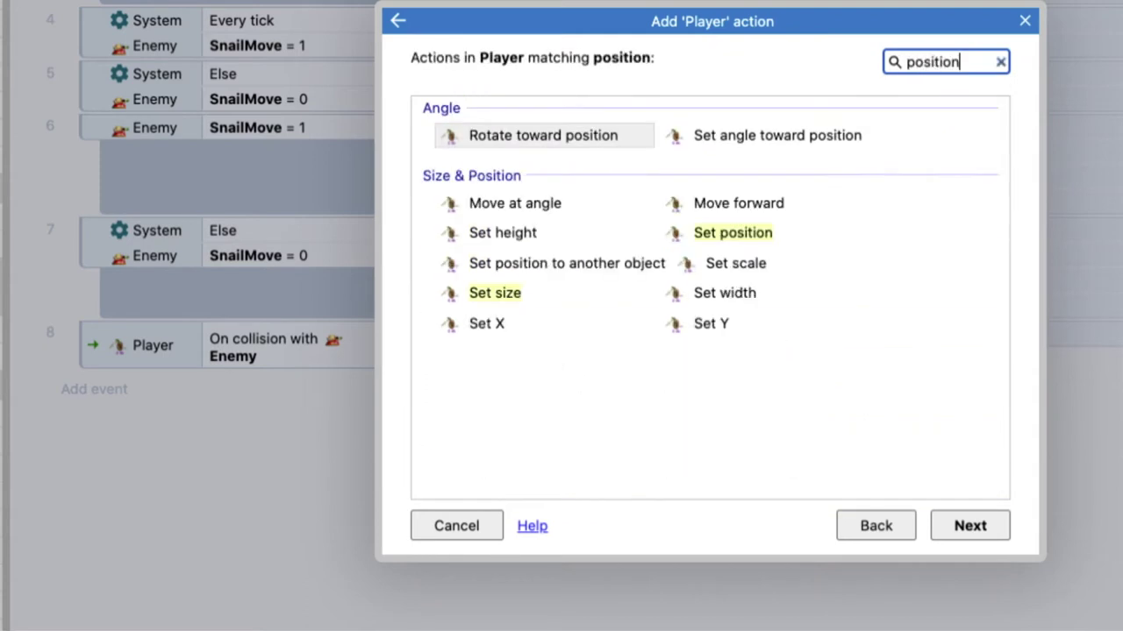
left_click(705, 237)
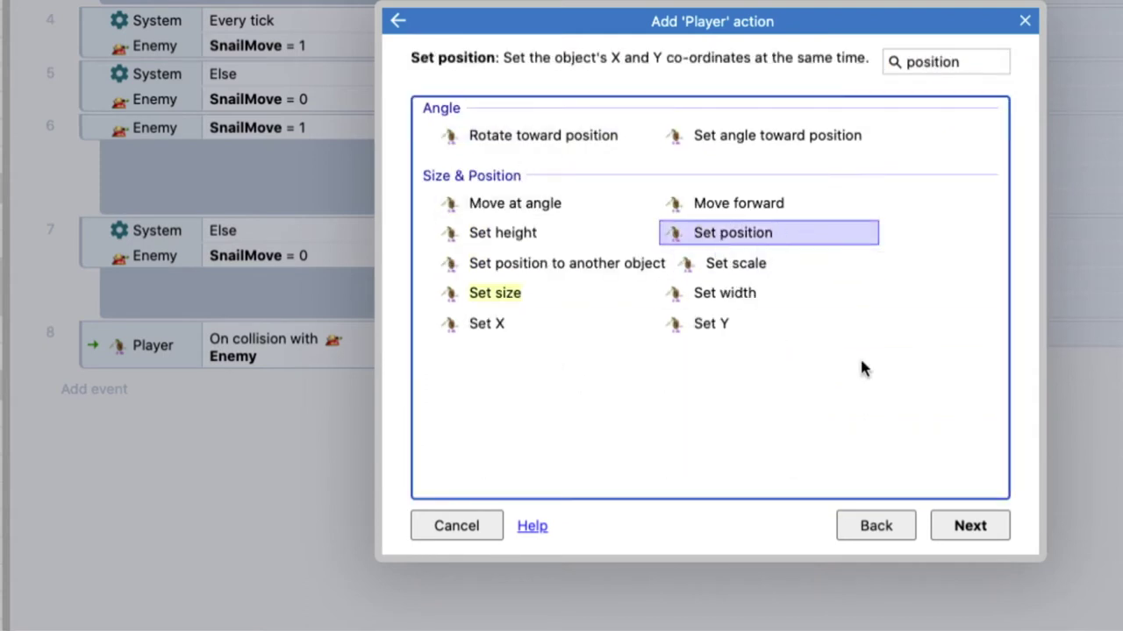
left_click(963, 520)
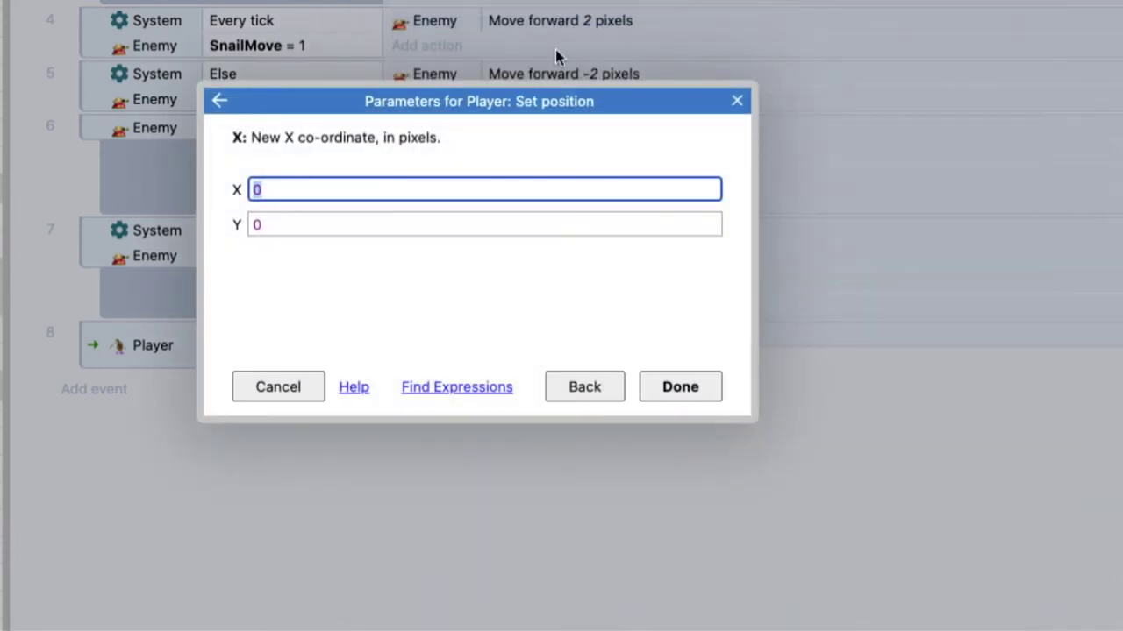
- Set the Player's new position to X 200 and Y 800 and complete the action
left_click_drag(465, 101, 703, 131)
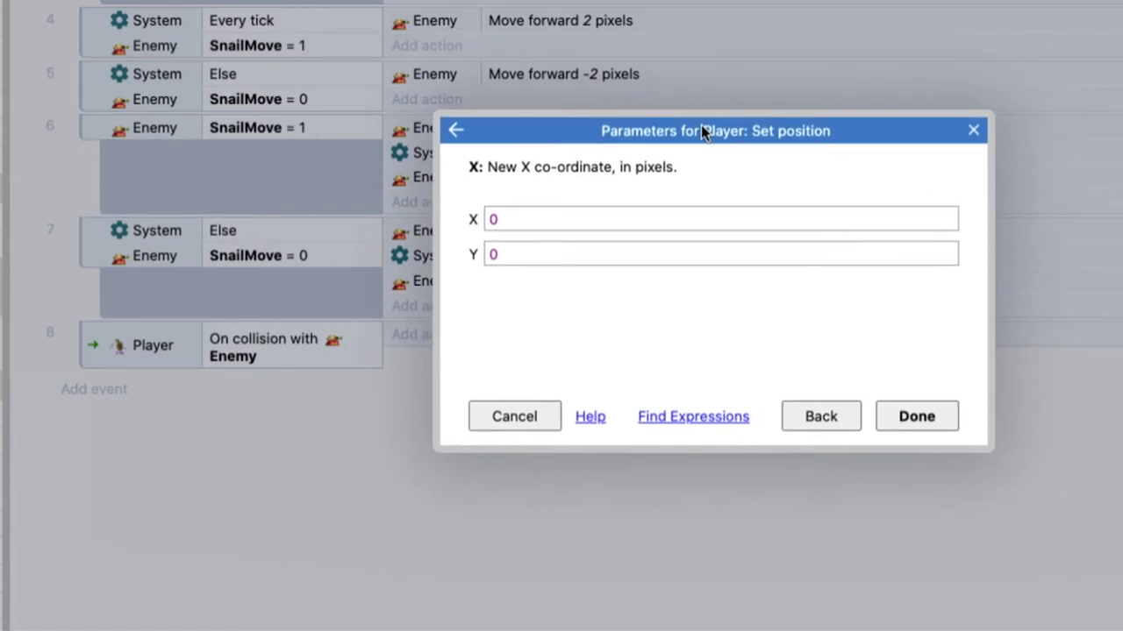
double_click(513, 218)
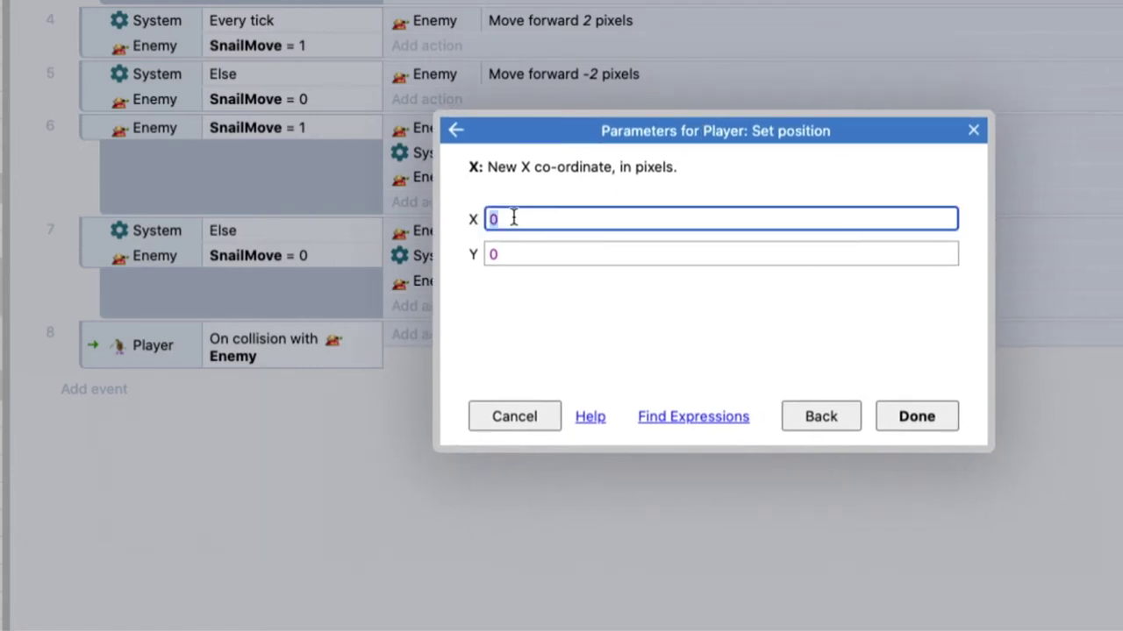
type("200")
key("Tab")
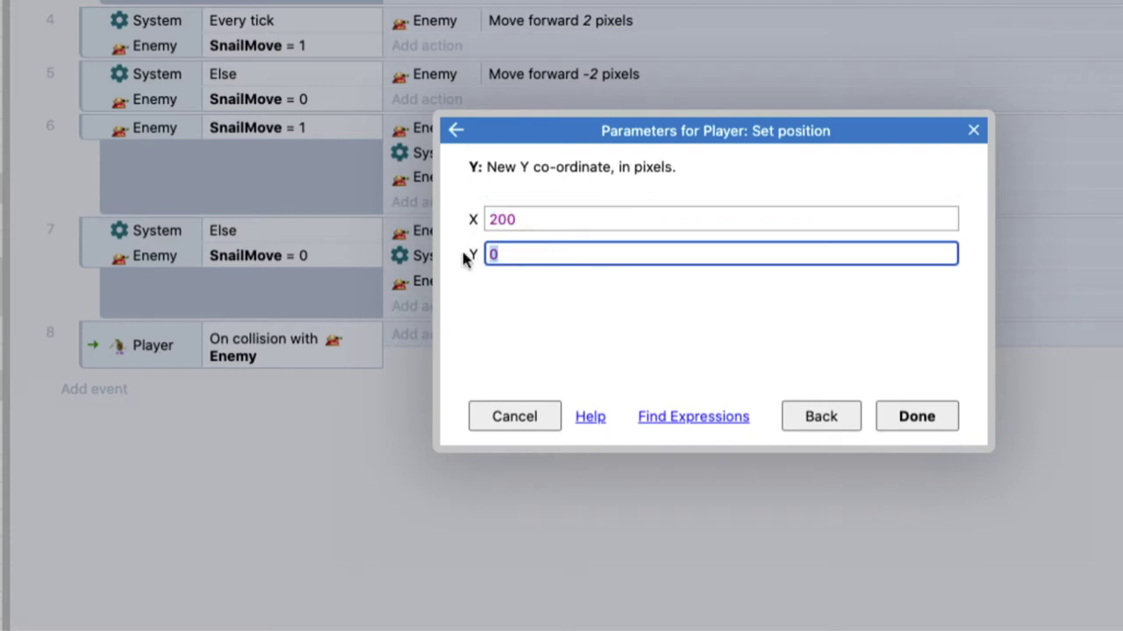
type("800")
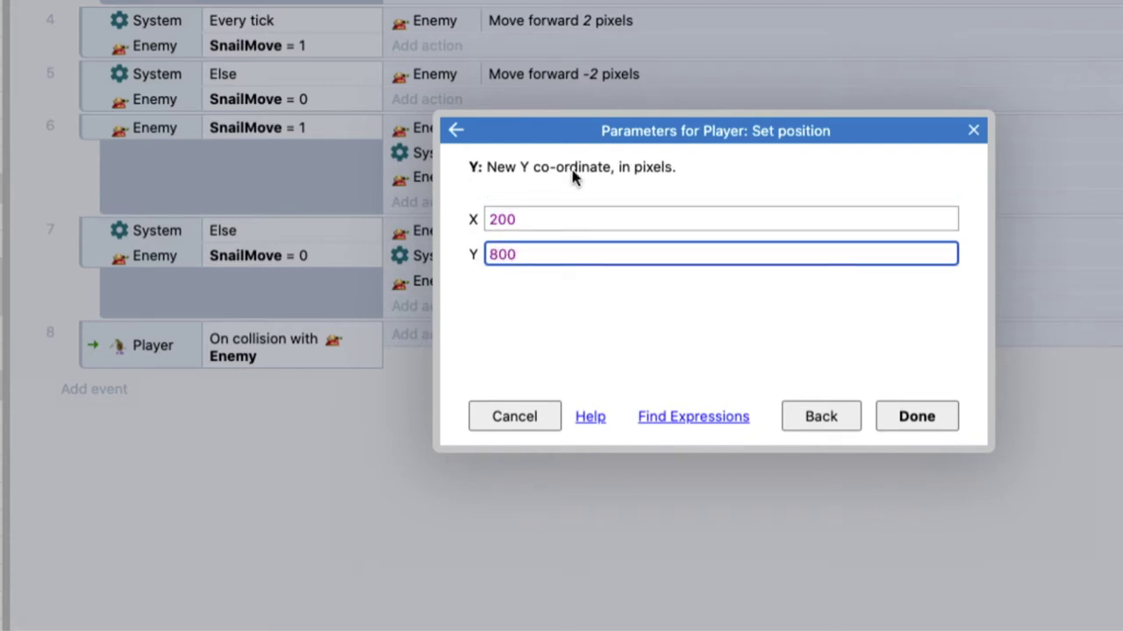
left_click(918, 417)
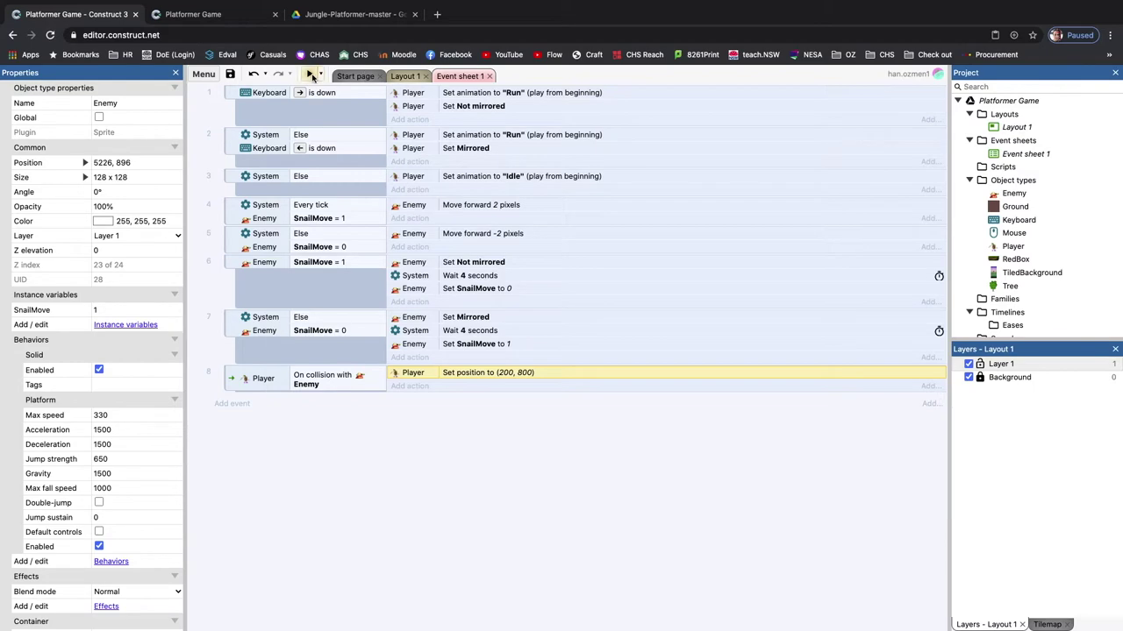
- Preview the game and steer the player over the platforms into the first snail to test the collision reset
left_click(312, 76)
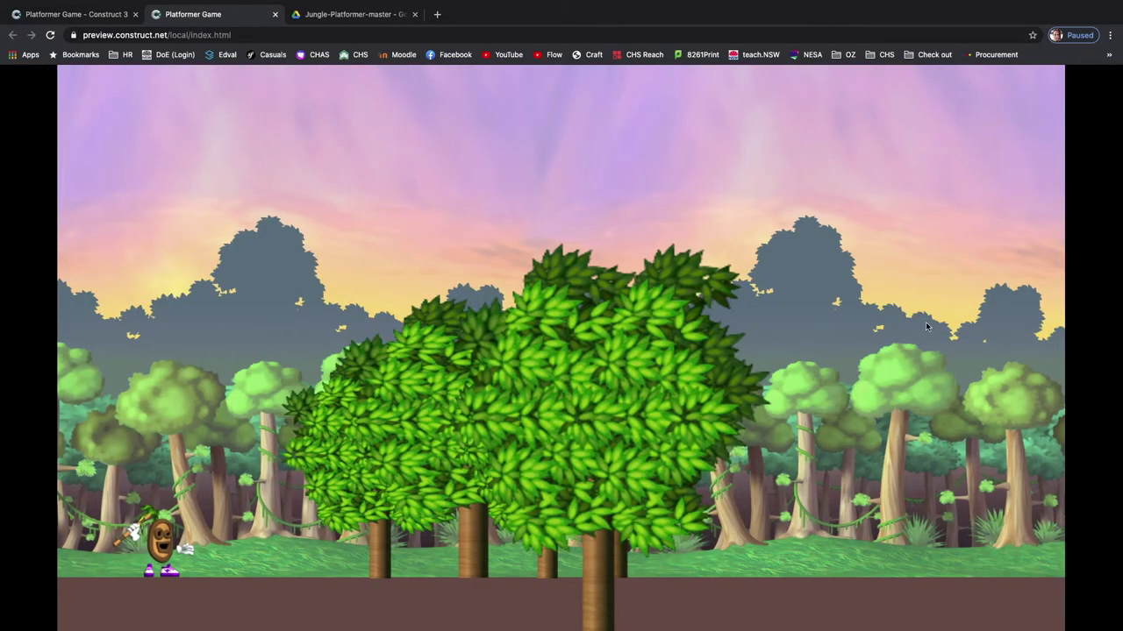
key("Right")
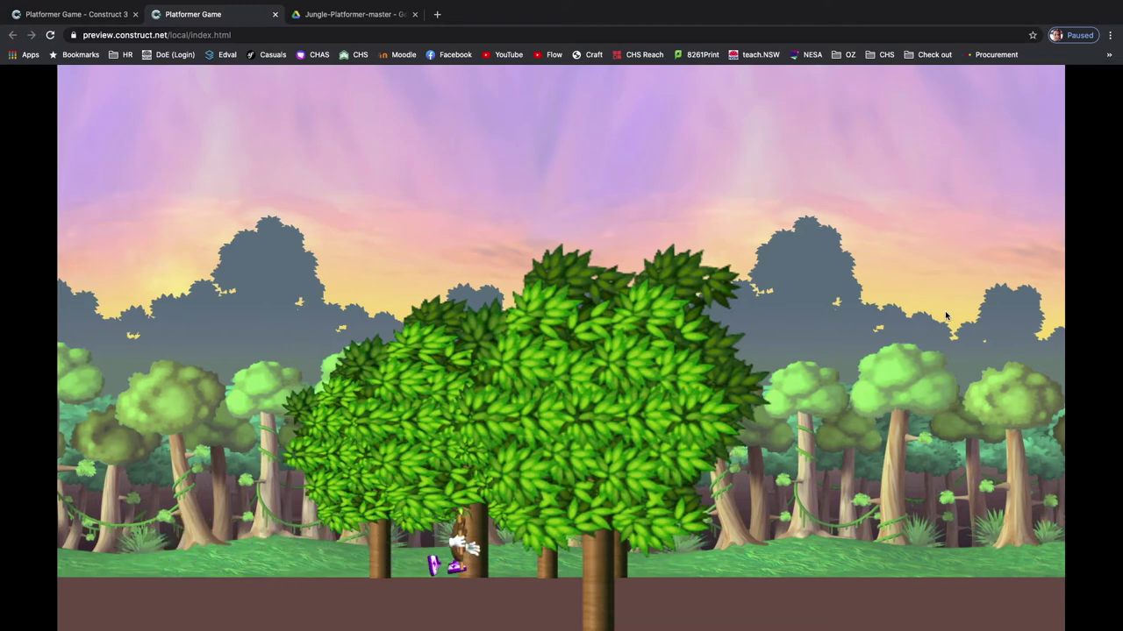
key("Right")
key("Up")
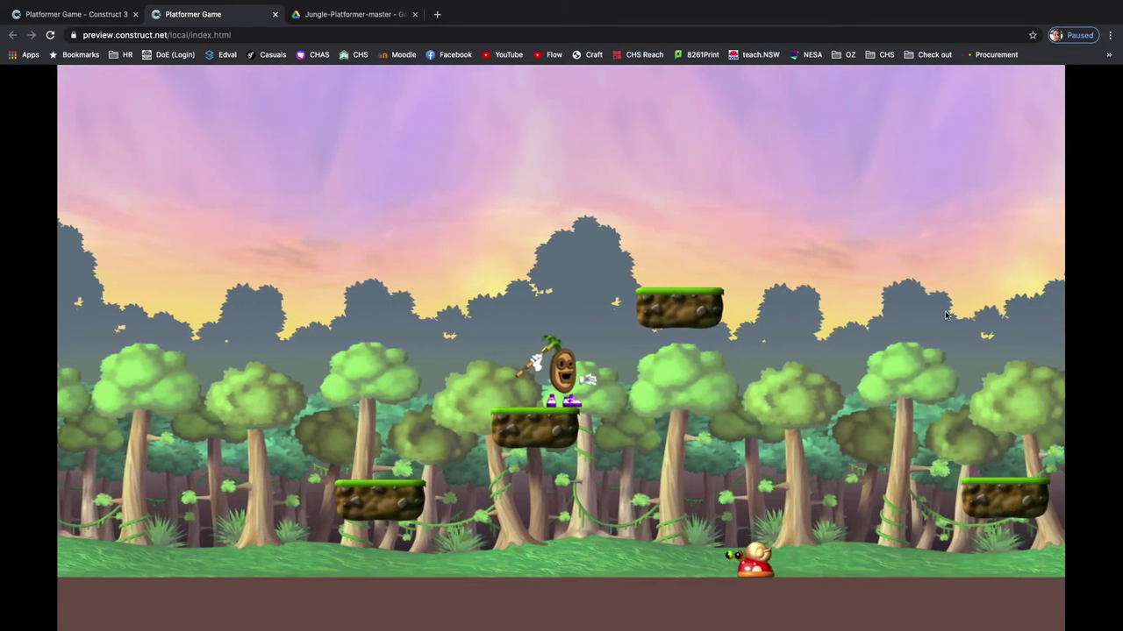
key("Right")
key("Right")
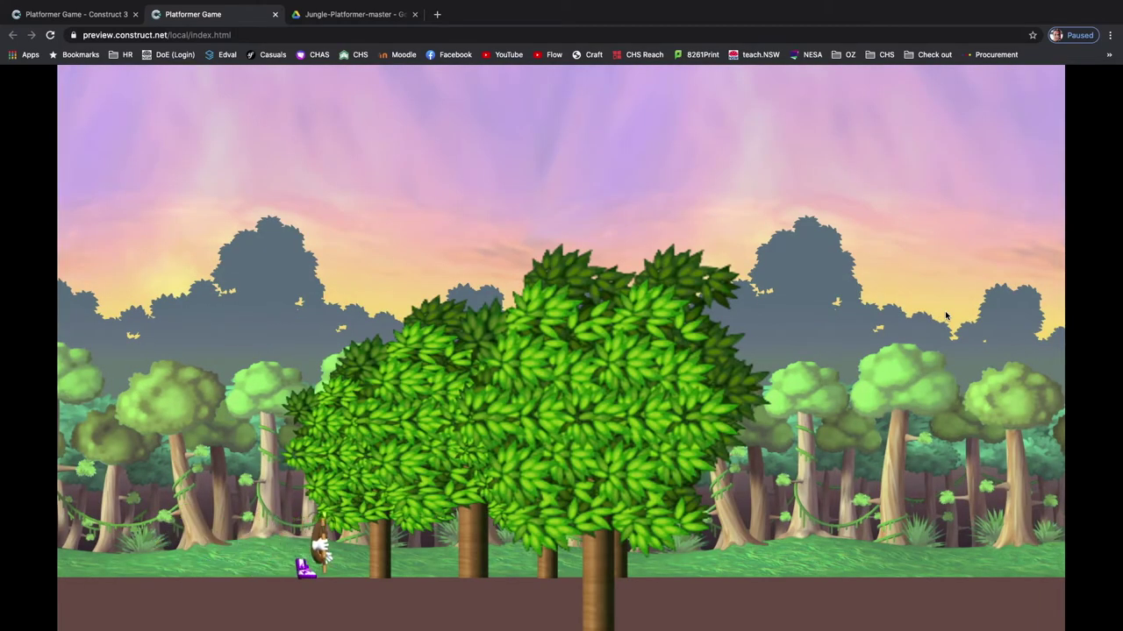
key("Right")
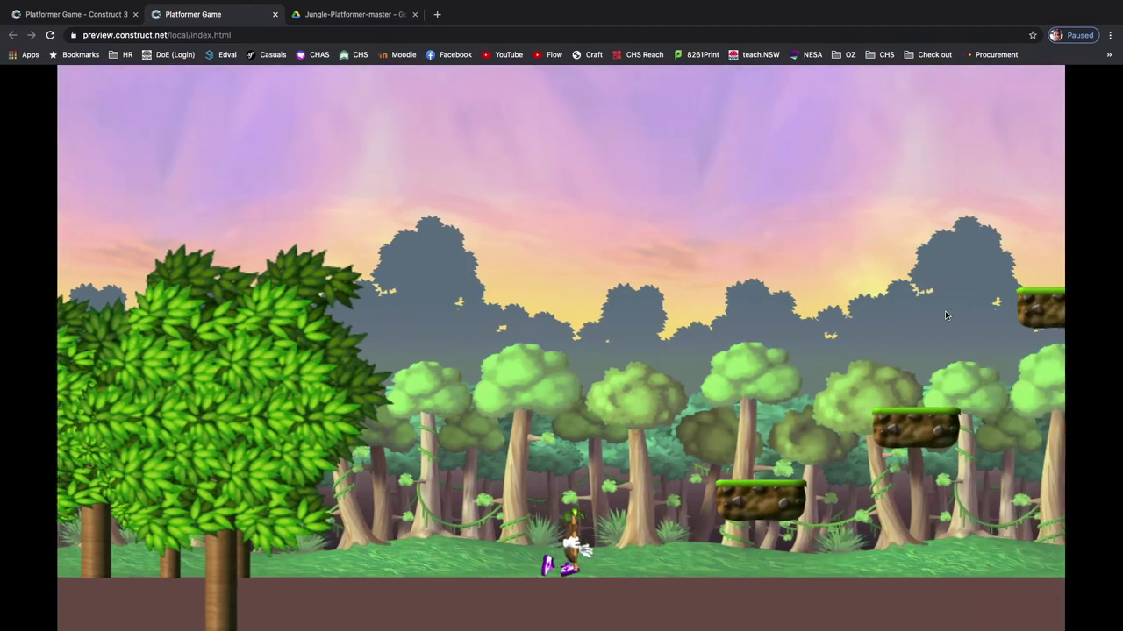
key("Up")
key("Left")
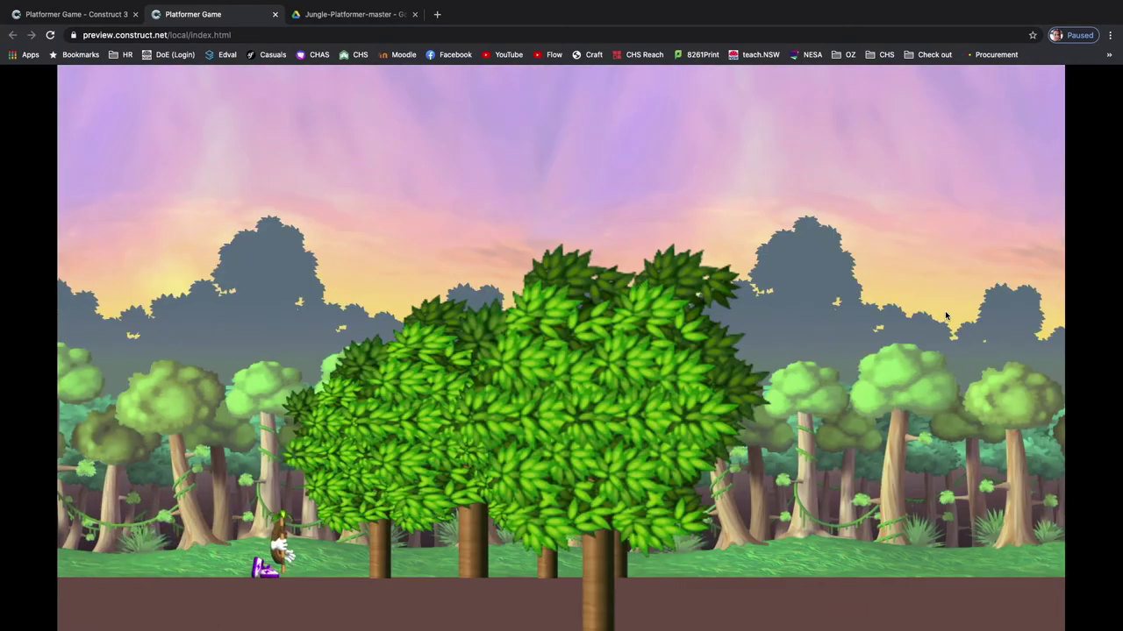
- Play through the level again, jumping across the platforms to the farther snails and touching one to retest the reset
key("Right")
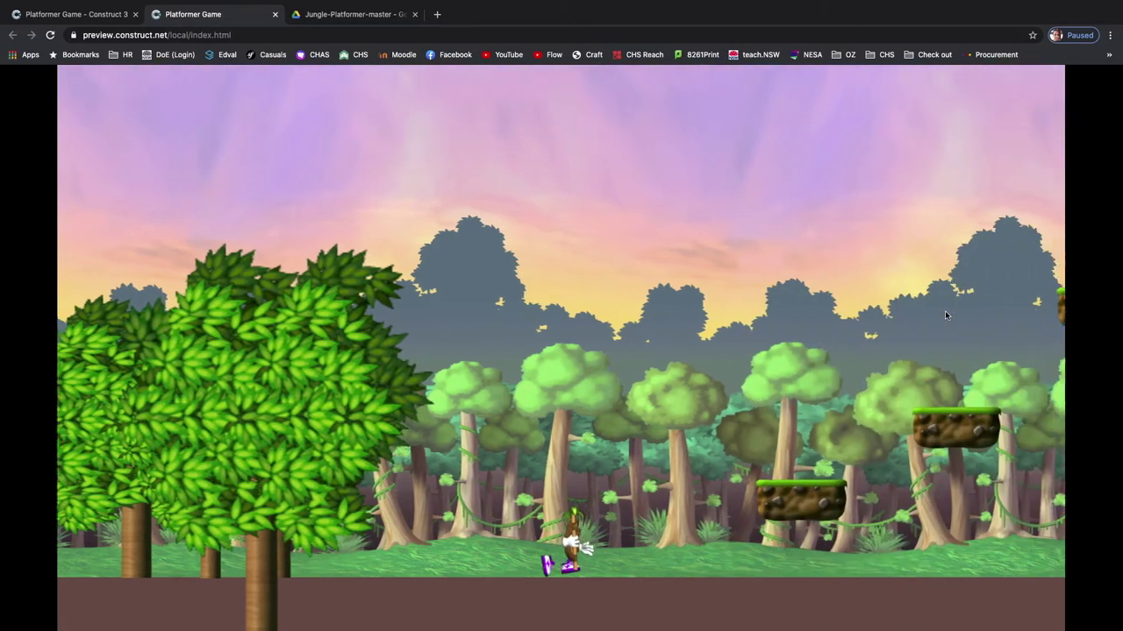
key("Up")
key("Right")
key("Up")
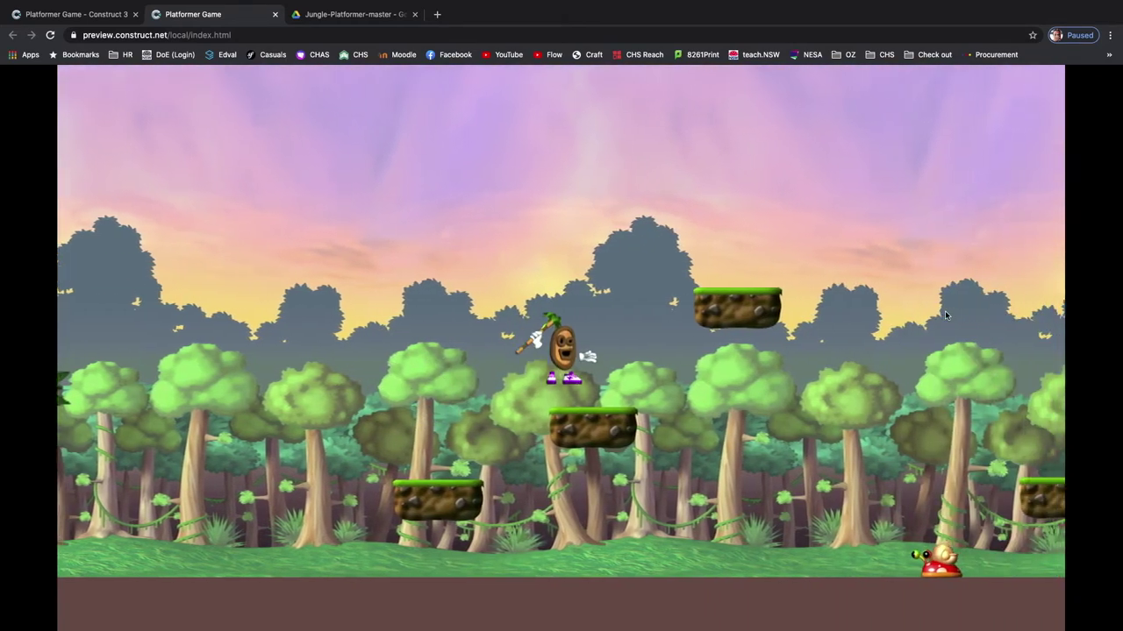
key("Right")
key("Up")
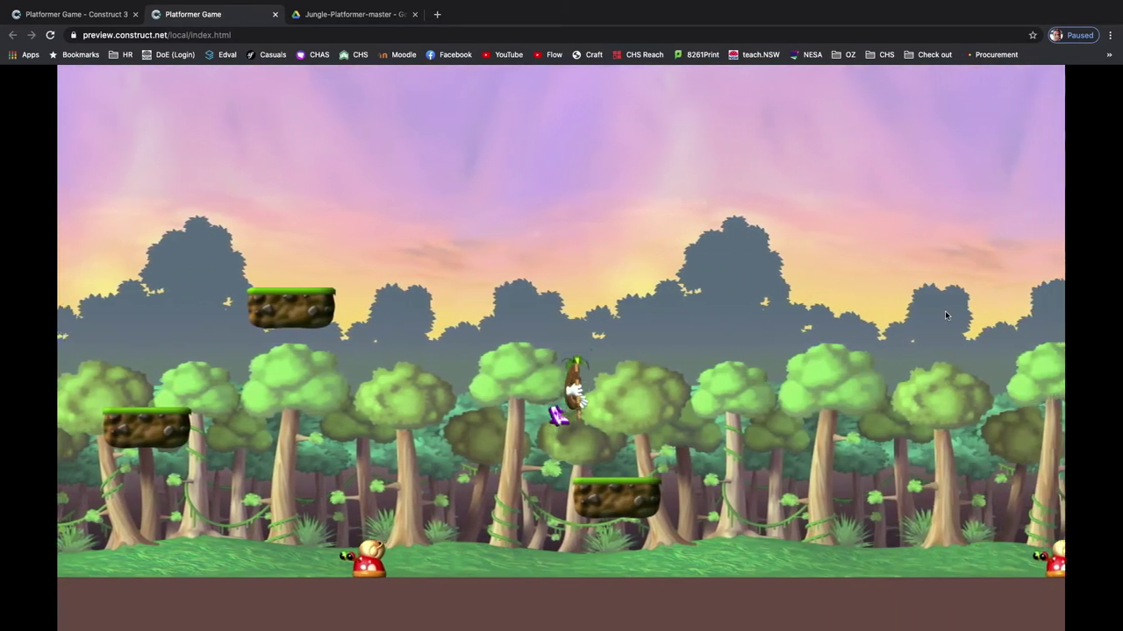
key("Right")
key("Up")
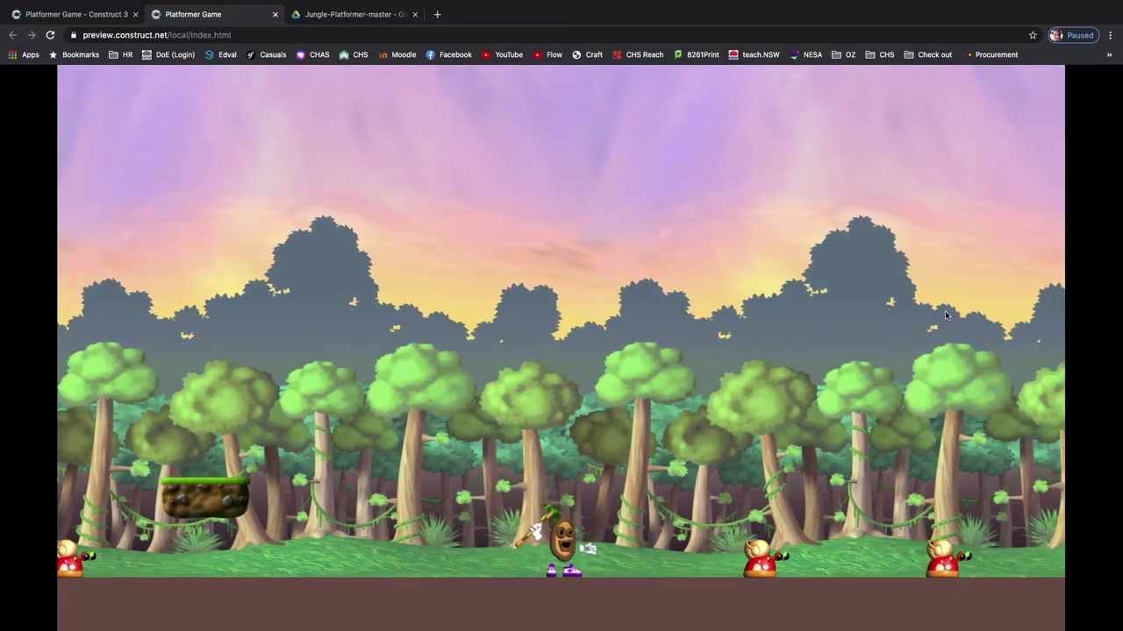
key("Right")
key("Up")
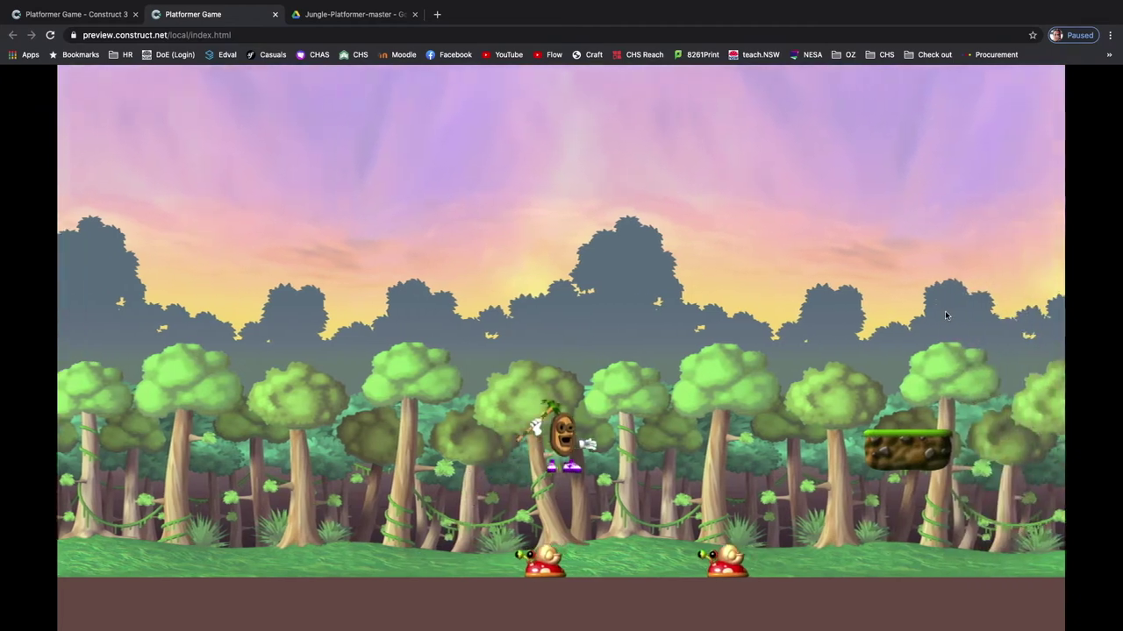
key("Right")
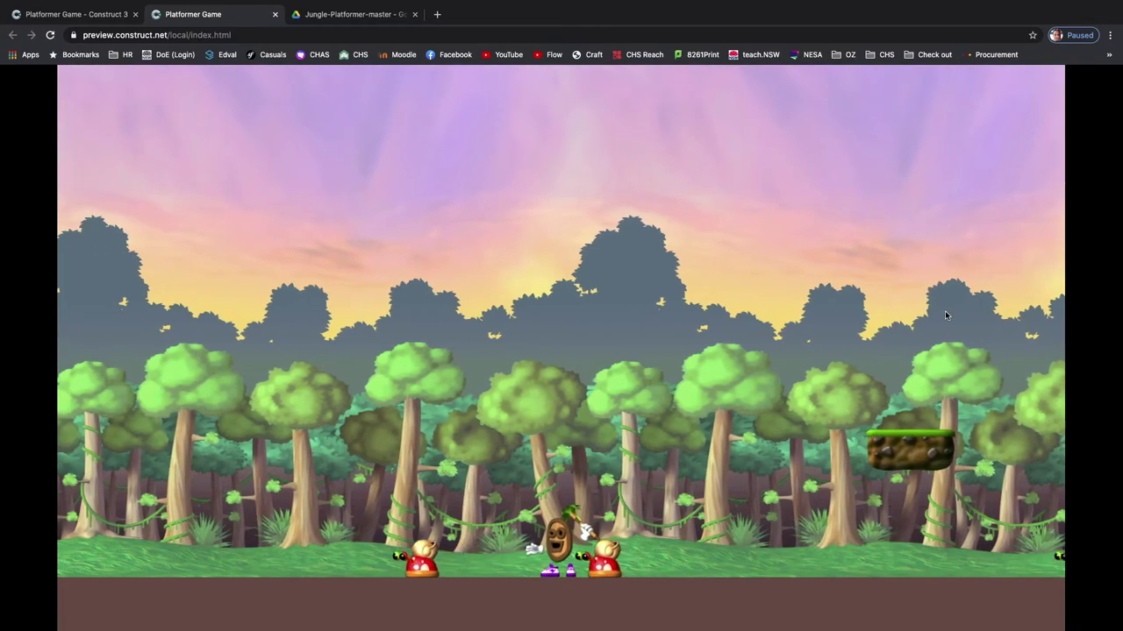
key("Right")
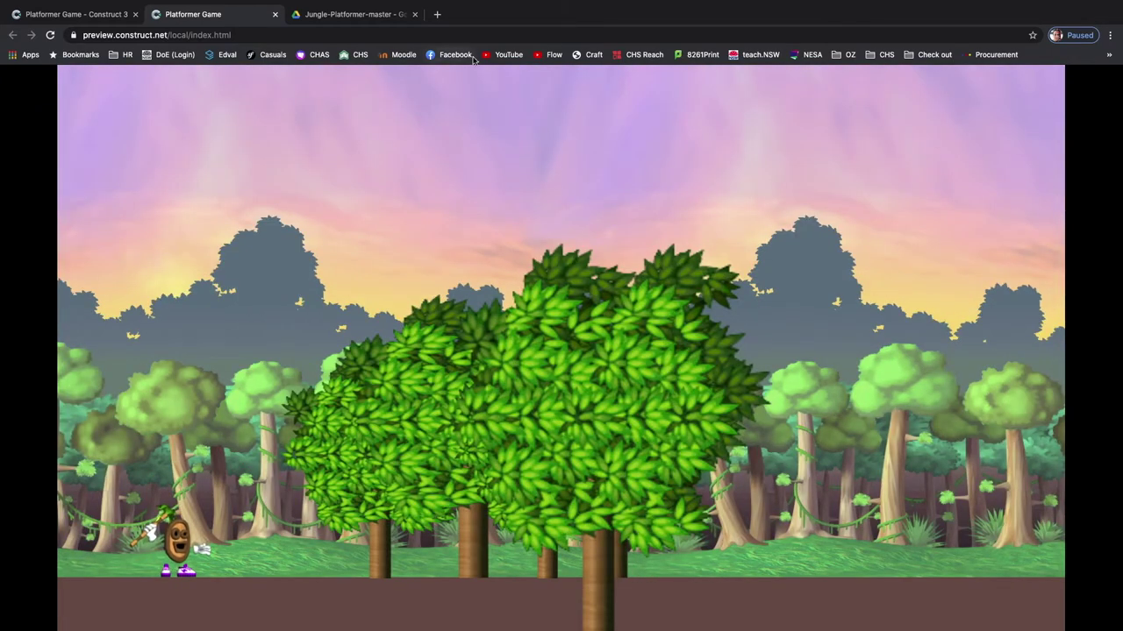
- Look over the image files in the Jungle-Platformer-master Google Drive folder, and return to Layout 1 in Construct 3
left_click(347, 14)
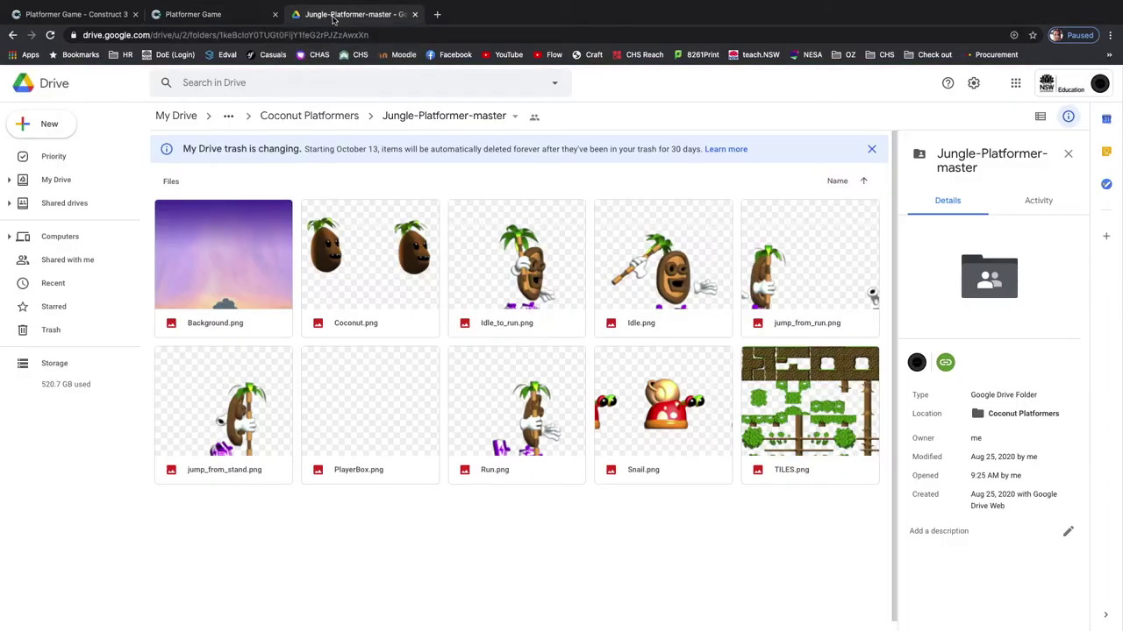
left_click(75, 14)
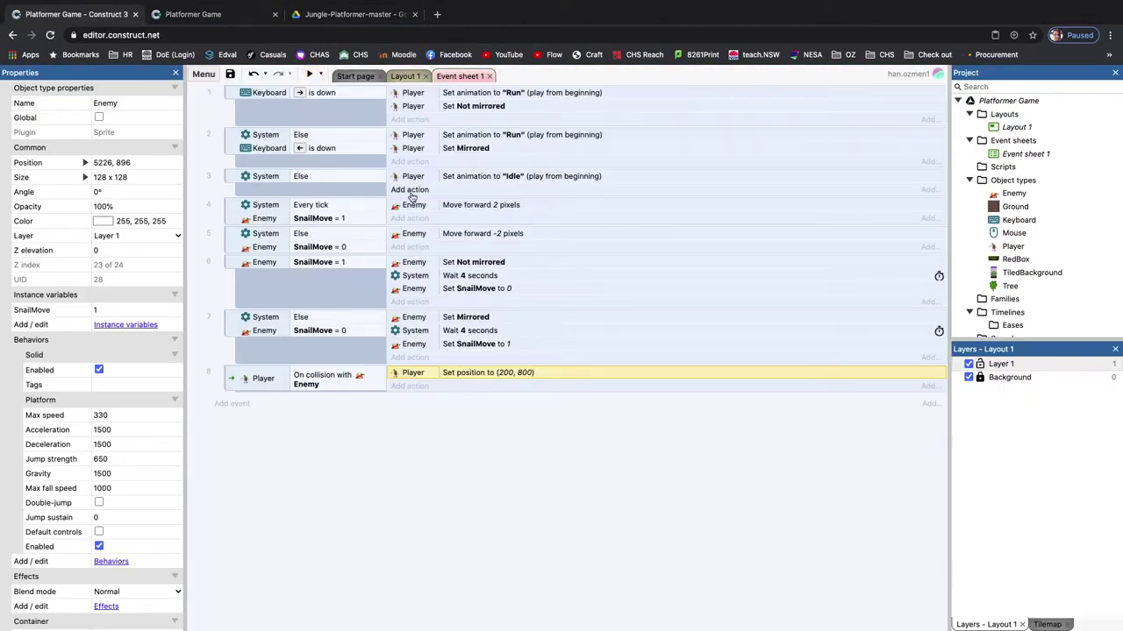
left_click(405, 76)
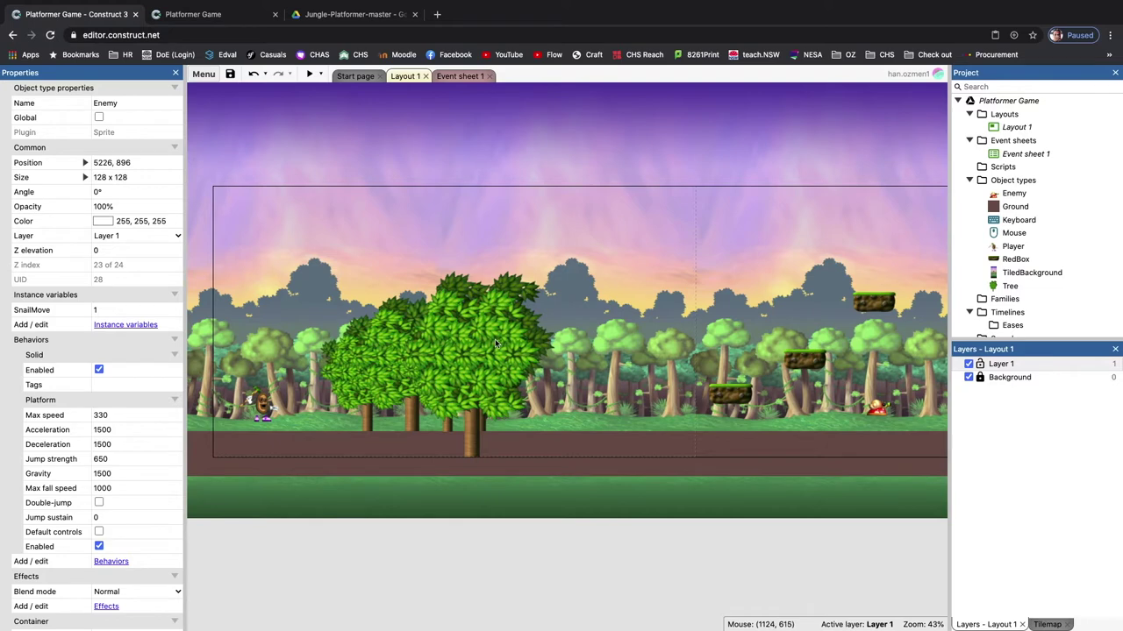
- Review the events in Event sheet 1, and switch to Adobe Photoshop 2020 with its window enlarged to fill the screen
left_click(456, 76)
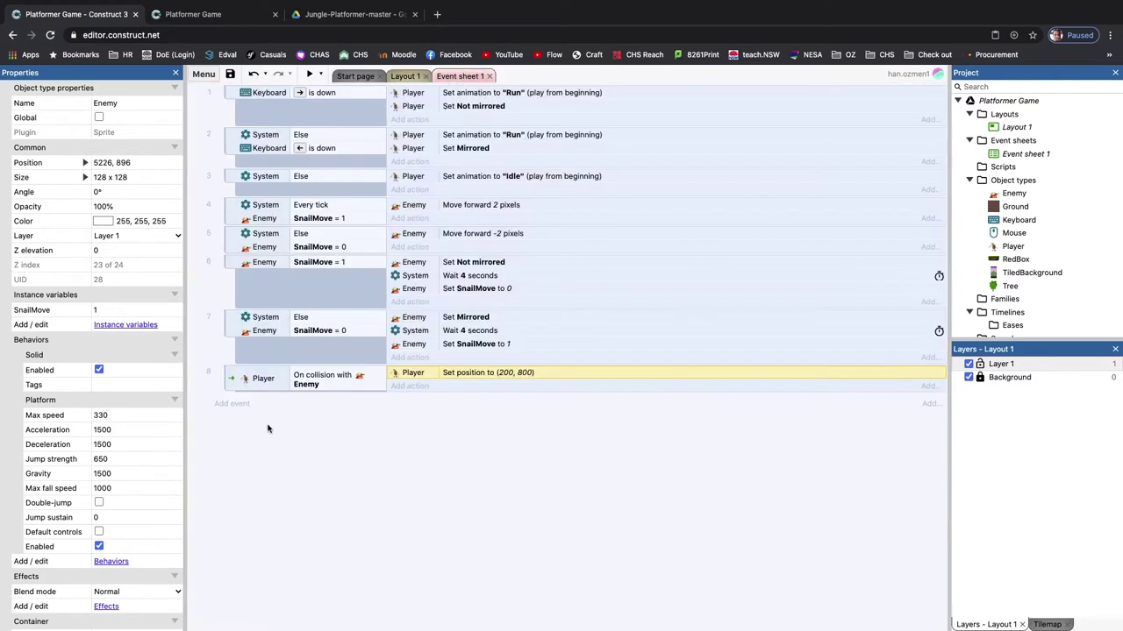
left_click(404, 76)
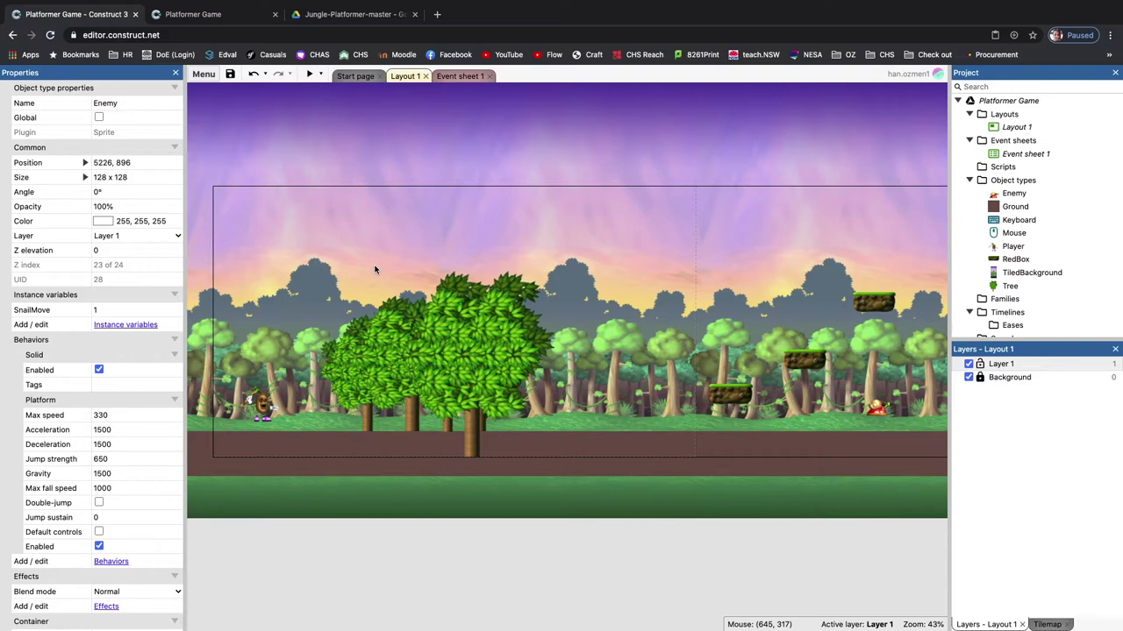
key("ctrl+Right")
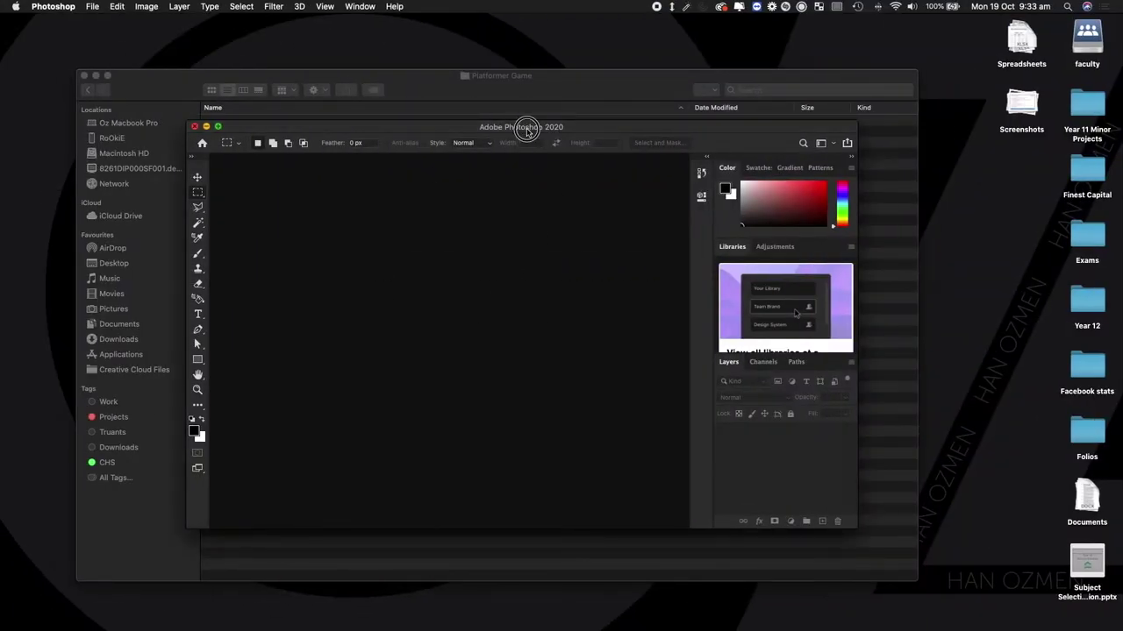
left_click_drag(508, 125, 453, 4)
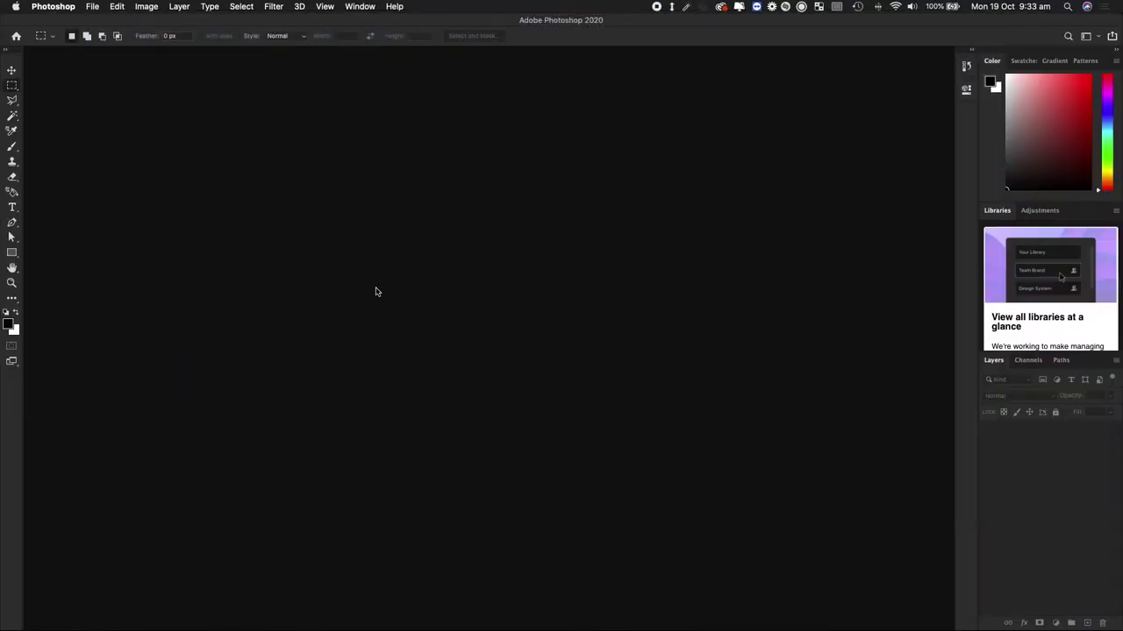
- Look over the Jungle-Platformer-master image files in Google Drive again, and return to Photoshop
left_click(93, 8)
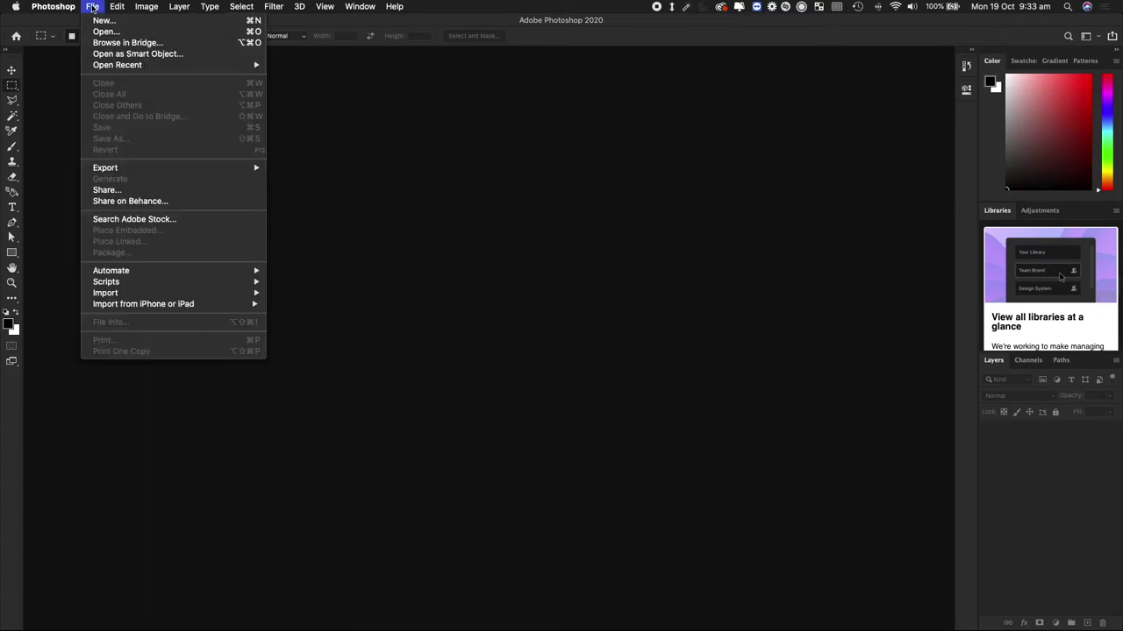
left_click(413, 155)
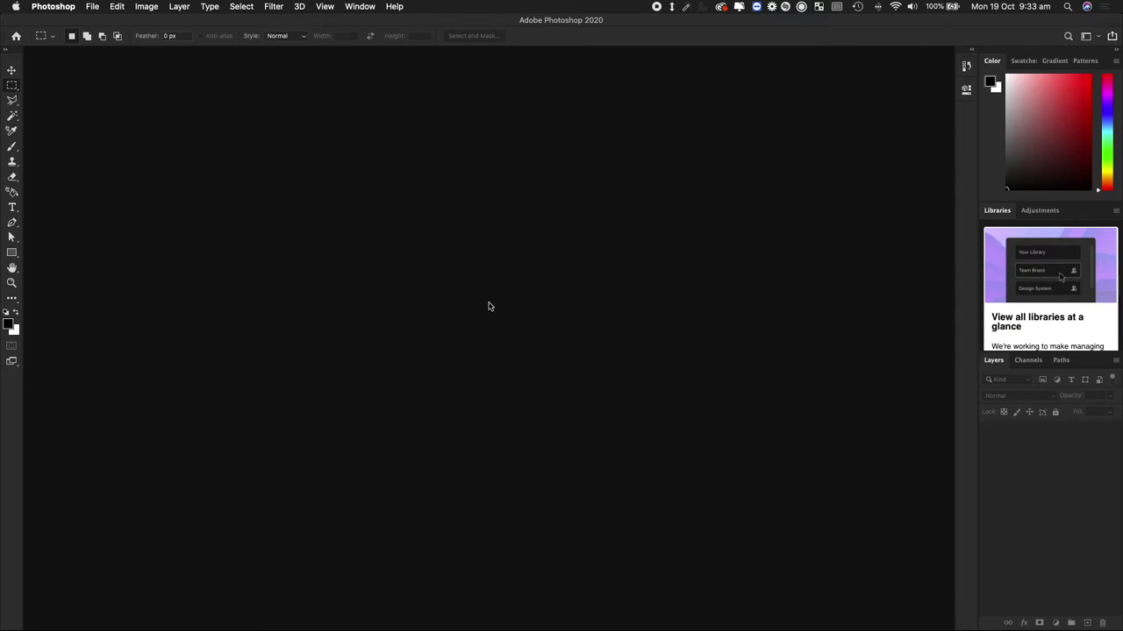
key("super+Tab")
left_click(351, 14)
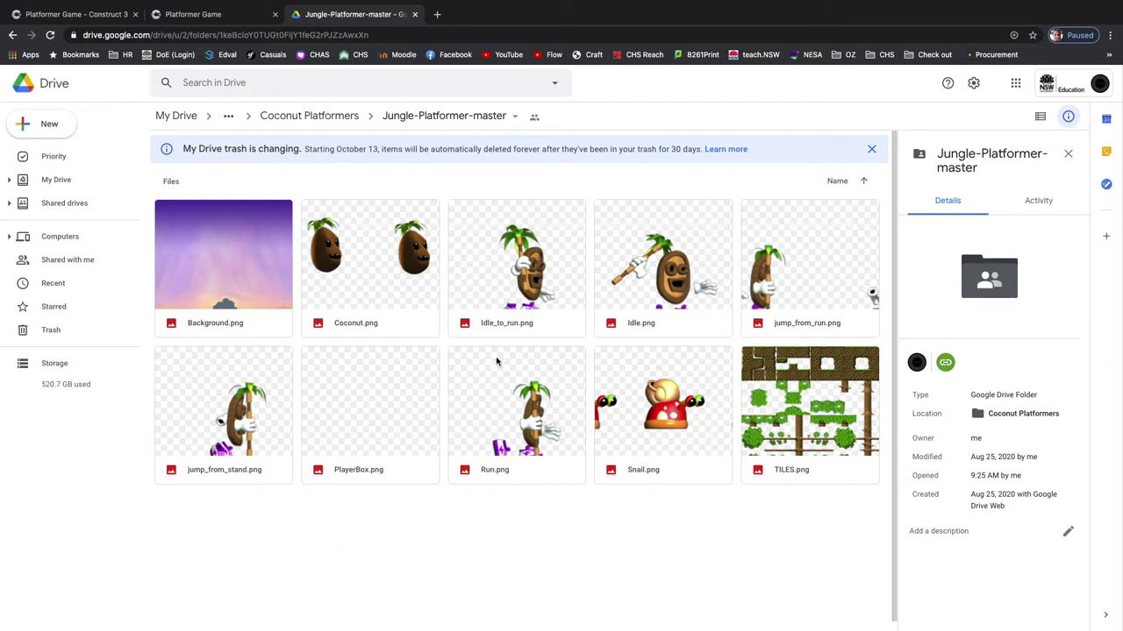
key("ctrl+Left")
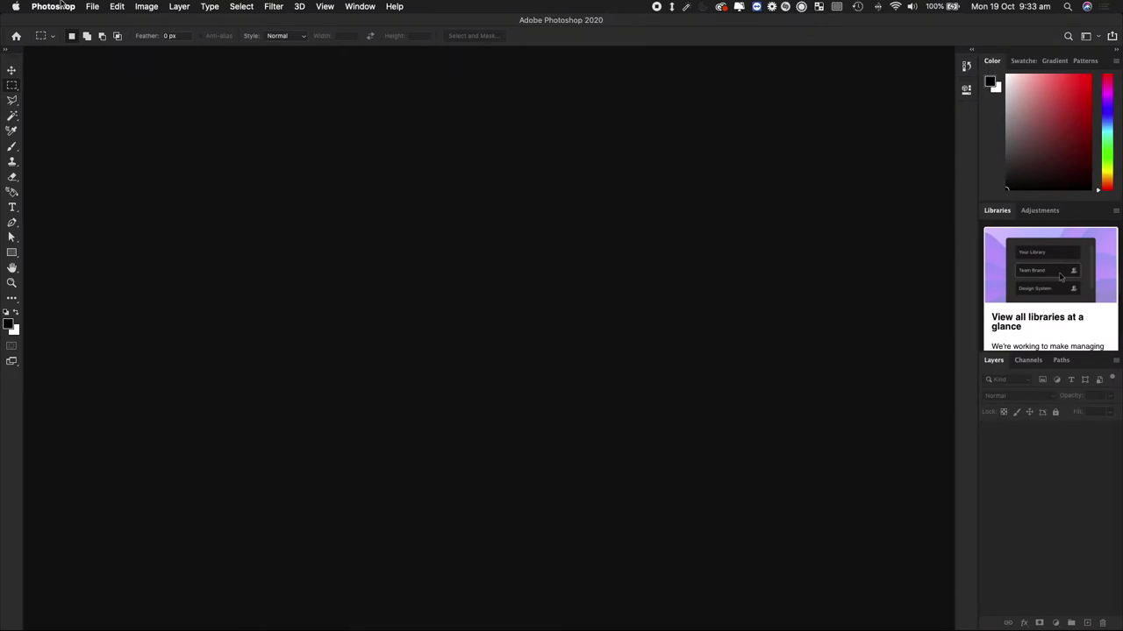
- Start a new document and name it "Player Lives"
left_click(91, 6)
left_click(103, 22)
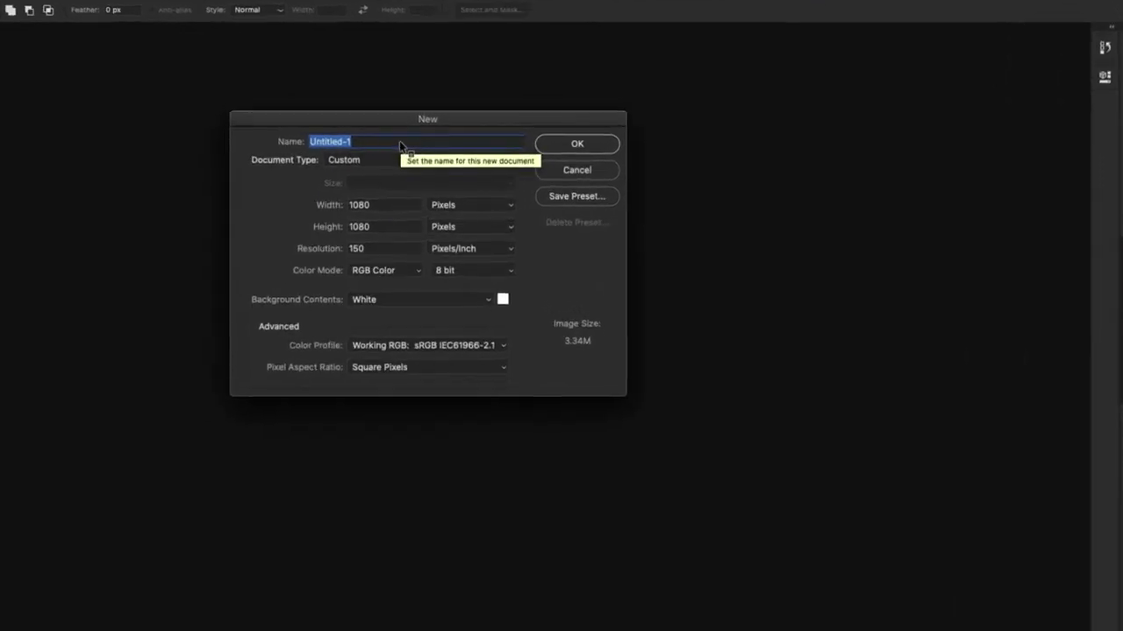
type("Liv")
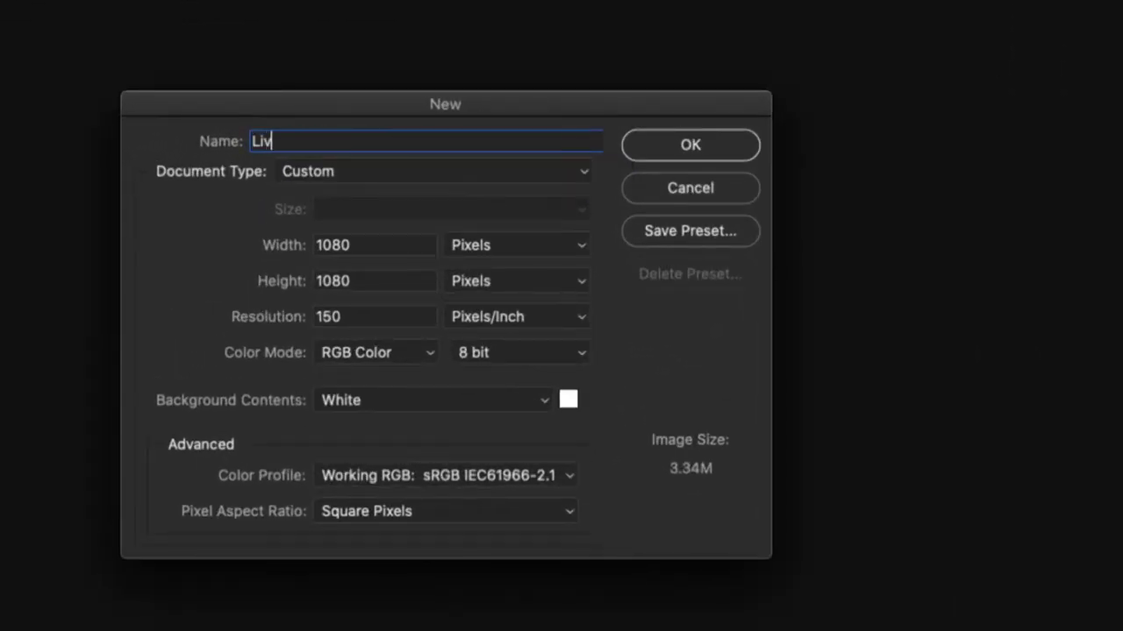
key("BackSpace")
key("BackSpace")
type("Player")
type(" Ch")
key("BackSpace")
key("BackSpace")
type("Lives")
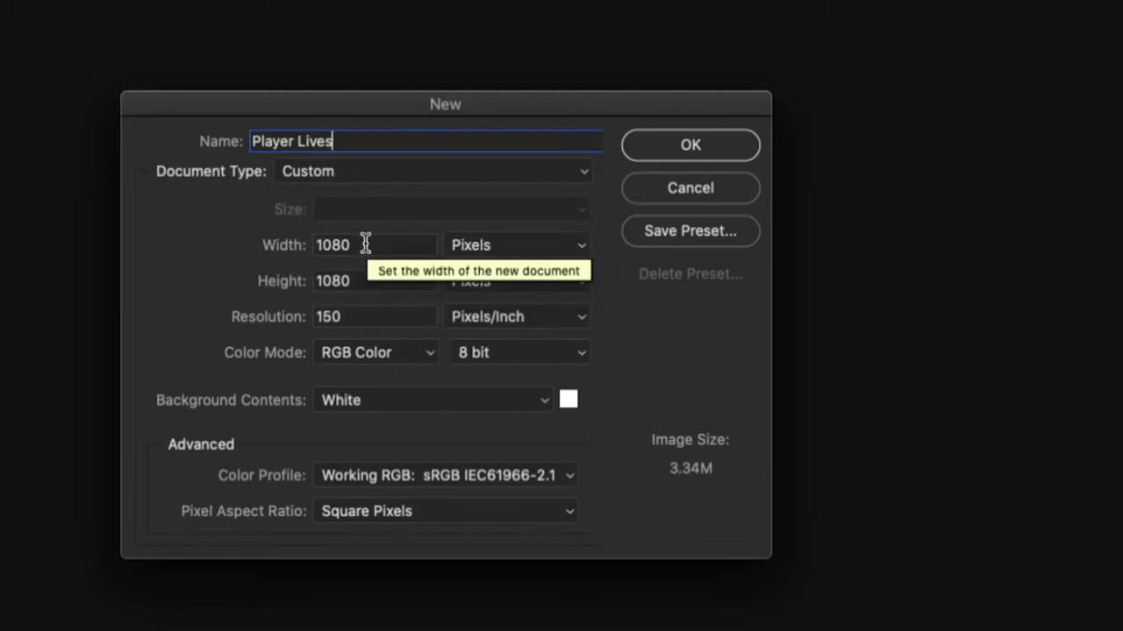
- Set the new document's size to 200 pixels wide and 50 pixels high, and create it
key("Tab")
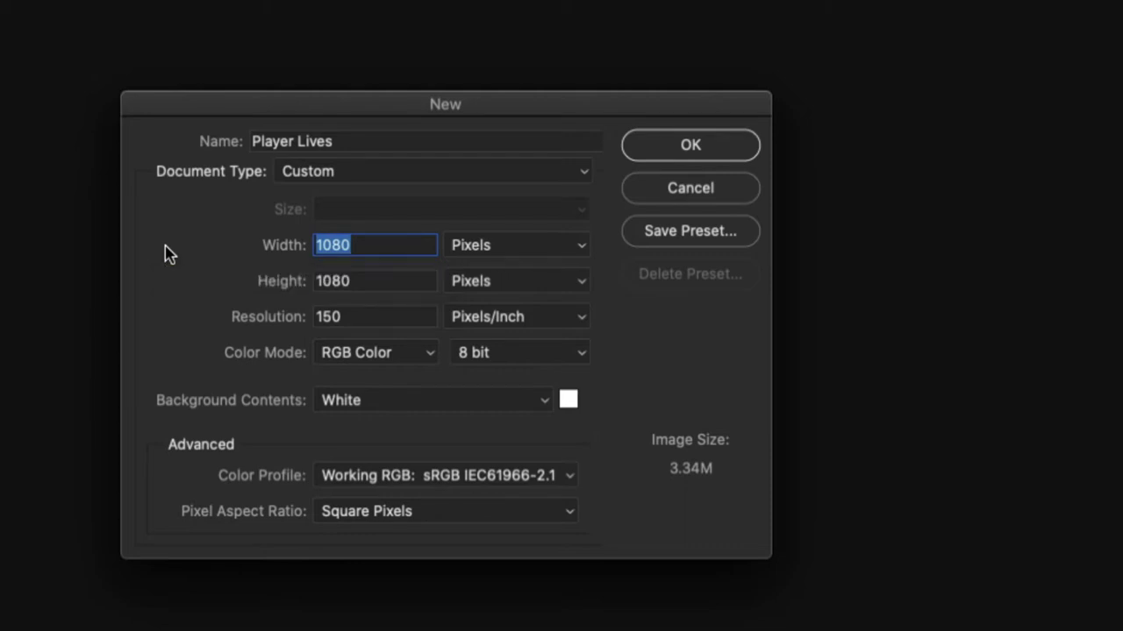
type("200")
key("Tab")
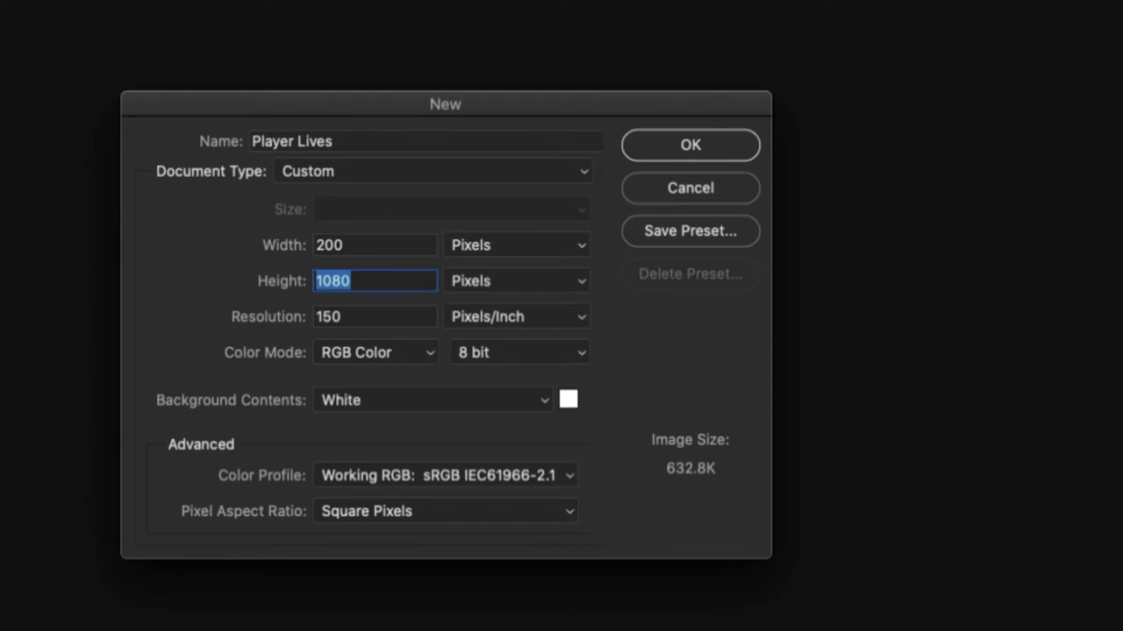
type("50")
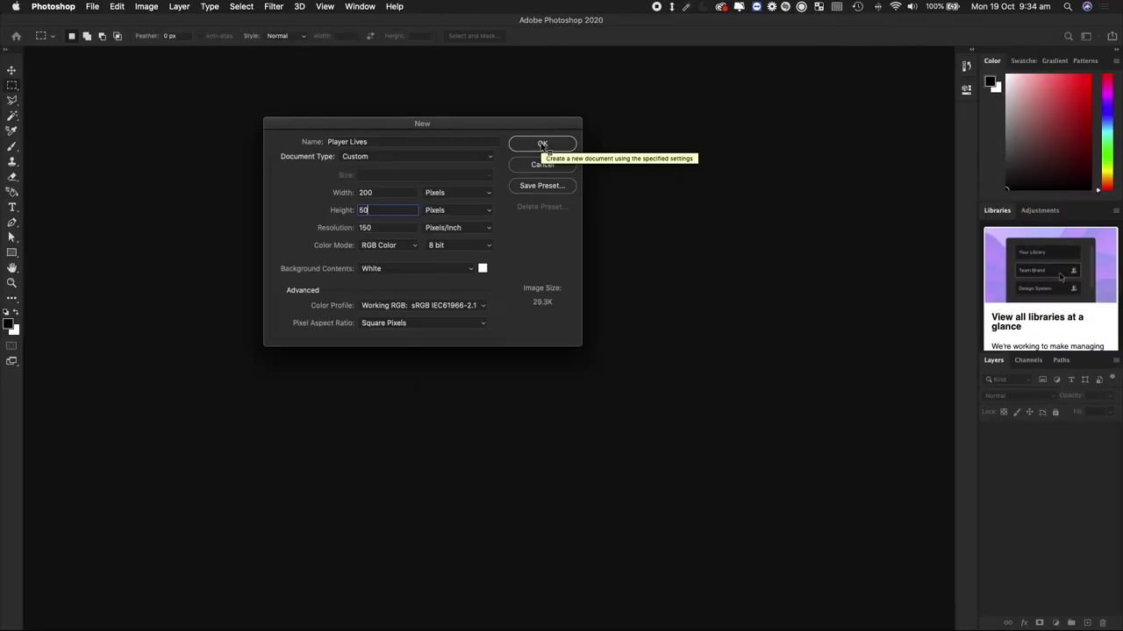
left_click(689, 147)
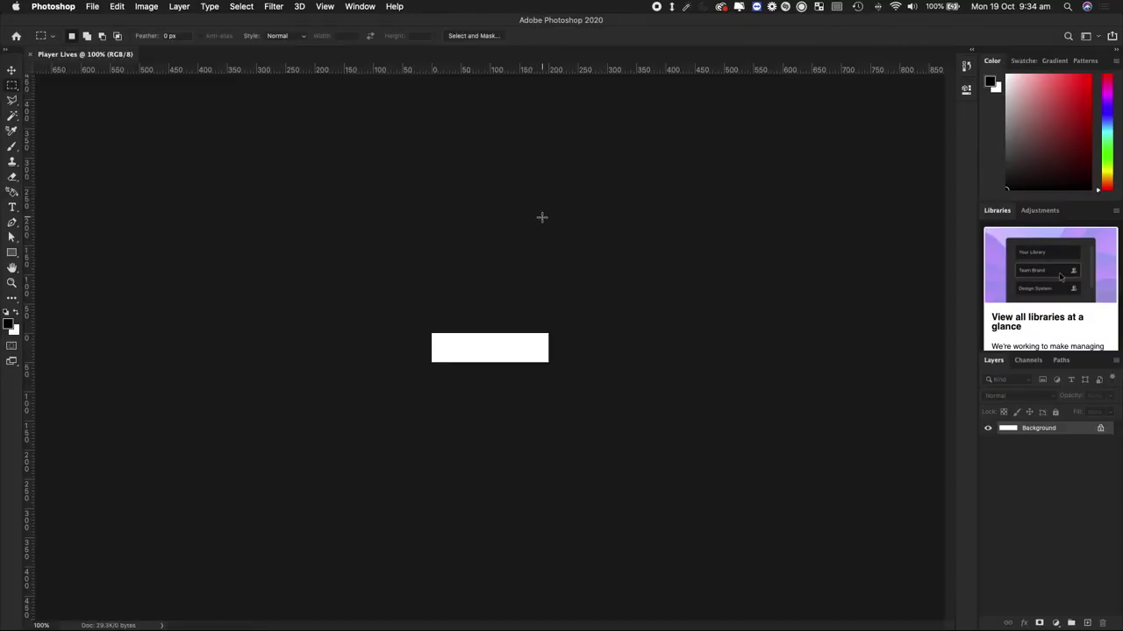
- Set the canvas height to 75 pixels, extending it equally above and below the existing area
key("super+1")
key("super+equal")
key("super+equal")
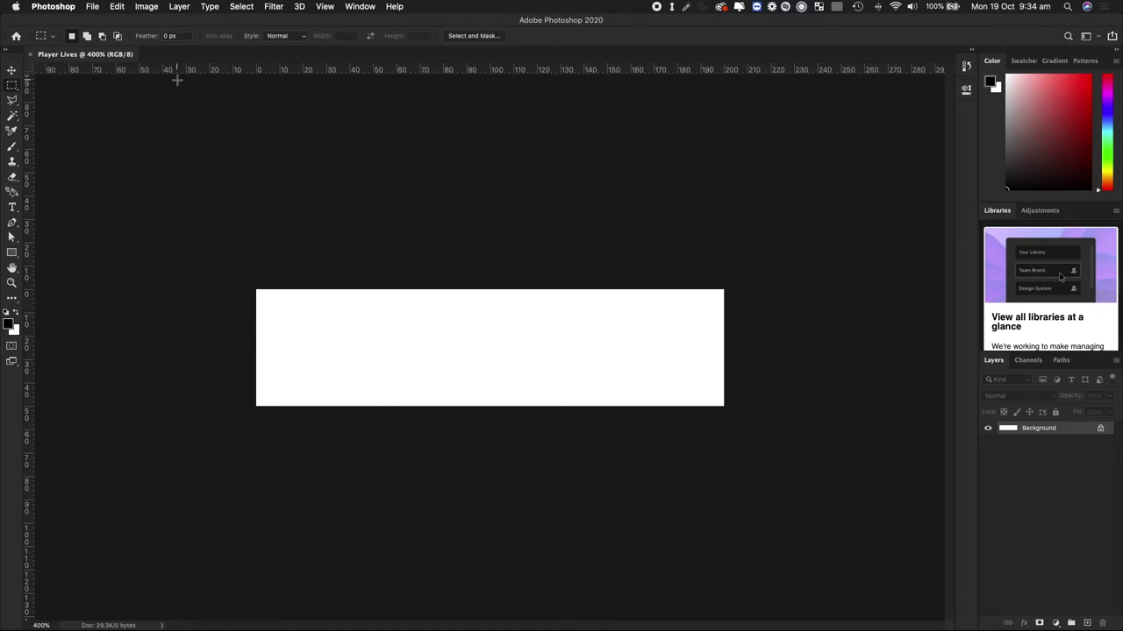
left_click(146, 8)
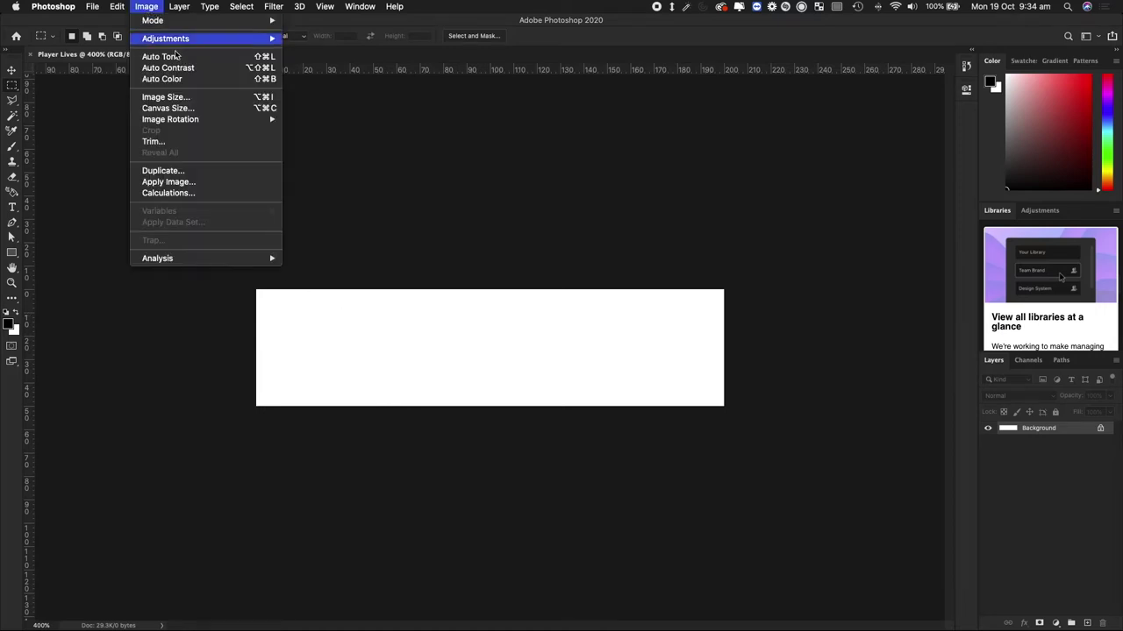
left_click(194, 108)
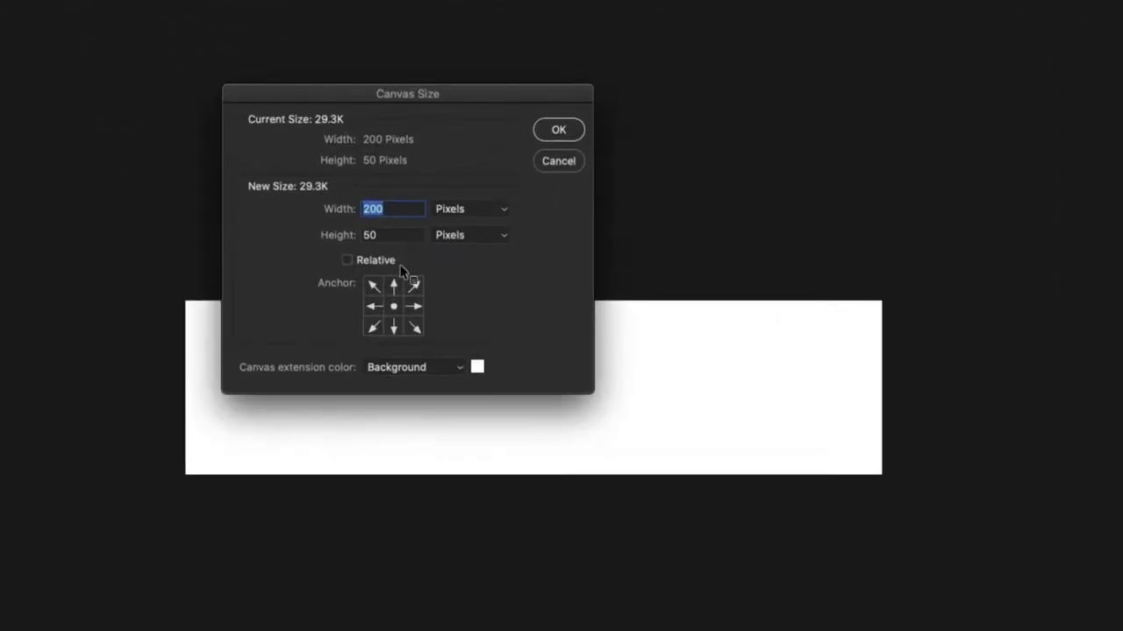
double_click(386, 245)
type("75")
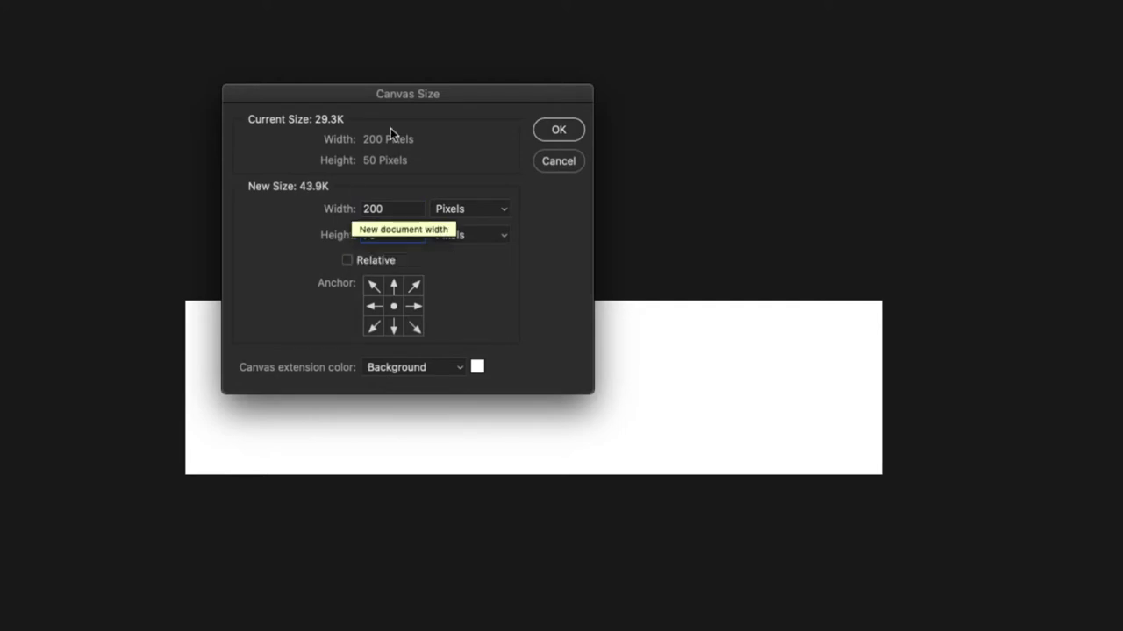
left_click(561, 134)
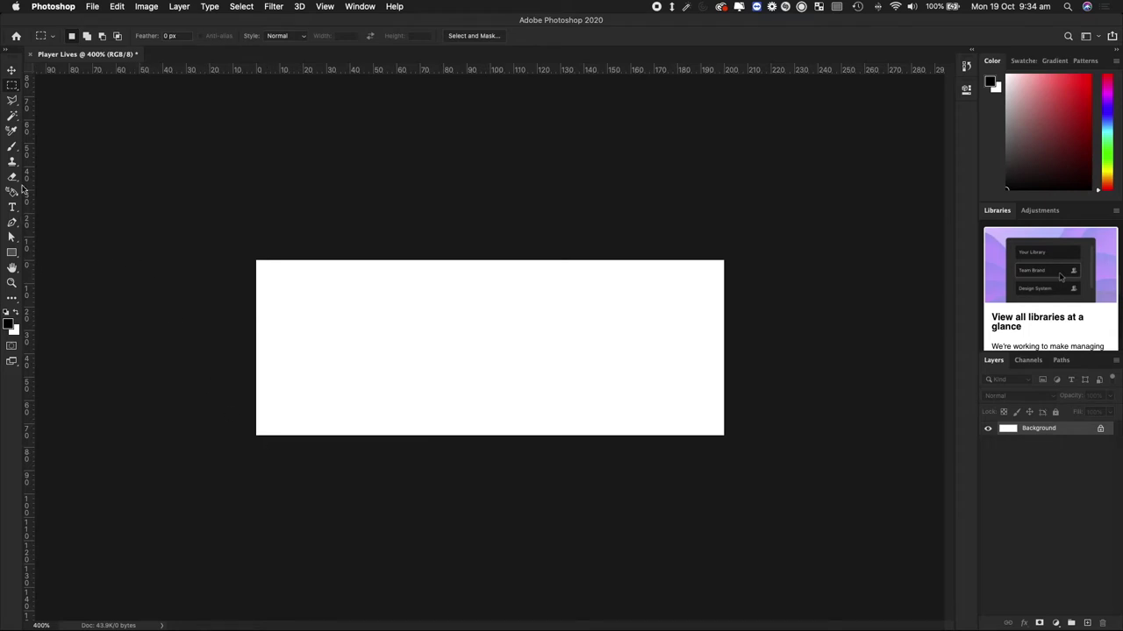
- Activate the Custom Shape Tool and choose the solid heart as its shape
left_click(12, 254)
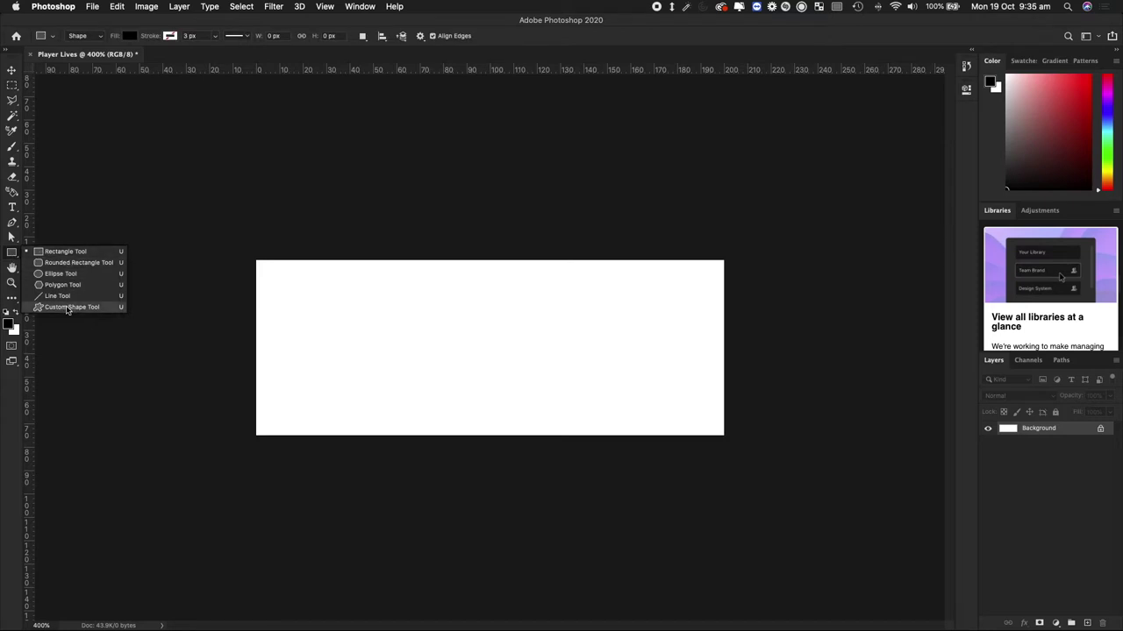
mouse_move(11, 247)
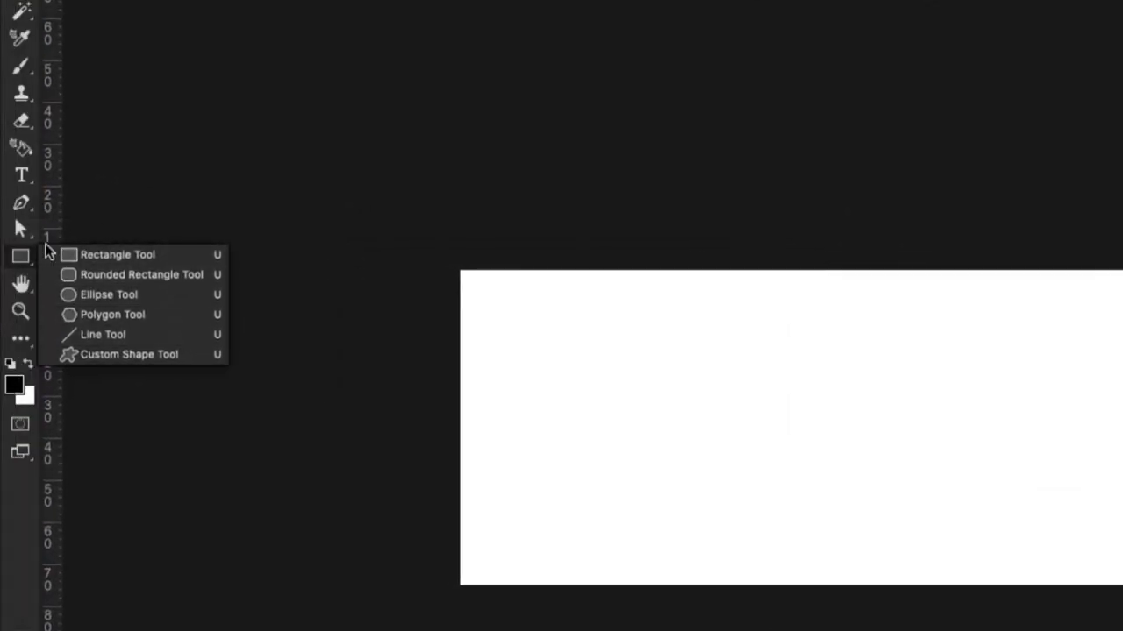
left_click(20, 256)
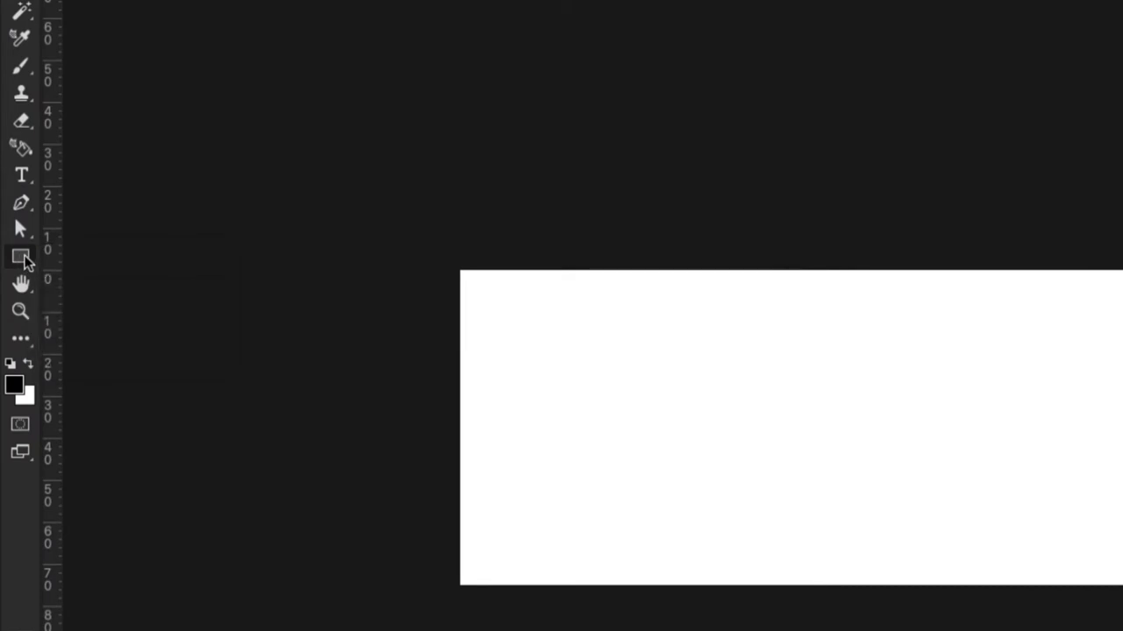
right_click(21, 256)
left_click(143, 351)
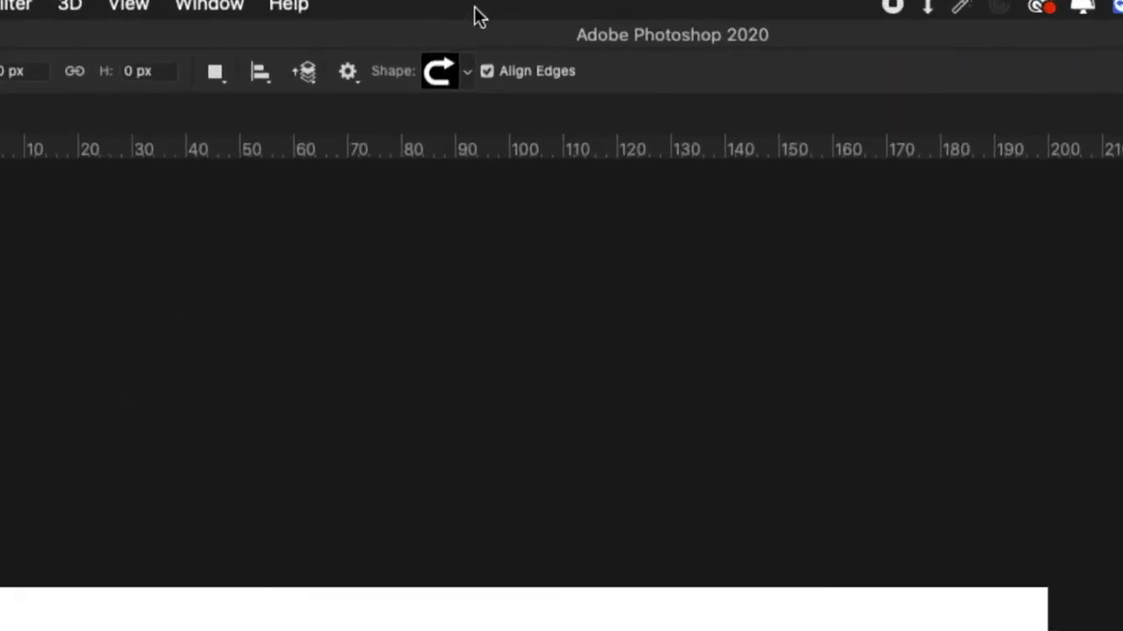
left_click(467, 71)
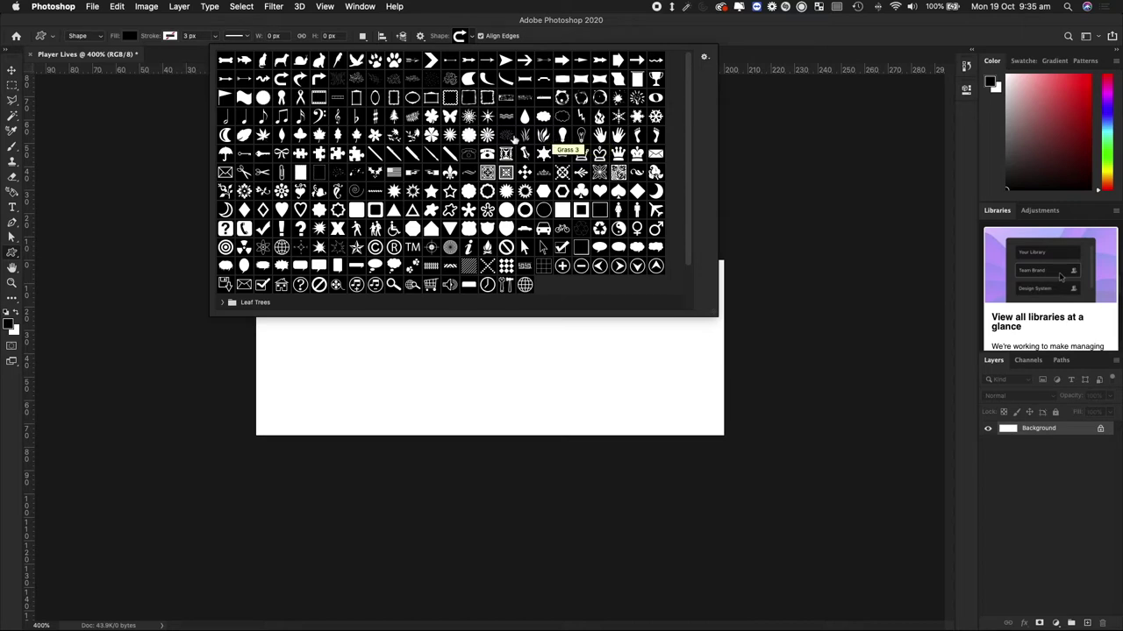
left_click(282, 210)
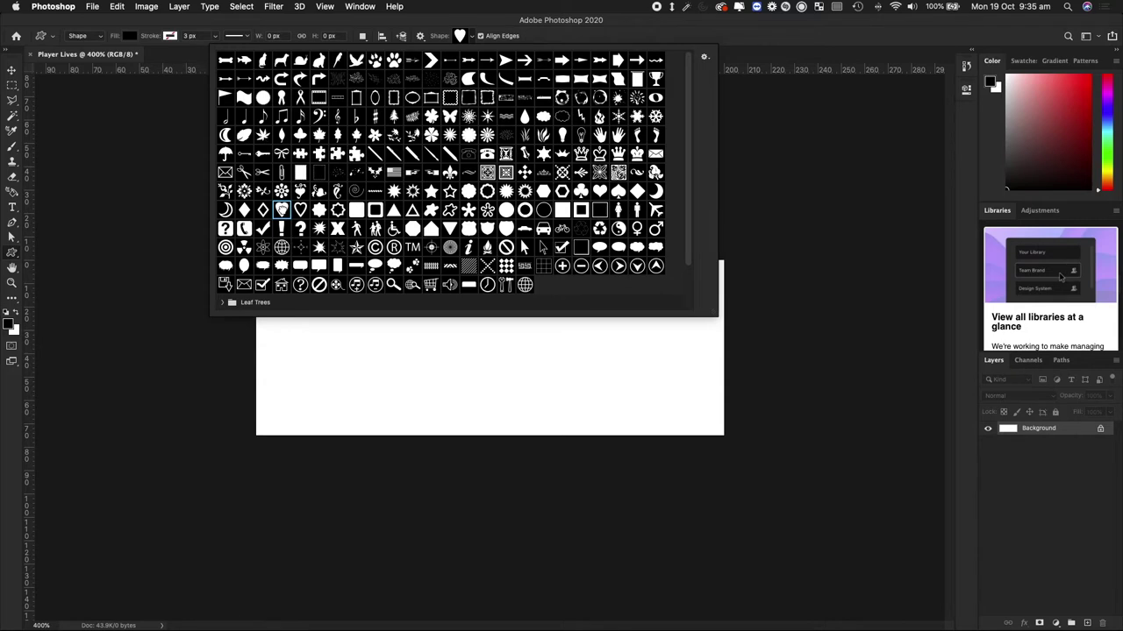
key("Return")
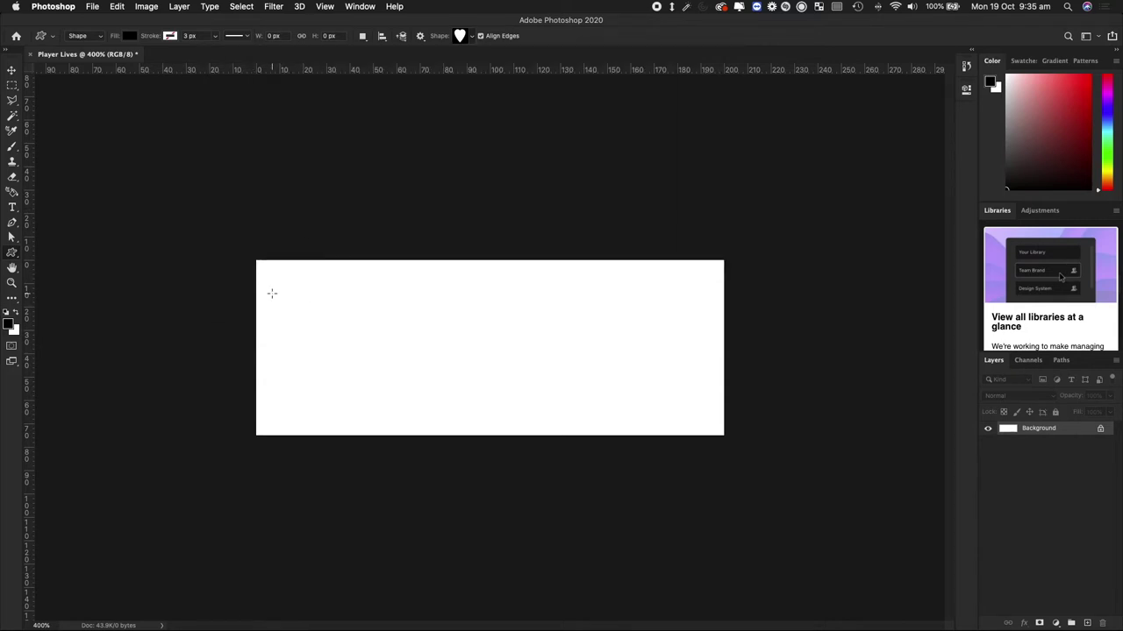
- Draw a heart about 54 px wide and 56 px high near the canvas's left edge, and fill it with red
left_click_drag(272, 294, 396, 414)
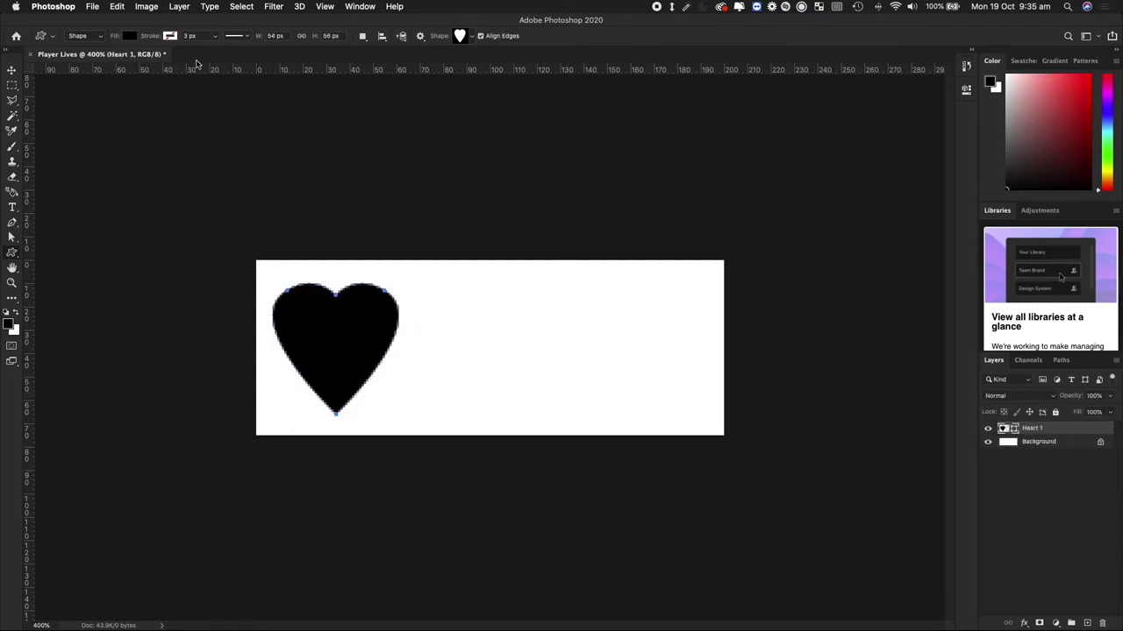
left_click(130, 36)
left_click(192, 98)
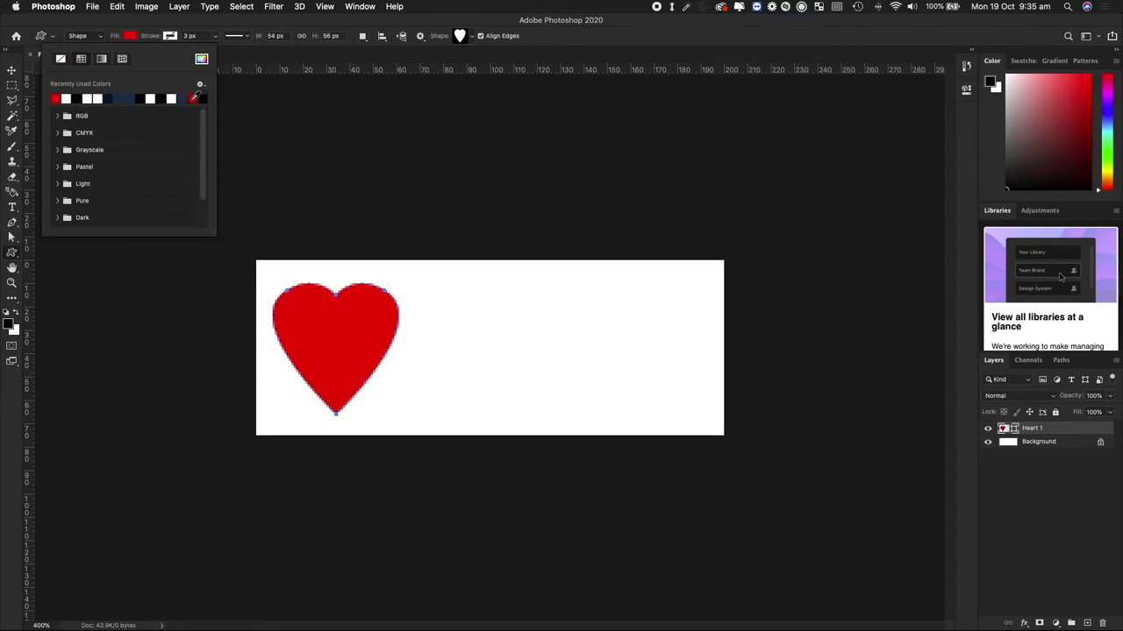
- Duplicate the Heart 1 layer as "heart 2" and move the copy 70 px to the right with the Move tool
left_click(10, 70)
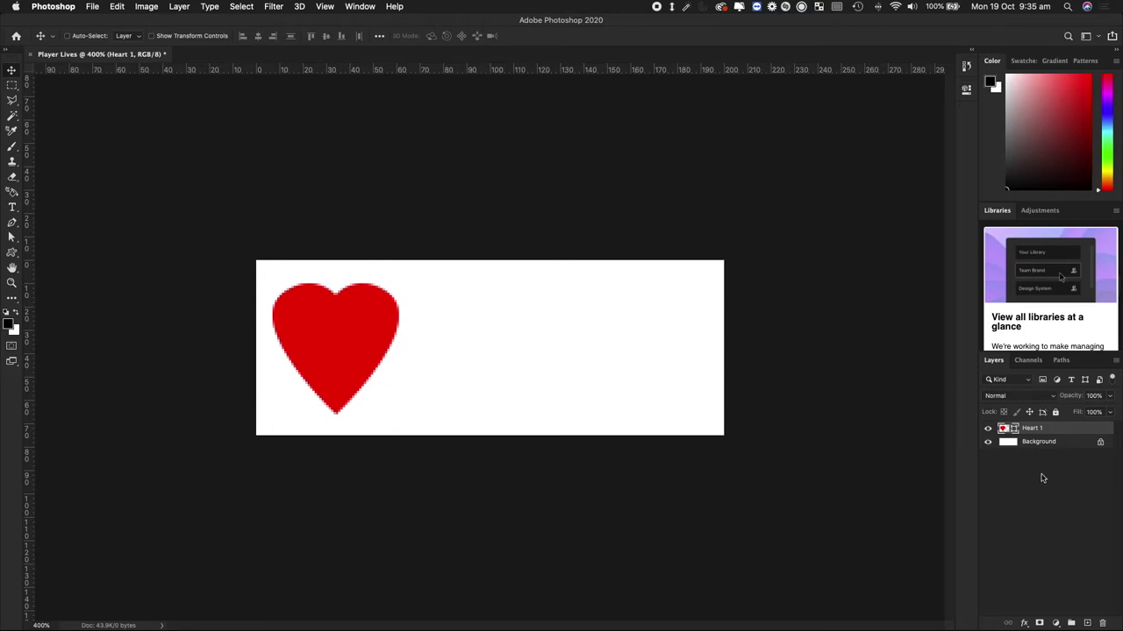
right_click(1058, 430)
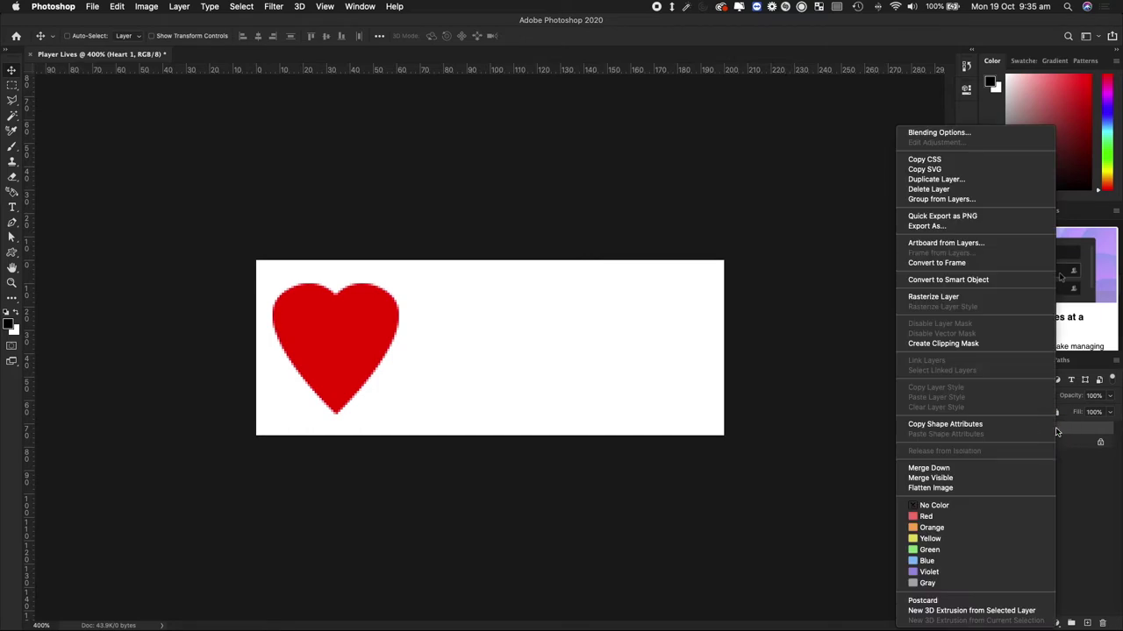
left_click(947, 179)
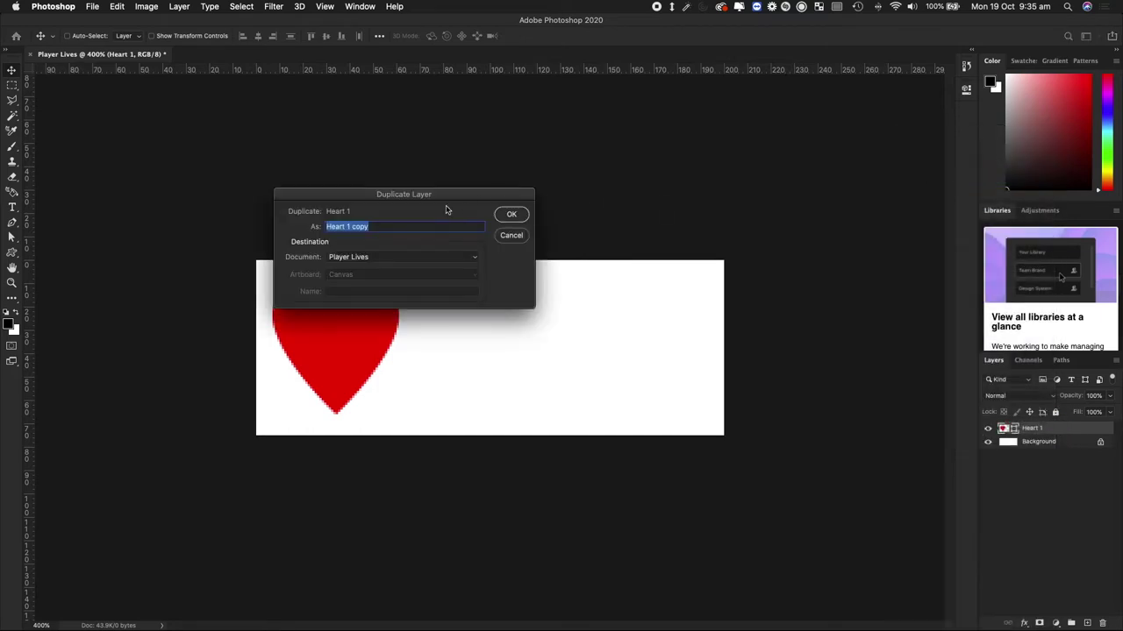
type("H")
key("Return")
key("shift+Right")
key("shift+Right")
key("shift+Right")
key("shift+Right")
key("shift+Right")
key("shift+Right")
key("shift+Right")
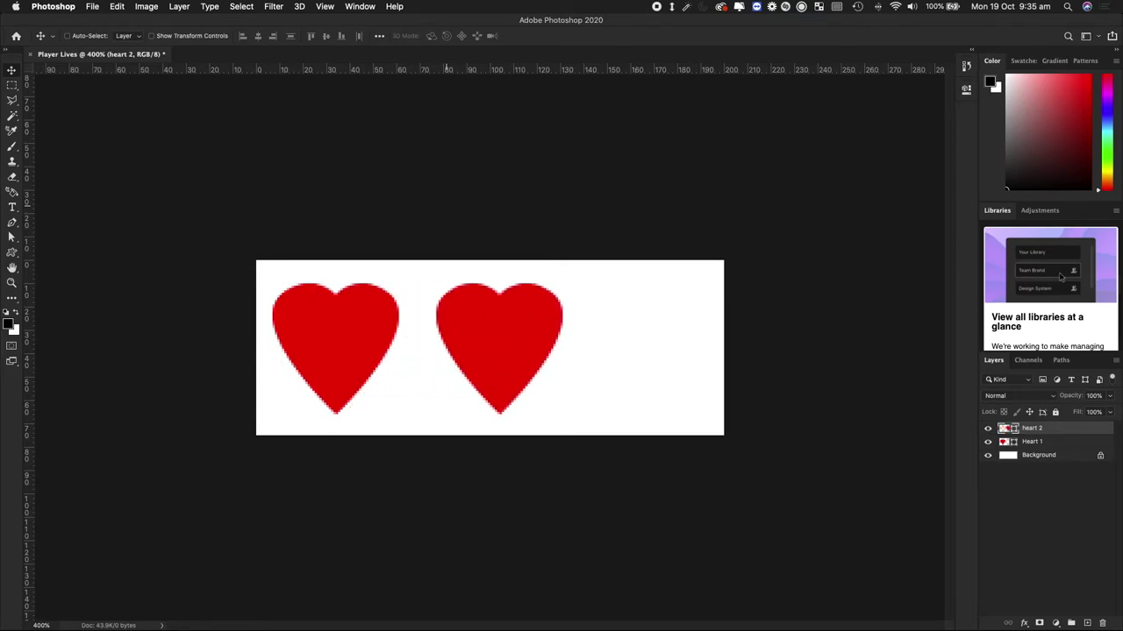
- Duplicate the heart 2 layer under the name "Heart 3"
right_click(1060, 431)
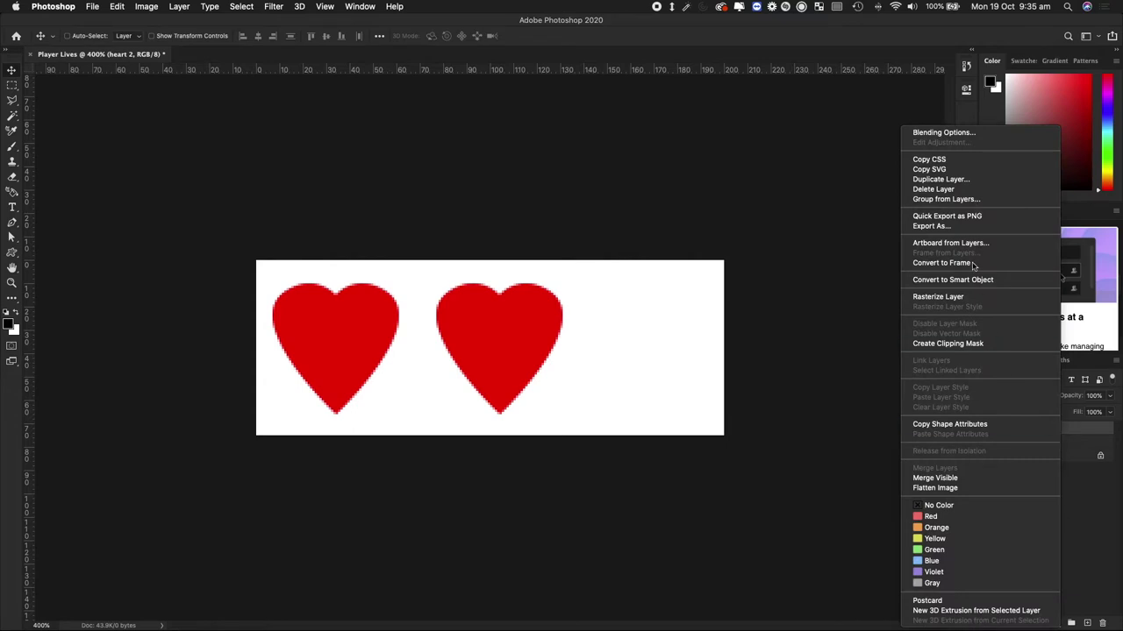
left_click(940, 179)
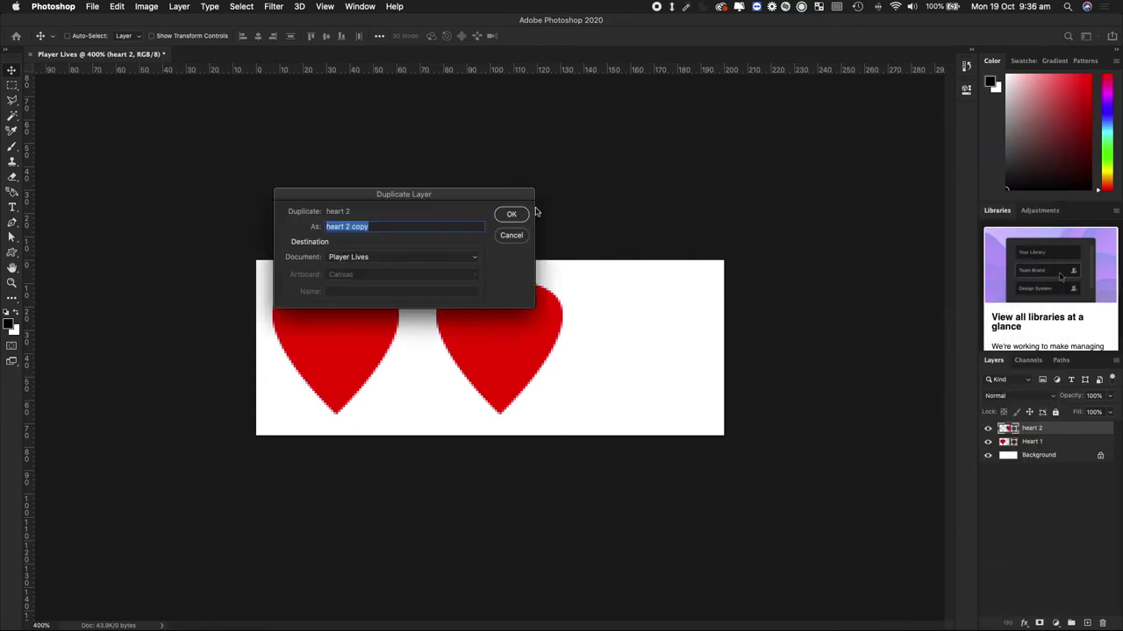
type("Heart 3")
key("Return")
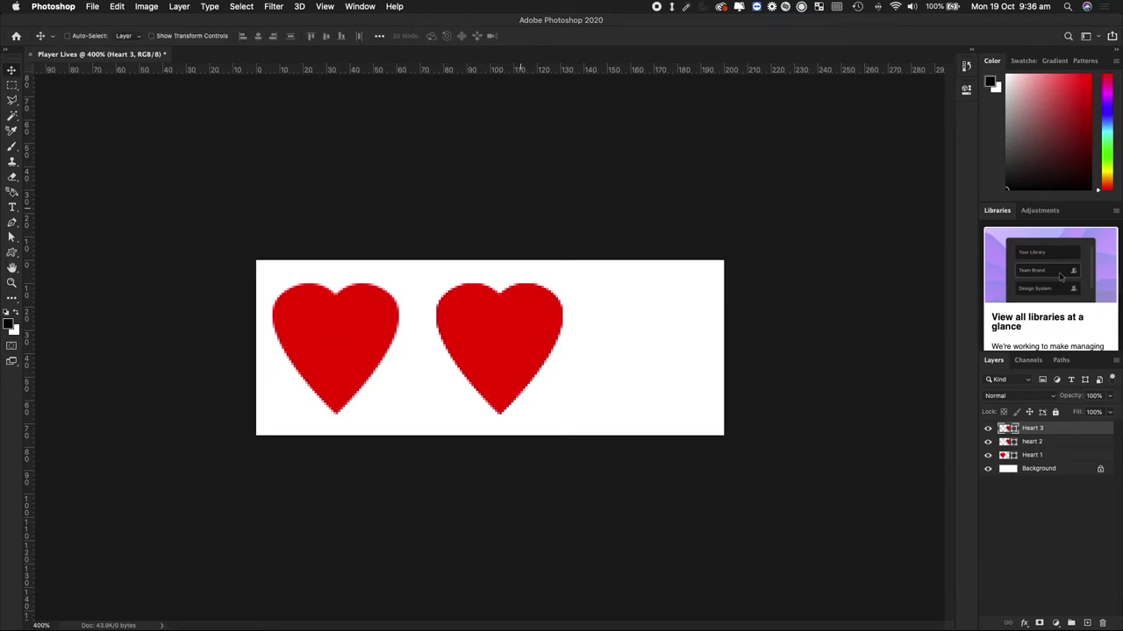
- Move the Heart 3 copy about 64 px to the right, leaving a small margin at the canvas's right edge
key("shift+Right")
key("shift+Right")
key("shift+Right")
key("shift+Right")
key("shift+Right")
key("shift+Right")
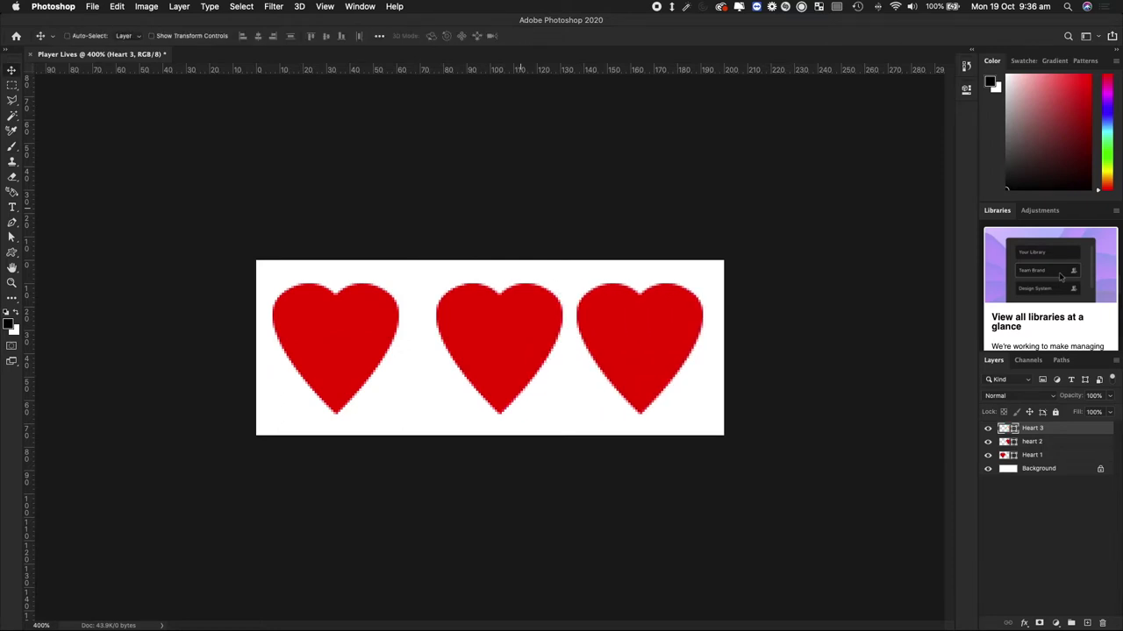
key("shift+Right")
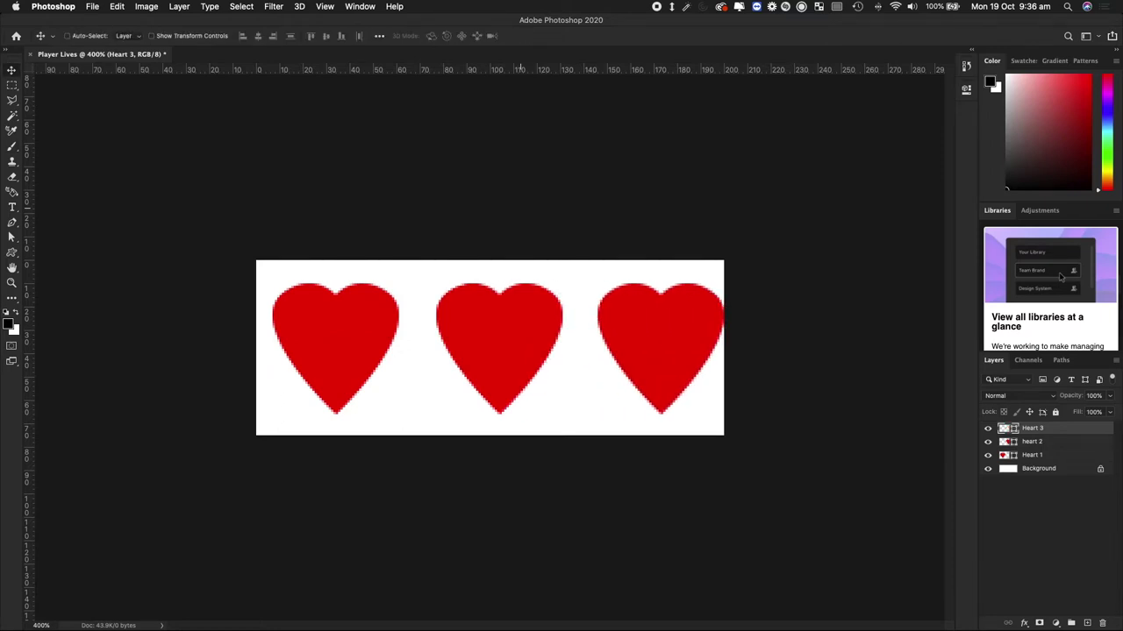
key("shift+Left")
key("Right")
key("Right")
key("Right")
key("Right")
key("Right")
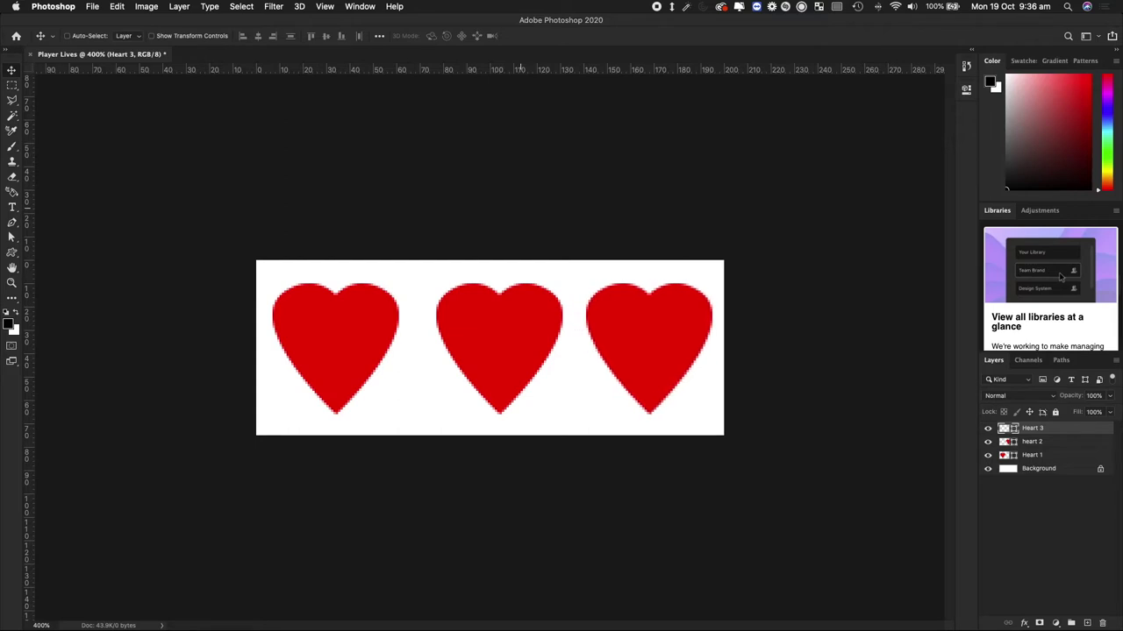
- Nudge heart 2 about 3 px to the left to even the spacing, and shift all three hearts about 1 px left
left_click(1038, 442)
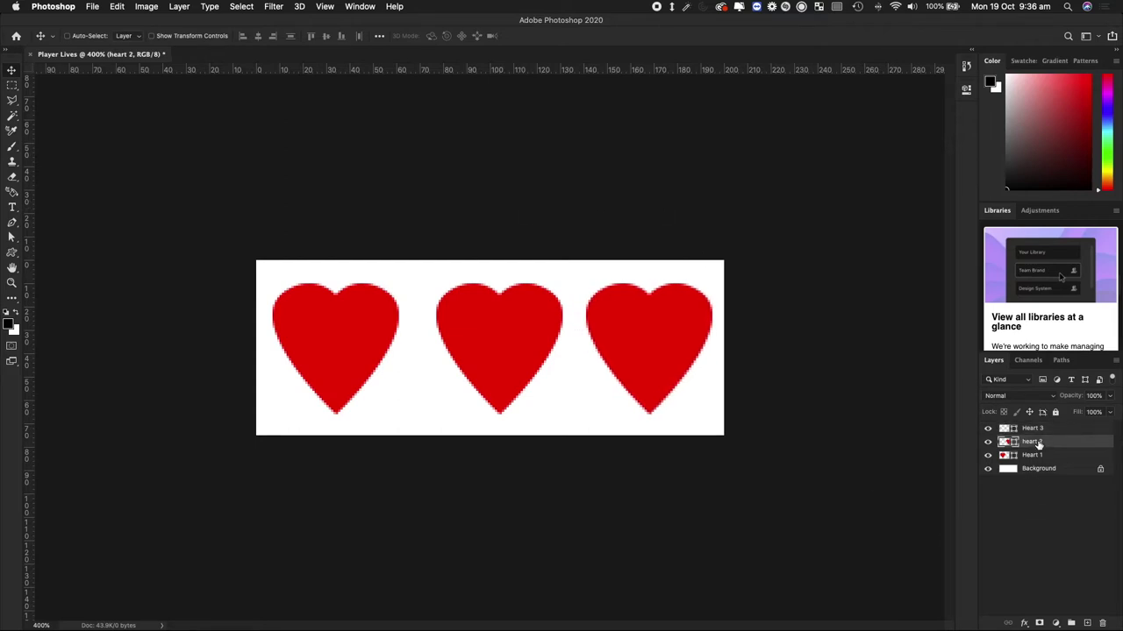
key("Left")
key("Left")
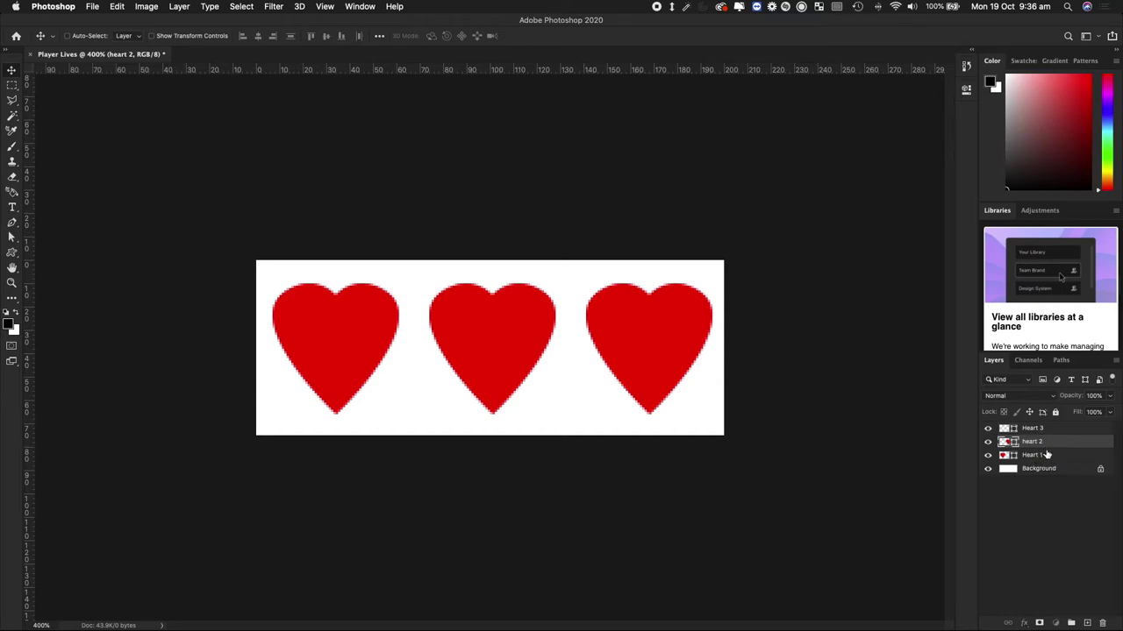
left_click(1018, 484)
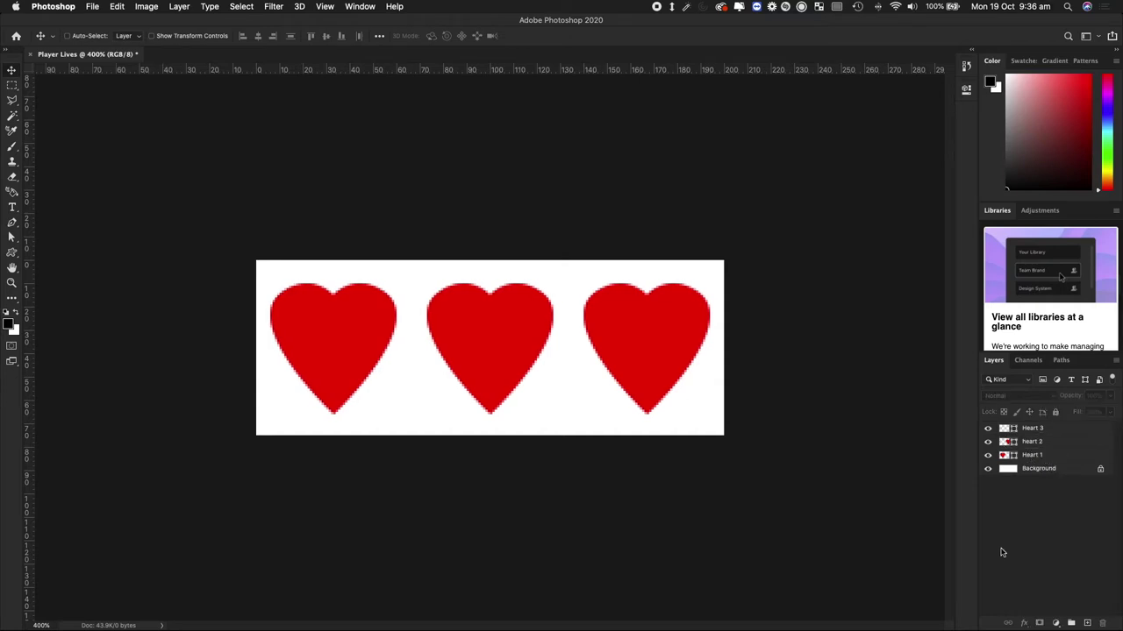
- Hide the white Background layer so the hearts sit on transparency
left_click(988, 469)
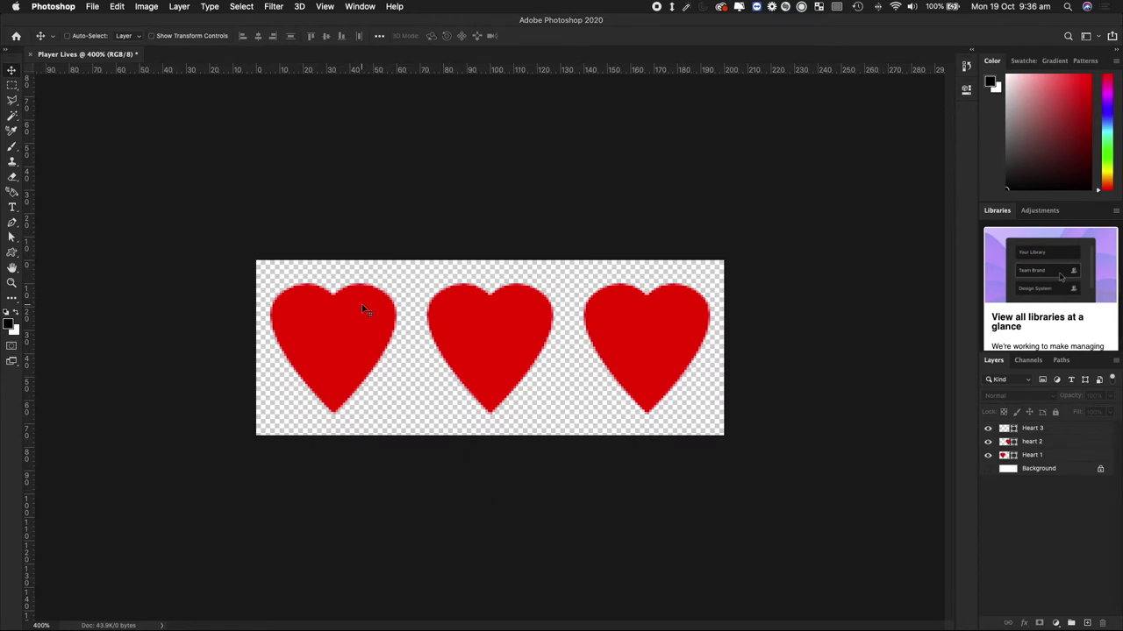
left_click(93, 6)
left_click(988, 432)
- Add a Stroke layer style to Heart 3 with a size of 2 px, positioned outside
left_click(1057, 431)
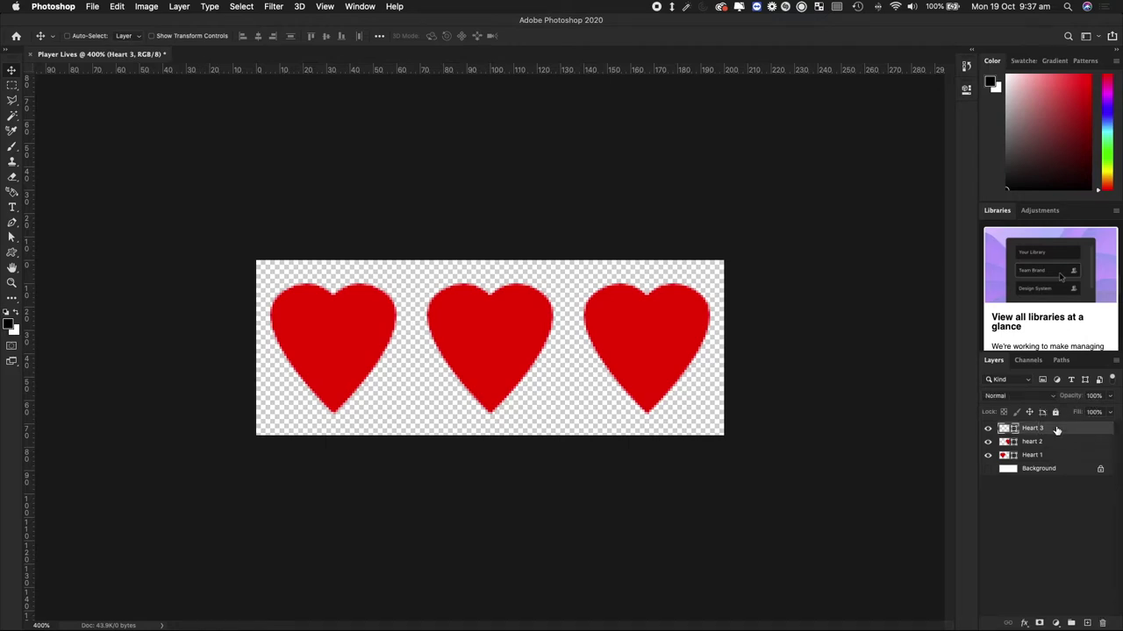
right_click(1057, 430)
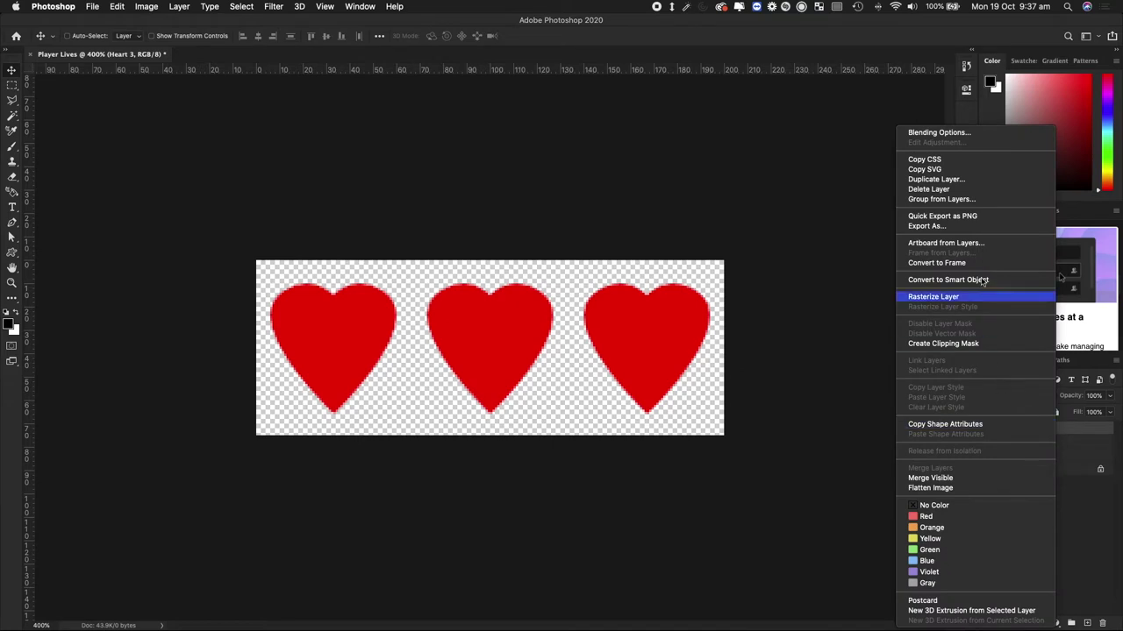
left_click(963, 133)
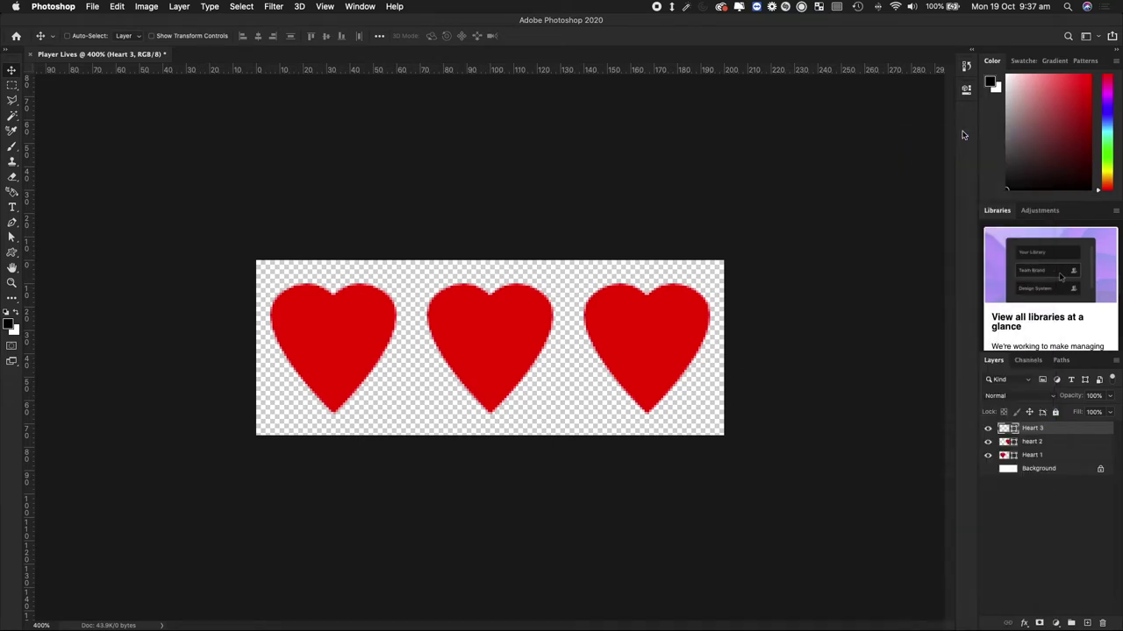
left_click(627, 140)
left_click_drag(627, 140, 998, 143)
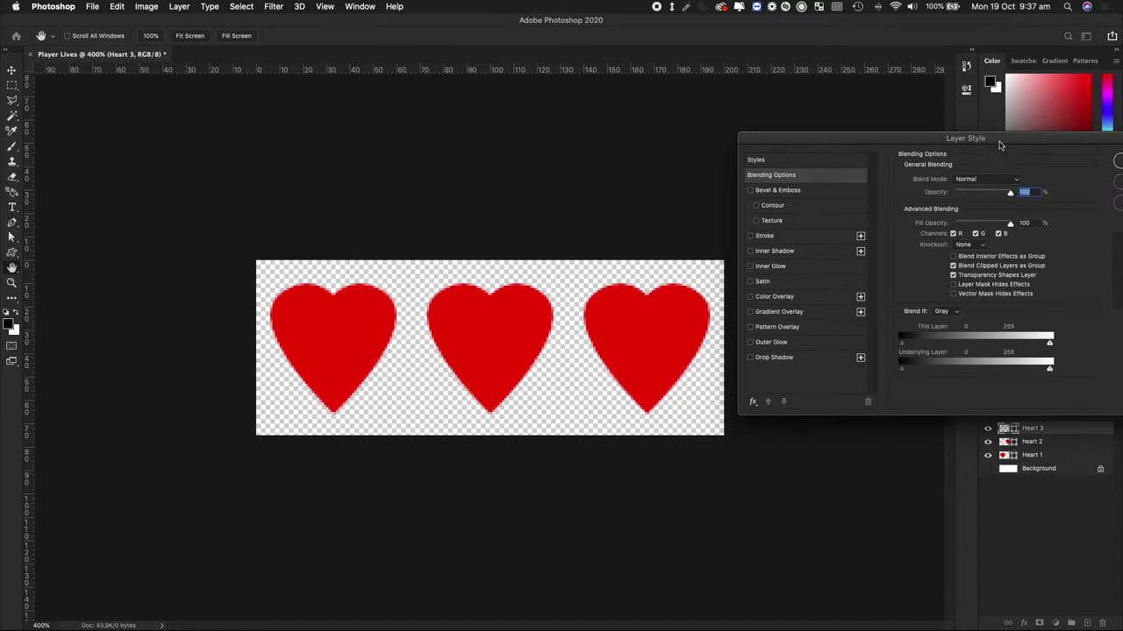
left_click(764, 237)
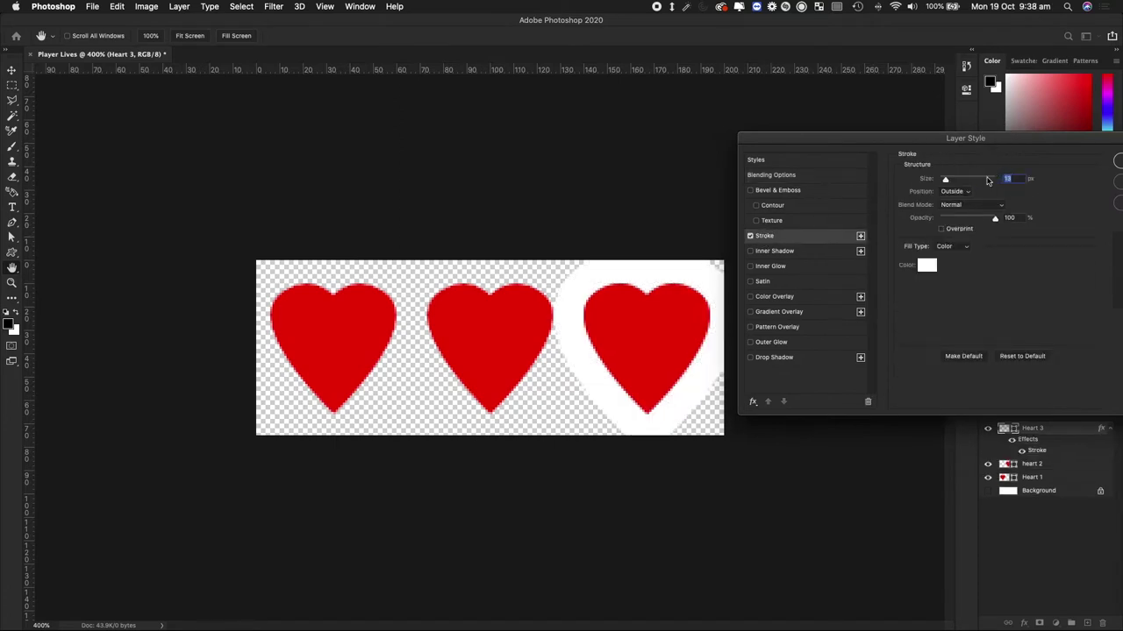
left_click_drag(979, 140, 885, 193)
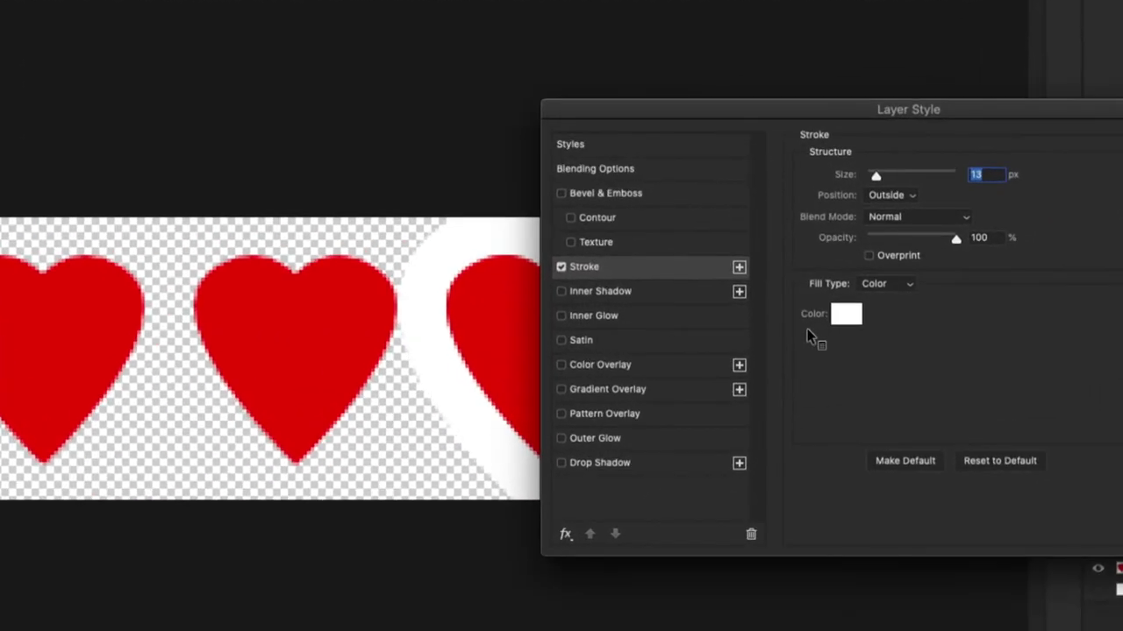
left_click_drag(874, 175, 868, 177)
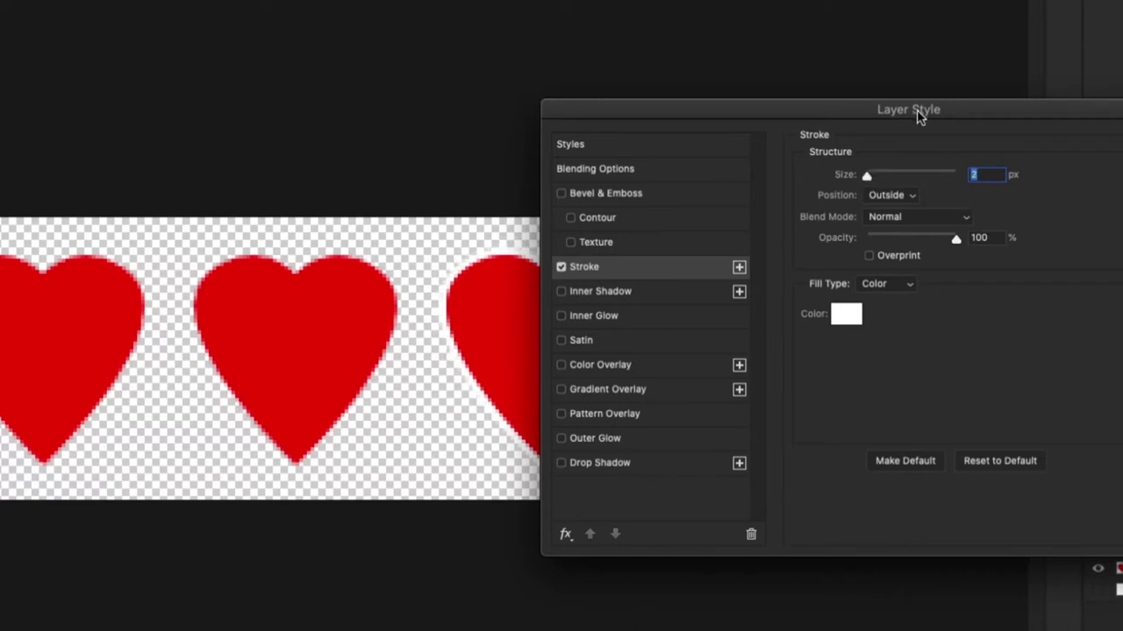
left_click_drag(917, 113, 681, 58)
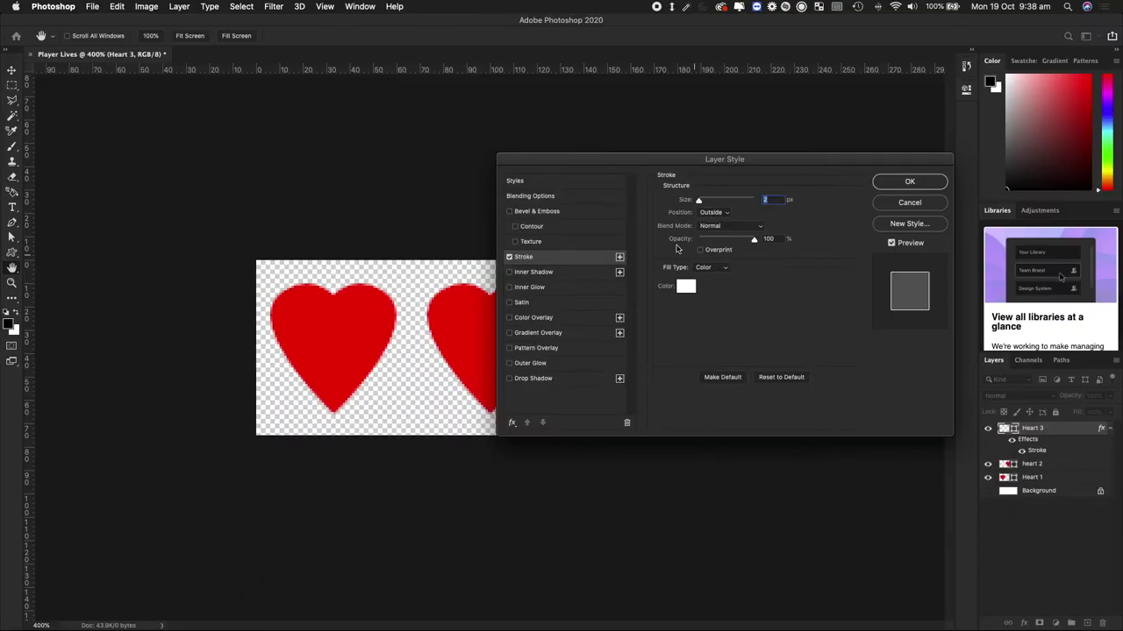
left_click_drag(738, 170, 348, 253)
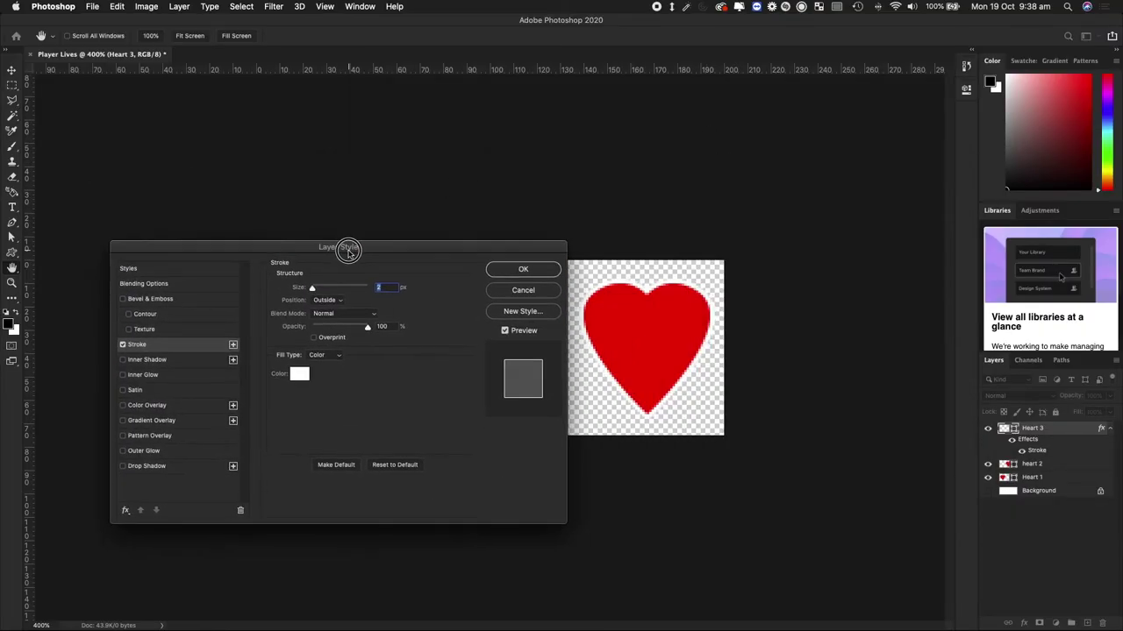
- Set Heart 3's stroke color to a dark red and apply the layer style
left_click(300, 375)
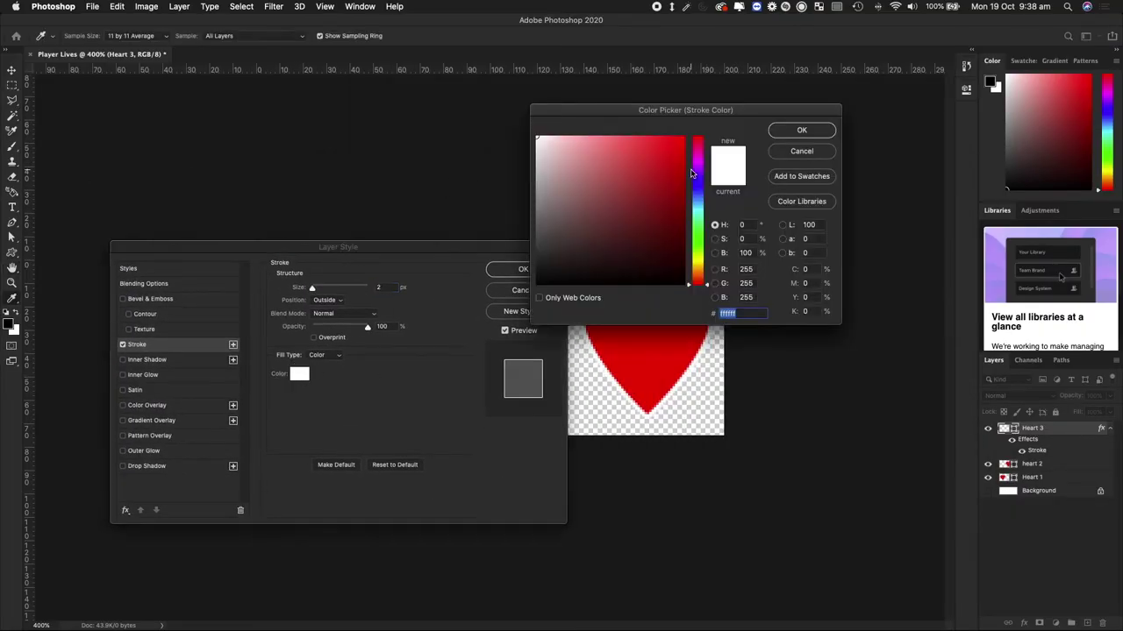
left_click_drag(657, 211, 682, 230)
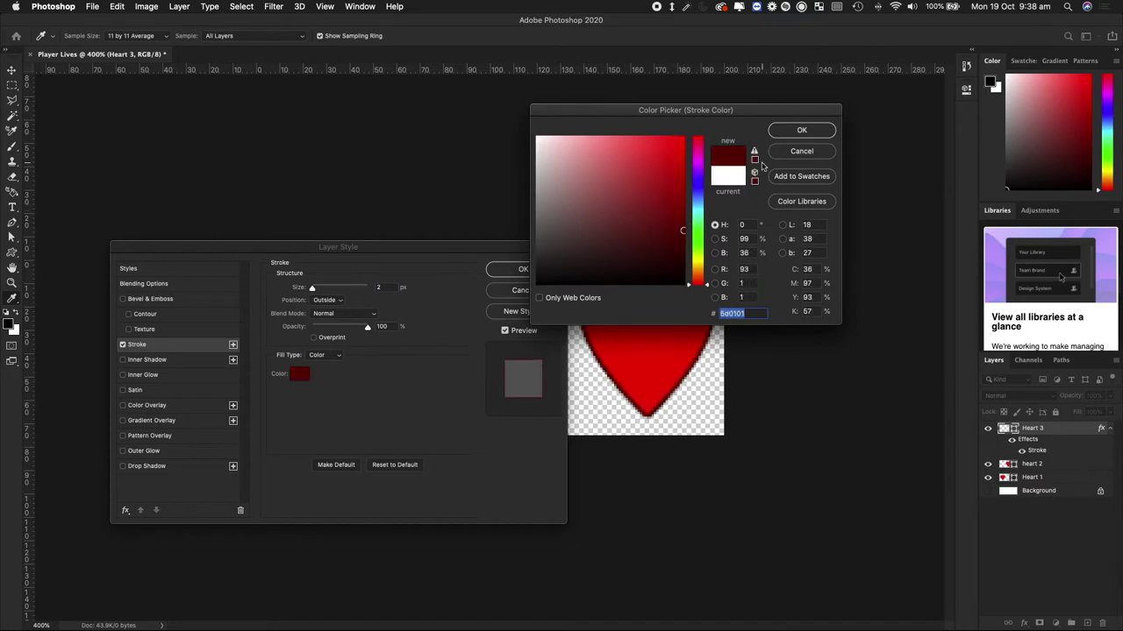
left_click_drag(686, 189, 687, 200)
left_click(802, 131)
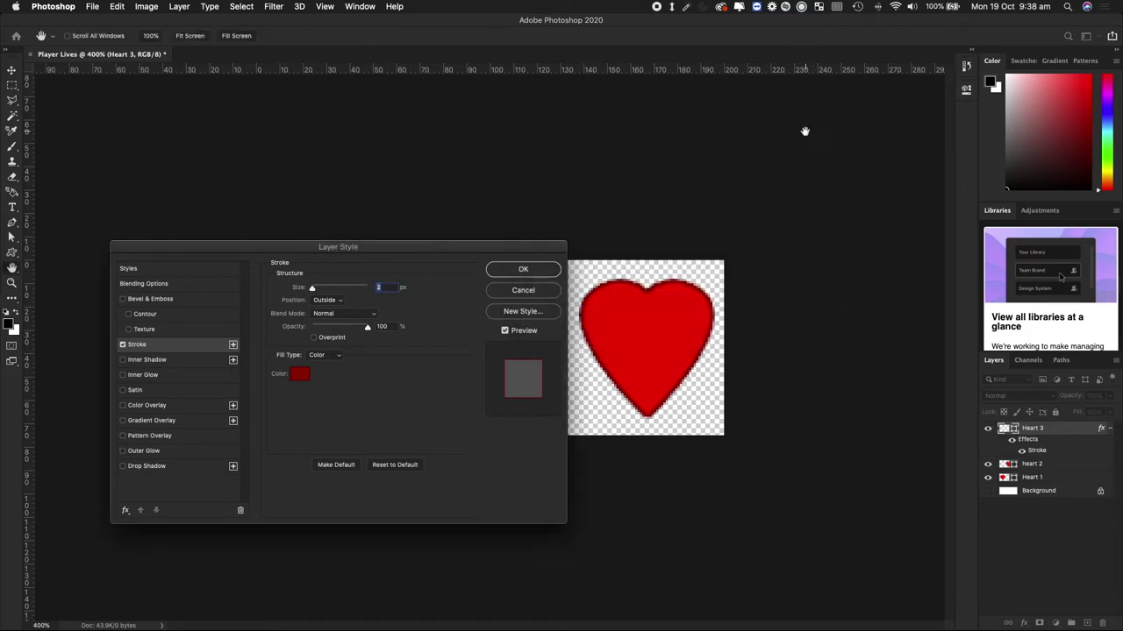
left_click(505, 273)
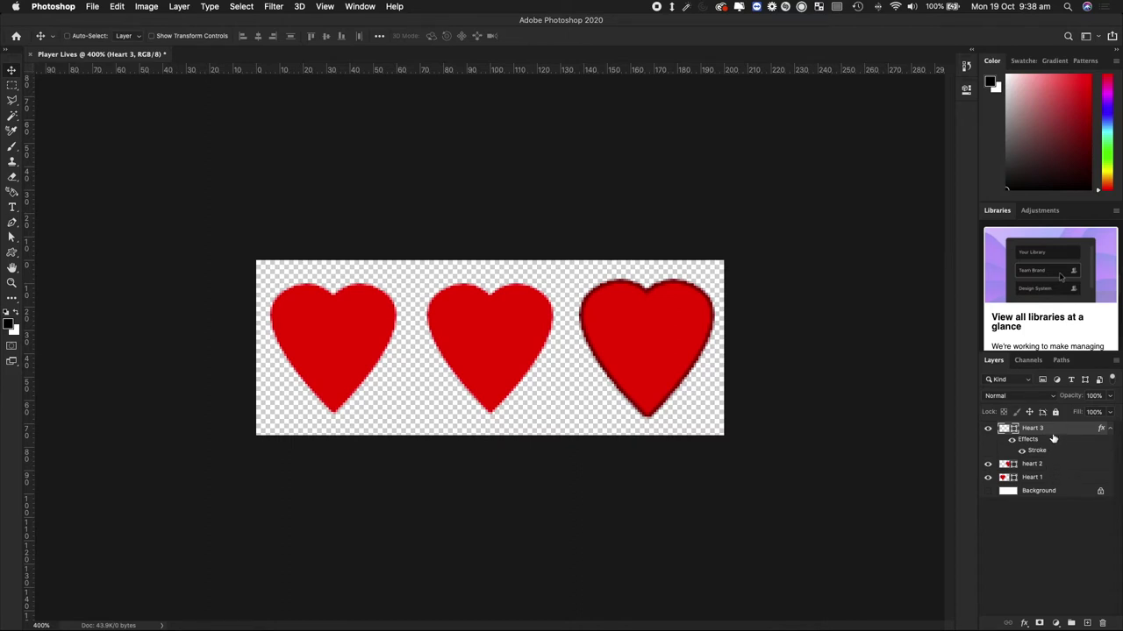
- Apply the same 2 px dark red outside stroke to the heart 2 layer
right_click(1059, 467)
left_click(976, 133)
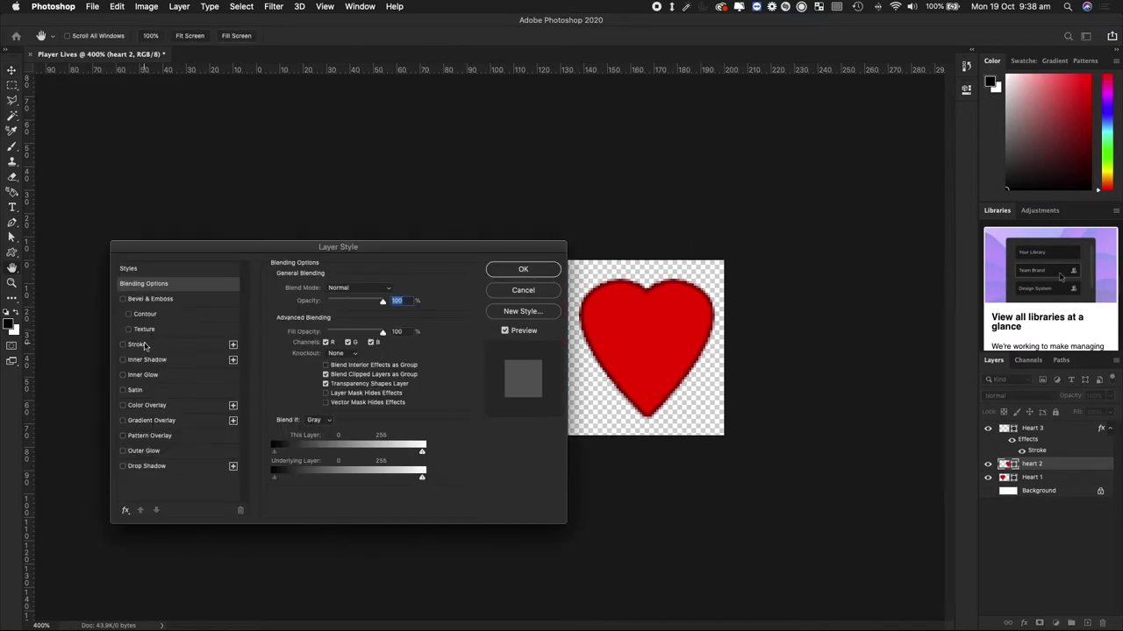
left_click(138, 345)
mouse_move(436, 248)
left_mouse_down()
mouse_move(726, 432)
mouse_move(616, 401)
left_mouse_up()
left_click(701, 421)
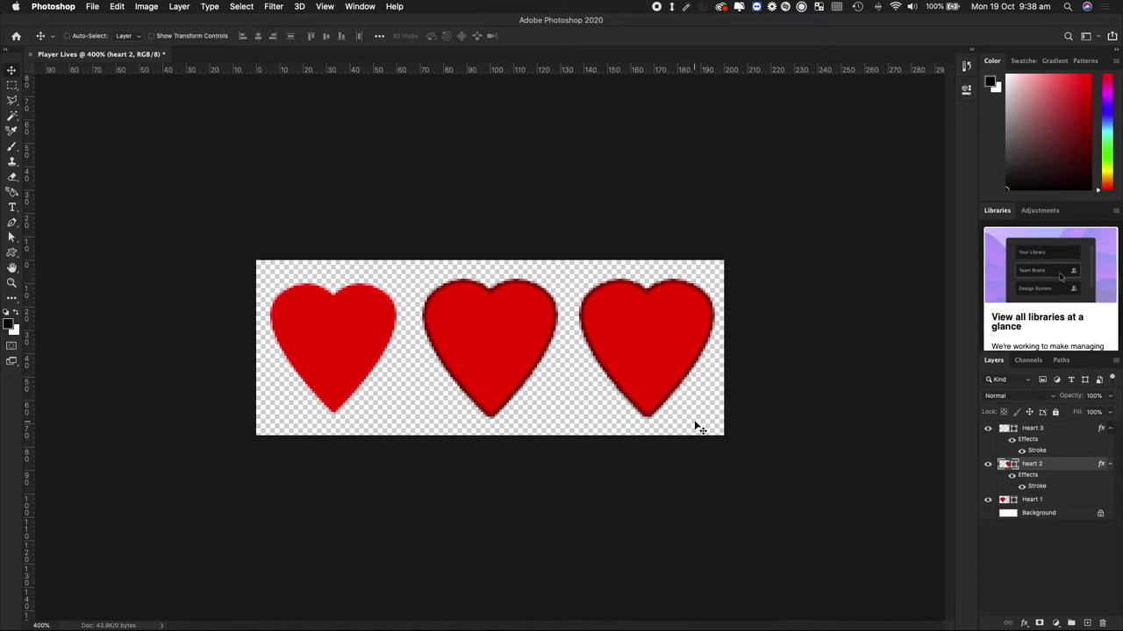
- Apply the matching 2 px dark red outside stroke to the Heart 1 layer
left_click(1043, 501)
right_click(1070, 505)
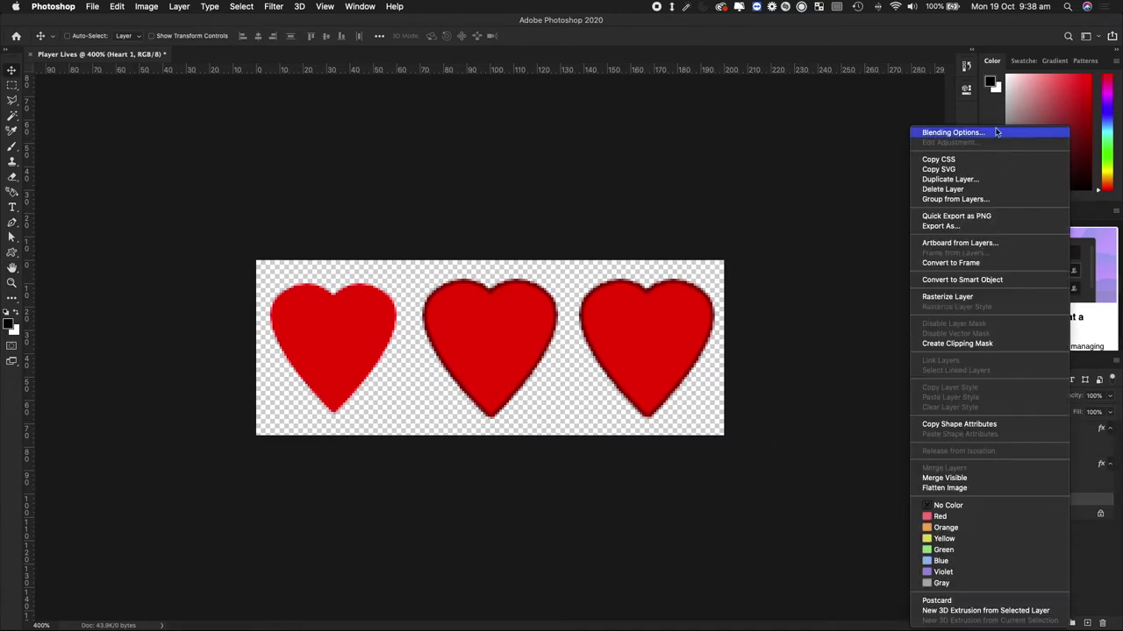
key("Escape")
right_click(1069, 494)
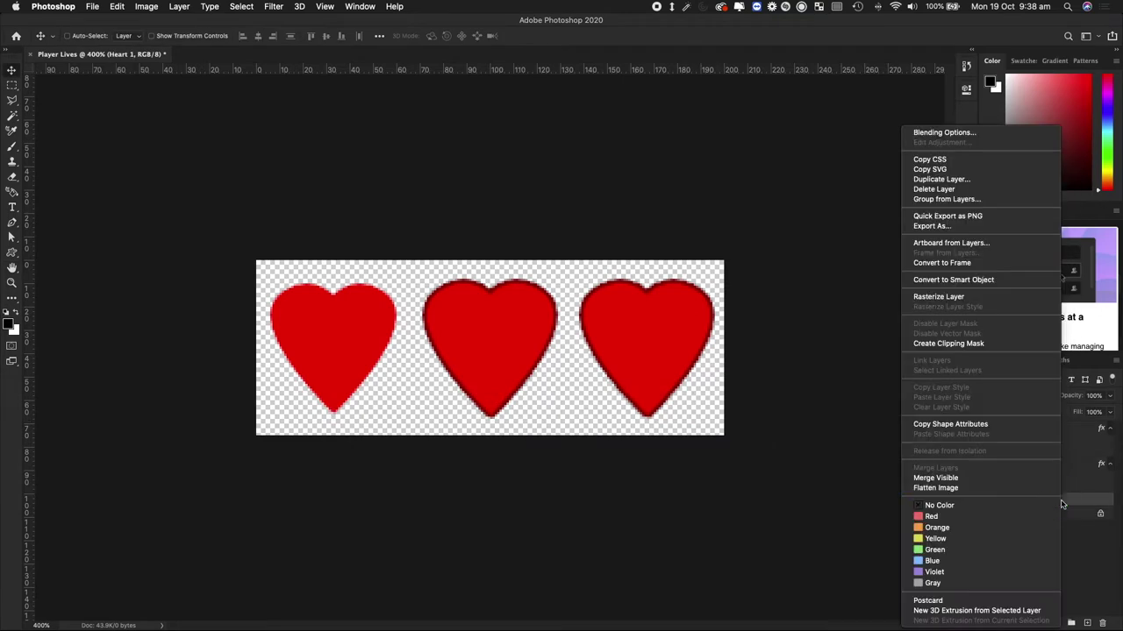
left_click(961, 134)
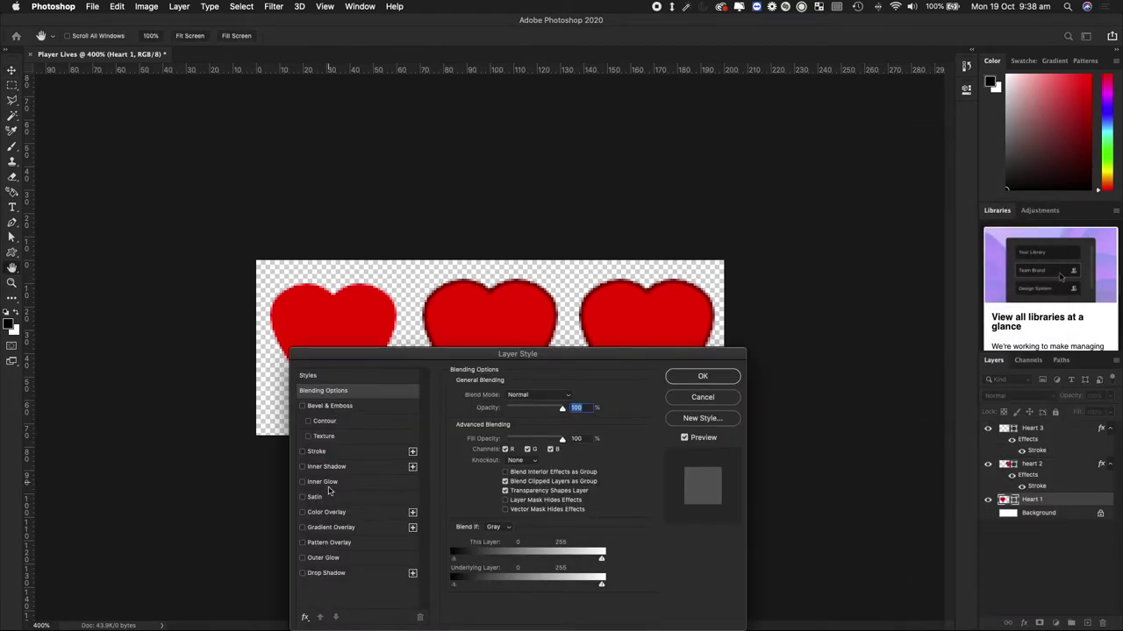
left_click(323, 453)
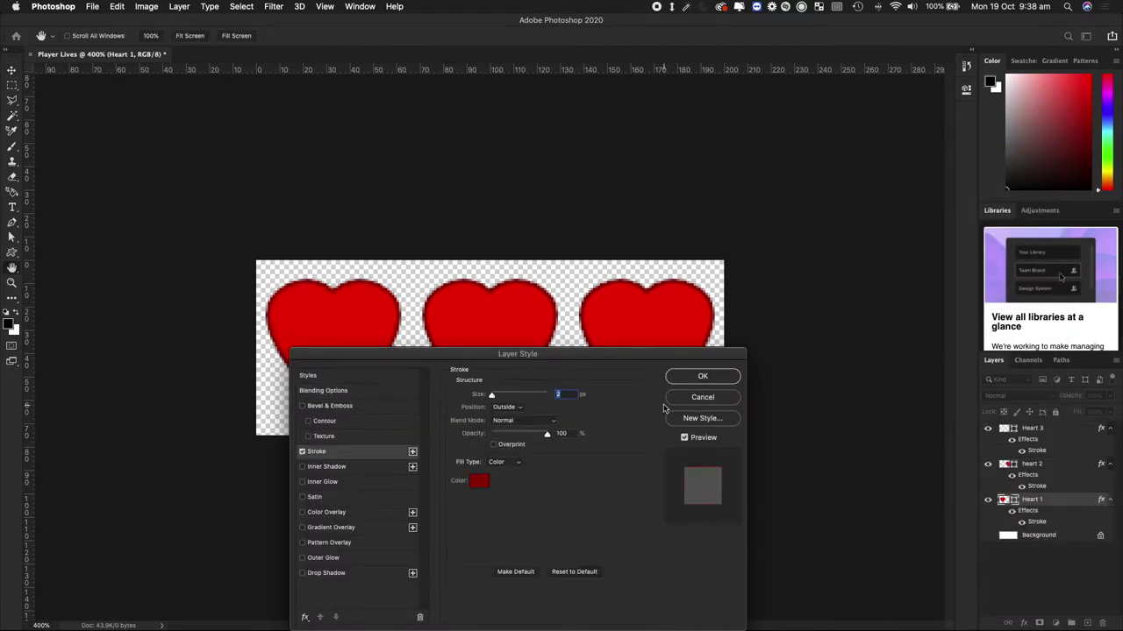
left_click(702, 376)
- Save the image with three filled hearts as a PNG copy named 3 Lives in the Platformer Game folder, using the large file size option
left_click(92, 6)
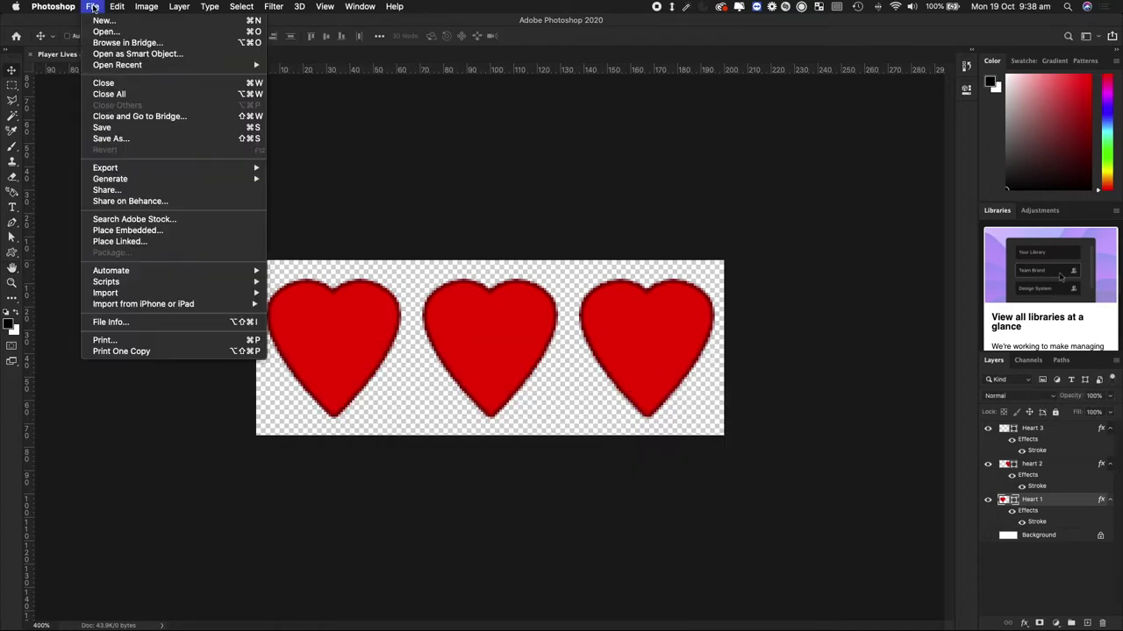
left_click(136, 141)
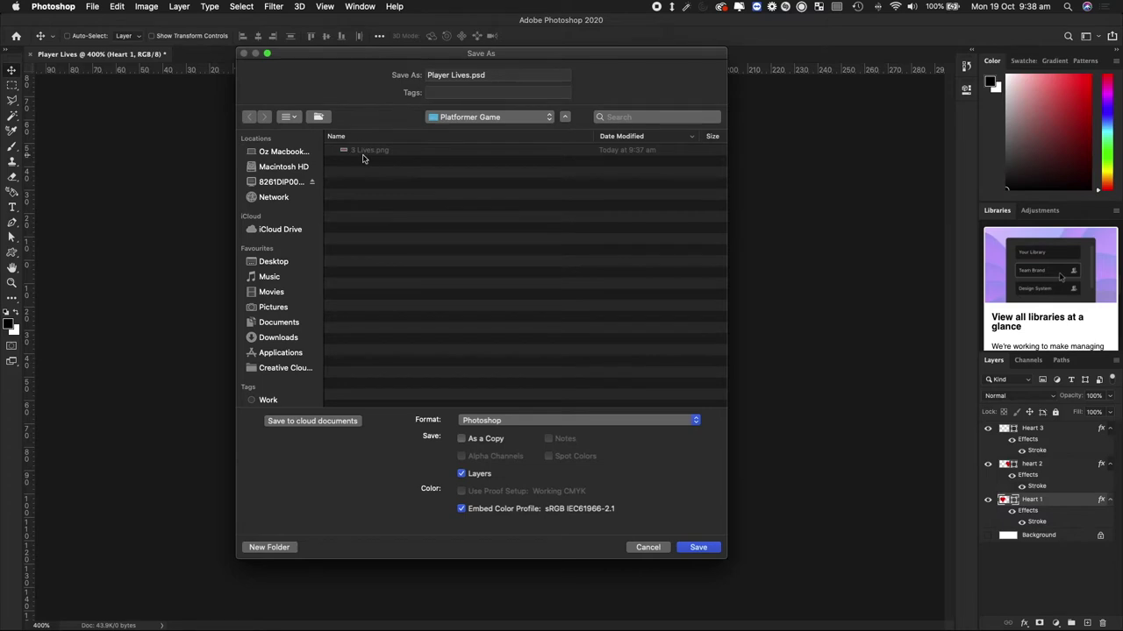
left_click(504, 420)
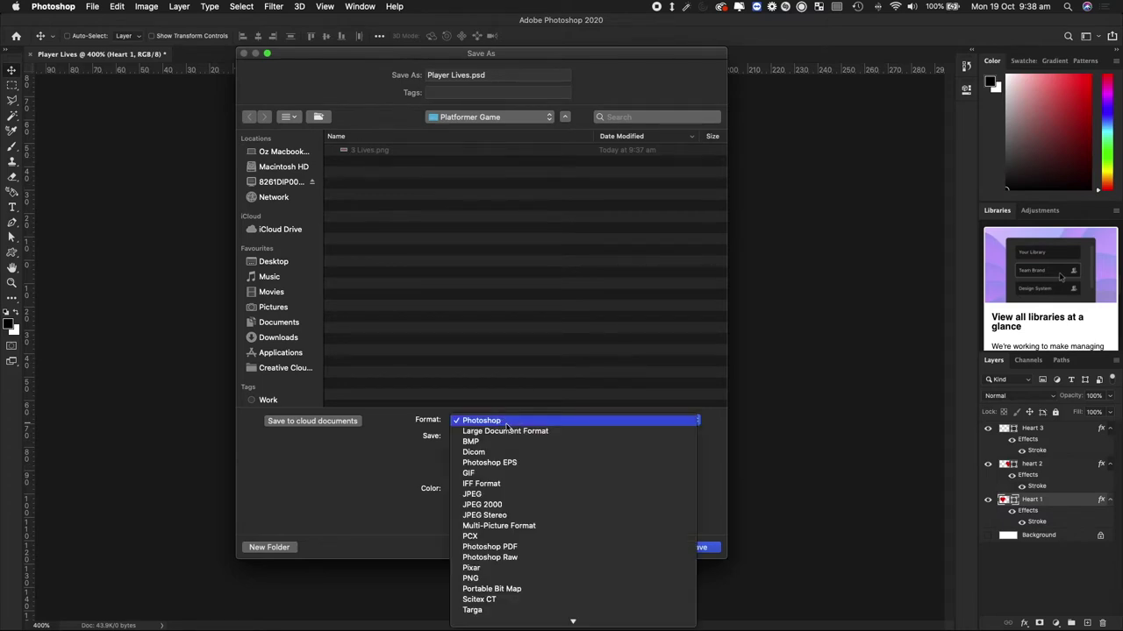
left_click(504, 579)
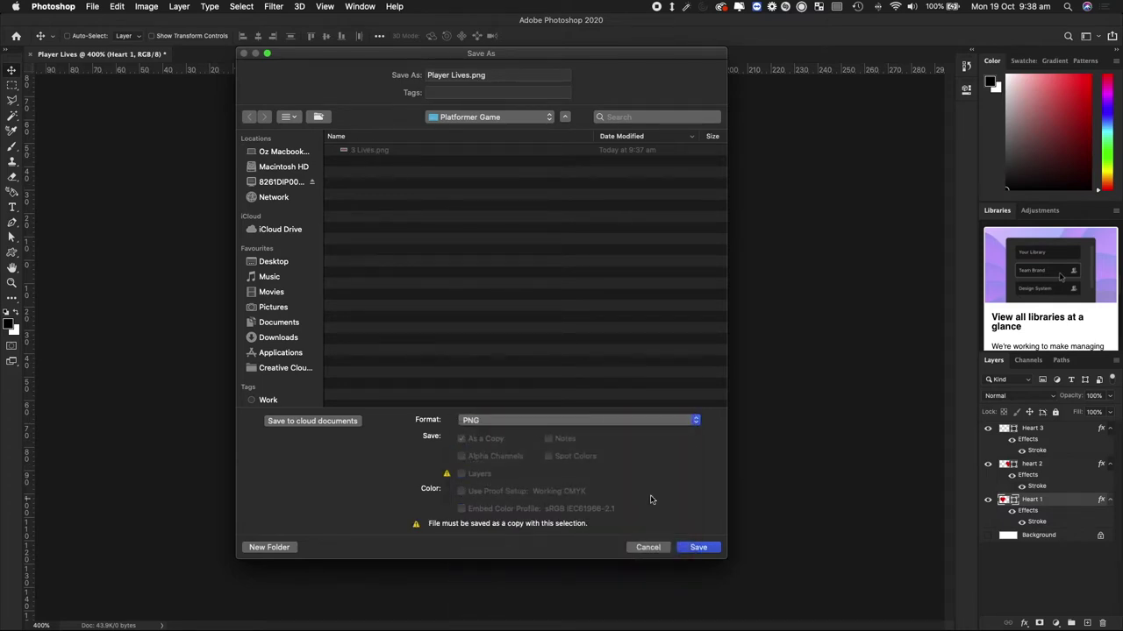
left_click(438, 77)
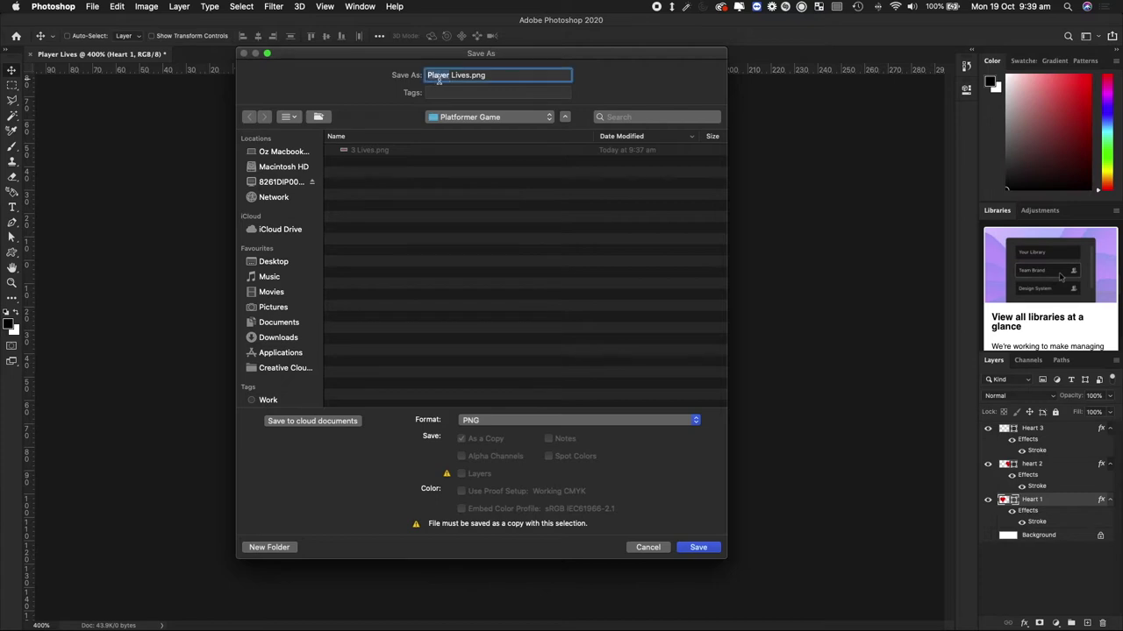
type("3")
left_click(697, 550)
left_click(578, 130)
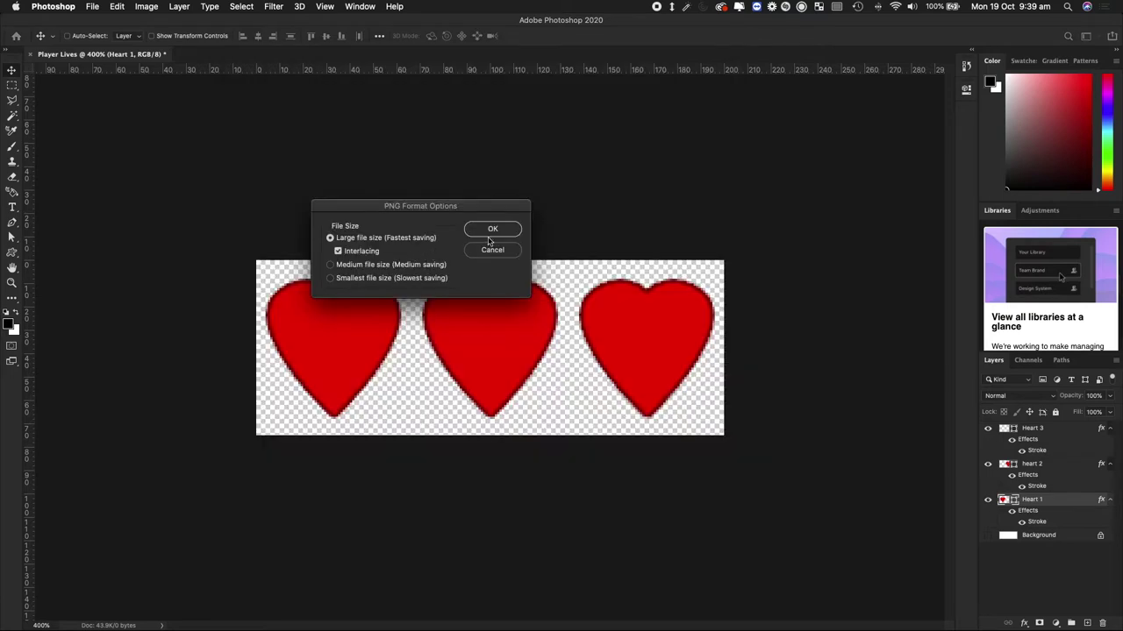
left_click(491, 232)
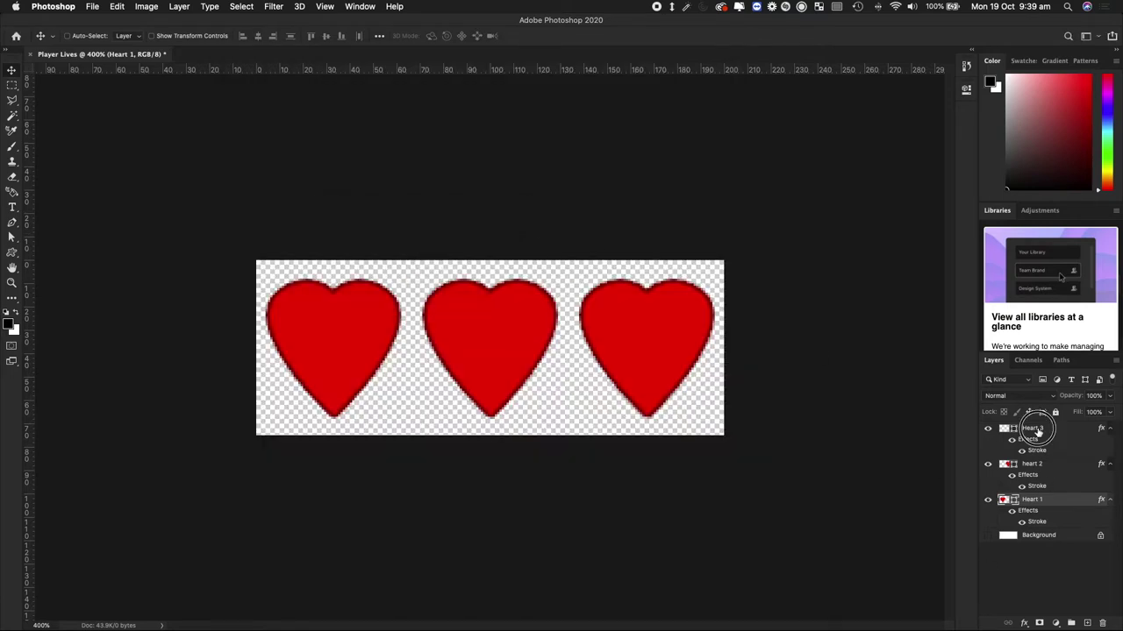
- Reduce the Heart 3 layer's fill to 0% while keeping its stroke
left_click(1036, 429)
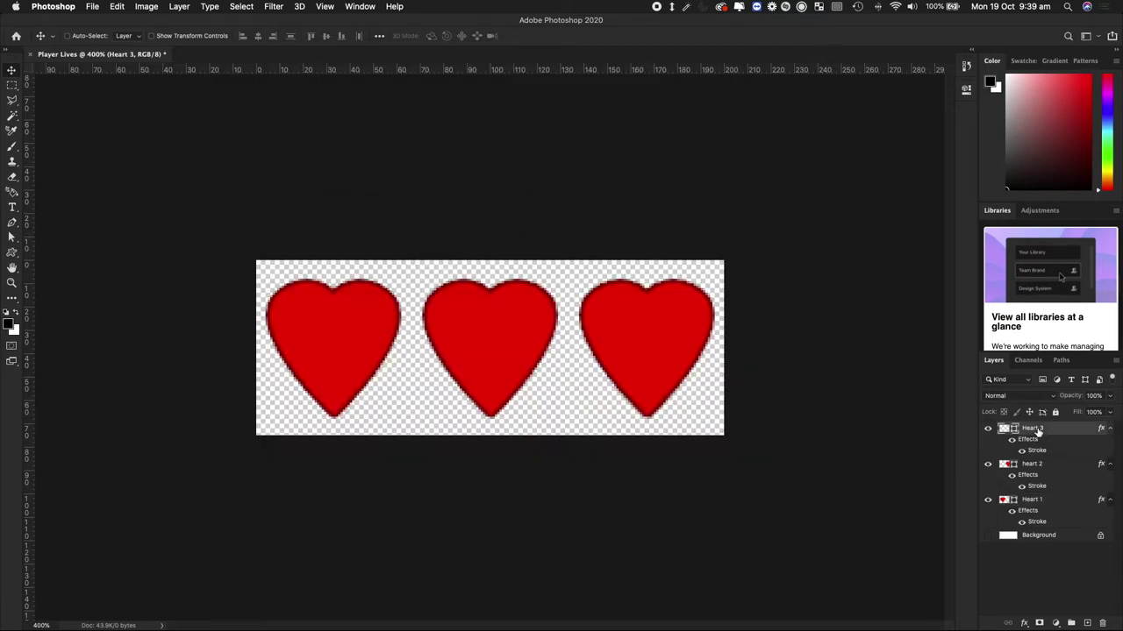
left_click(987, 429)
left_click(988, 430)
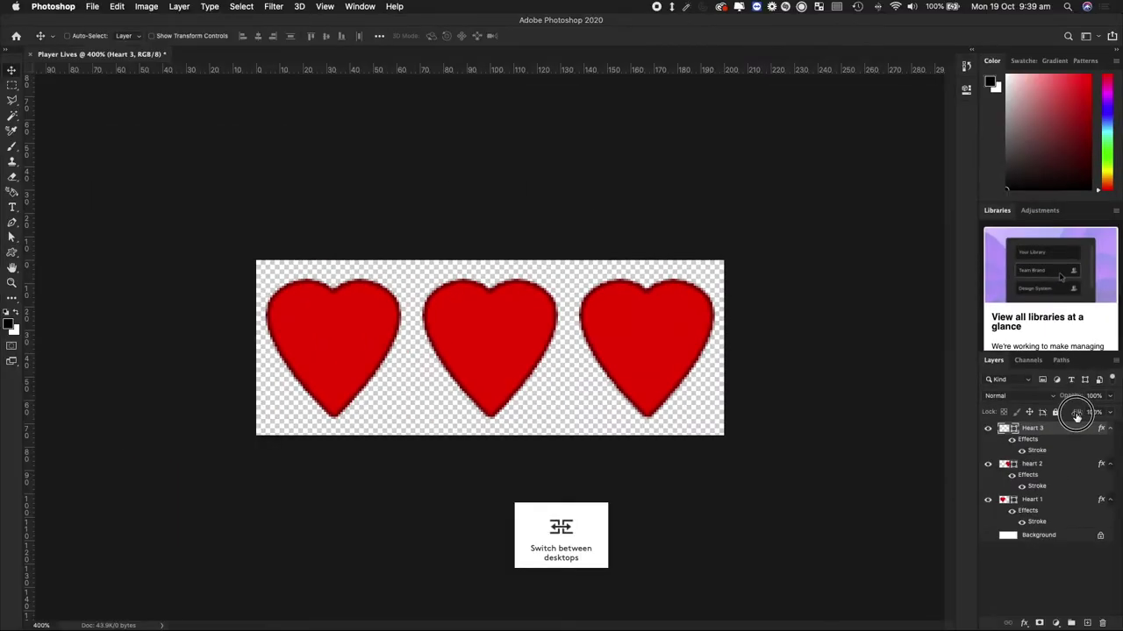
left_click_drag(1078, 415, 1000, 412)
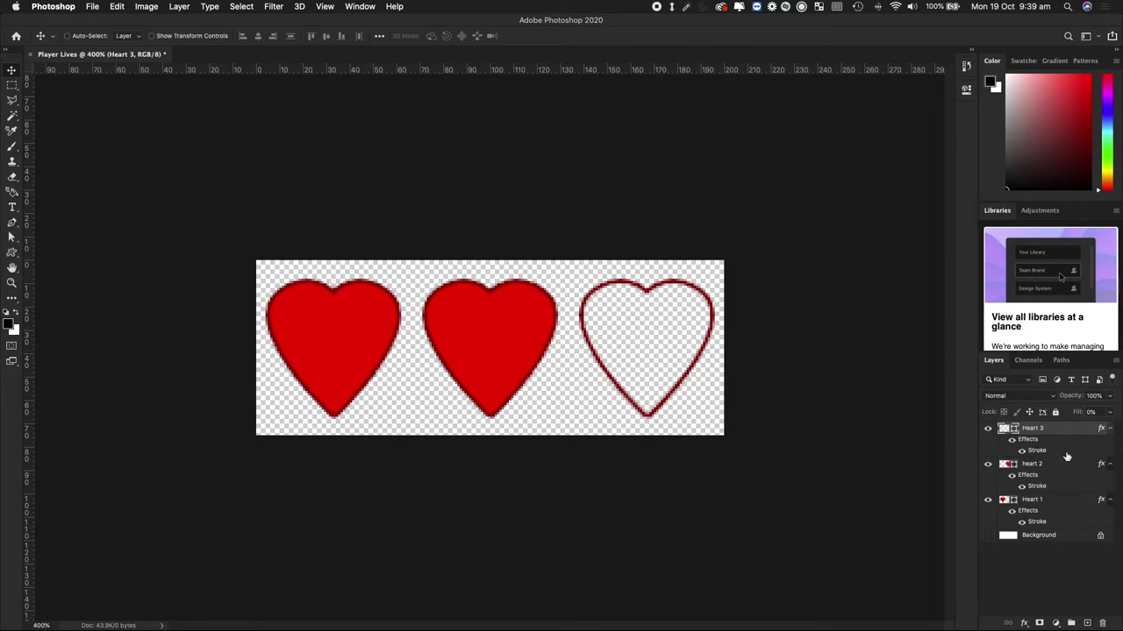
- Save the image with two filled hearts as a PNG named 2 Lives in the Platformer Game folder
left_click(92, 7)
left_click(127, 139)
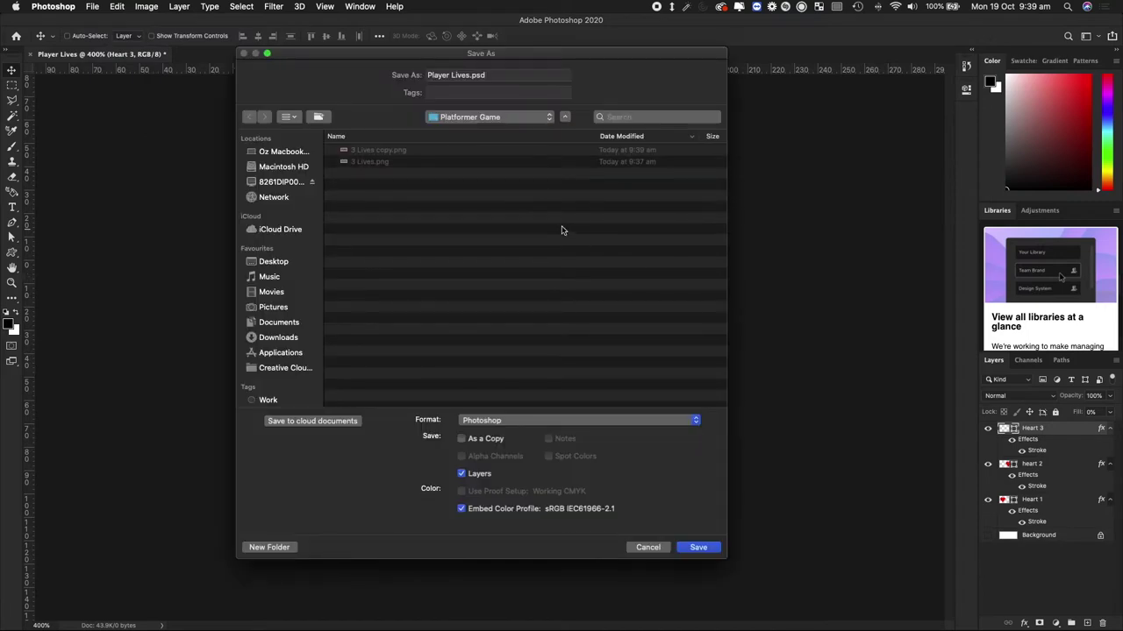
double_click(437, 75)
type("2")
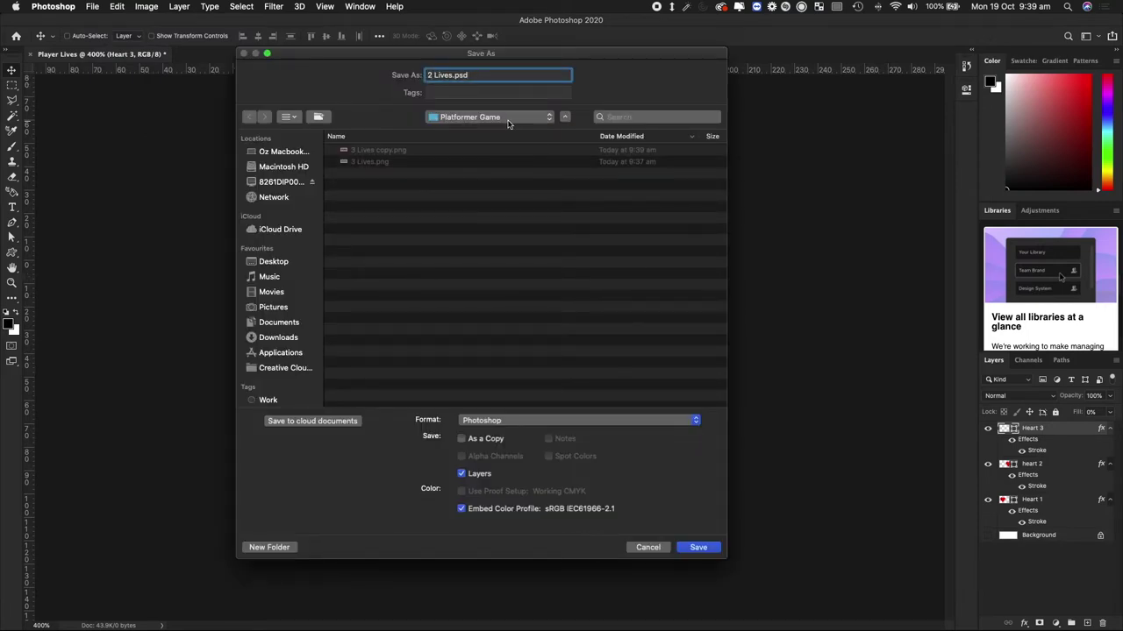
left_click(523, 422)
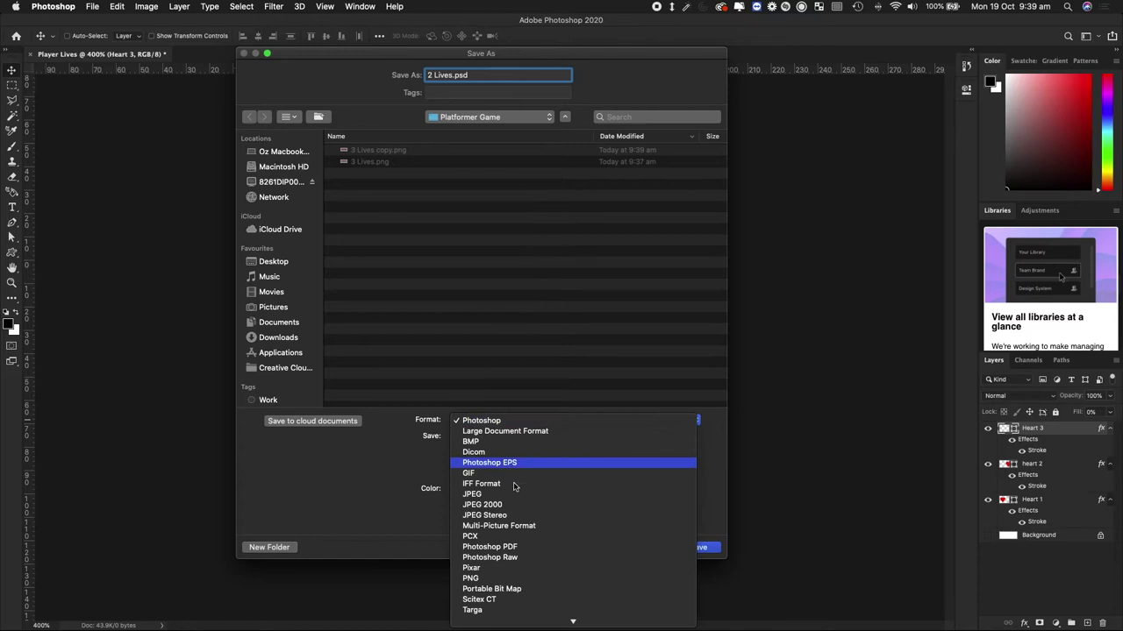
left_click(491, 575)
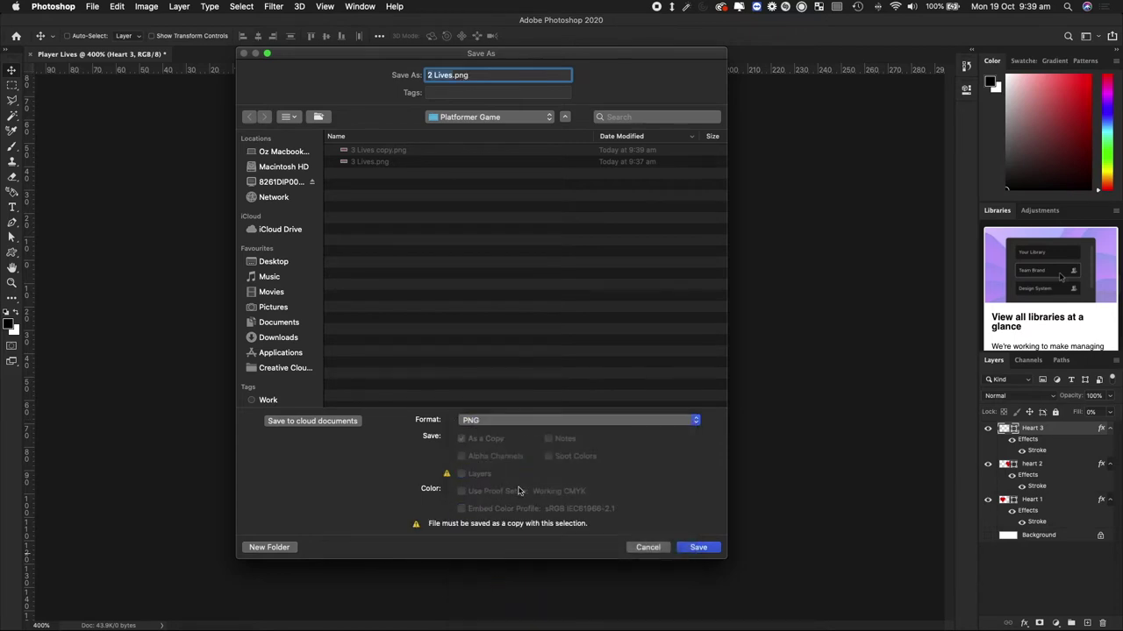
left_click(699, 547)
left_click(492, 232)
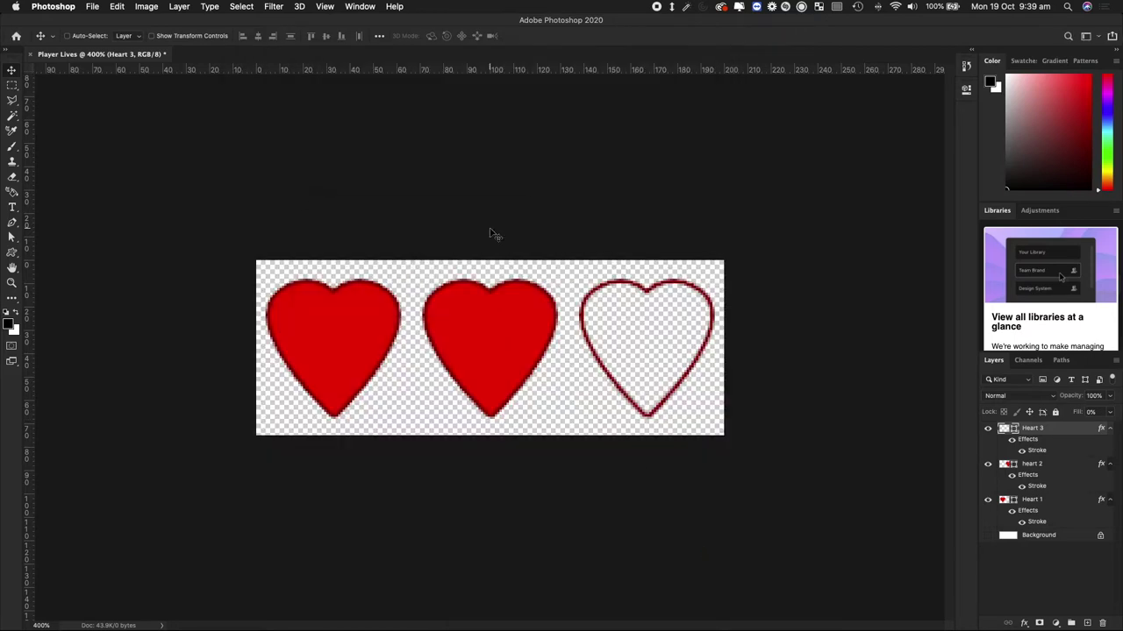
- Reduce the heart 2 layer's fill to 0% and save the image as a PNG named 1 Lives in the Platformer Game folder
left_click(1031, 469)
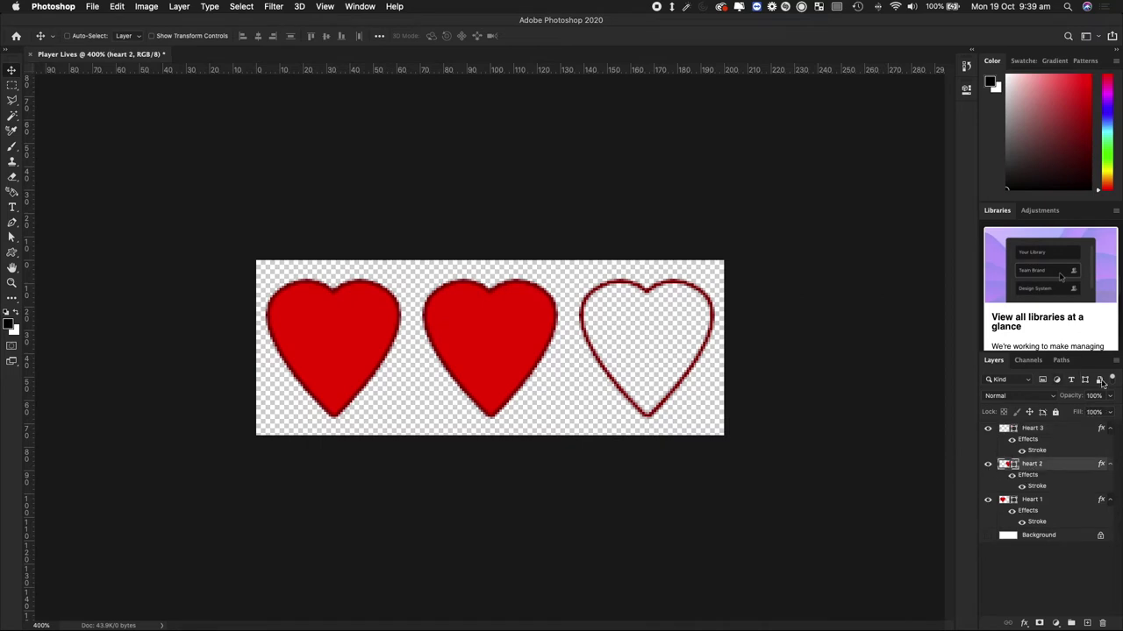
left_click_drag(1082, 416, 994, 404)
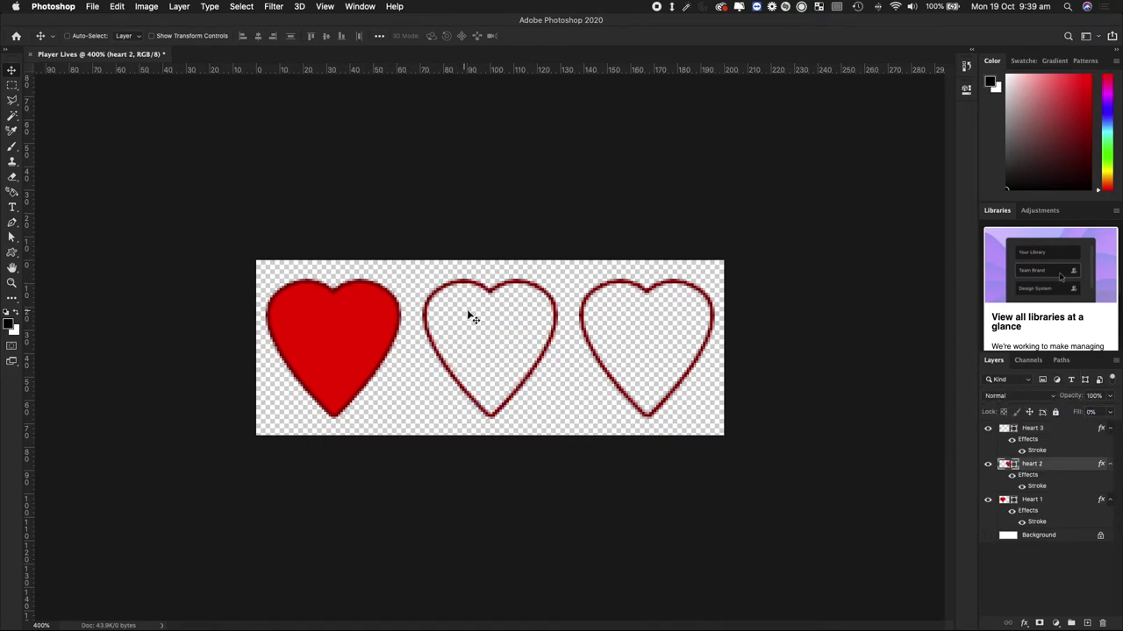
left_click(92, 6)
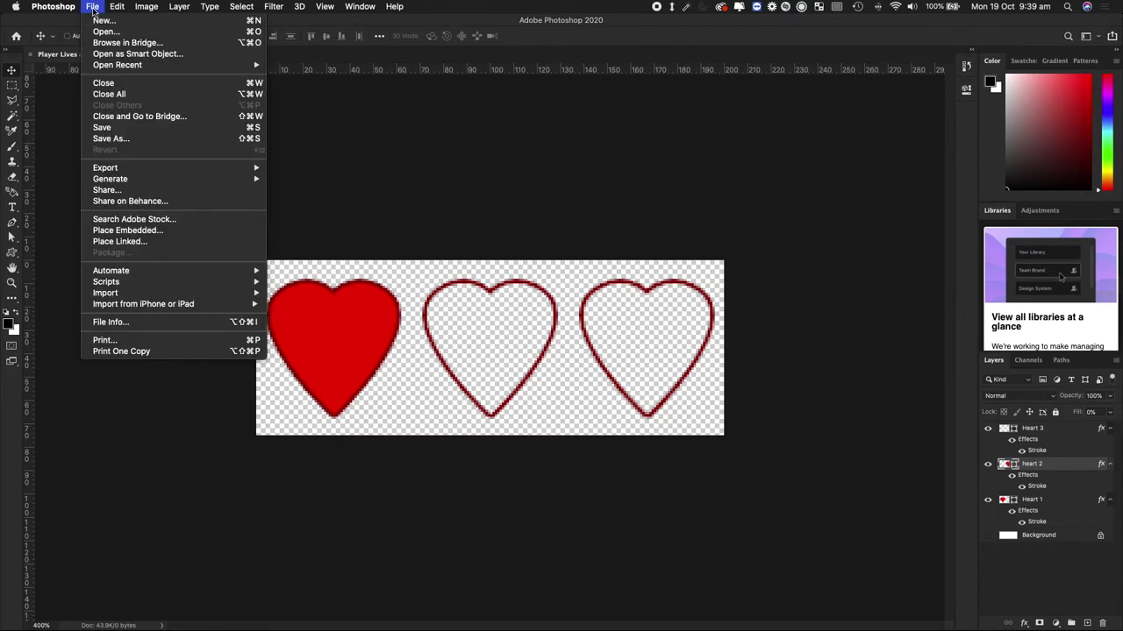
left_click(333, 361)
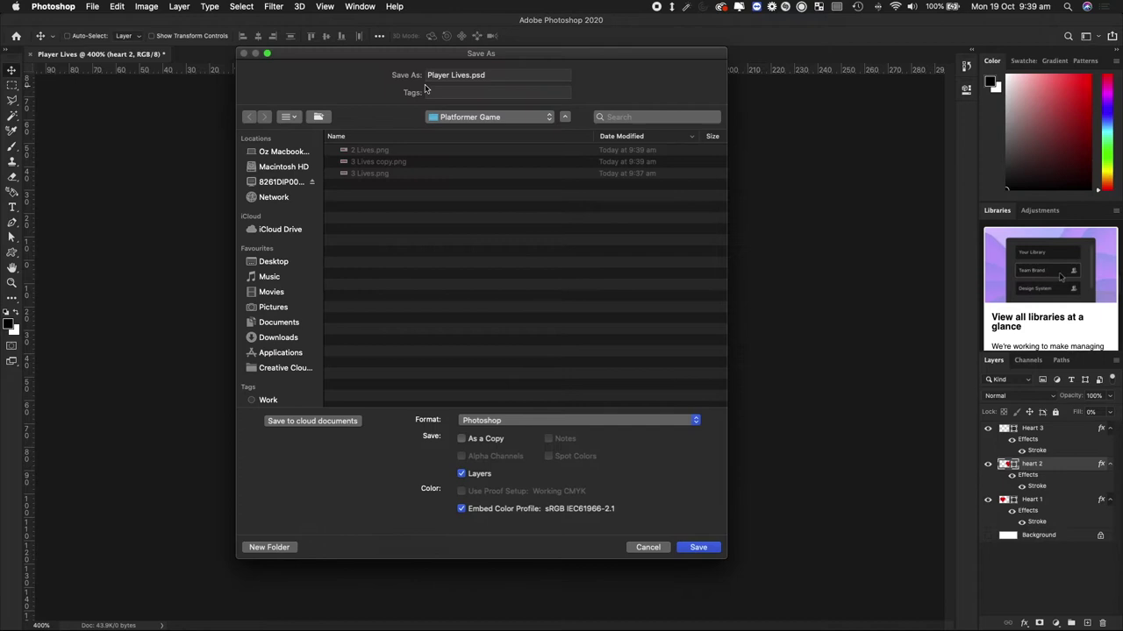
double_click(439, 76)
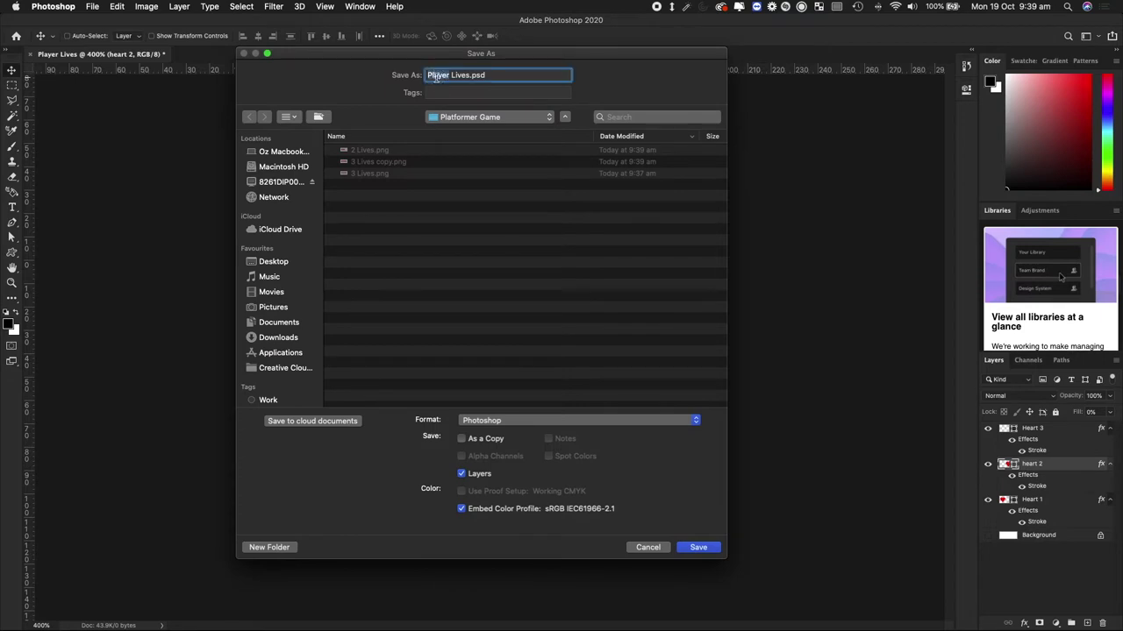
type("1")
left_click(554, 418)
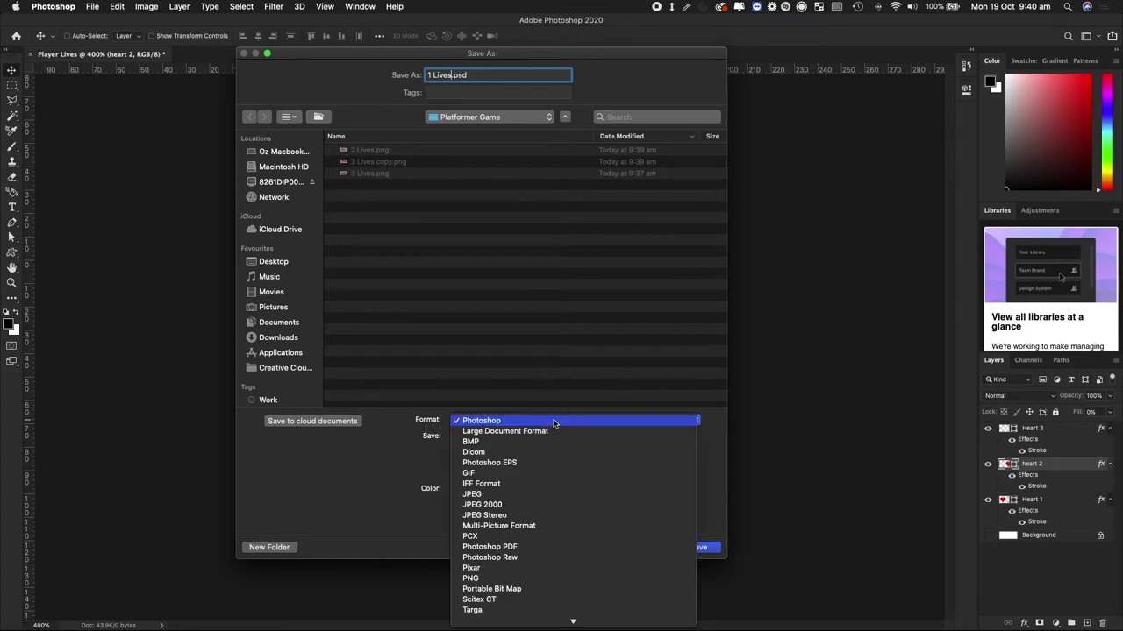
left_click(478, 576)
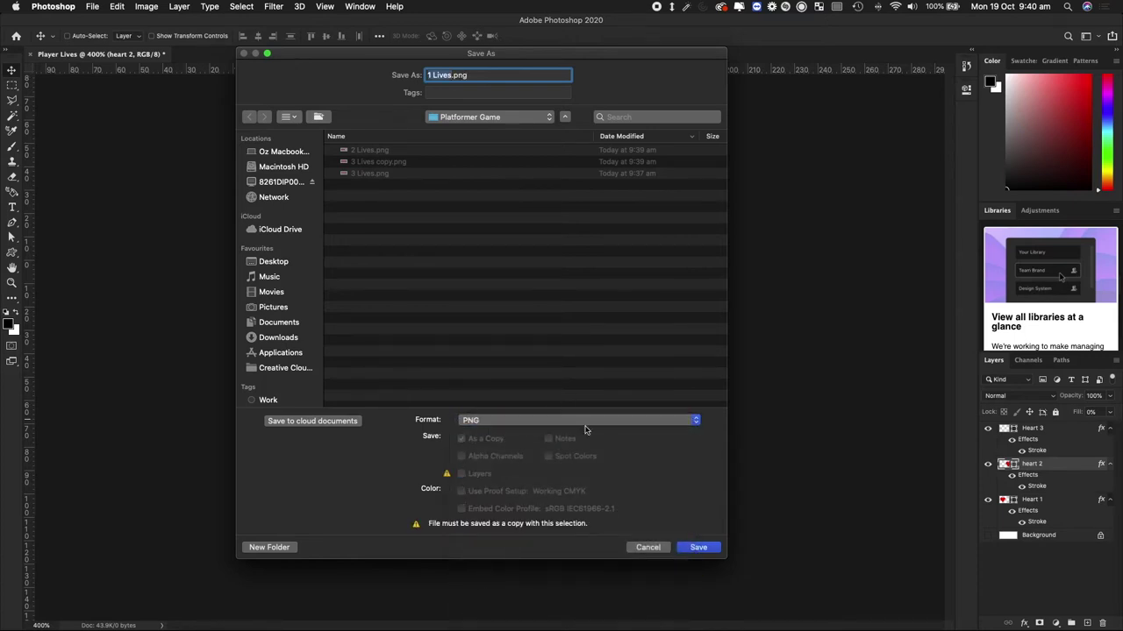
left_click(698, 548)
left_click(508, 234)
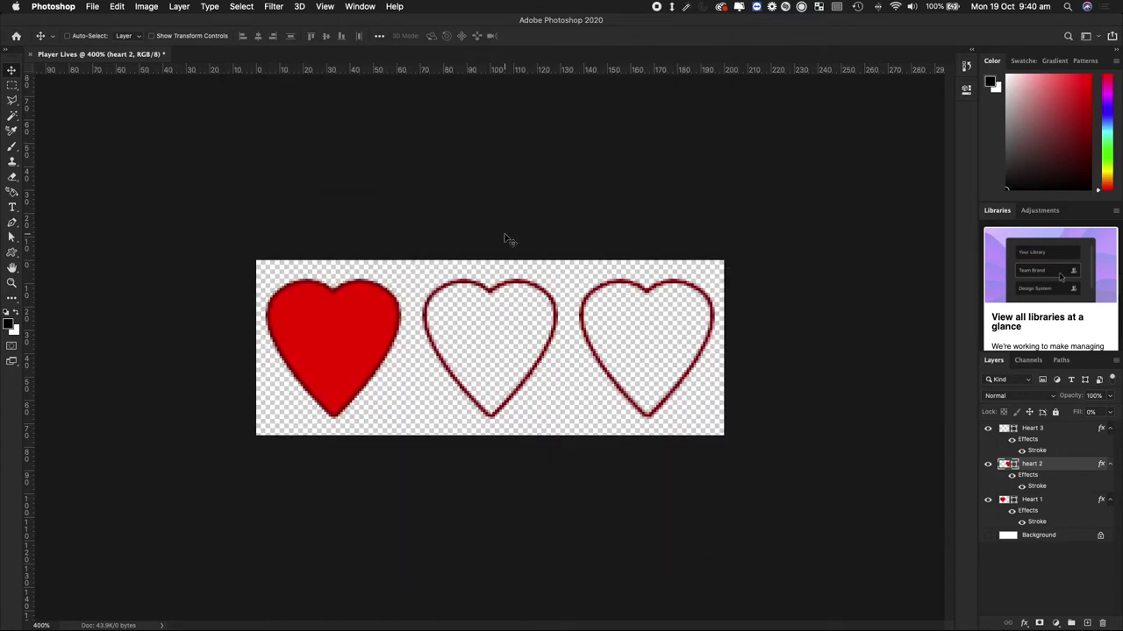
- Reduce the Heart 1 layer's fill to 0% and save the image as a PNG named 0 Lives in the Platformer Game folder
left_click(1044, 501)
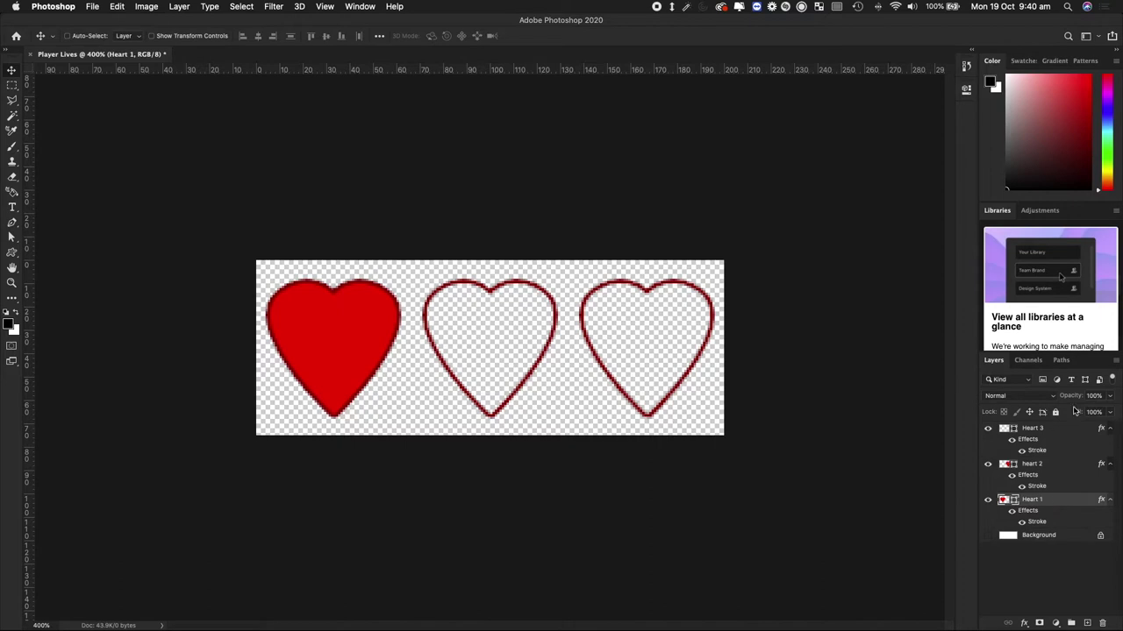
mouse_move(1077, 415)
left_mouse_down()
mouse_move(959, 400)
mouse_move(912, 408)
left_mouse_up()
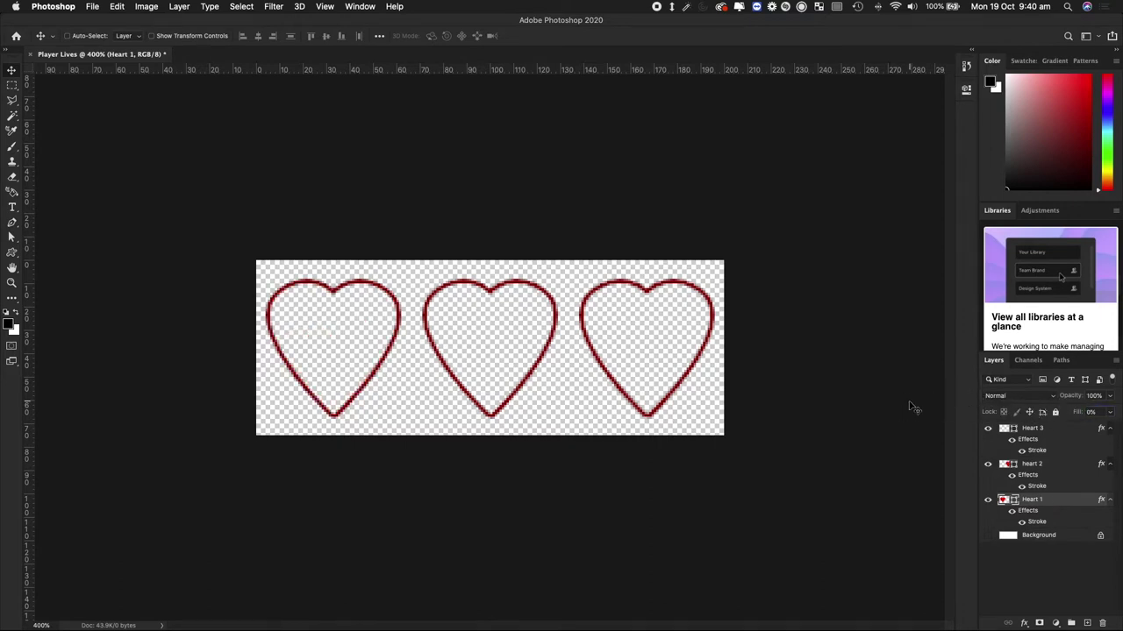
left_click(92, 6)
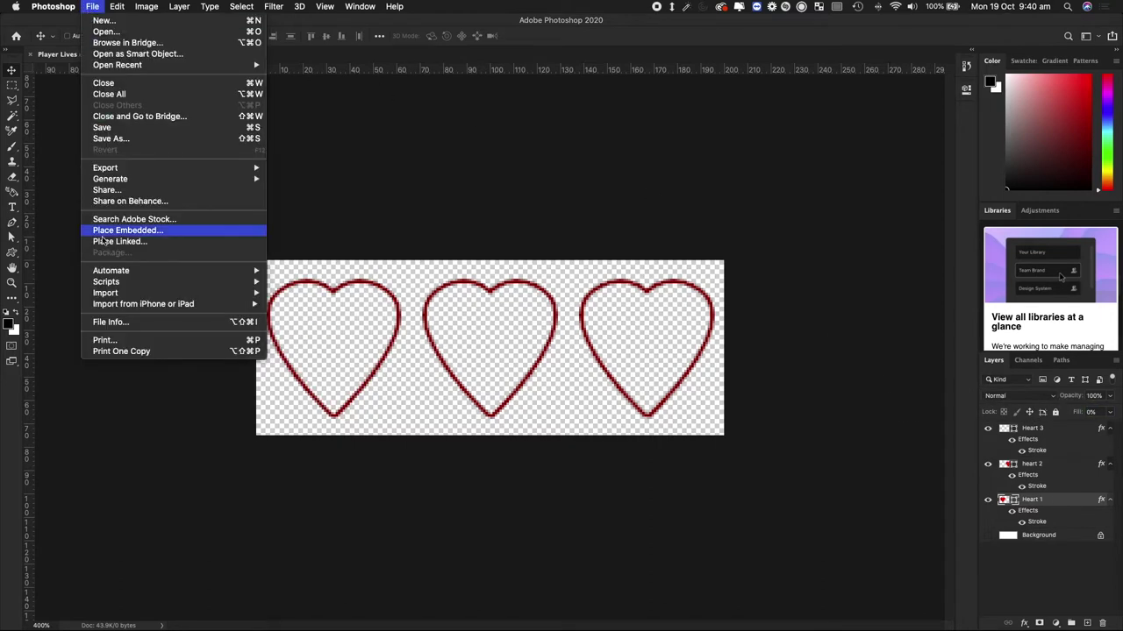
left_click(154, 140)
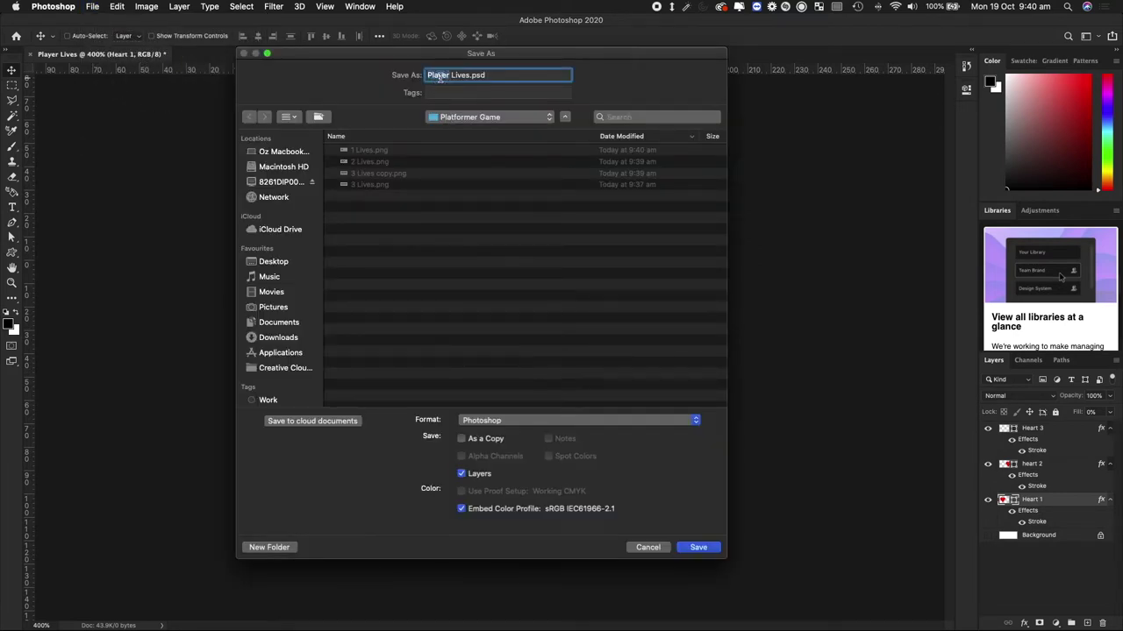
type("0")
left_click(548, 420)
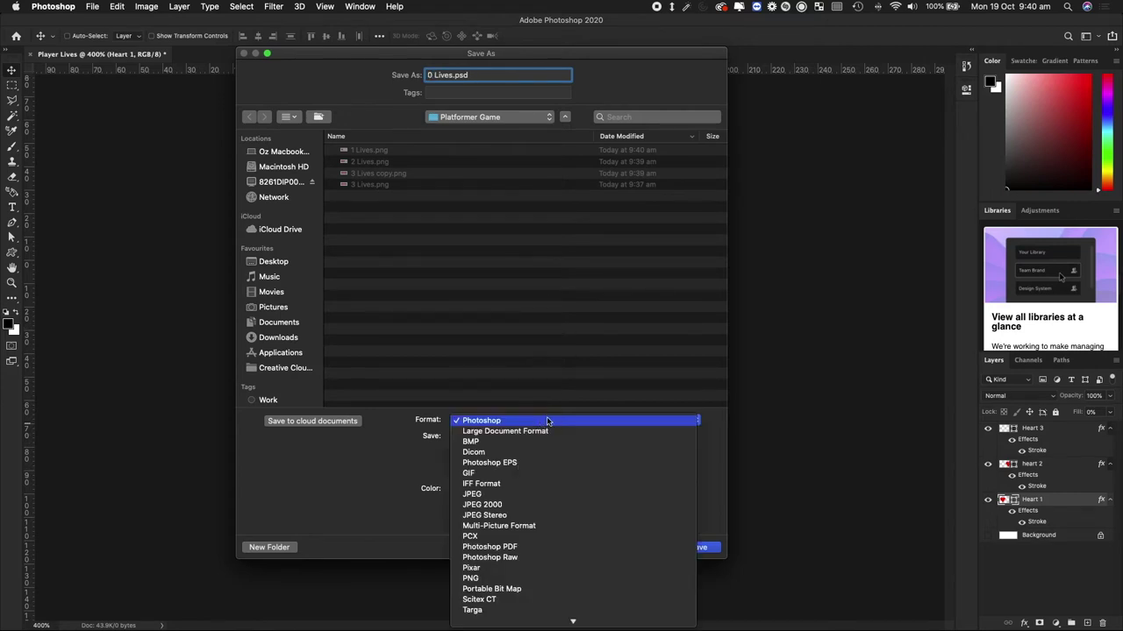
left_click(484, 579)
left_click(699, 548)
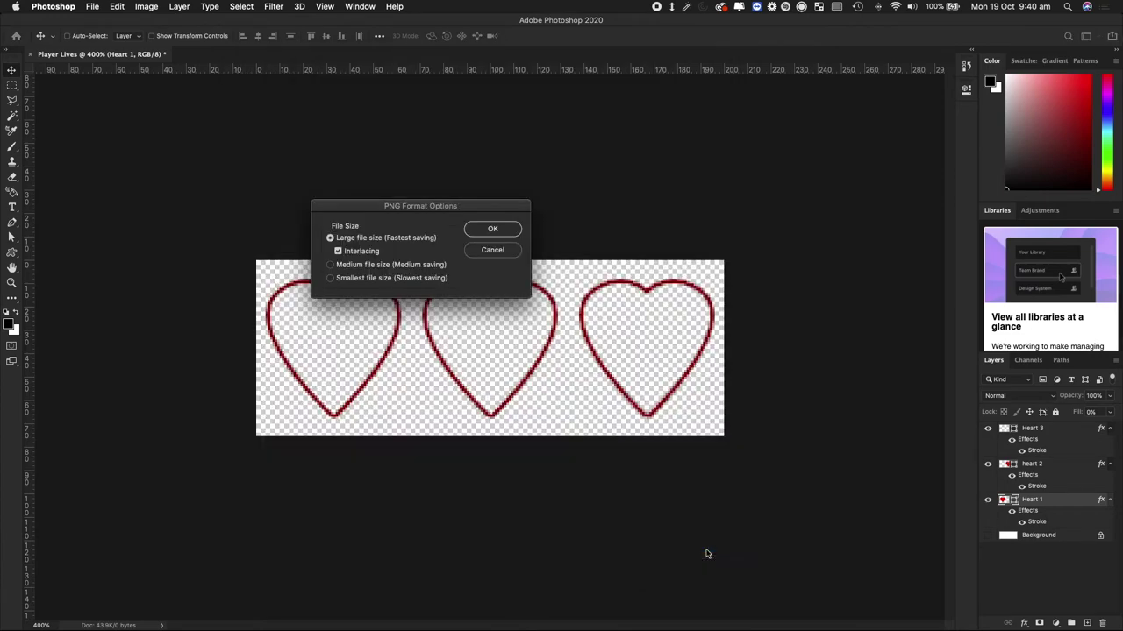
left_click(504, 228)
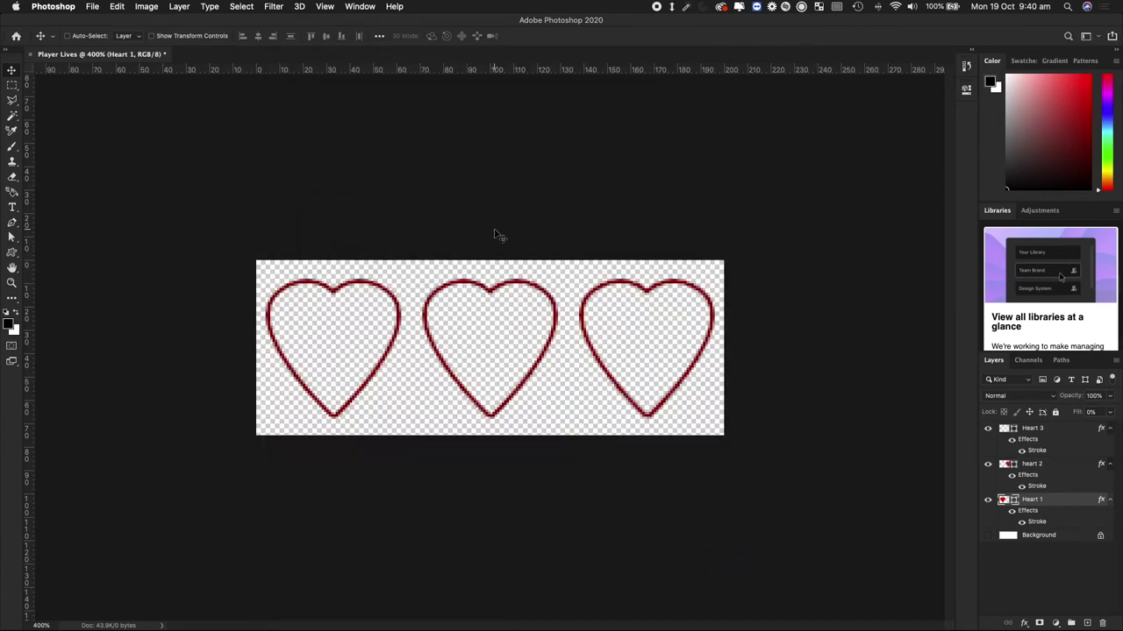
- Switch to the Platformer Game folder in Finder, preview the older 3 Lives.png and delete it
double_click(99, 20)
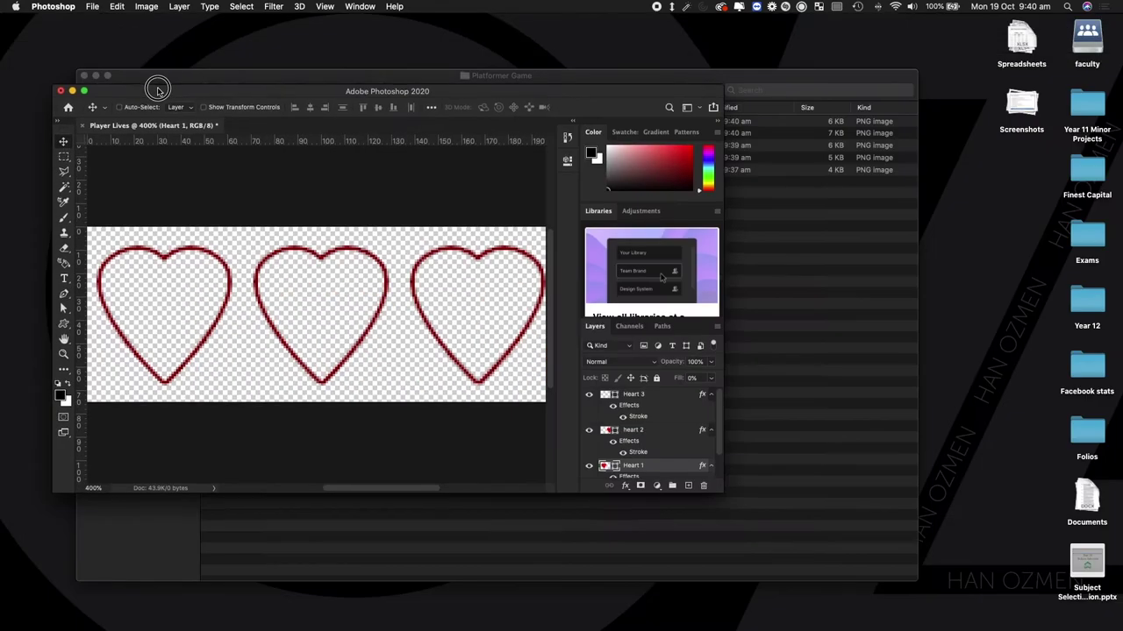
left_click(866, 333)
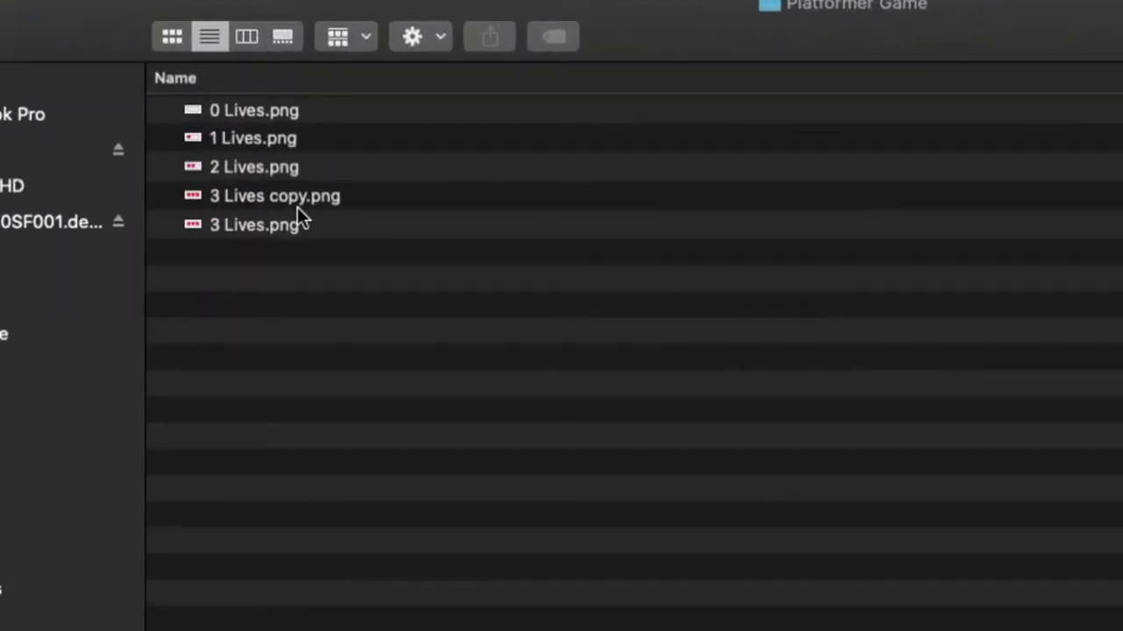
left_click(282, 224)
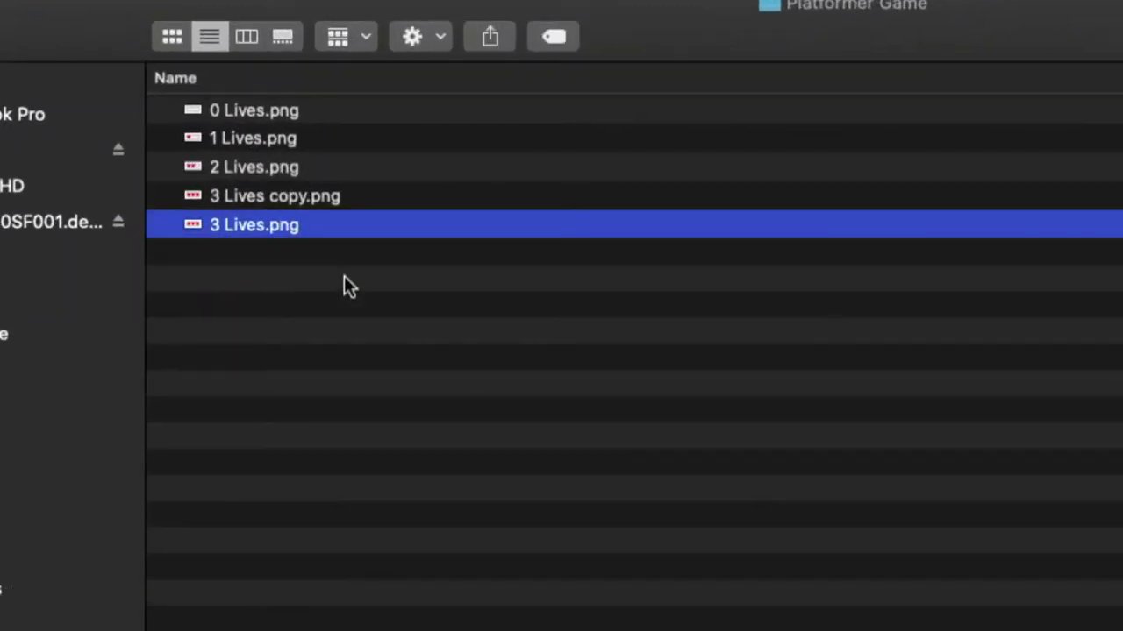
key("space")
key("space")
key("super+BackSpace")
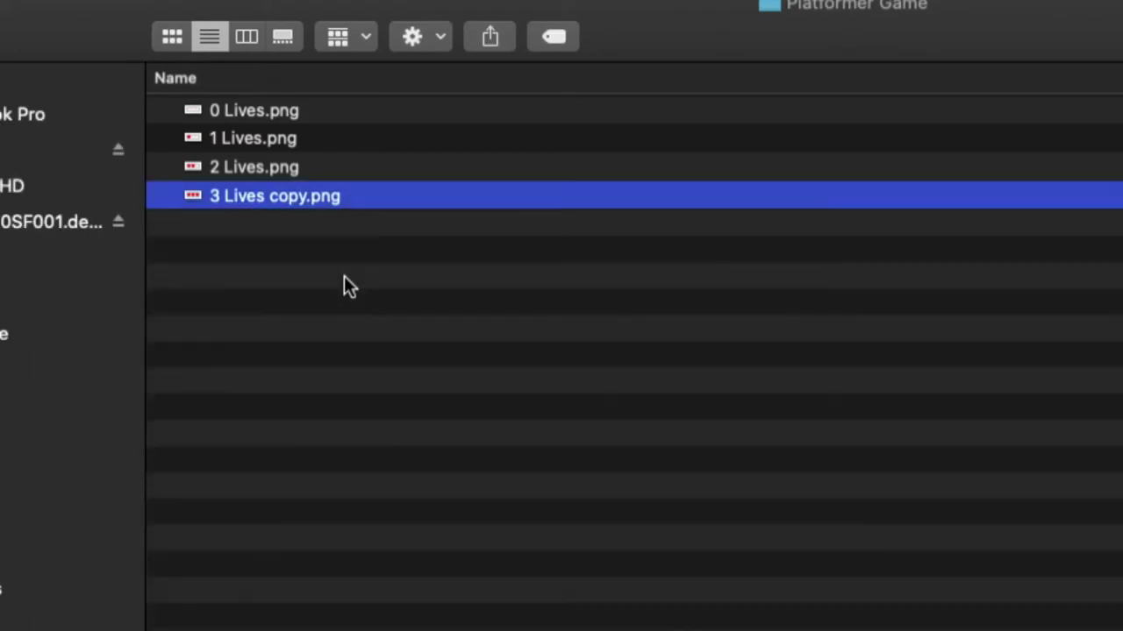
- Rename the file 3 Lives copy.png as 3 Lives.png
key("Return")
key("Right")
key("BackSpace")
key("BackSpace")
key("BackSpace")
key("BackSpace")
key("BackSpace")
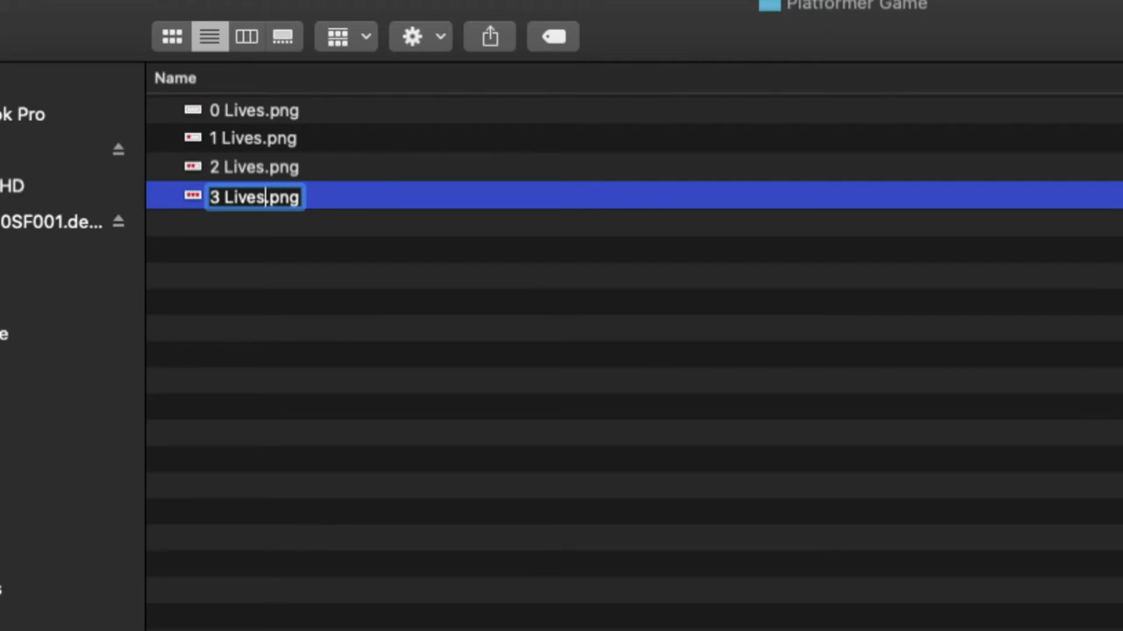
key("Return")
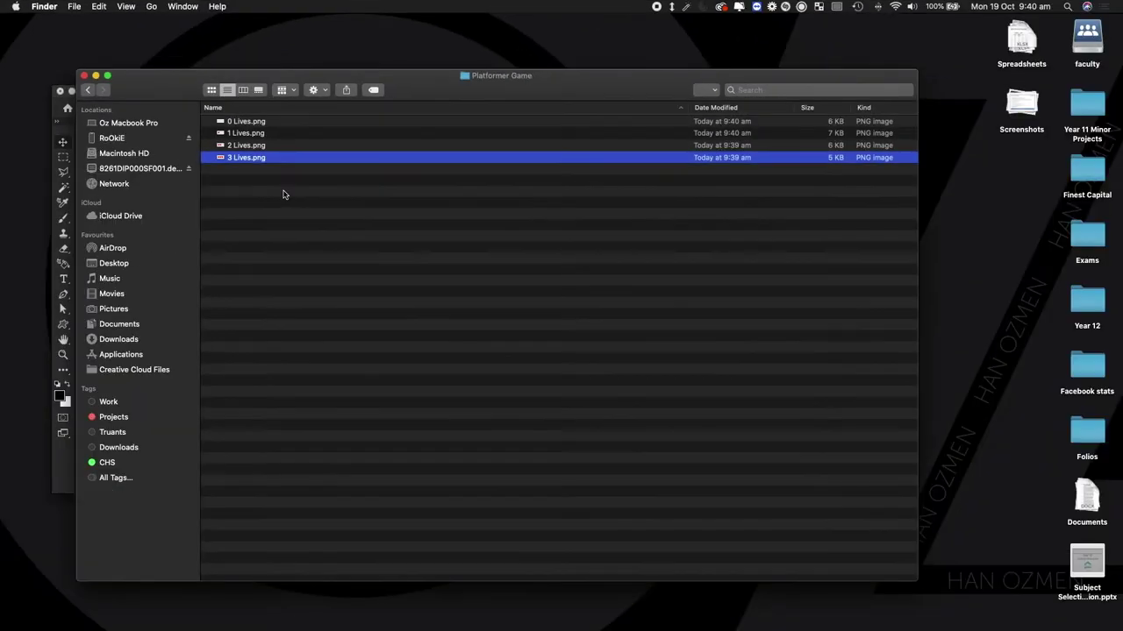
- Upload the four Lives PNG images to the Jungle-Platformer-master folder in Google Drive, and switch to the Construct 3 layout
left_click_drag(234, 185, 271, 125)
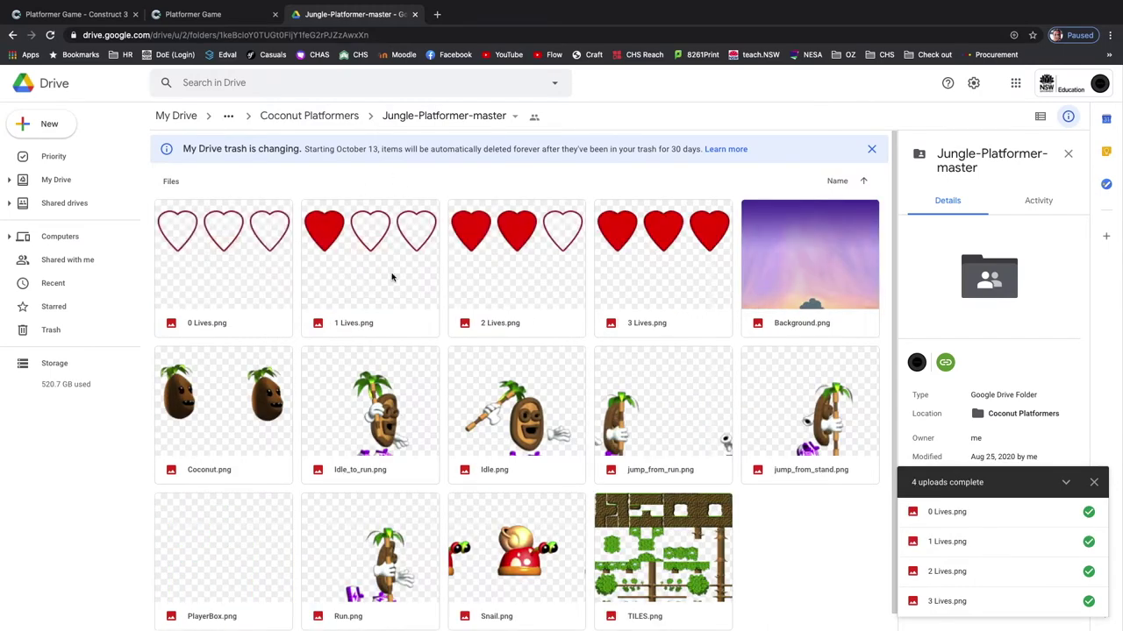
left_click(106, 18)
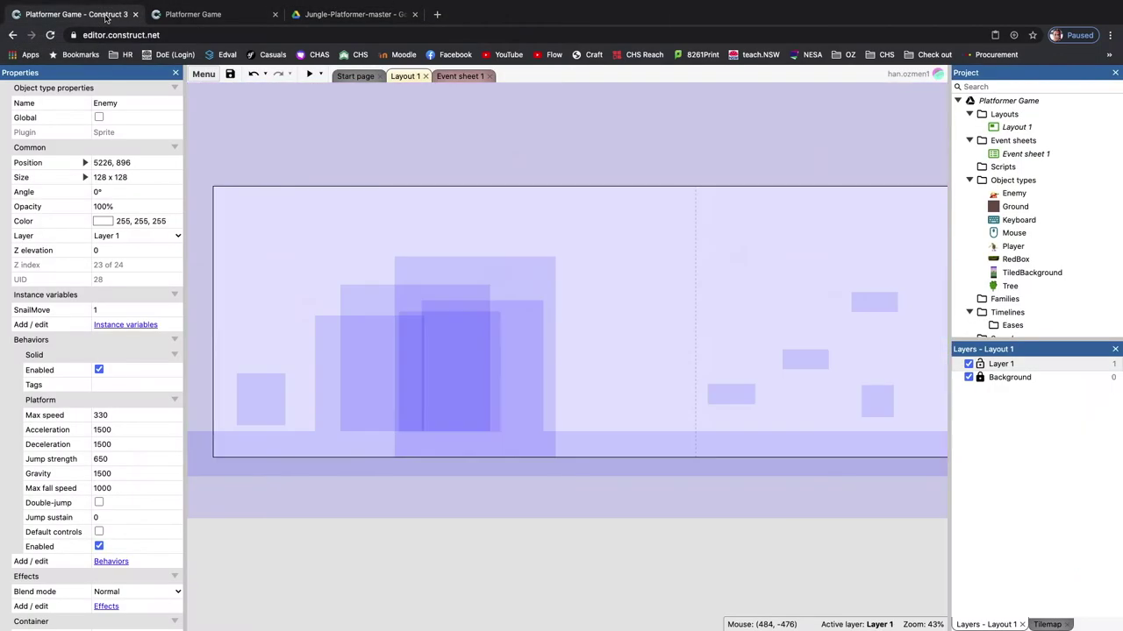
left_click(416, 585)
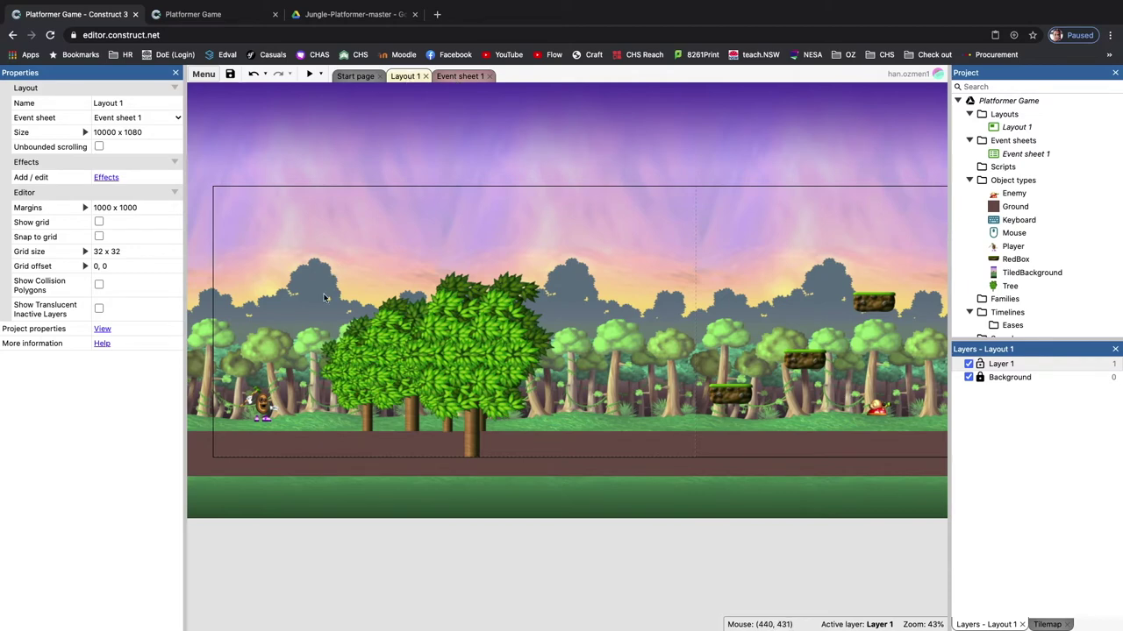
- Start a new instance variable on the Player sprite and name it Player Lives
left_click(249, 408)
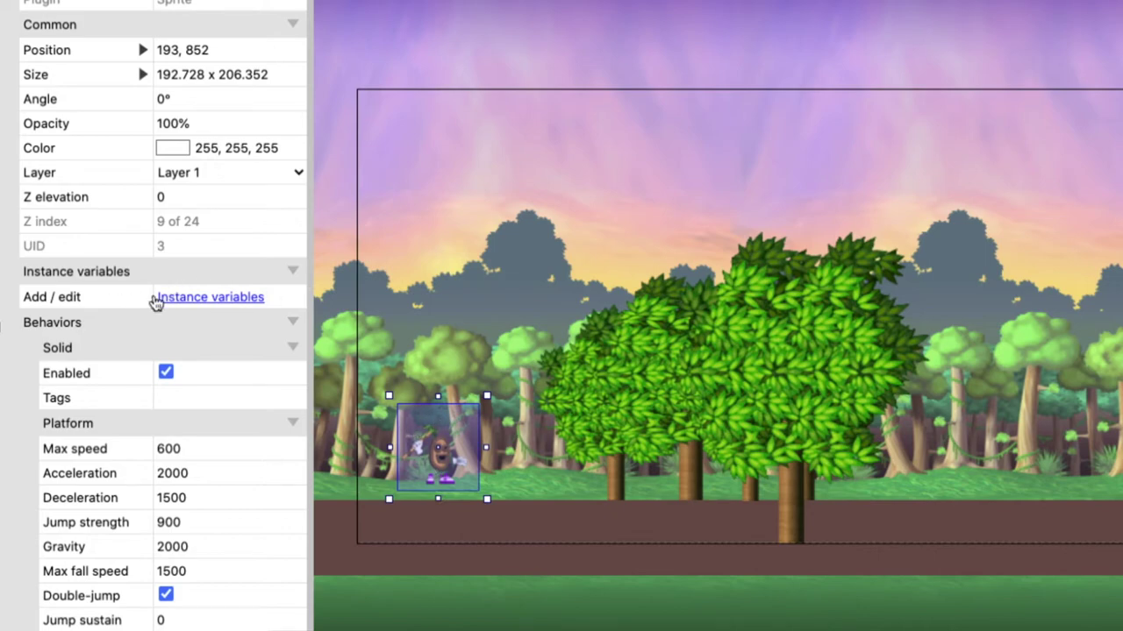
left_click(194, 300)
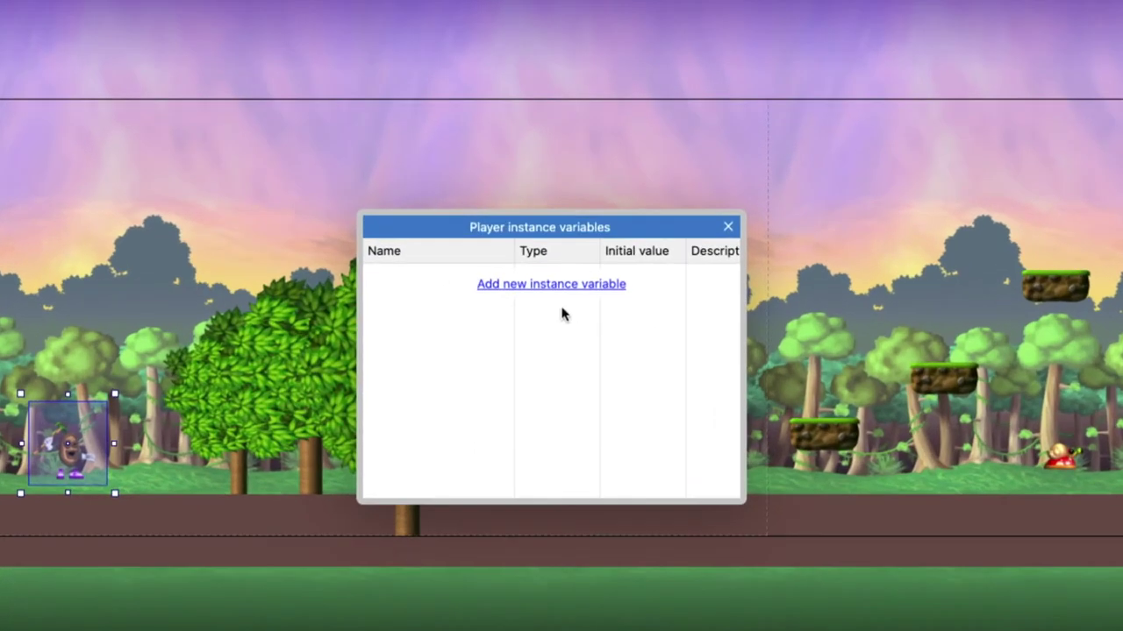
left_click(541, 284)
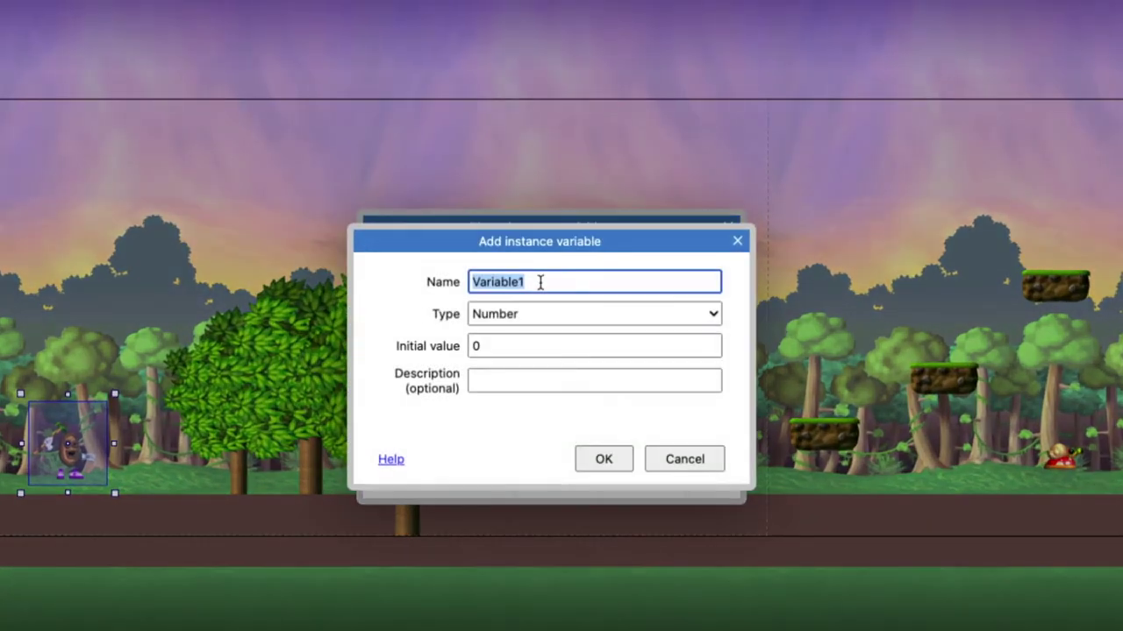
type("Pla")
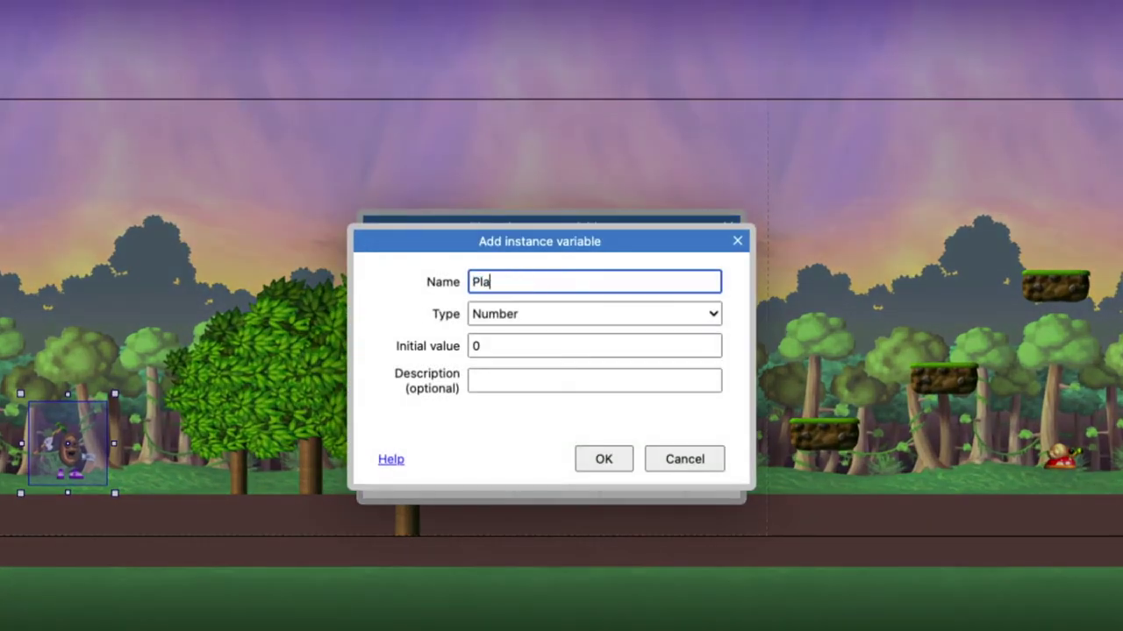
type("yers Li")
left_click(512, 282)
key("BackSpace")
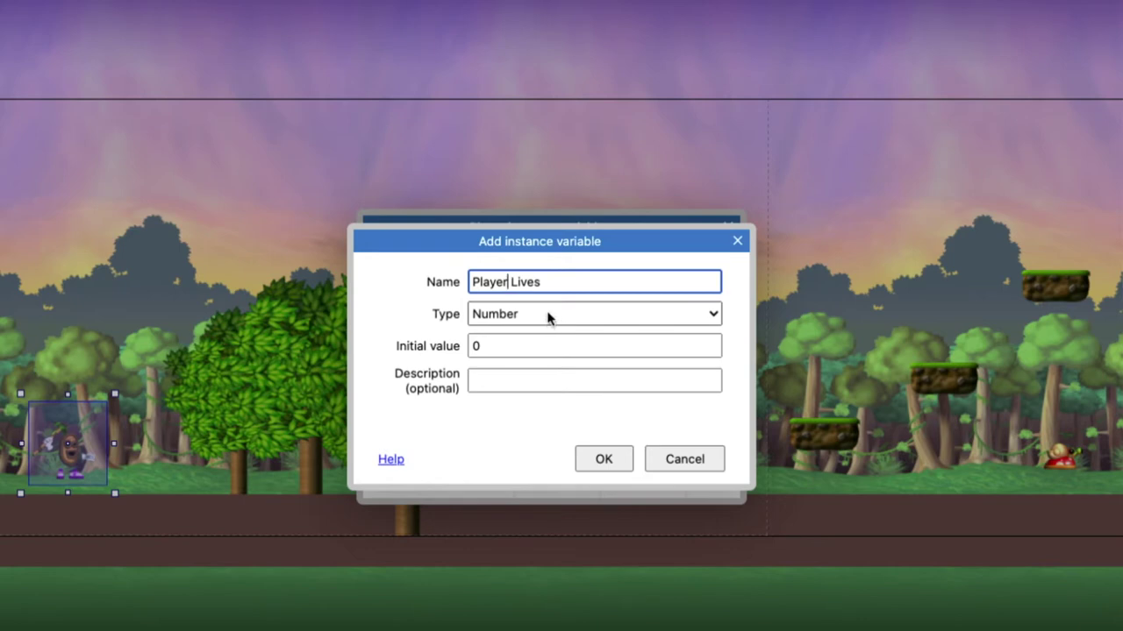
- Keep the variable's type as Number, set its initial value to 3 and enter the description Characters lives
left_click(547, 318)
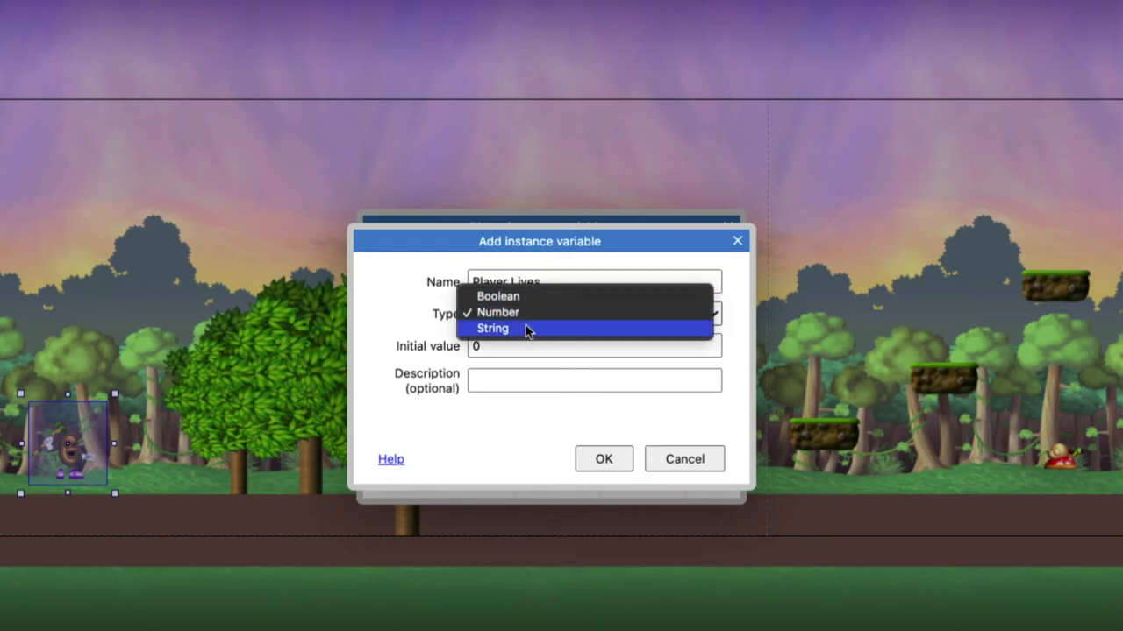
left_click(434, 318)
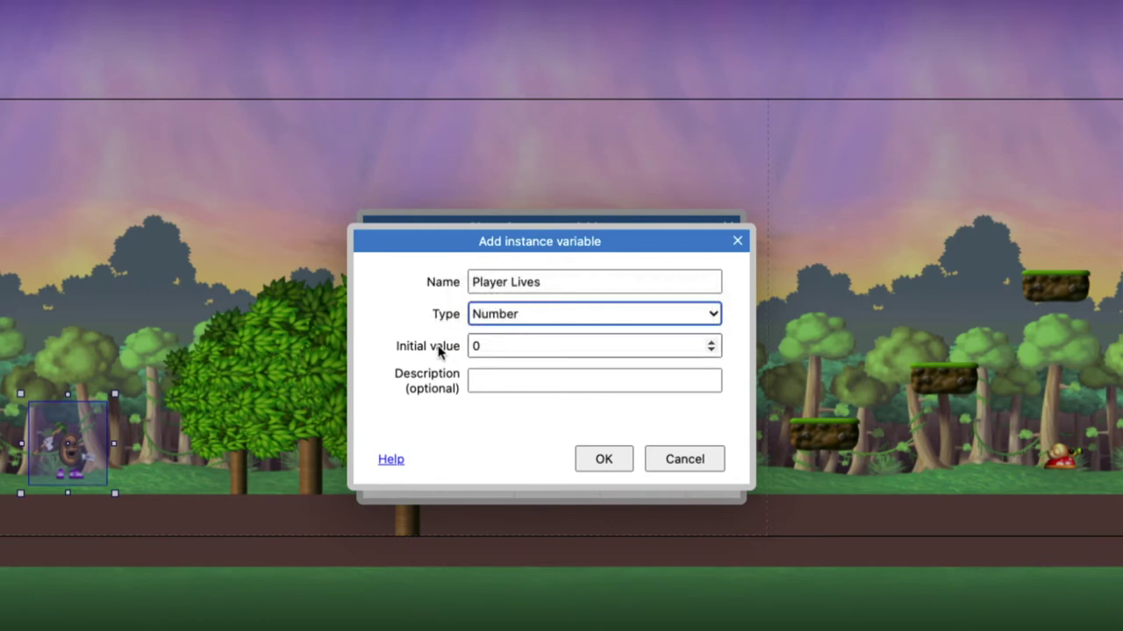
key("Tab")
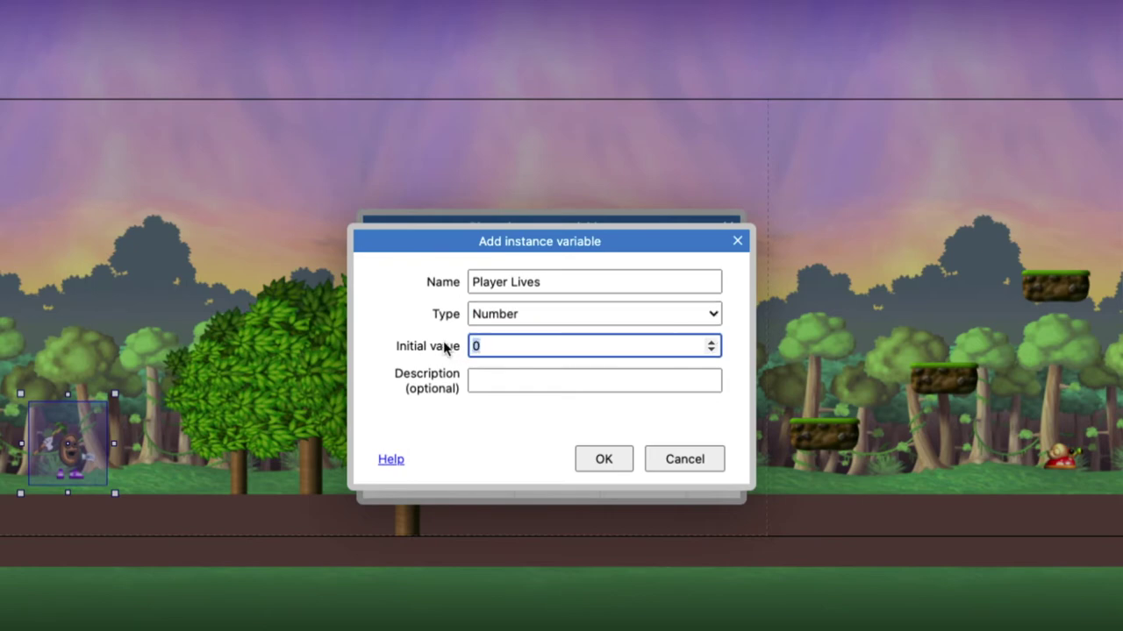
type("3")
left_click(488, 386)
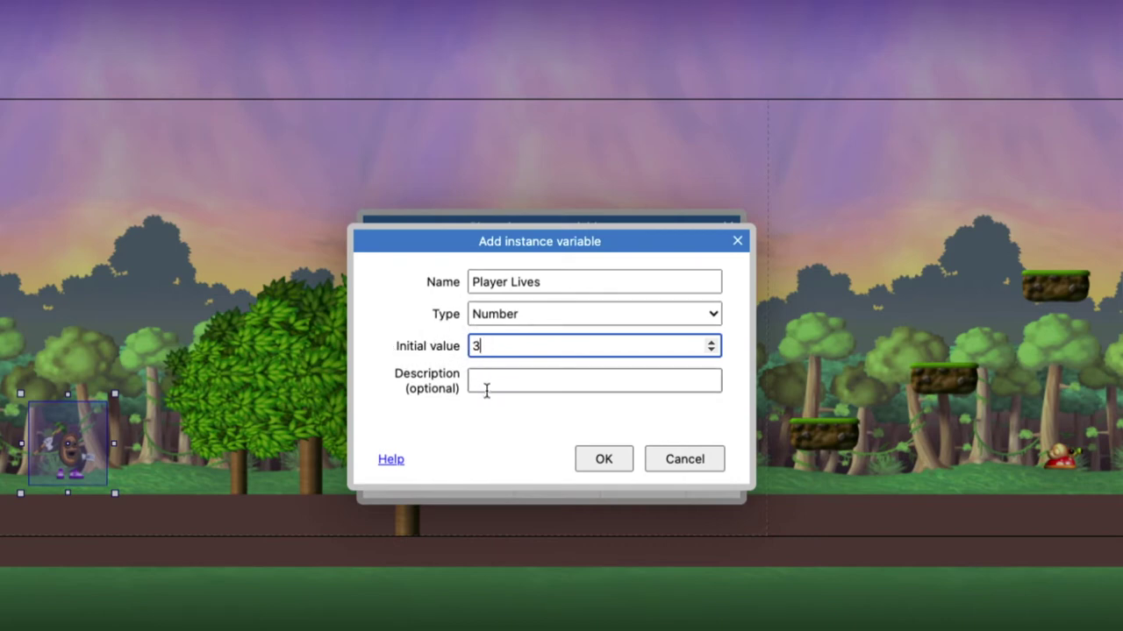
type("Characte")
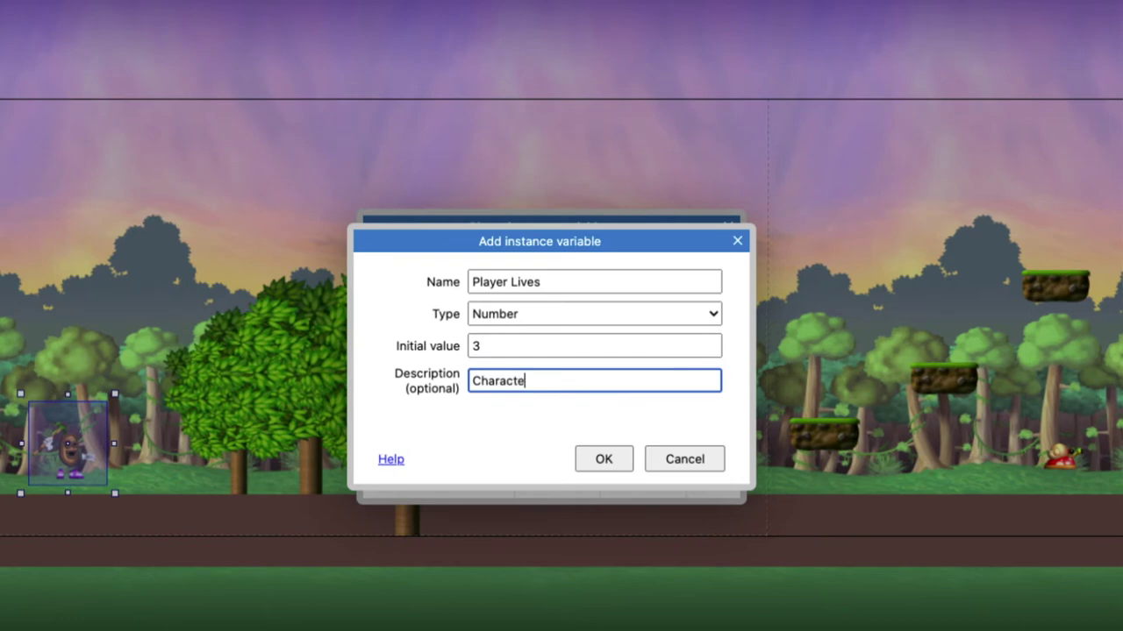
type("rs lives")
left_click(617, 463)
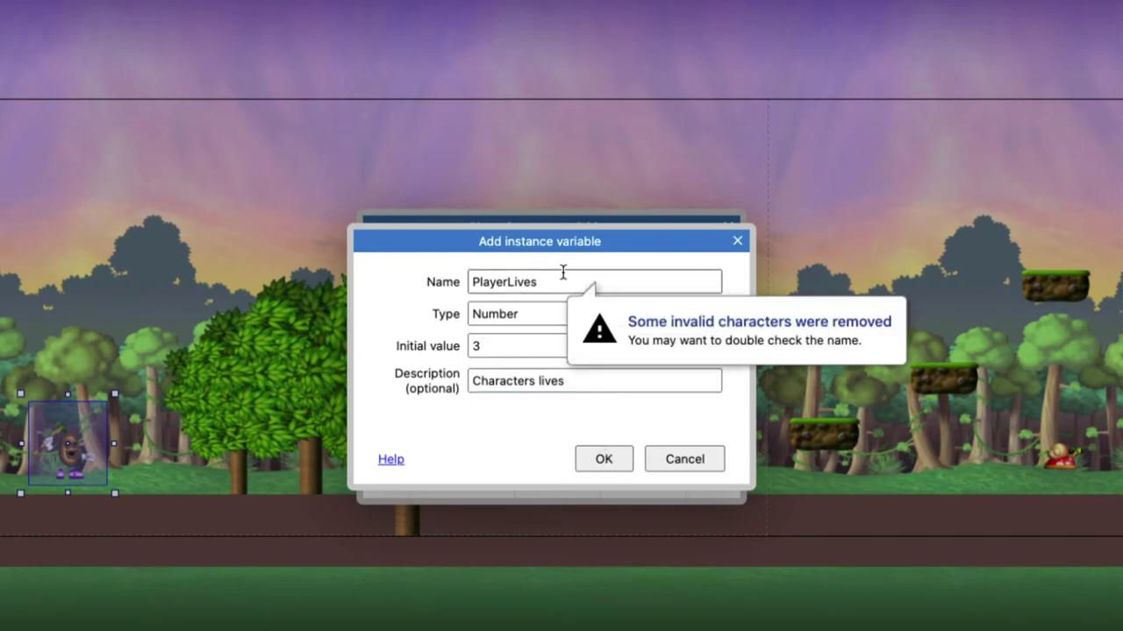
- Correct the variable's name to PlayerLives without a space, and finish adding it to the Player sprite
left_click(507, 282)
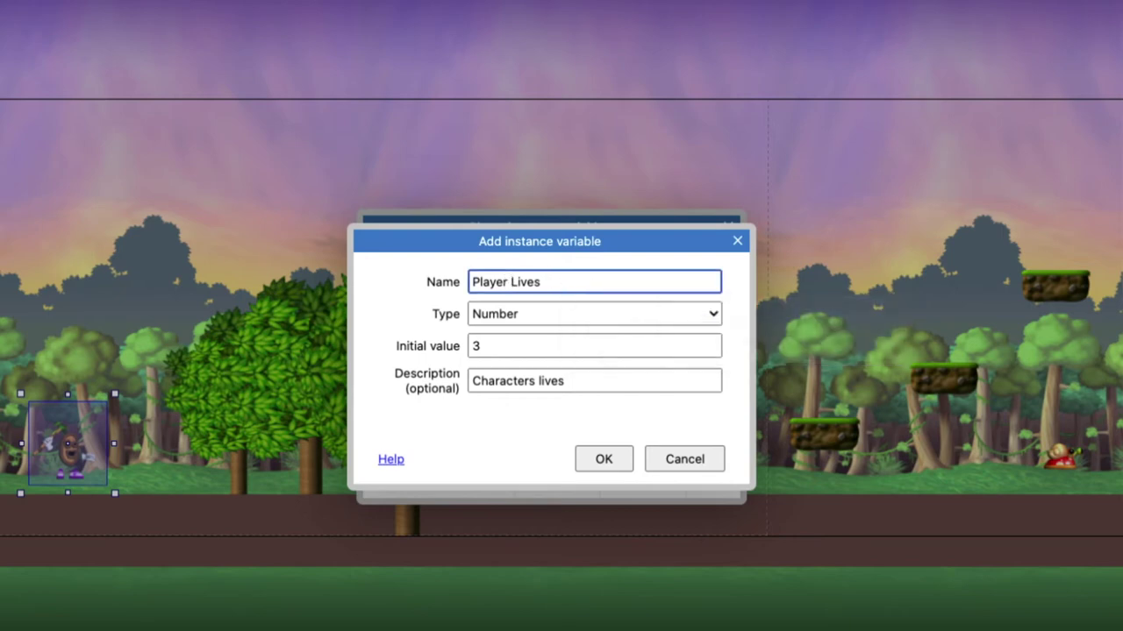
key("BackSpace")
left_click(602, 460)
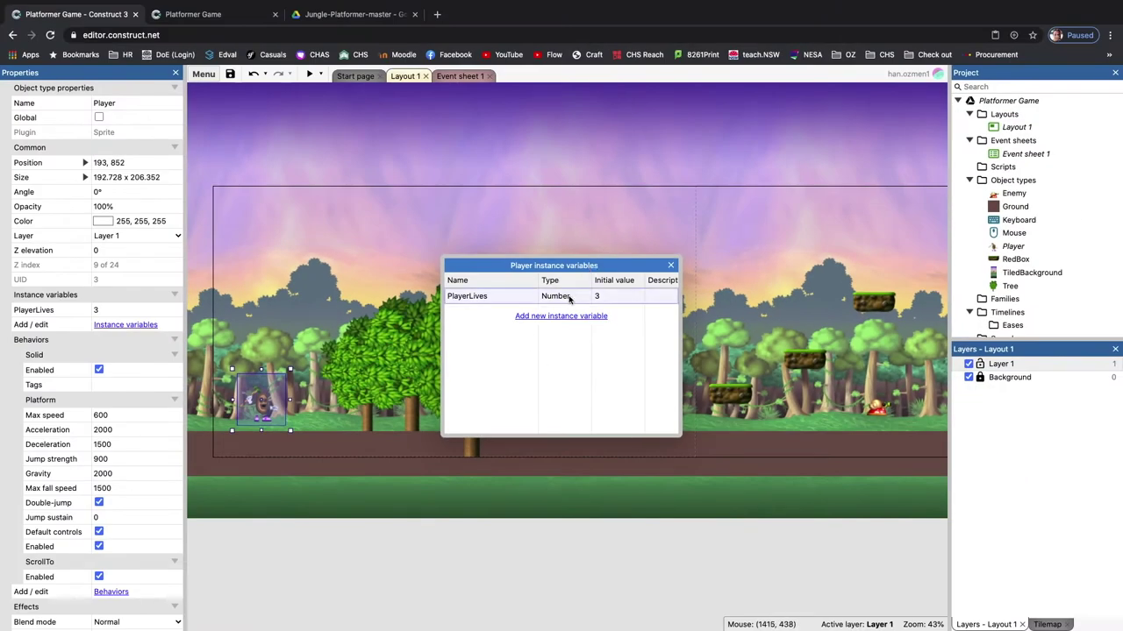
left_click(670, 265)
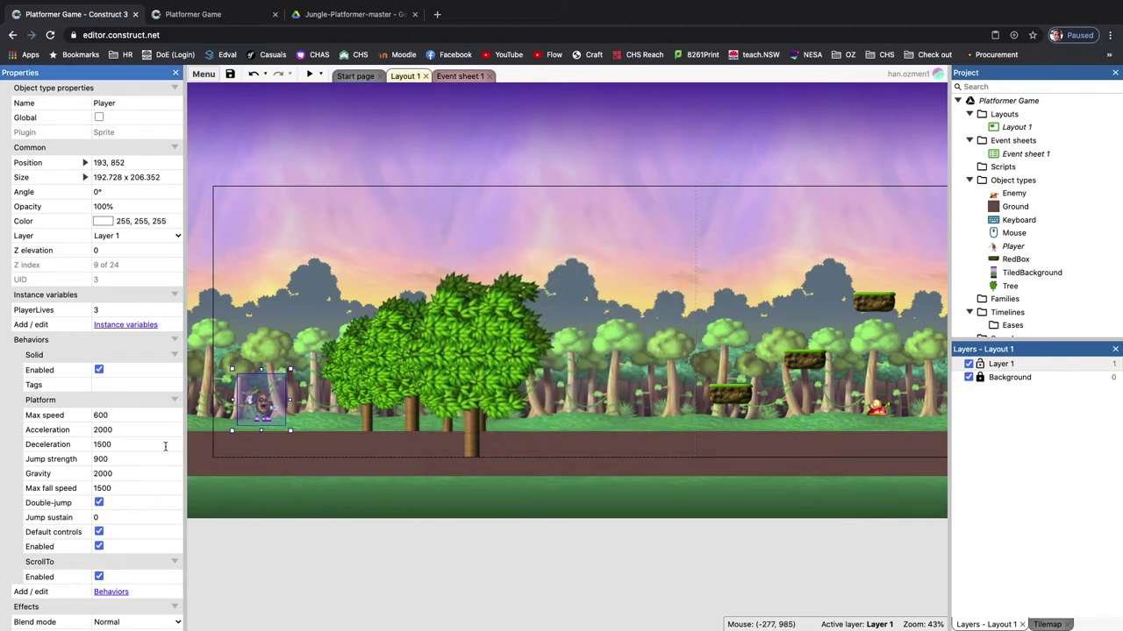
- Add a new event with the System condition On start of layout to Event sheet 1
left_click(460, 77)
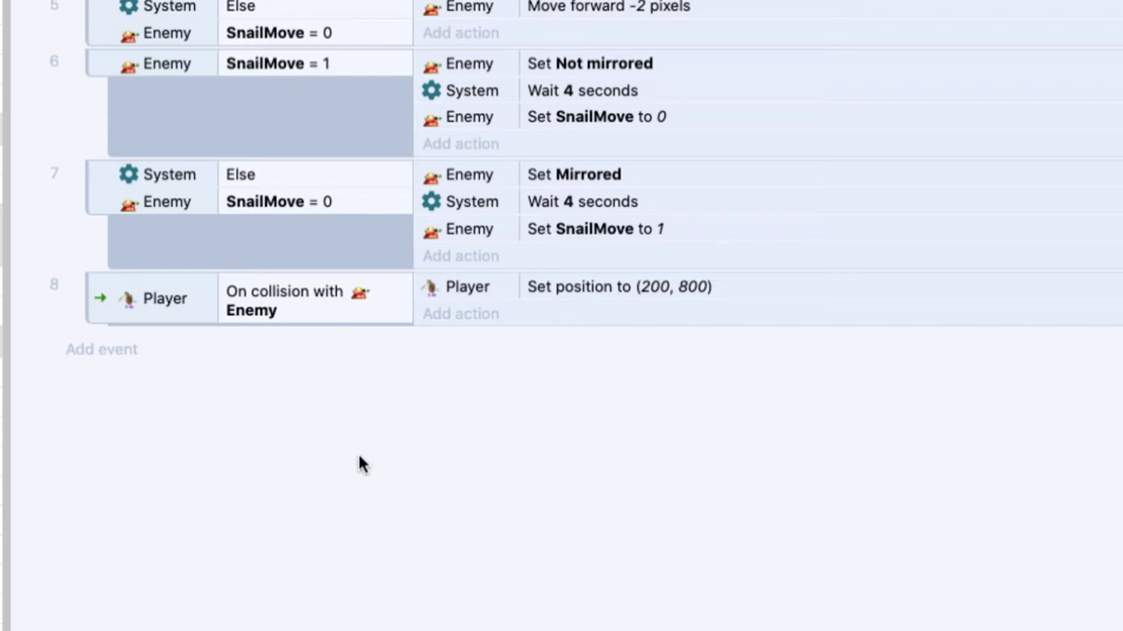
left_click(110, 350)
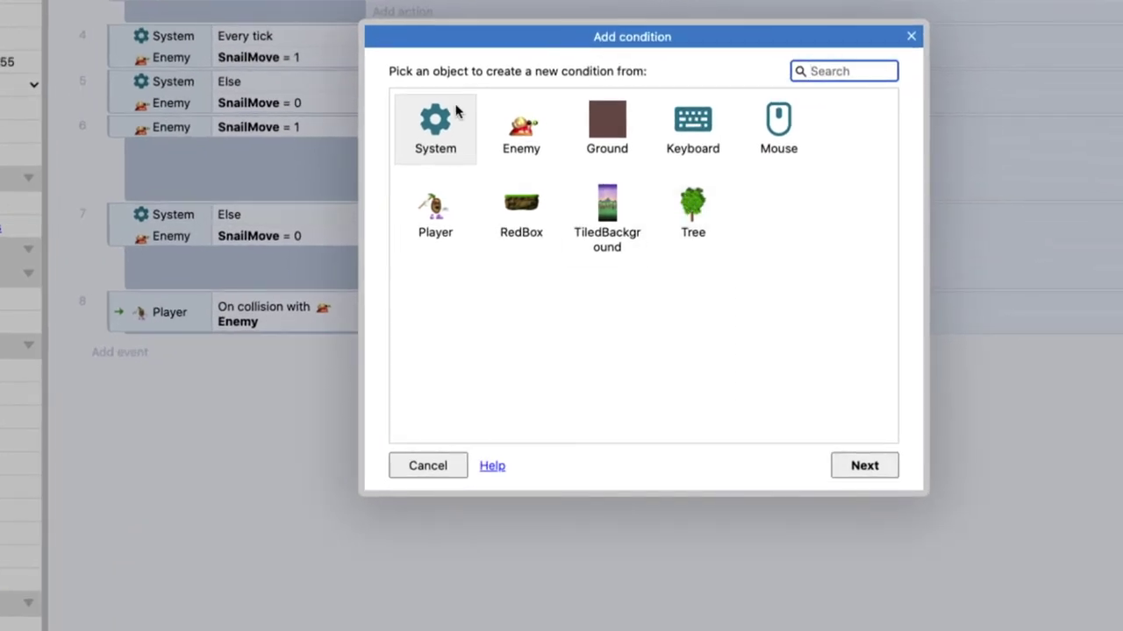
double_click(434, 126)
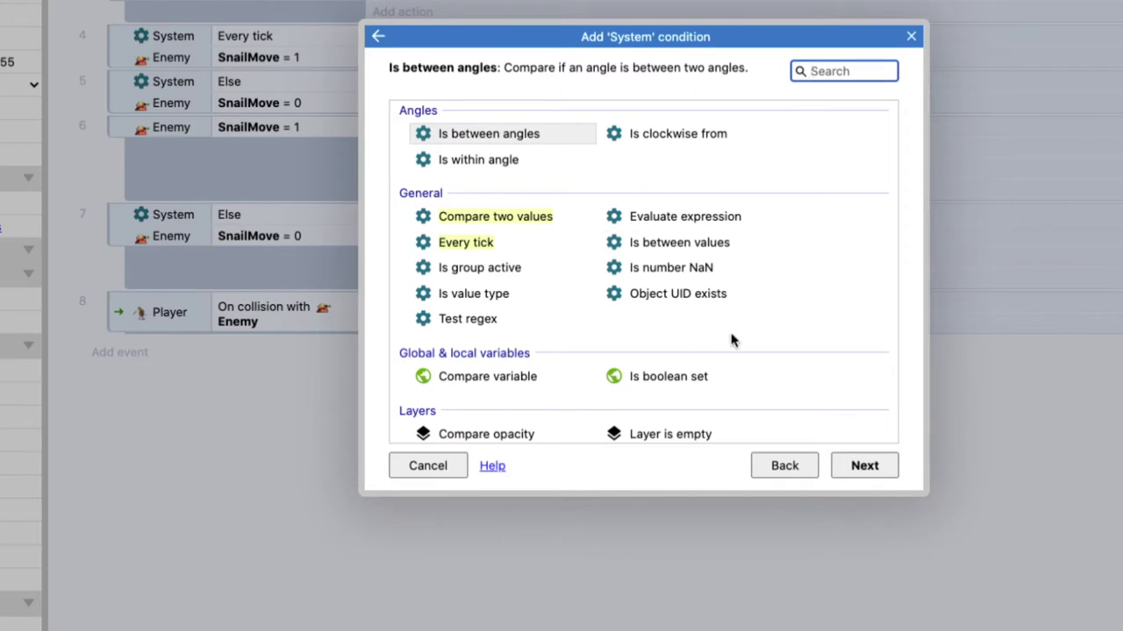
scroll(769, 337, "down", 5)
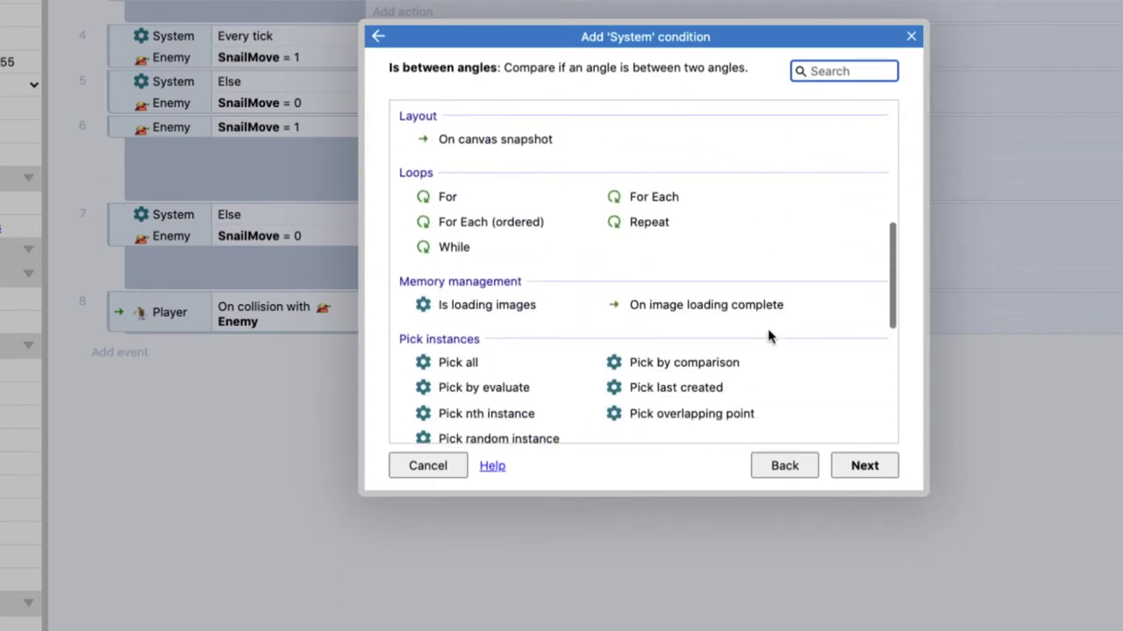
scroll(769, 337, "down", 3)
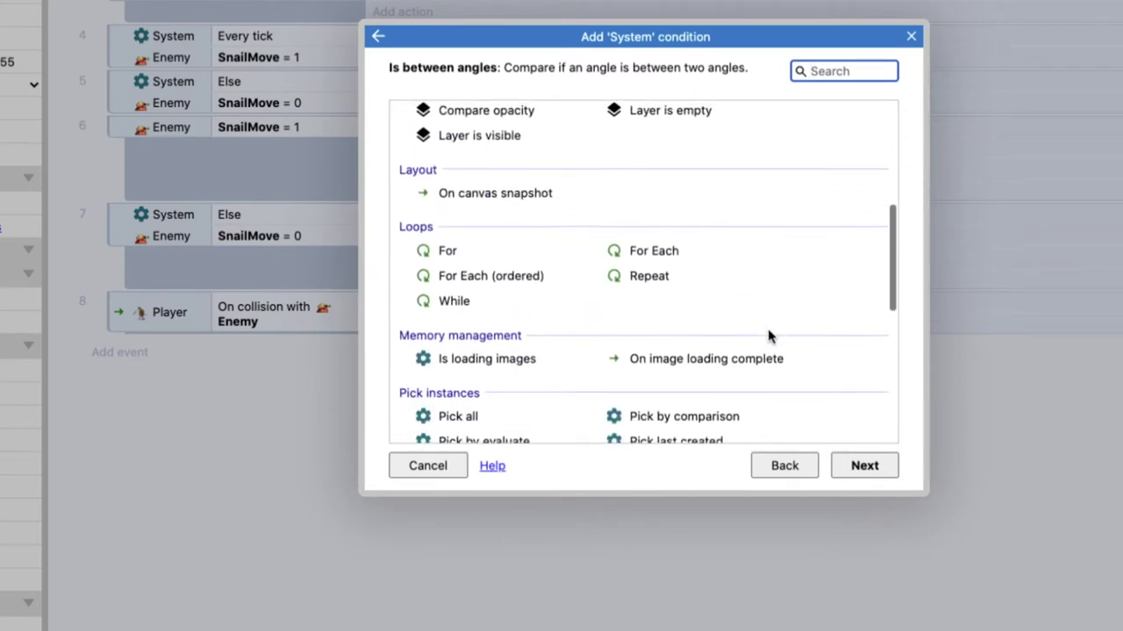
scroll(768, 337, "down", 3)
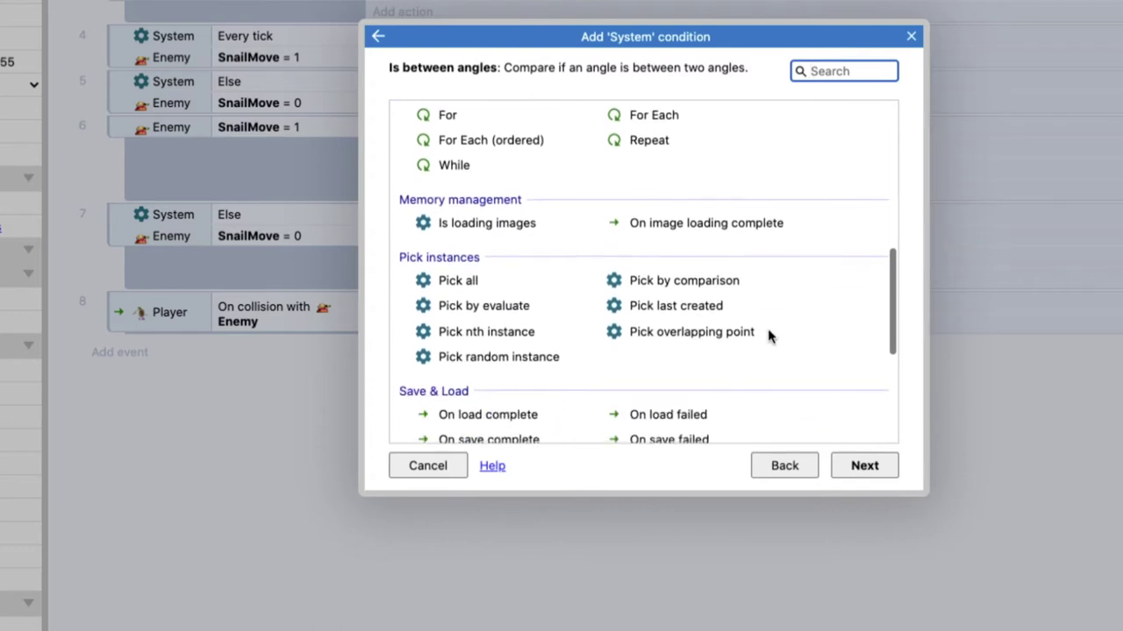
scroll(768, 337, "up", 4)
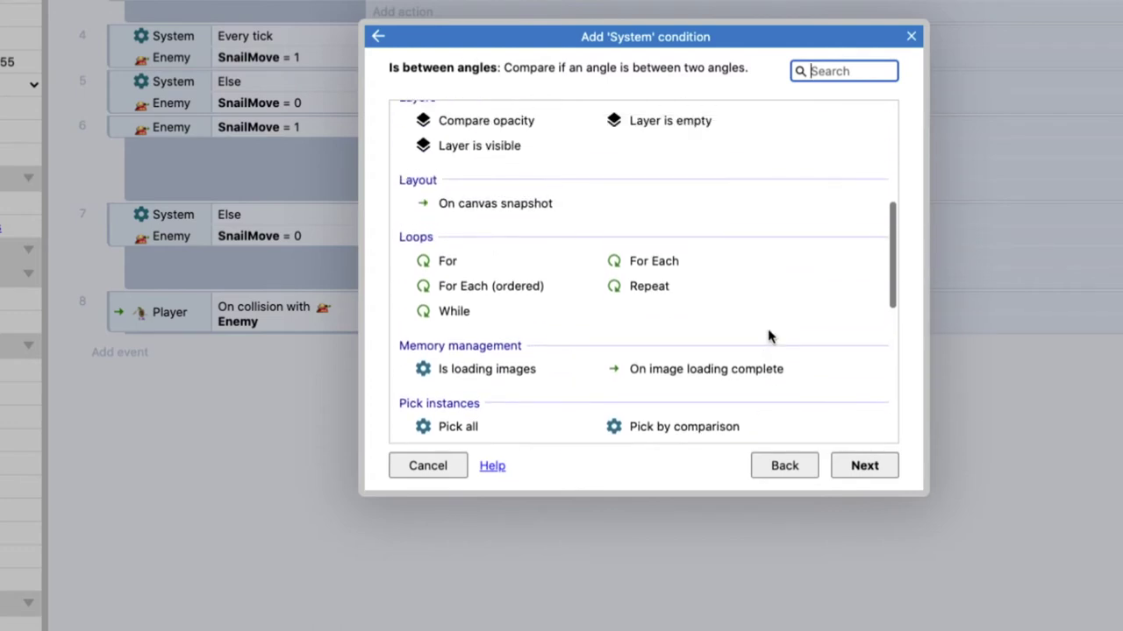
left_click(820, 68)
type("layout")
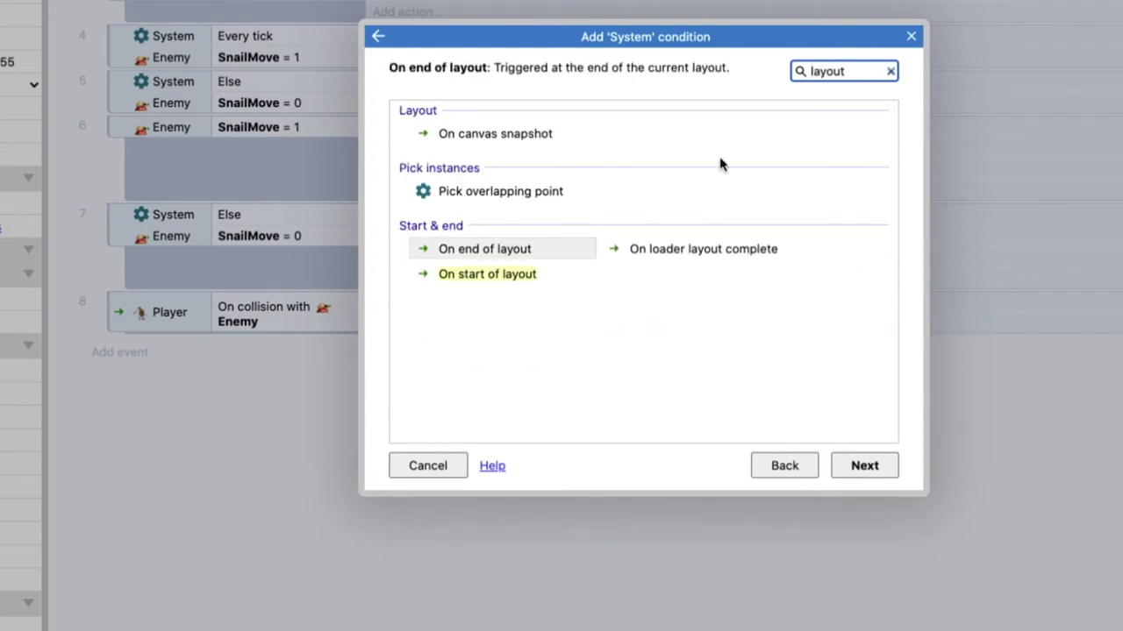
left_click(451, 274)
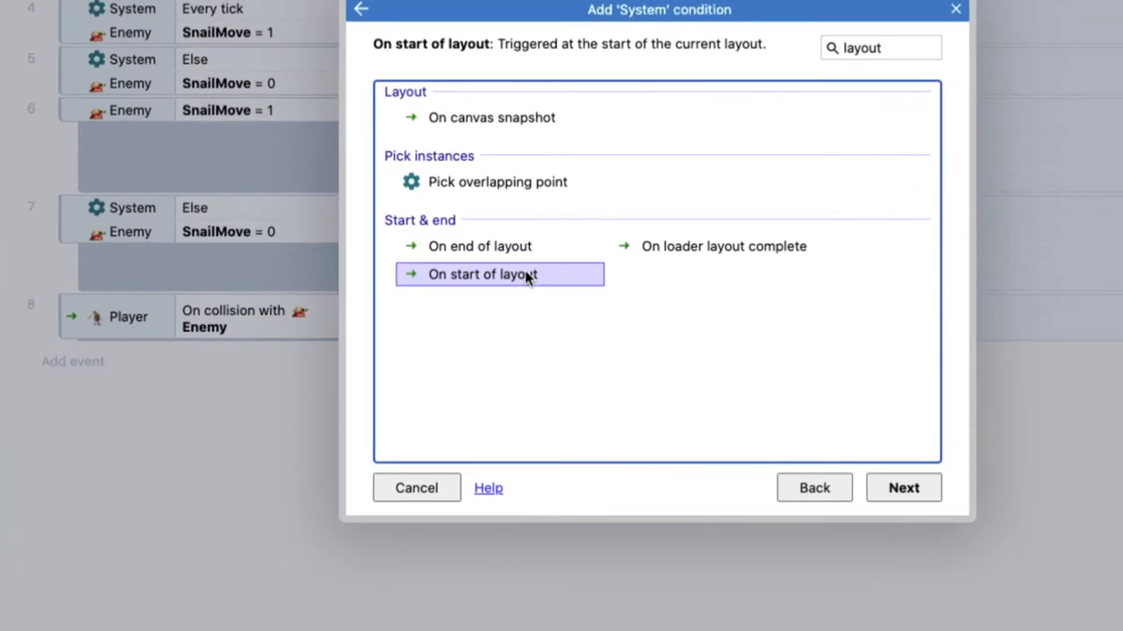
left_click(900, 488)
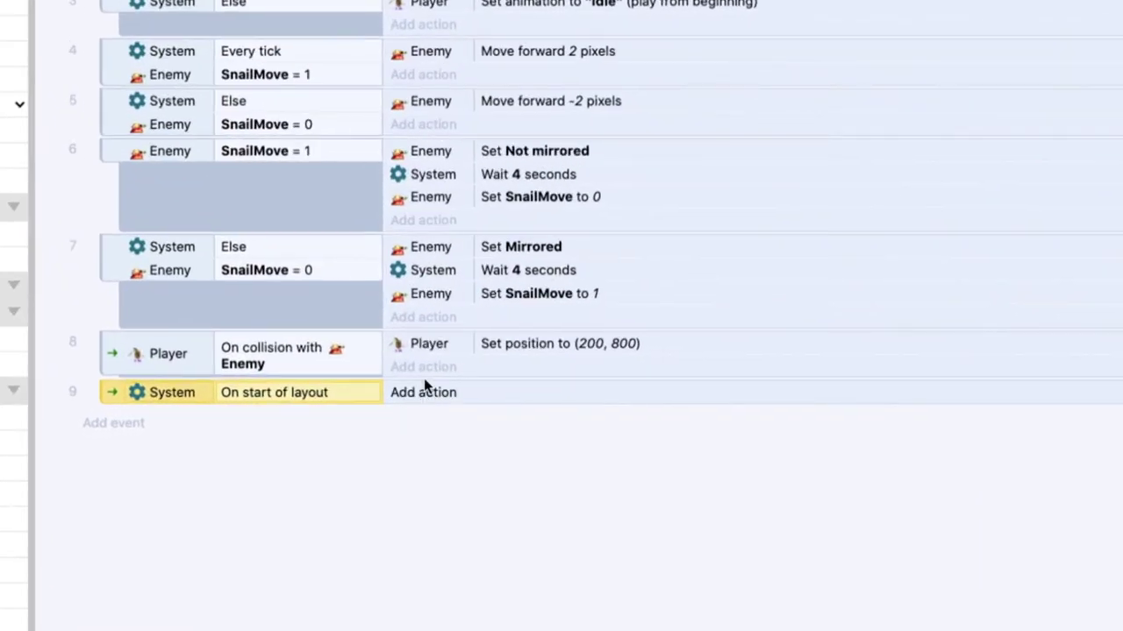
- Start a Player action that sets an instance variable's value in the On start of layout event
left_click(407, 405)
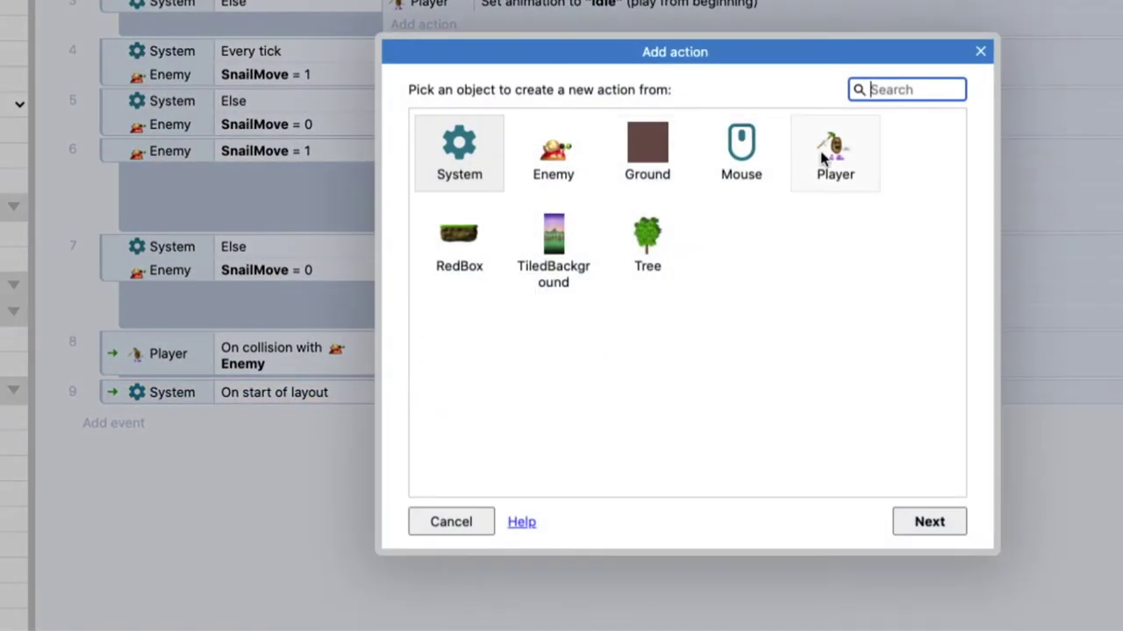
double_click(832, 156)
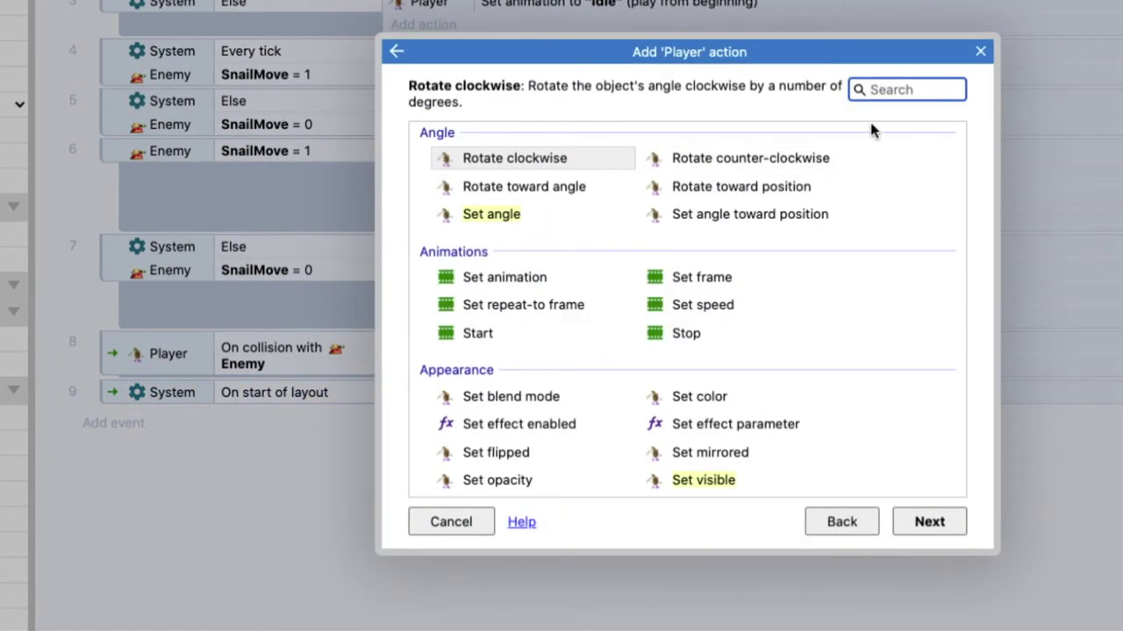
scroll(747, 276, "down", 5)
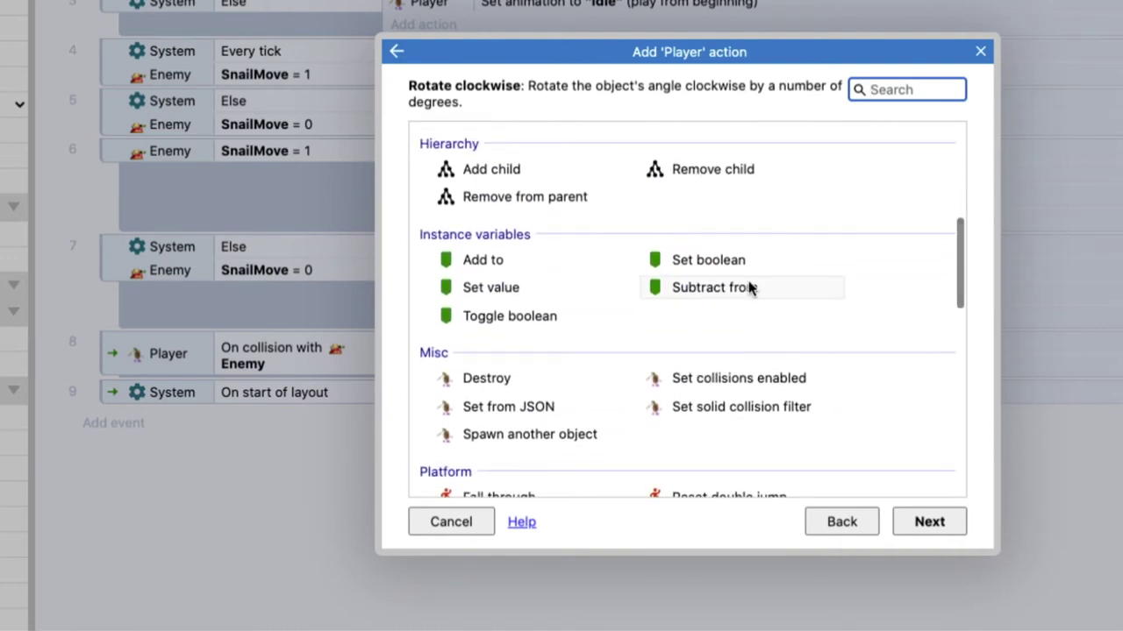
type("vari")
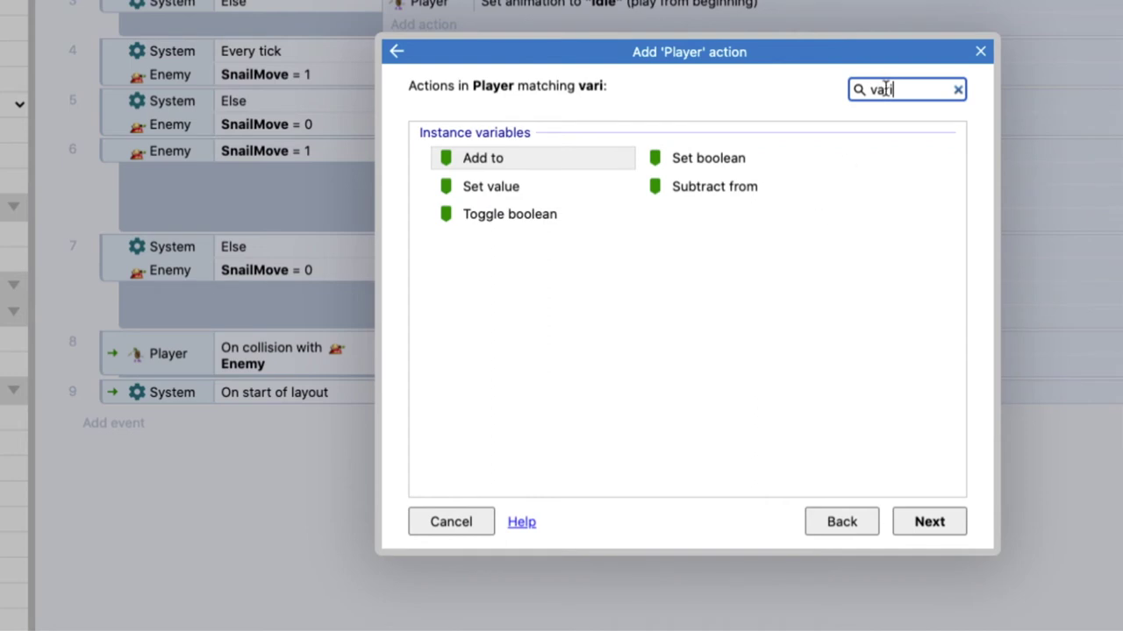
left_click(509, 186)
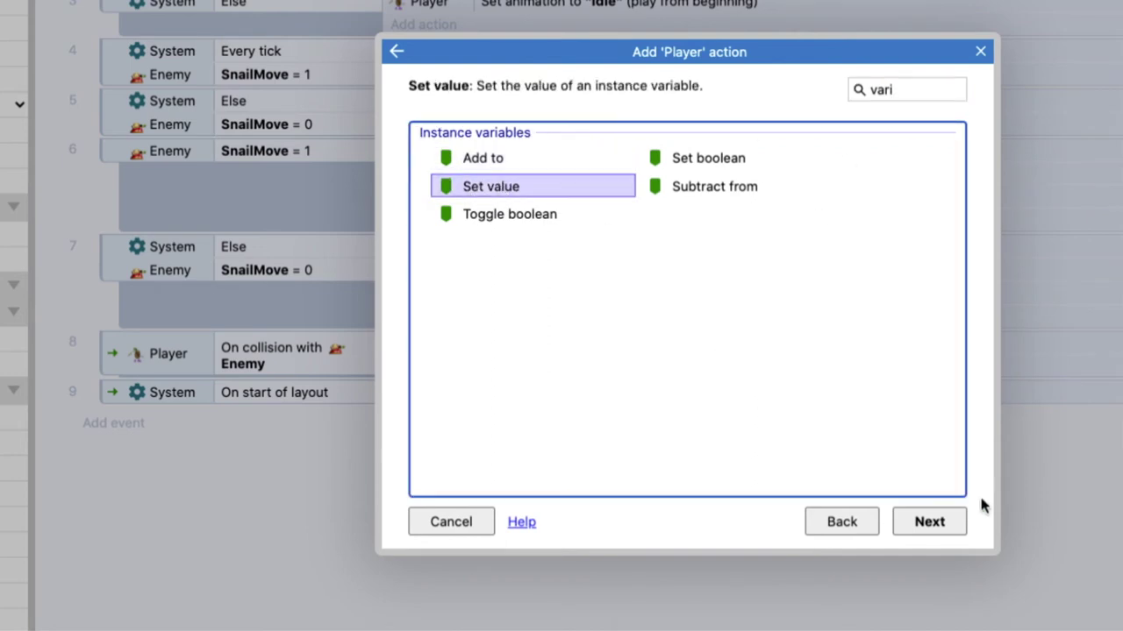
left_click(943, 524)
- Choose PlayerLives as the instance variable, set its value to 3 and finish adding the action
left_click(612, 238)
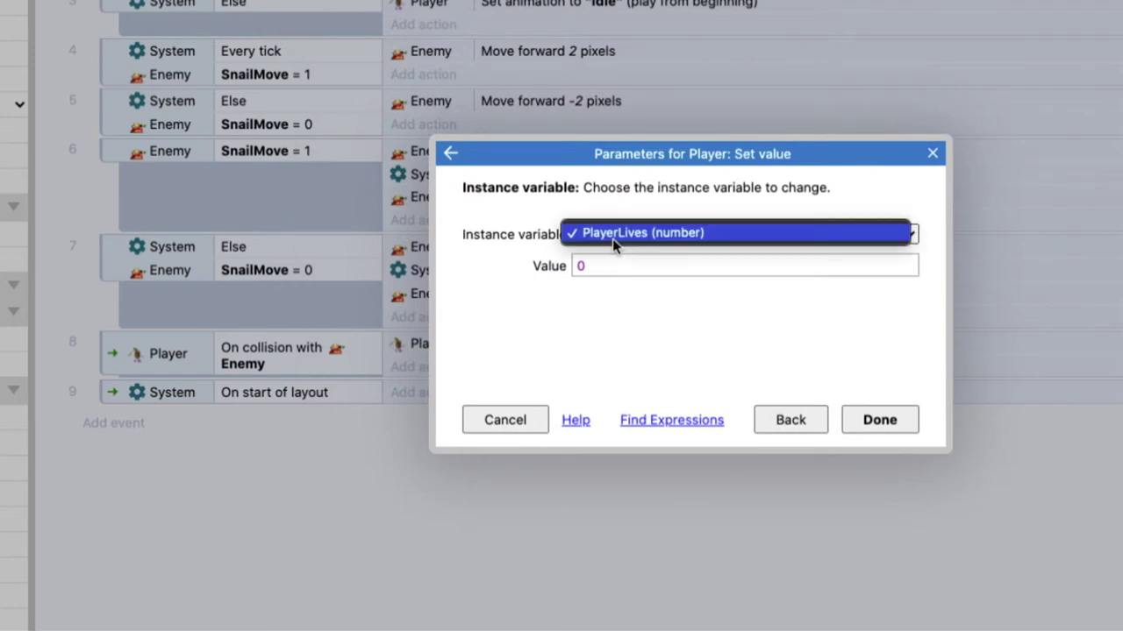
left_click(632, 244)
left_click(513, 265)
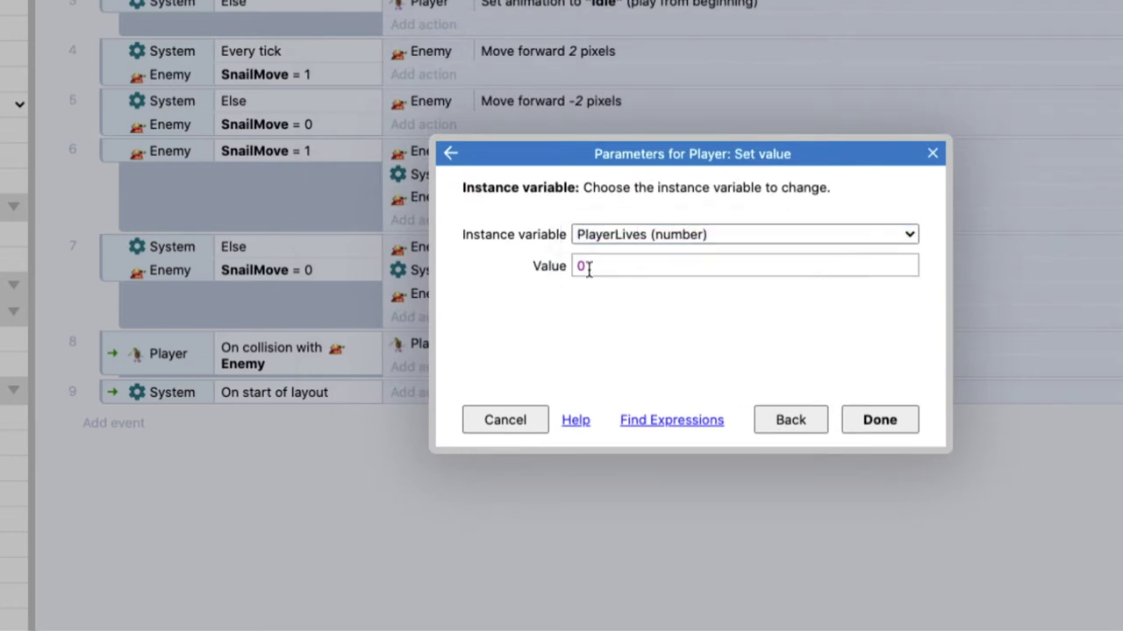
left_click(609, 265)
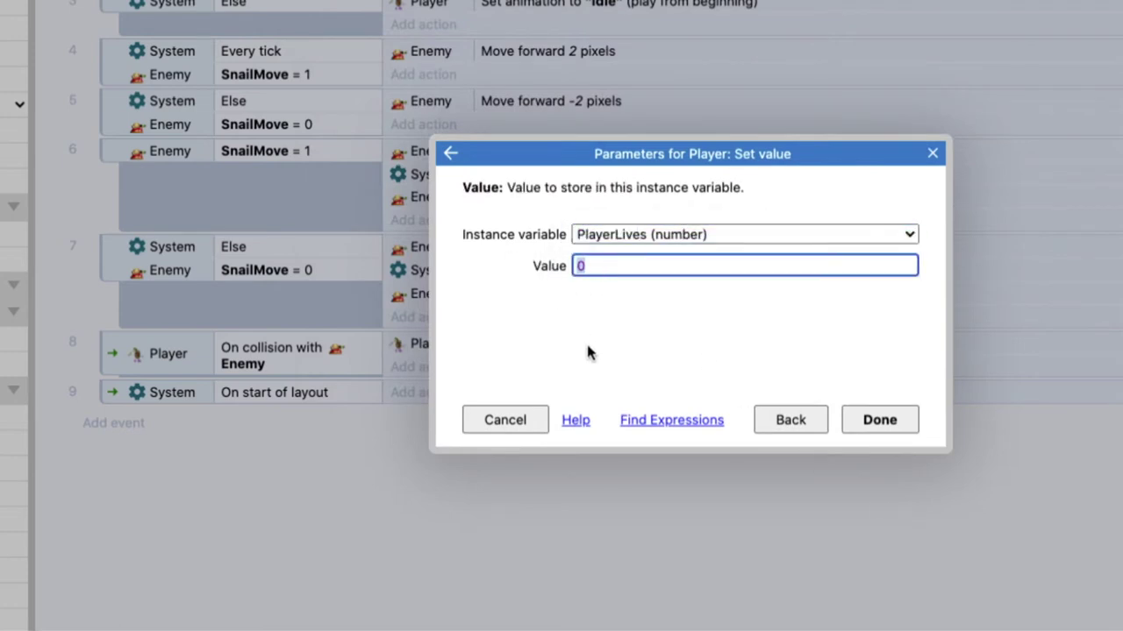
type("3")
left_click(878, 420)
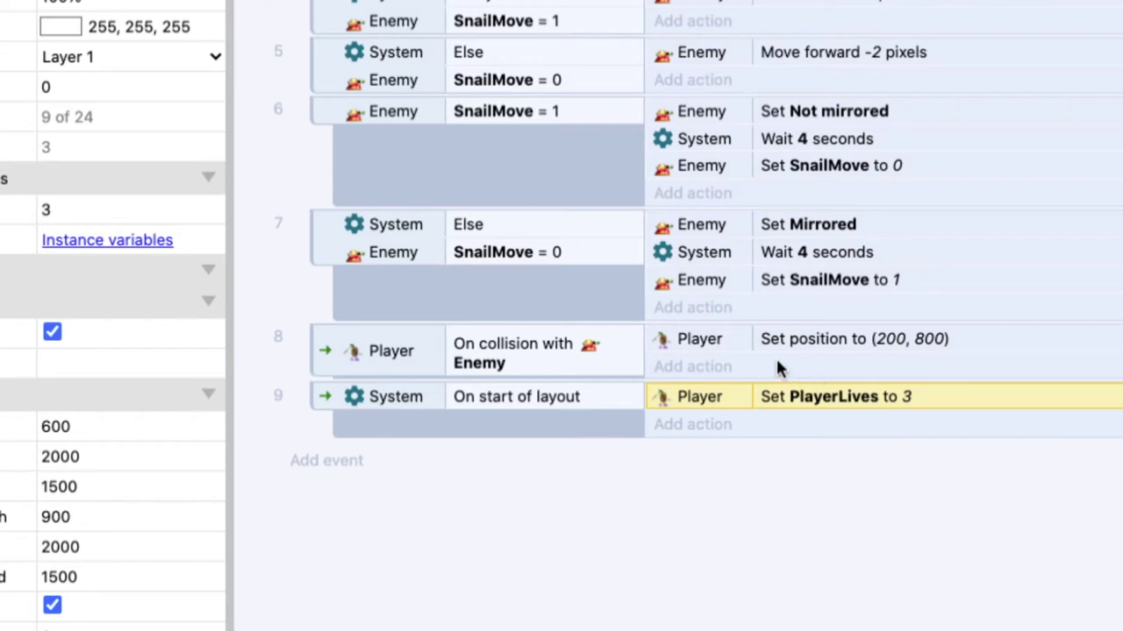
- Disable the Player's Set position to (200, 800) action in the Enemy collision event
left_click(820, 341)
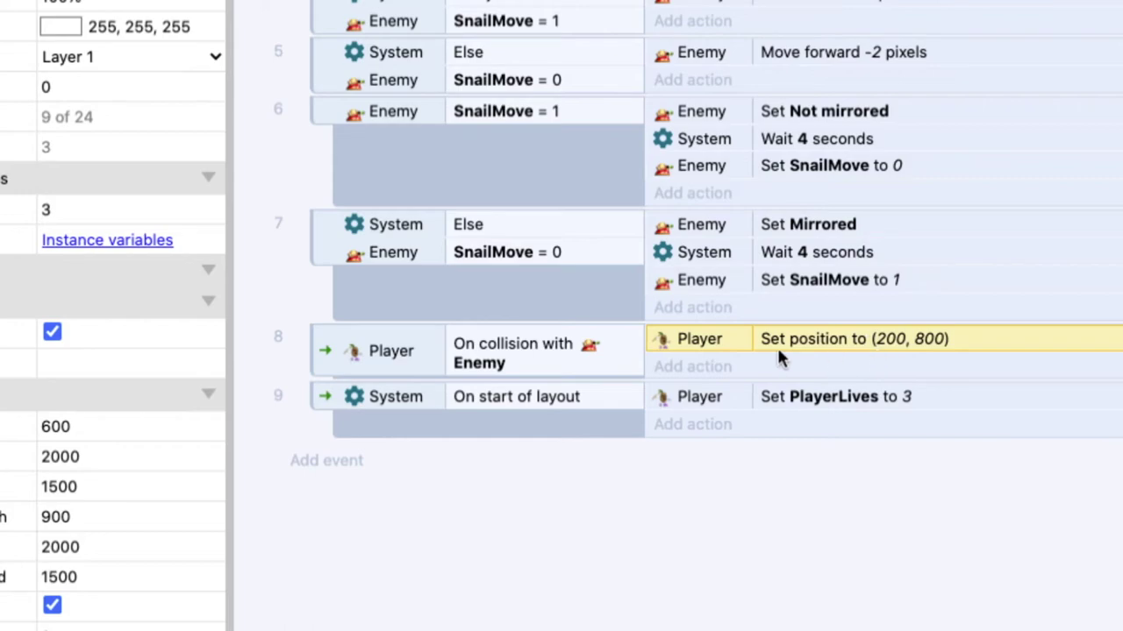
right_click(741, 347)
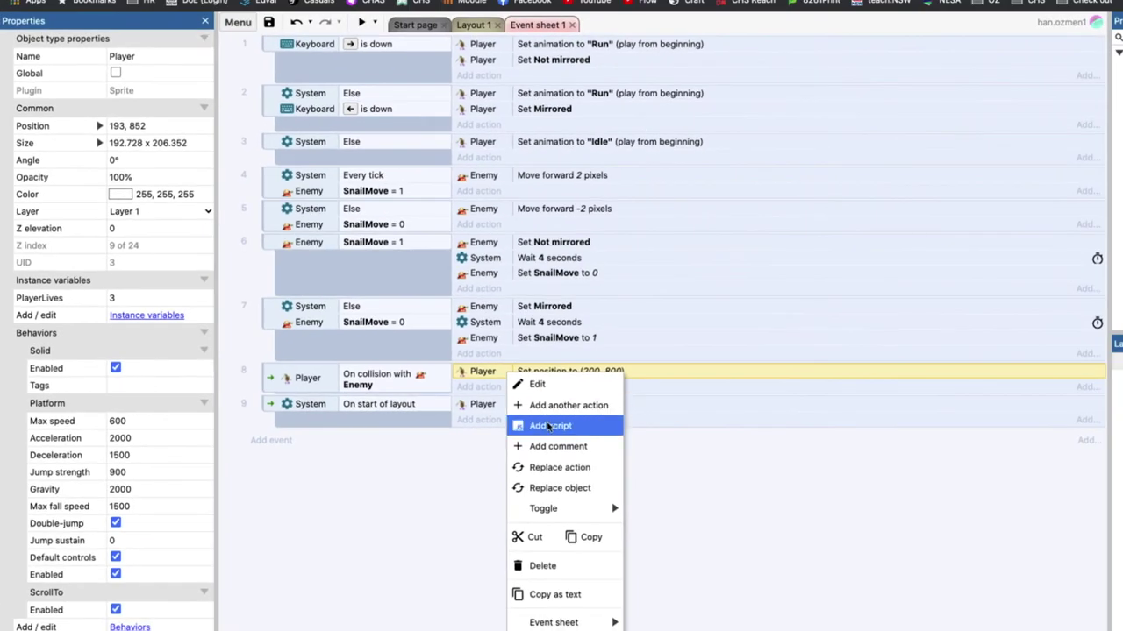
left_click(670, 474)
left_click(561, 376)
right_click(542, 374)
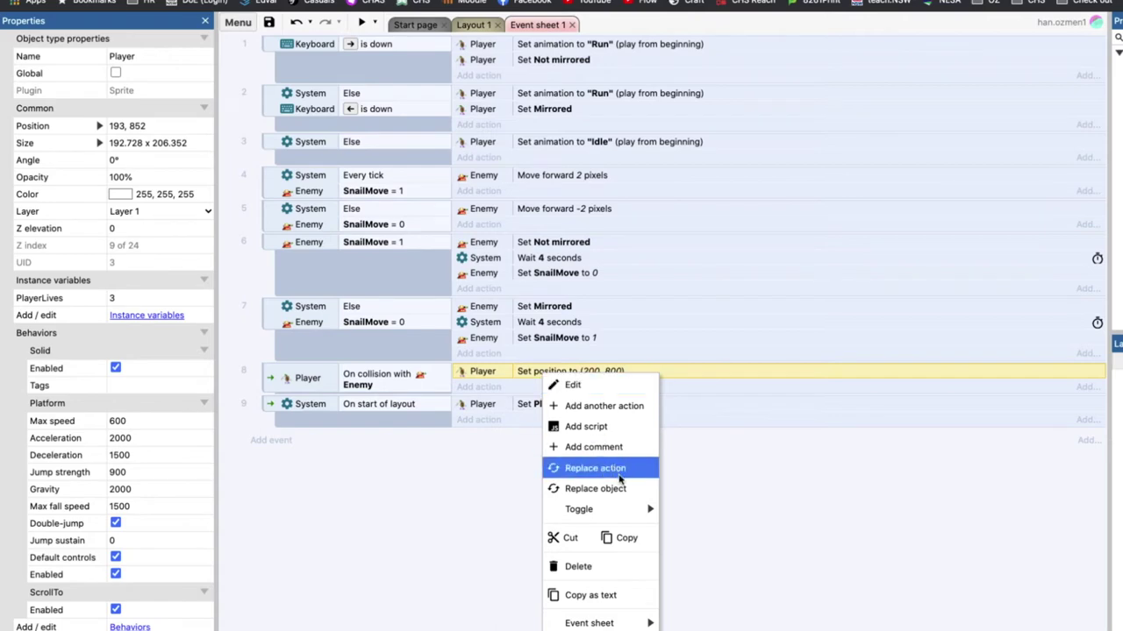
mouse_move(628, 507)
left_click(720, 513)
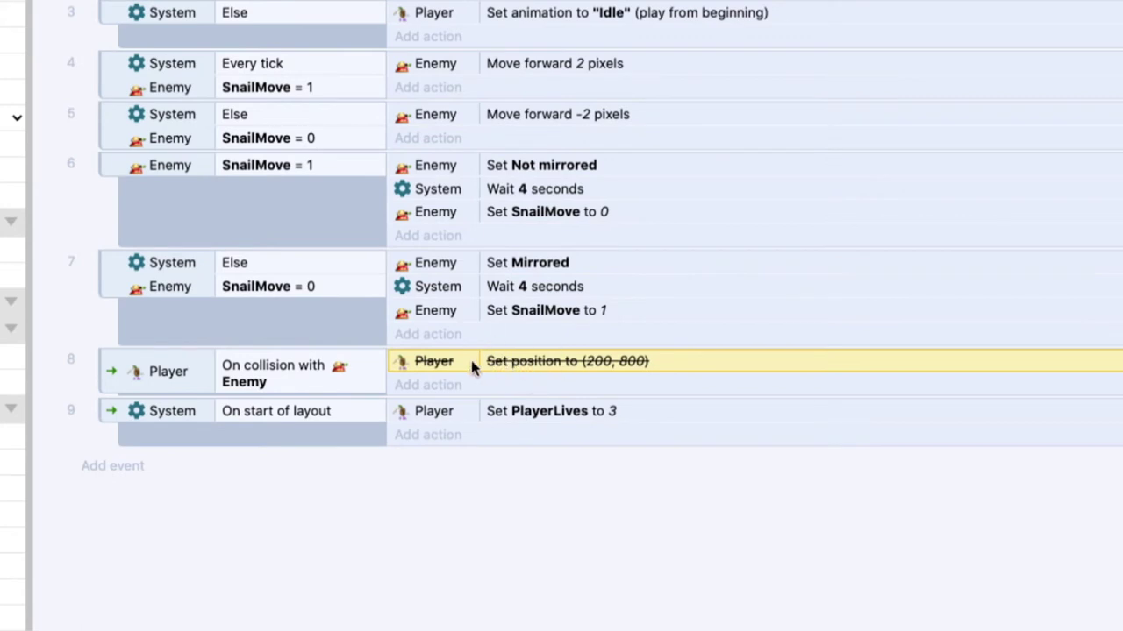
- Start a Player action of type Subtract from for instance variables in the Enemy collision event
left_click(166, 373)
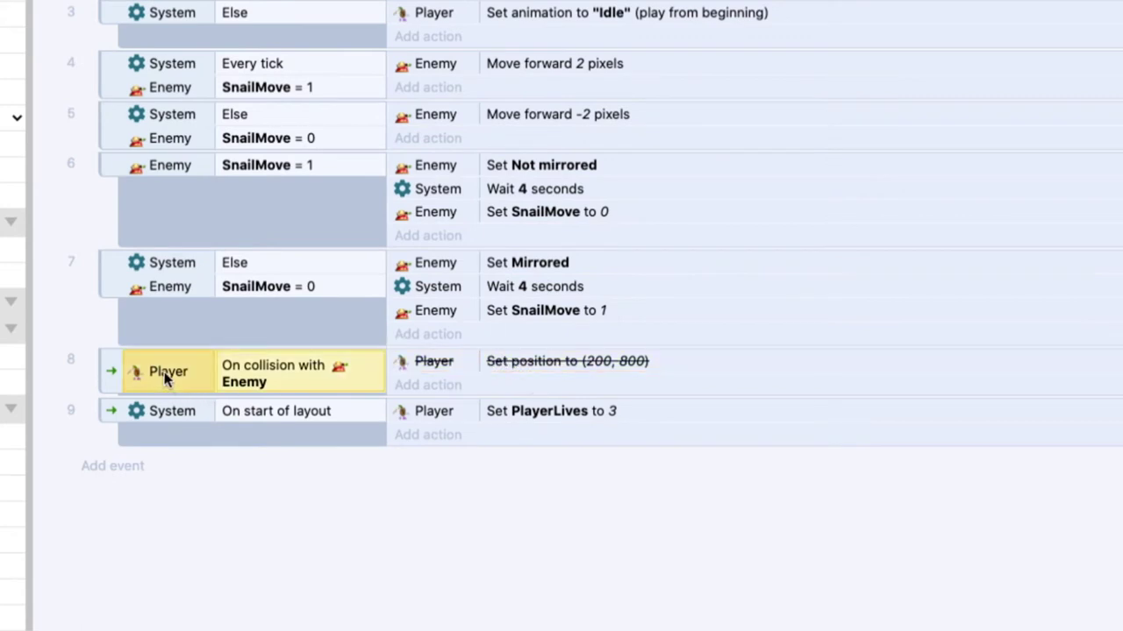
left_click(427, 385)
left_click(855, 169)
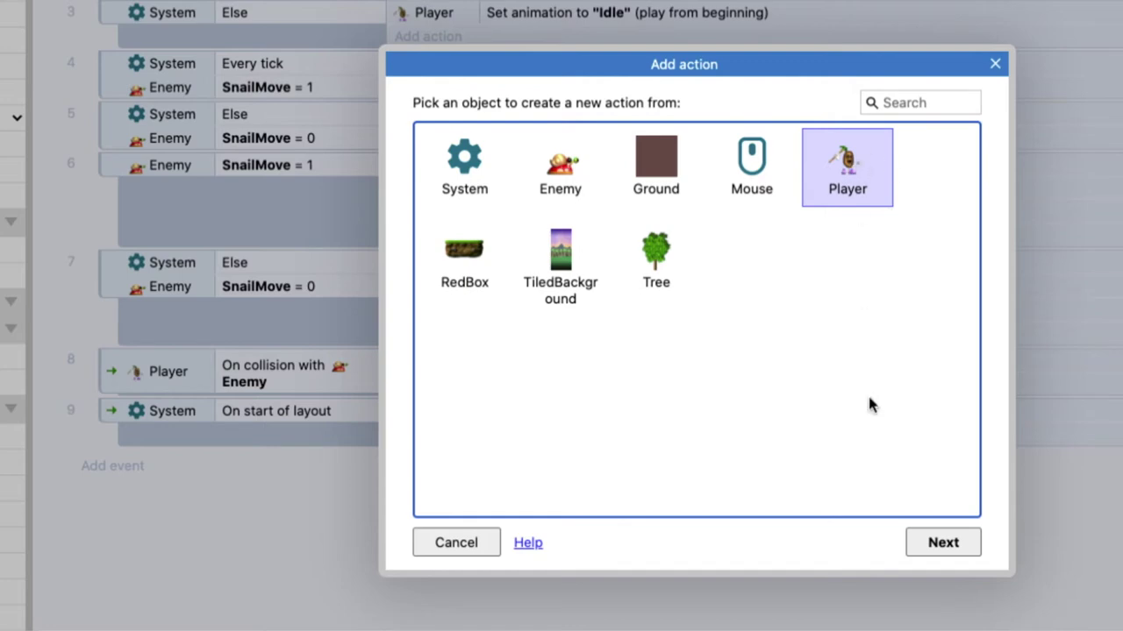
left_click(945, 546)
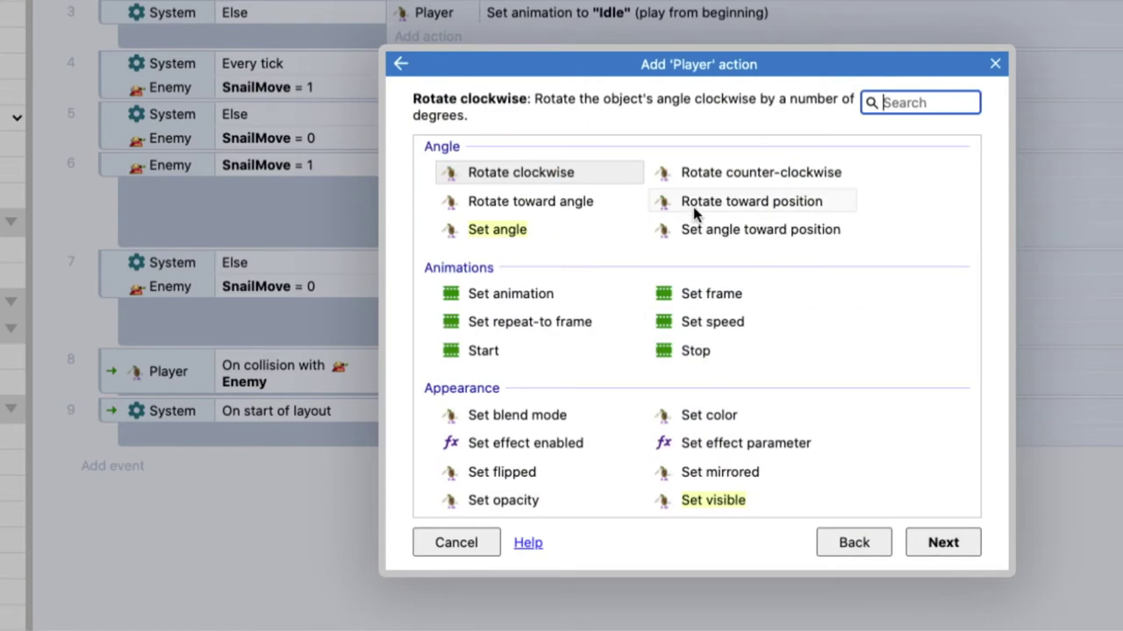
type("vari")
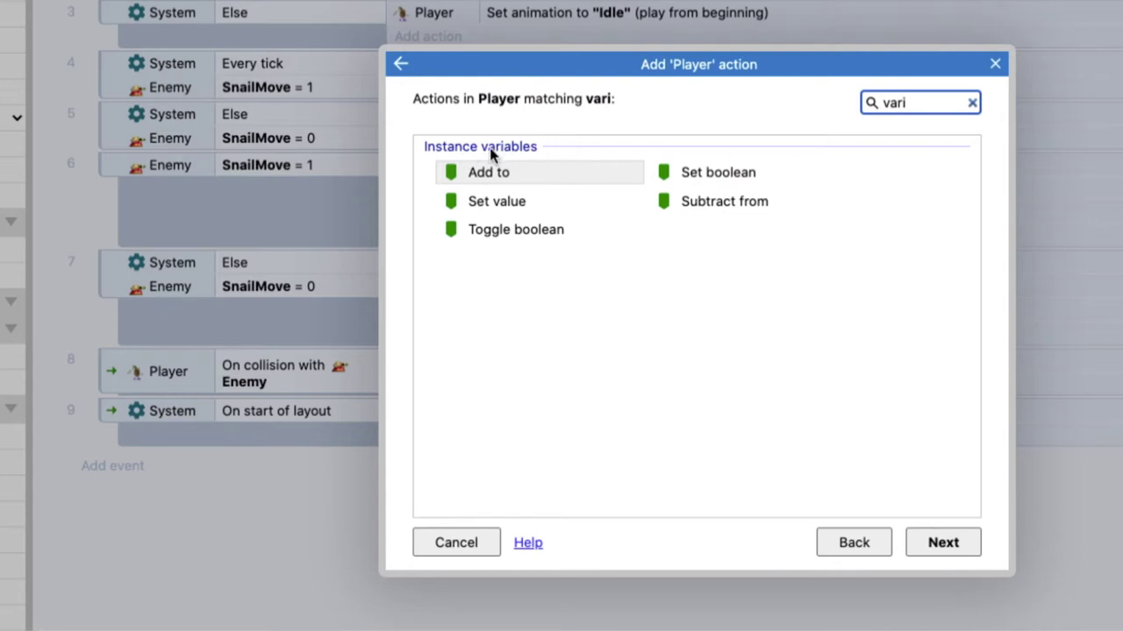
left_click(730, 201)
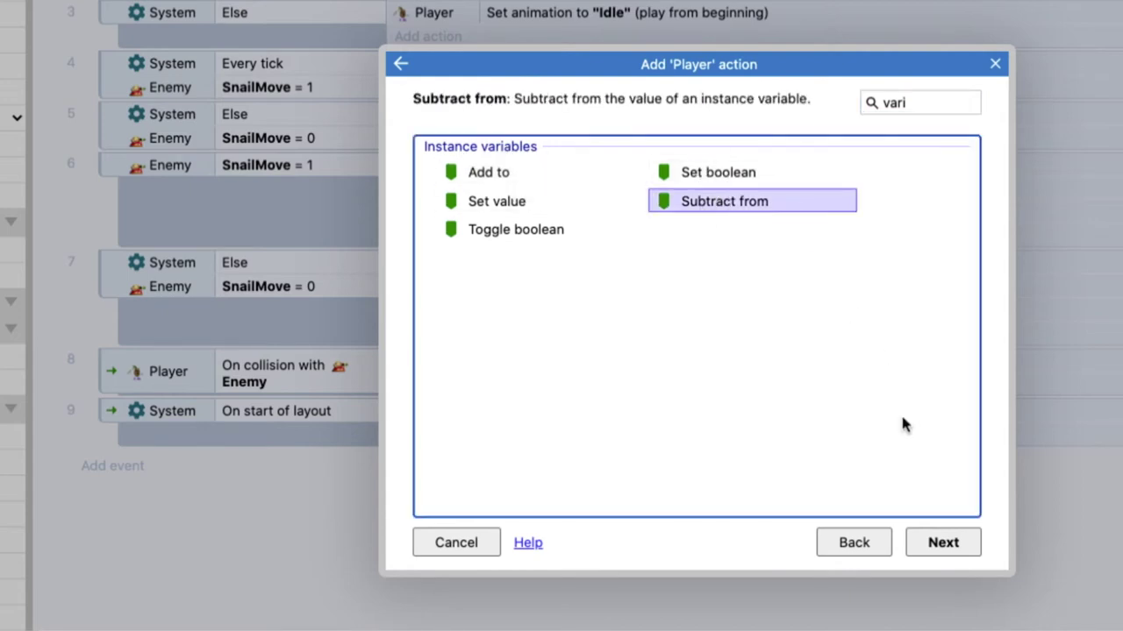
left_click(943, 543)
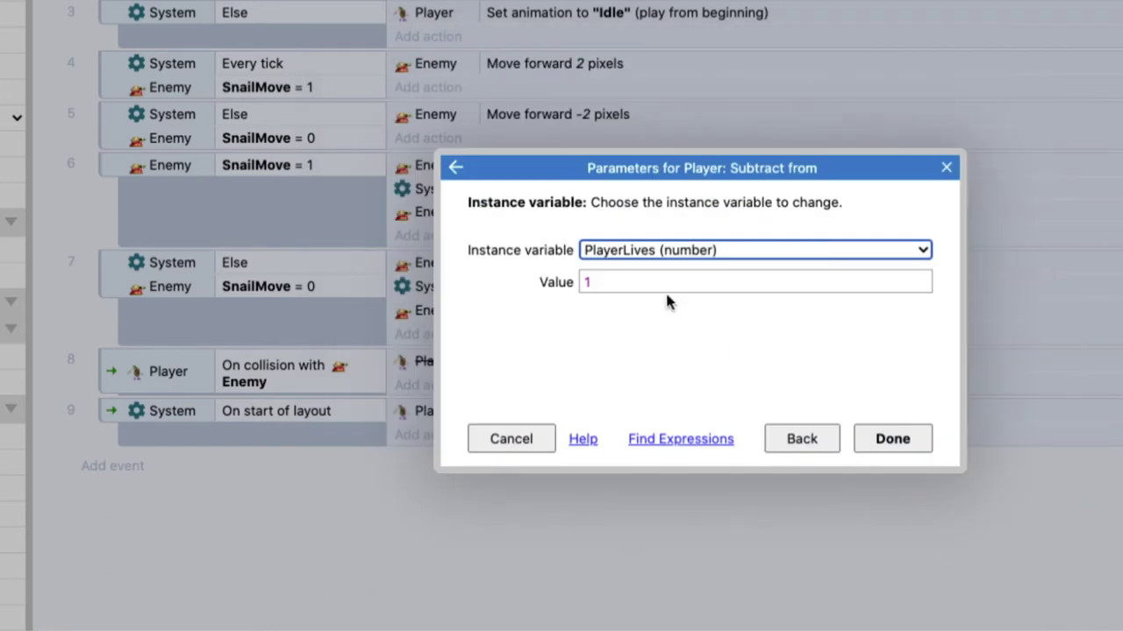
- Choose PlayerLives as the variable, subtract a value of 1 from it and finish adding the action
left_click(642, 254)
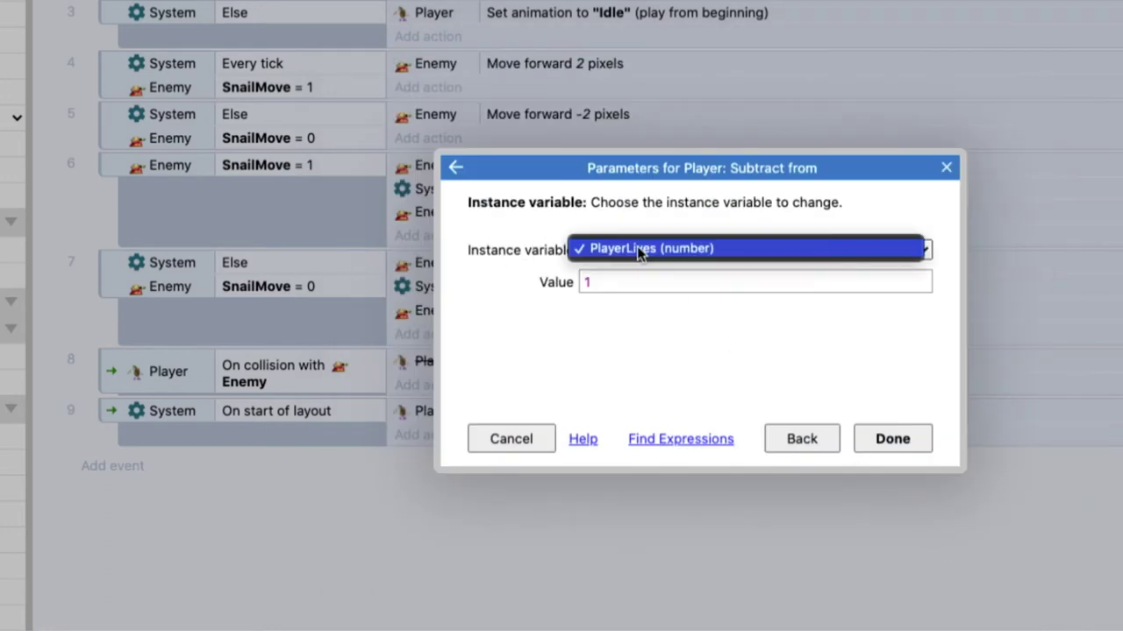
left_click(640, 254)
left_click(520, 314)
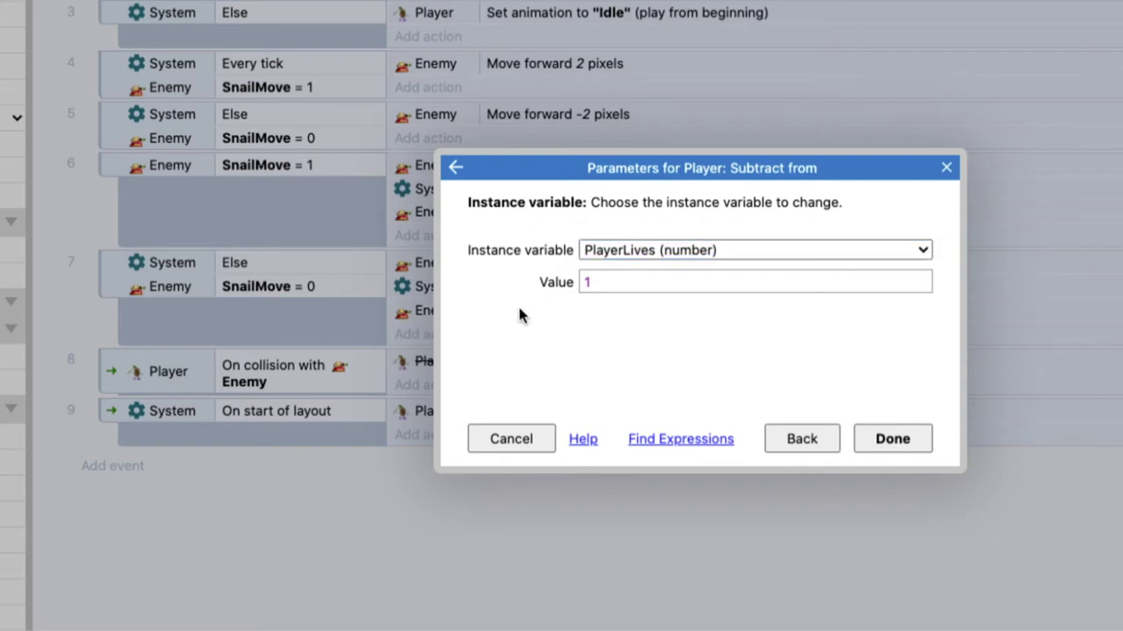
left_click(615, 282)
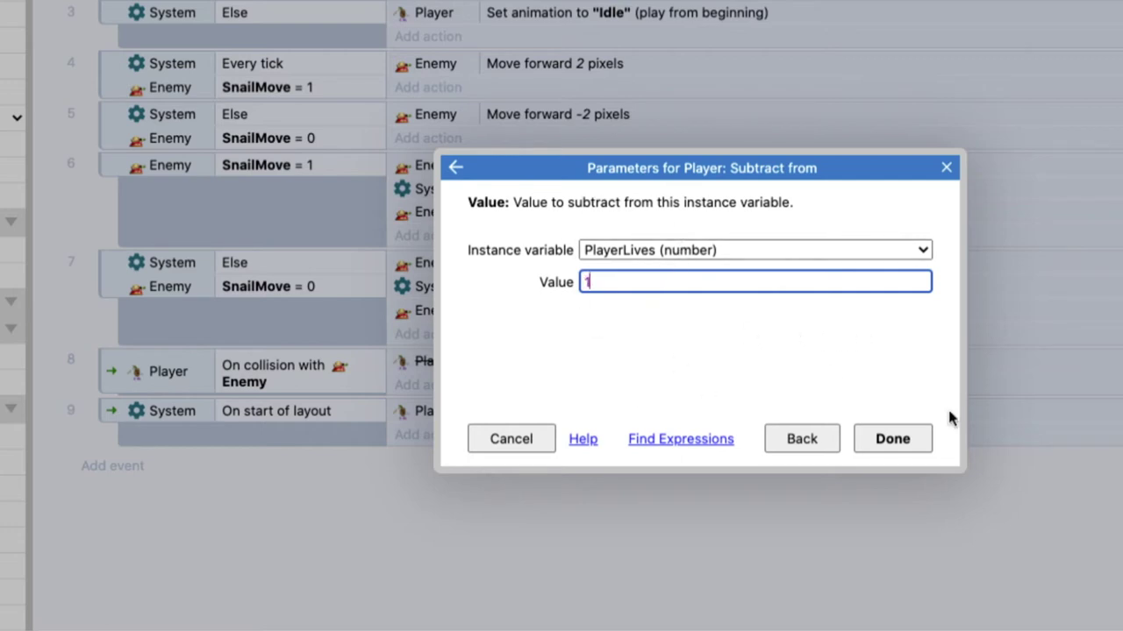
left_click(903, 439)
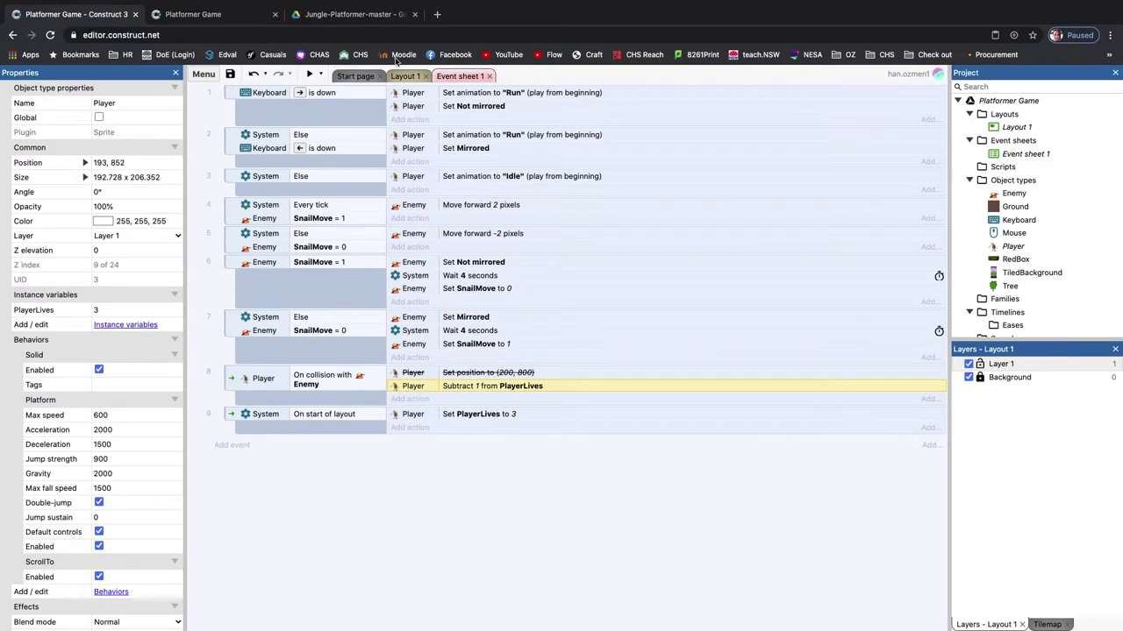
- In Layout 1, move the Player sprite onto the snail enemy, at about 2594, 877
left_click(404, 77)
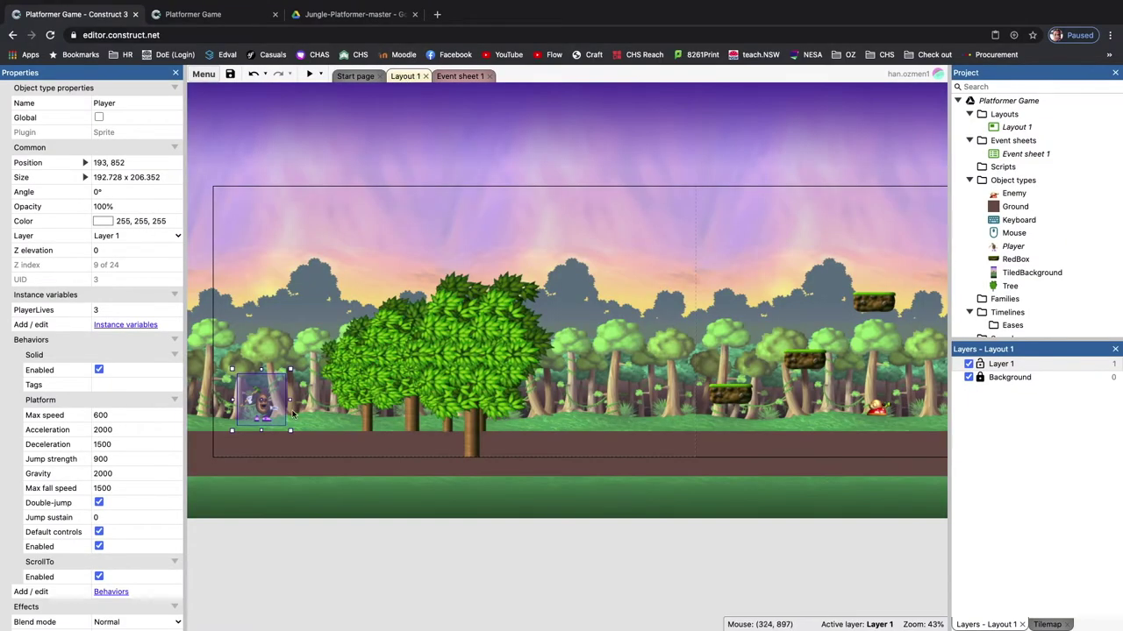
left_click_drag(275, 414, 814, 419)
scroll(756, 414, "right", 5)
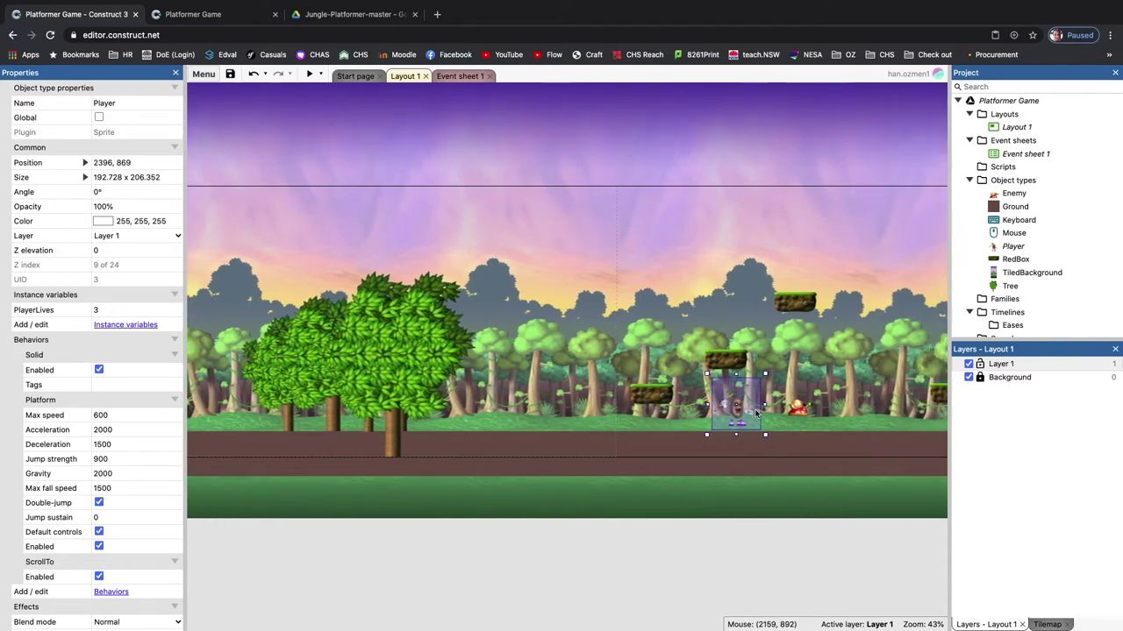
scroll(690, 406, "up", 5, "ctrl")
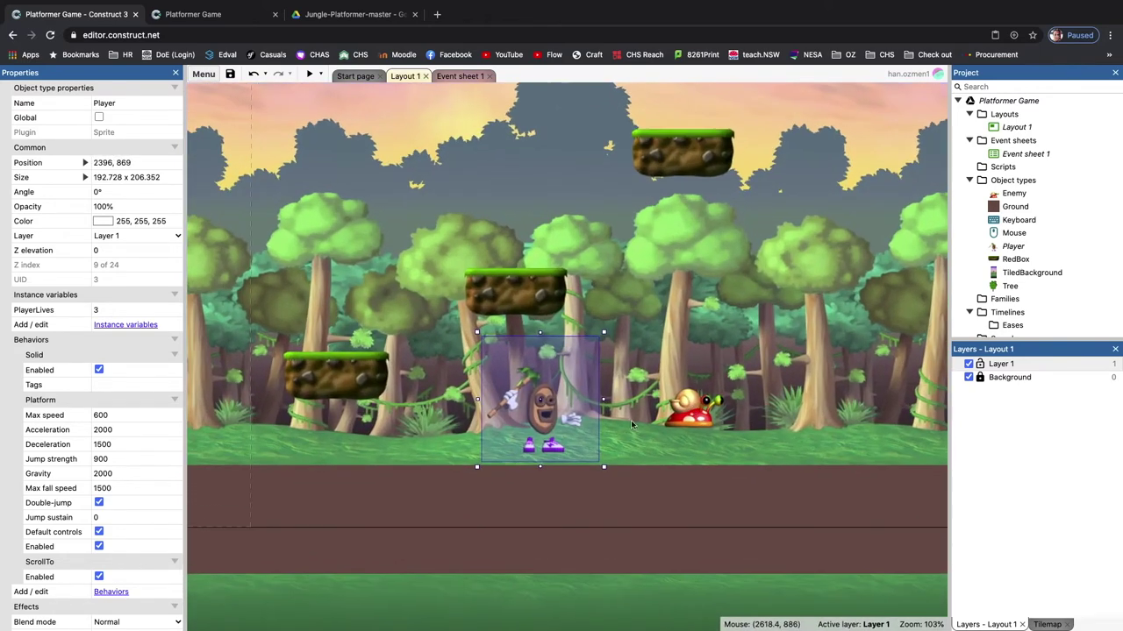
left_click_drag(547, 432, 677, 439)
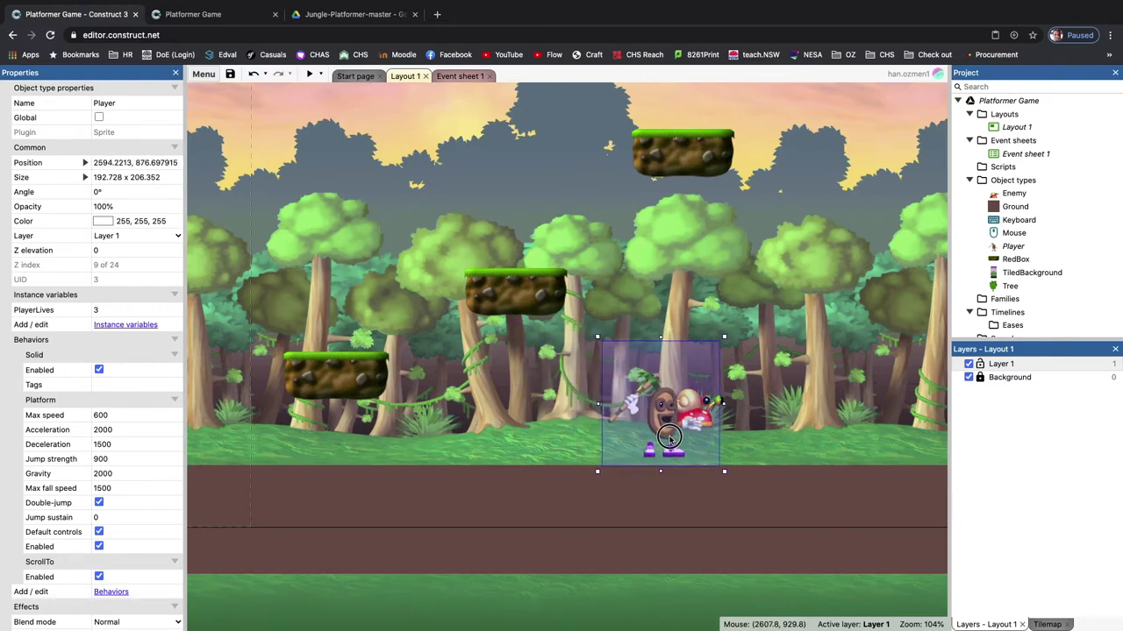
- Add a System Wait action of 3 seconds to the Enemy collision event in Event sheet 1
left_click(456, 77)
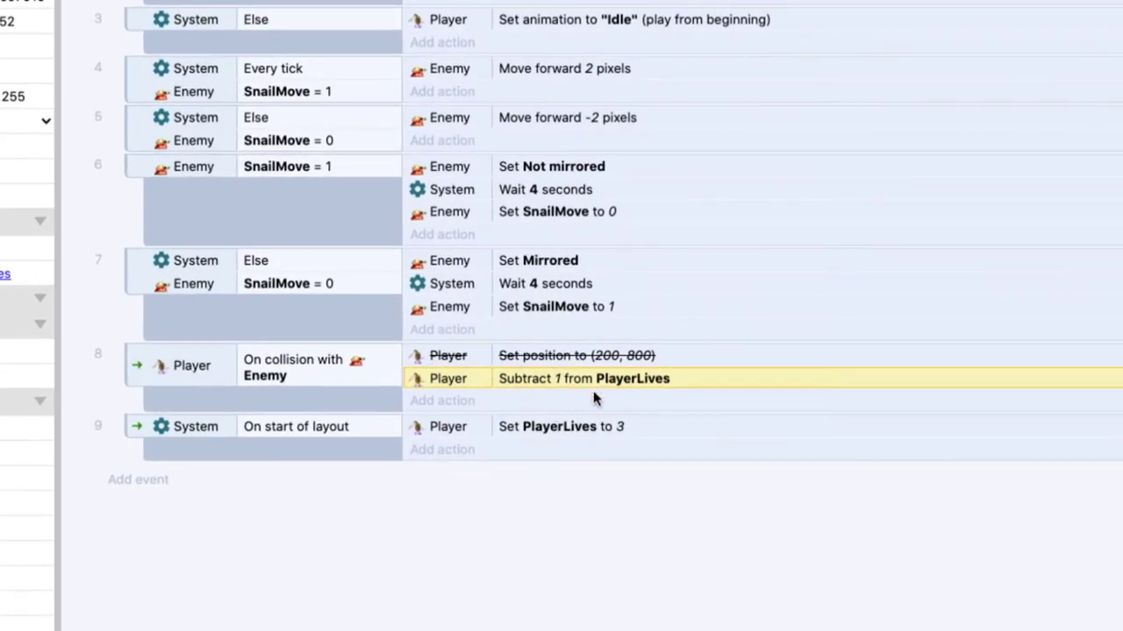
left_click(438, 401)
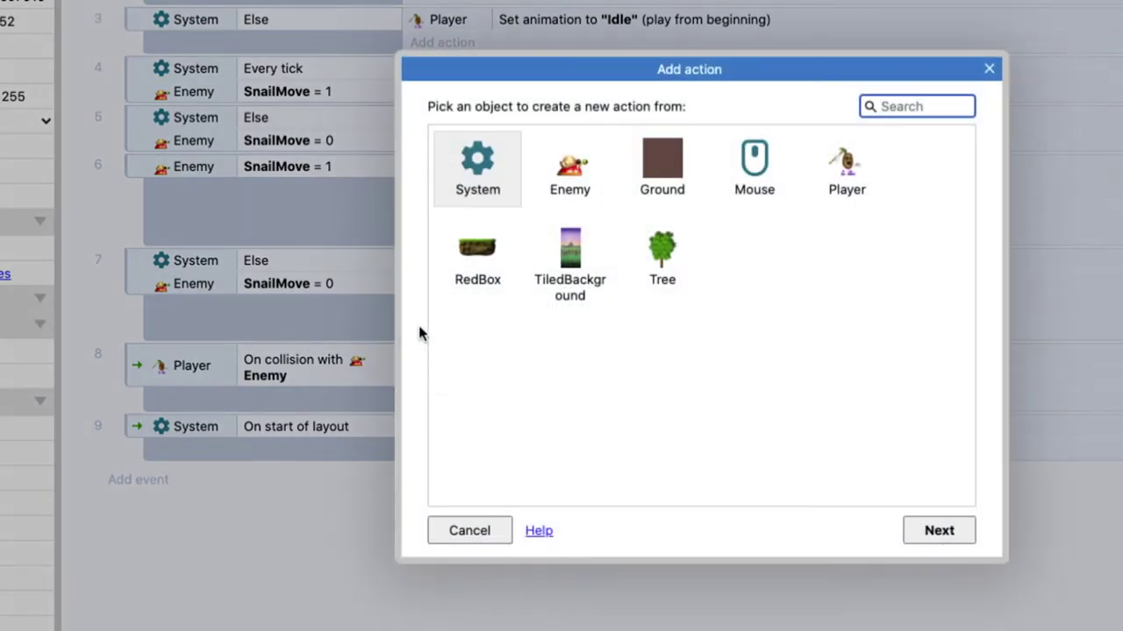
double_click(483, 173)
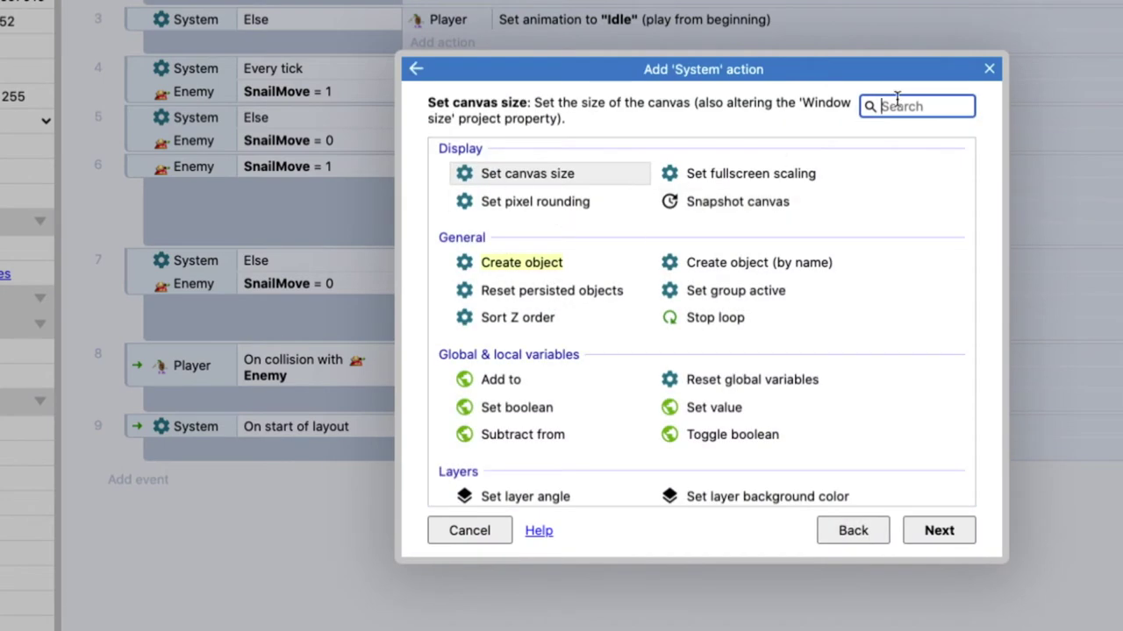
type("wait")
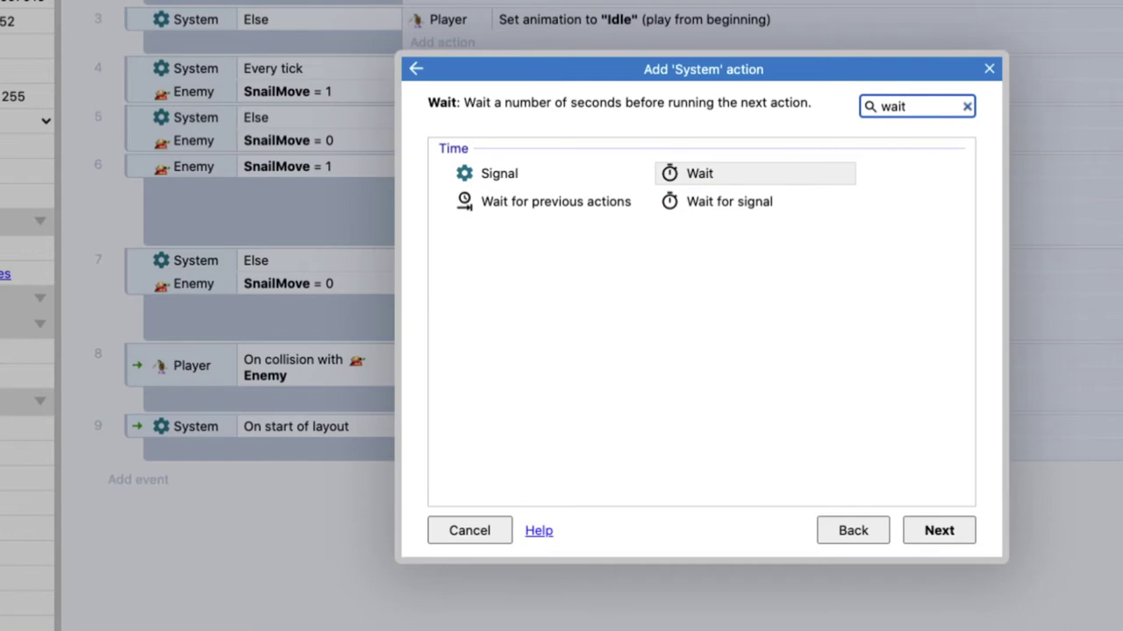
double_click(700, 173)
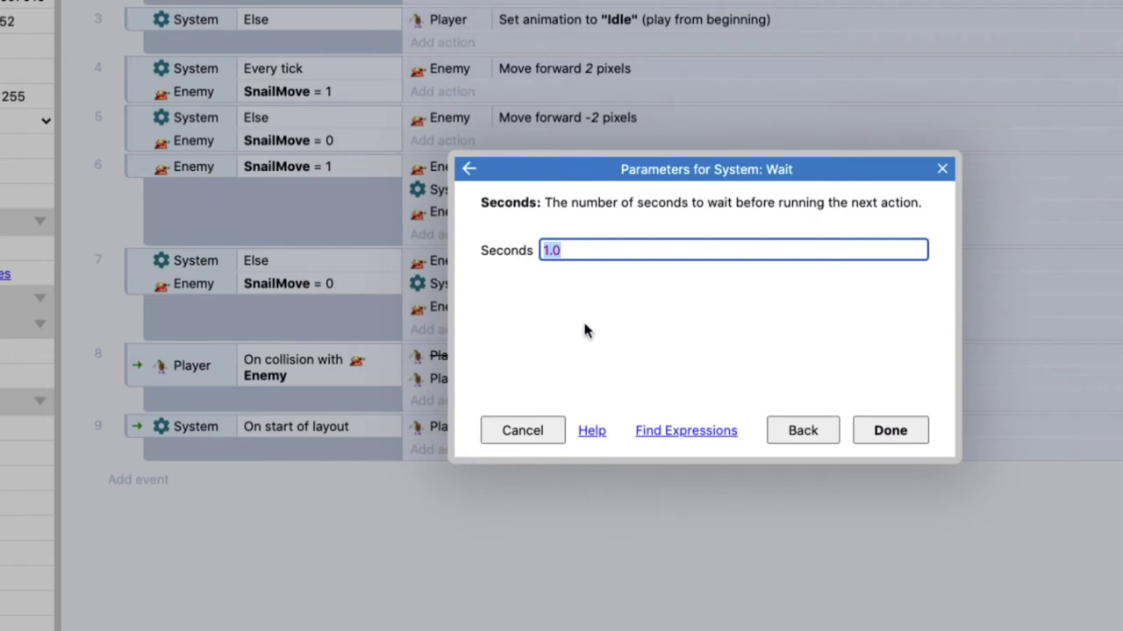
type("3")
left_click(886, 430)
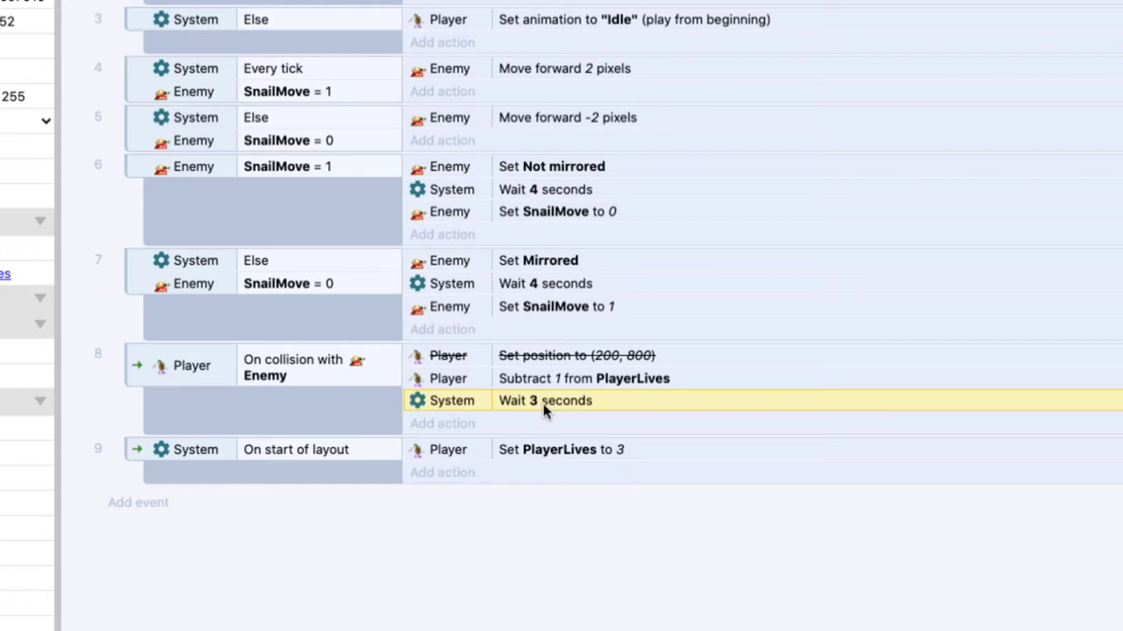
- In Layout 1, move the Player sprite away from the snail back to the start of the level, at about 138, 865
left_click(584, 385)
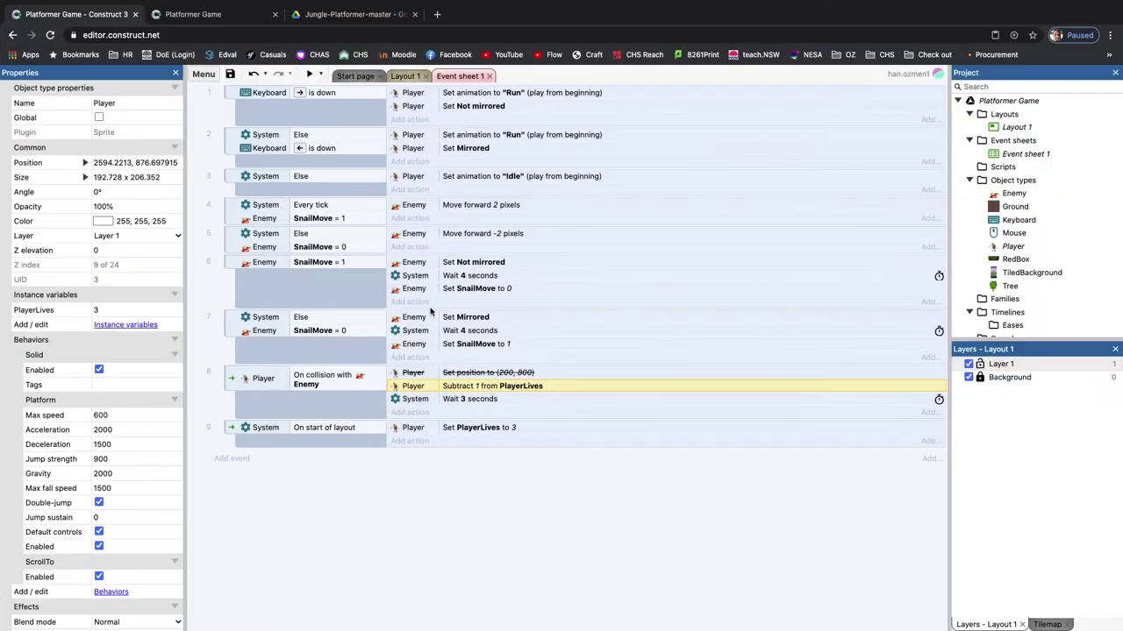
left_click(406, 76)
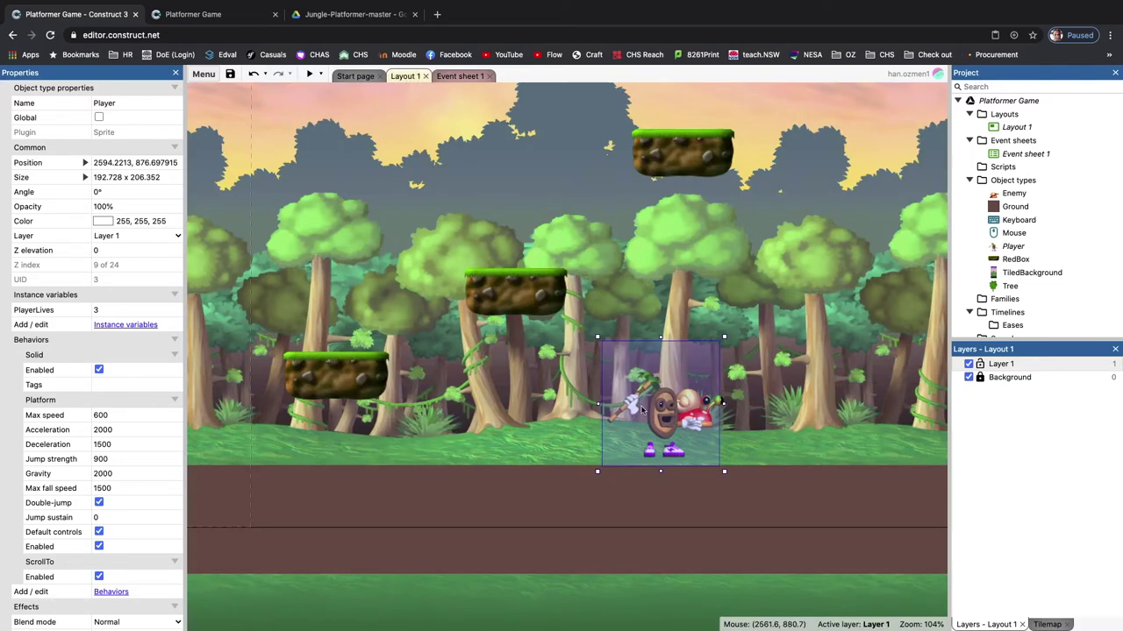
scroll(642, 408, "down", 10, "ctrl")
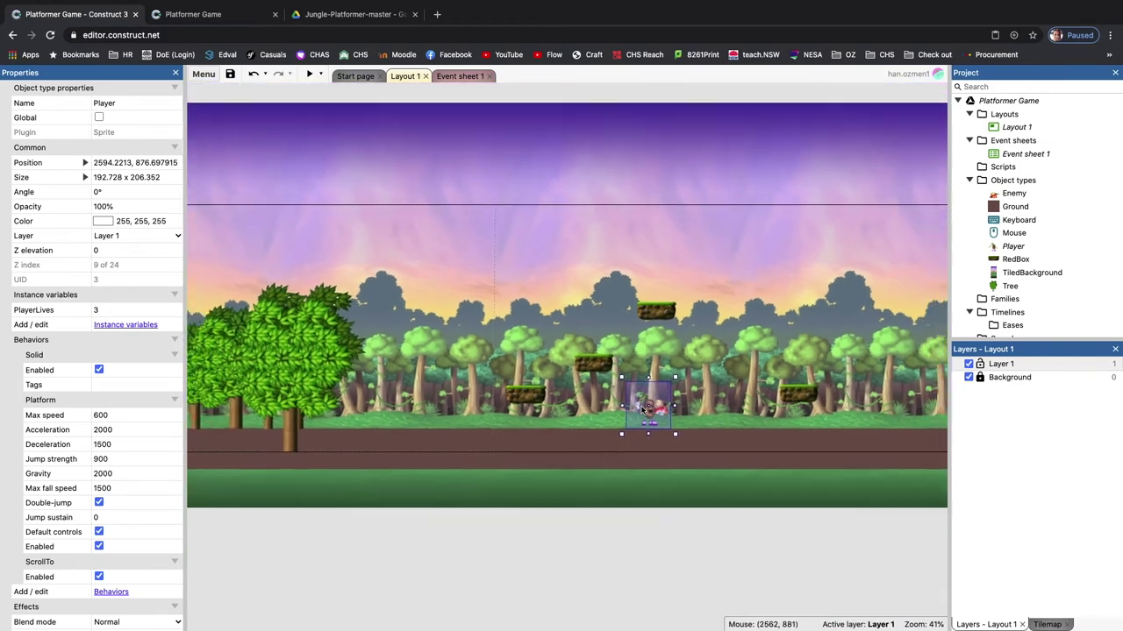
scroll(643, 408, "down", 5, "ctrl")
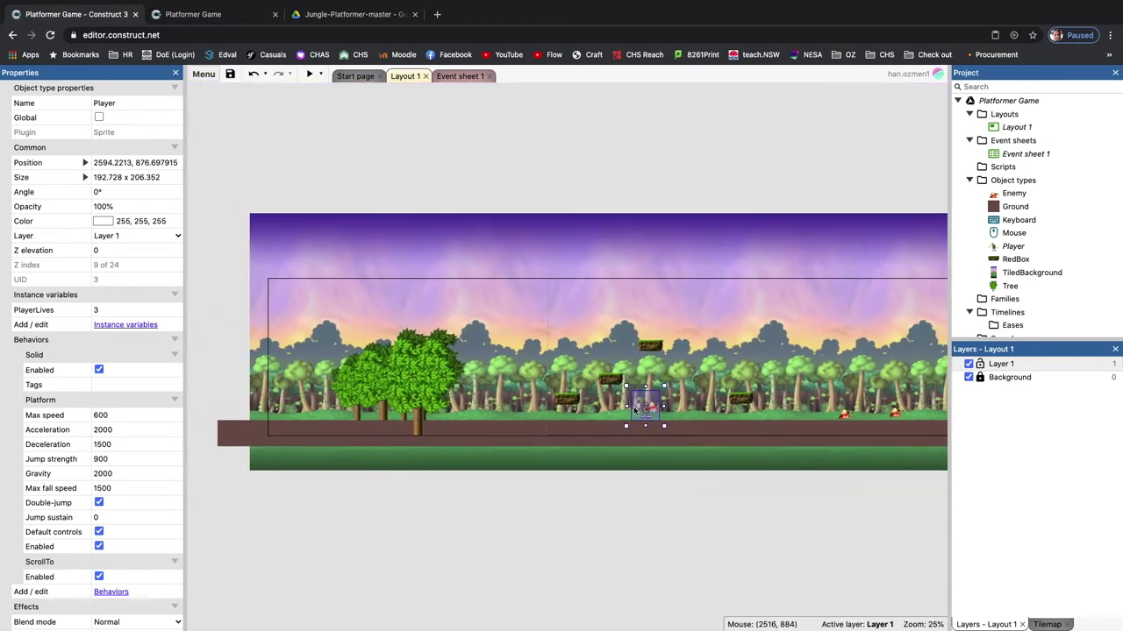
left_click_drag(635, 409, 281, 398)
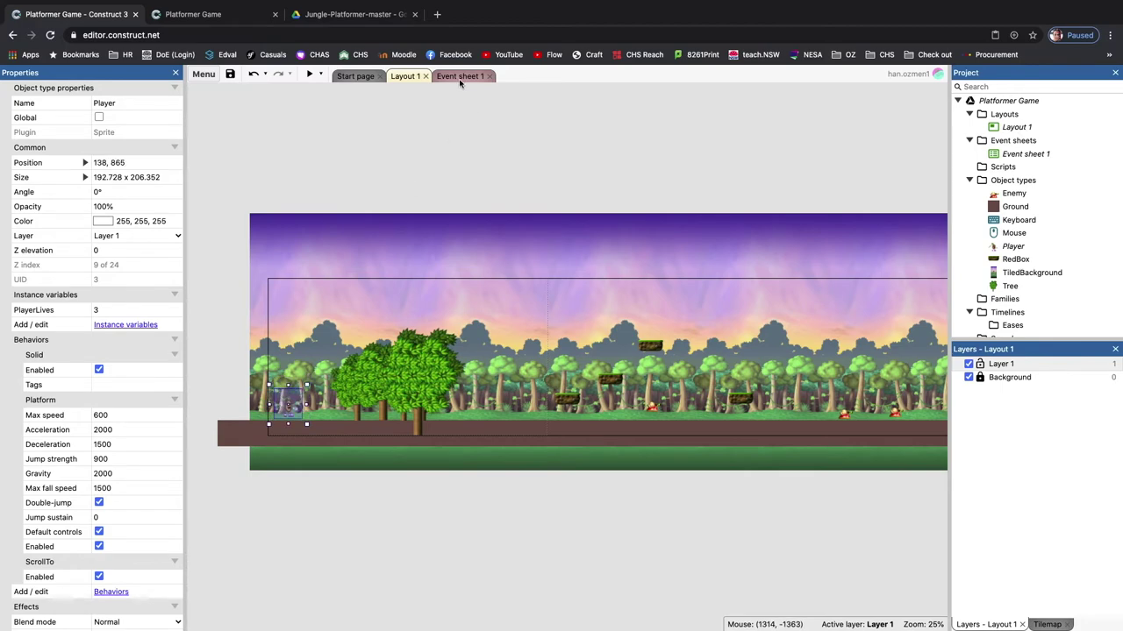
- In Event sheet 1, add an event with a Player Compare instance variable condition for PlayerLives equal to 3
left_click(461, 77)
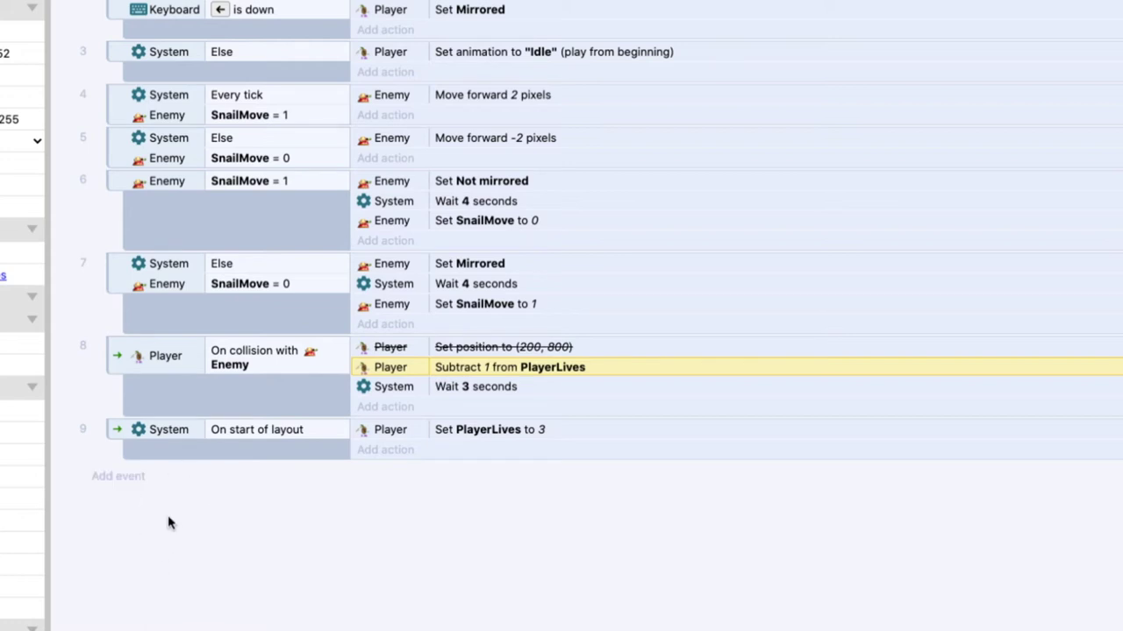
left_click(123, 476)
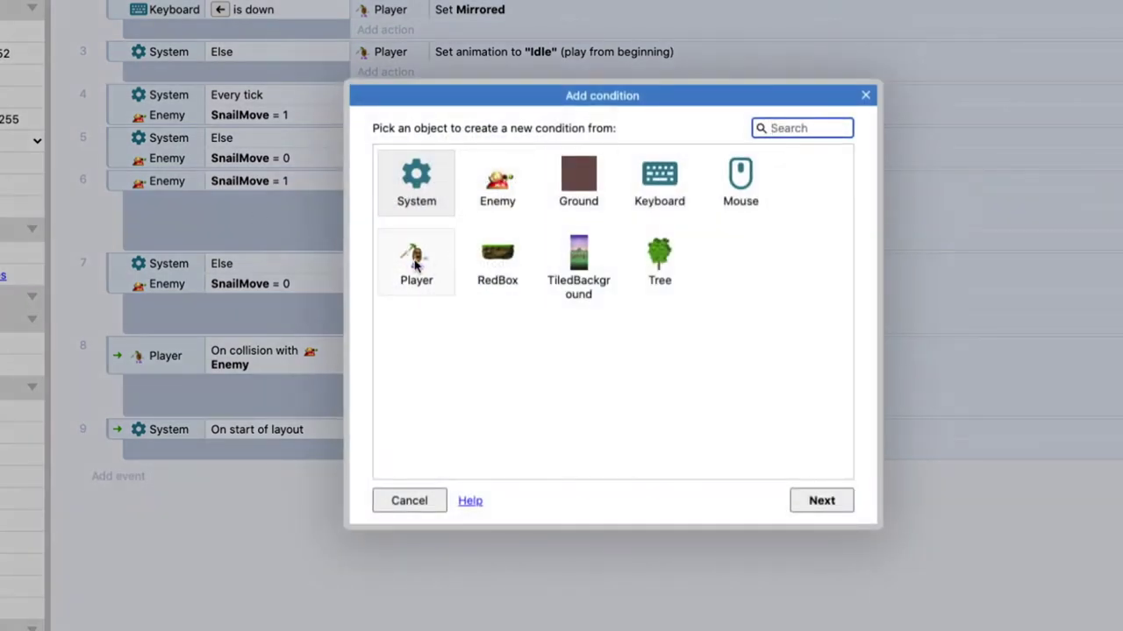
left_click(416, 265)
left_click(840, 502)
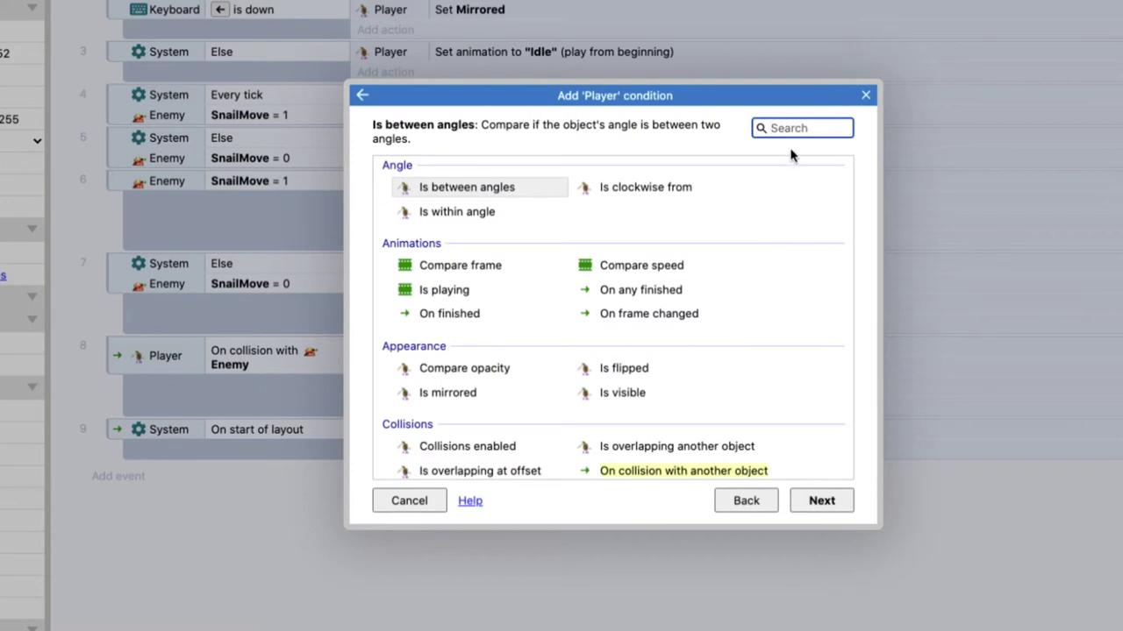
type("vari")
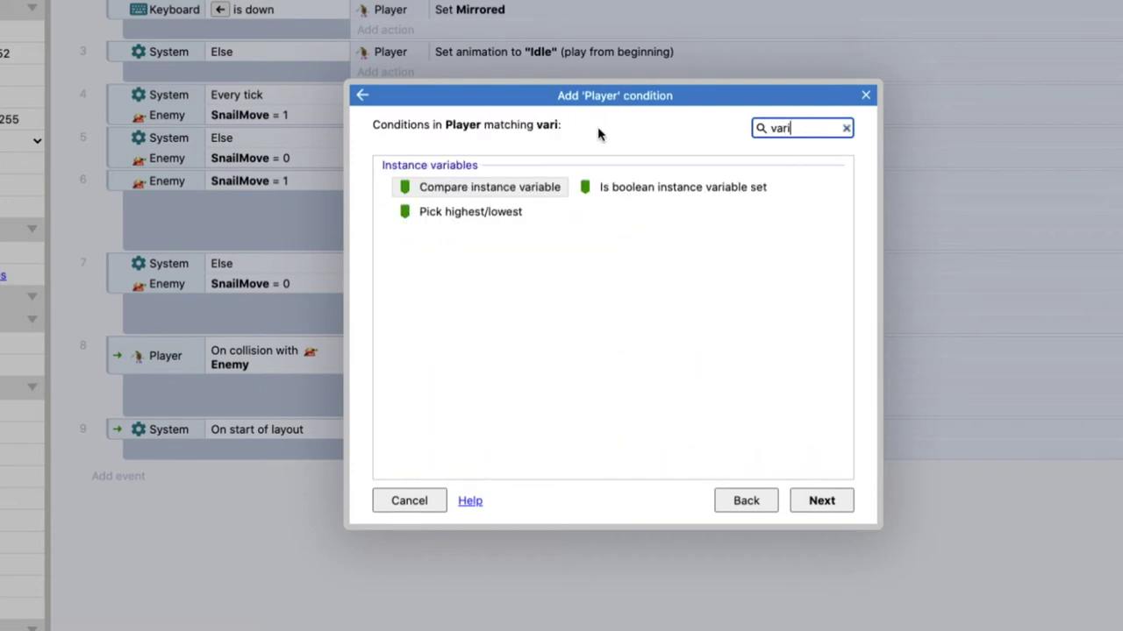
left_click(476, 188)
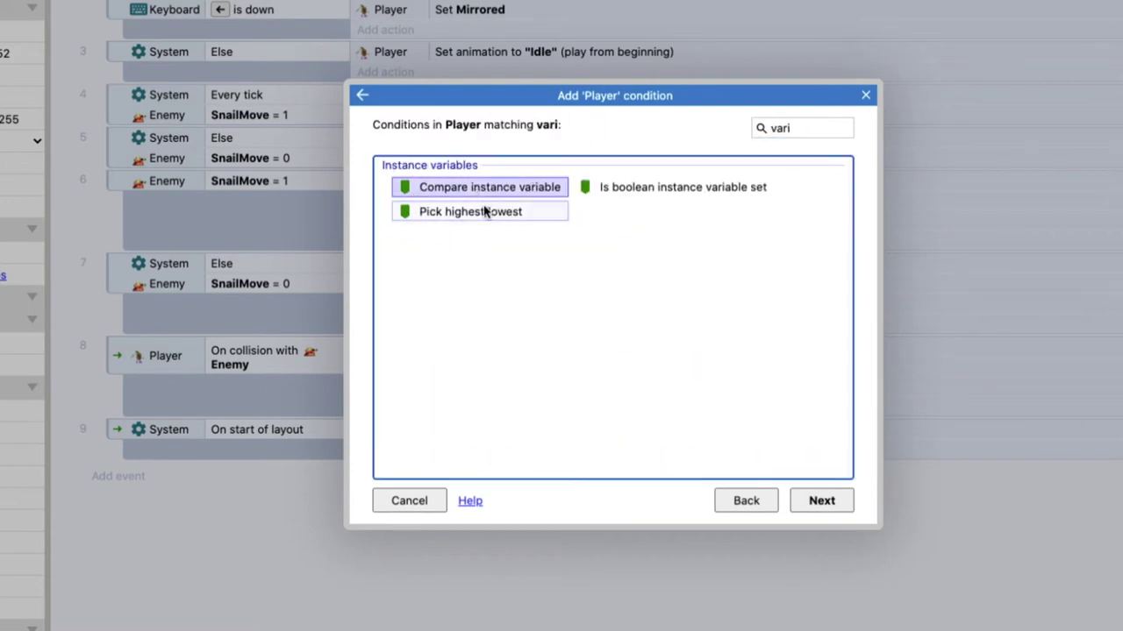
double_click(490, 188)
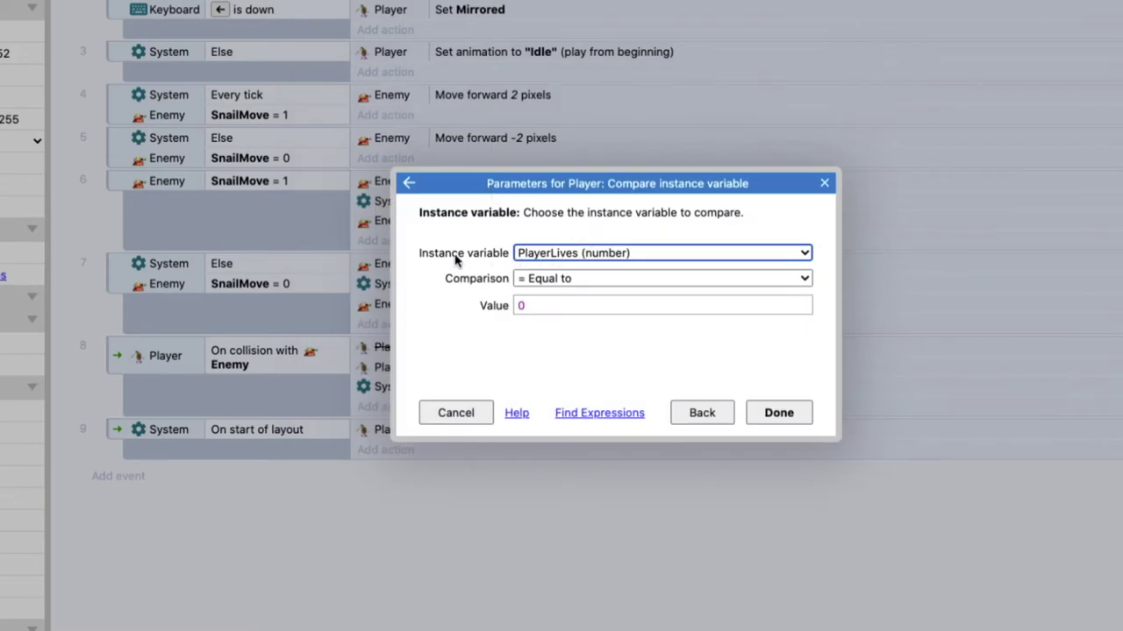
left_click(571, 252)
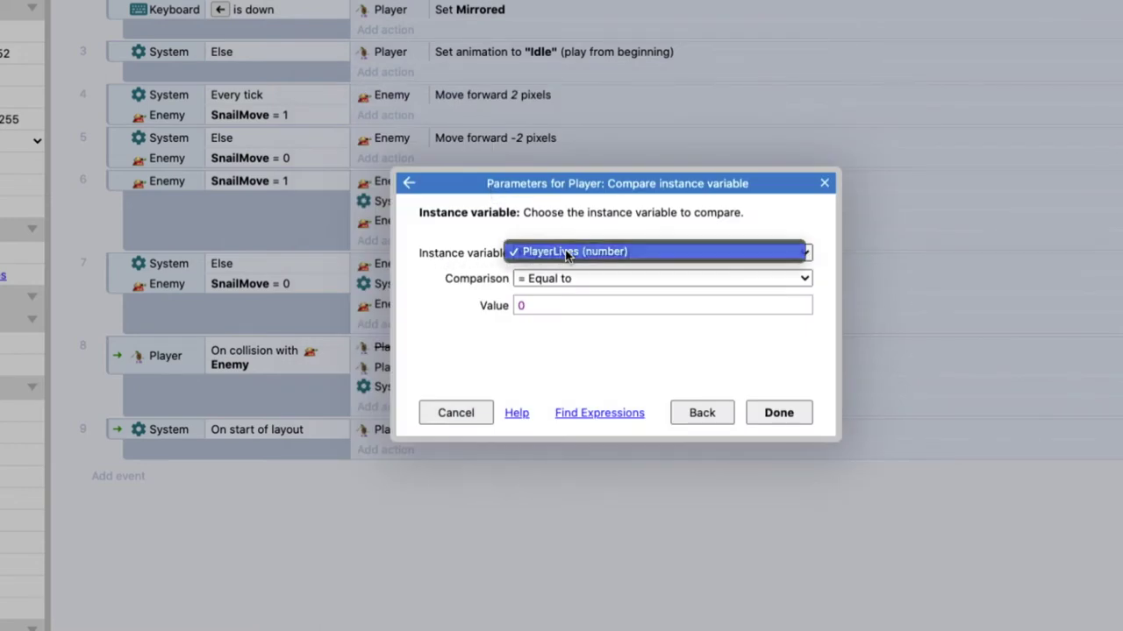
left_click(571, 252)
left_click(517, 309)
type("3")
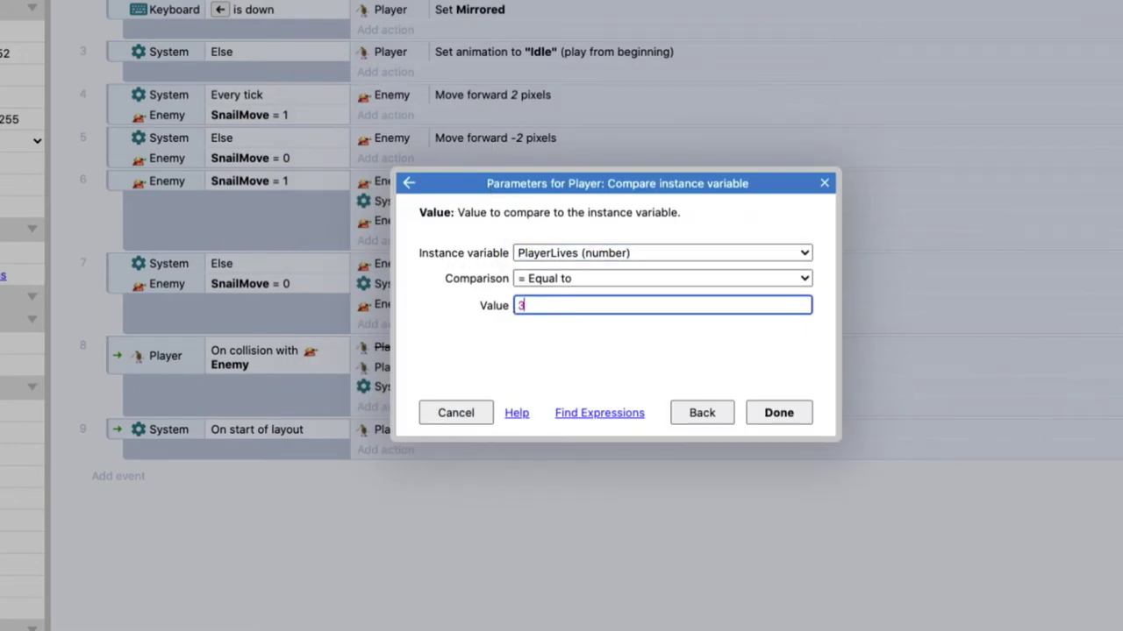
left_click(779, 413)
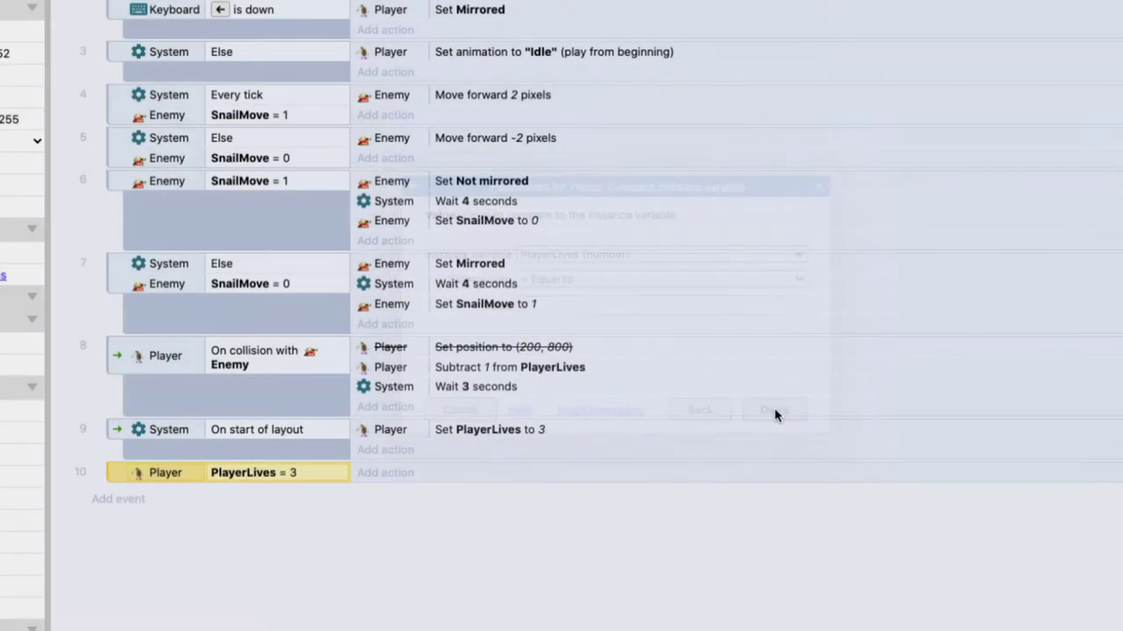
- Add another event with a Player Compare instance variable condition for PlayerLives equal to 2
left_click(123, 499)
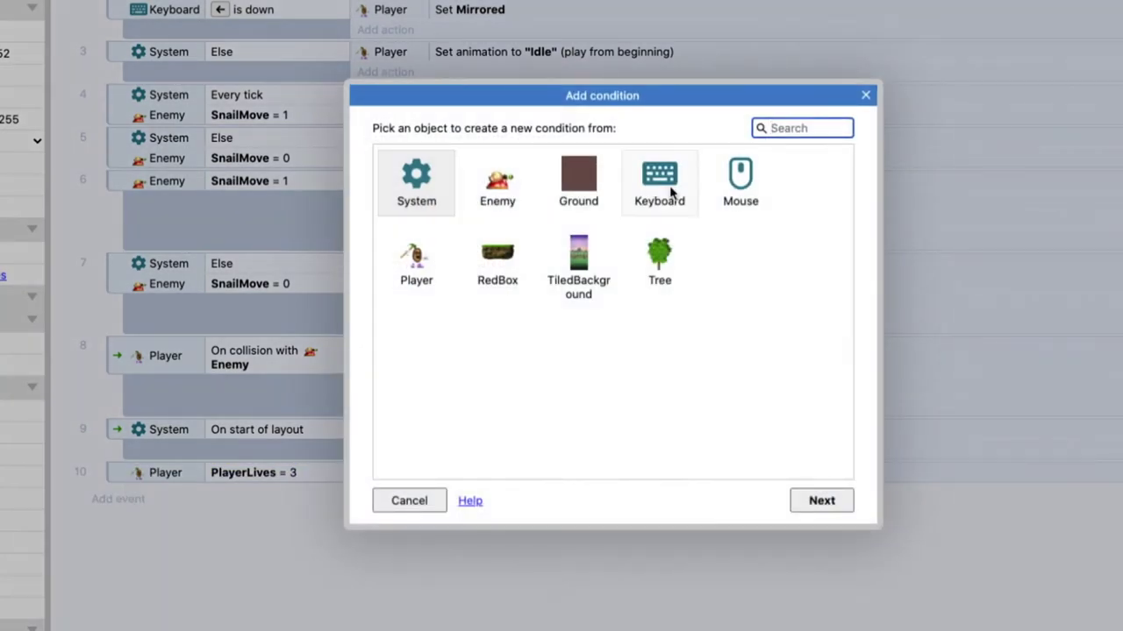
double_click(418, 259)
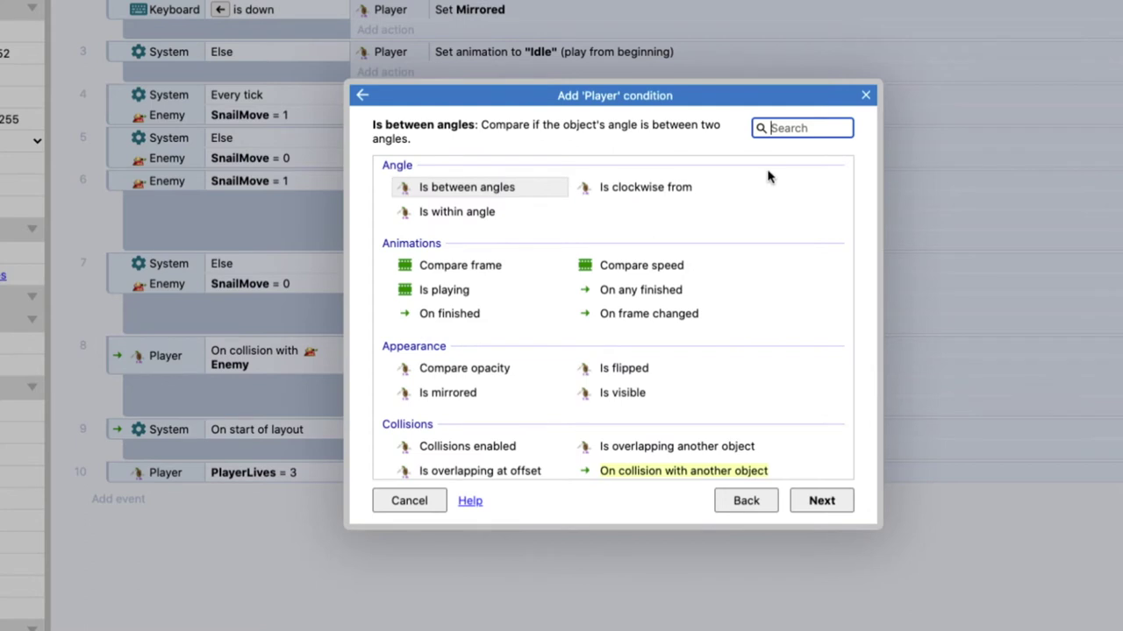
type("var")
left_click(505, 189)
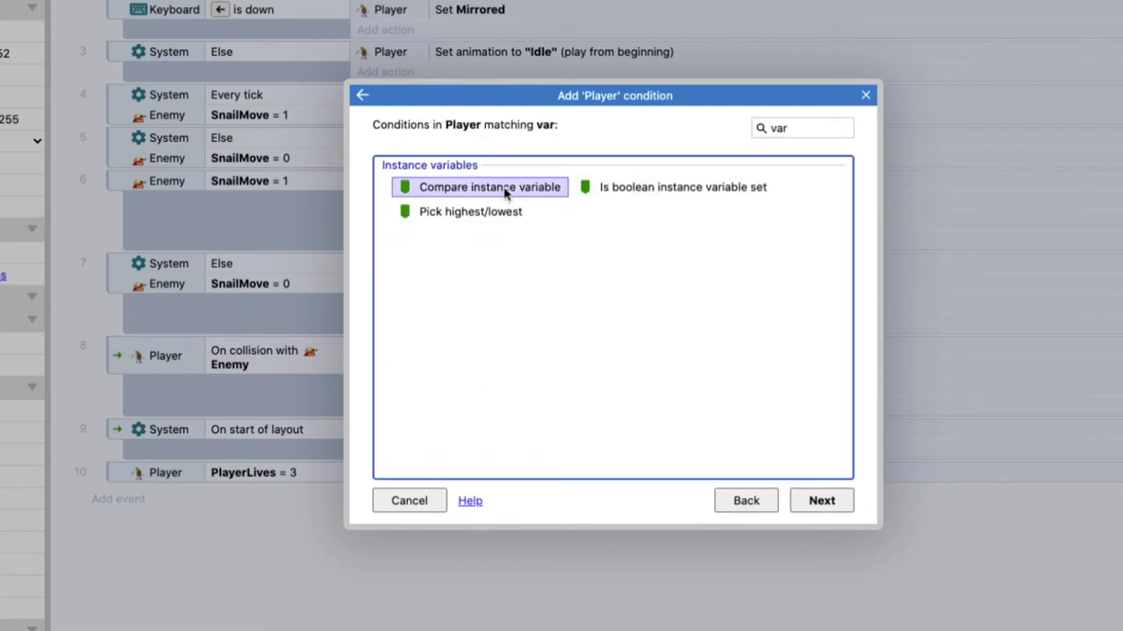
double_click(506, 190)
left_click(534, 306)
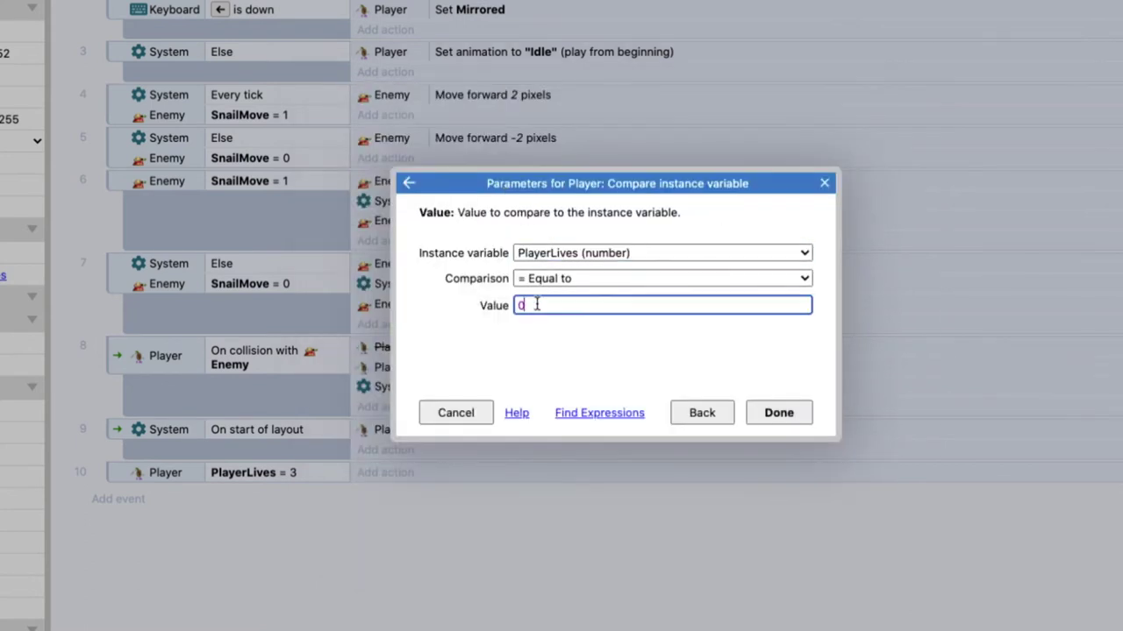
key("BackSpace")
type("2")
left_click(793, 420)
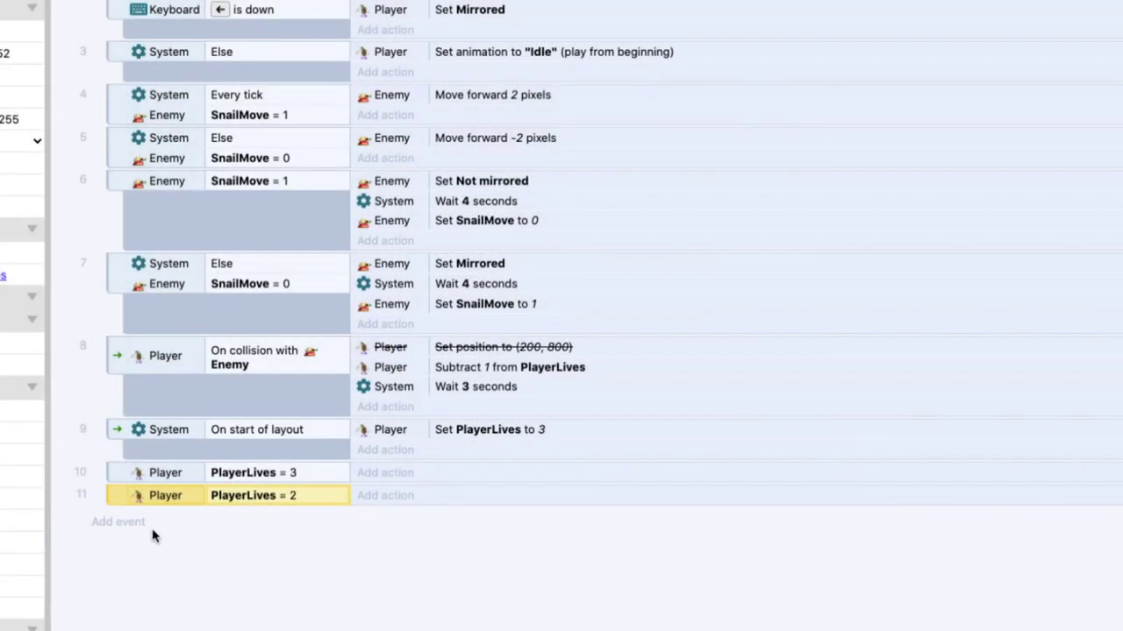
- Add another event with a Player Compare instance variable condition for PlayerLives equal to 1
left_click(125, 522)
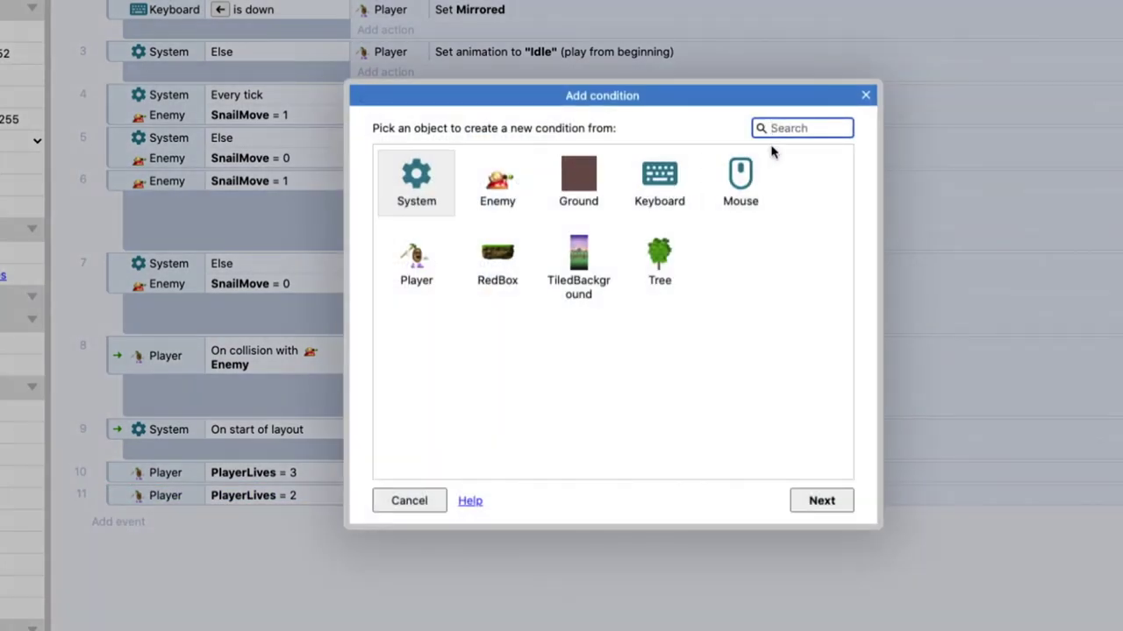
double_click(443, 260)
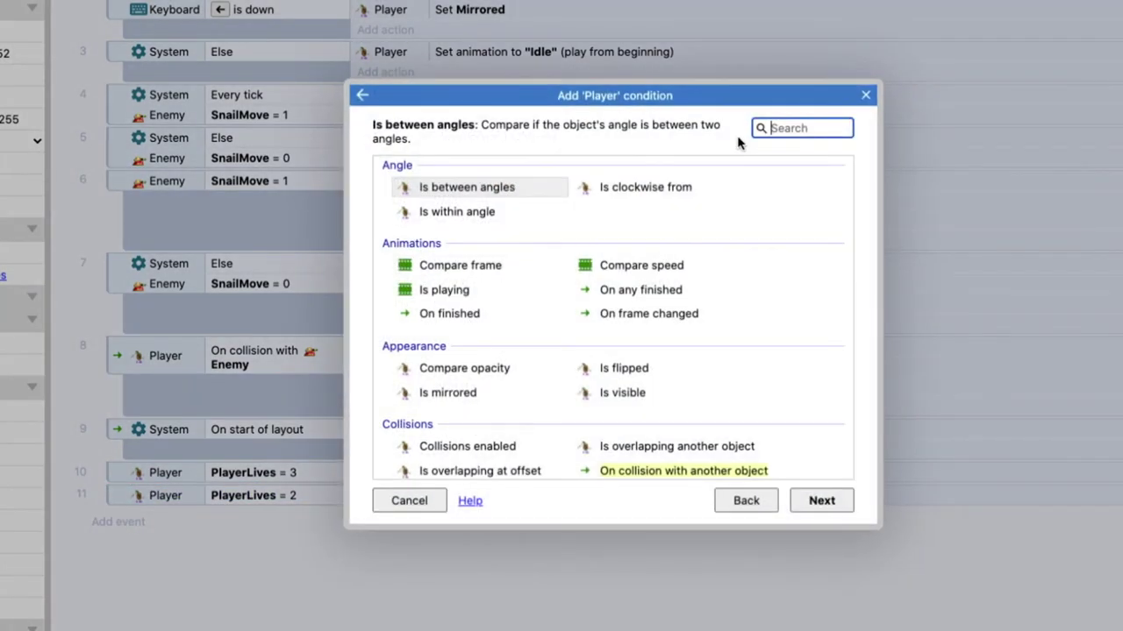
type("var")
double_click(521, 186)
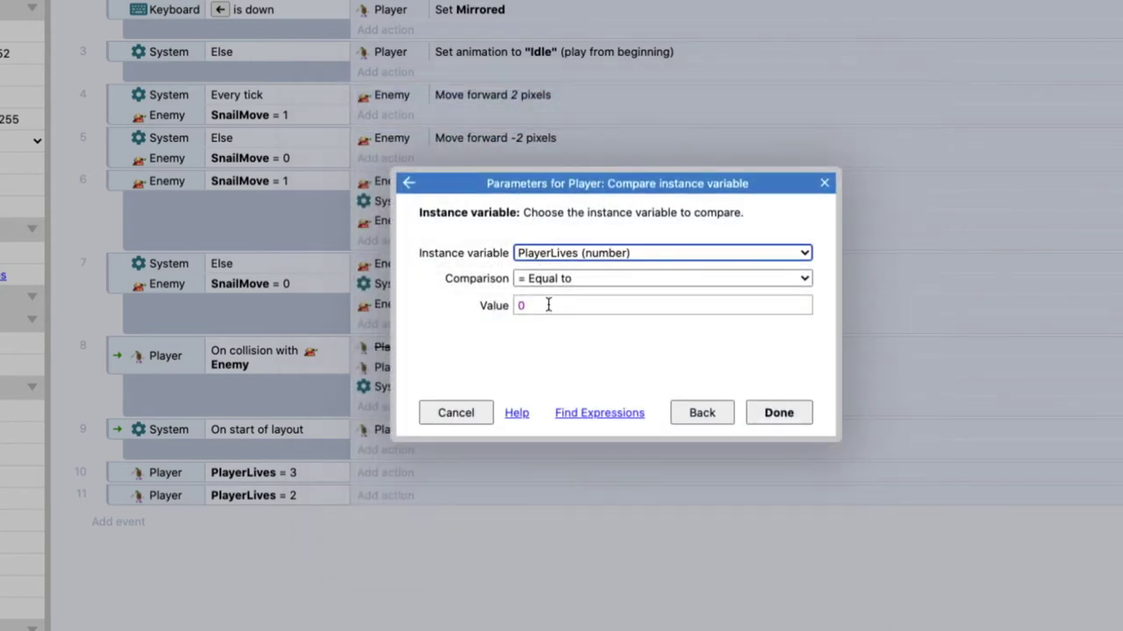
left_click(549, 305)
type("1")
left_click(796, 415)
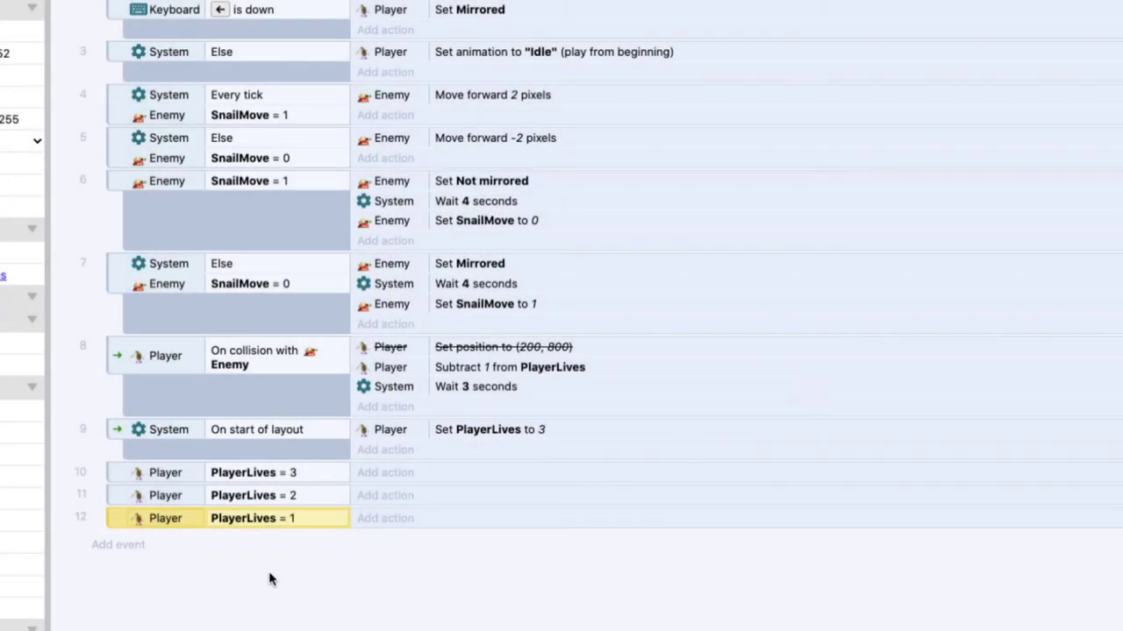
- Add another event with a Player Compare instance variable condition for PlayerLives equal to 0
left_click(119, 544)
double_click(417, 259)
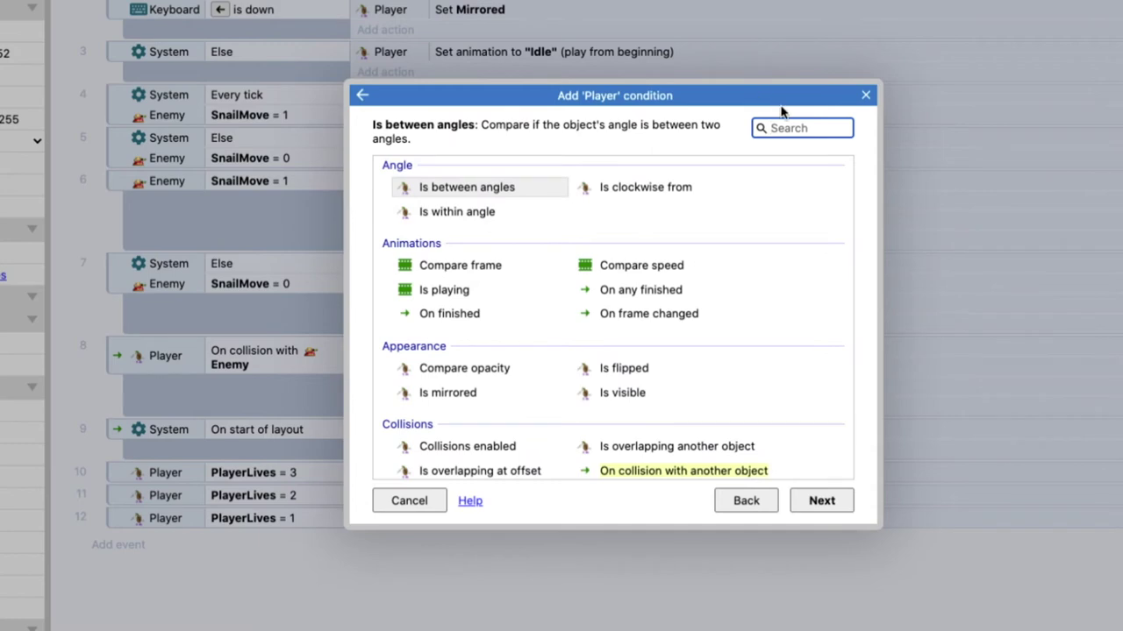
type("var")
left_click(524, 189)
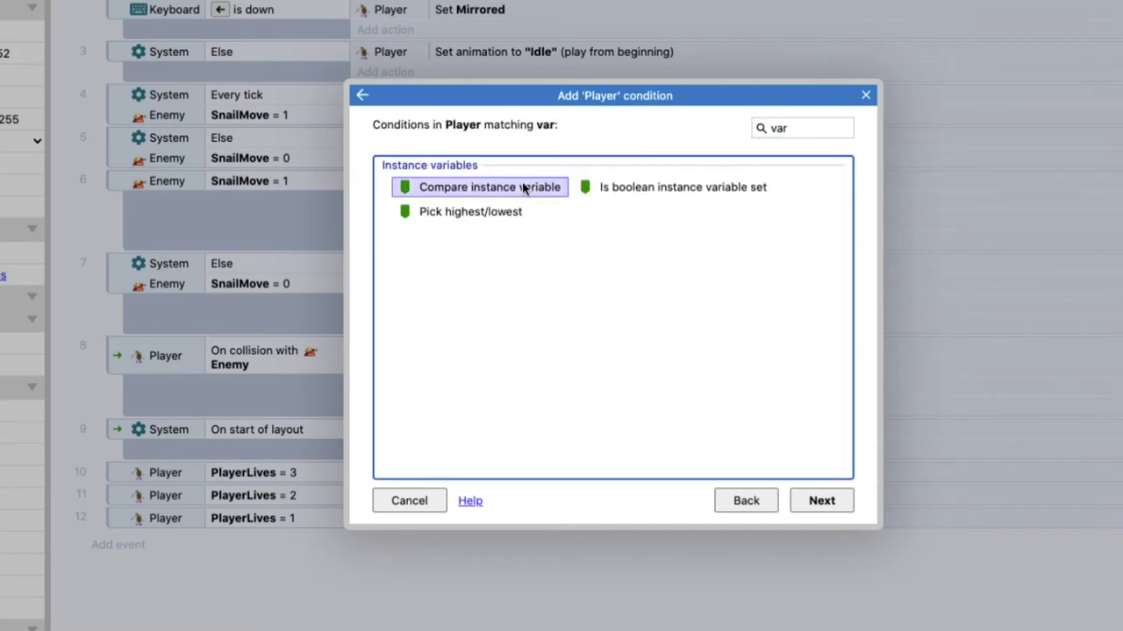
double_click(523, 188)
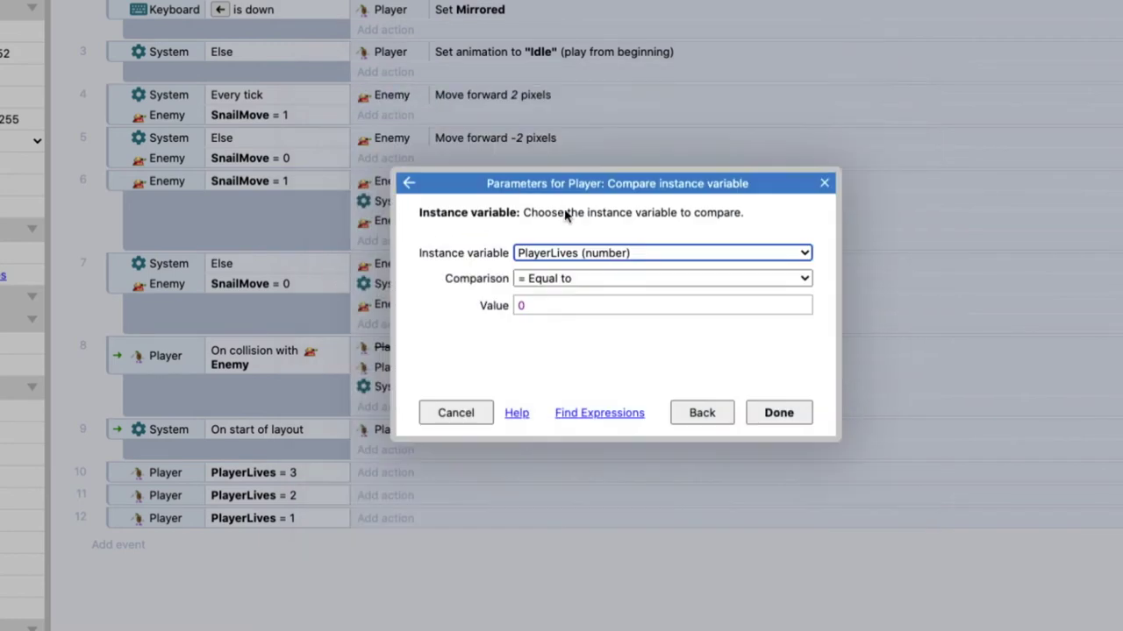
left_click(771, 411)
left_click(268, 606)
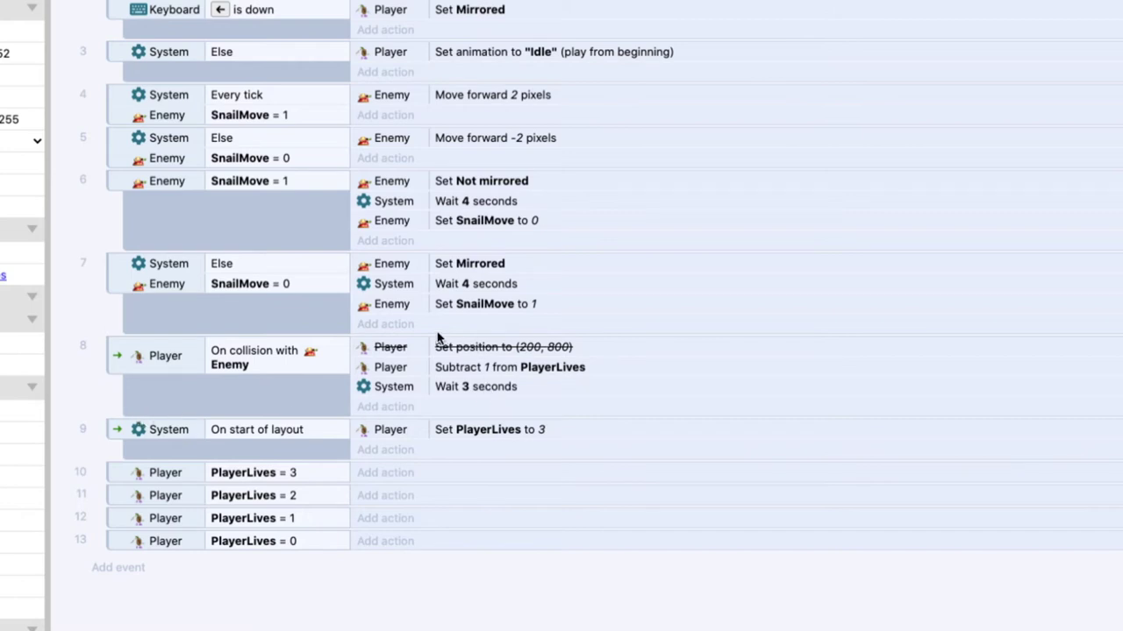
- Move the disabled Set position to (200, 800) action from the Enemy collision event to the PlayerLives = 0 event and re-enable it
left_click(441, 347)
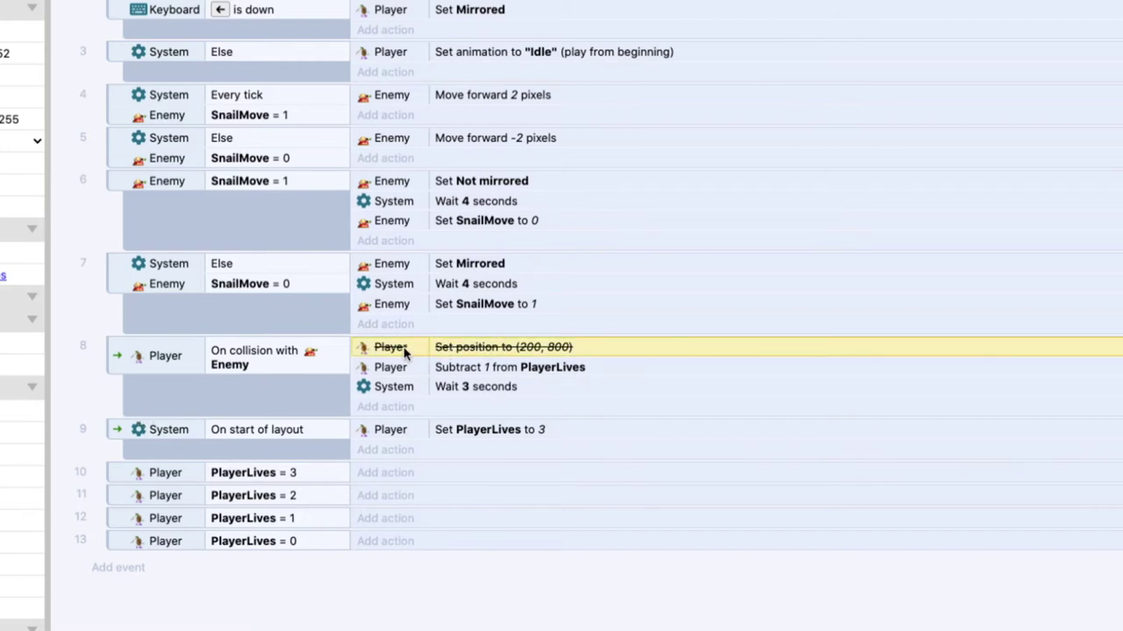
left_click_drag(406, 351, 411, 545)
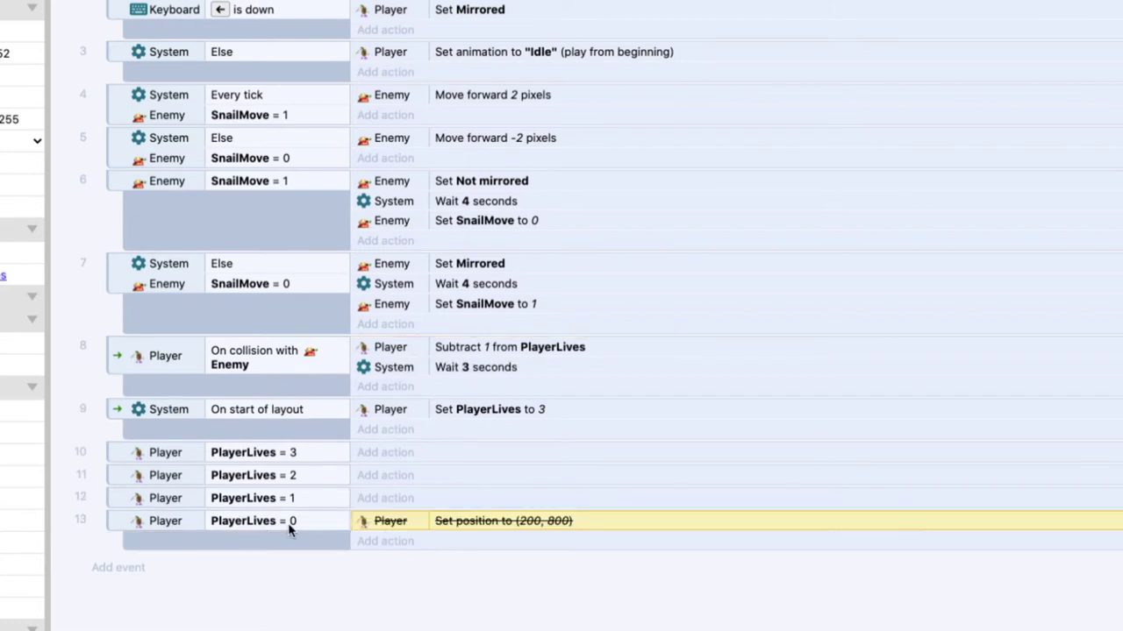
right_click(421, 523)
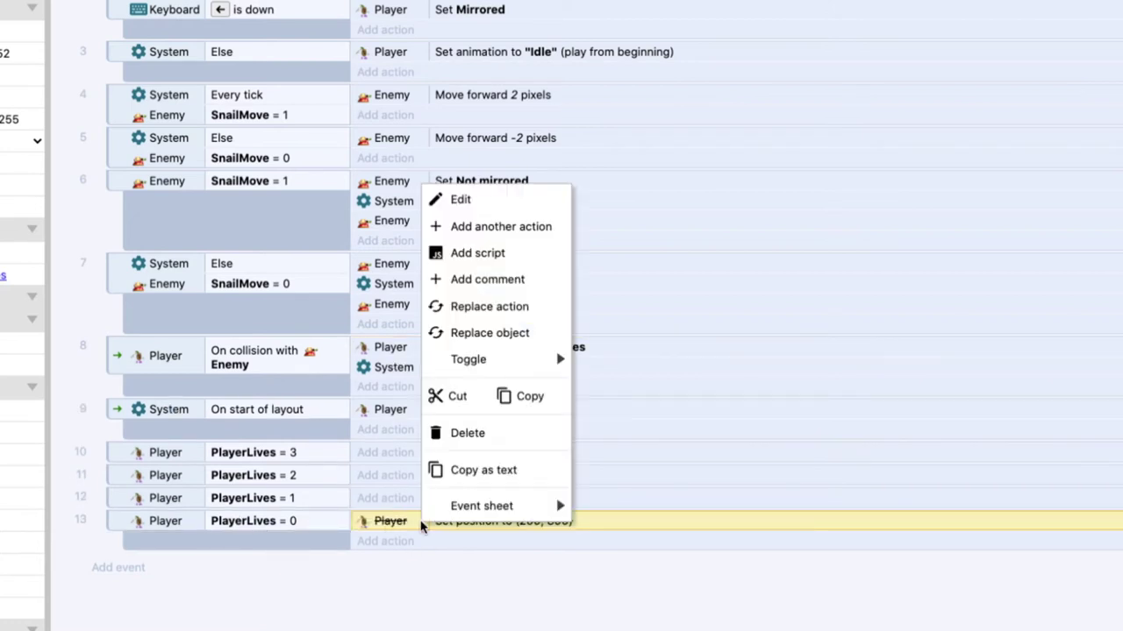
mouse_move(531, 361)
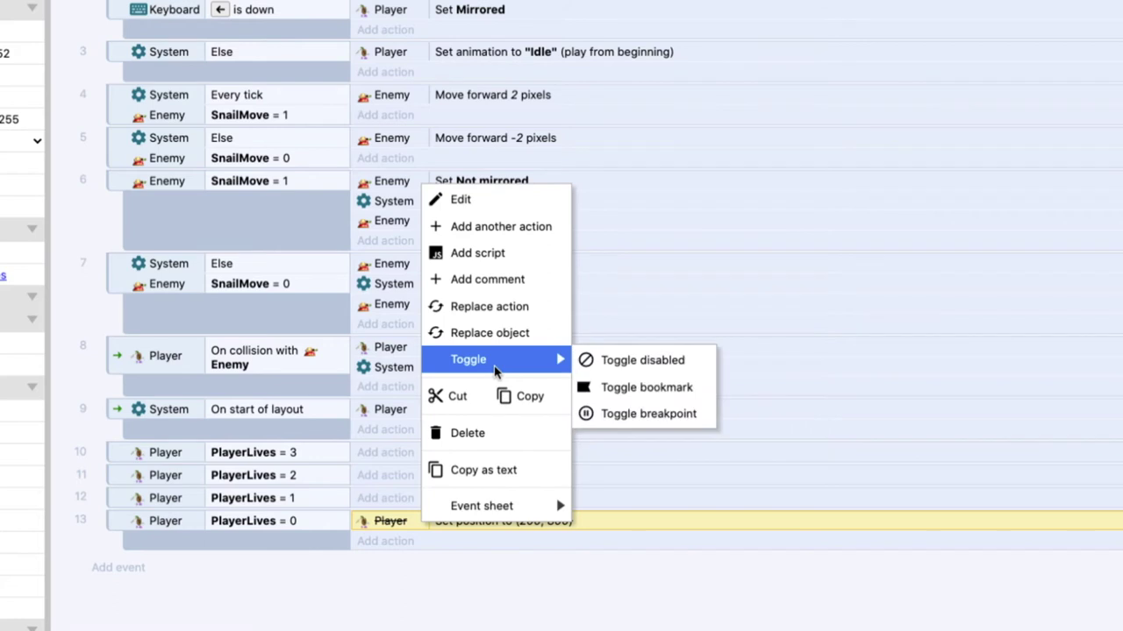
left_click(626, 366)
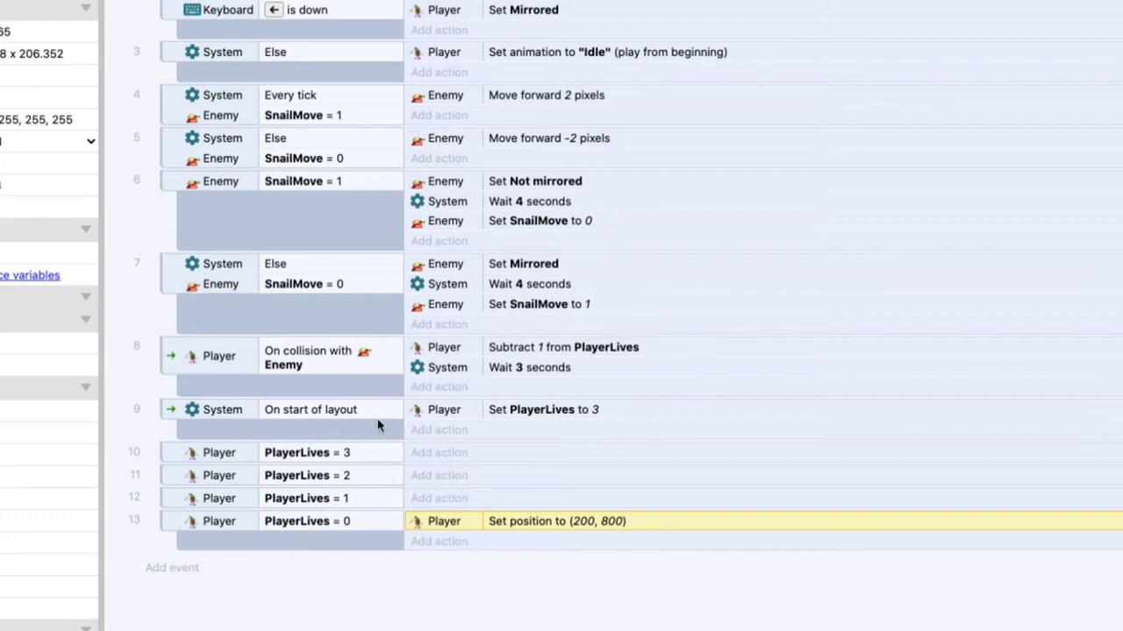
left_click(300, 414)
left_click(443, 411)
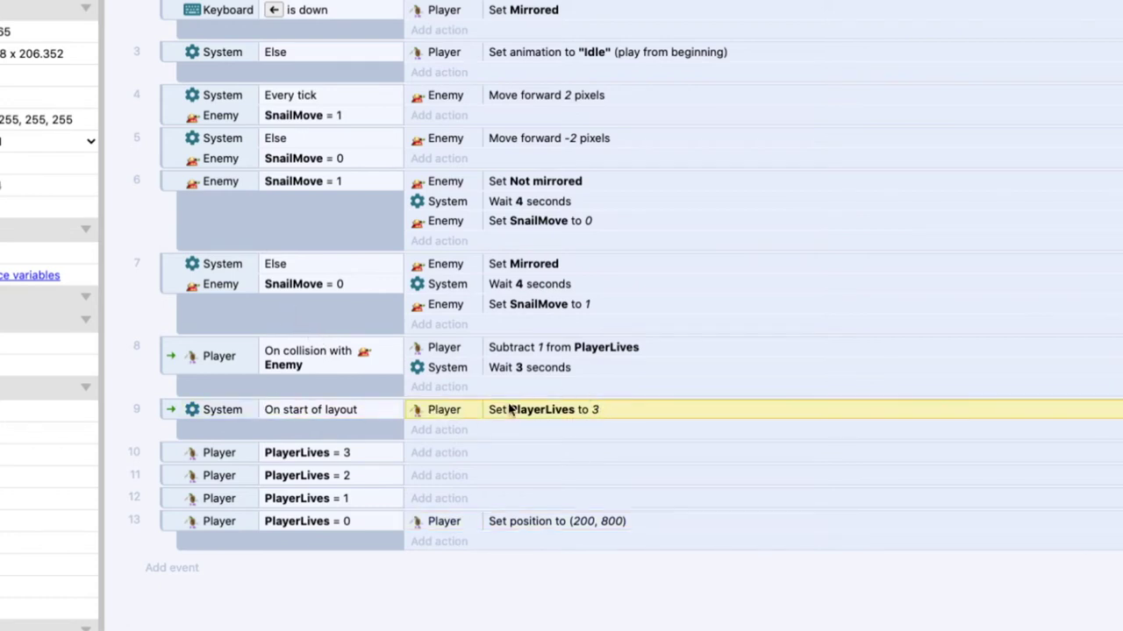
left_click(214, 358)
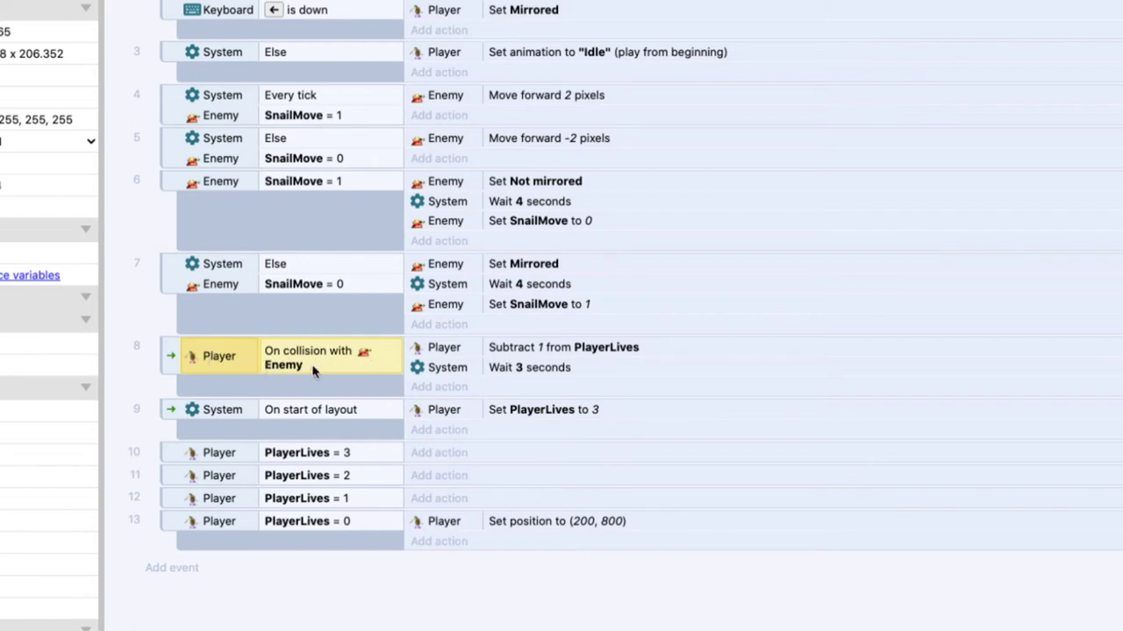
left_click(535, 349)
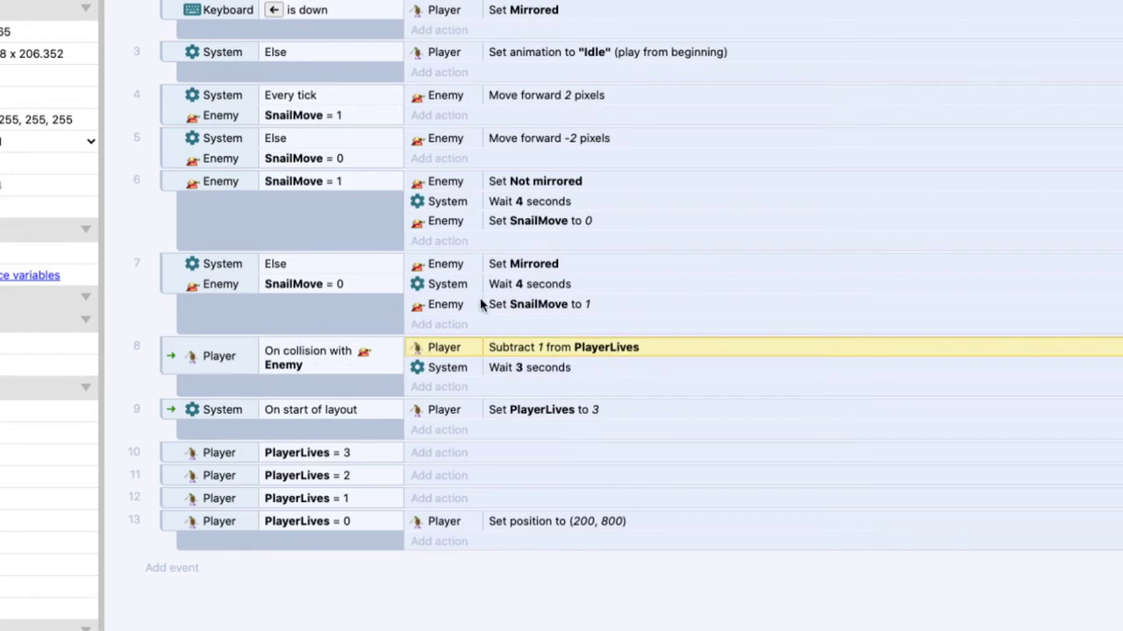
- Preview Layout 1, run the player into the snails to test the lives events, and close the preview to return to the editor
left_click(305, 523)
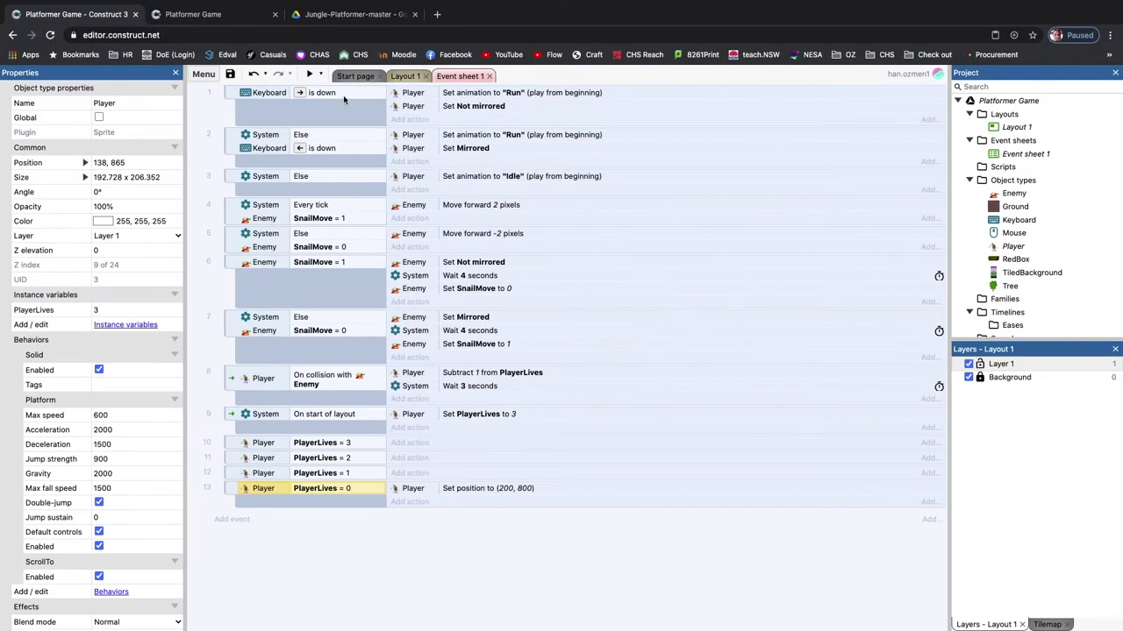
left_click(406, 76)
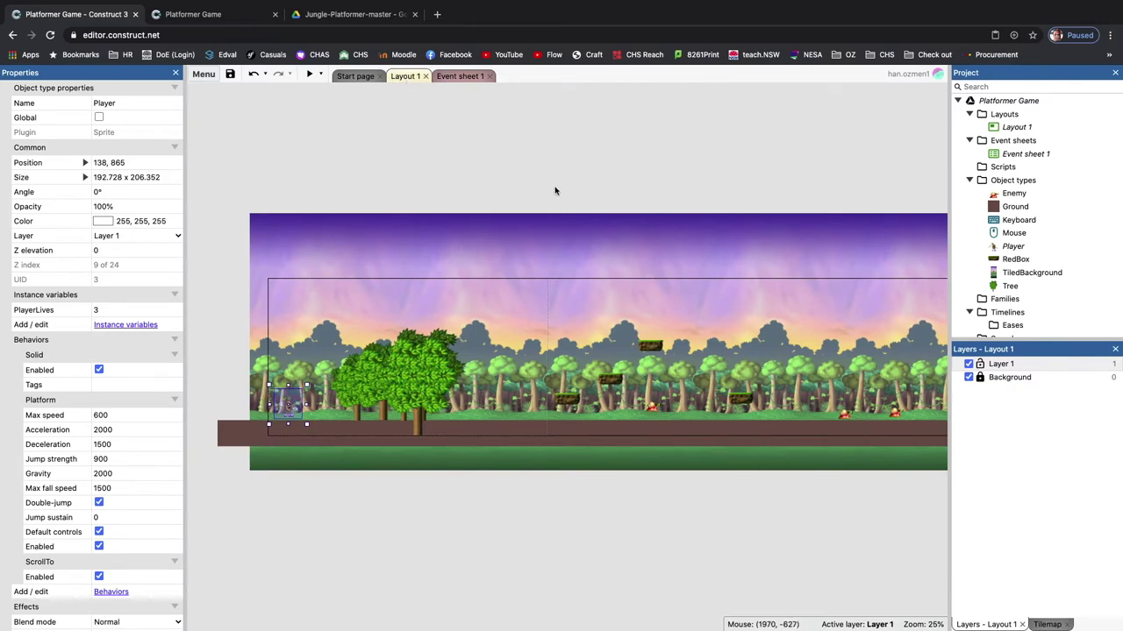
left_click(309, 76)
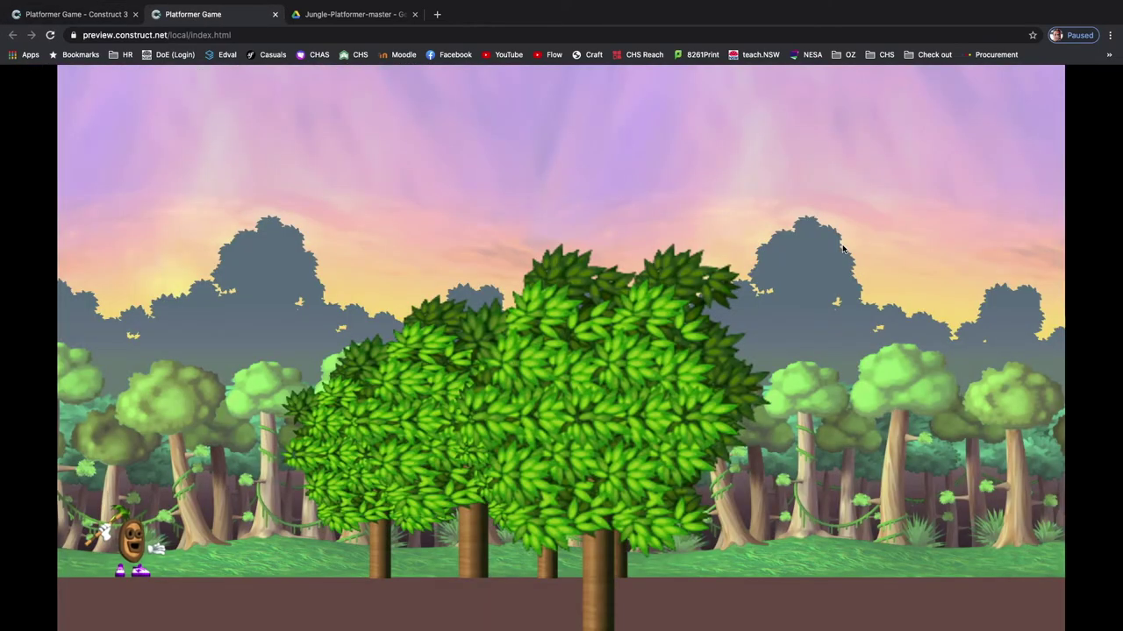
key("Right")
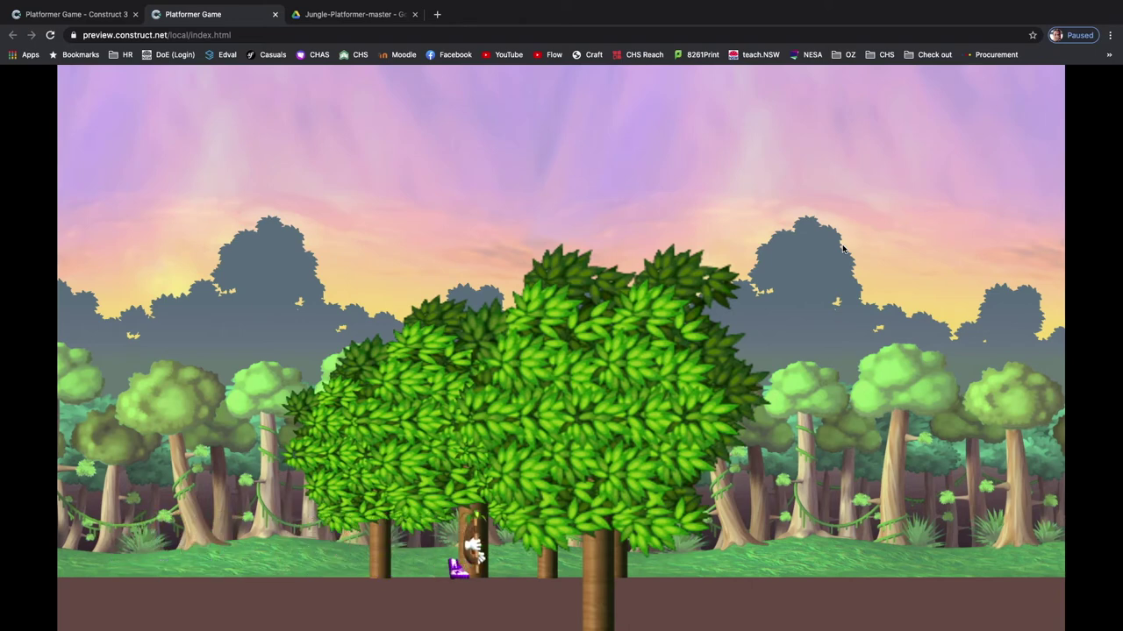
key("Up")
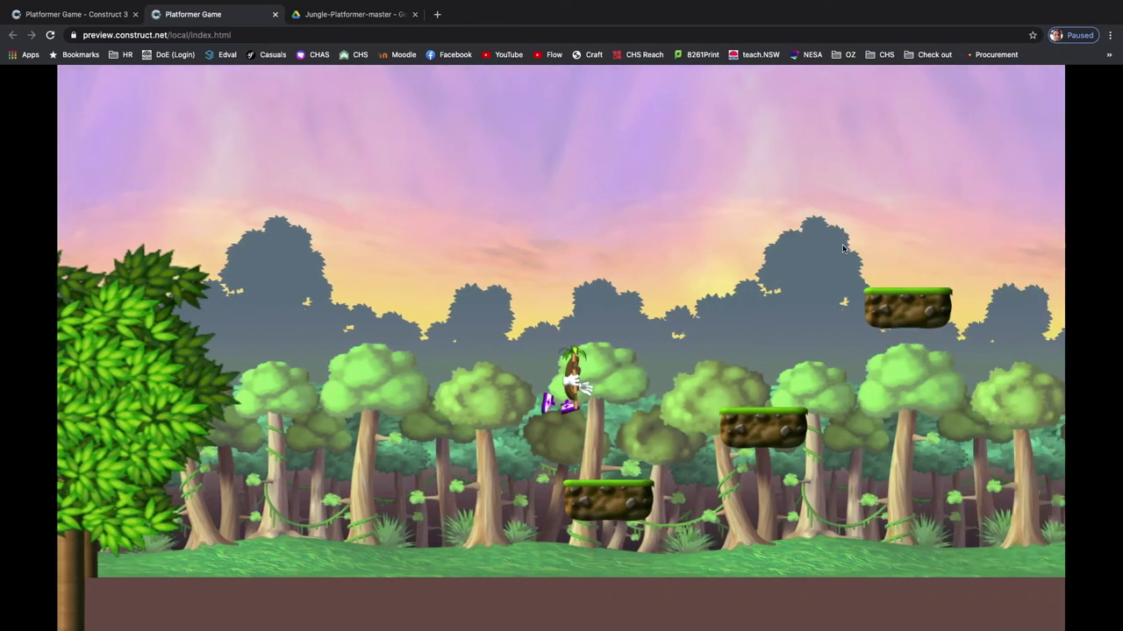
key("Right")
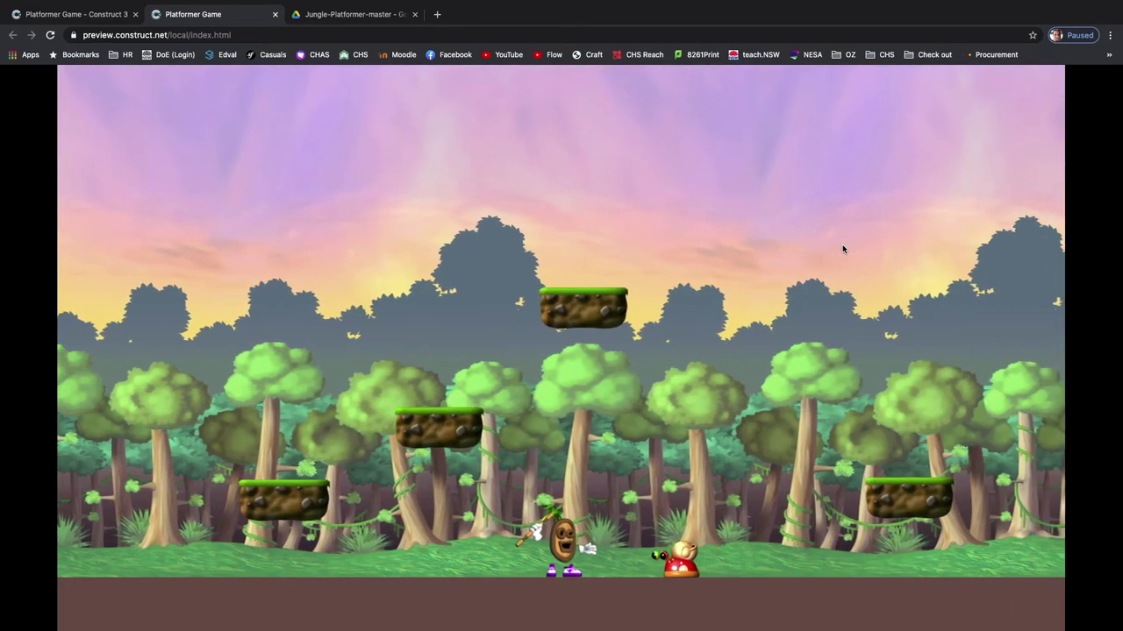
key("Right")
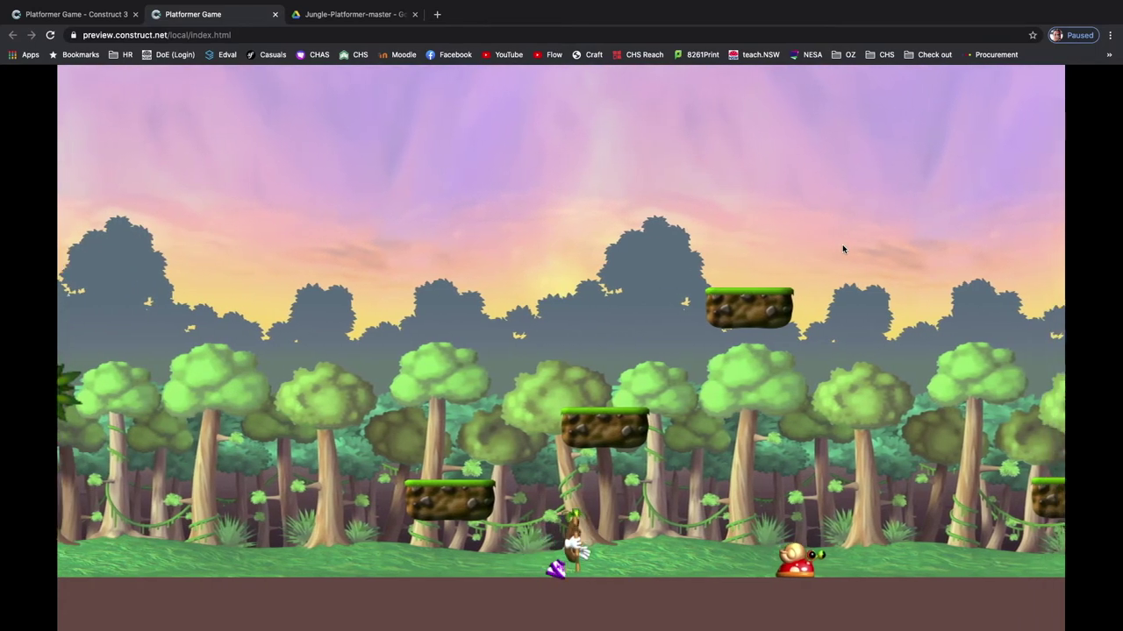
key("Up")
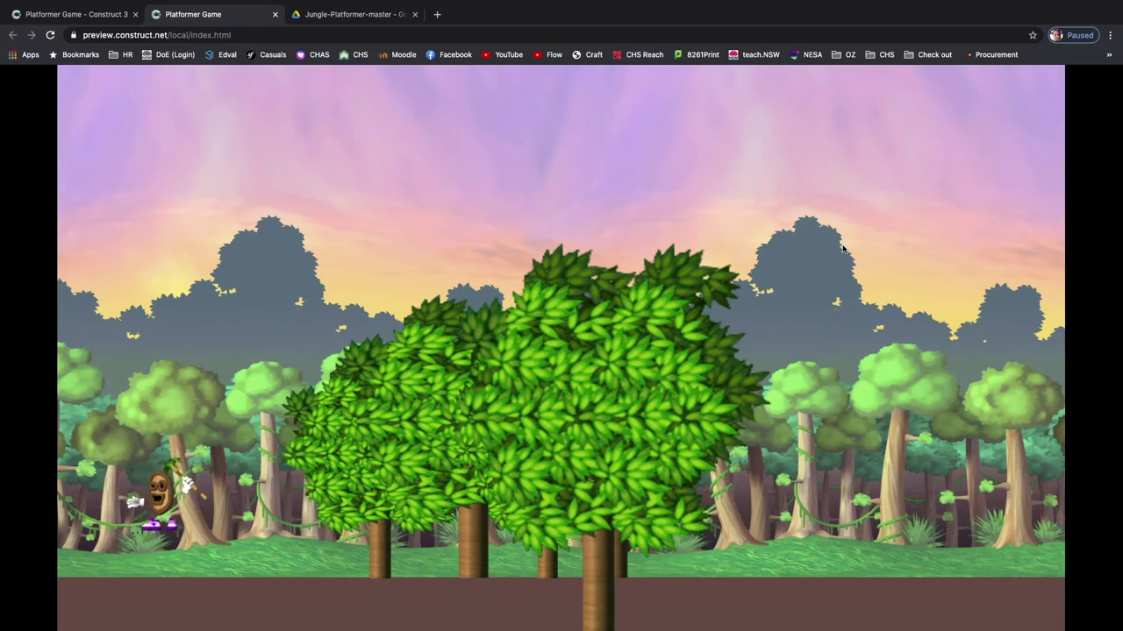
key("Left")
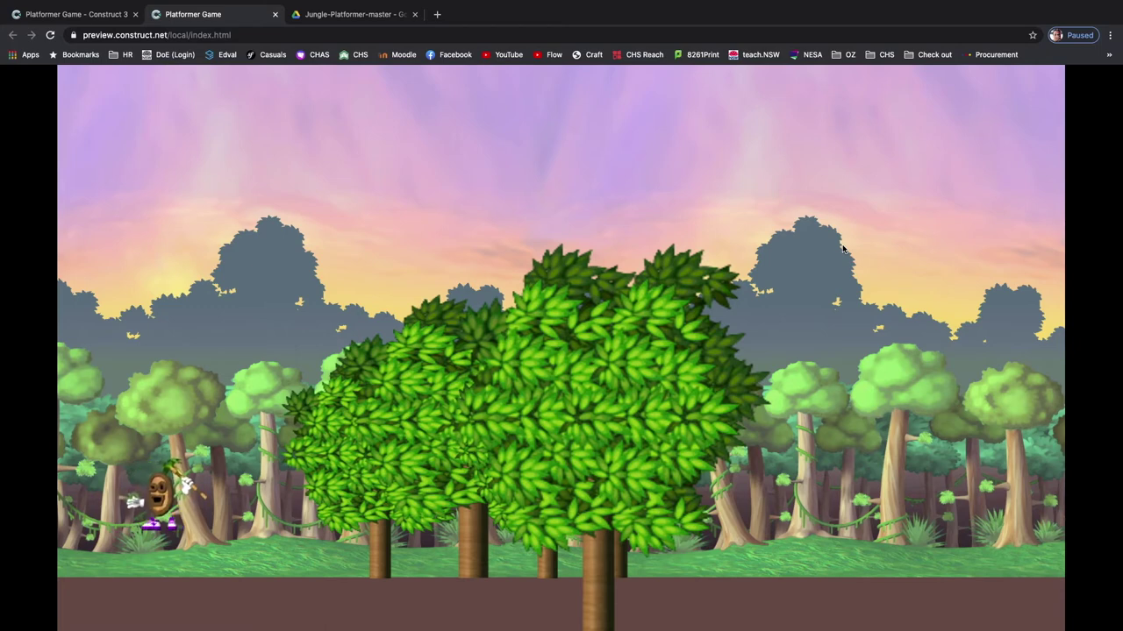
left_click(274, 14)
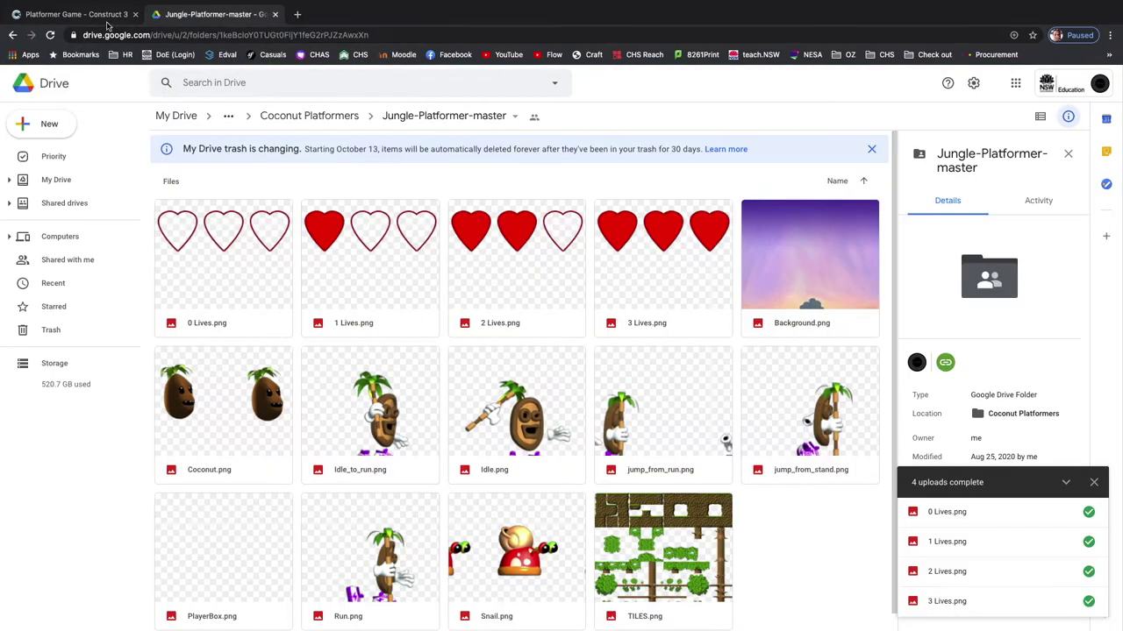
left_click(104, 14)
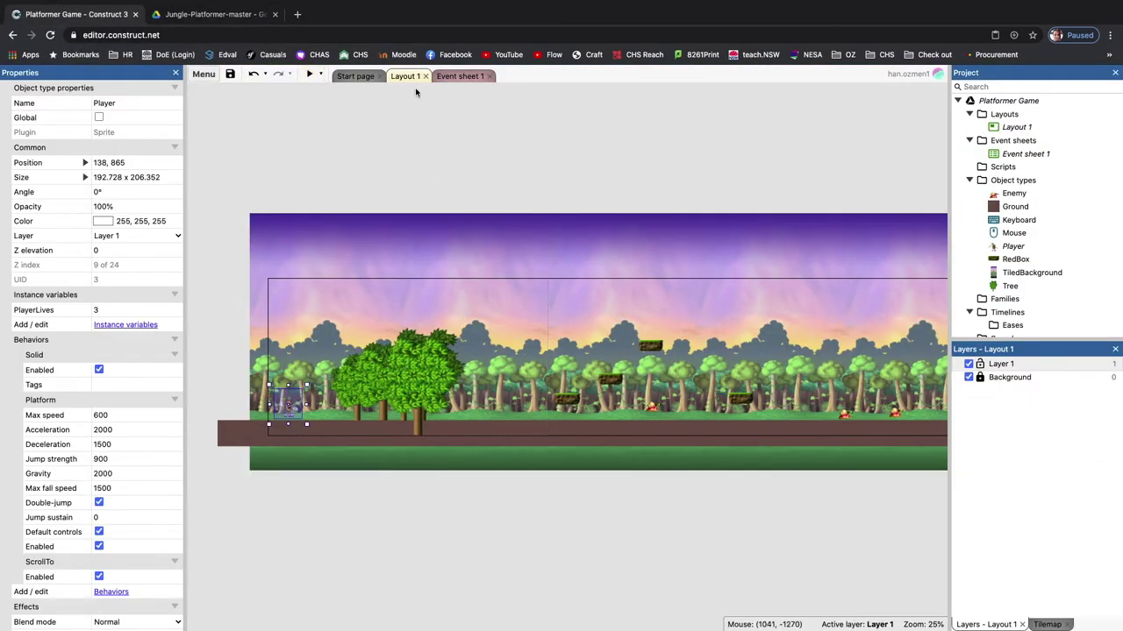
- In the event sheet, change the comparison of the PlayerLives = 0 condition to Less or equal
left_click(460, 77)
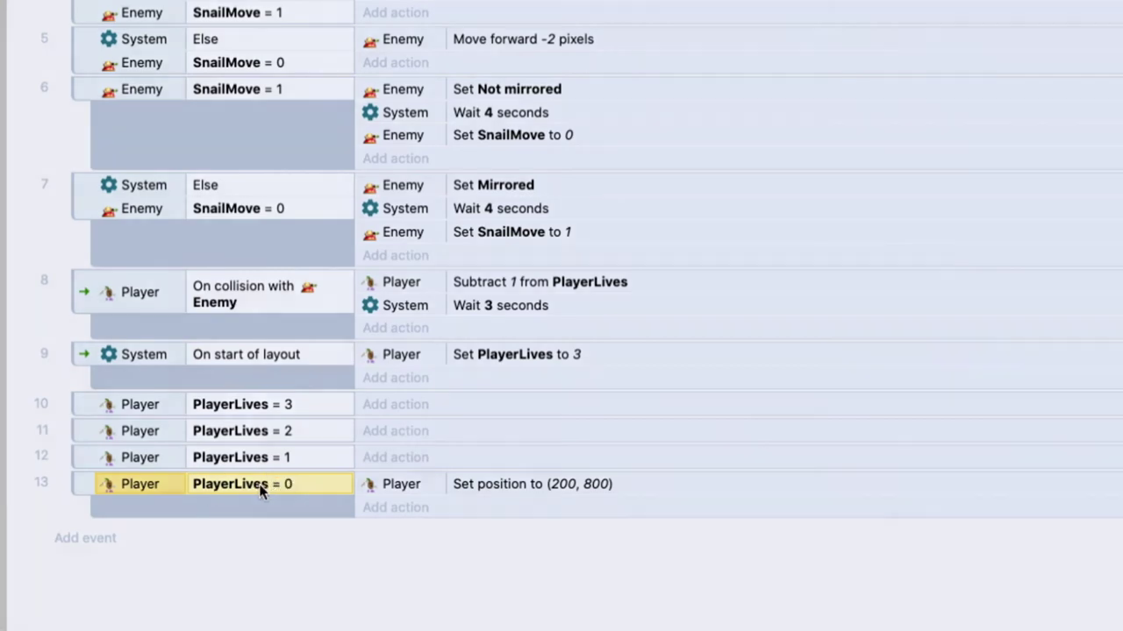
double_click(260, 488)
left_click(589, 206)
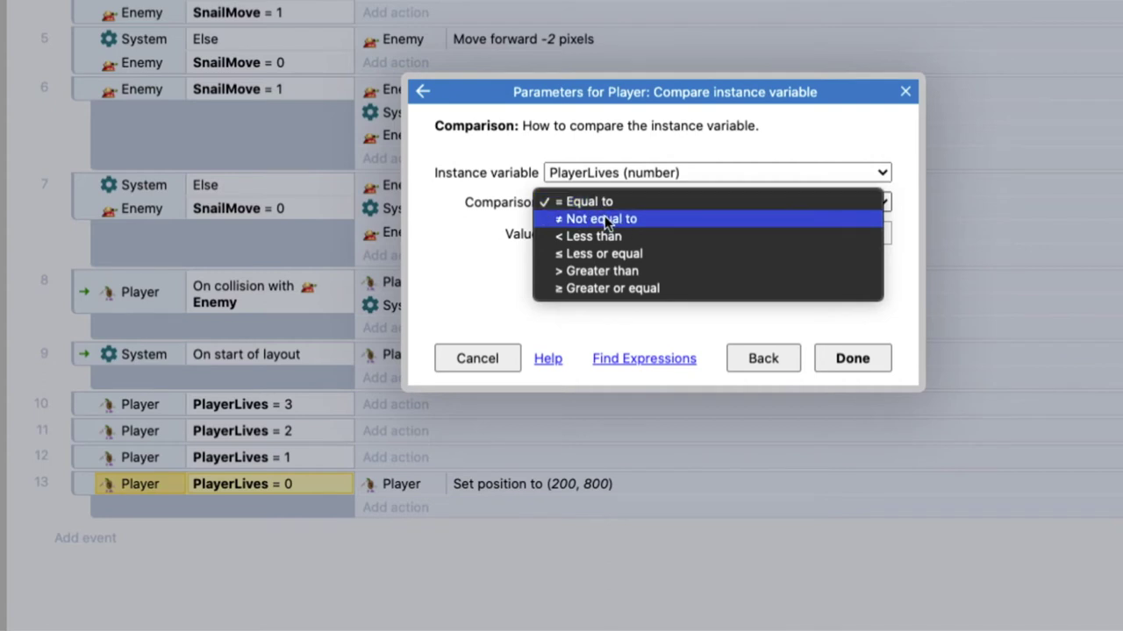
left_click(617, 255)
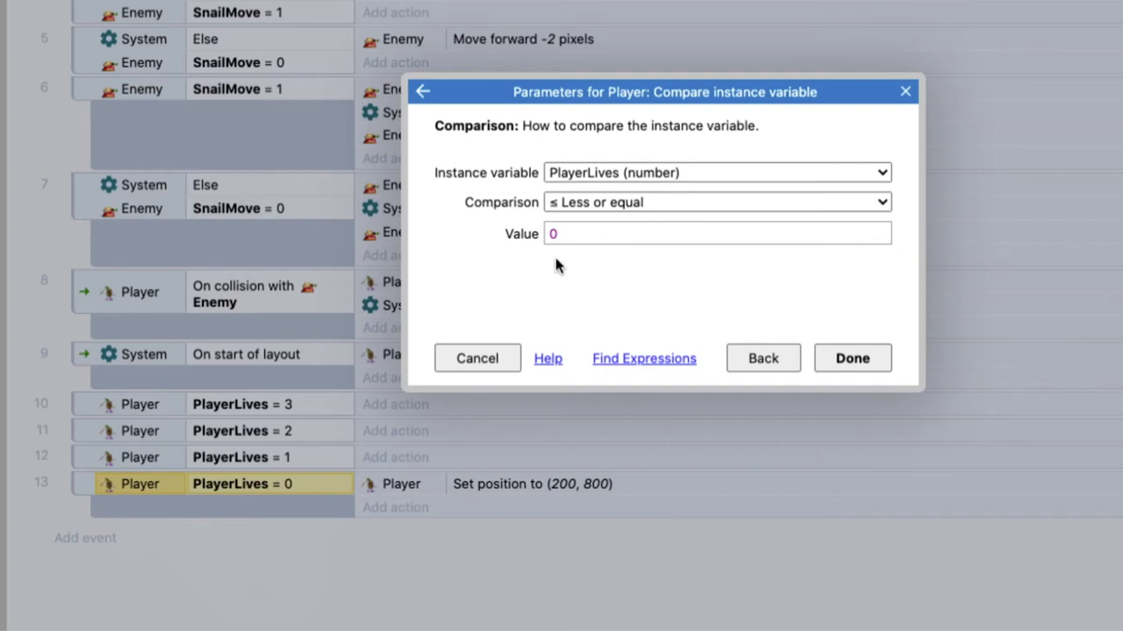
left_click(851, 359)
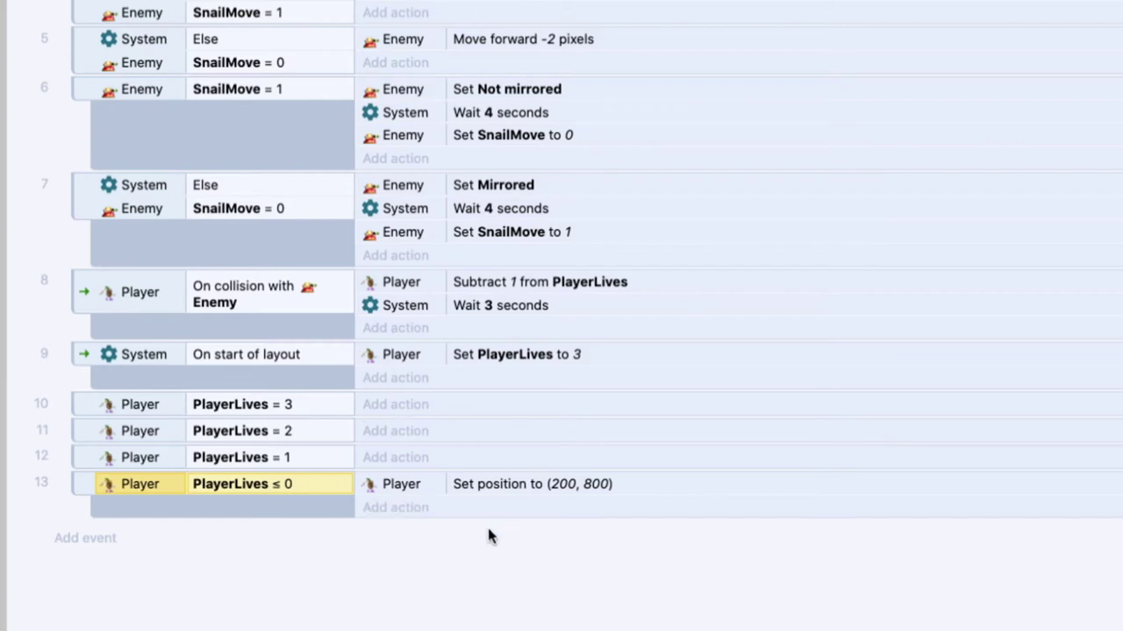
- Add a Player Set value action to the PlayerLives ≤ 0 event that sets PlayerLives to 3
left_click(418, 489)
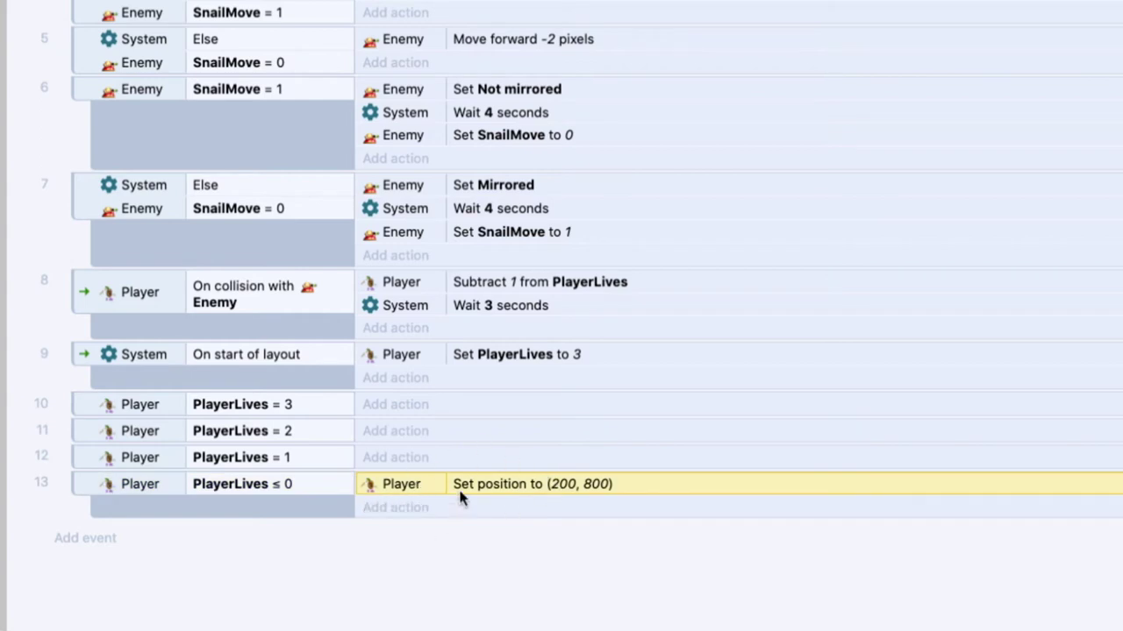
left_click(389, 507)
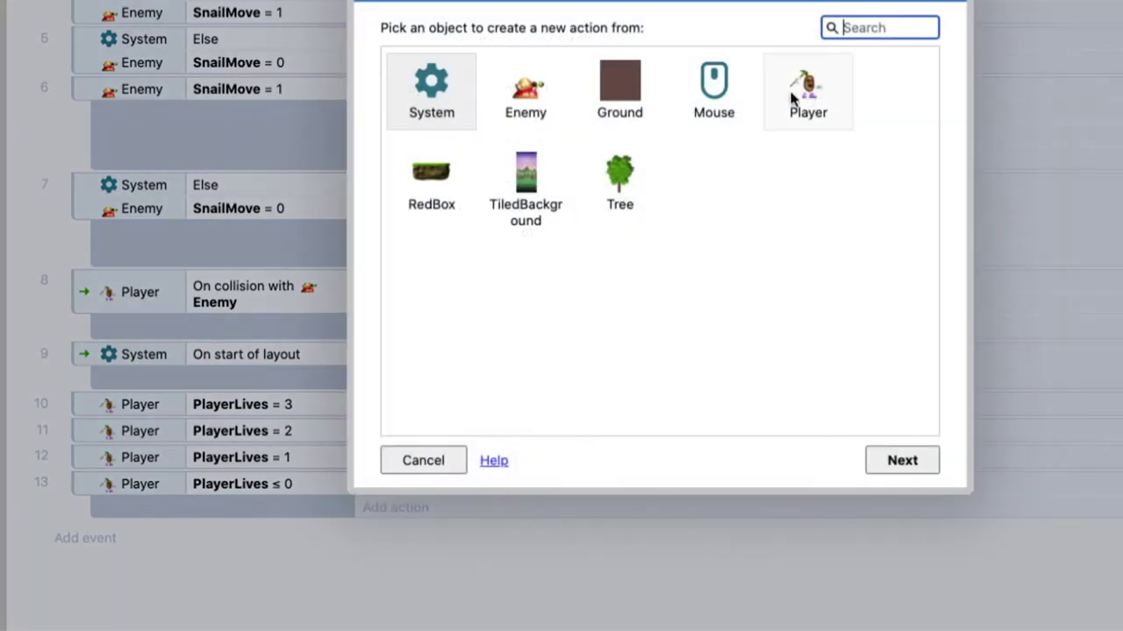
double_click(820, 88)
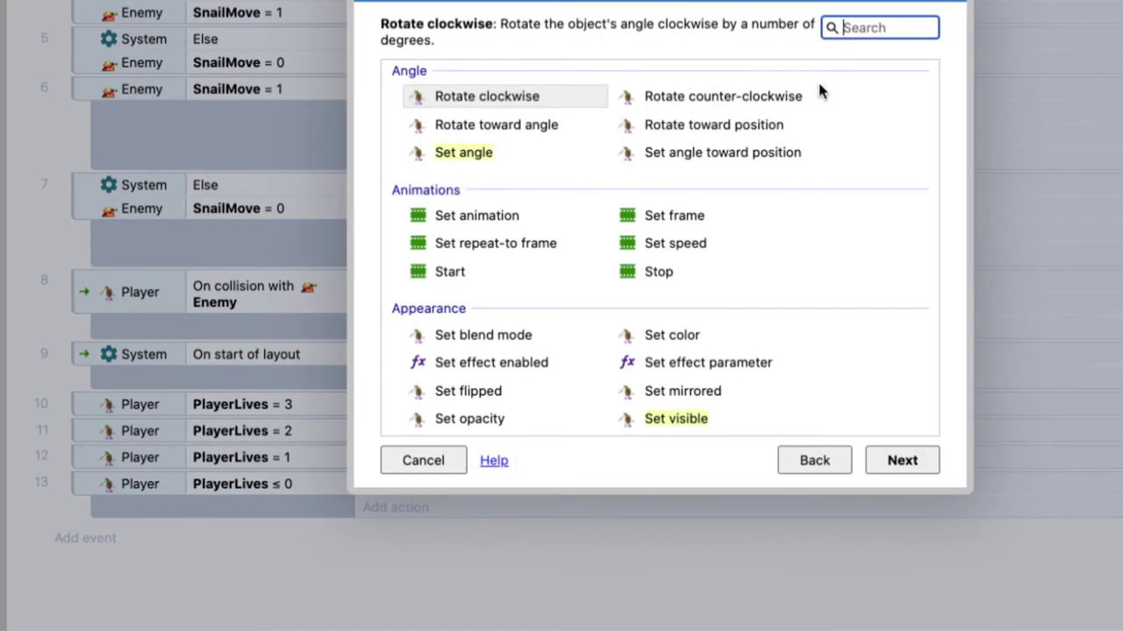
type("var")
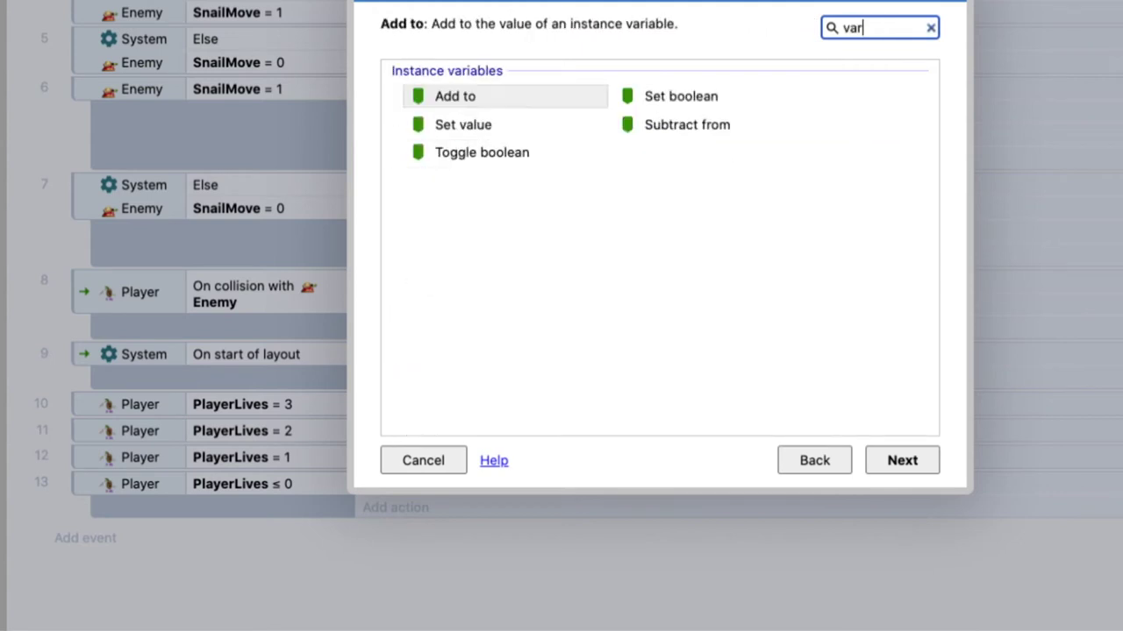
left_click(477, 126)
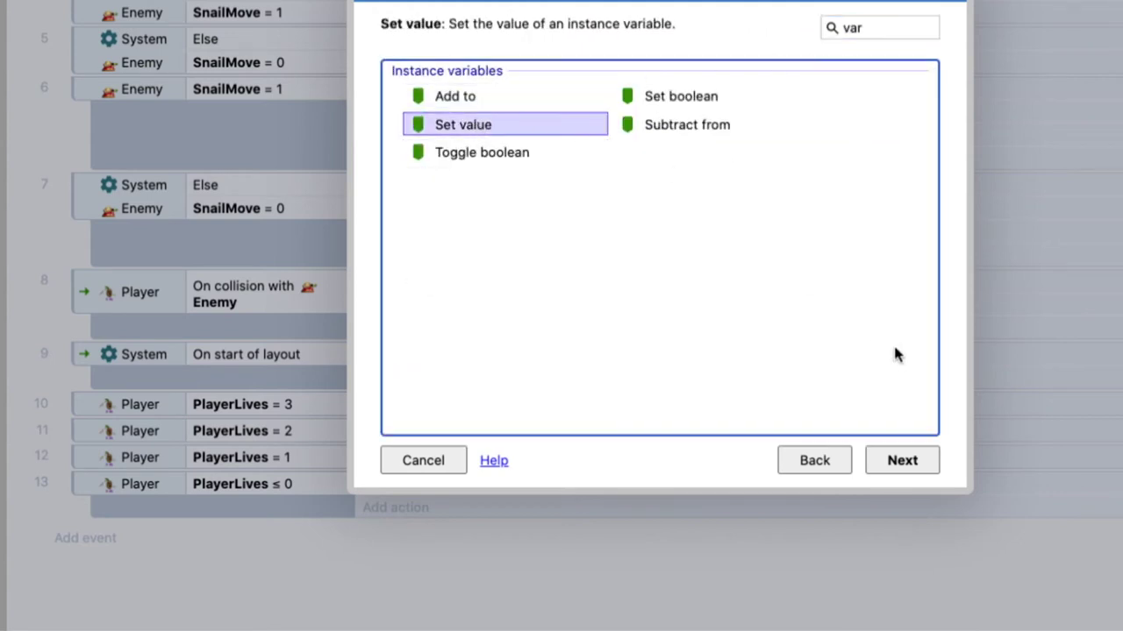
left_click(896, 462)
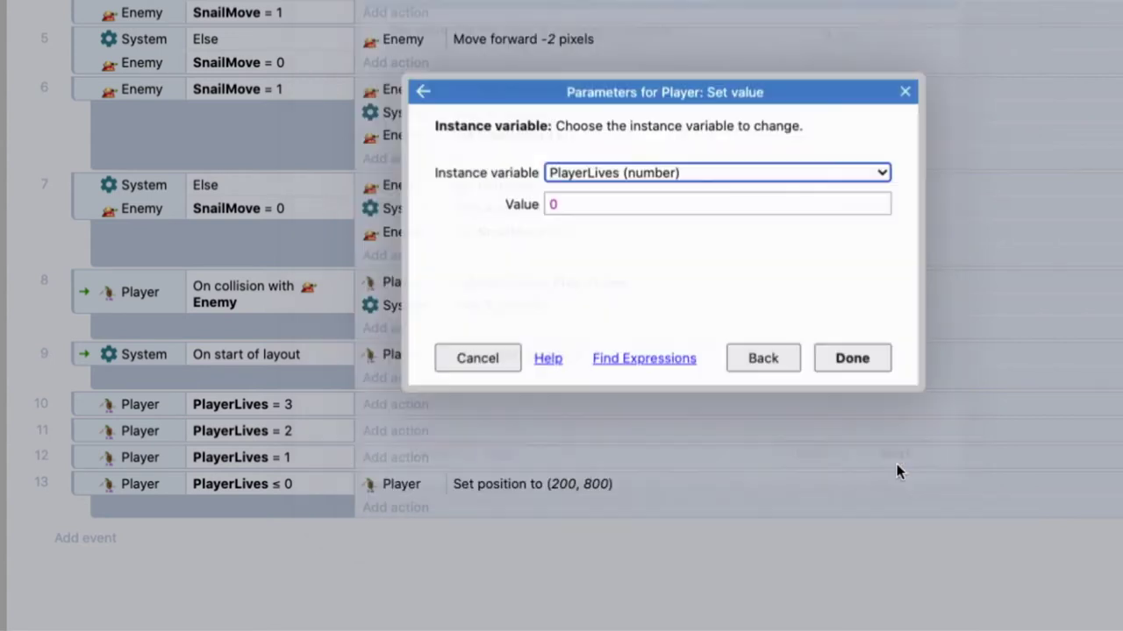
left_click(574, 203)
type("3")
left_click(841, 361)
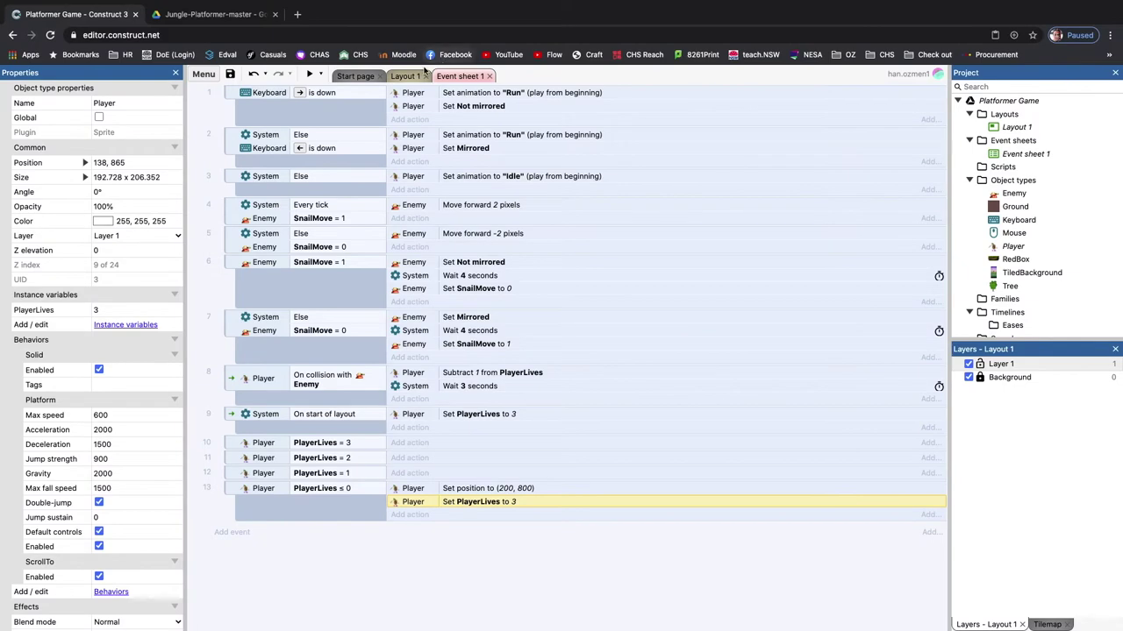
- Preview the game again and repeatedly run and jump the player into the snails to test losing lives, respawning and the lives reset
left_click(309, 74)
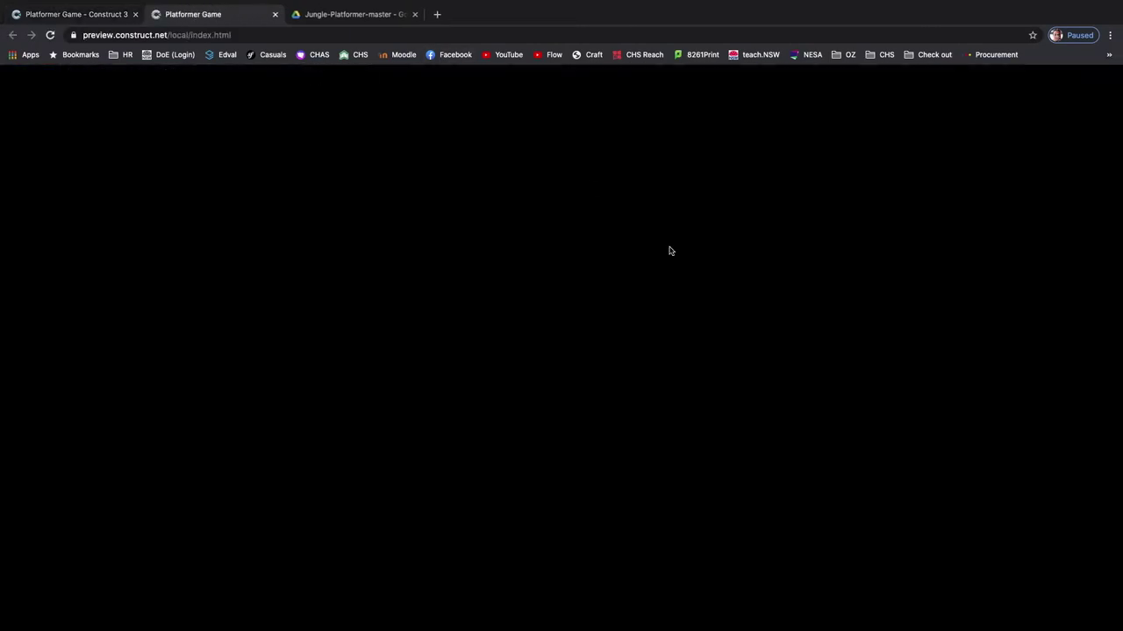
key("Right")
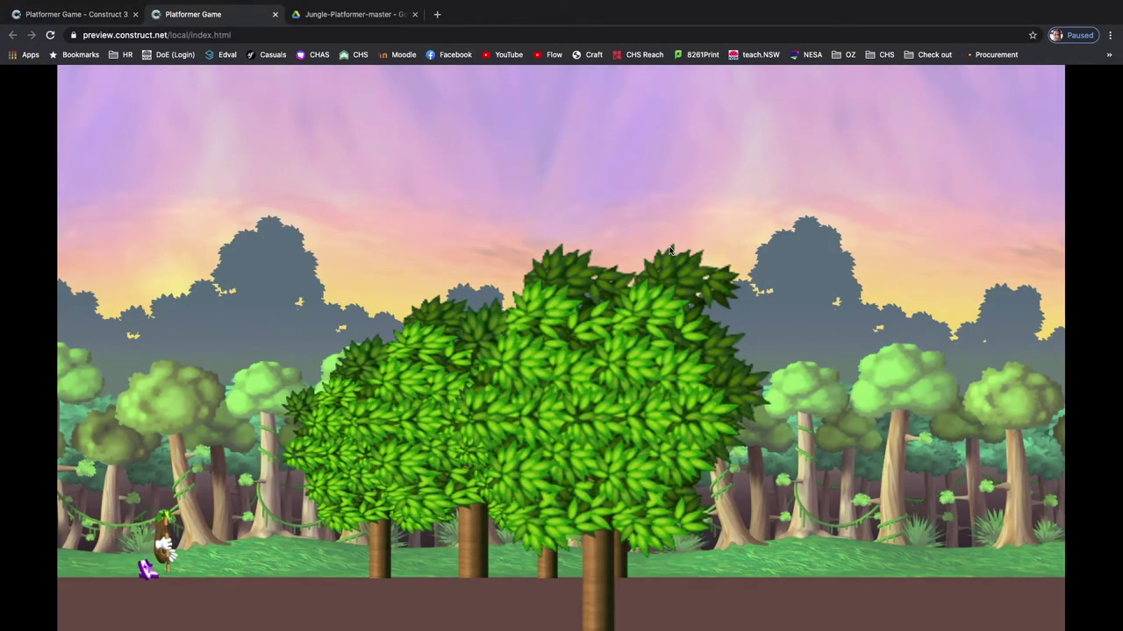
key("Right")
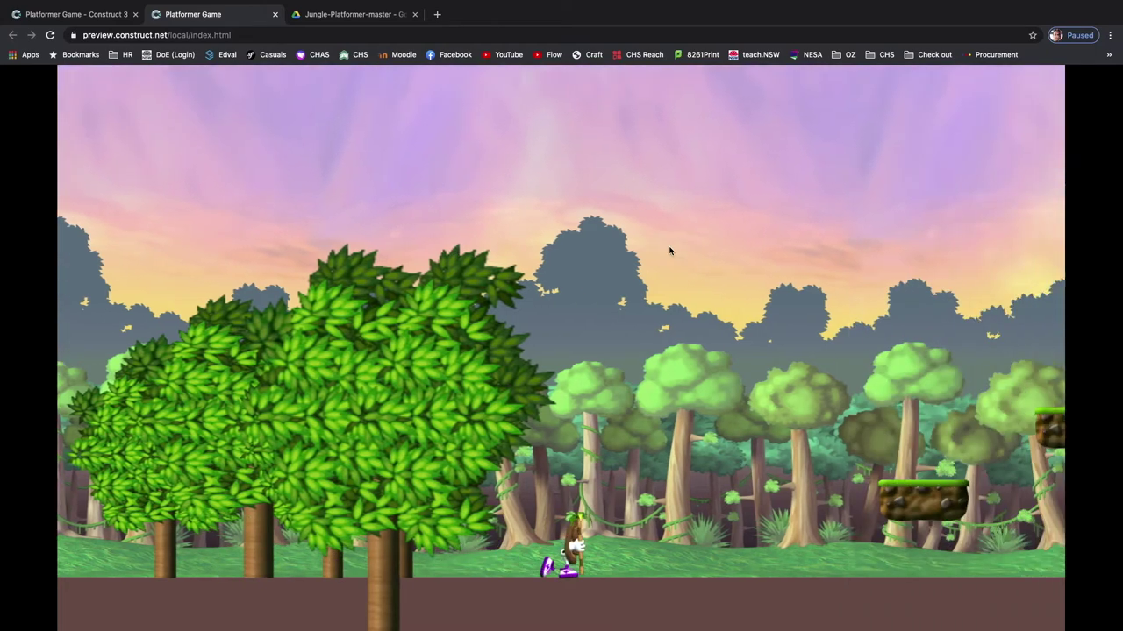
key("Right")
key("Up")
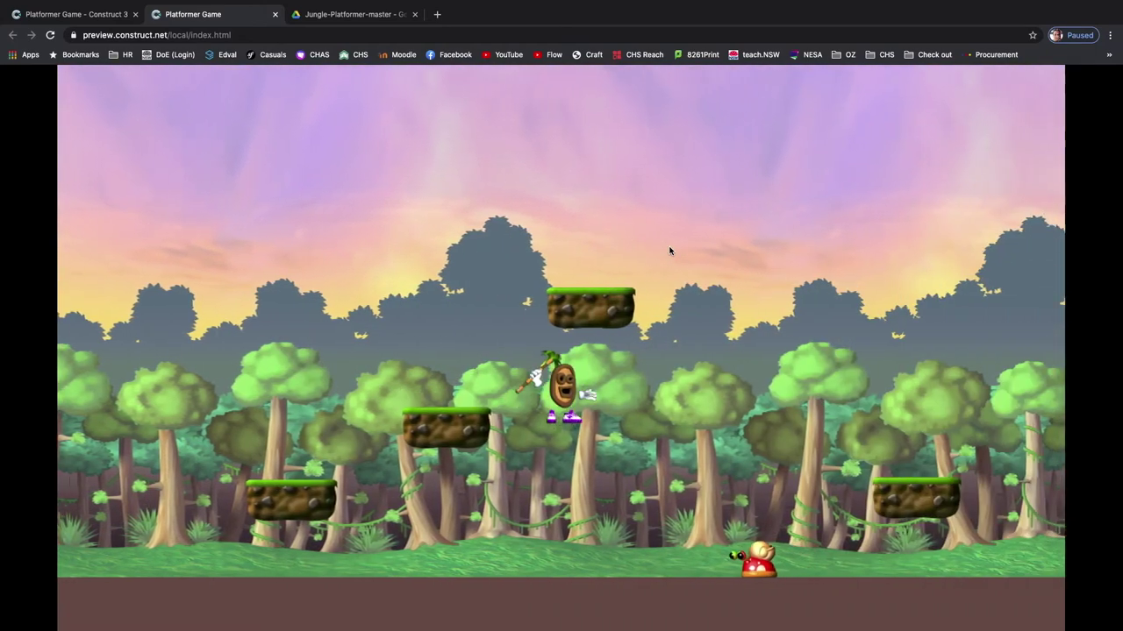
key("Right")
key("Up")
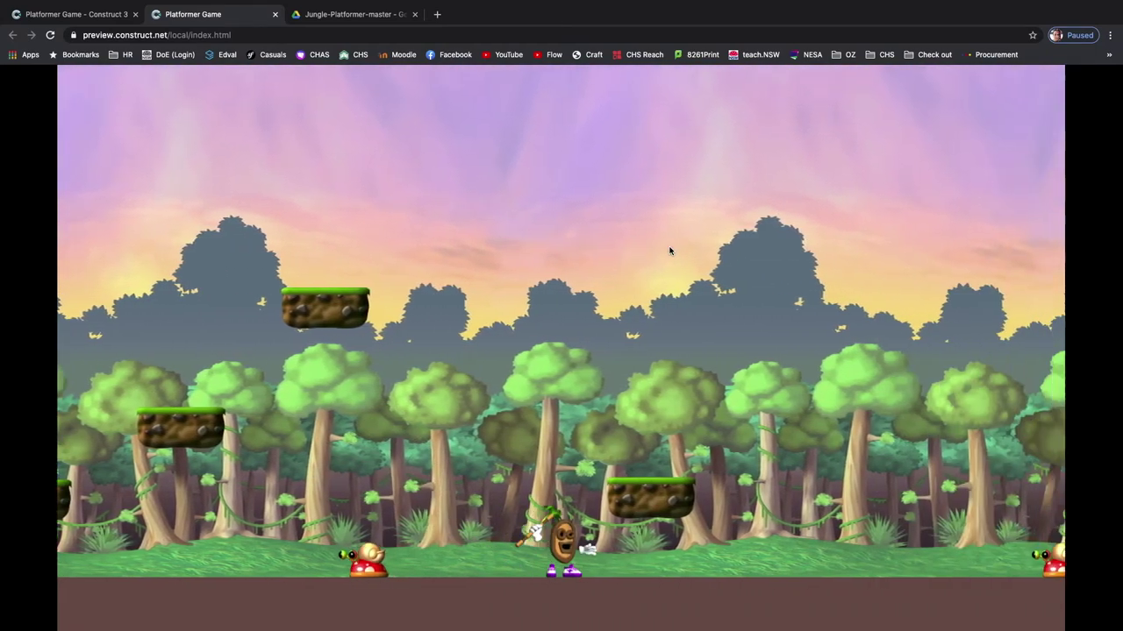
key("Right")
key("Up")
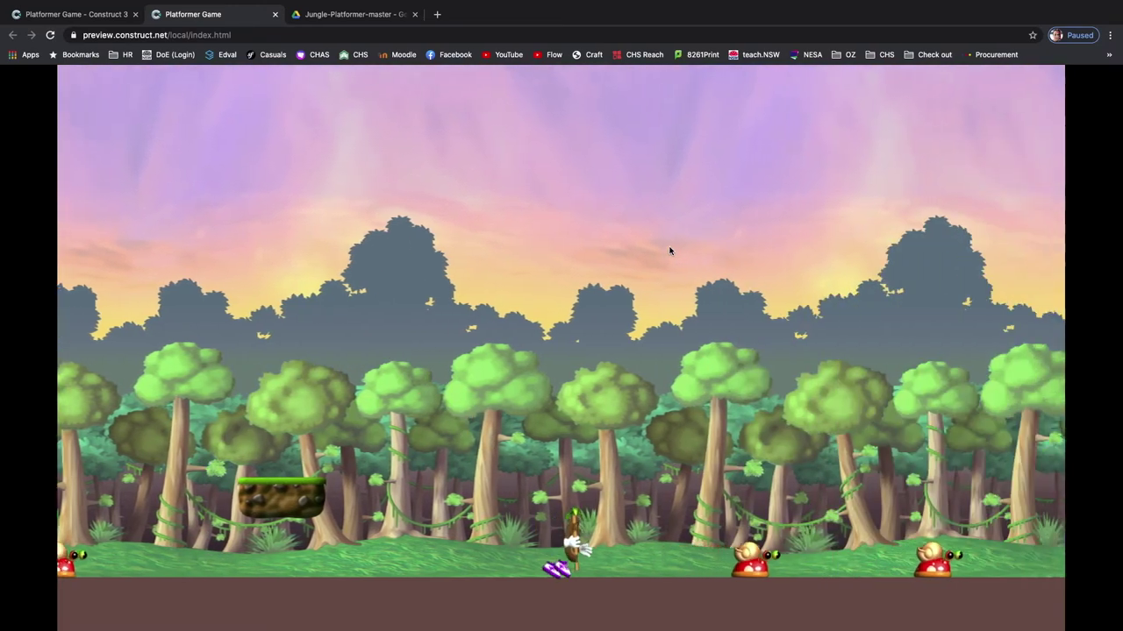
key("Up")
key("Right")
key("Up")
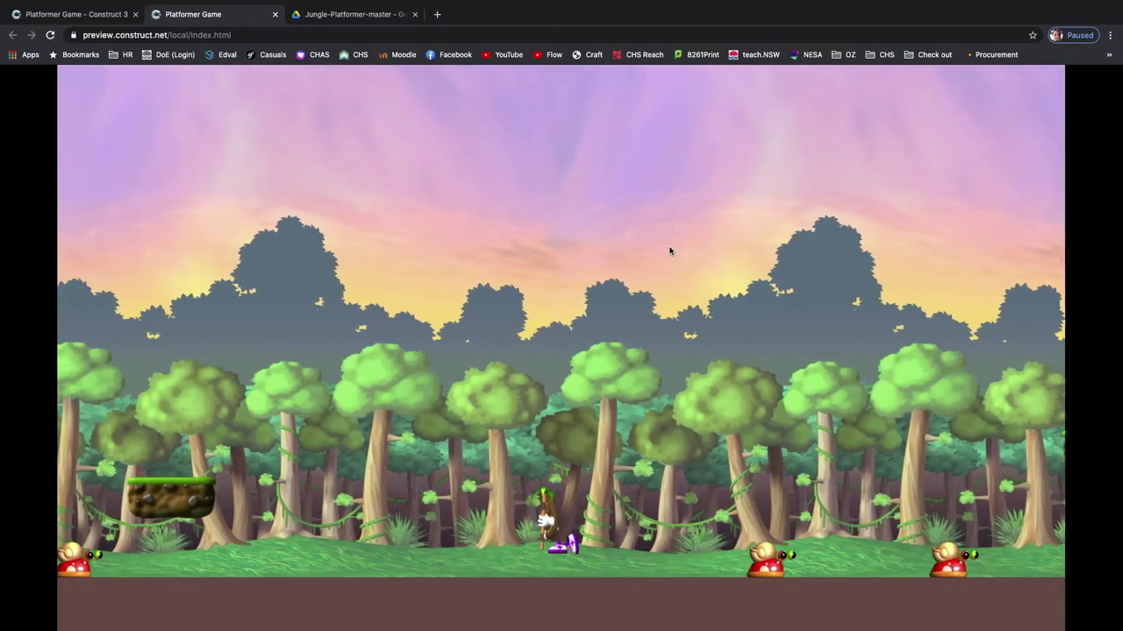
key("Up")
key("Left")
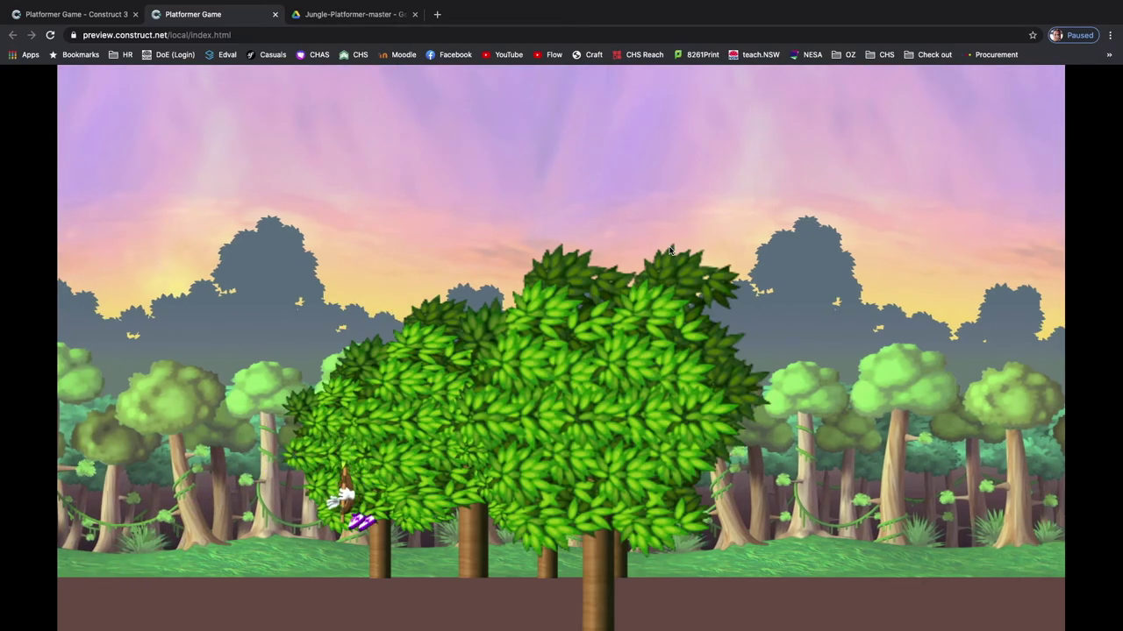
key("Right")
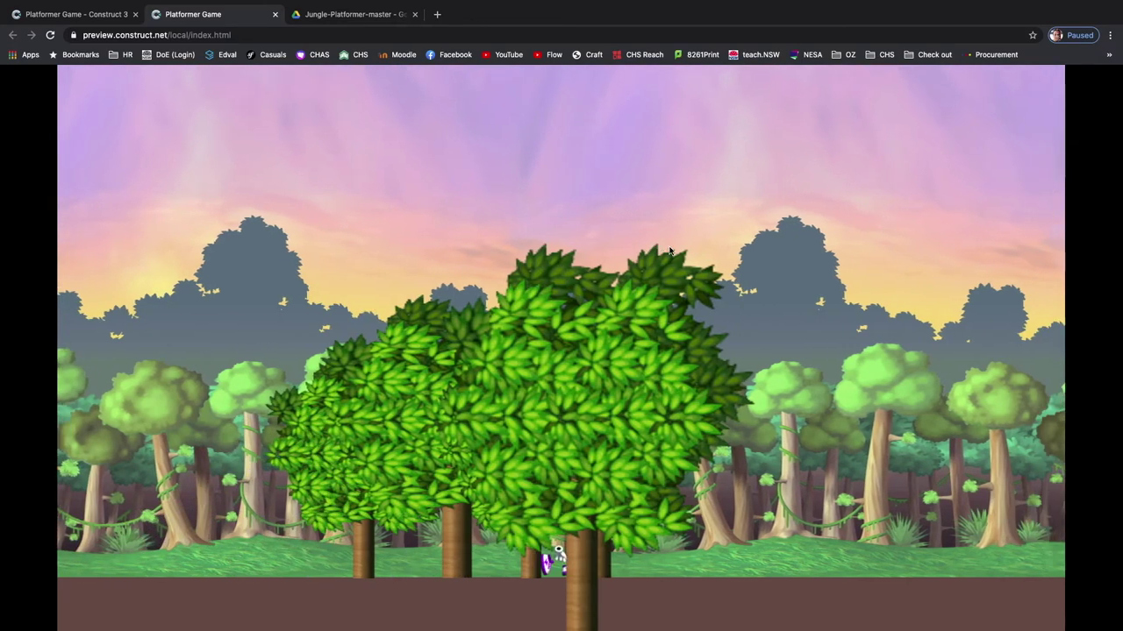
key("Up")
key("Right")
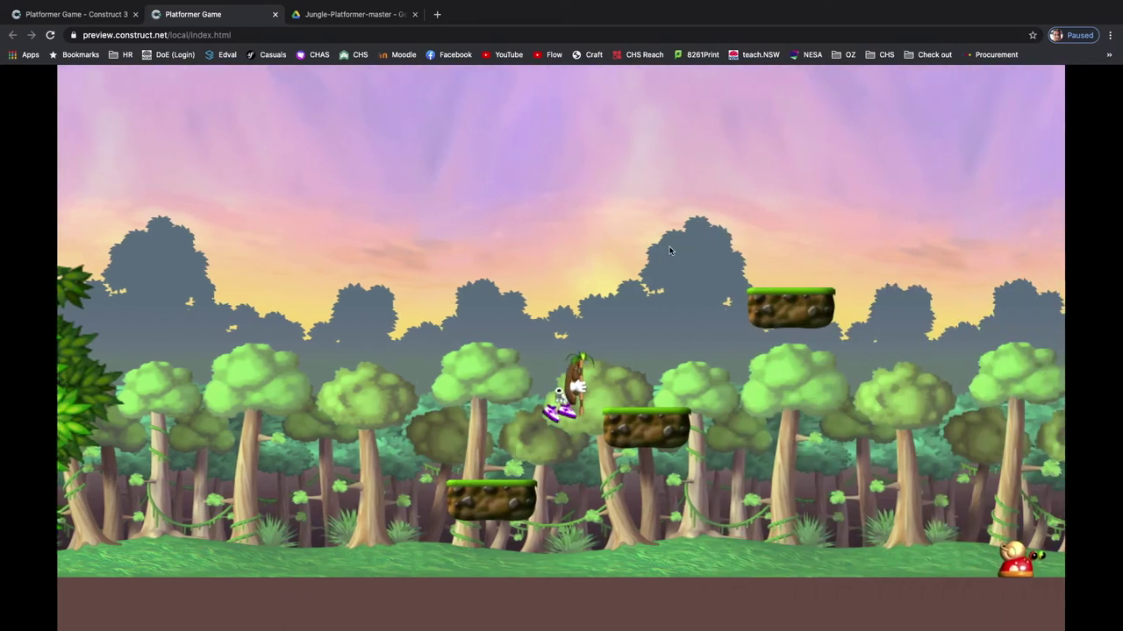
key("Up")
key("Left")
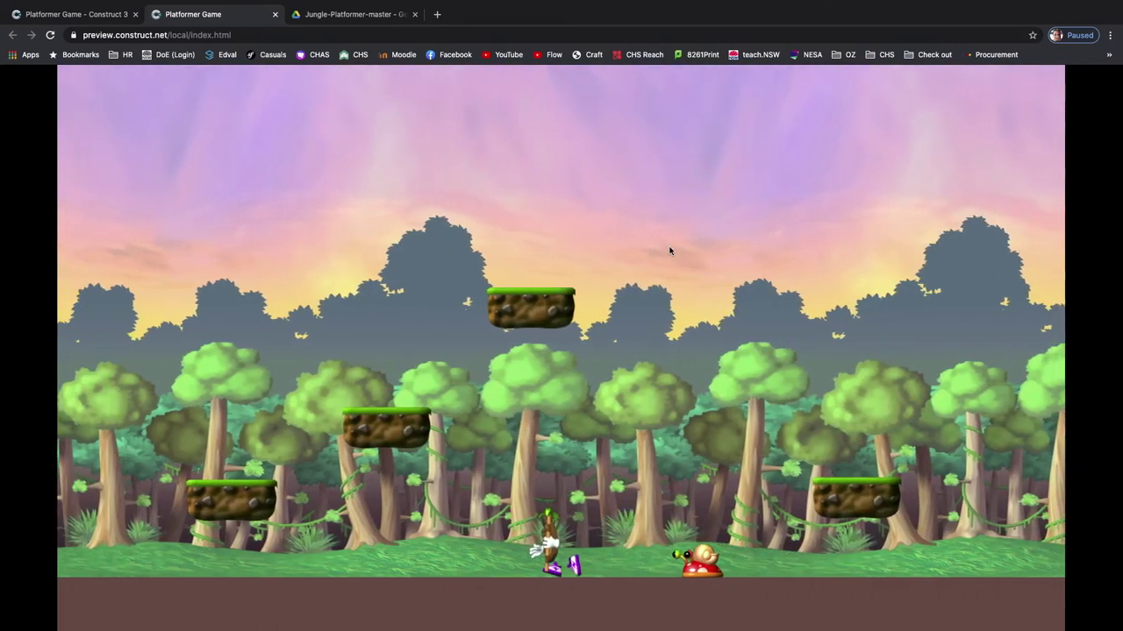
key("Right")
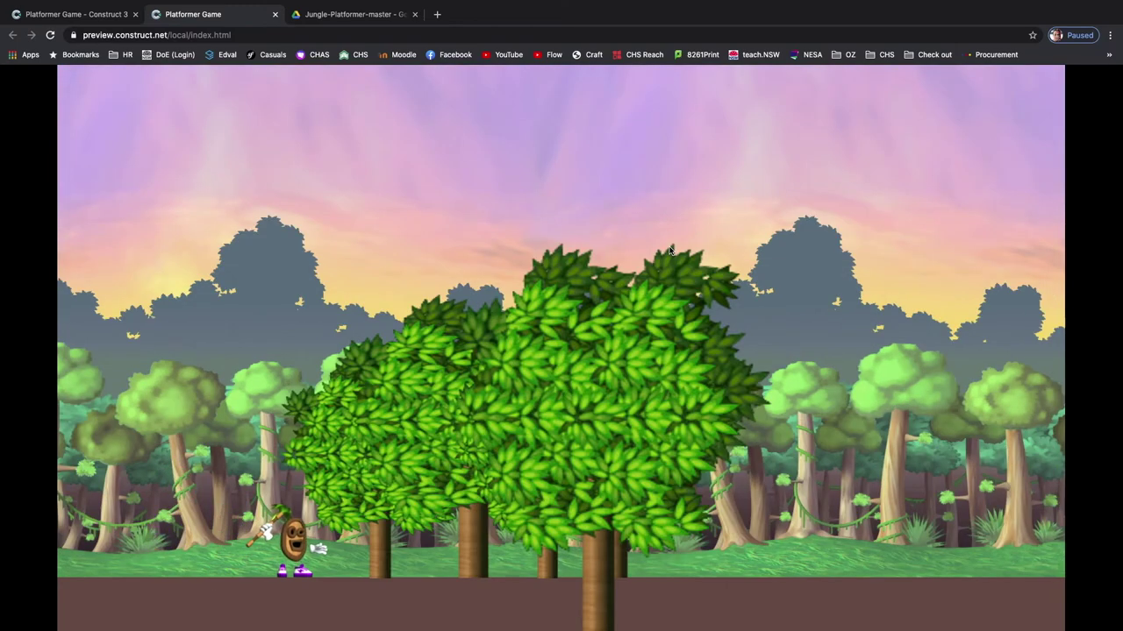
key("Right")
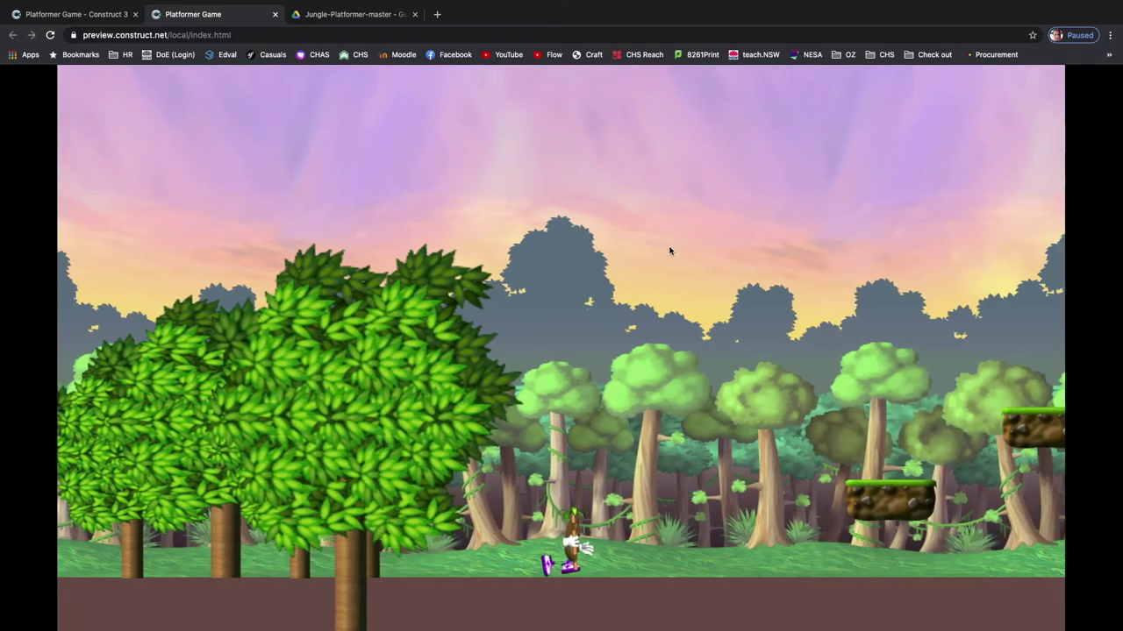
key("Up")
key("Right")
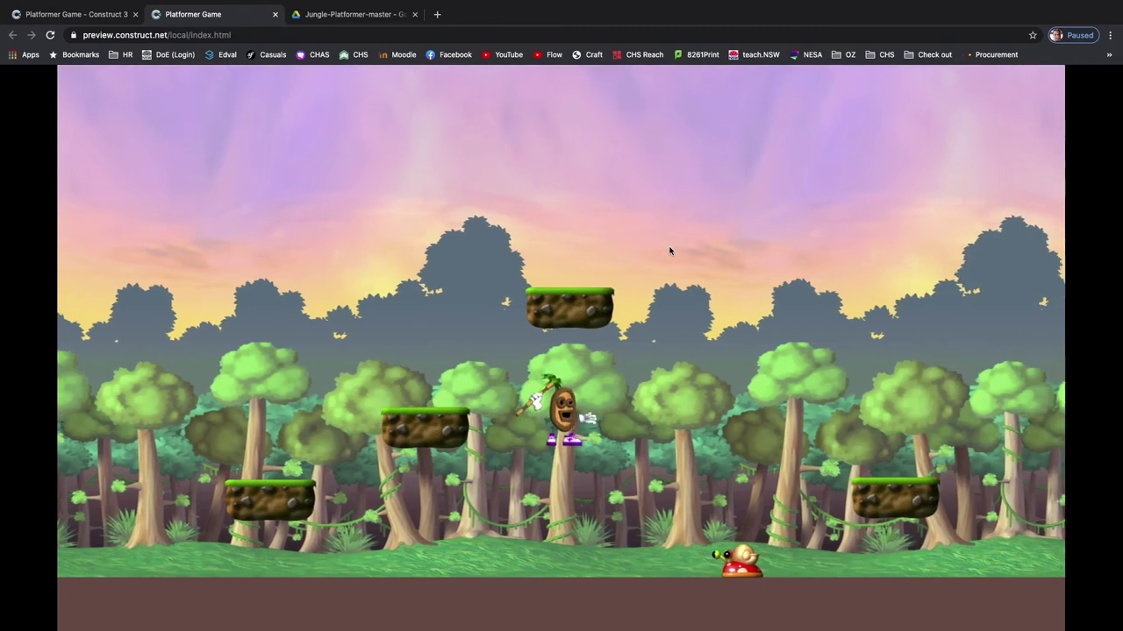
key("Left")
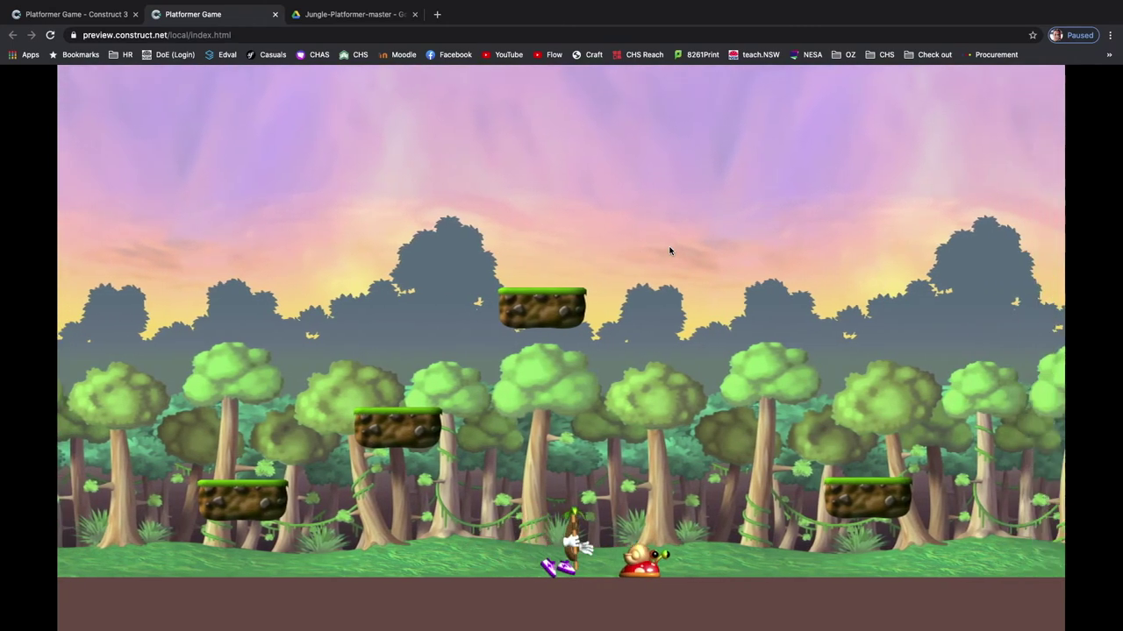
key("Right")
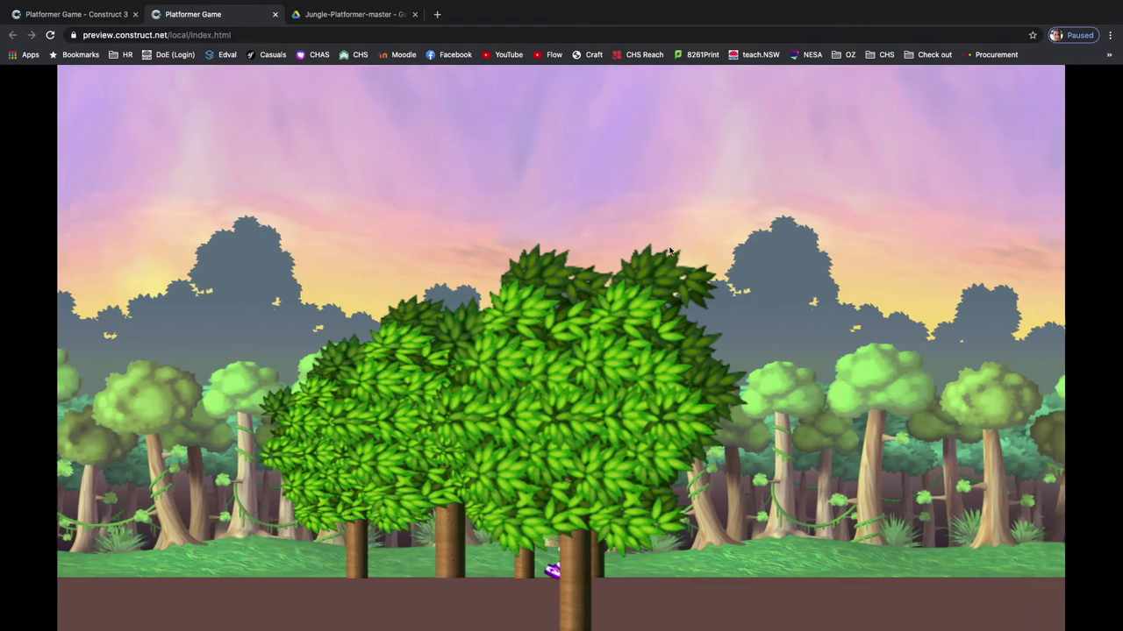
key("Up")
key("Right")
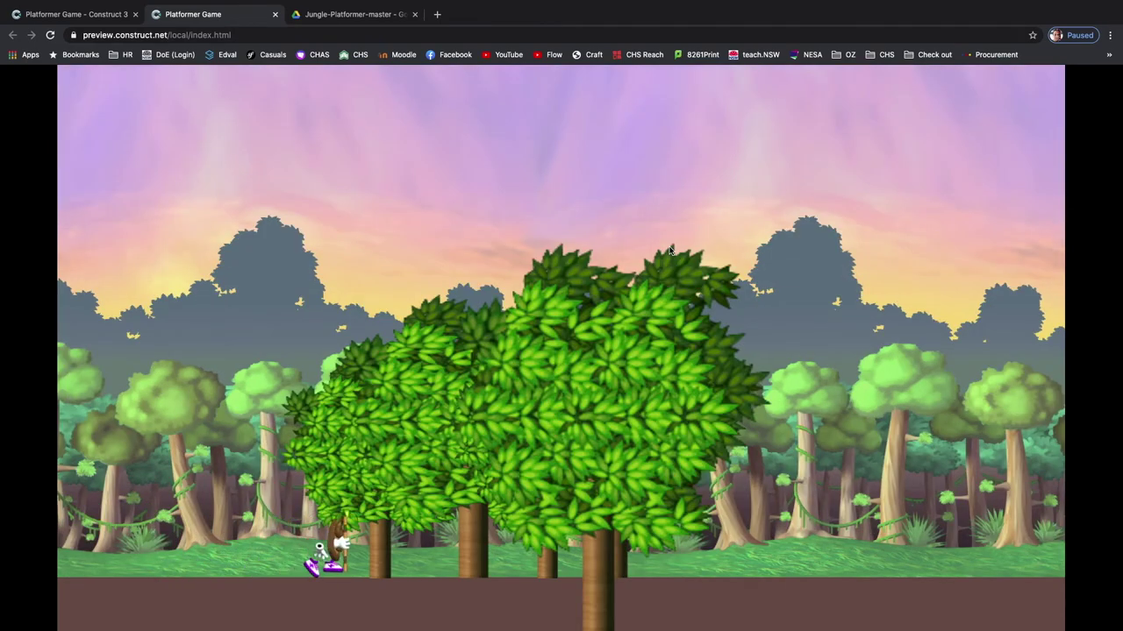
key("Right")
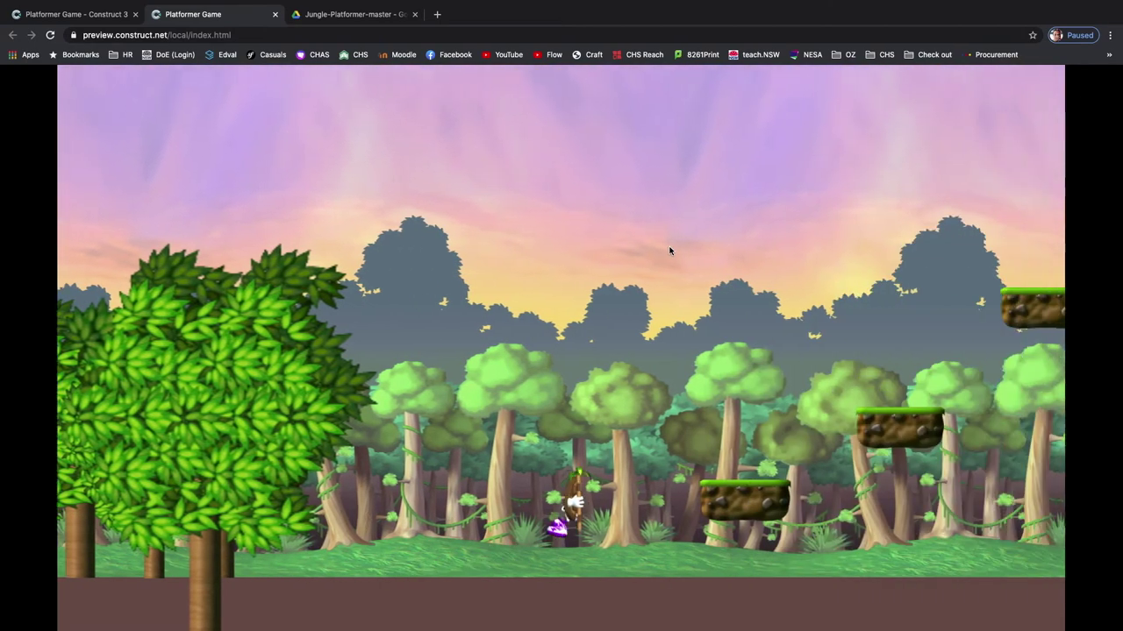
- Playtest running and jumping the player into the snail enemy in the game preview, and close the preview
key("Up")
key("Right")
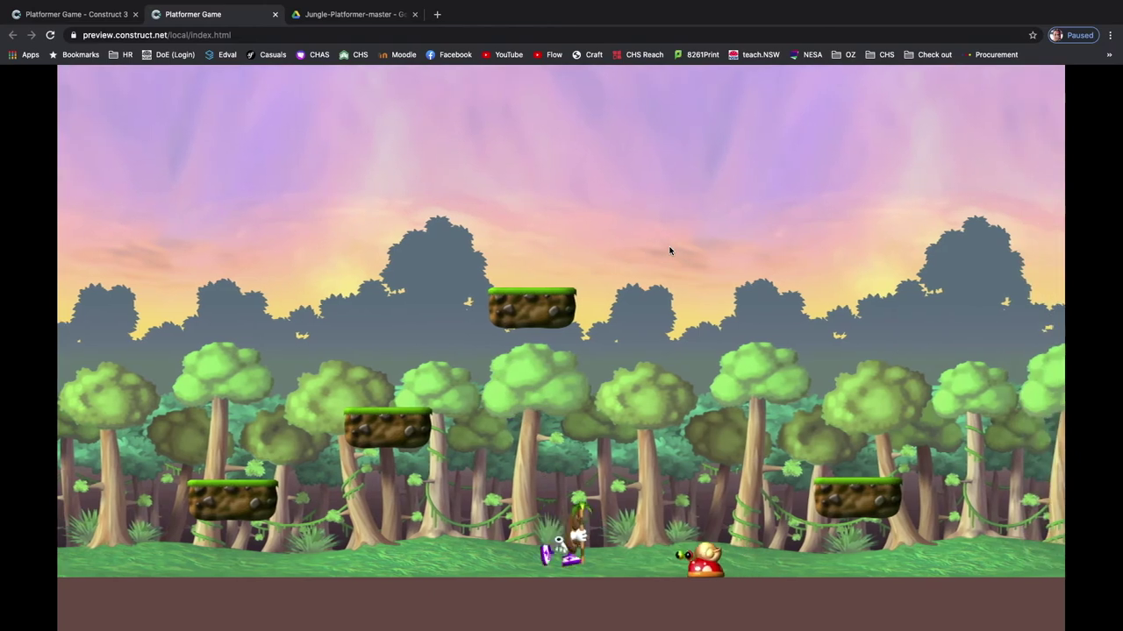
key("Up")
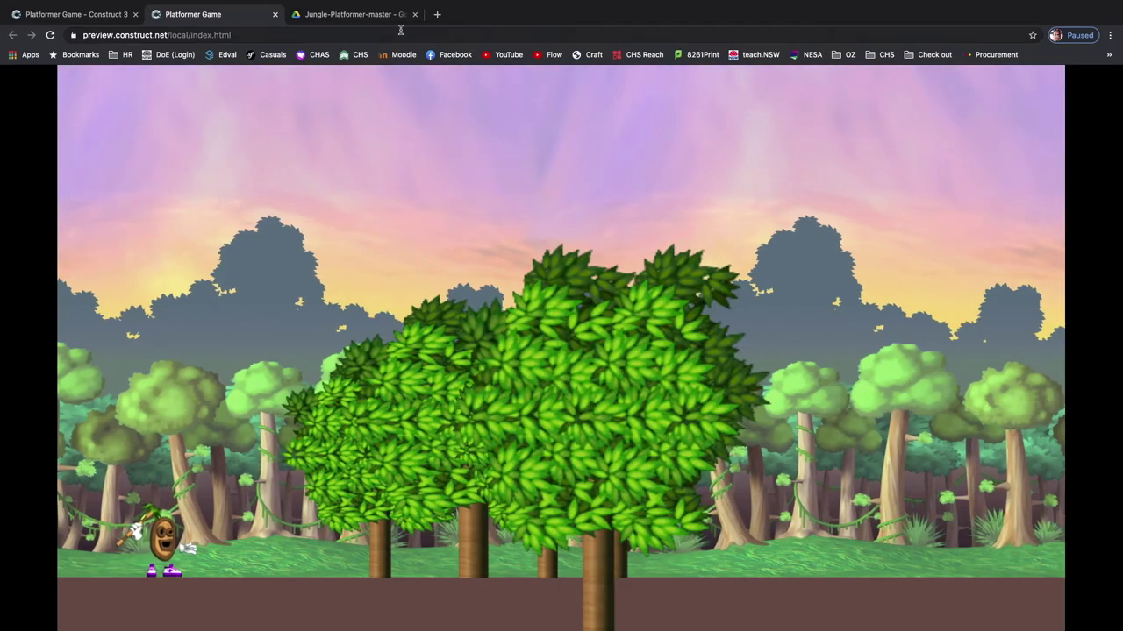
left_click(275, 15)
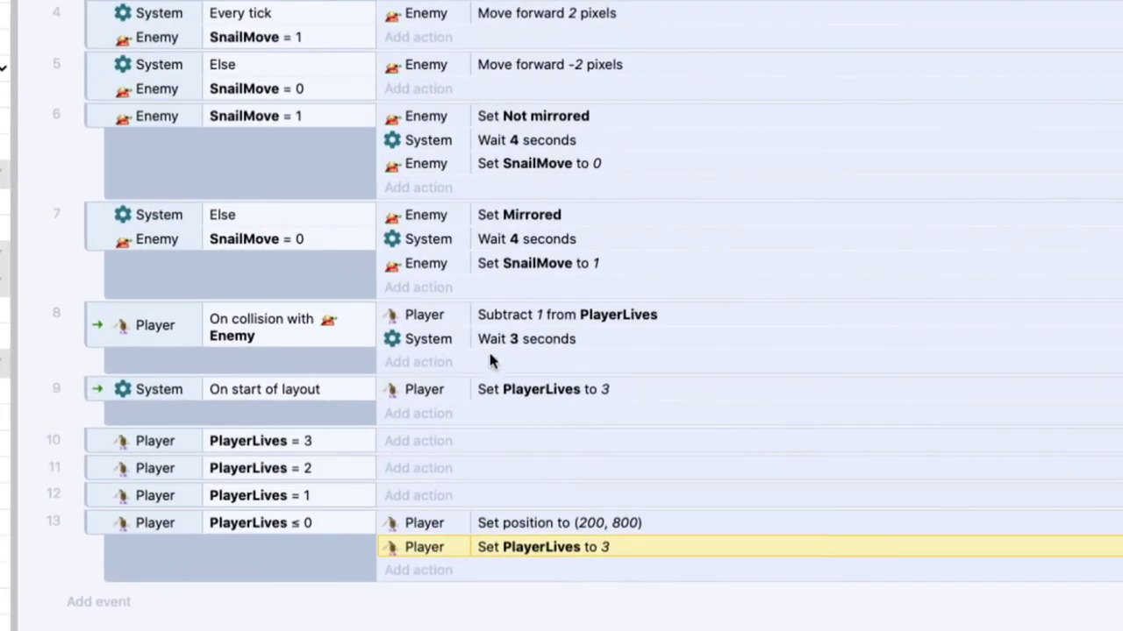
- Move the Wait 3 seconds action above the Subtract 1 from PlayerLives action in the player-enemy collision event
left_click(498, 345)
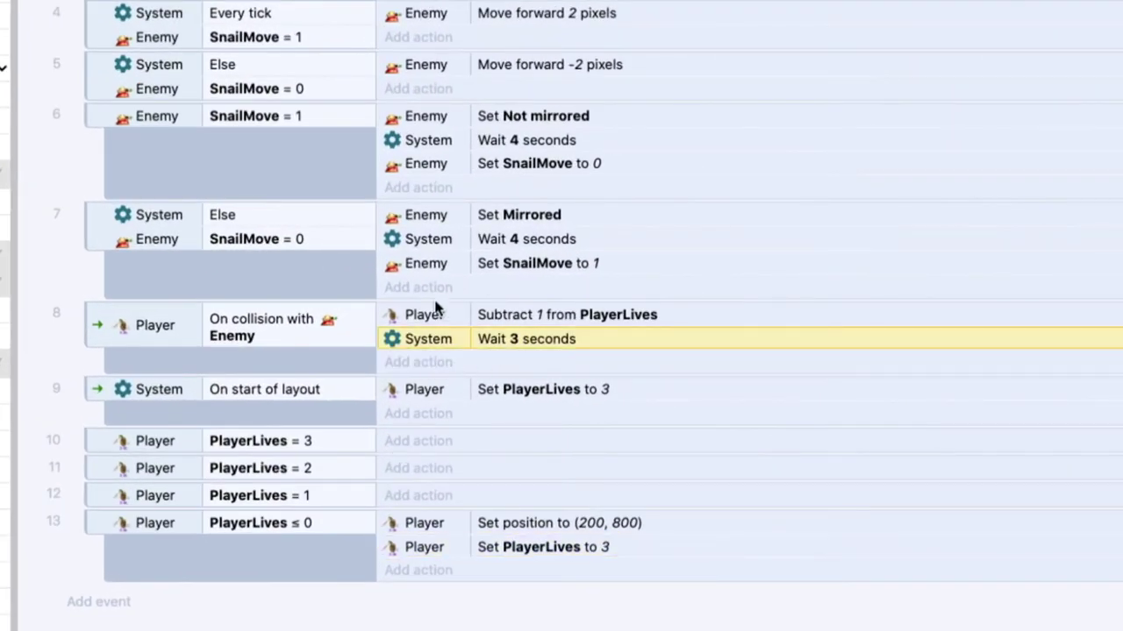
left_click_drag(446, 344, 461, 318)
left_click(536, 342)
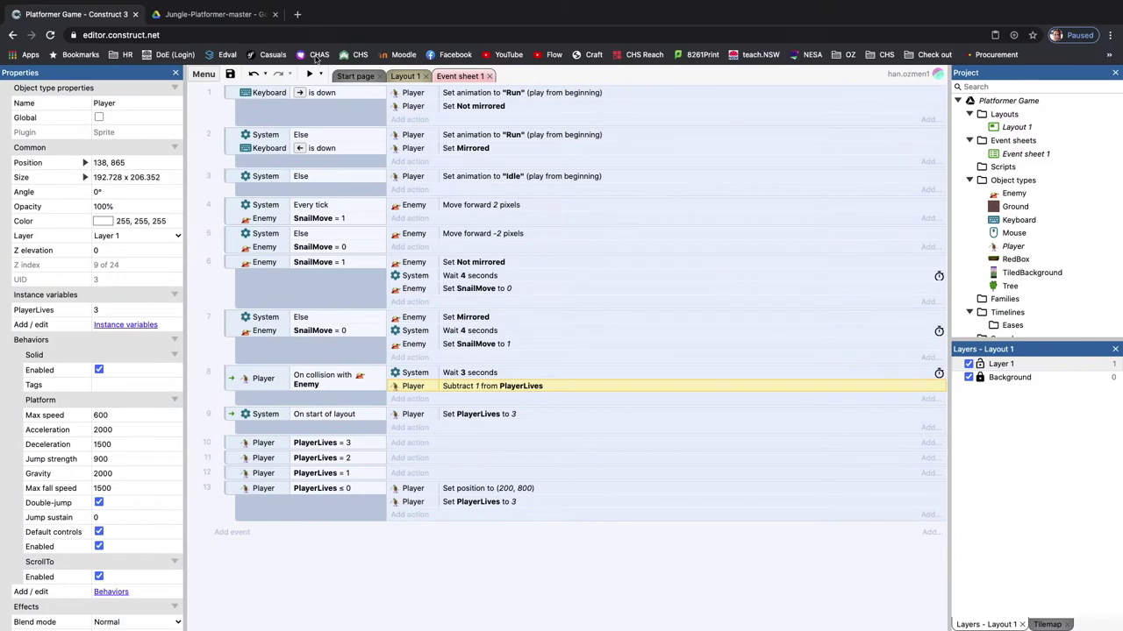
- Preview the game, run the player into the snail to test the reordered collision actions, and close the preview
left_click(309, 73)
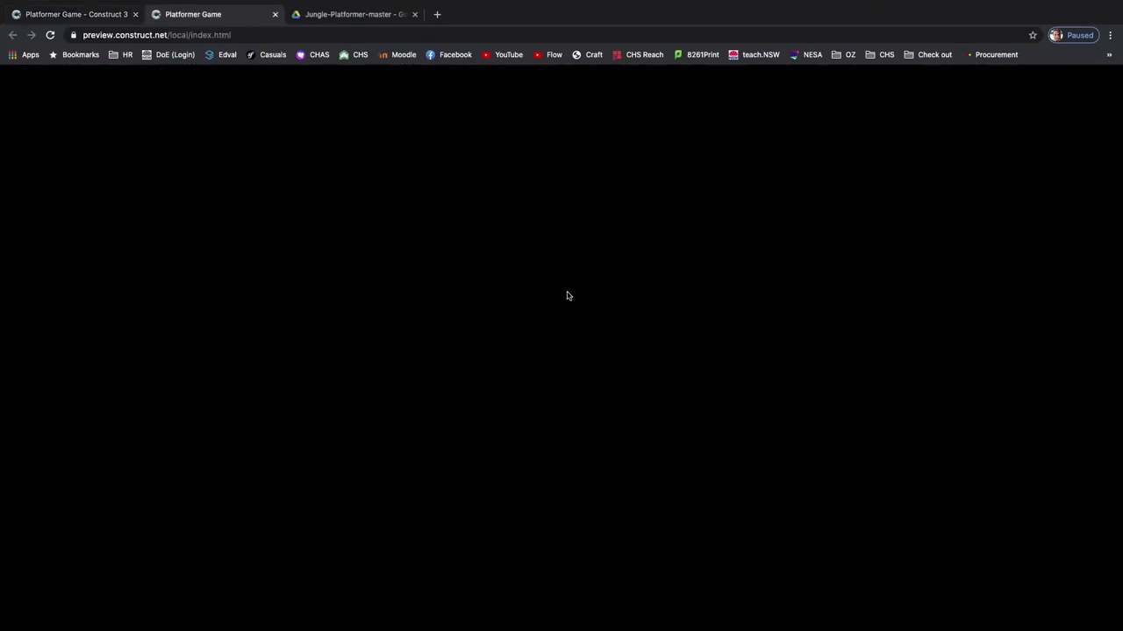
key("Right")
key("Up")
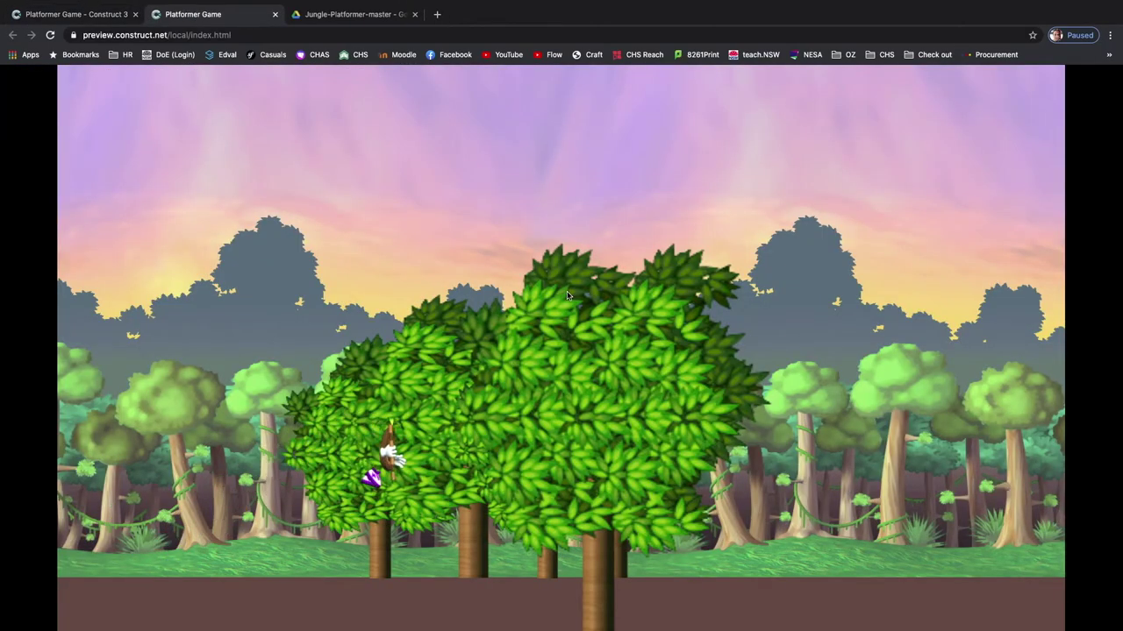
key("Right")
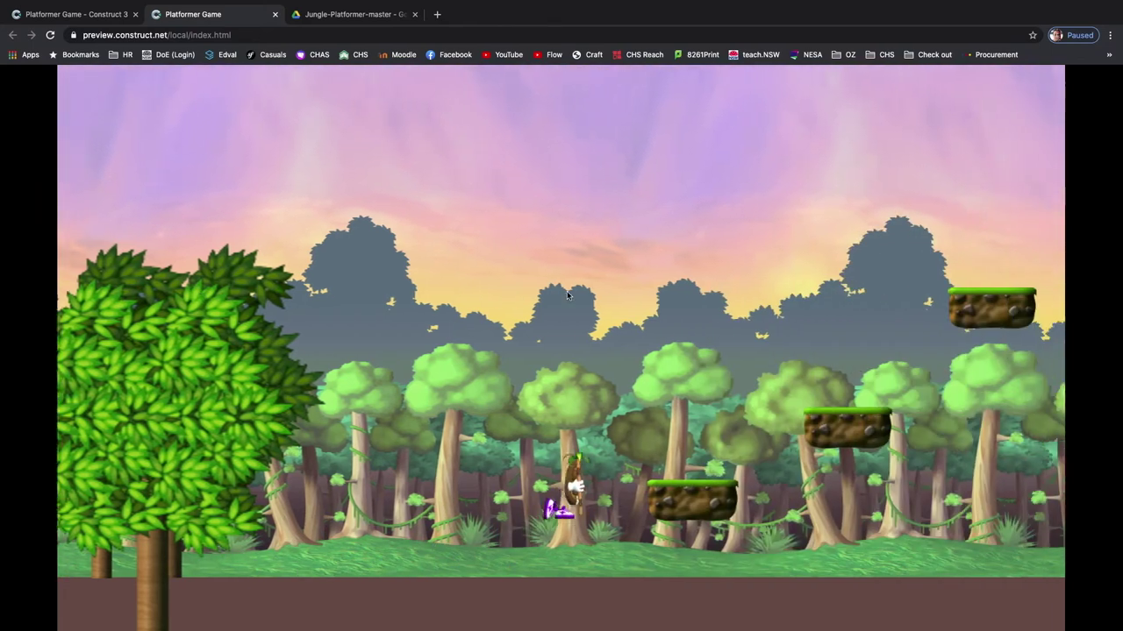
key("Up")
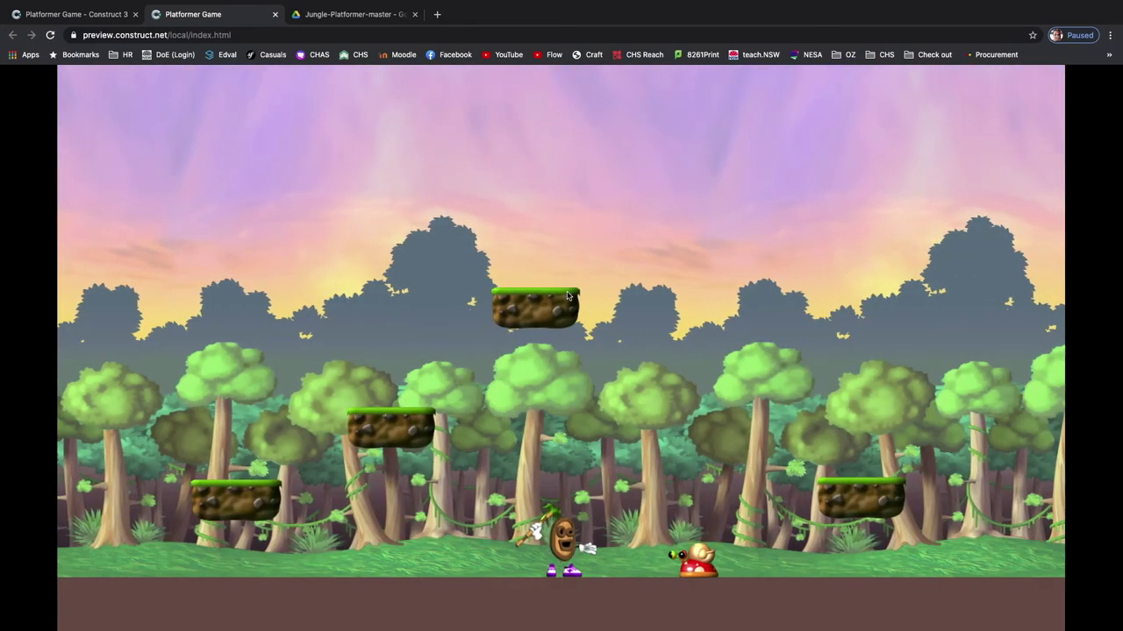
key("Left")
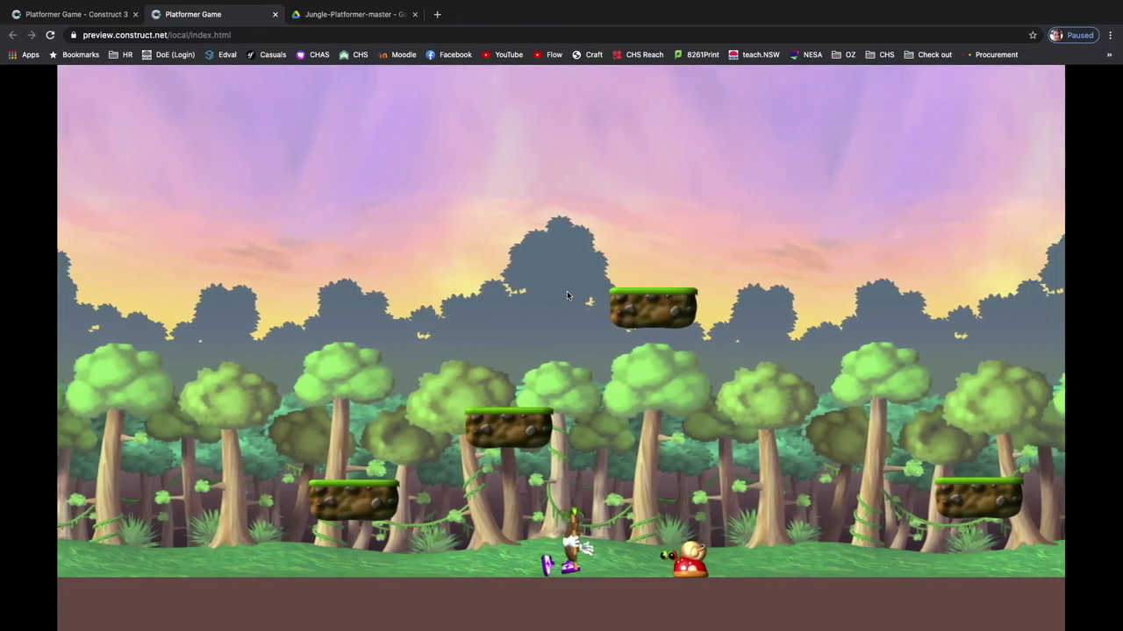
key("Right")
key("Left")
key("Right")
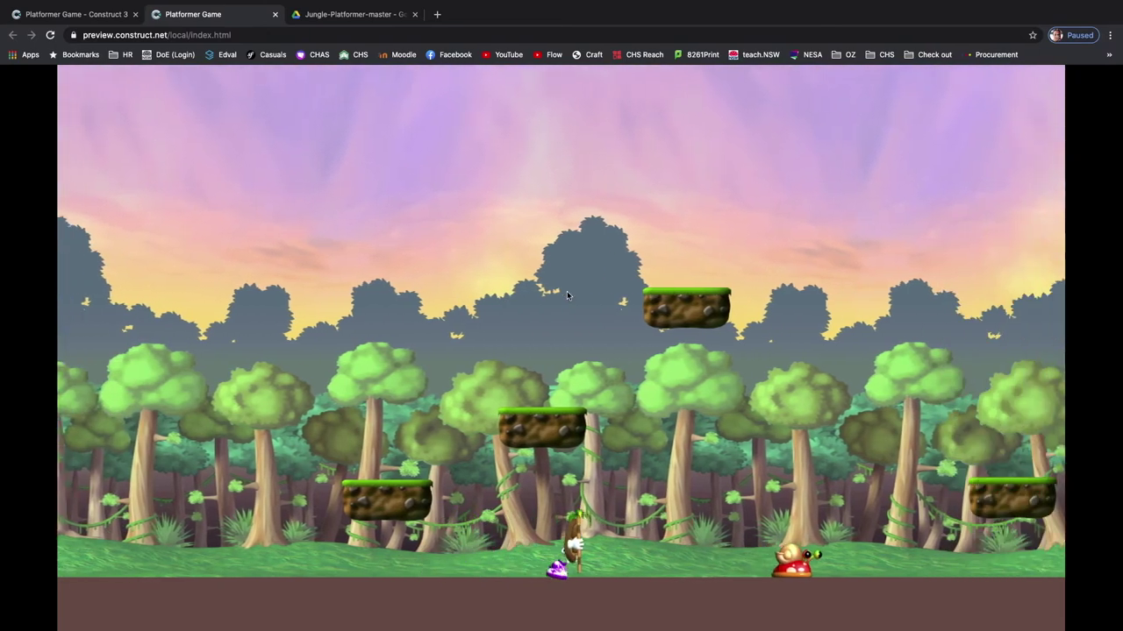
key("Right")
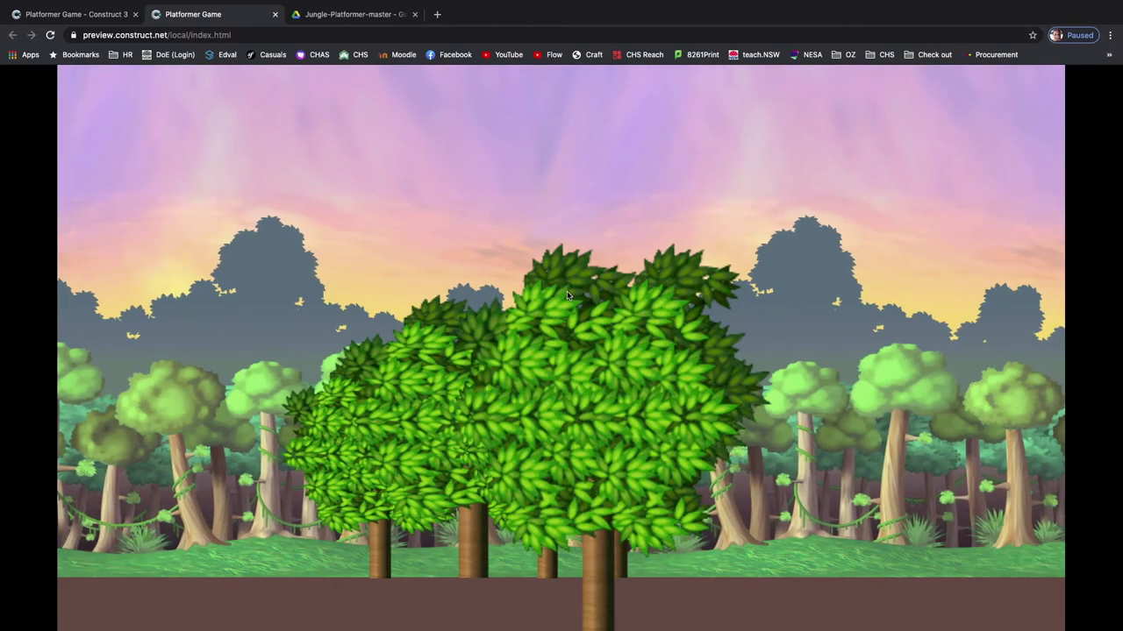
key("Right")
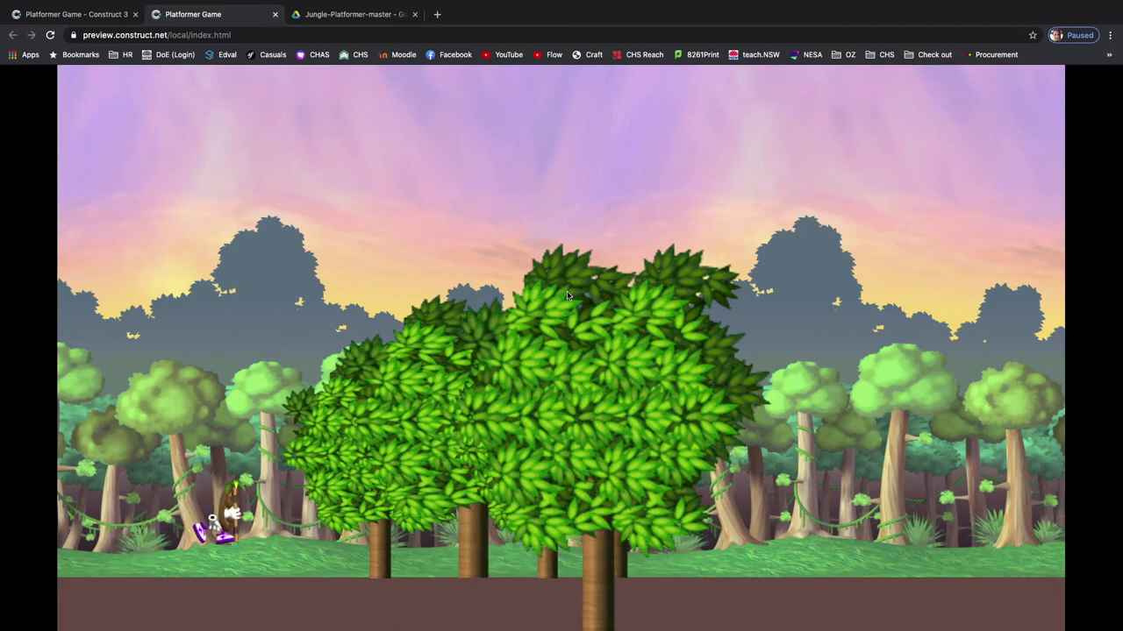
key("Right")
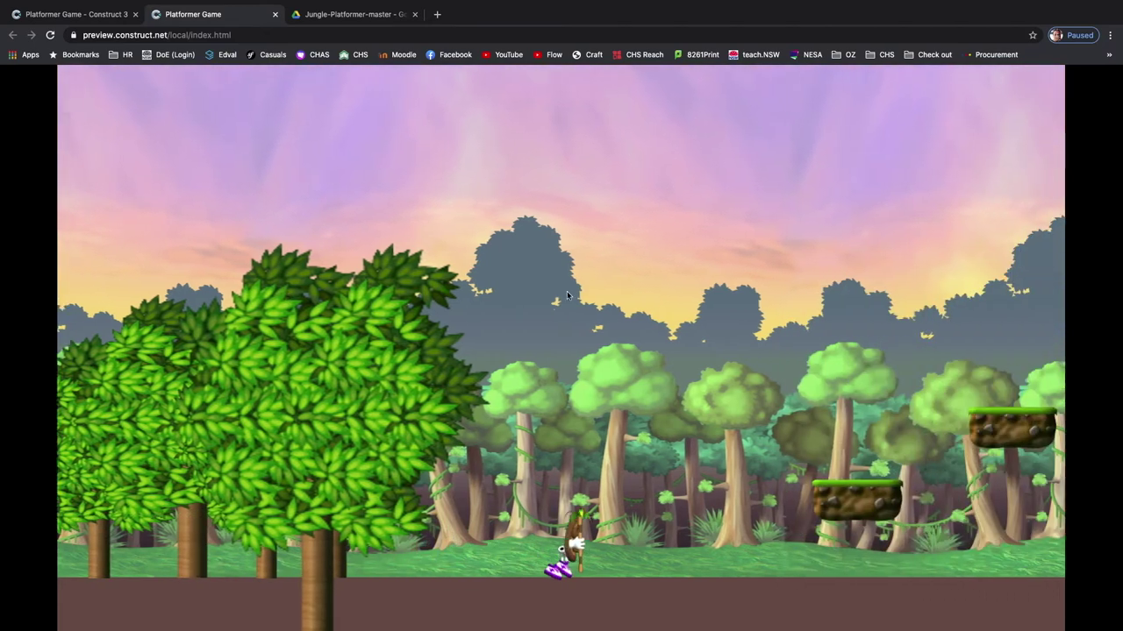
key("Right")
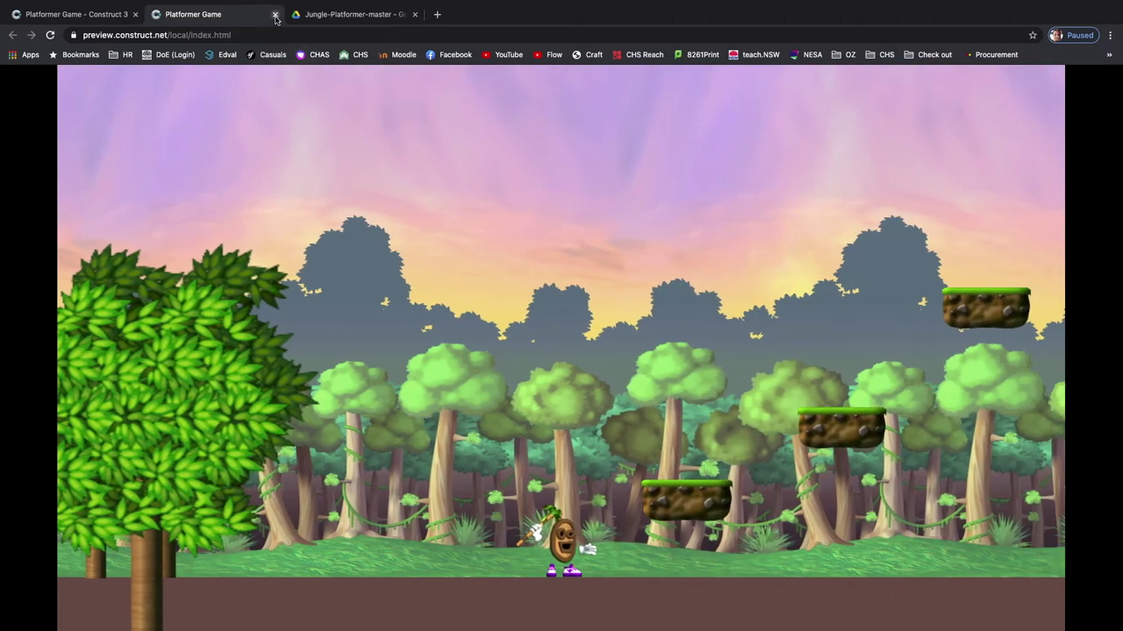
left_click(275, 15)
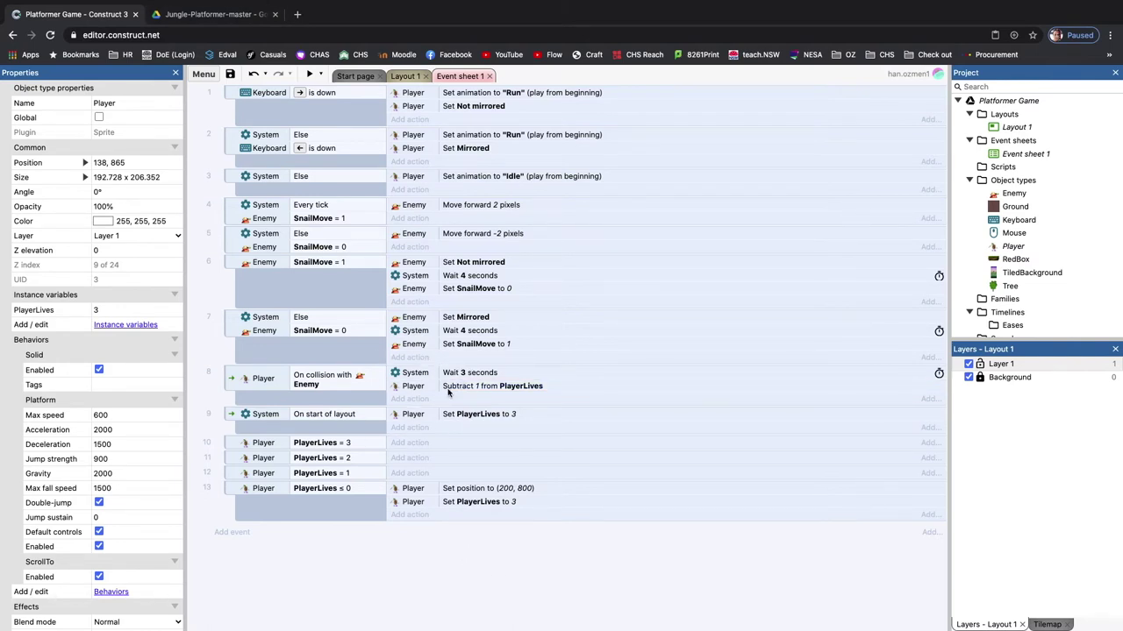
- Insert a new Sprite object in Layout 1's sky at about (193, 221) and enlarge the frames area of its animation editor
left_click(424, 374)
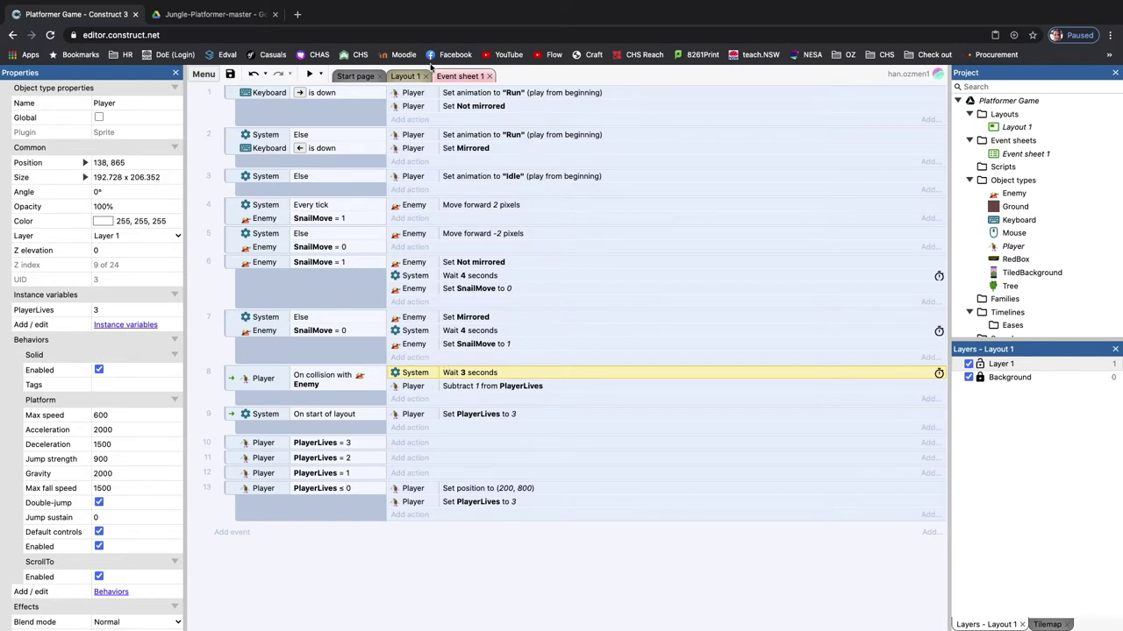
left_click(404, 75)
left_click(320, 535)
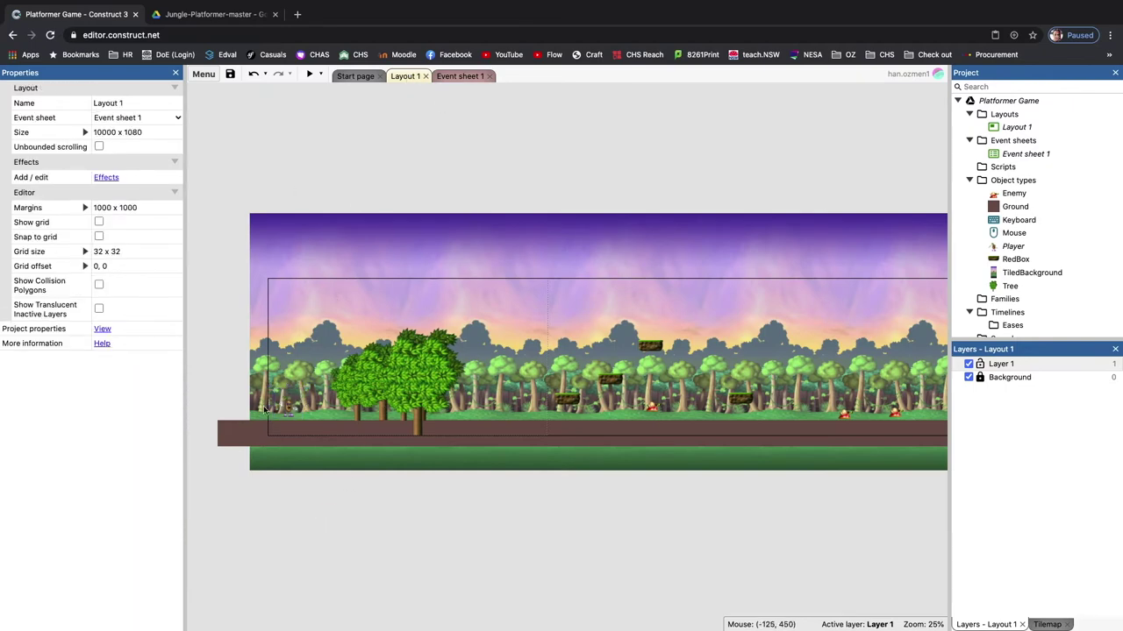
right_click(314, 306)
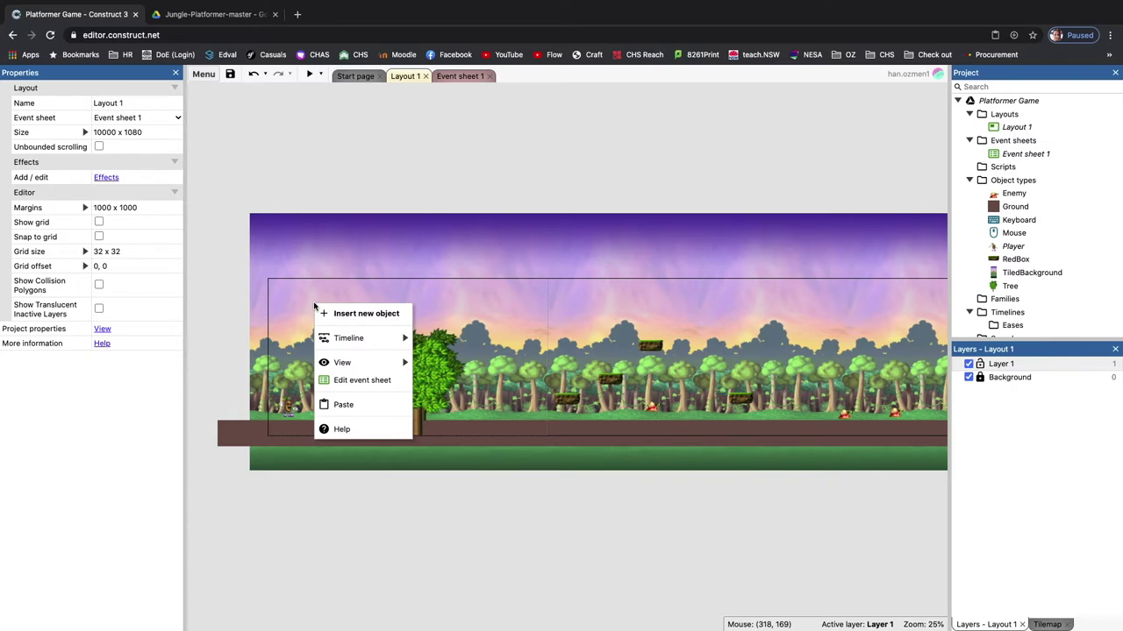
left_click(354, 314)
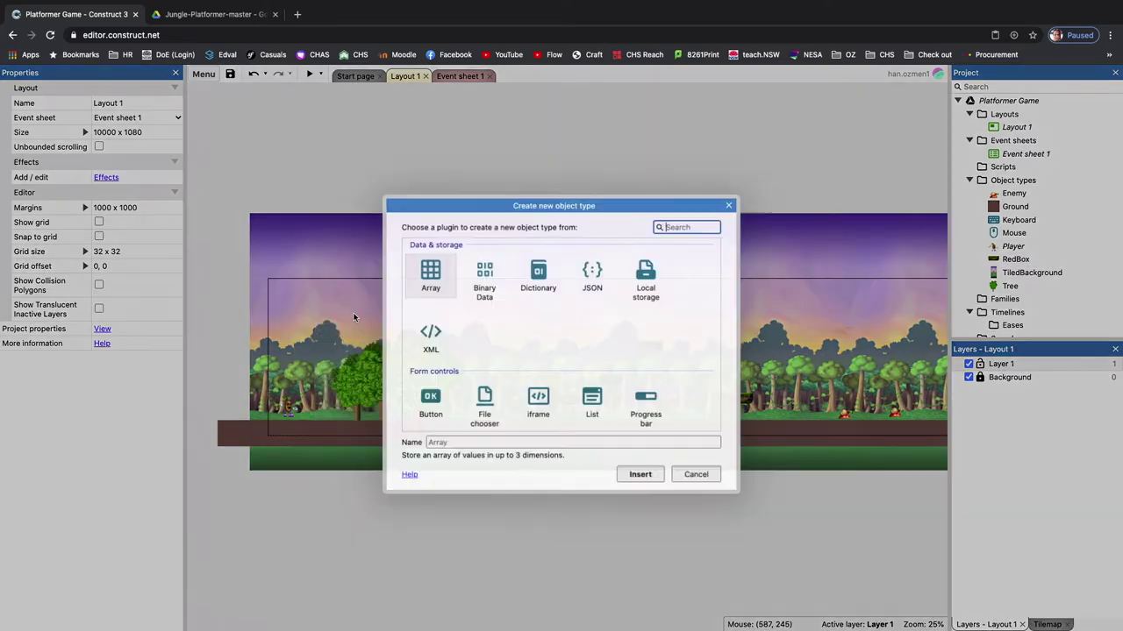
scroll(562, 348, "down", 10)
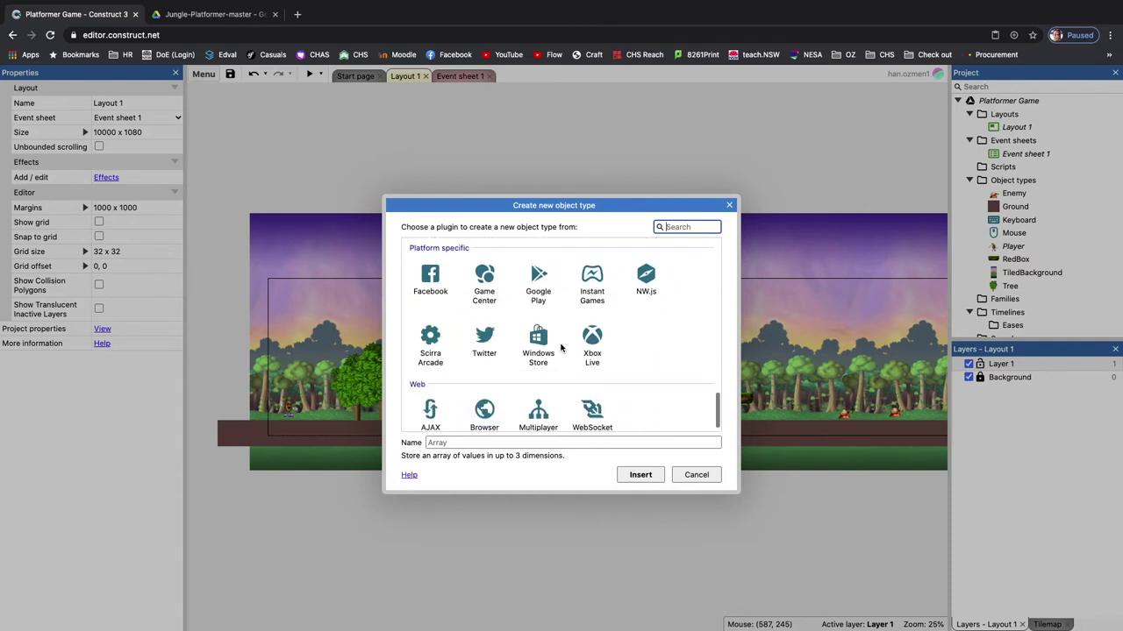
scroll(562, 348, "up", 3)
scroll(561, 348, "up", 8)
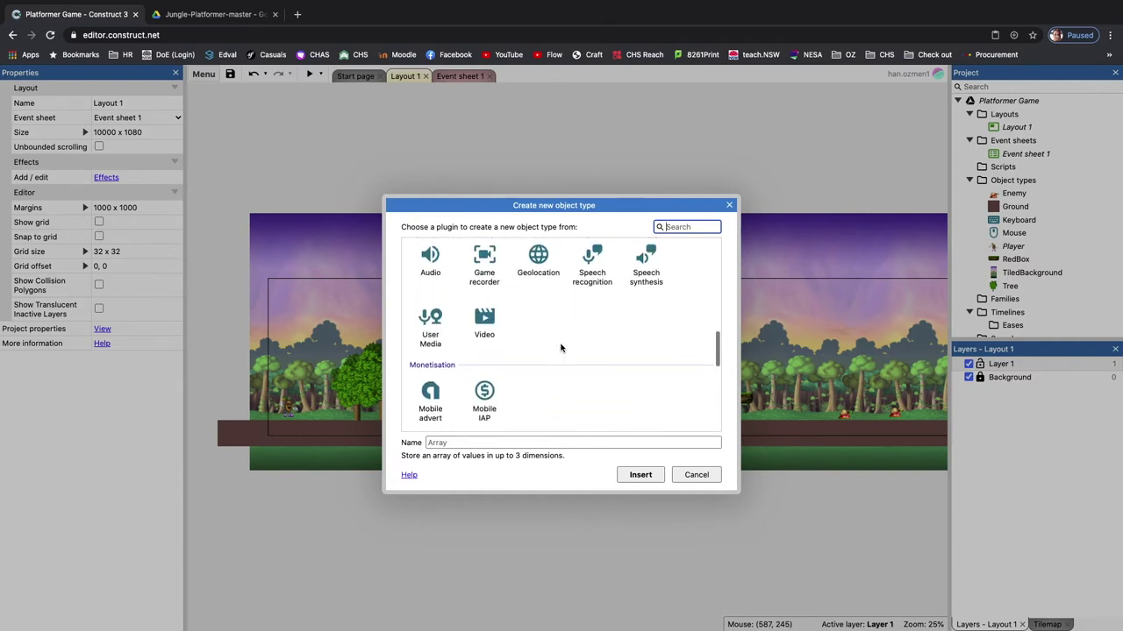
scroll(561, 348, "up", 5)
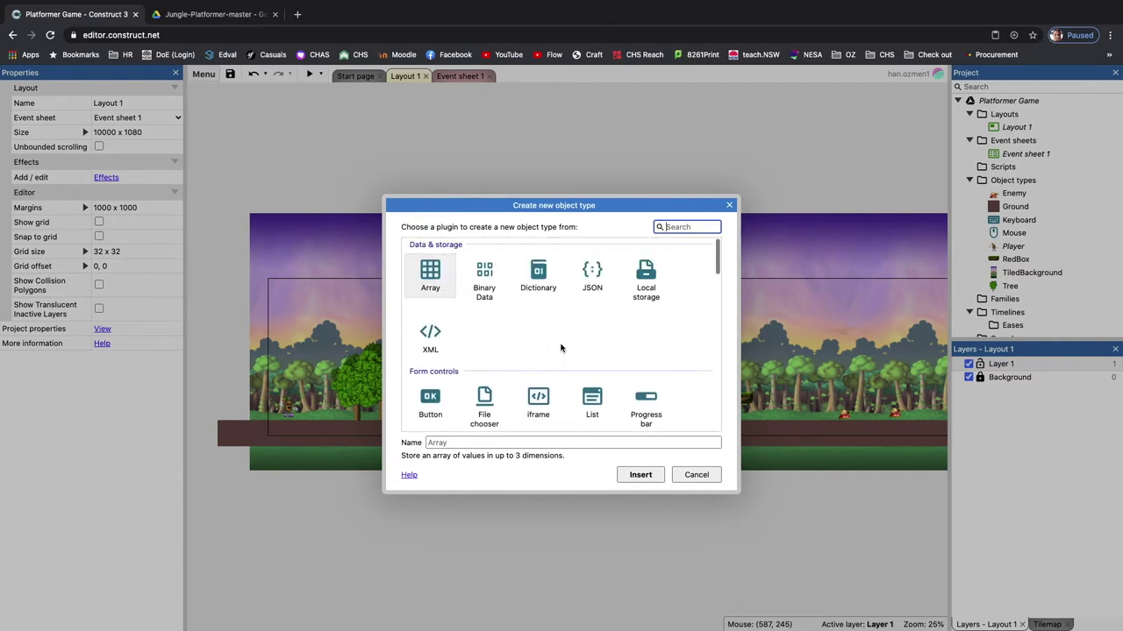
scroll(562, 348, "down", 5)
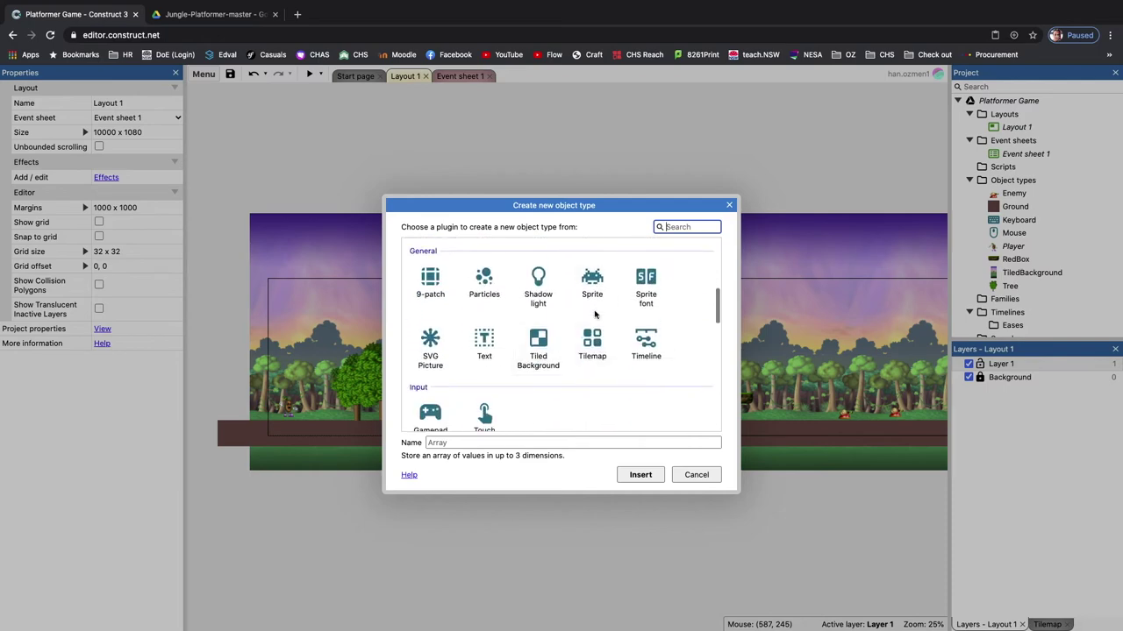
left_click(605, 281)
left_click(641, 475)
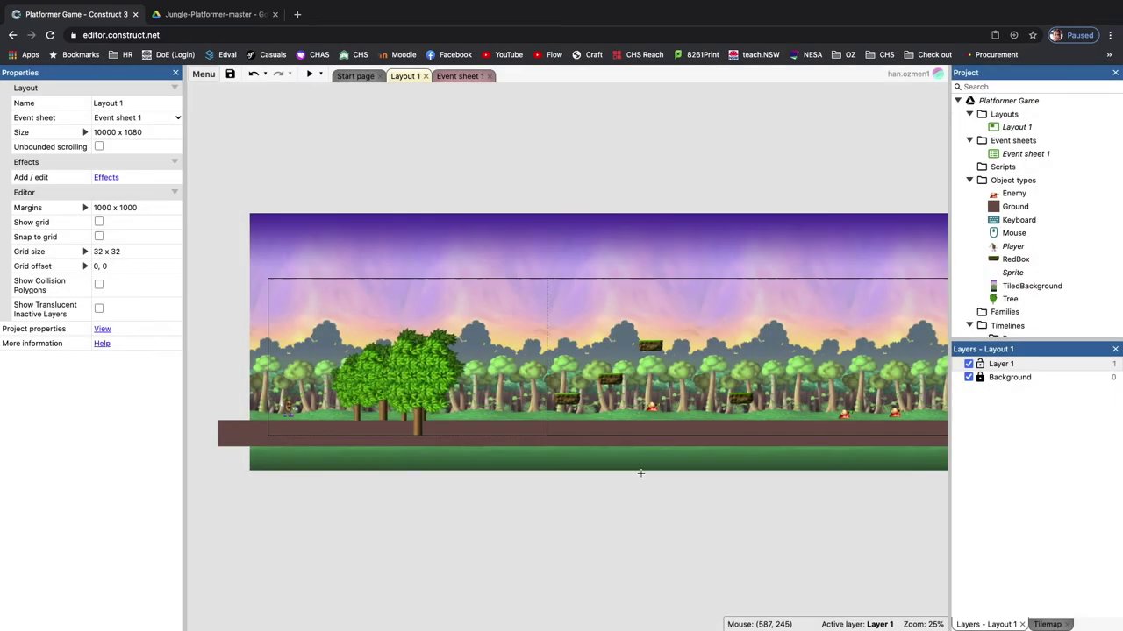
left_click(295, 309)
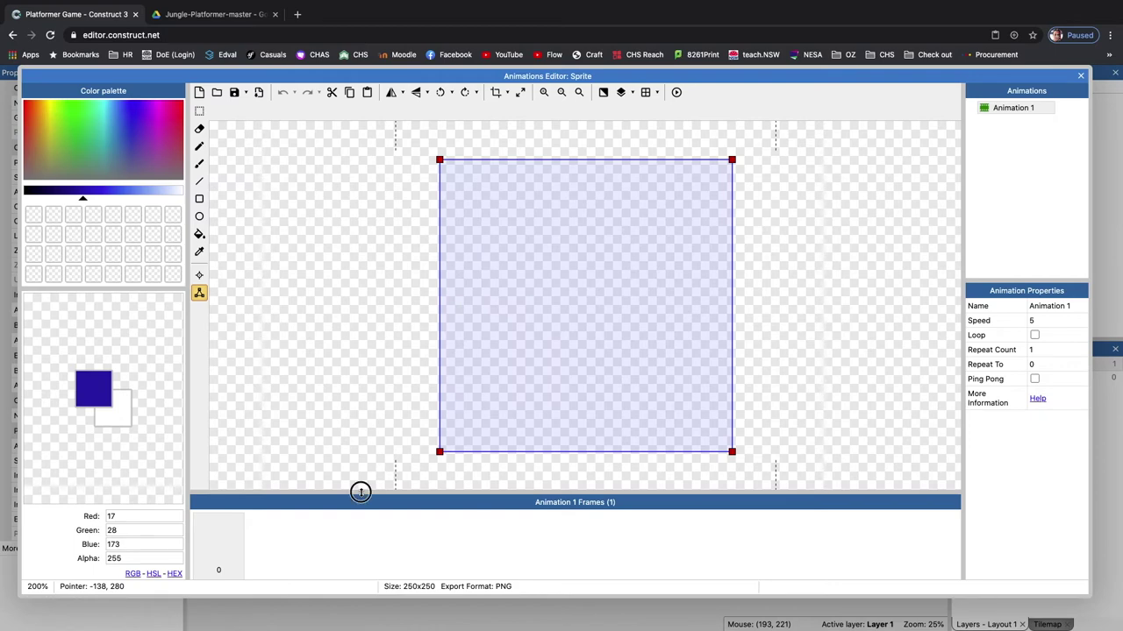
left_click_drag(360, 492, 358, 427)
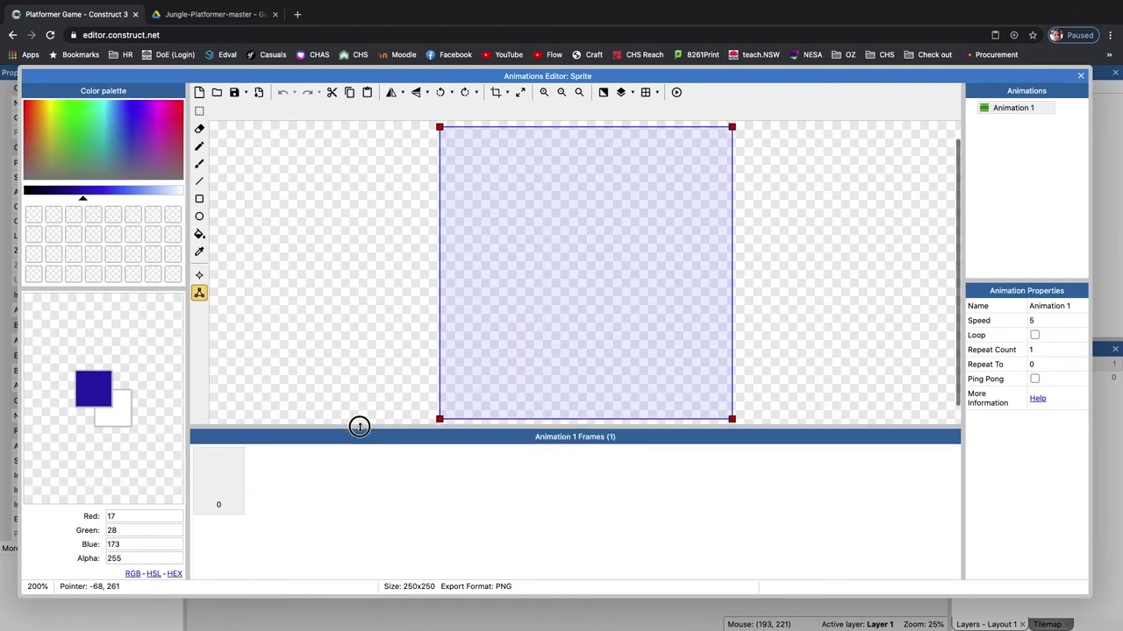
right_click(298, 463)
mouse_move(338, 532)
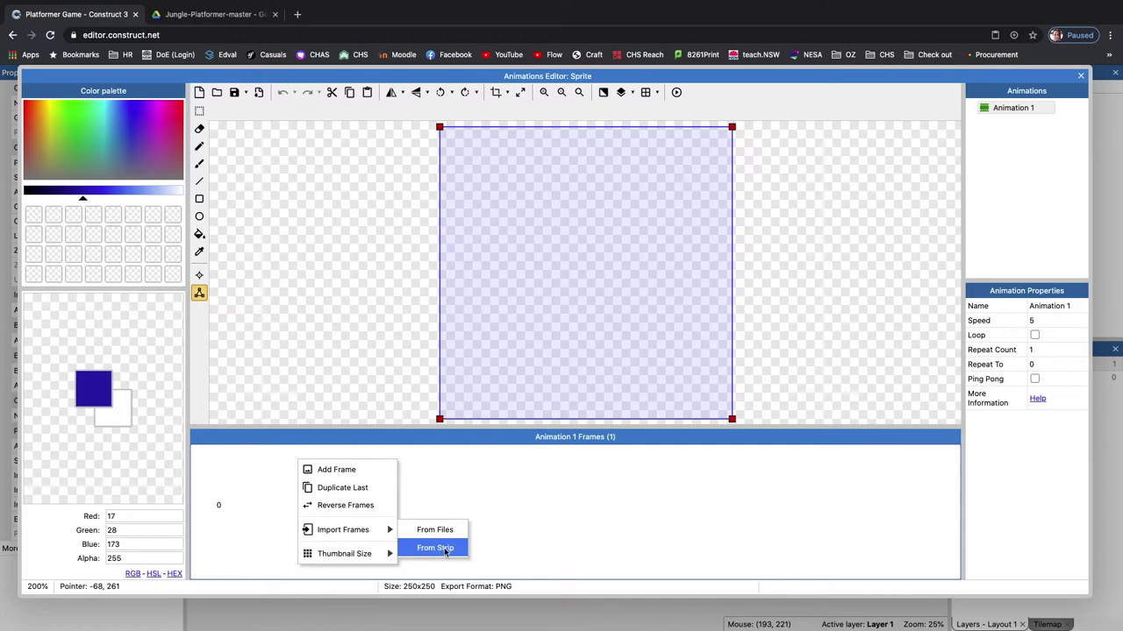
left_click(447, 509)
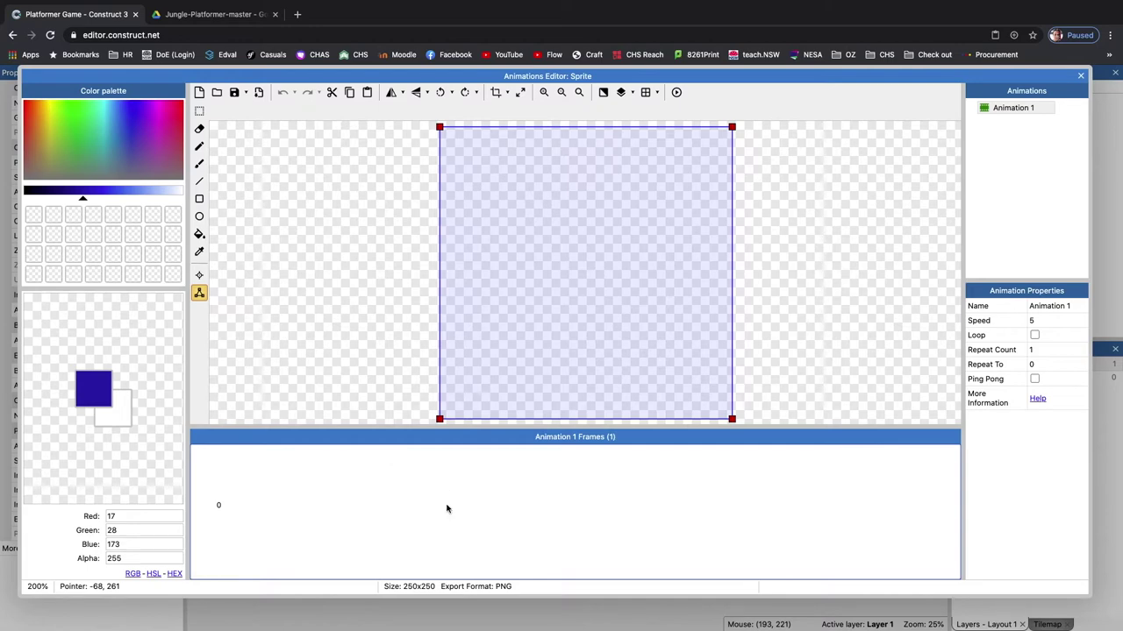
- Add three empty frames to the new sprite's Animation 1
right_click(327, 478)
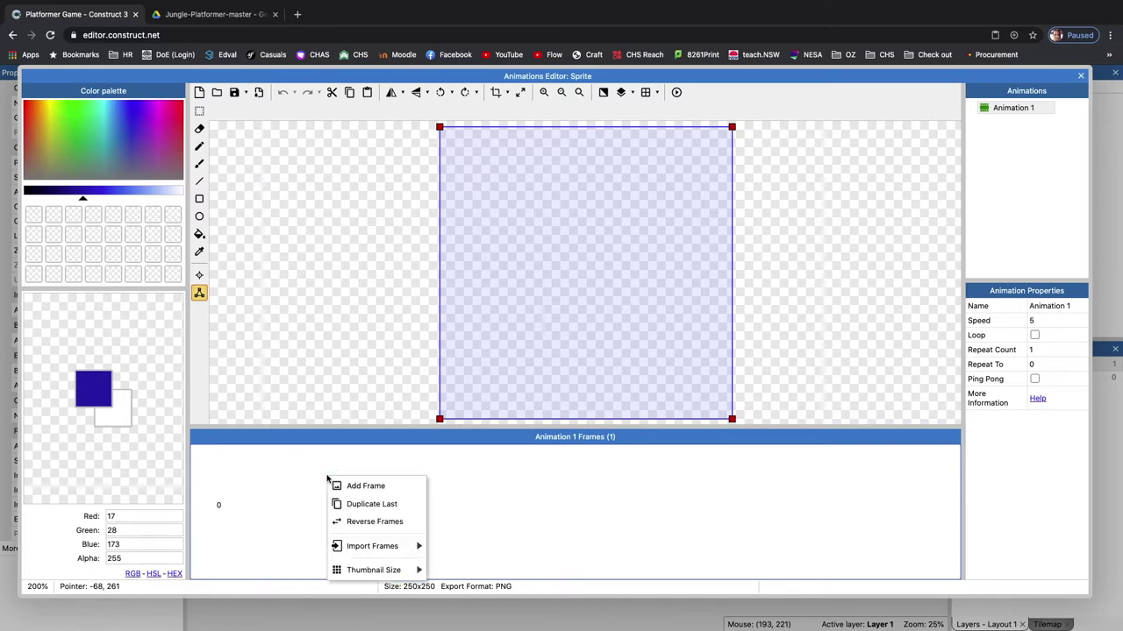
left_click(339, 485)
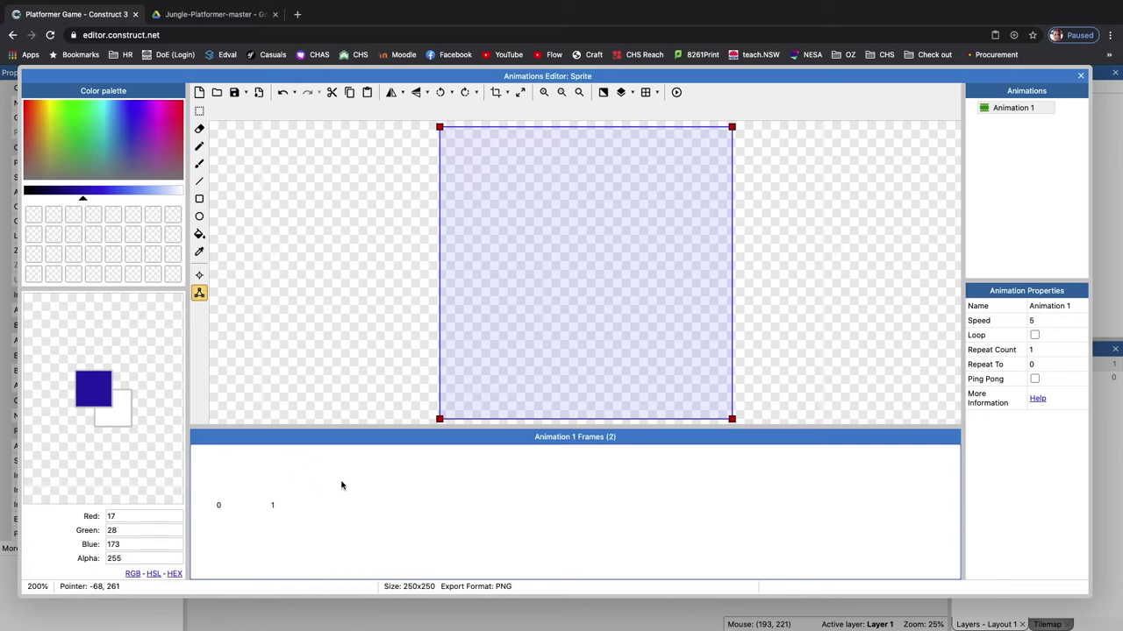
right_click(322, 478)
left_click(347, 486)
right_click(358, 485)
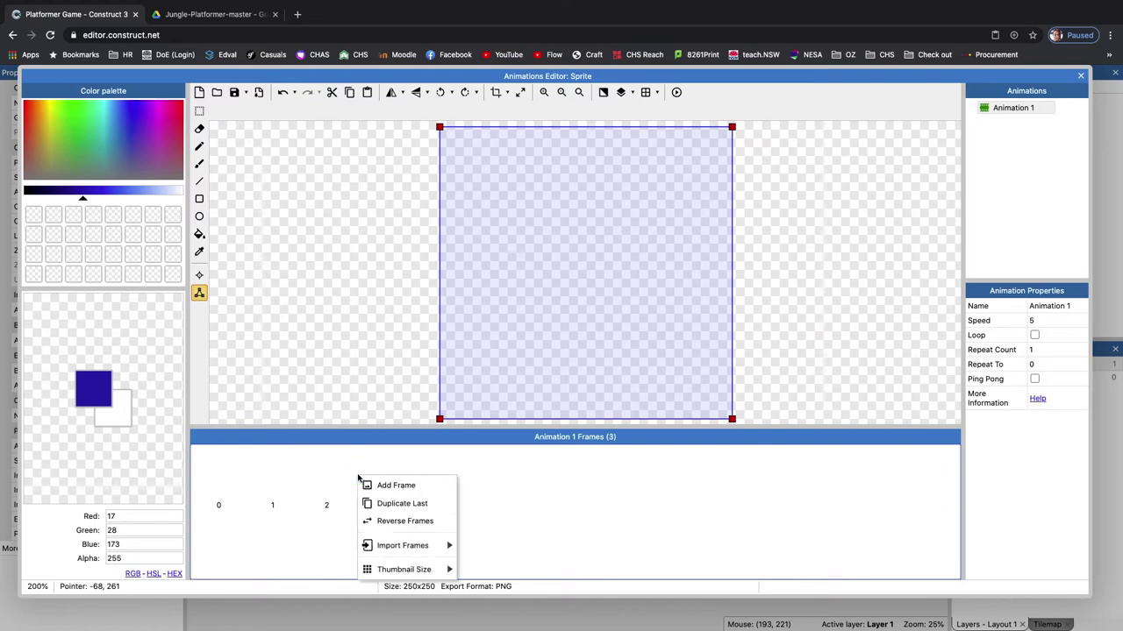
left_click(373, 485)
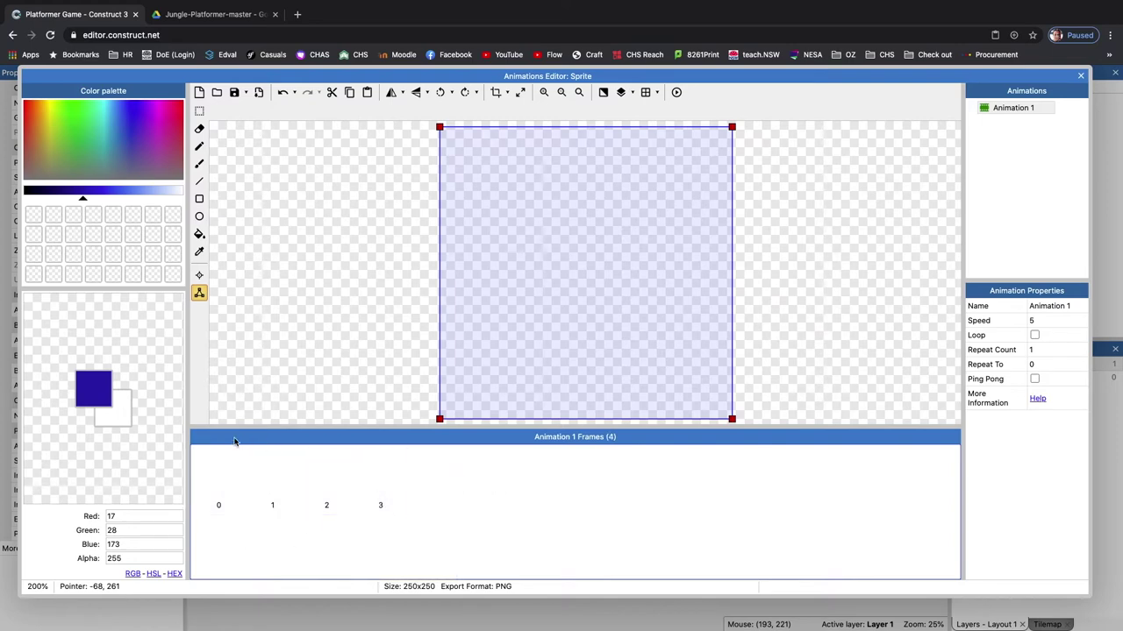
- Load 0 Lives.png from the Platformer Game folder in Downloads into frame 0 of Animation 1
left_click(221, 484)
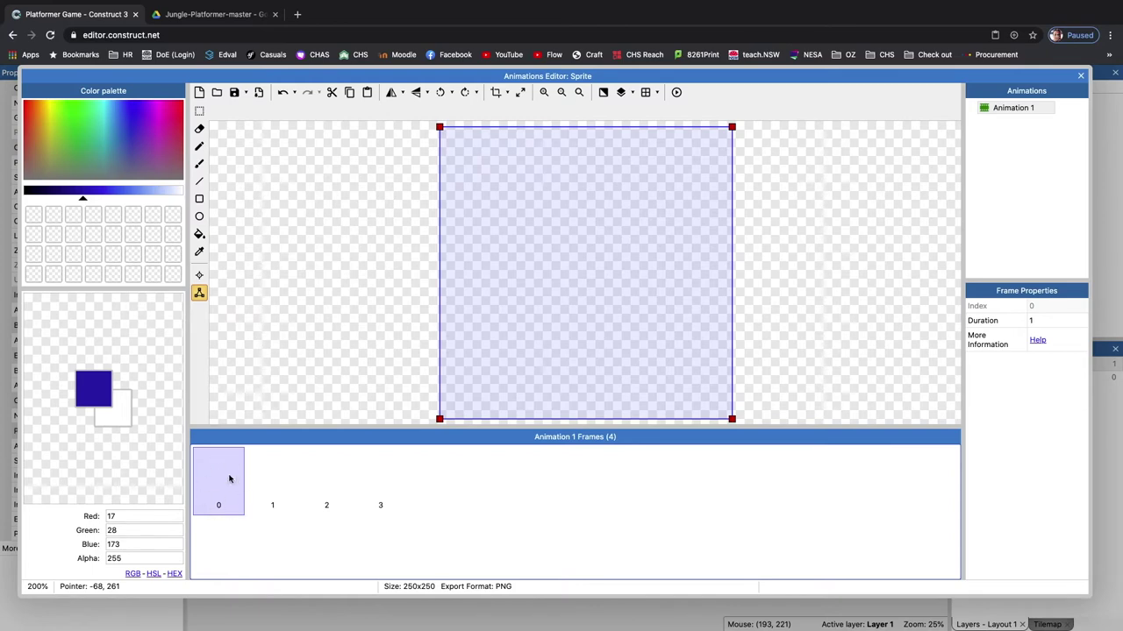
left_click(216, 92)
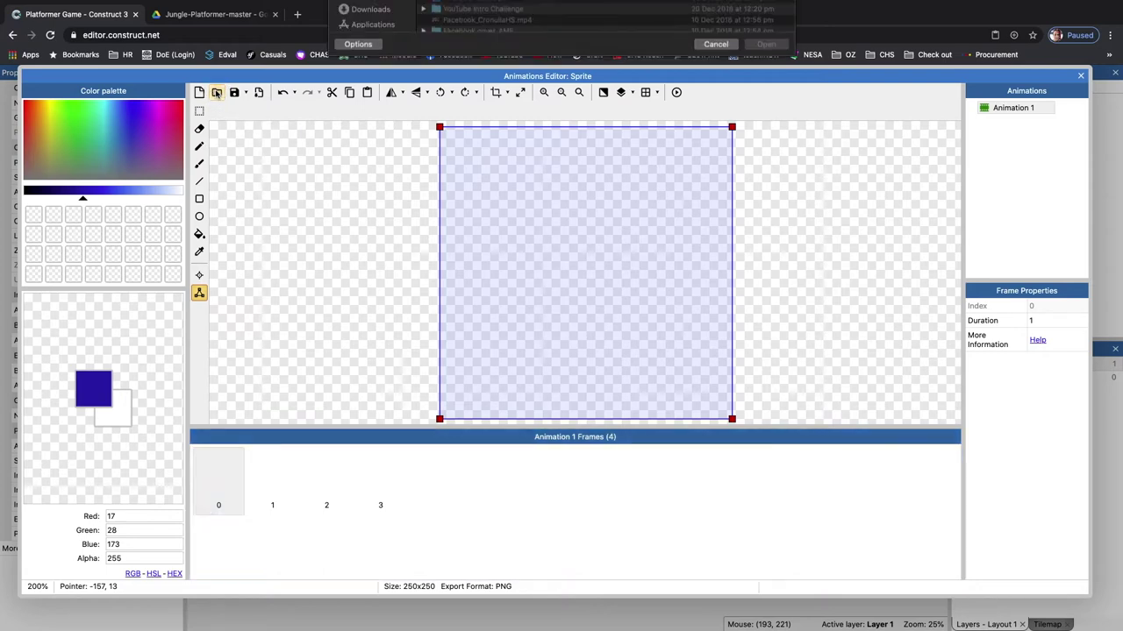
left_click(370, 200)
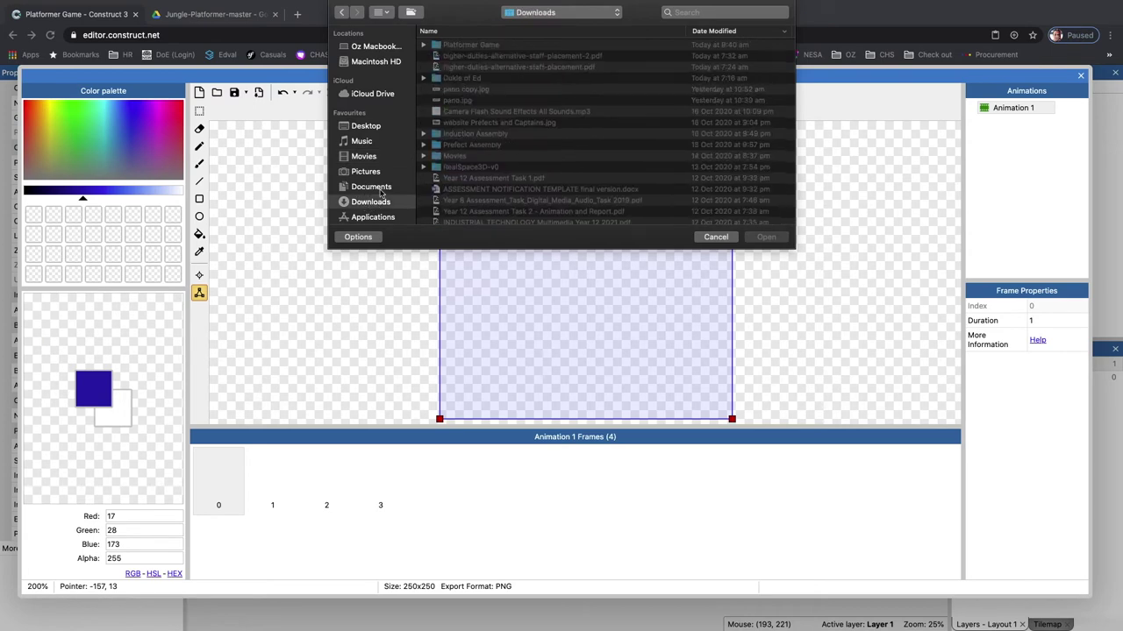
double_click(472, 46)
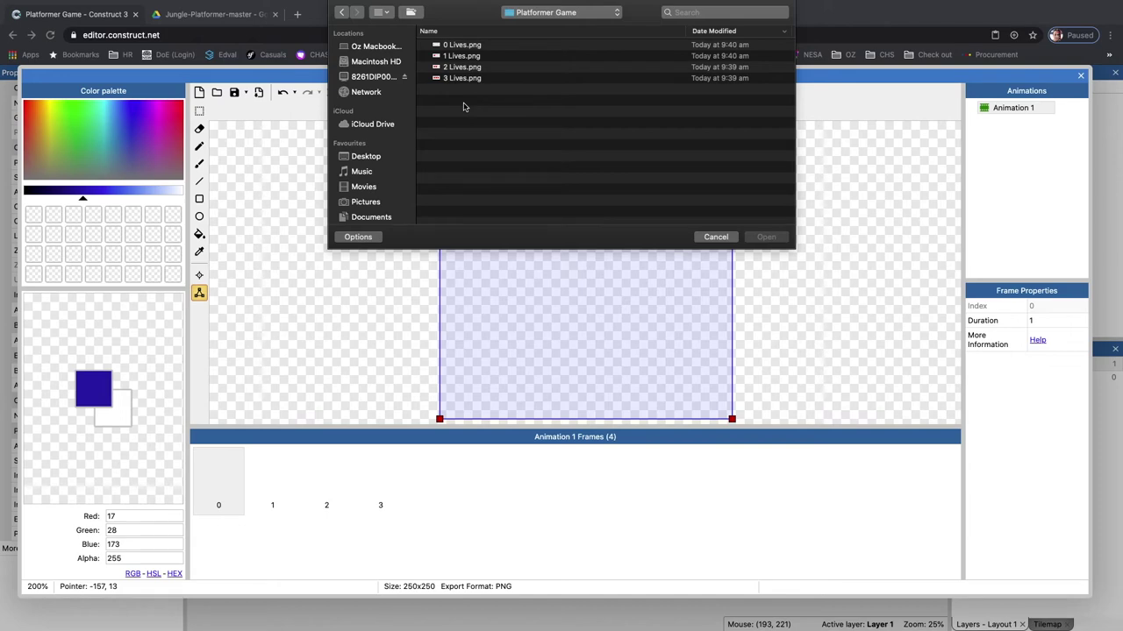
double_click(460, 46)
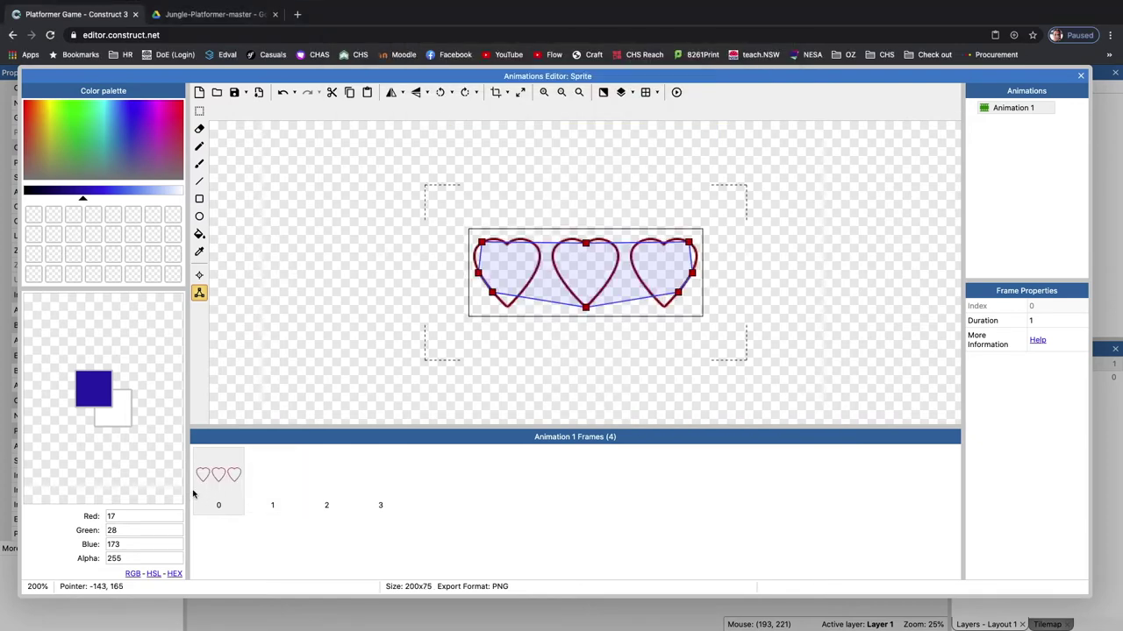
- Load 1 Lives.png into frame 1 and 2 Lives.png into frame 2 of Animation 1
left_click(271, 489)
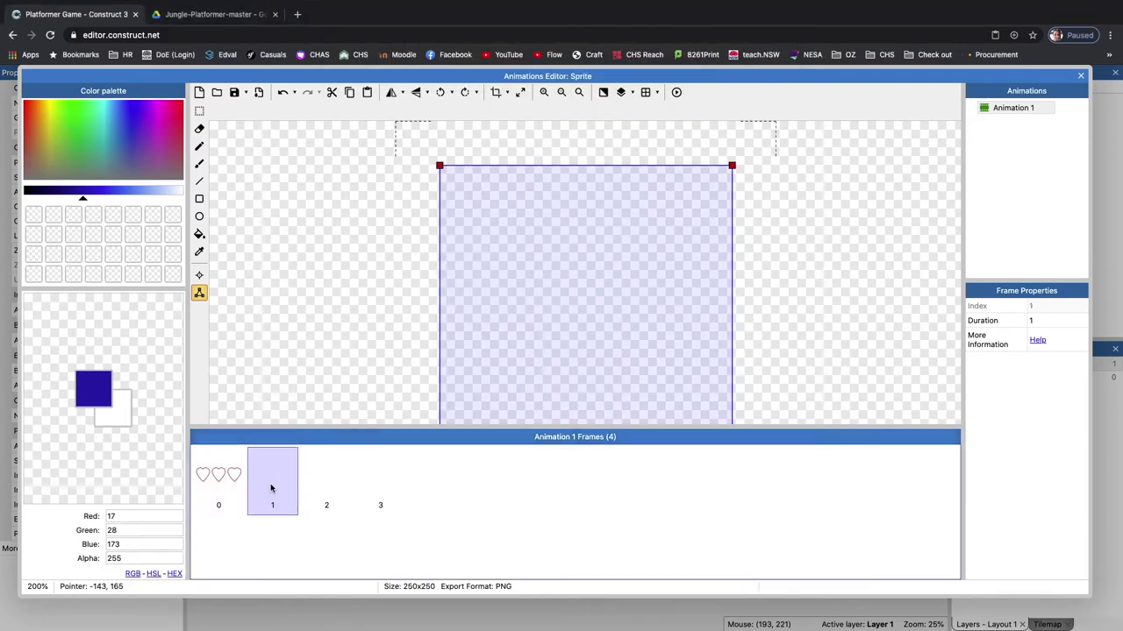
left_click(217, 91)
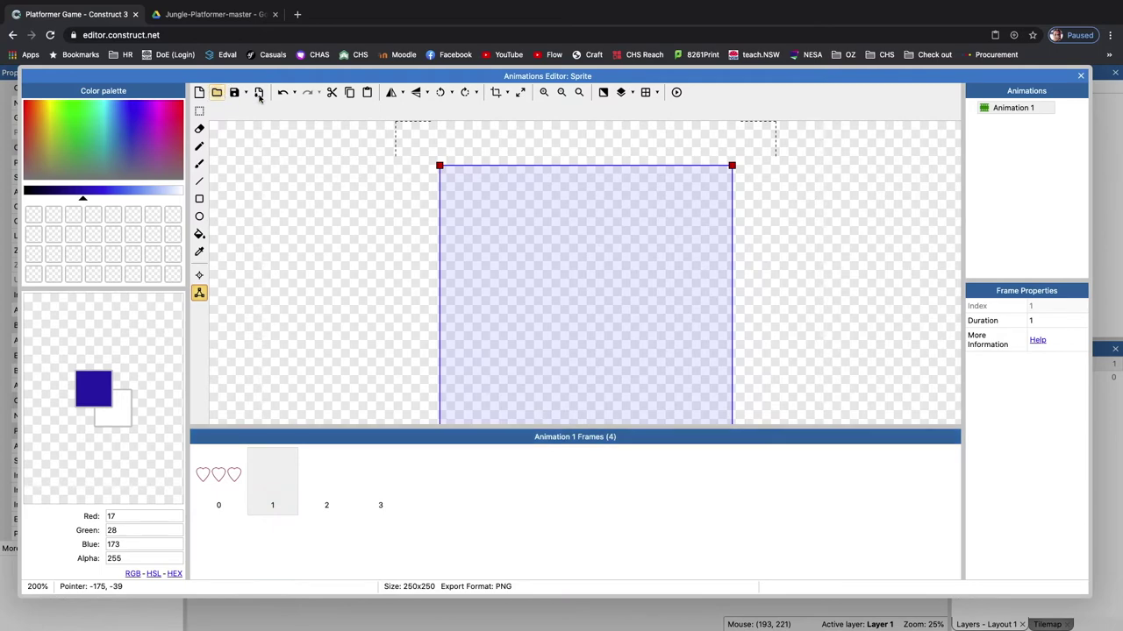
double_click(464, 58)
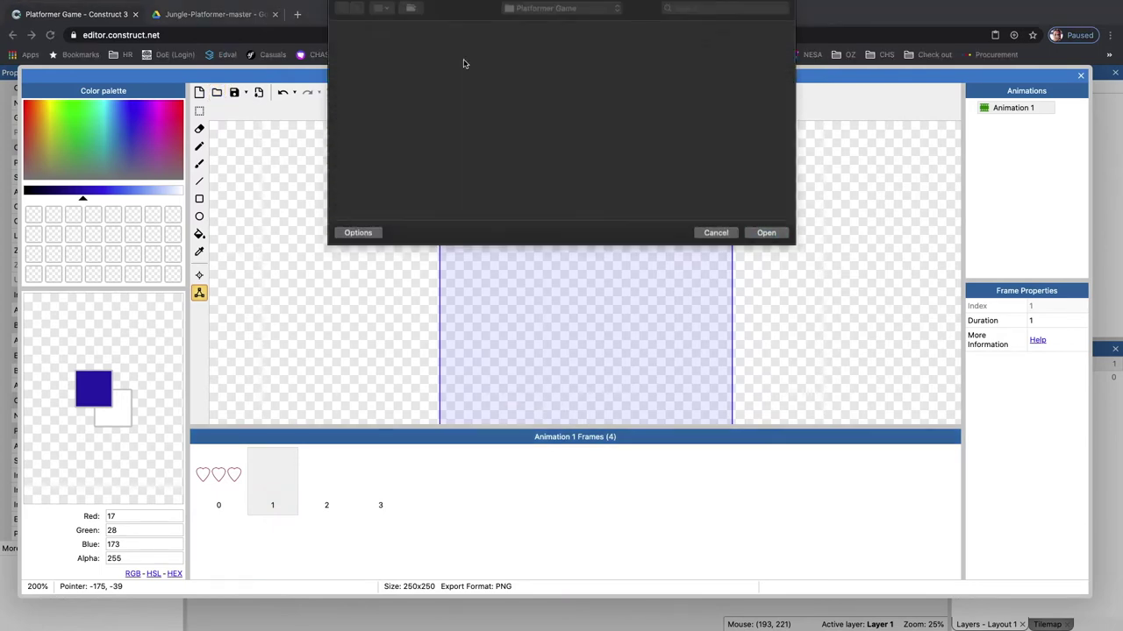
left_click(327, 478)
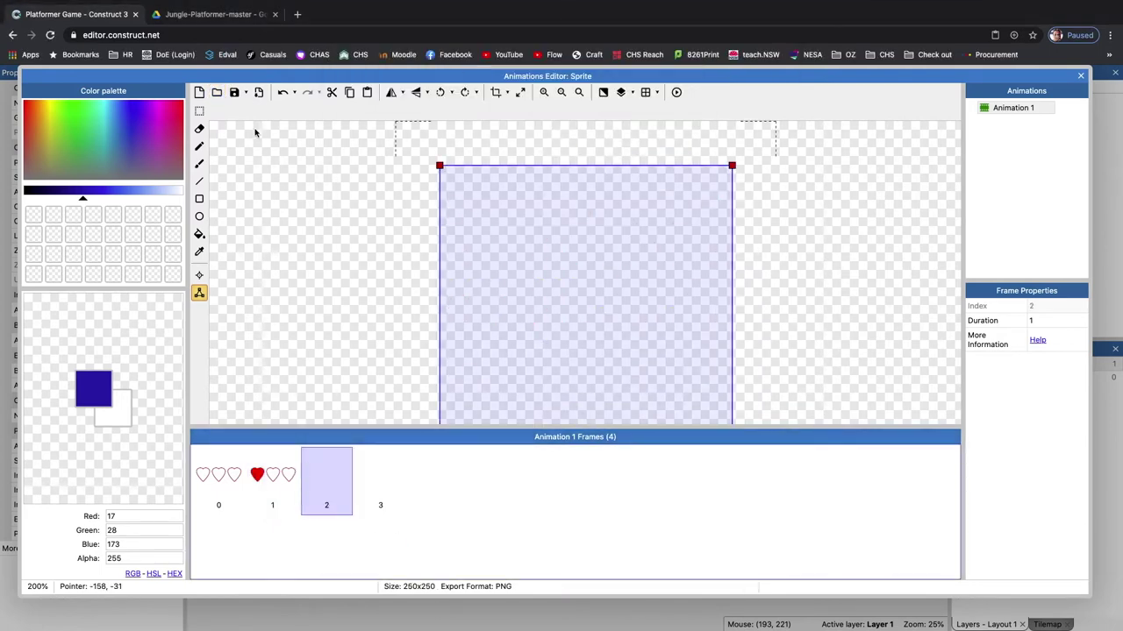
left_click(216, 92)
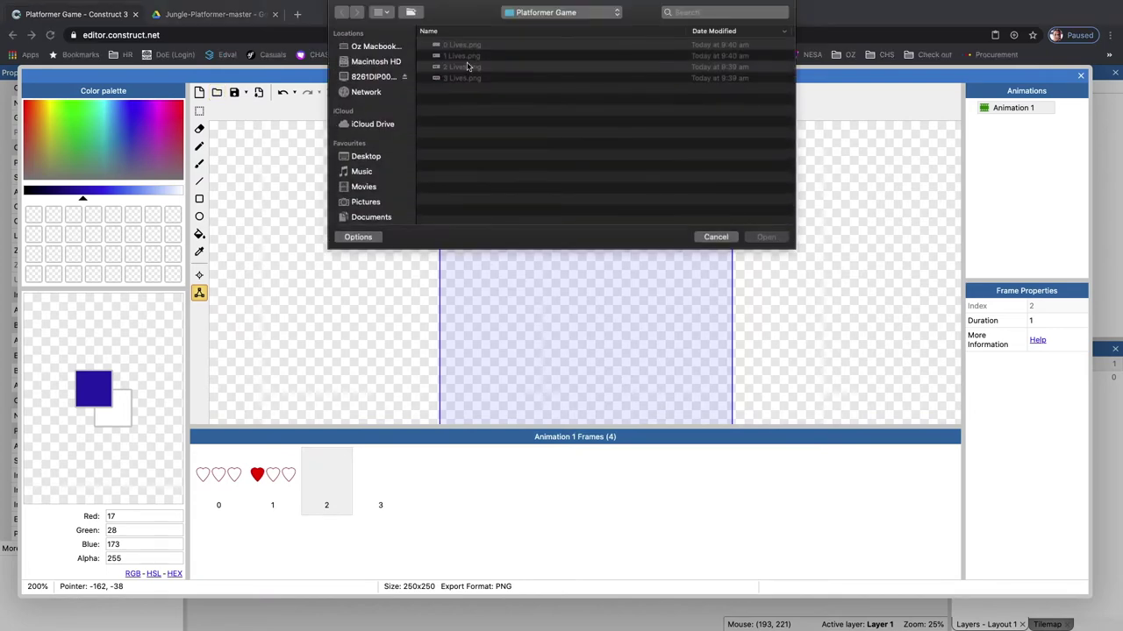
left_click(464, 67)
double_click(464, 68)
- Load 3 Lives.png into frame 3 of Animation 1
left_click(373, 473)
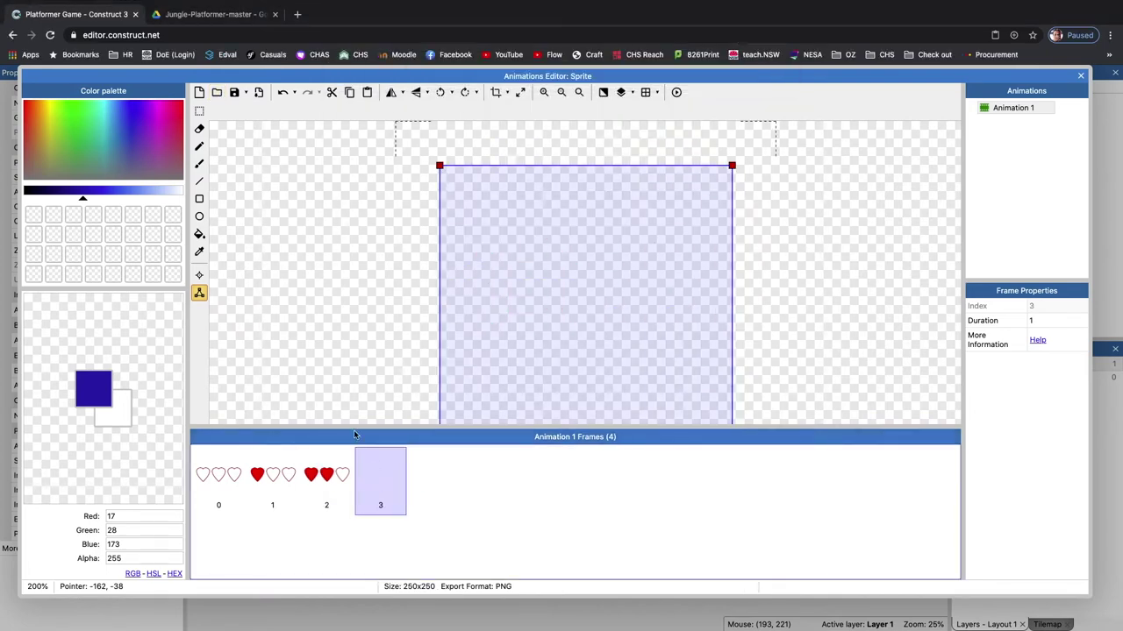
left_click(218, 96)
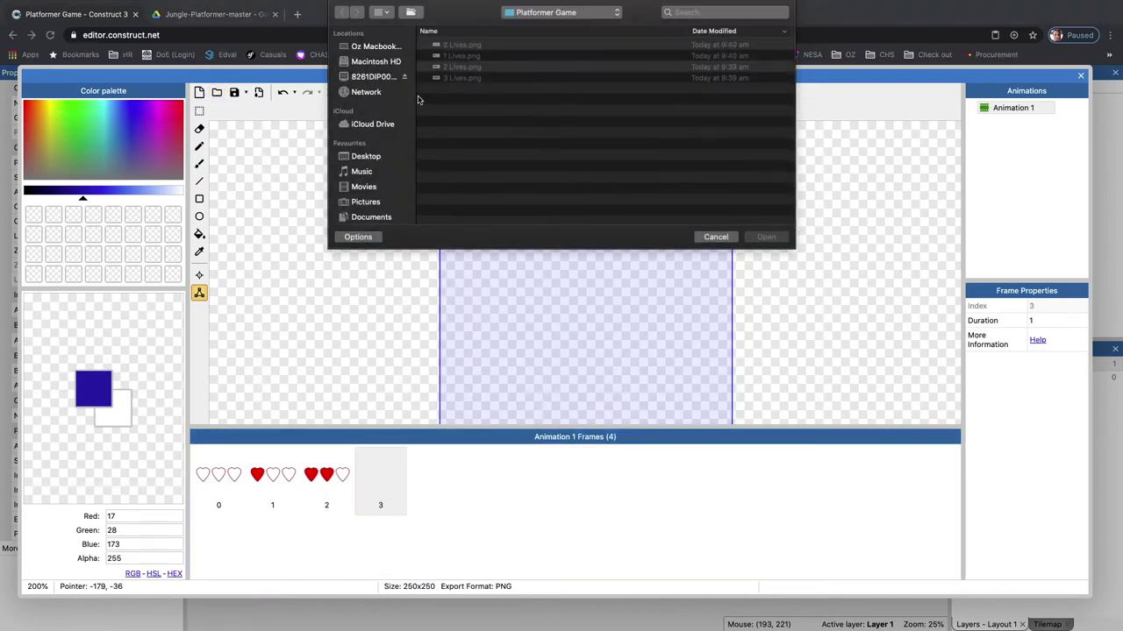
double_click(460, 82)
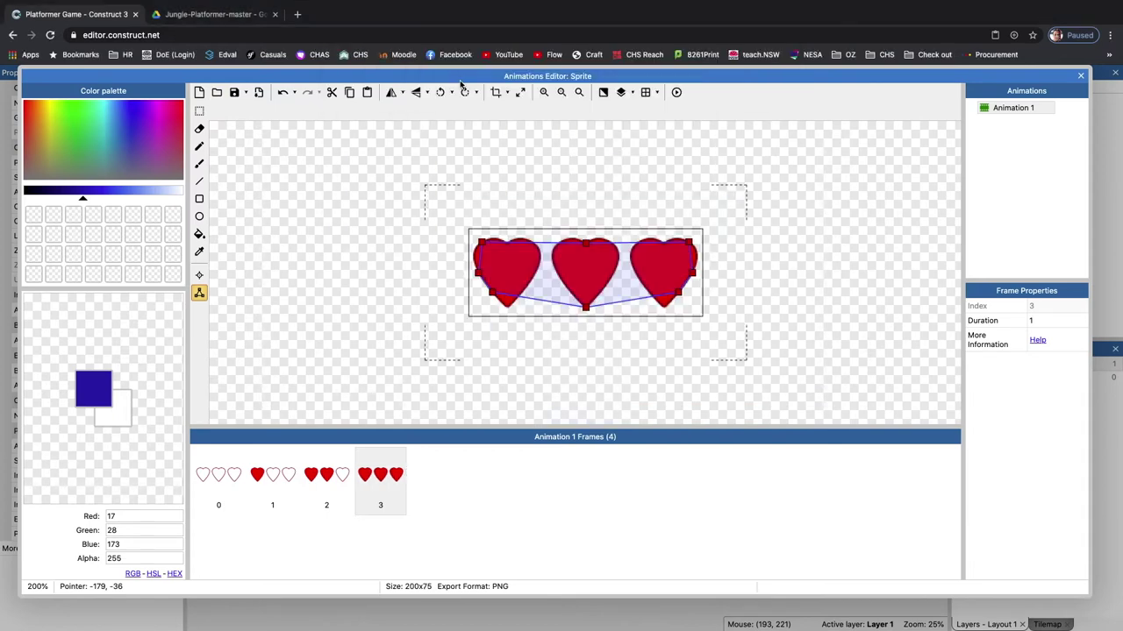
left_click(492, 519)
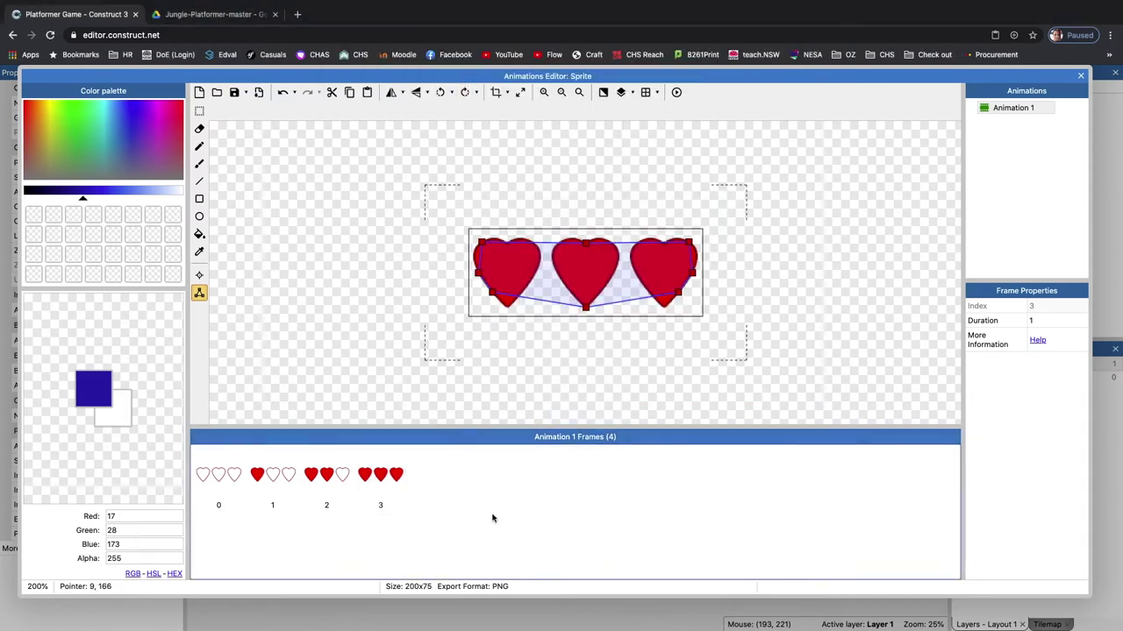
- Review frames 0 to 3 of the hearts animation one by one and close the animations editor
left_click(232, 476)
left_click(274, 475)
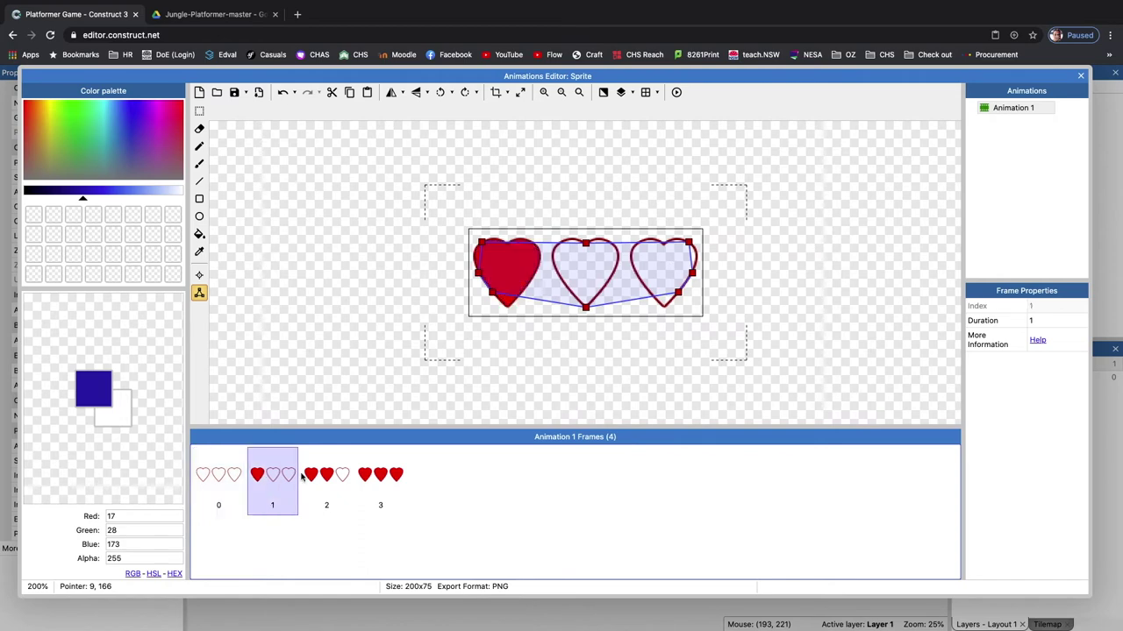
left_click(322, 478)
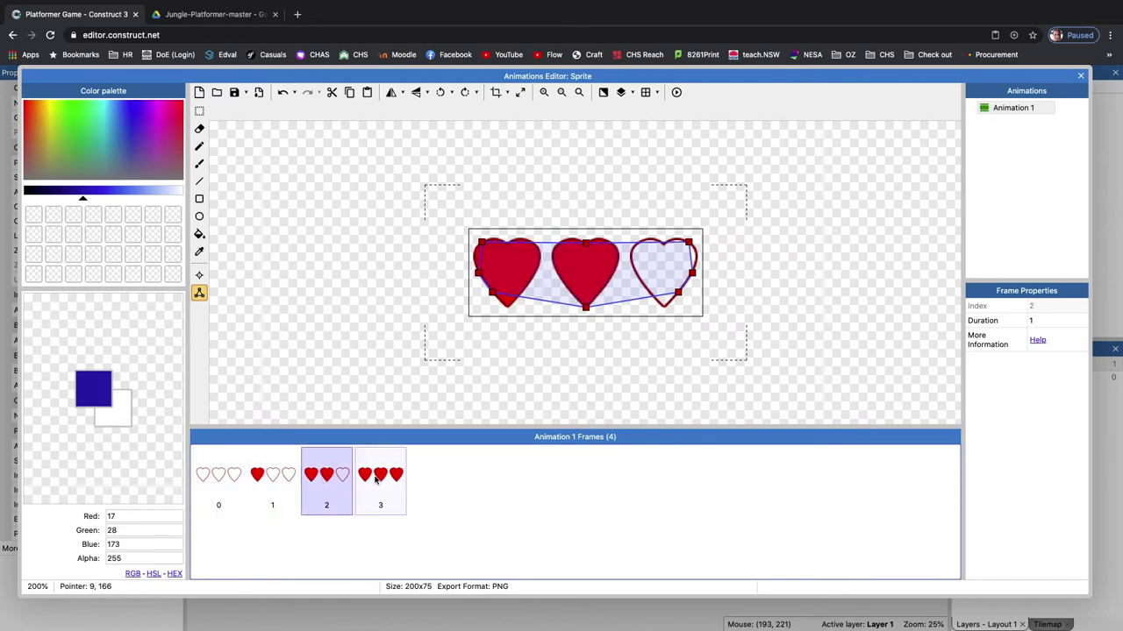
left_click(377, 482)
left_click(494, 528)
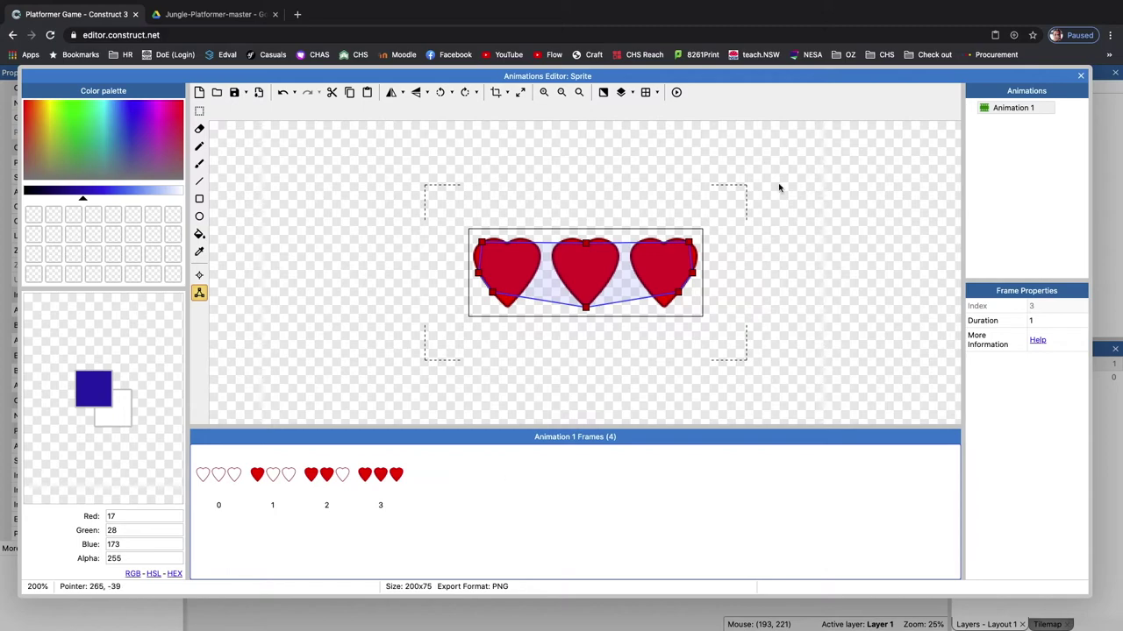
left_click(1081, 77)
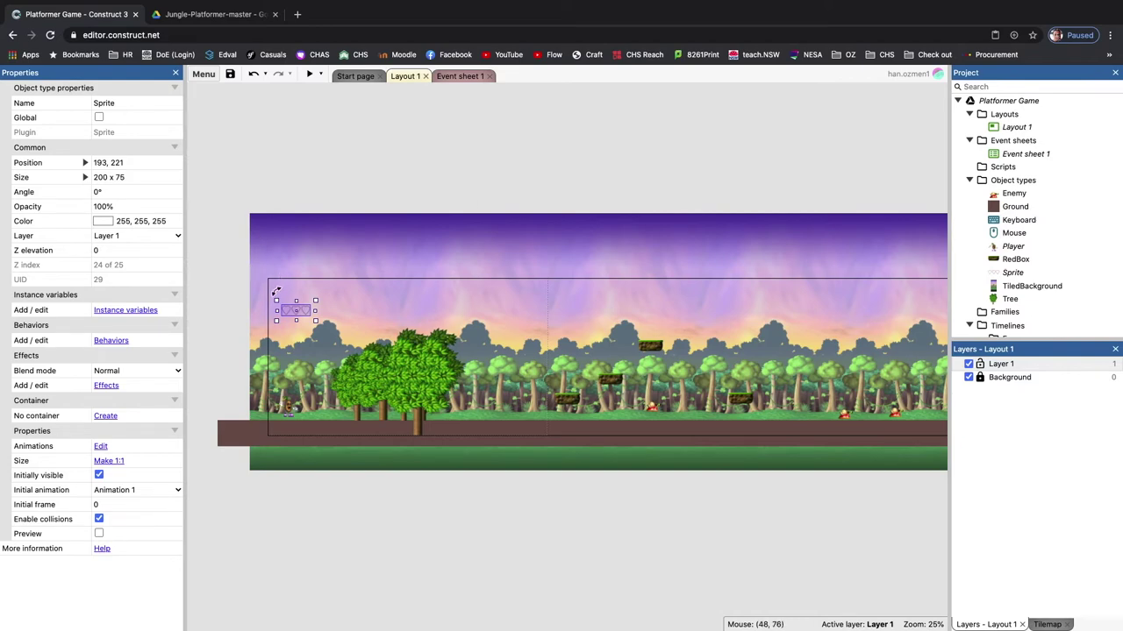
- Set the initial frame of the hearts sprite in Layout 1 to 3
scroll(264, 300, "up", 5, "ctrl")
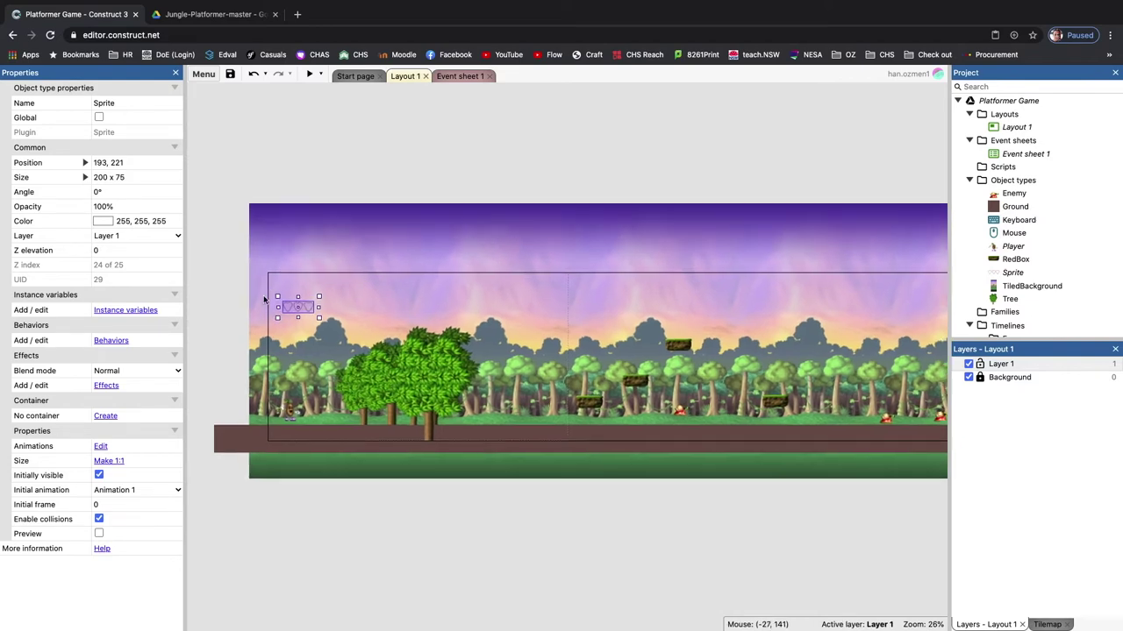
scroll(264, 300, "up", 1, "ctrl")
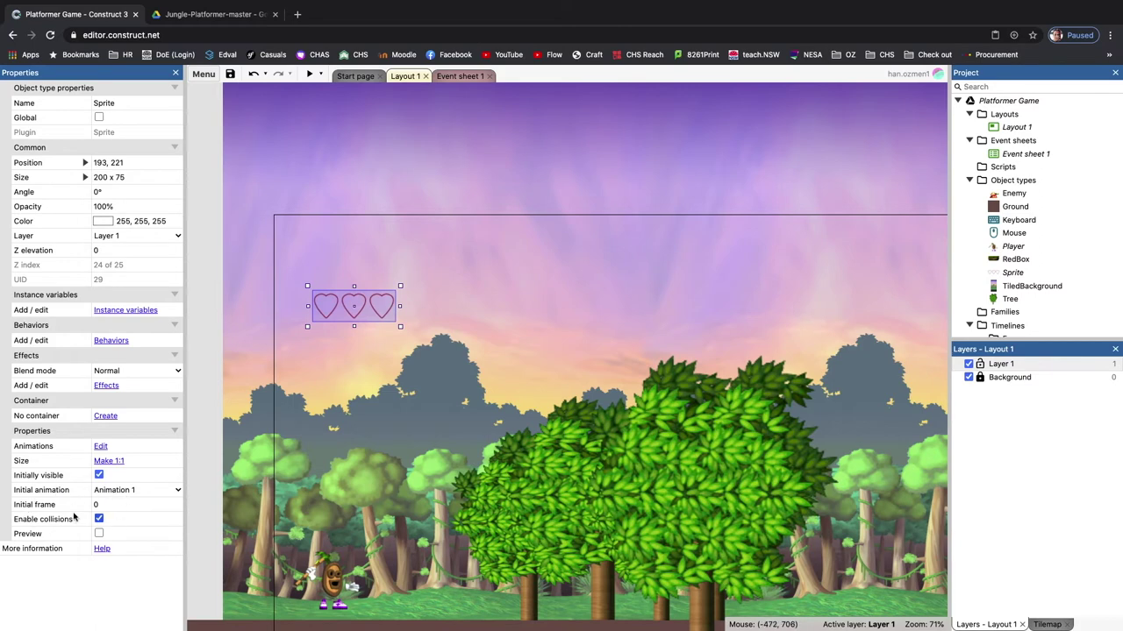
left_click(365, 351)
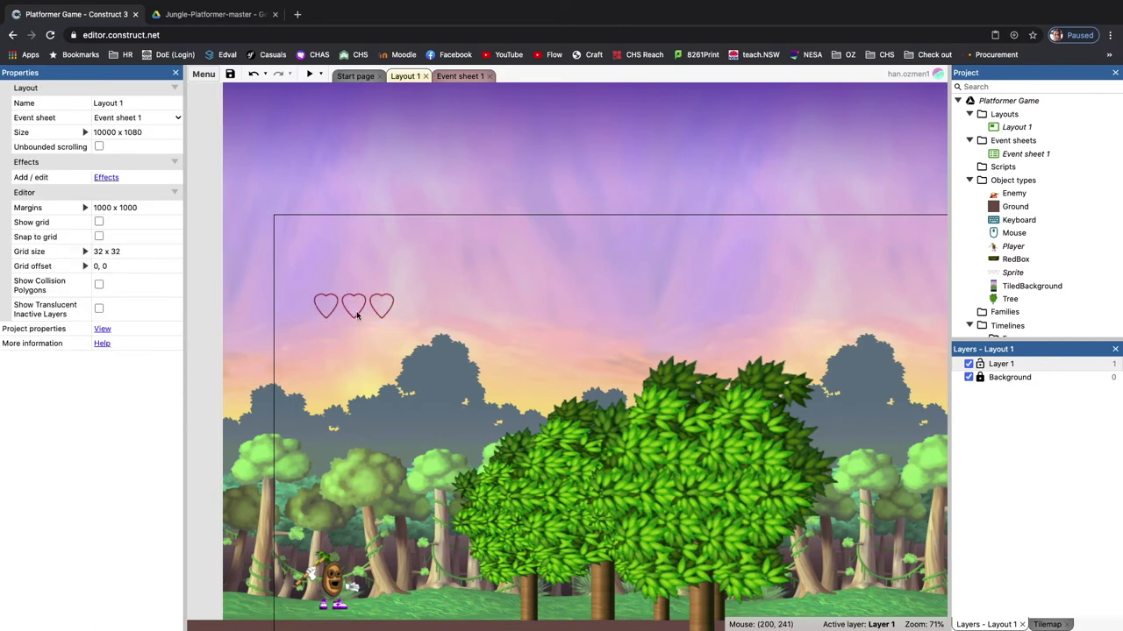
left_click(308, 295)
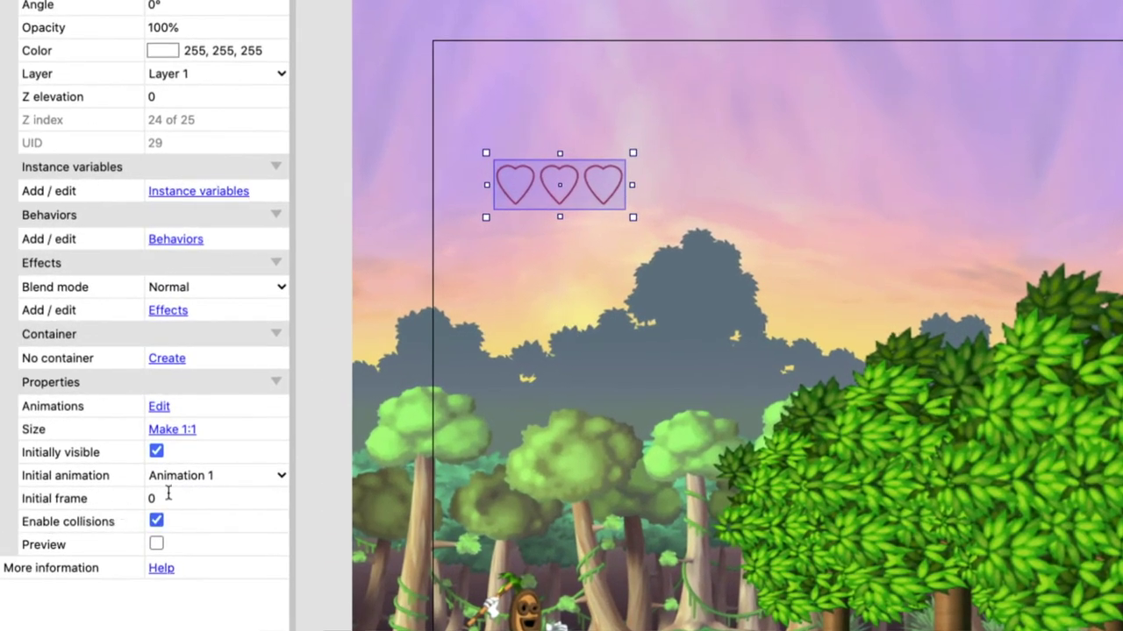
left_click(221, 498)
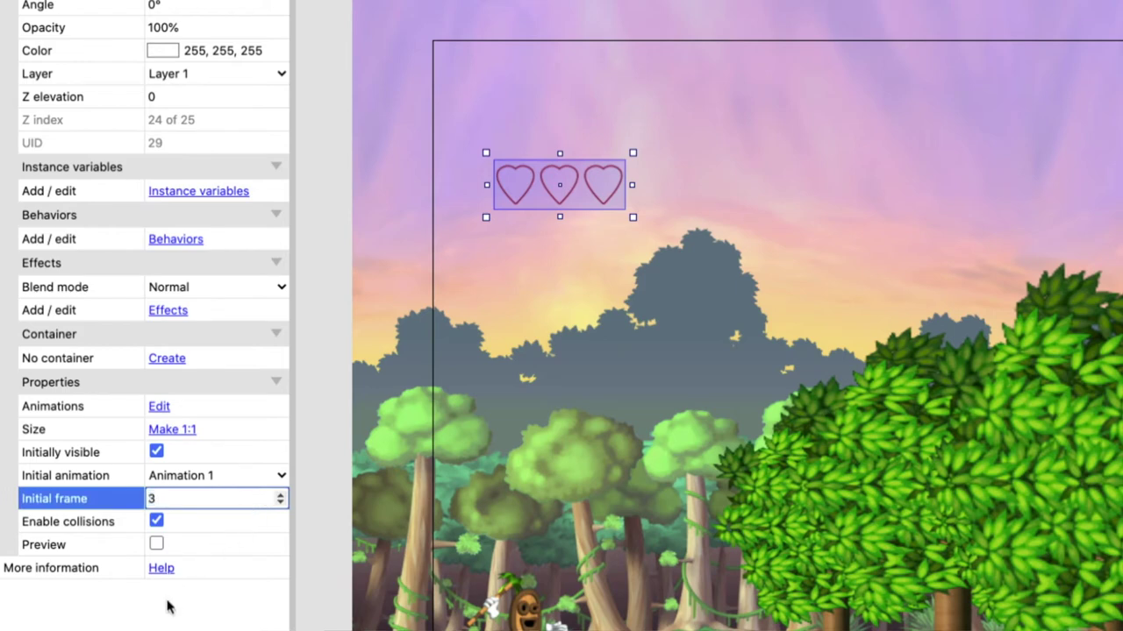
key("Return")
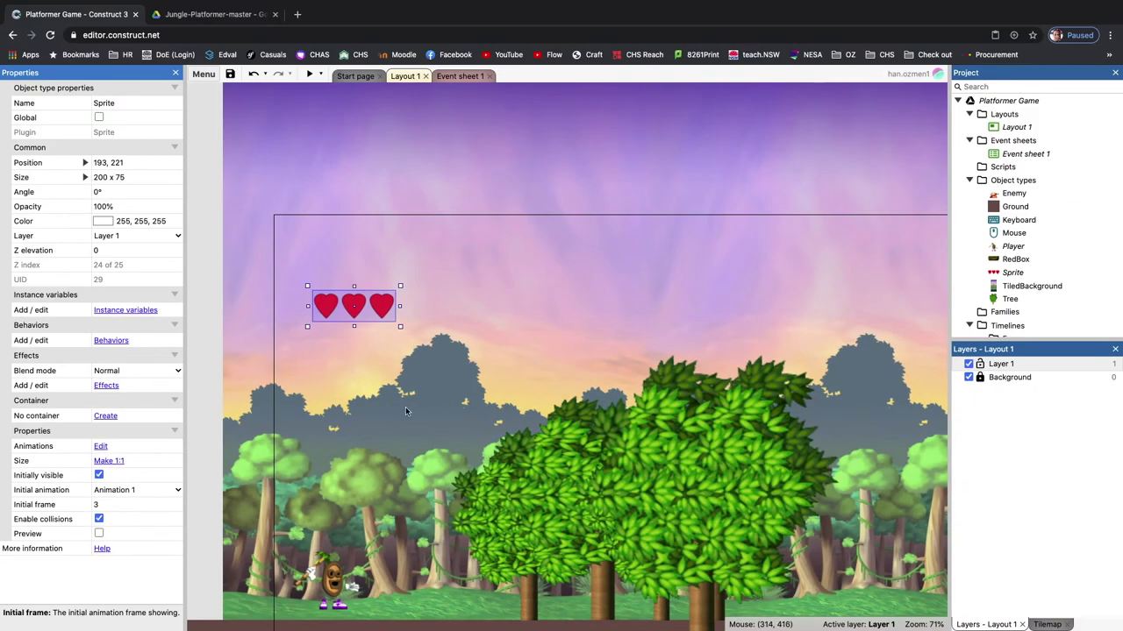
scroll(405, 410, "down", 1)
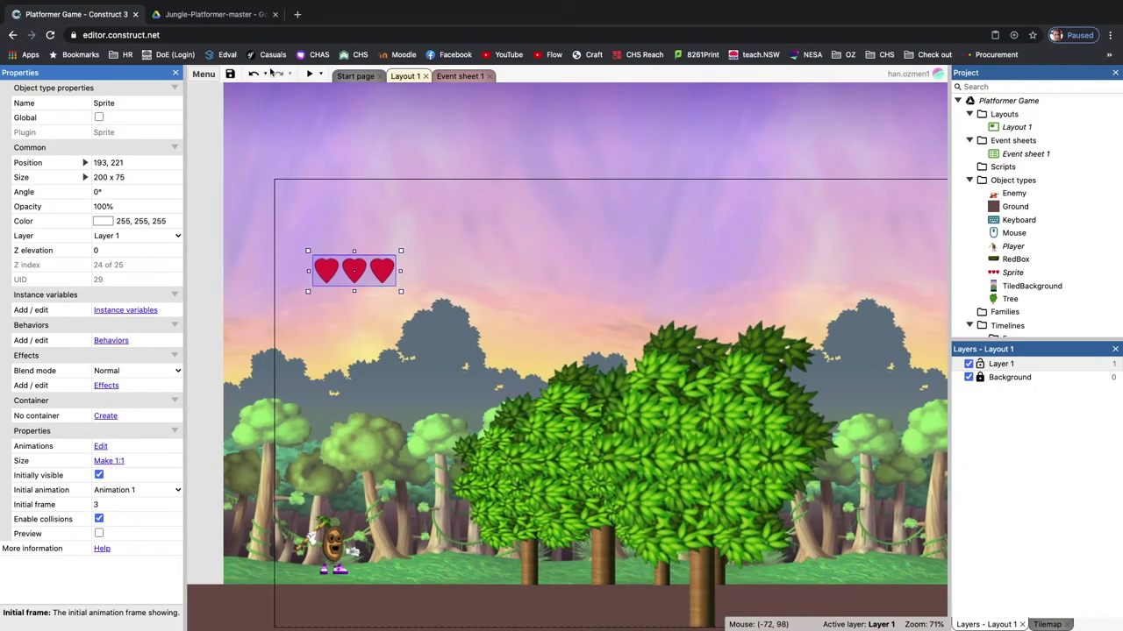
left_click(449, 77)
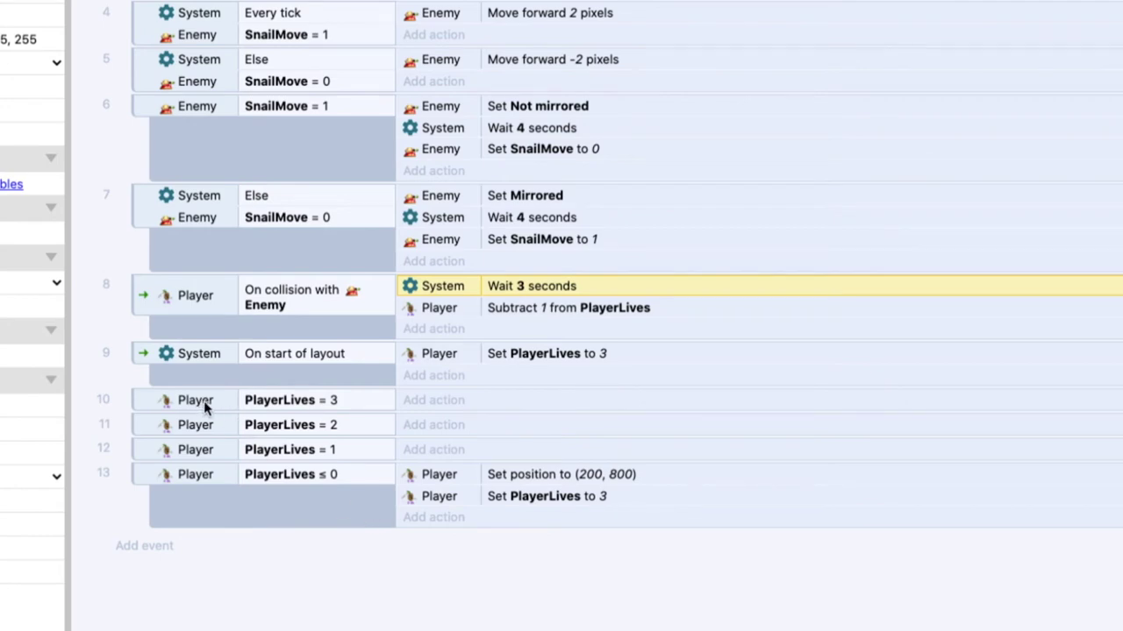
left_click(416, 400)
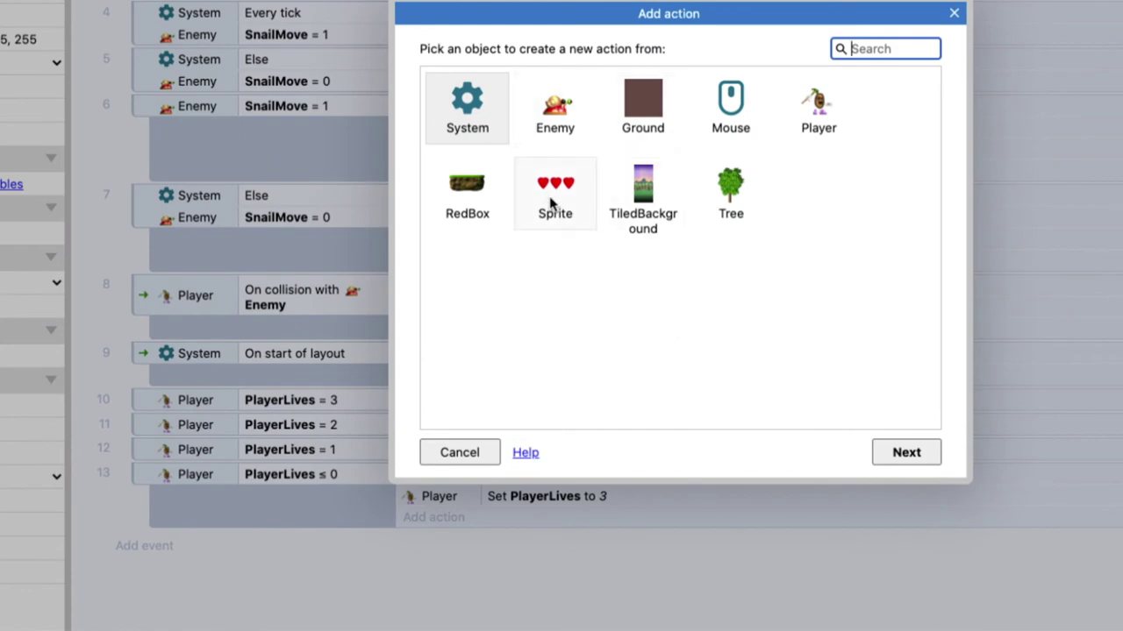
left_click(449, 447)
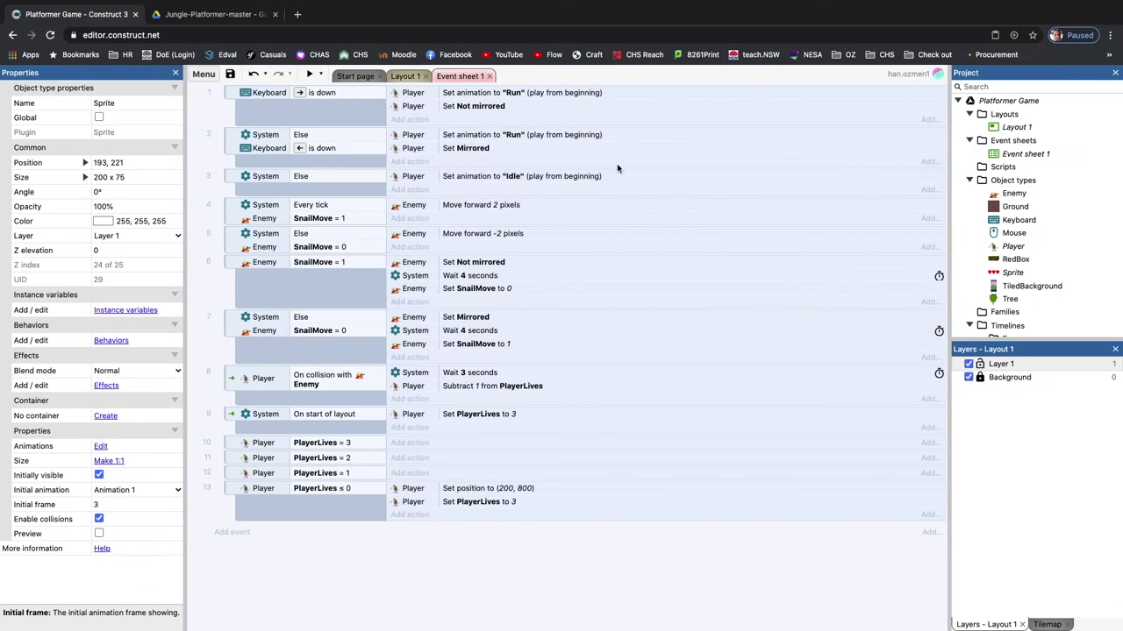
- Rename the hearts sprite in Layout 1 as Lives
left_click(405, 76)
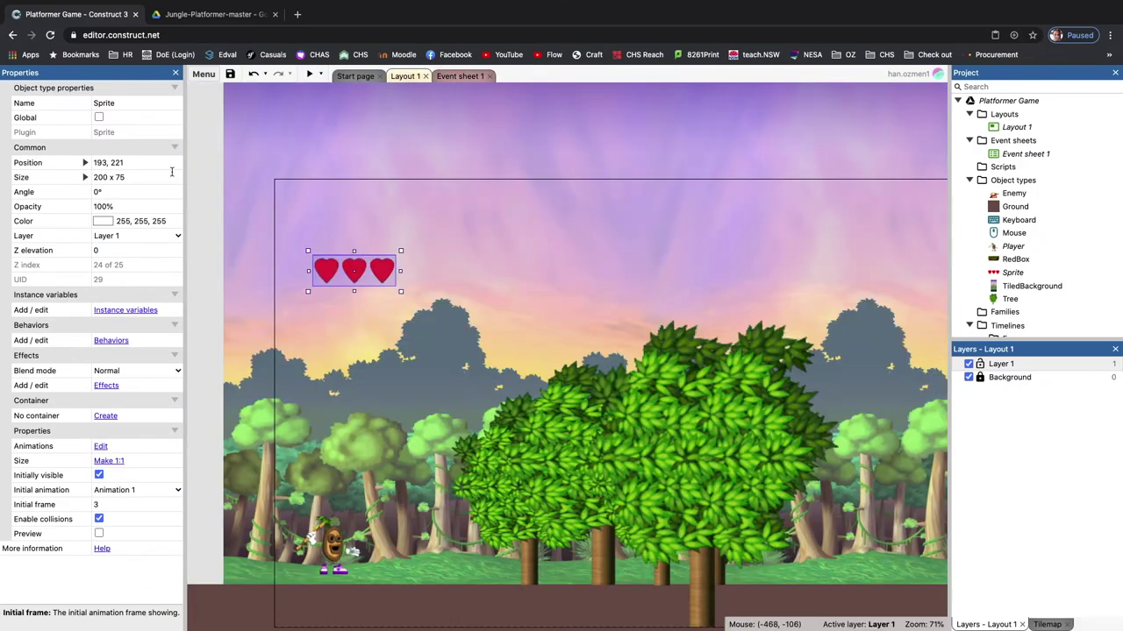
left_click(139, 102)
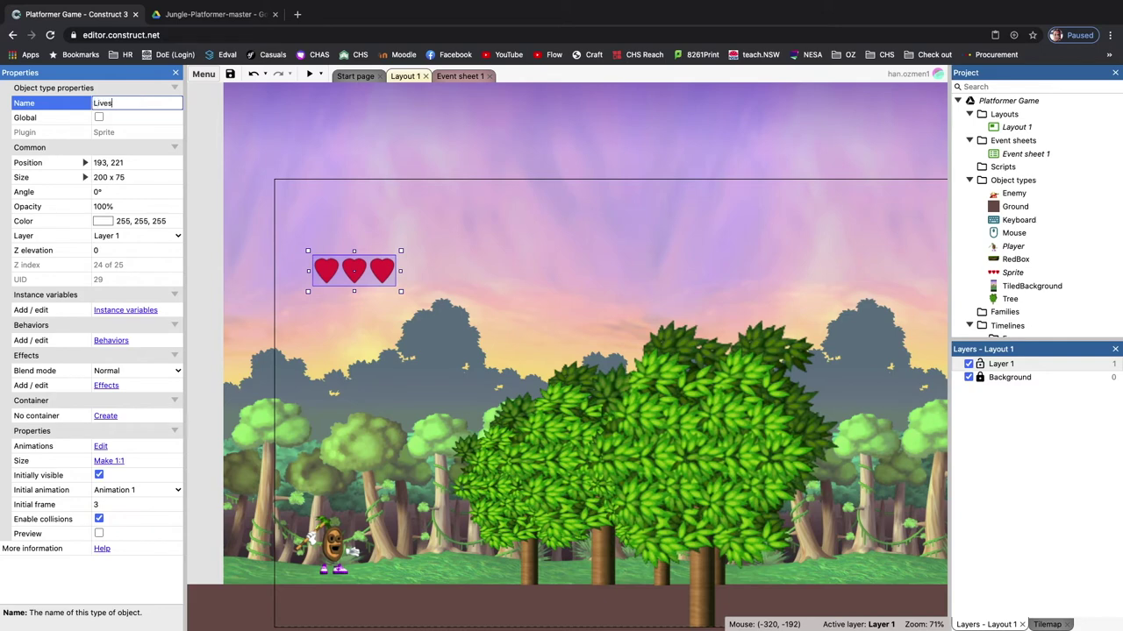
key("Return")
- In Event sheet 1, add a Lives Set frame action with frame number 3 to the PlayerLives = 3 event
left_click(465, 76)
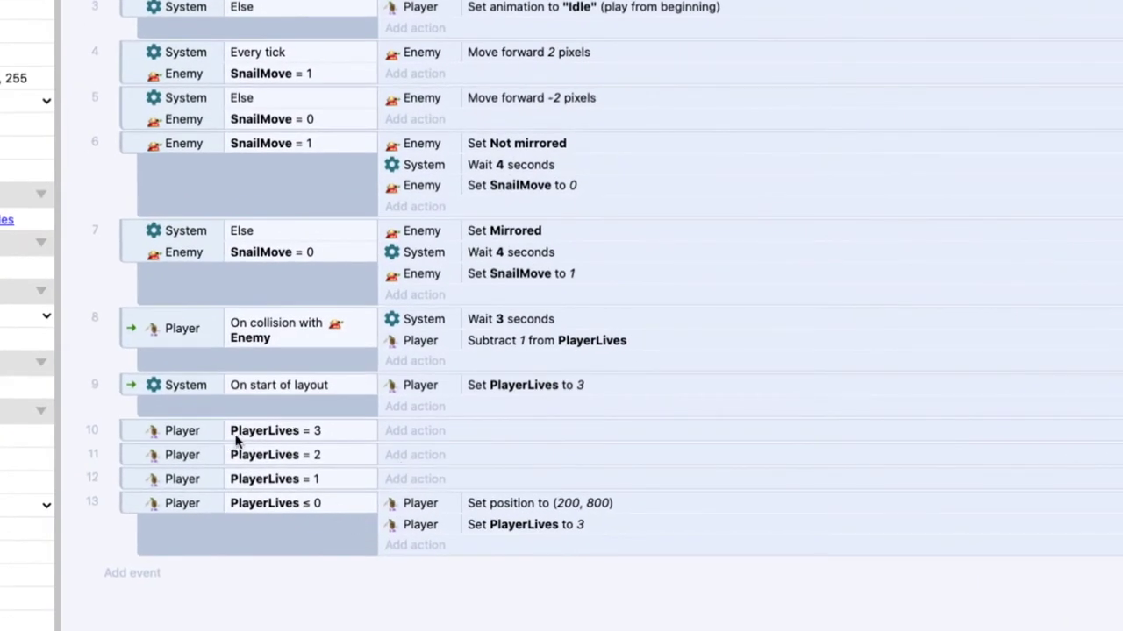
left_click(424, 432)
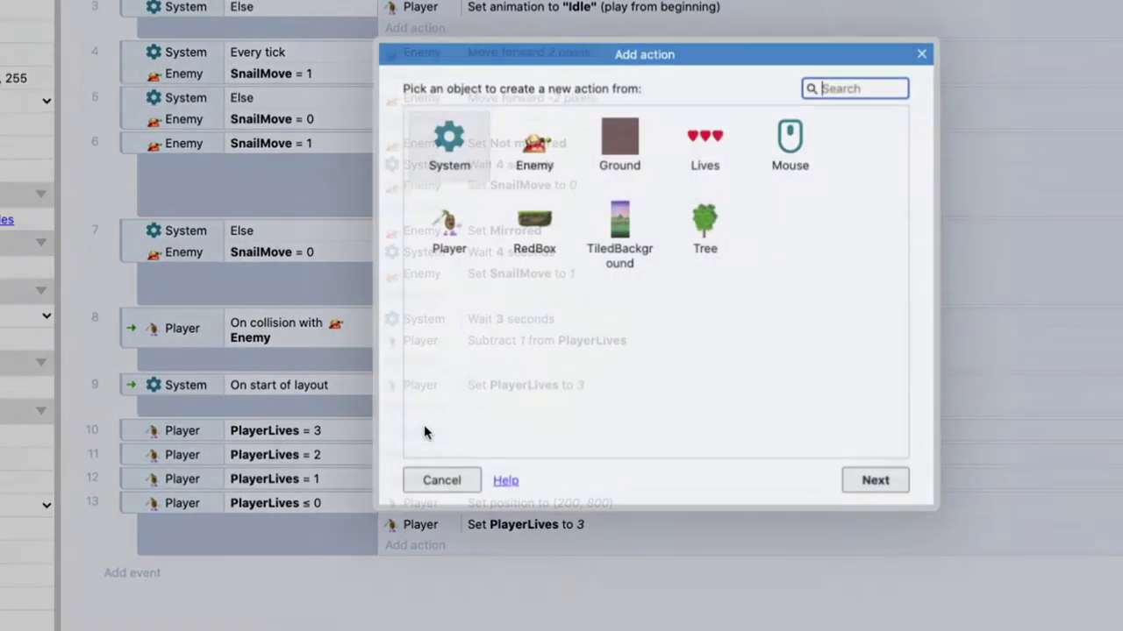
left_click(709, 144)
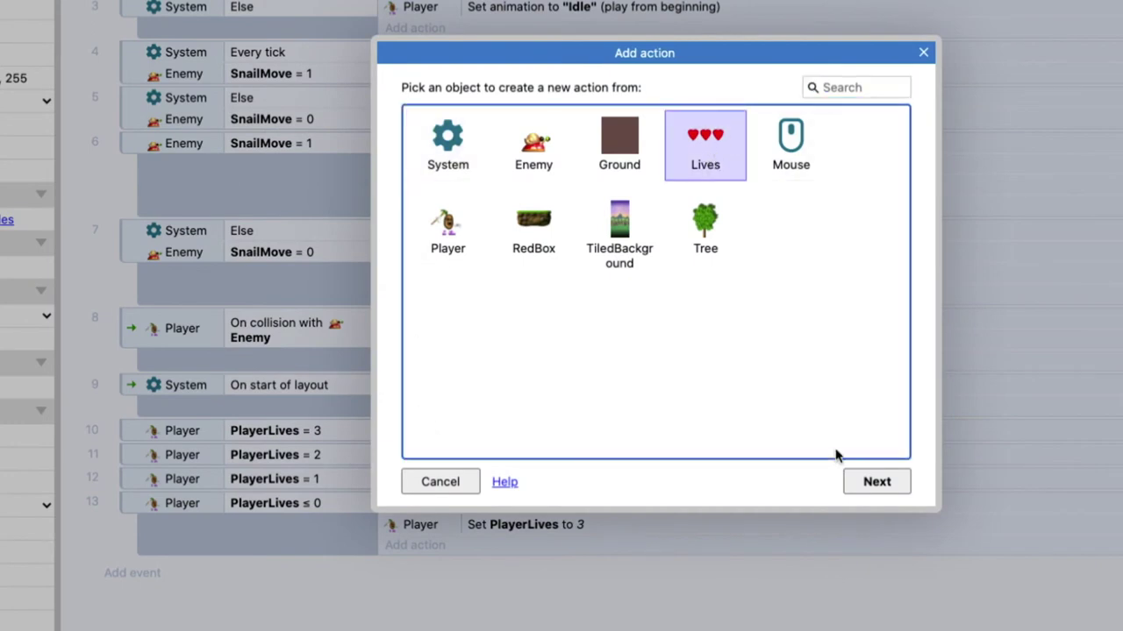
left_click(868, 481)
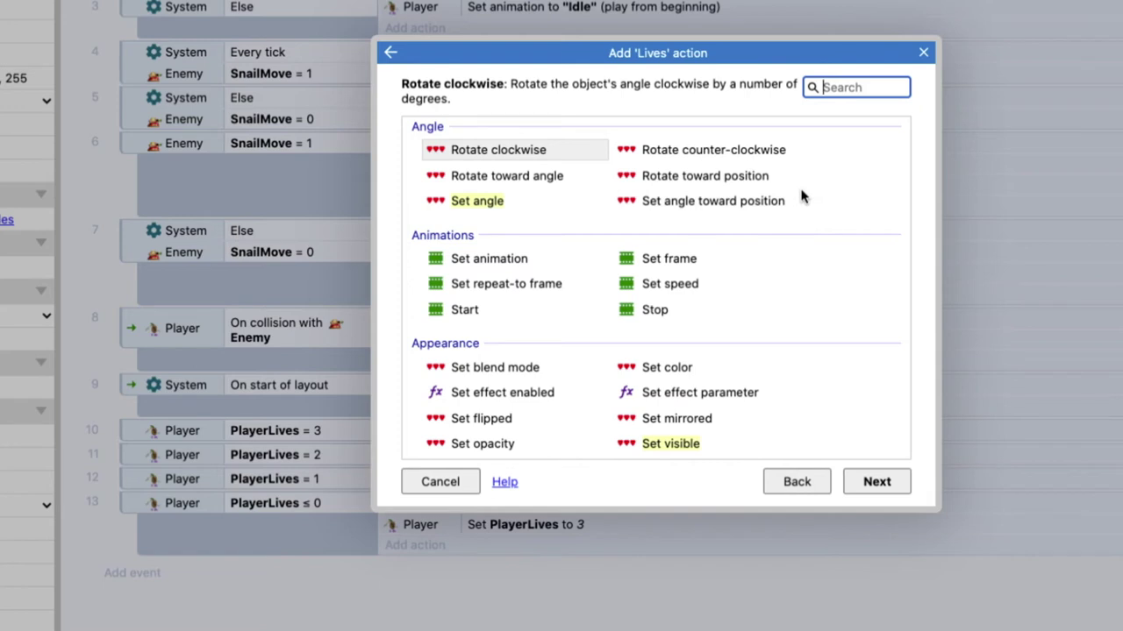
type("set")
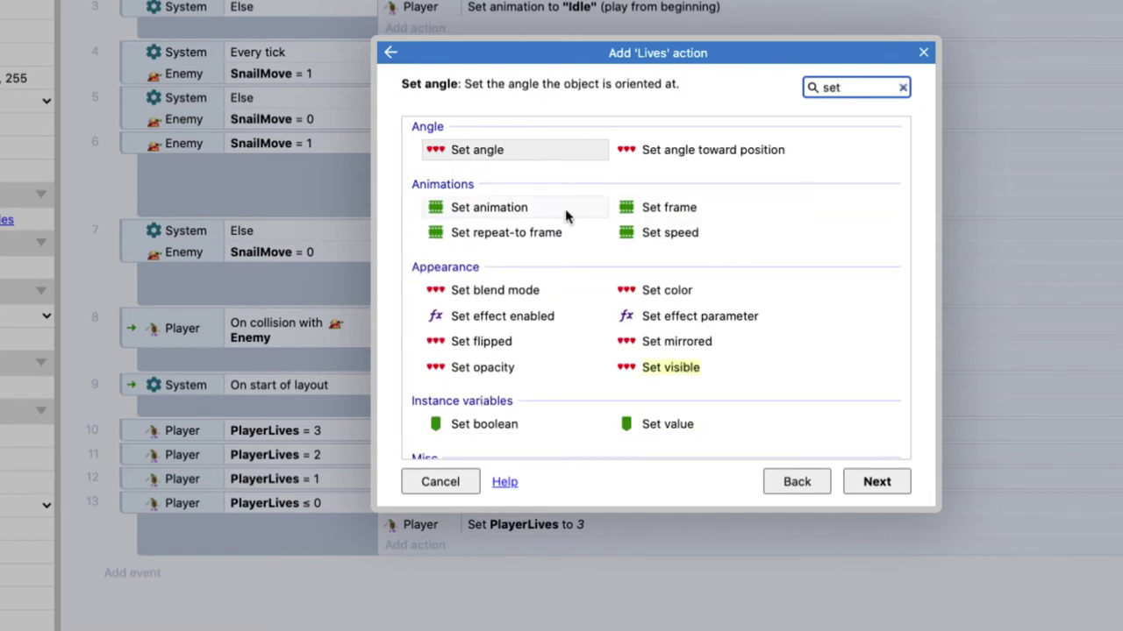
left_click(682, 205)
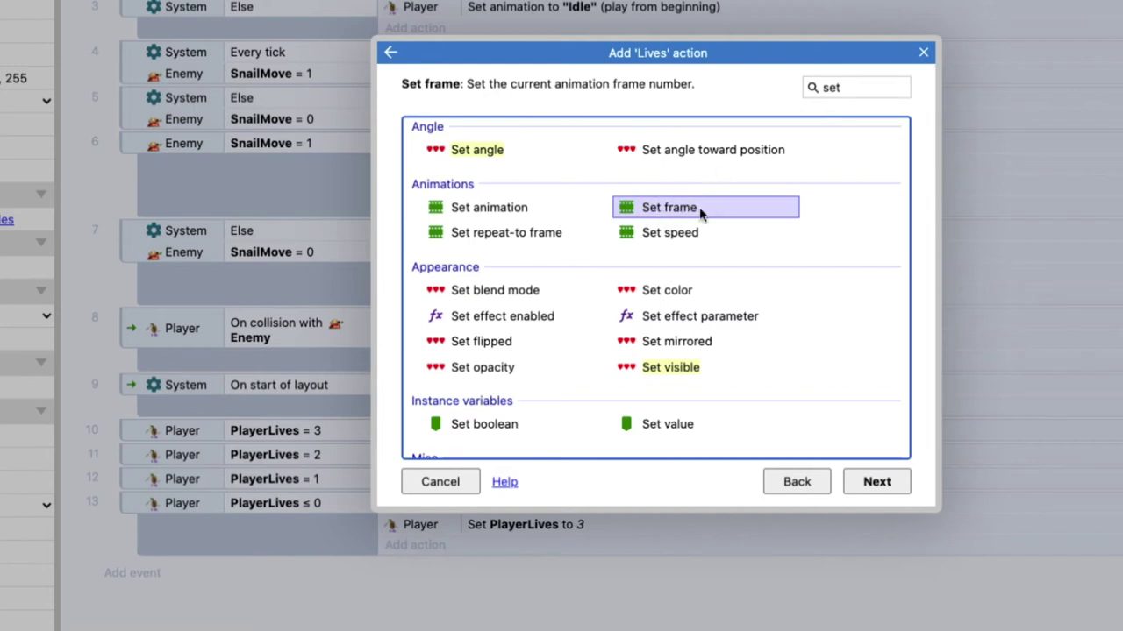
left_click(873, 481)
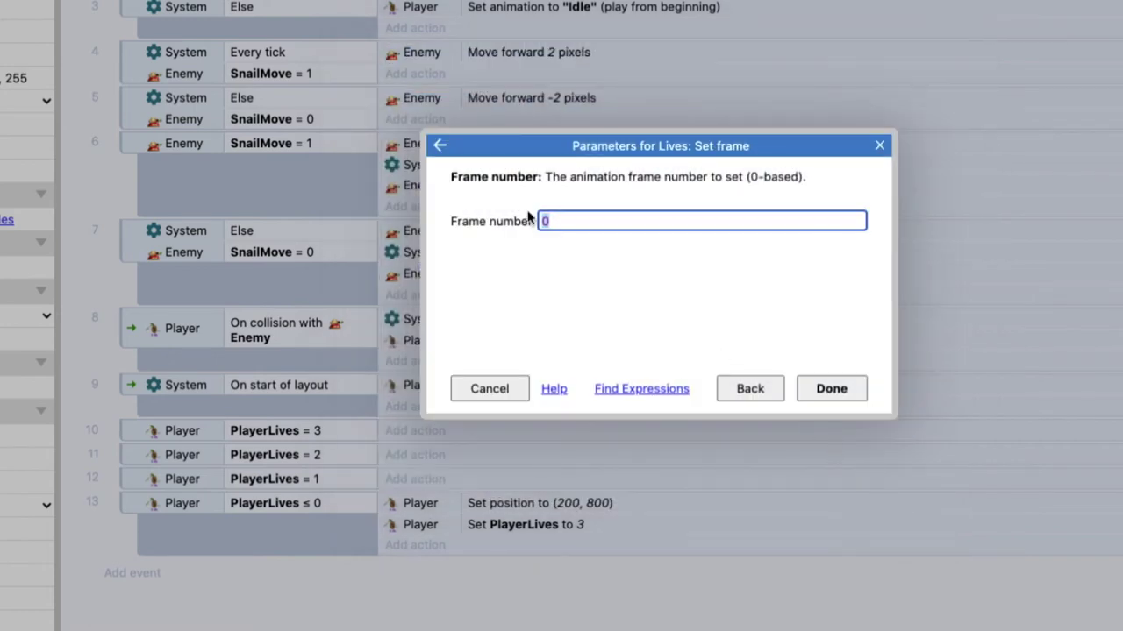
left_click(826, 386)
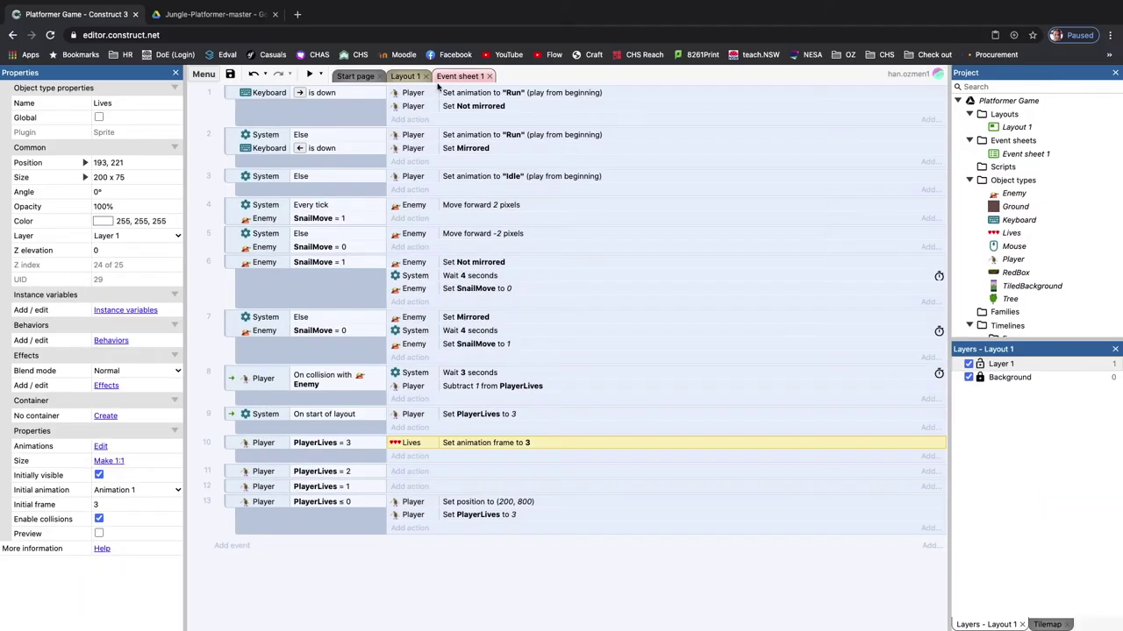
- Check the frame numbering of the Lives sprite's Animation 1 from Layout 1 and close the animations editor
left_click(407, 76)
left_click(373, 277)
double_click(373, 277)
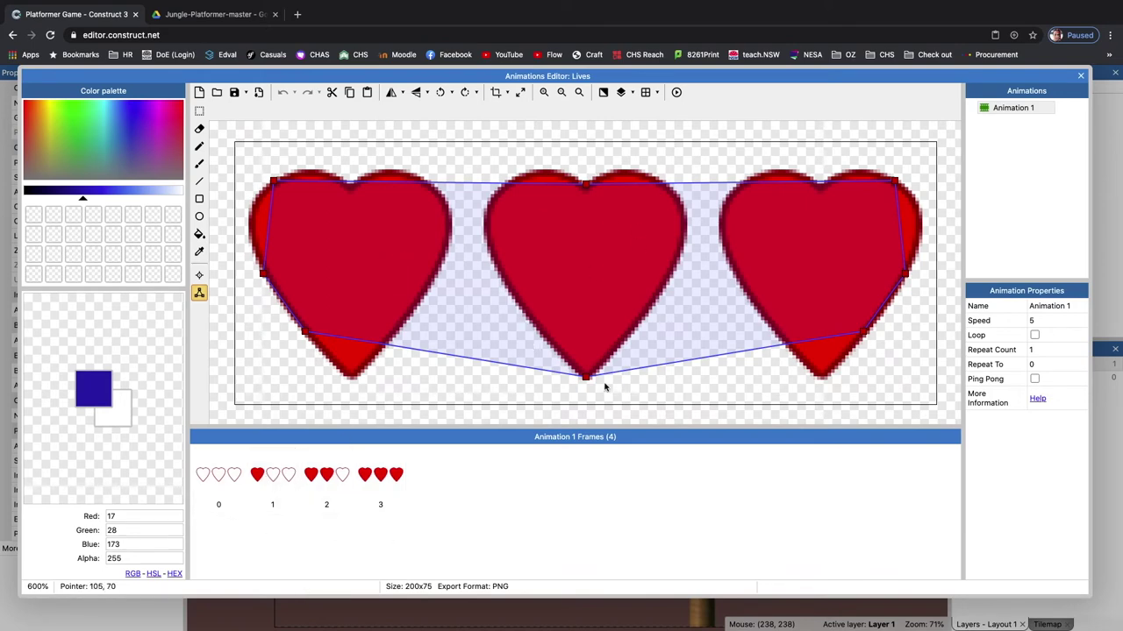
left_click(1081, 76)
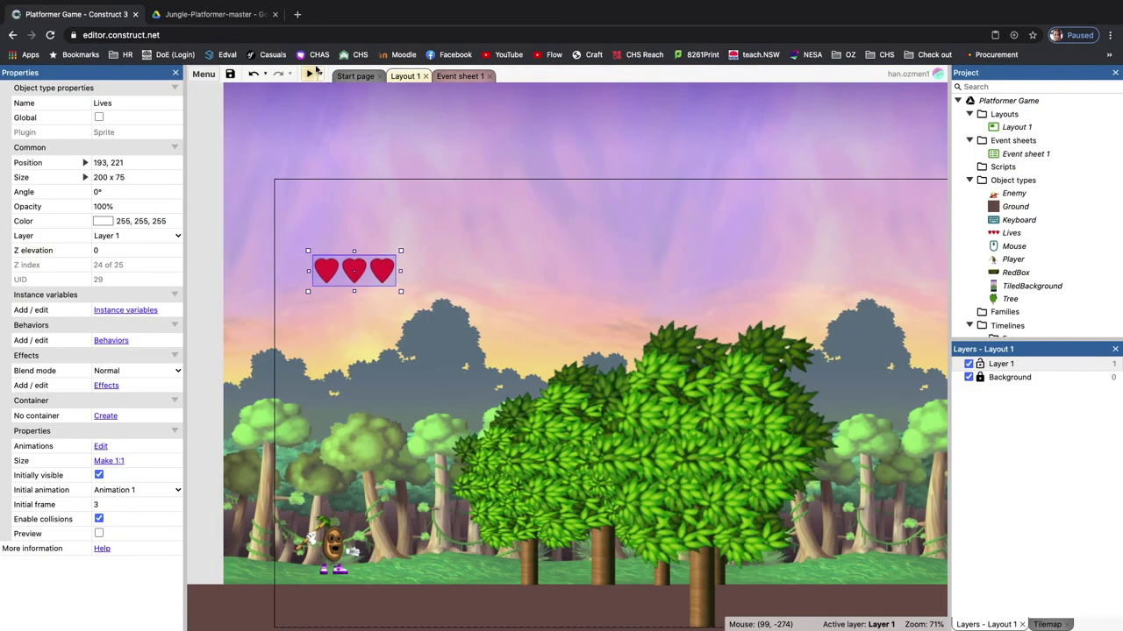
- In Event sheet 1, add a Lives Set frame action with frame number 2 to the PlayerLives = 2 event
left_click(464, 78)
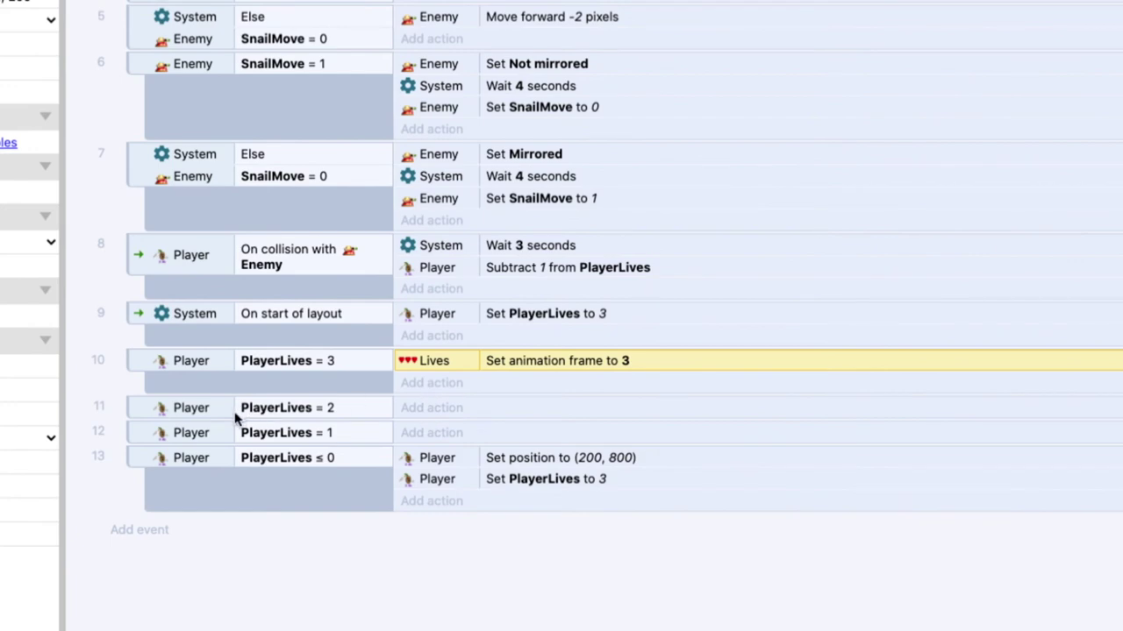
left_click(421, 408)
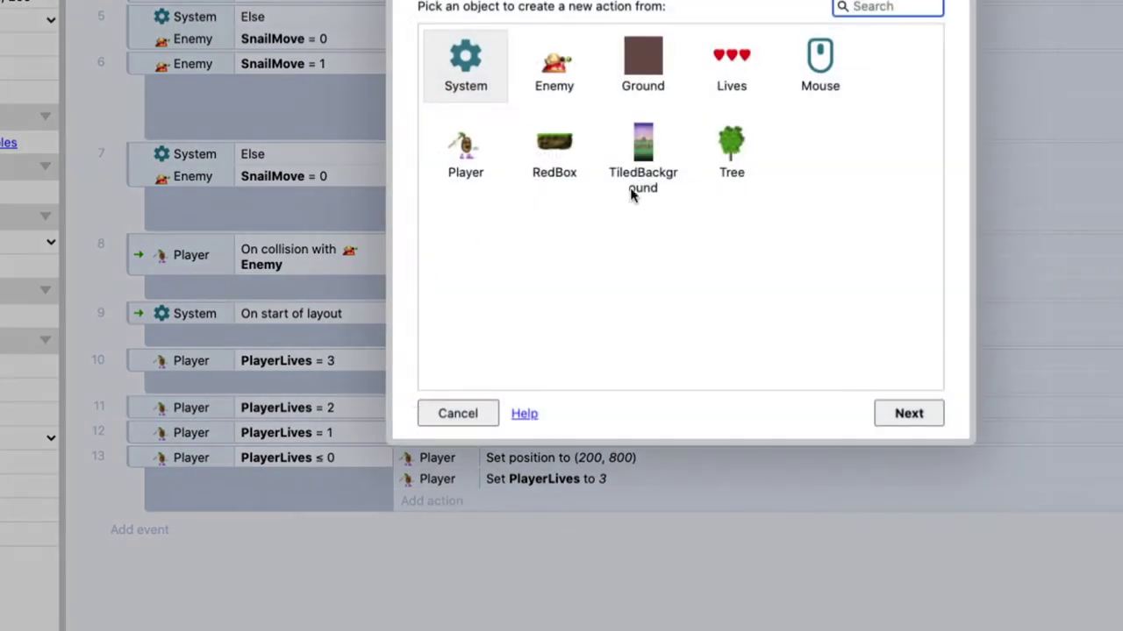
left_click(730, 84)
double_click(730, 84)
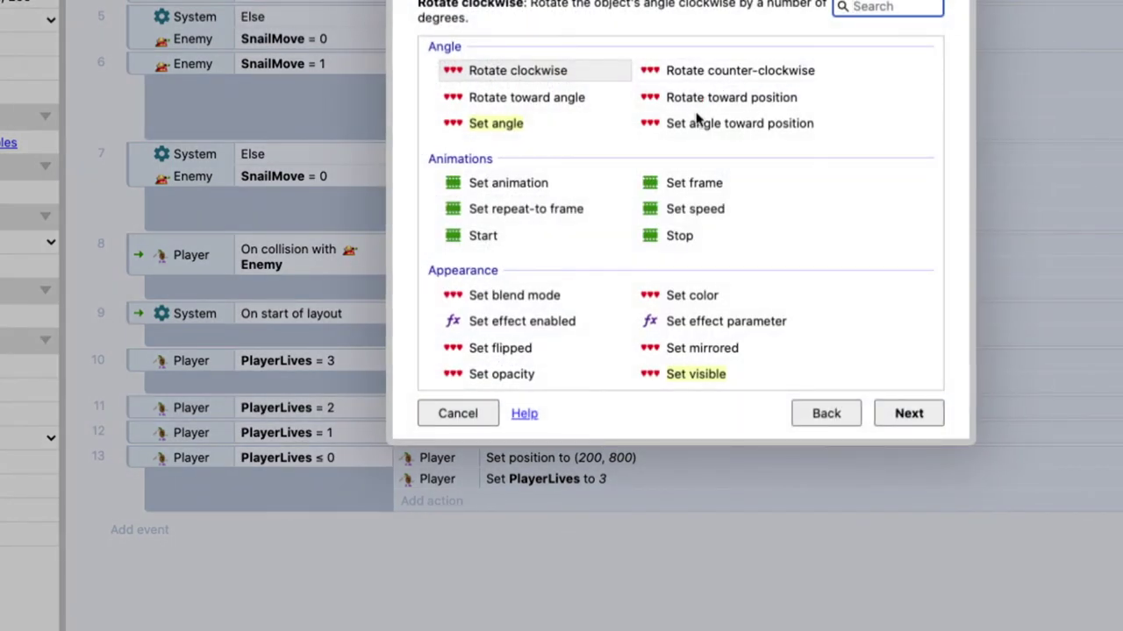
double_click(687, 182)
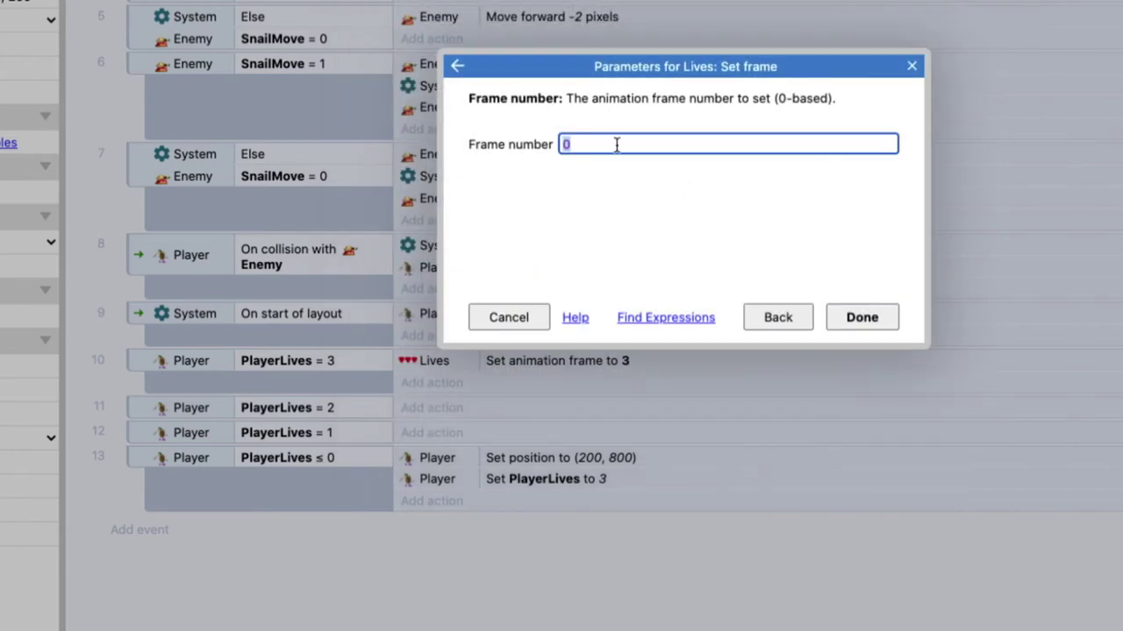
left_click(862, 317)
- Add a Lives Set frame action with frame number 1 to the PlayerLives = 1 event
left_click(307, 454)
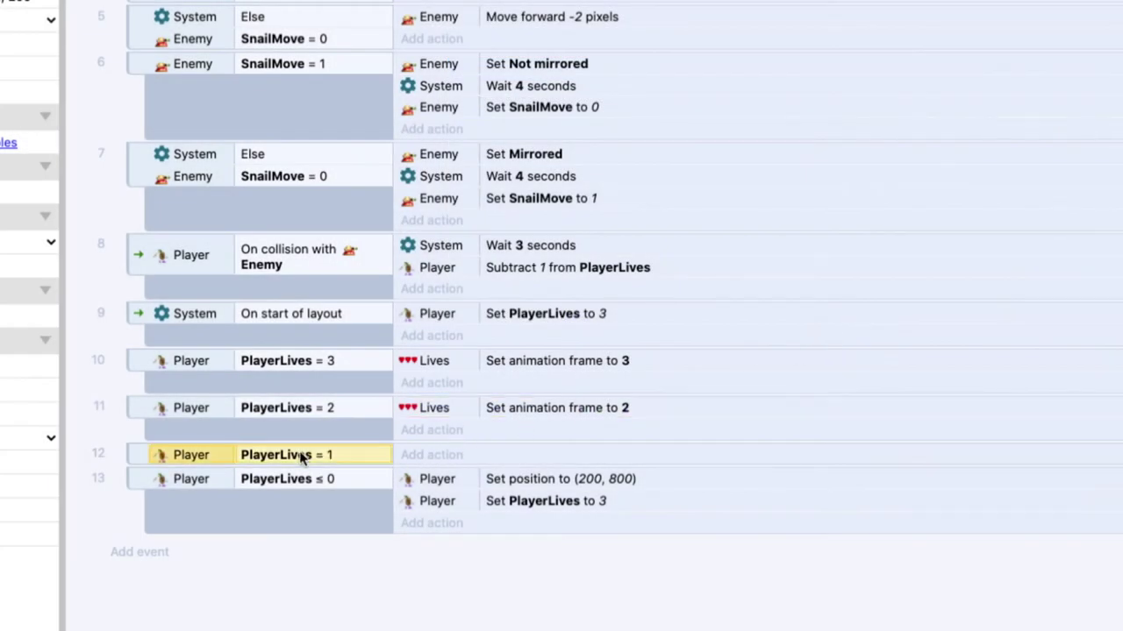
left_click(430, 454)
double_click(740, 82)
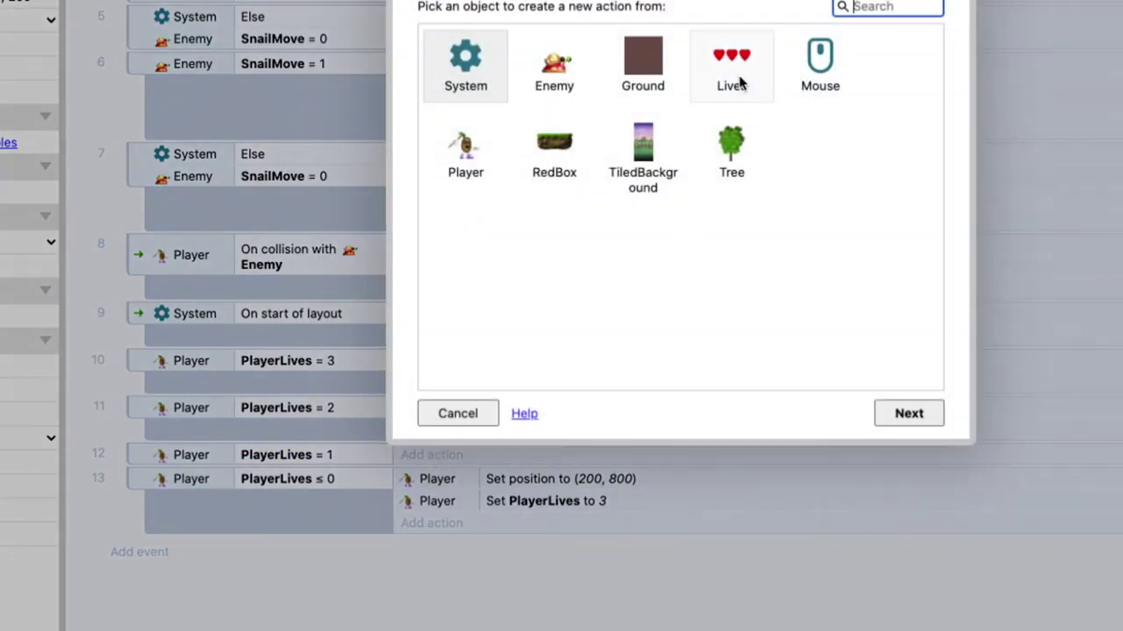
left_click(699, 192)
double_click(699, 192)
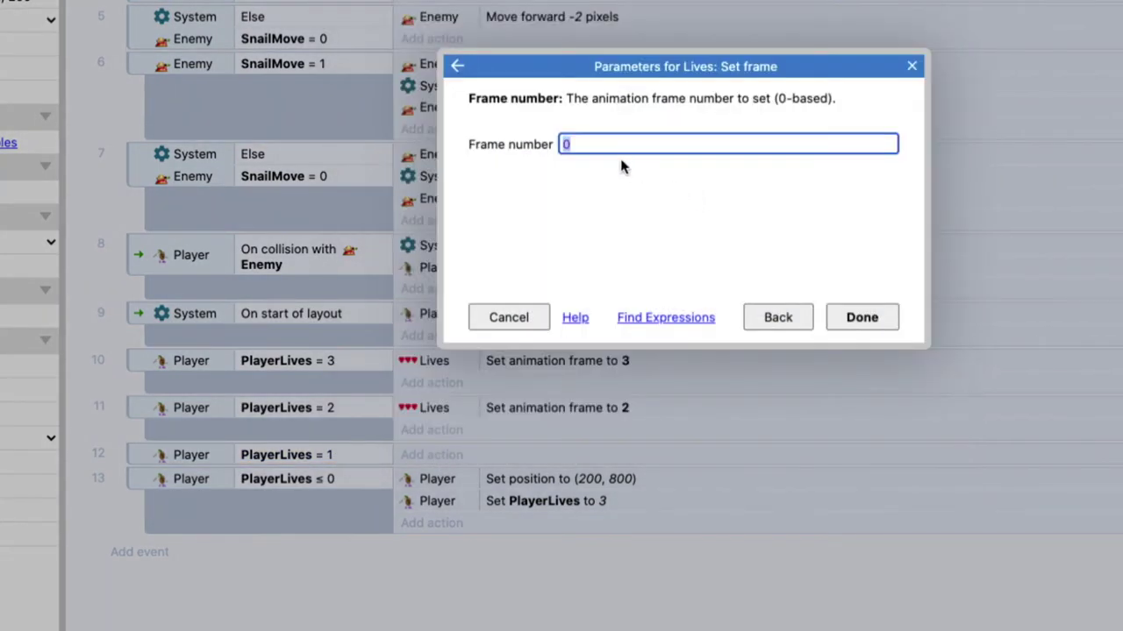
type("1")
left_click(865, 317)
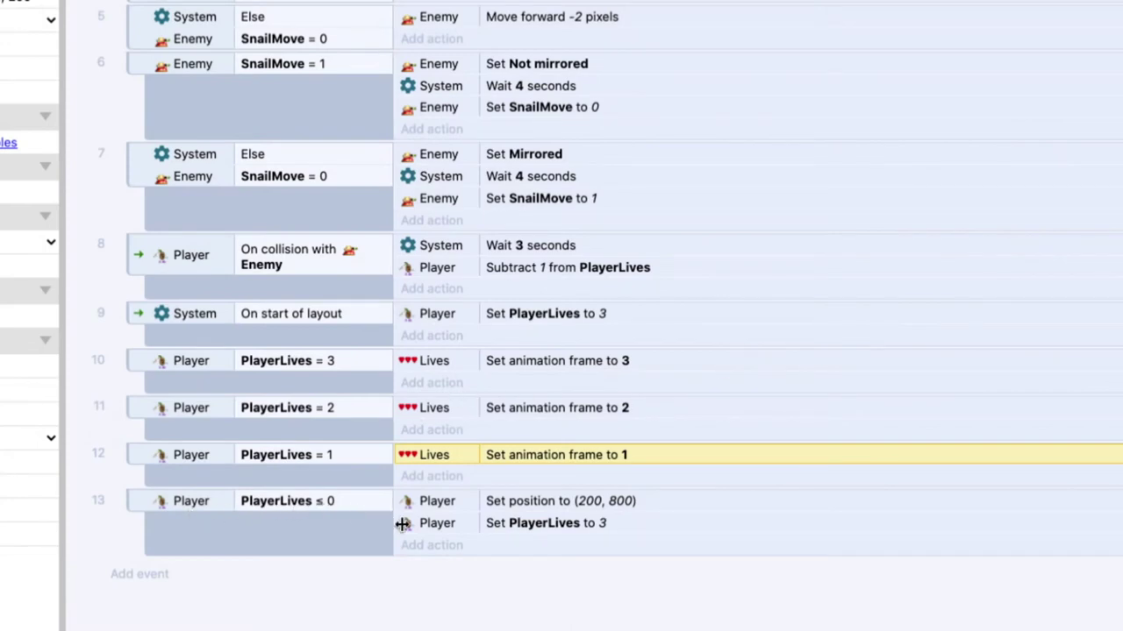
- Add a Lives Set frame action with frame number 0 to the PlayerLives ≤ 0 event and make it that event's first action
left_click(431, 547)
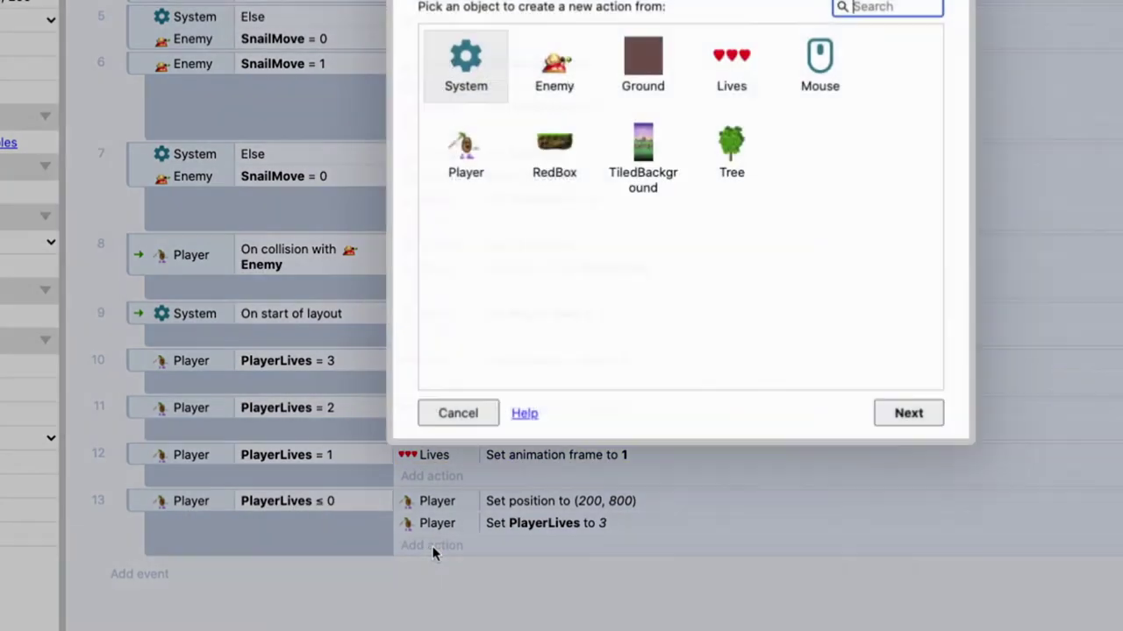
double_click(741, 81)
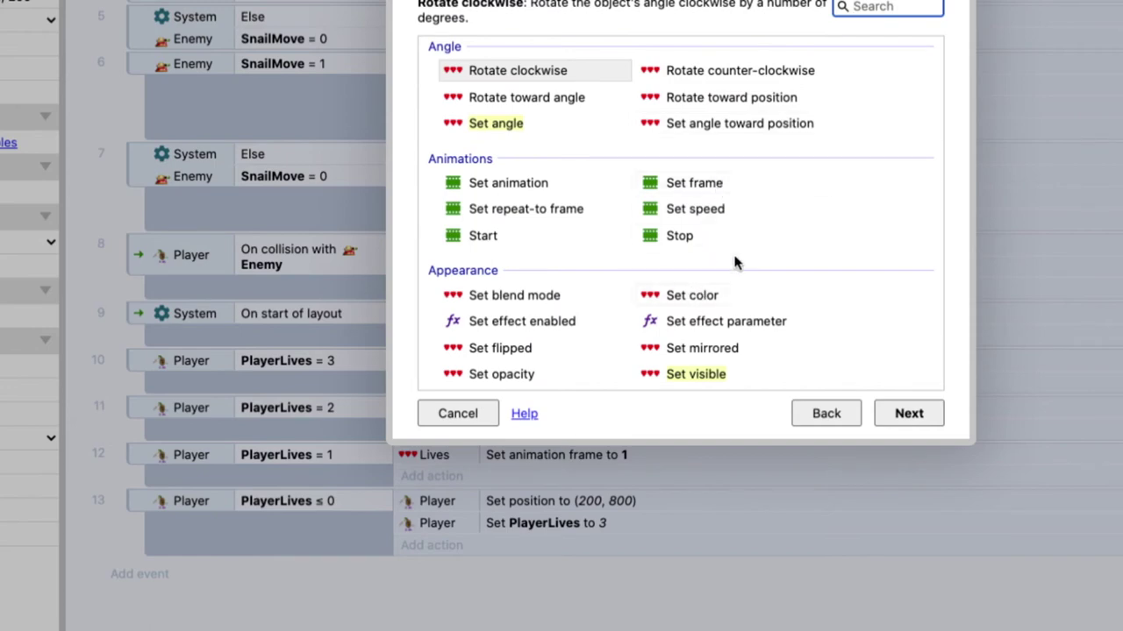
double_click(696, 184)
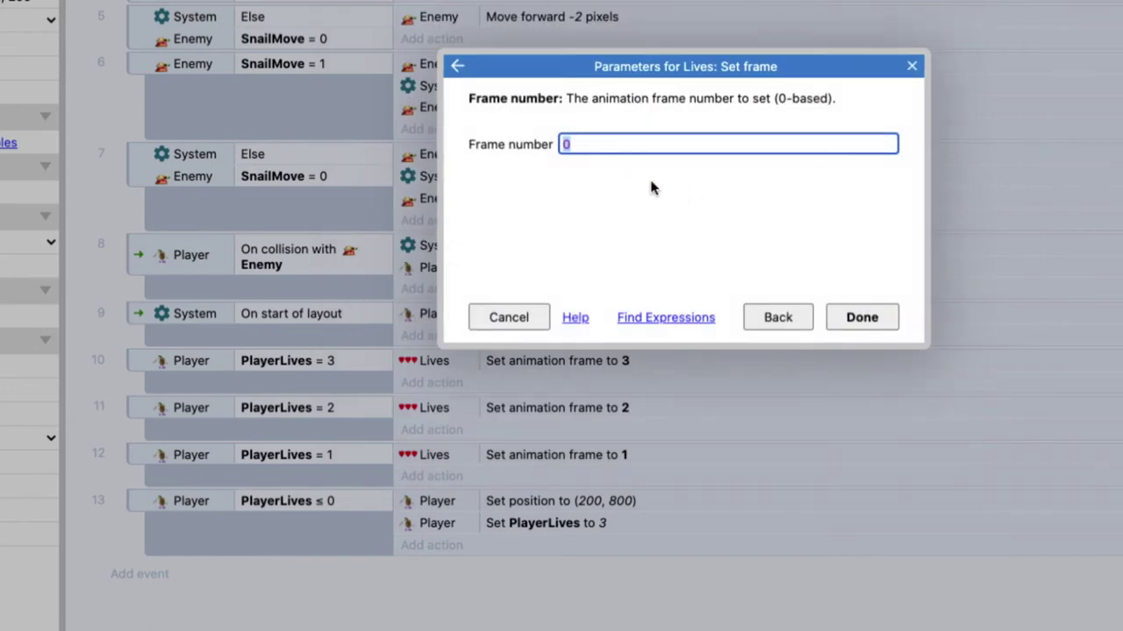
left_click(861, 319)
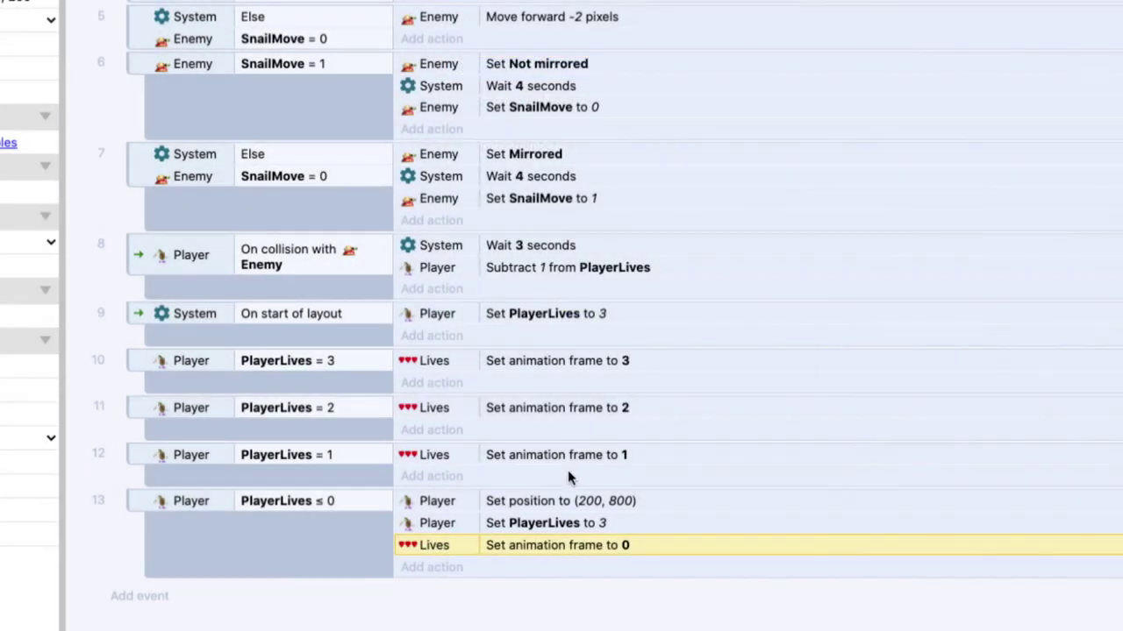
left_click_drag(504, 547, 505, 506)
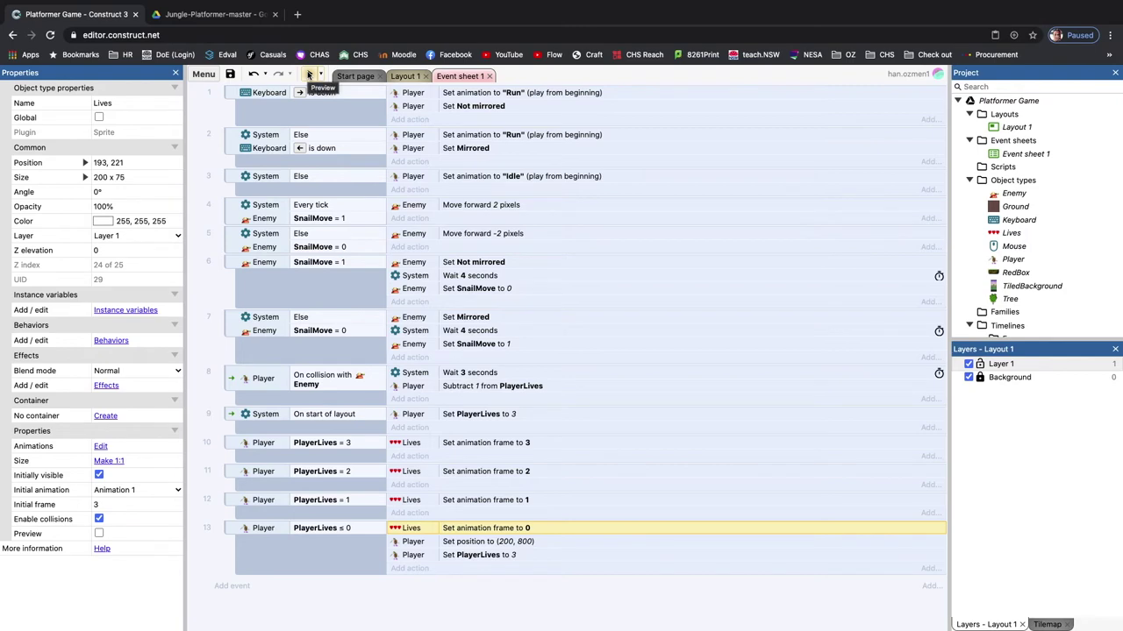
- Preview the game, run the player into the snail enemy and return to the layout's start to check the hearts
left_click(308, 75)
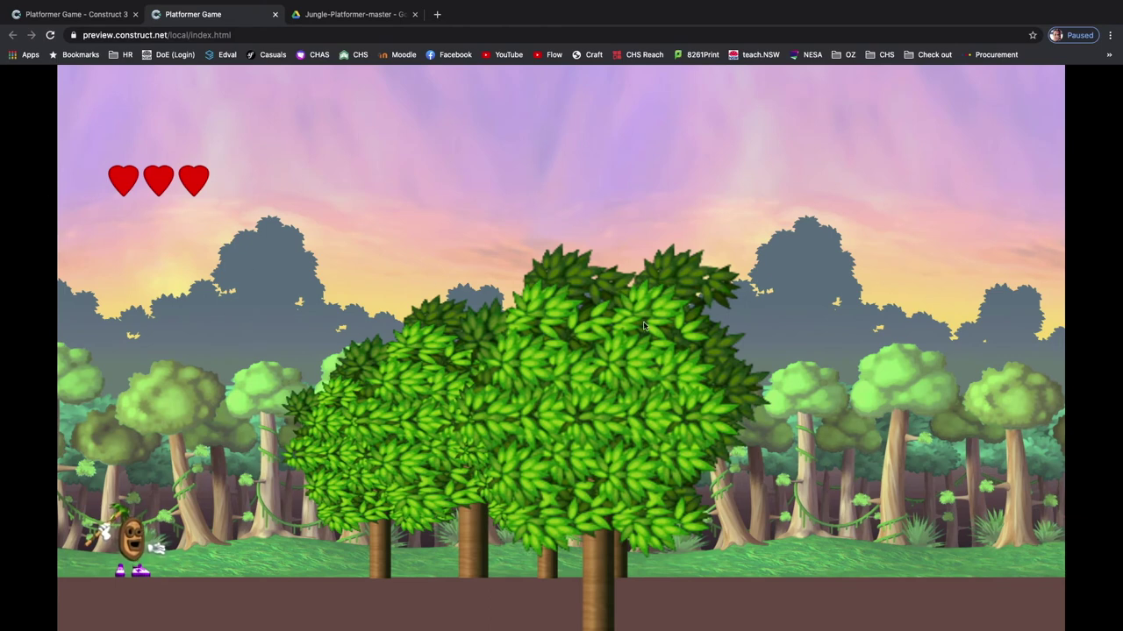
key("Right")
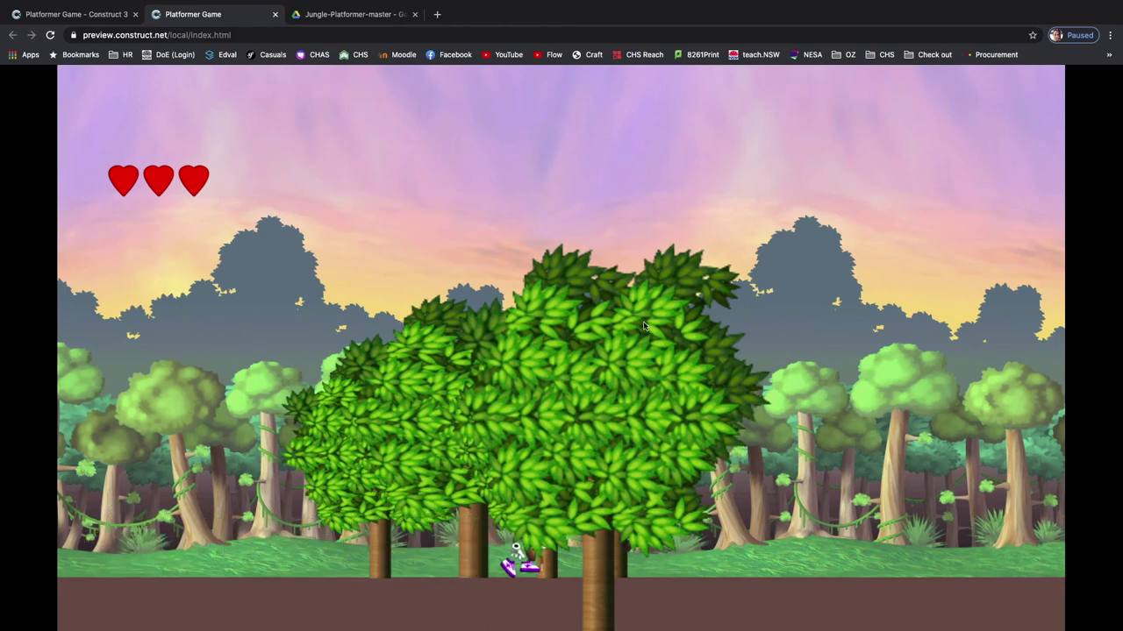
key("Right")
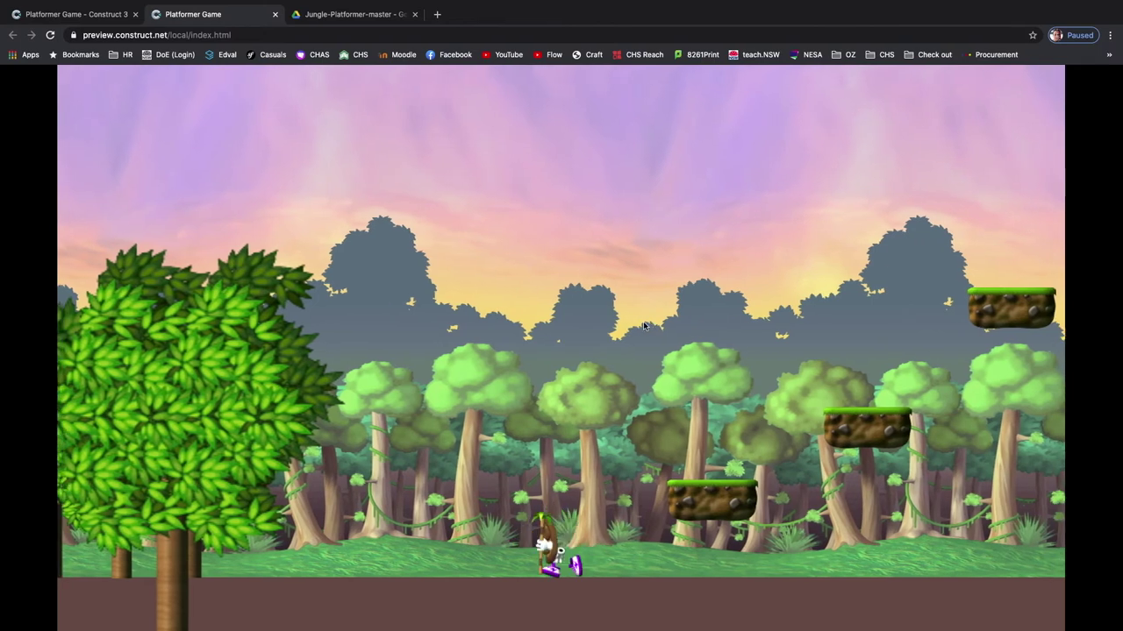
key("Left")
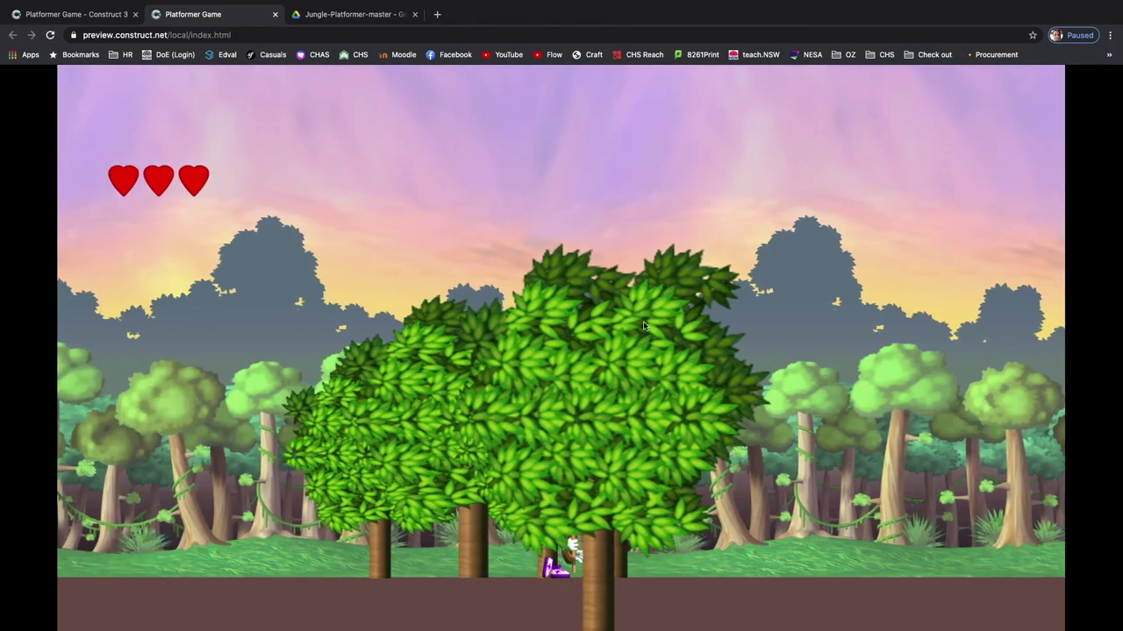
key("Right")
key("Up")
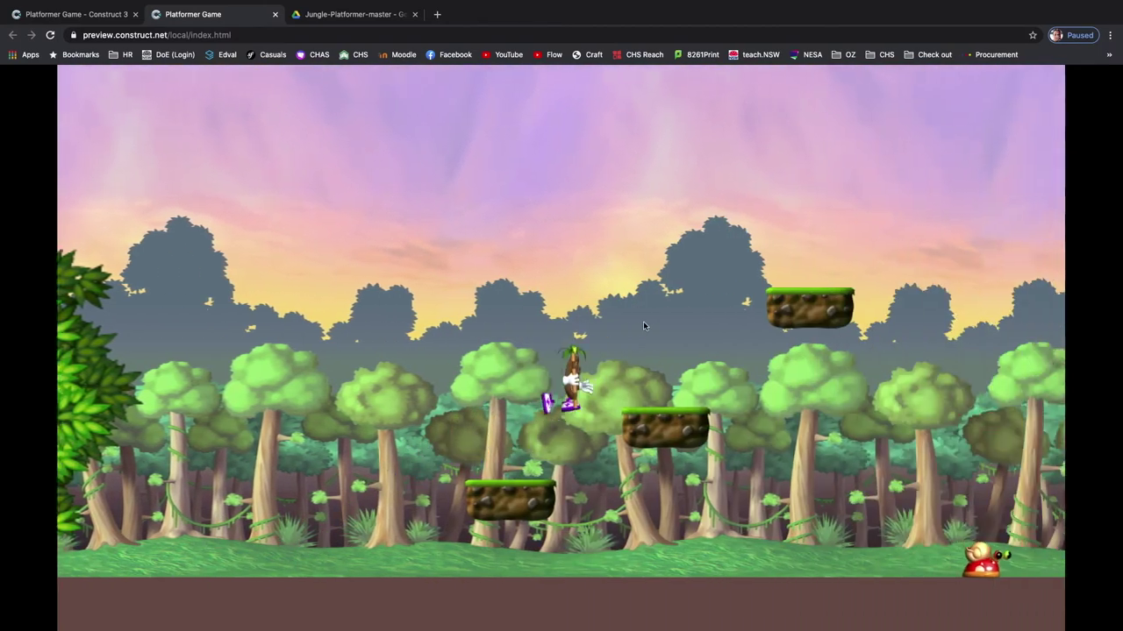
key("Right")
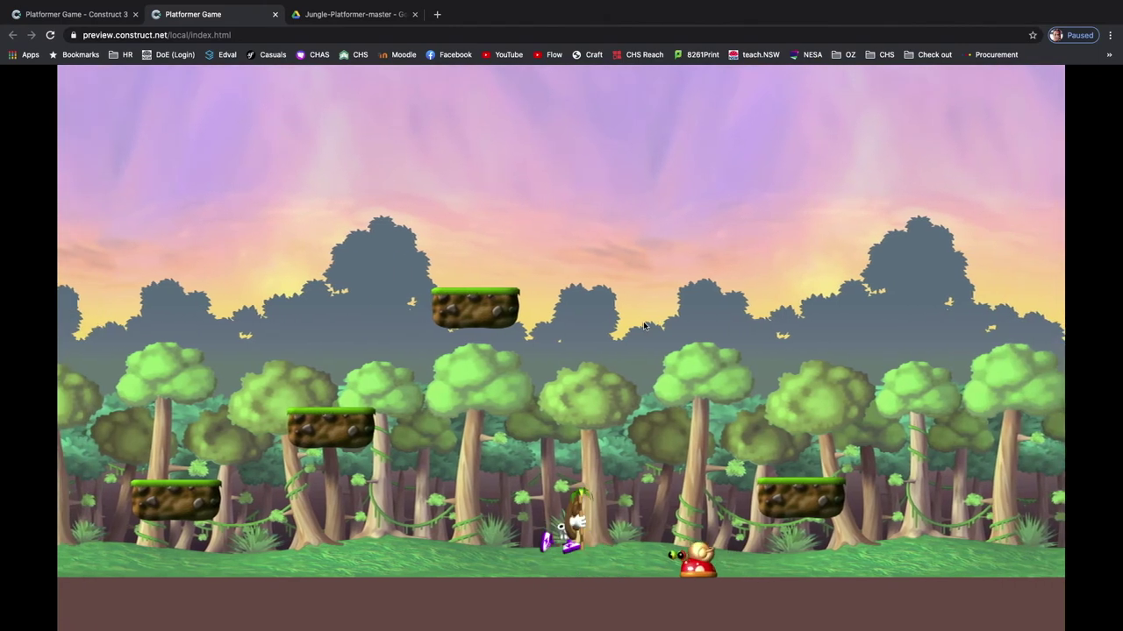
key("Up")
key("Left")
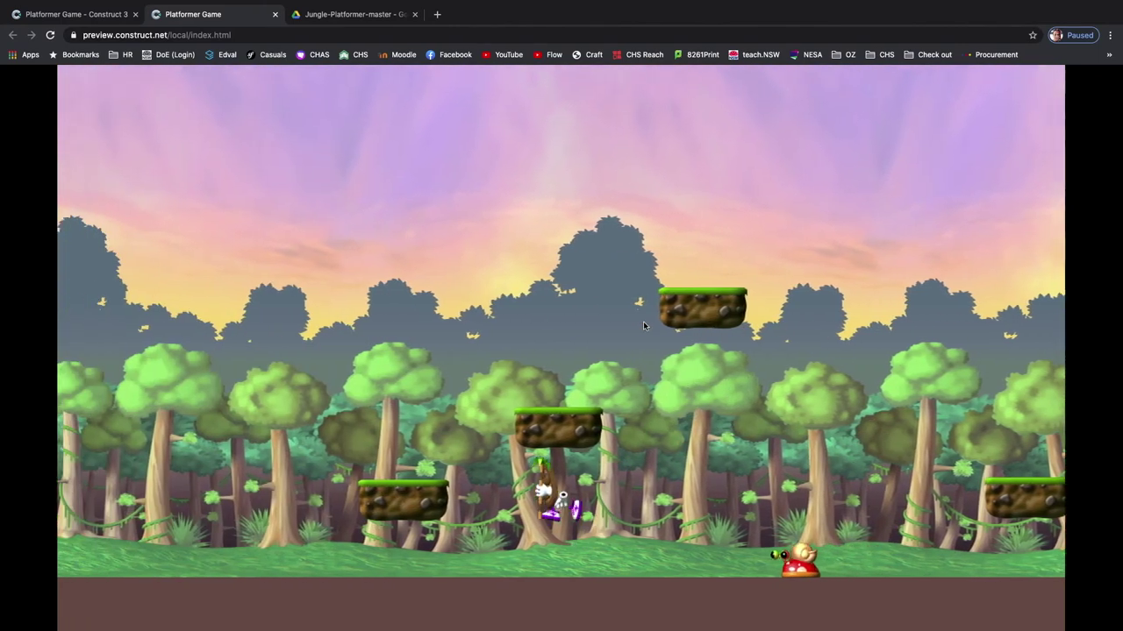
key("Up")
key("Left")
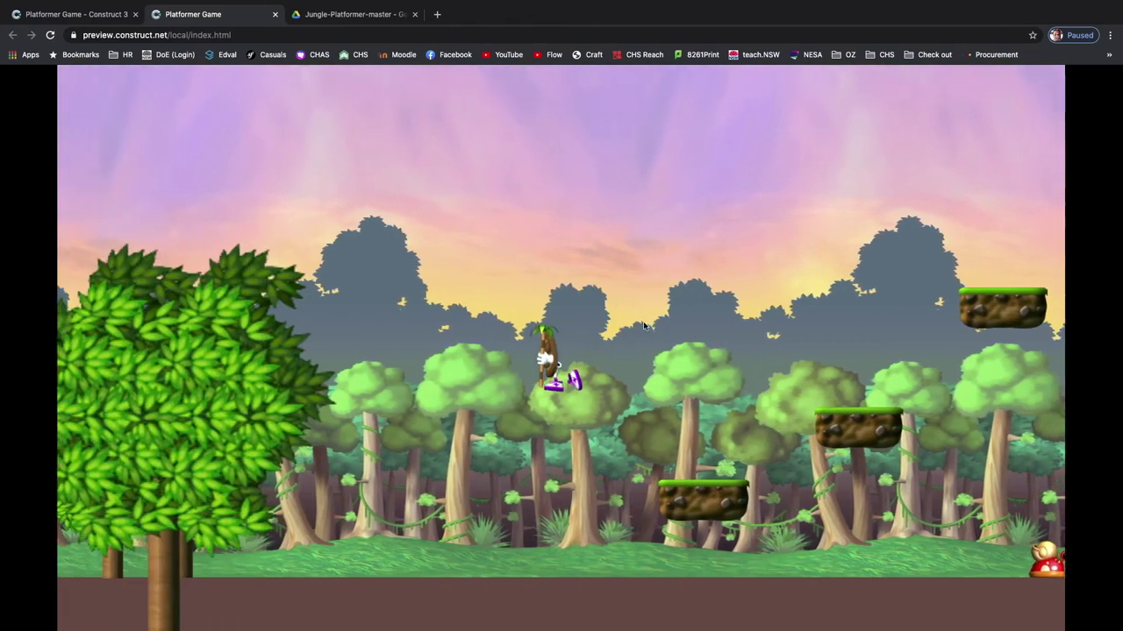
key("Left")
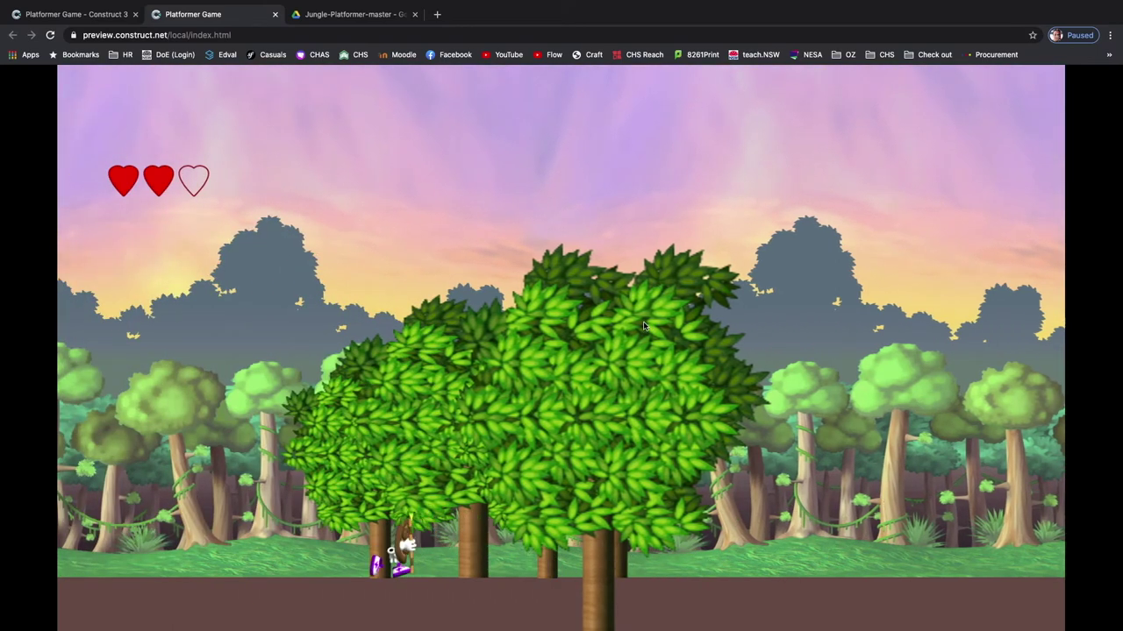
- In the running preview, run the player into the snail enemy again and return to the layout's start to check the hearts
key("Right")
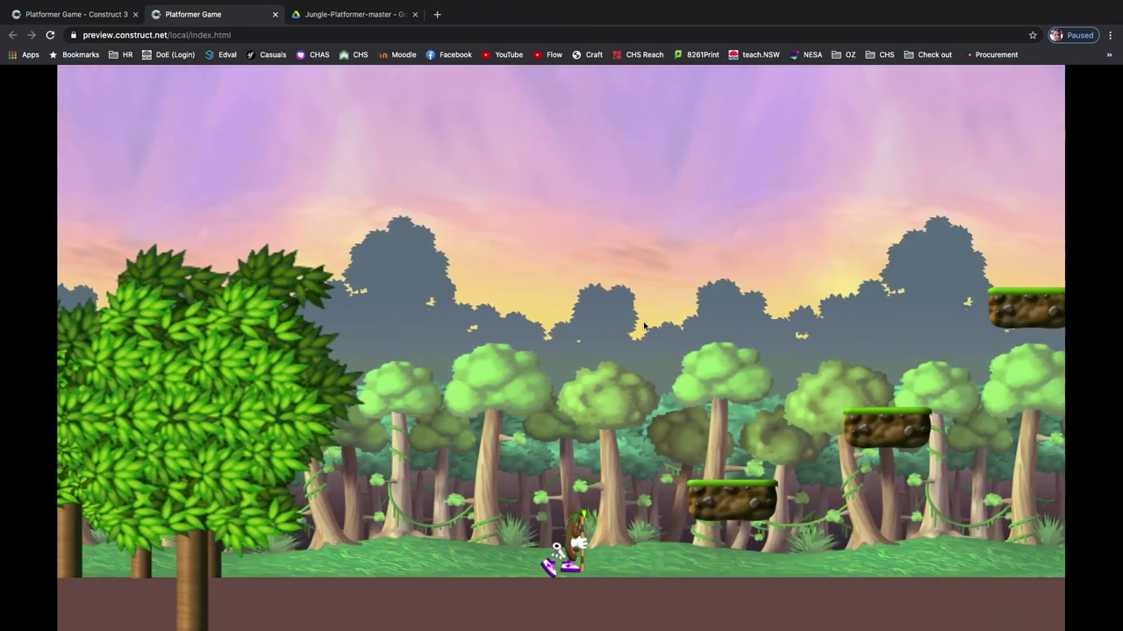
key("Up")
key("Up")
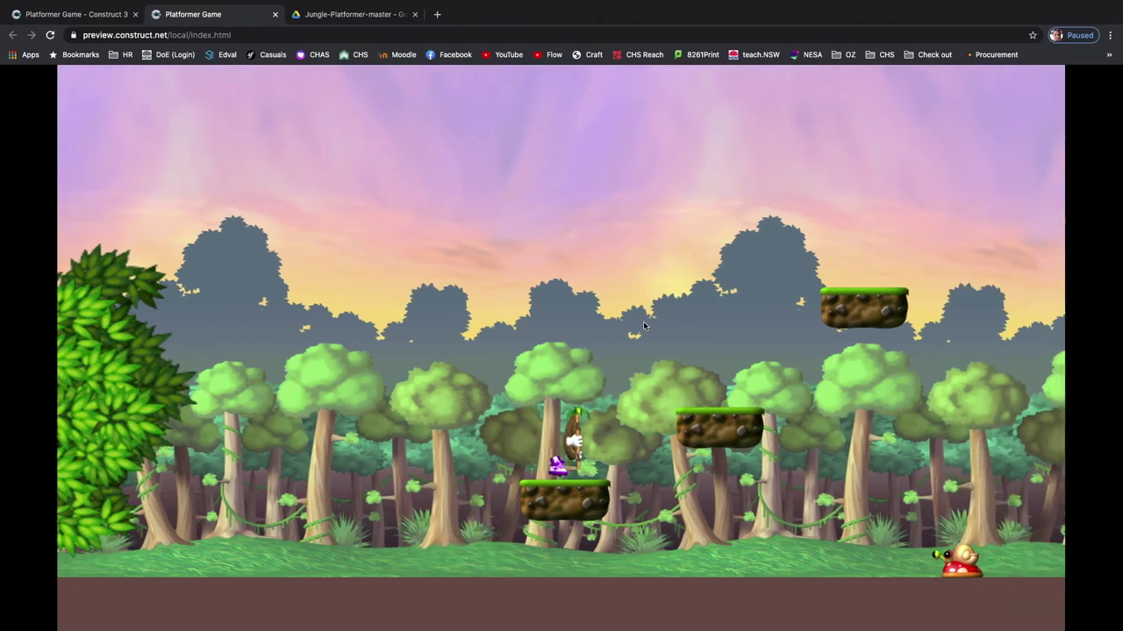
key("Left")
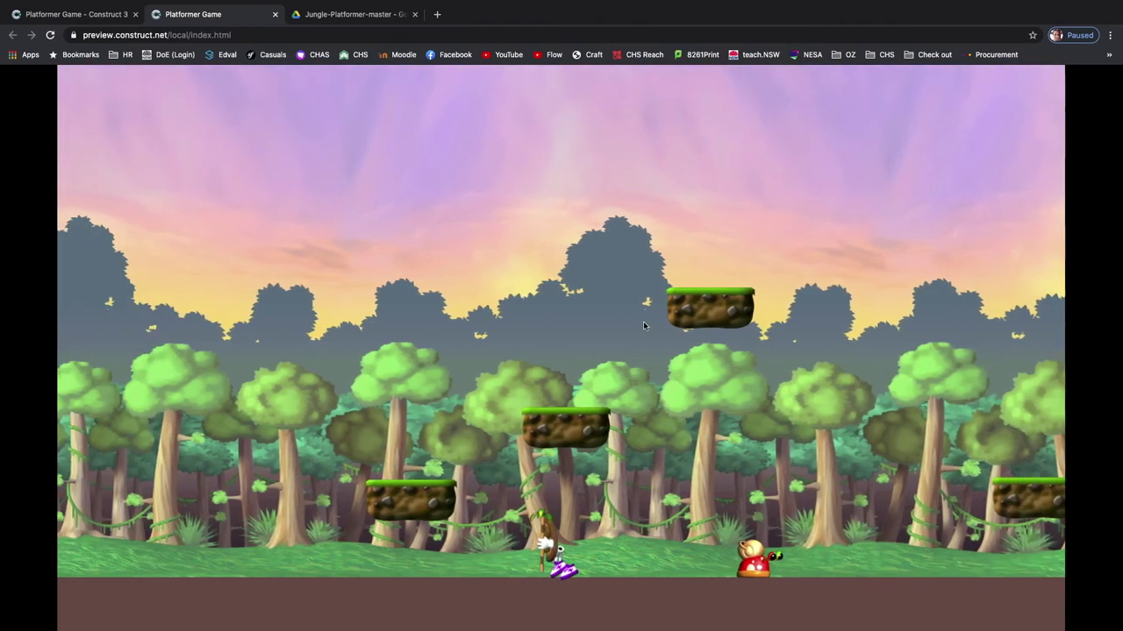
key("Up")
key("Left")
key("Up")
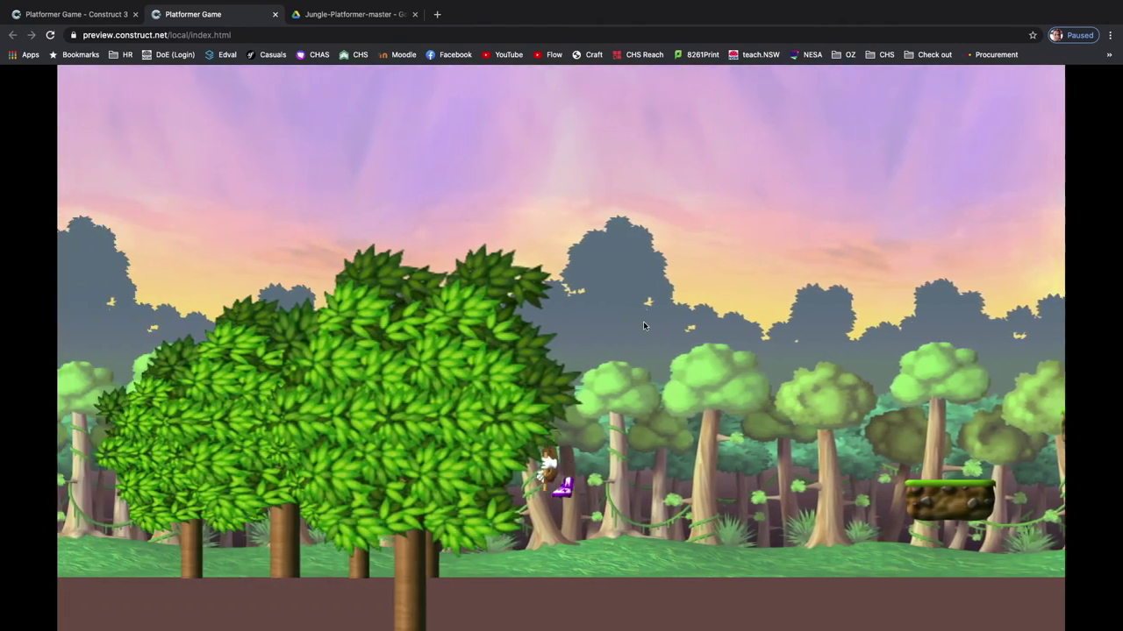
key("Left")
key("Right")
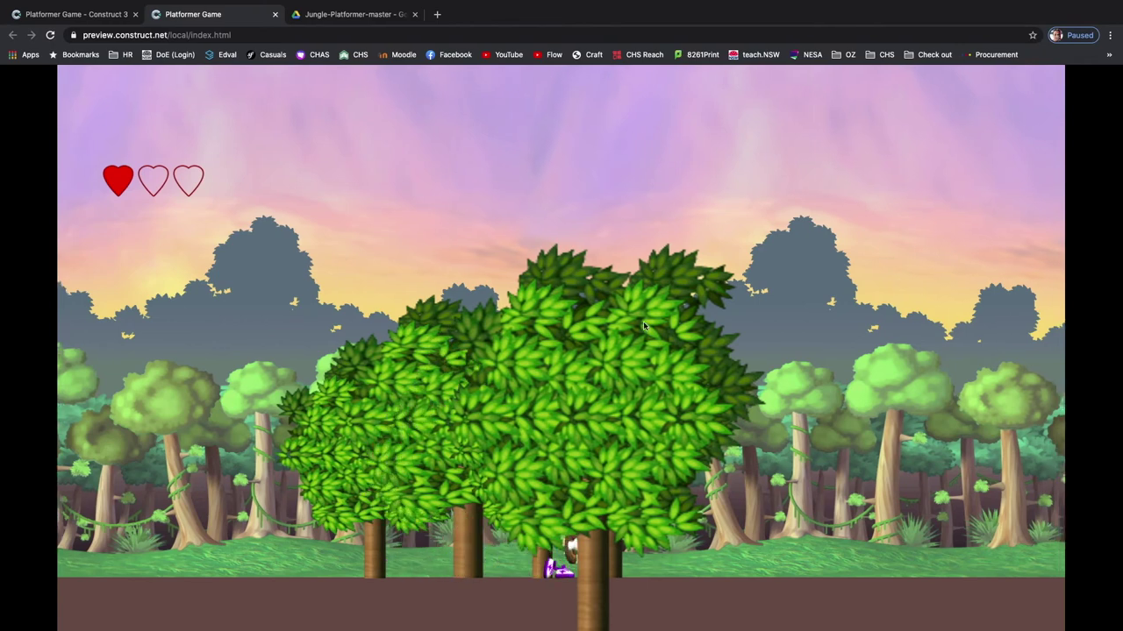
- Run the player into the snail until the lives run out, check the hearts at the start, and close the preview
key("Up")
key("Right")
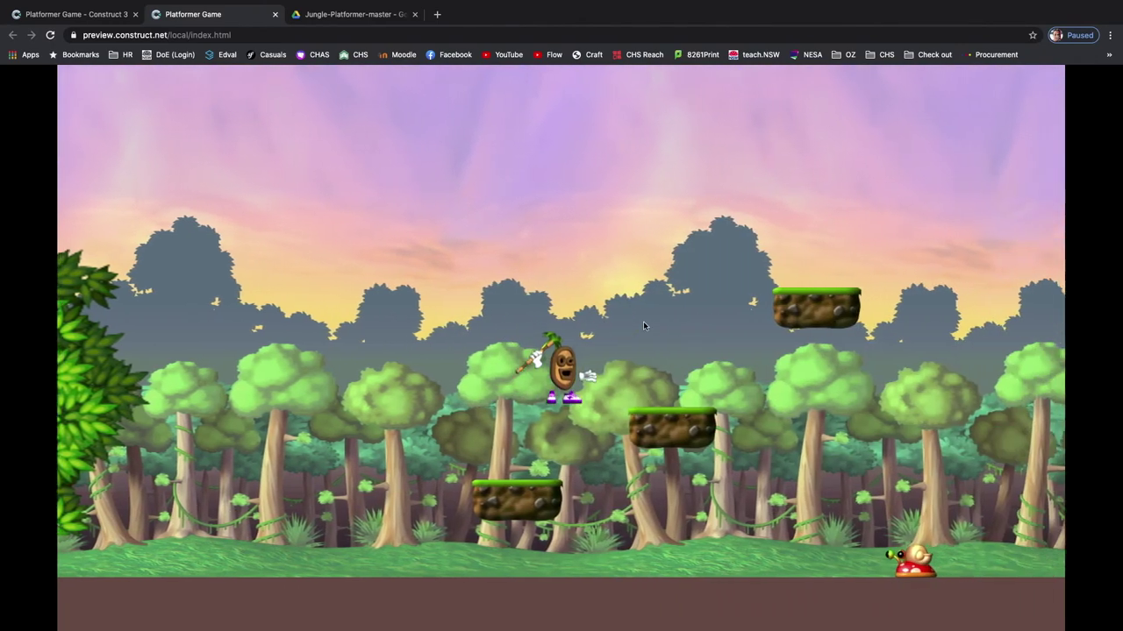
key("Up")
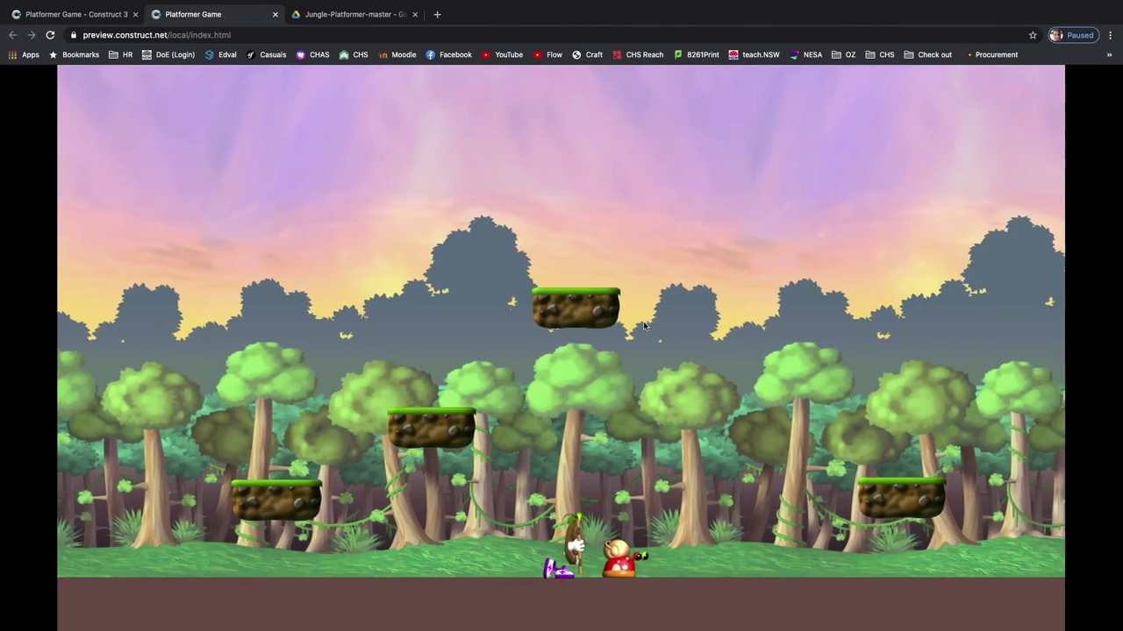
key("Left")
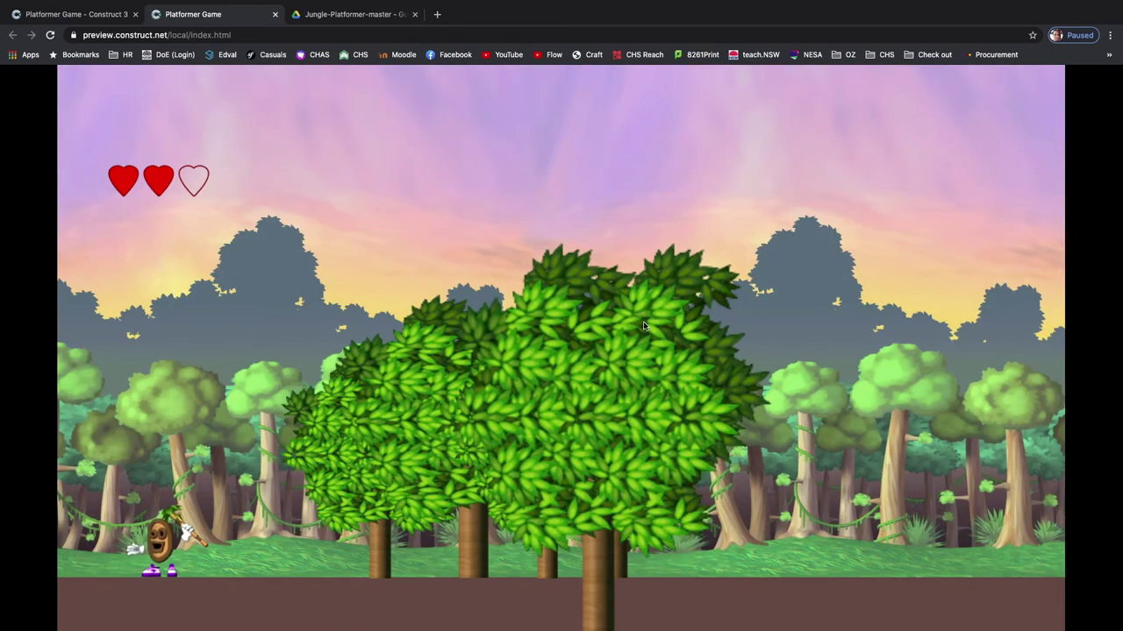
left_click(276, 16)
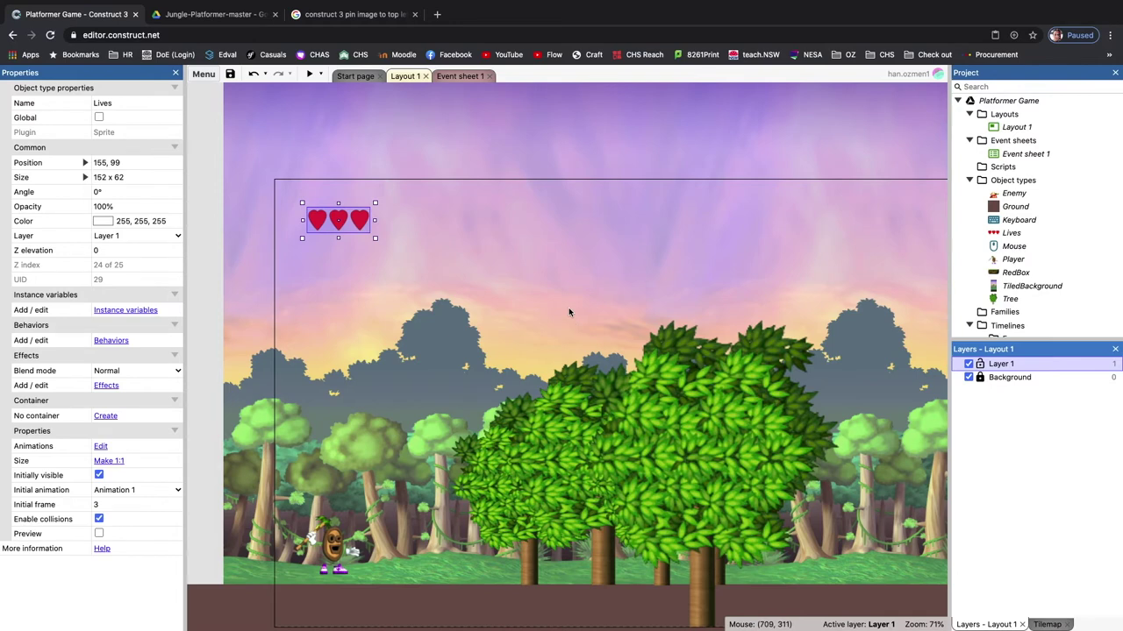
- Add a new layer at the top of Layout 1 and name it HUD
right_click(1001, 399)
left_click(1035, 407)
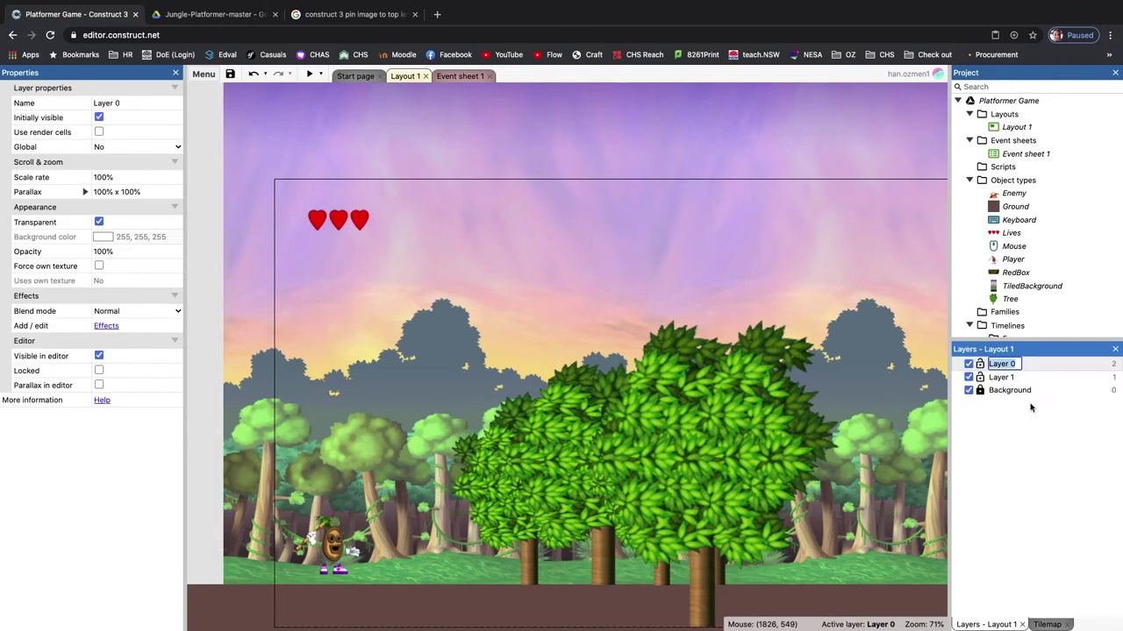
type("HUD")
key("Return")
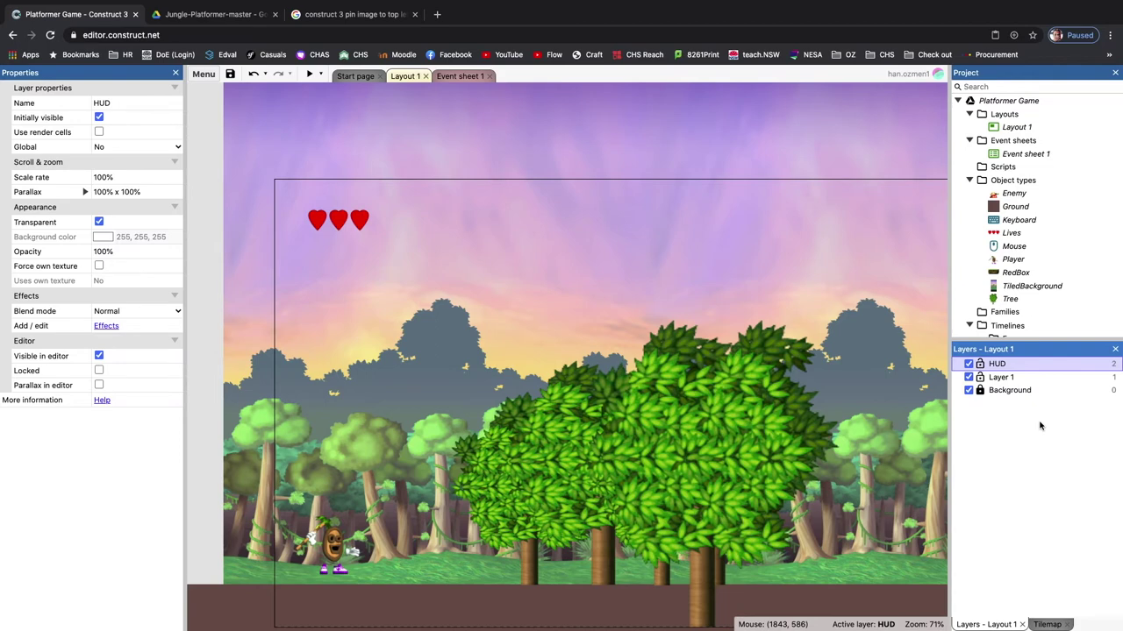
right_click(1003, 416)
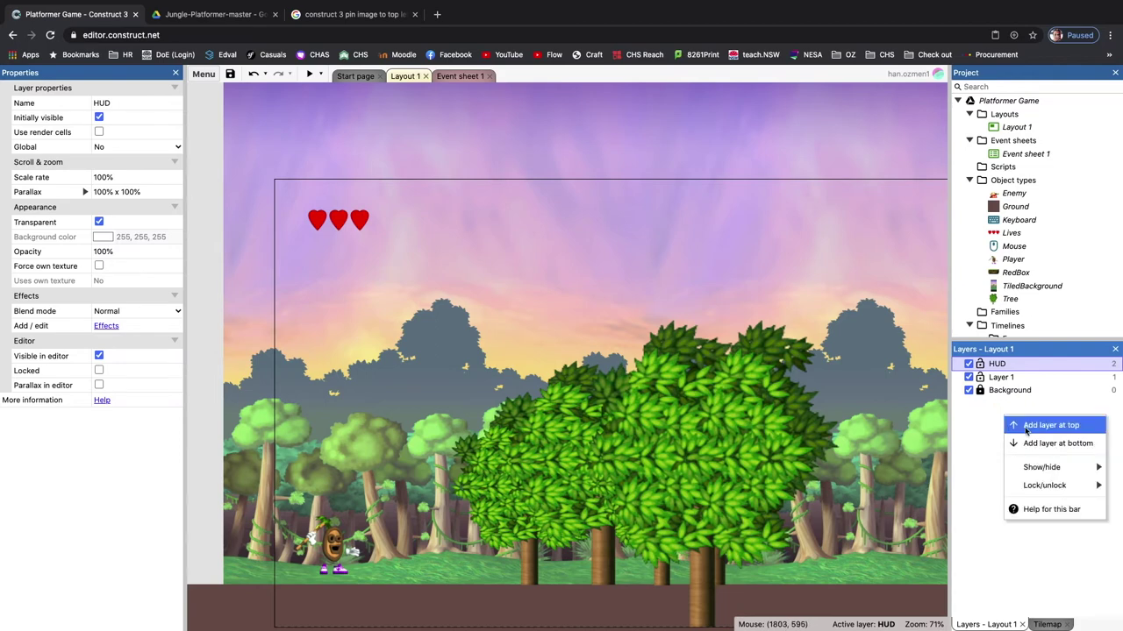
left_click(1025, 428)
right_click(978, 441)
left_click(1017, 447)
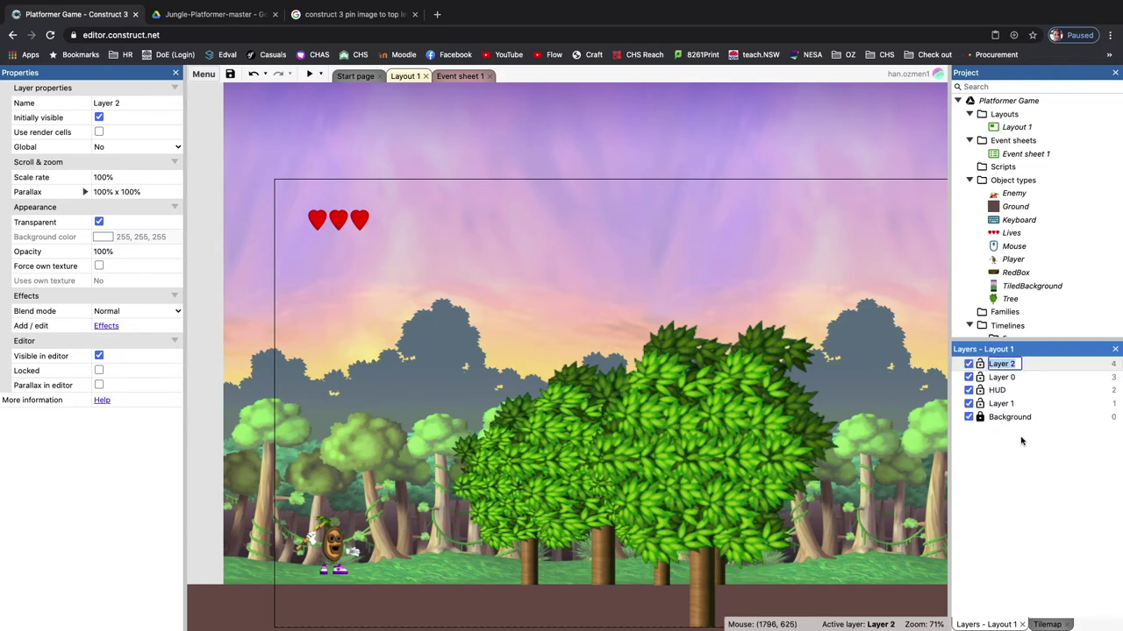
left_click(1023, 458)
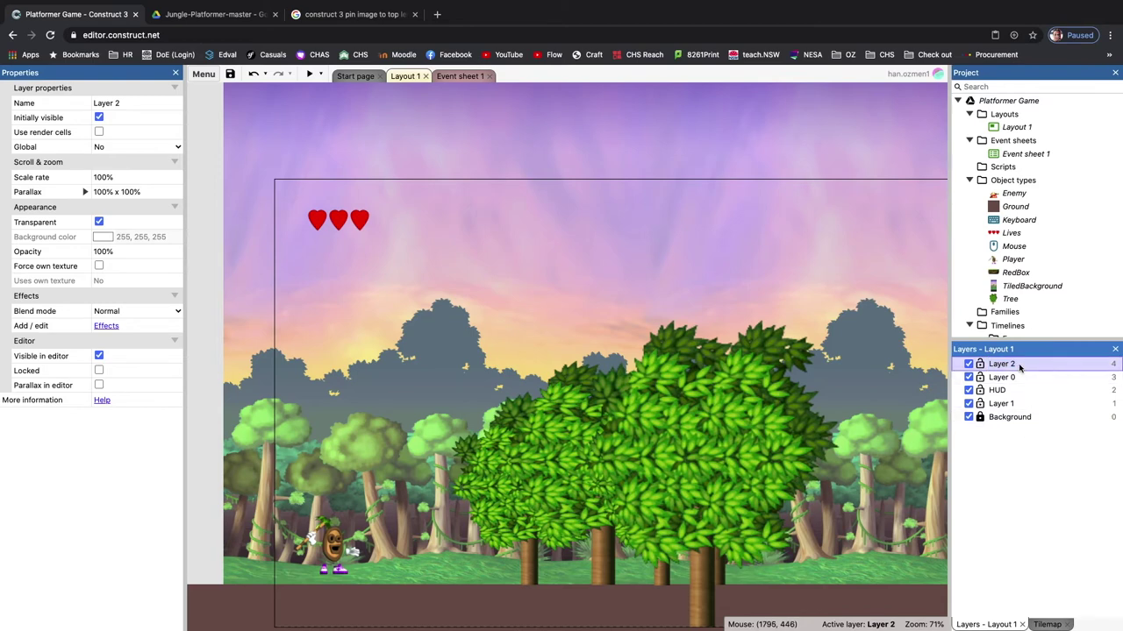
key("Delete")
key("Delete")
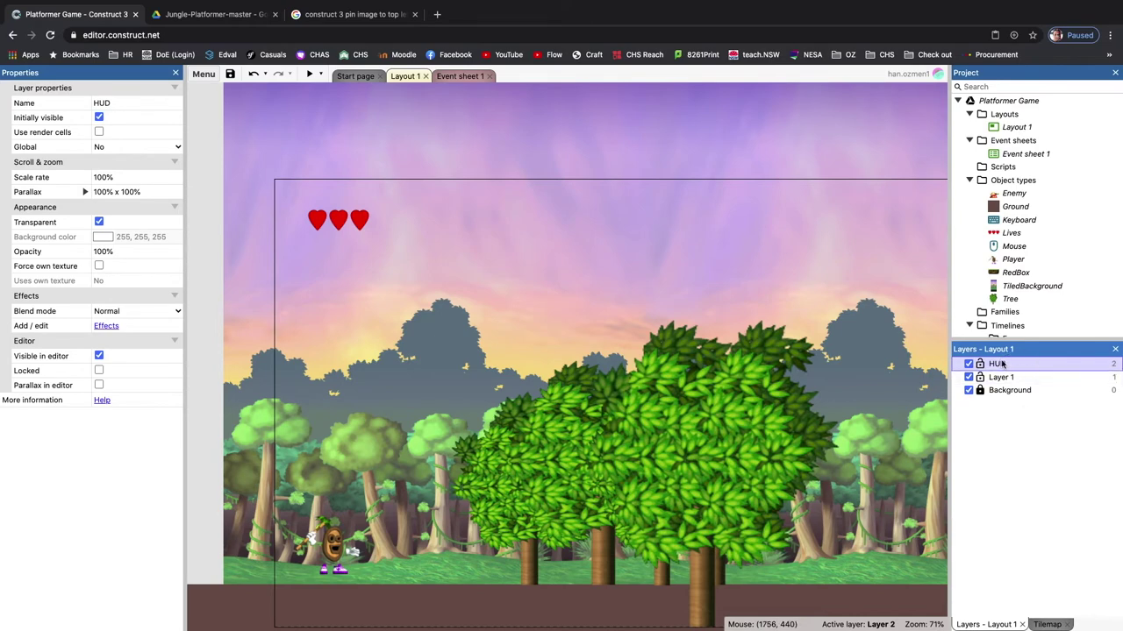
- Move the Lives sprite from Layer 1 to the HUD layer
left_click(356, 225)
right_click(354, 228)
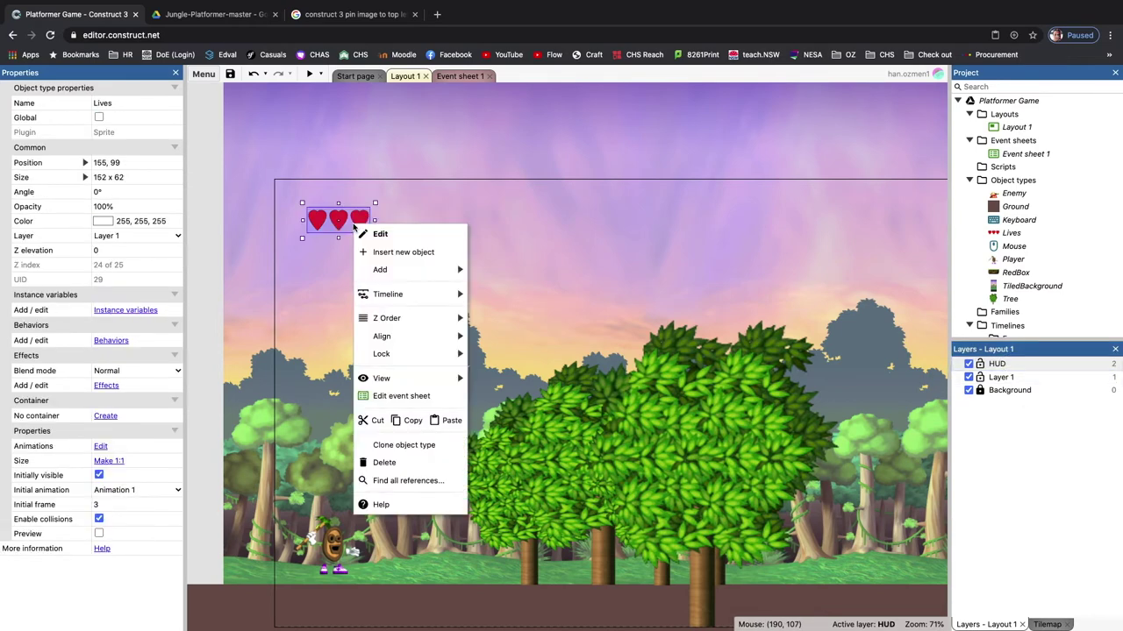
mouse_move(410, 296)
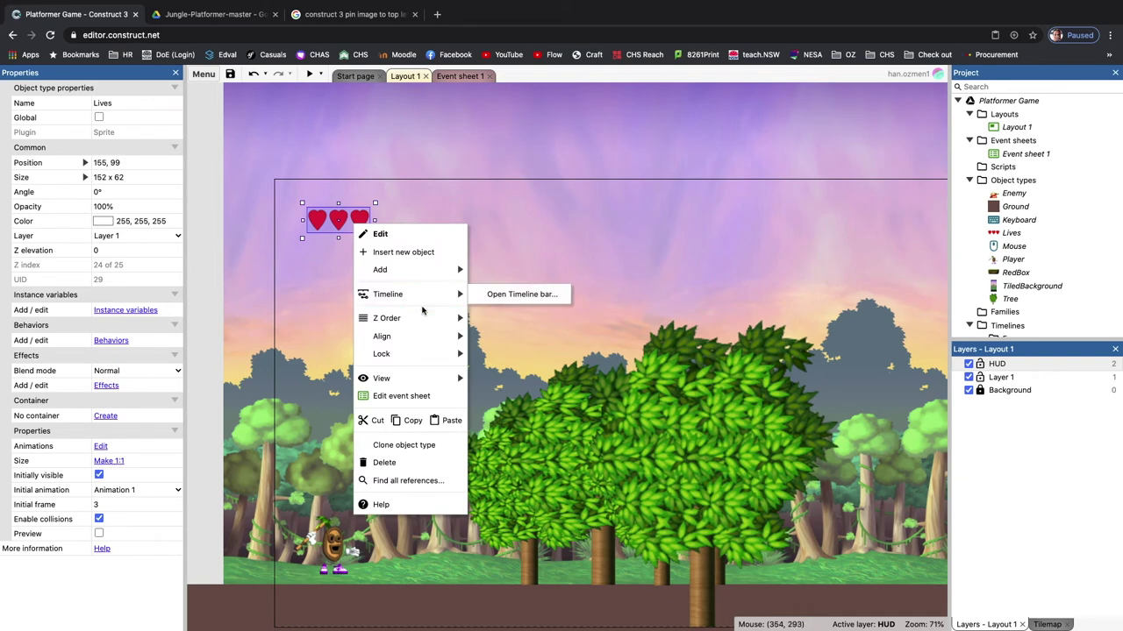
mouse_move(436, 317)
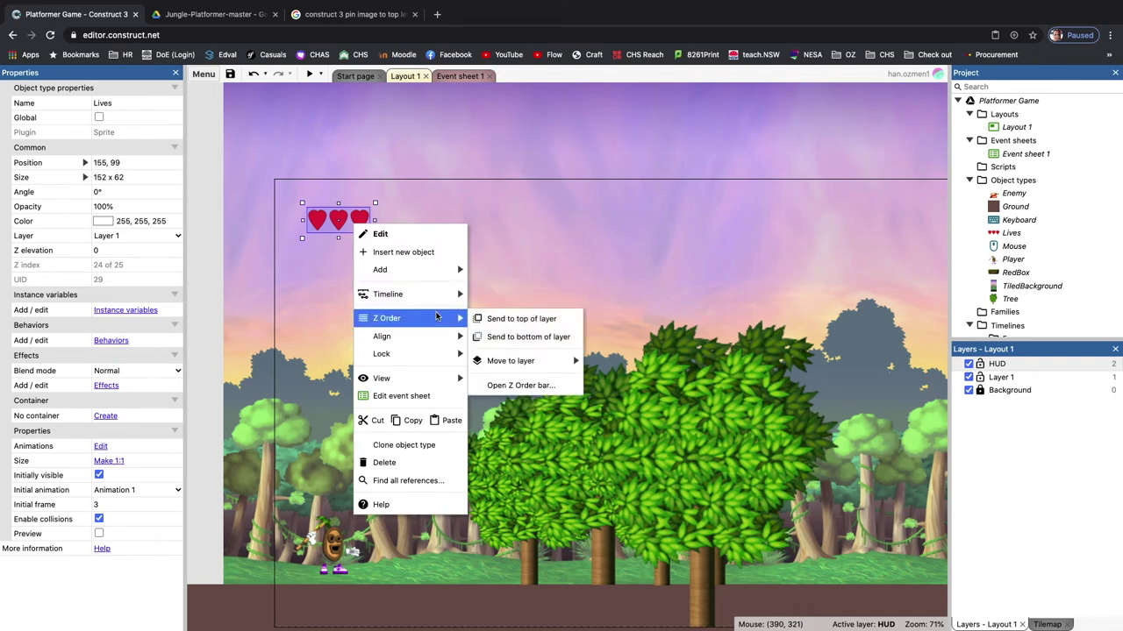
mouse_move(537, 363)
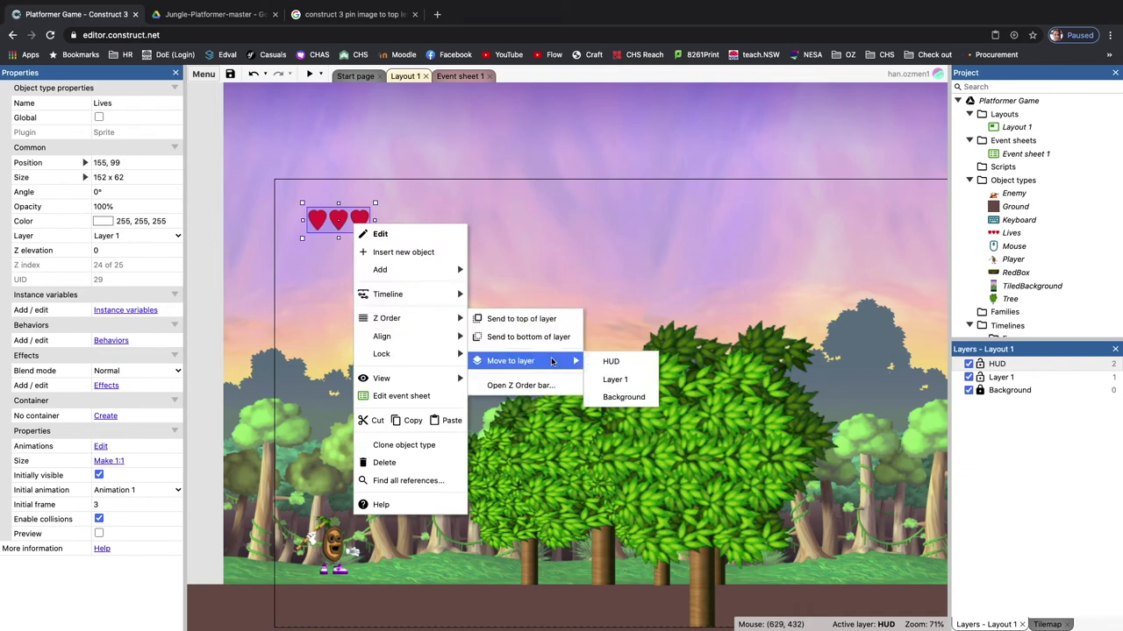
left_click(625, 362)
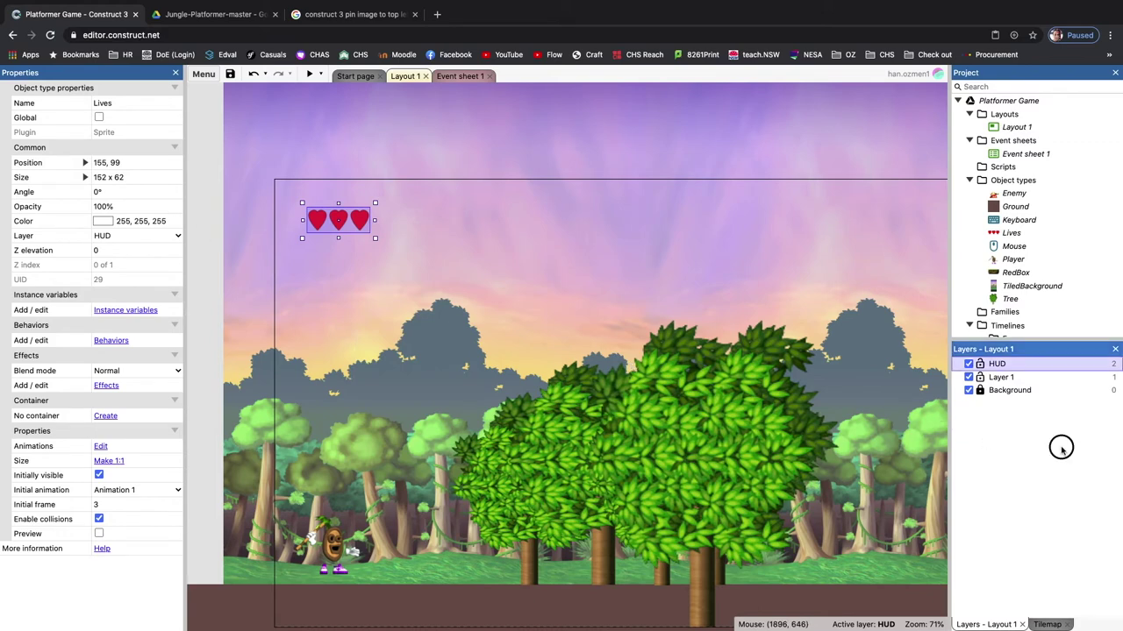
- Switch the HUD layer's Parallax in editor option off and back on to compare where the hearts sit
left_click(1038, 369)
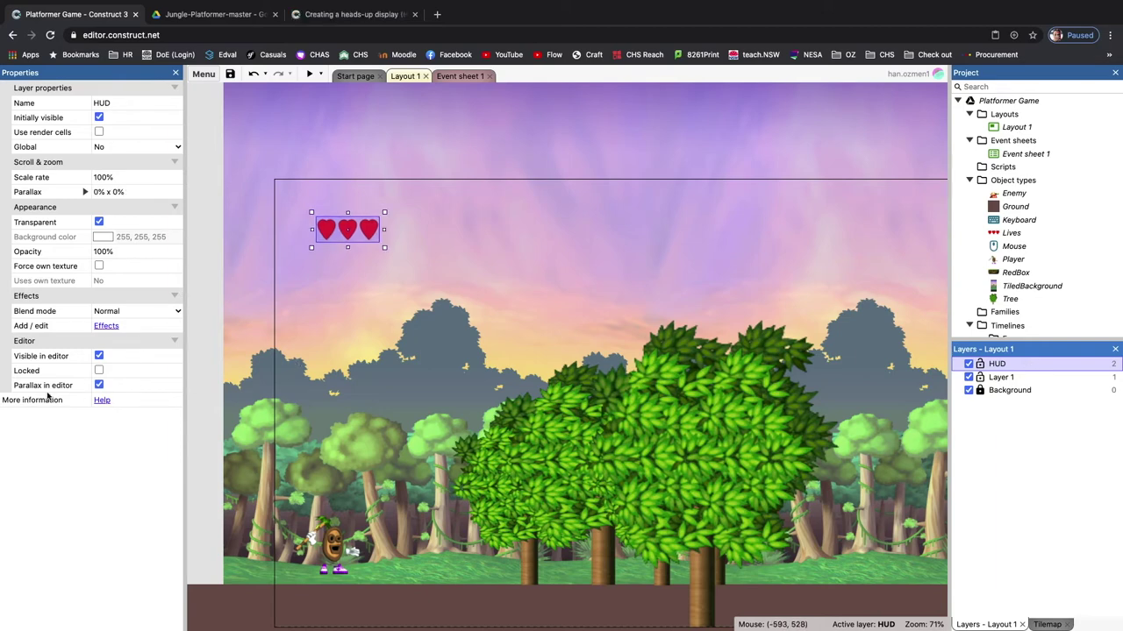
left_click(99, 385)
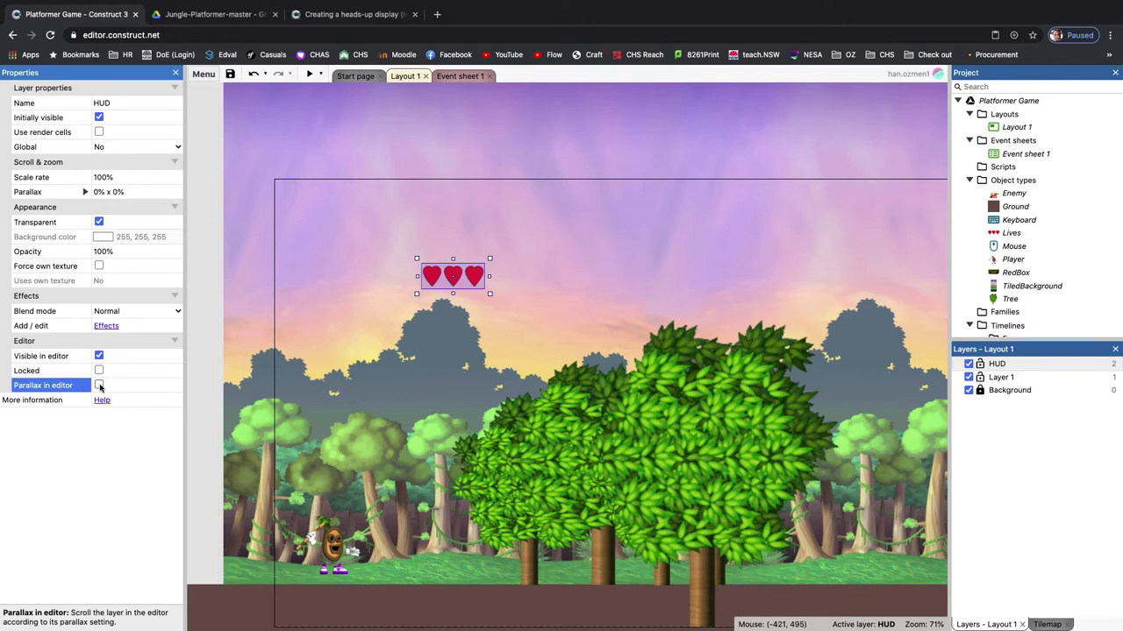
left_click(99, 386)
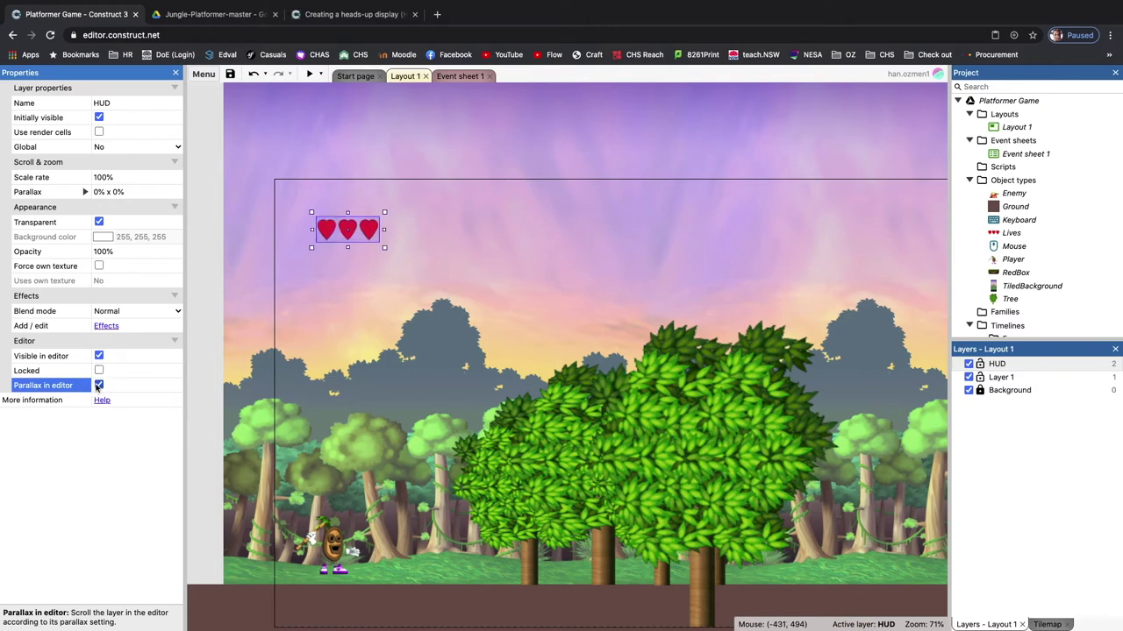
- Set the HUD layer's parallax to 100% x 100% and move the Lives sprite to position 284, 117
left_click(108, 188)
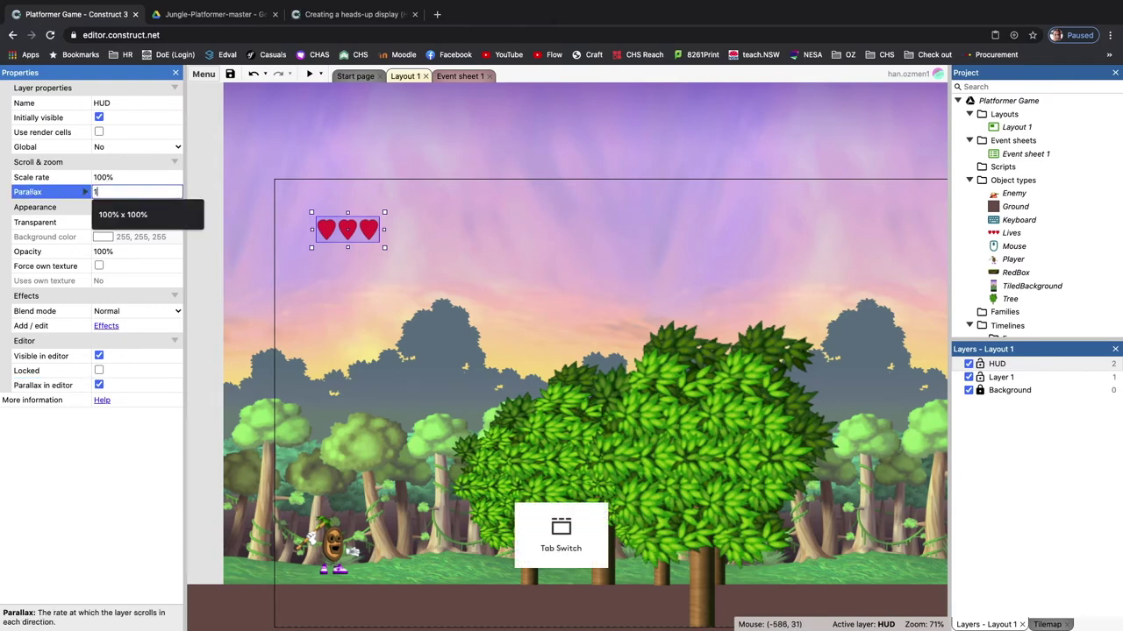
type("100")
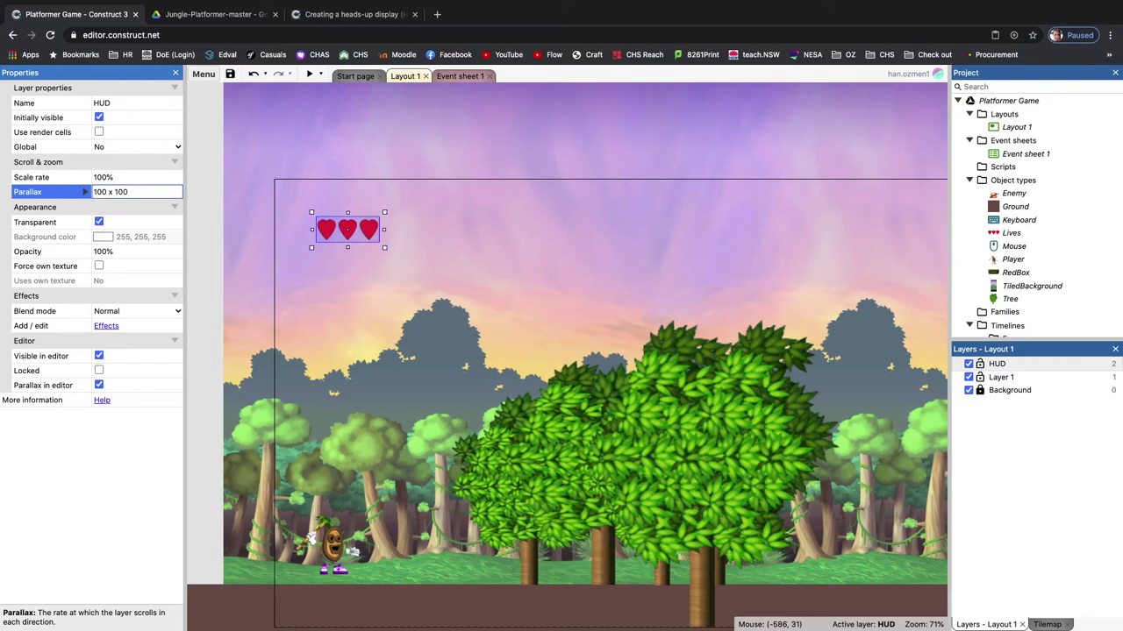
key("Tab")
left_click_drag(474, 290, 414, 240)
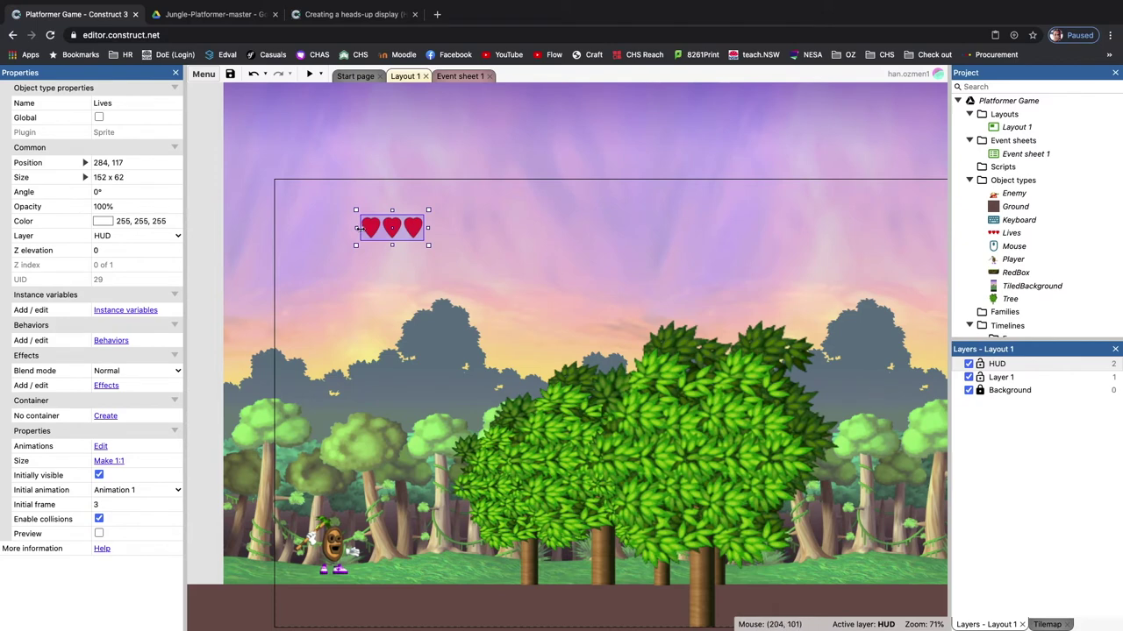
- Set the HUD layer's parallax to 0% x 0% and move the Lives sprite just inside the layout's top-left corner, at 346, 161
left_click(1000, 365)
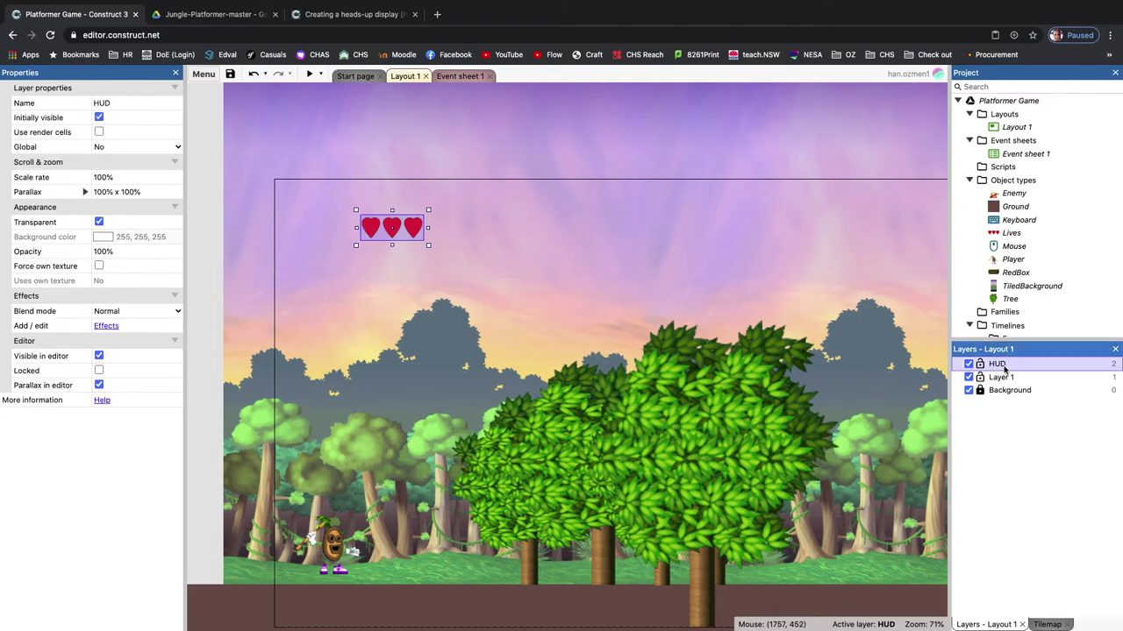
left_click(139, 194)
type("0")
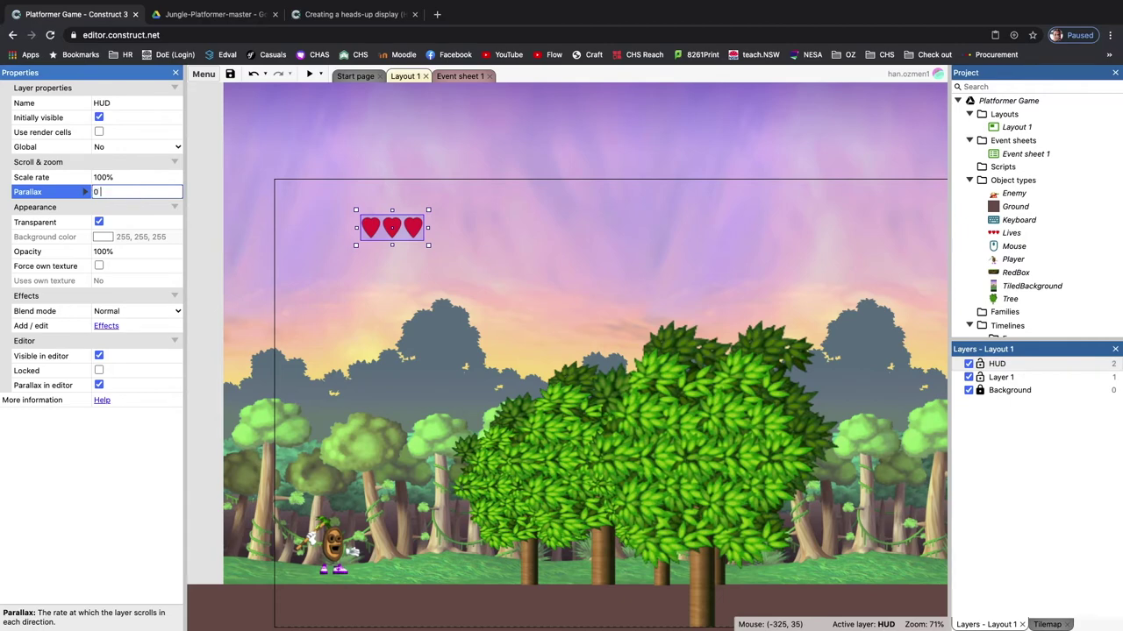
type("% x 0")
key("Tab")
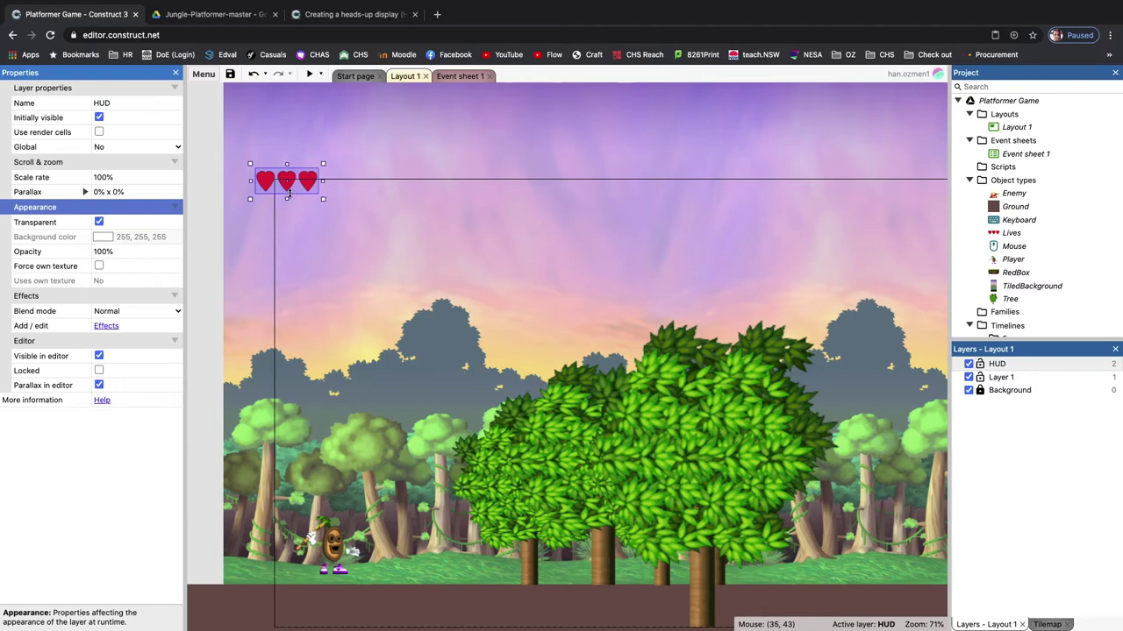
left_click_drag(309, 189, 337, 209)
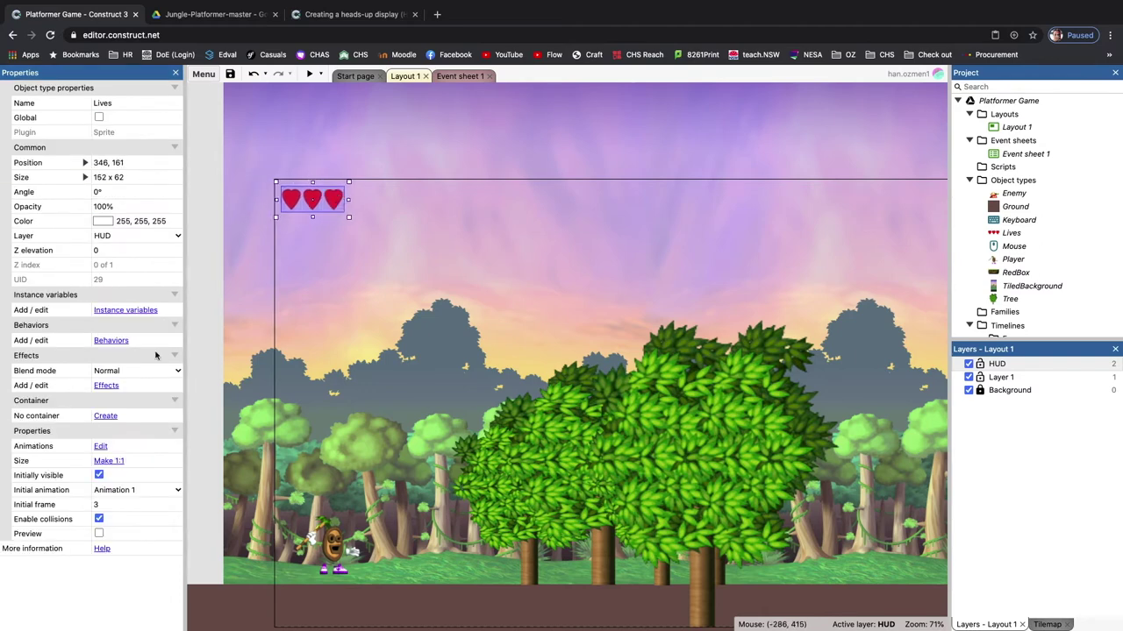
- Preview the game and run the player into the enemy to test the fixed hearts display, and close the preview
left_click(309, 73)
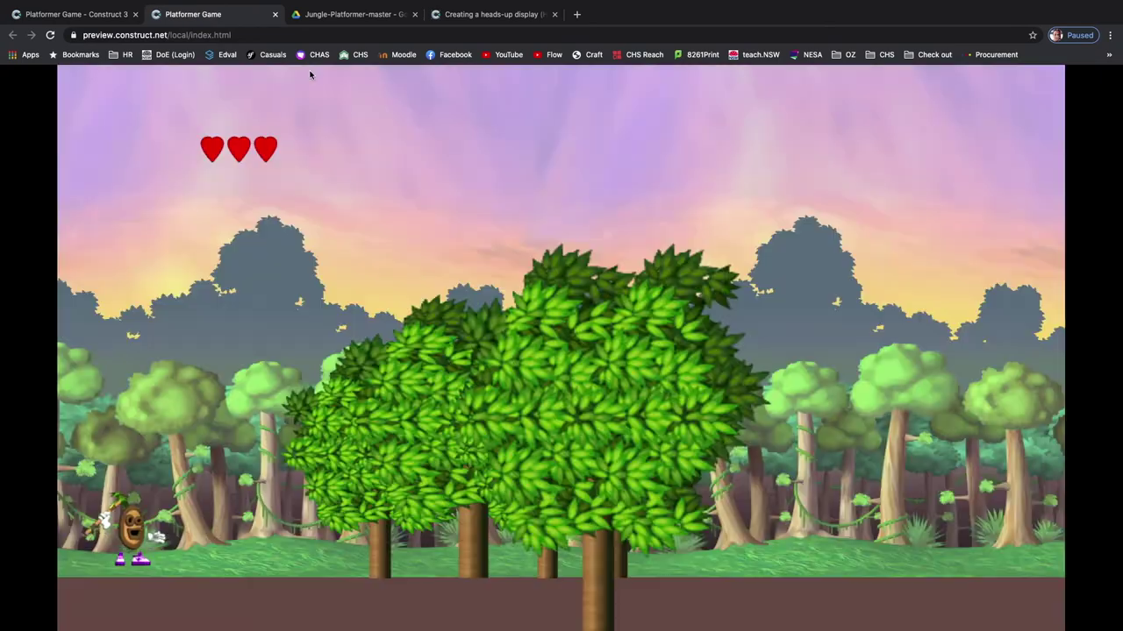
key("Right")
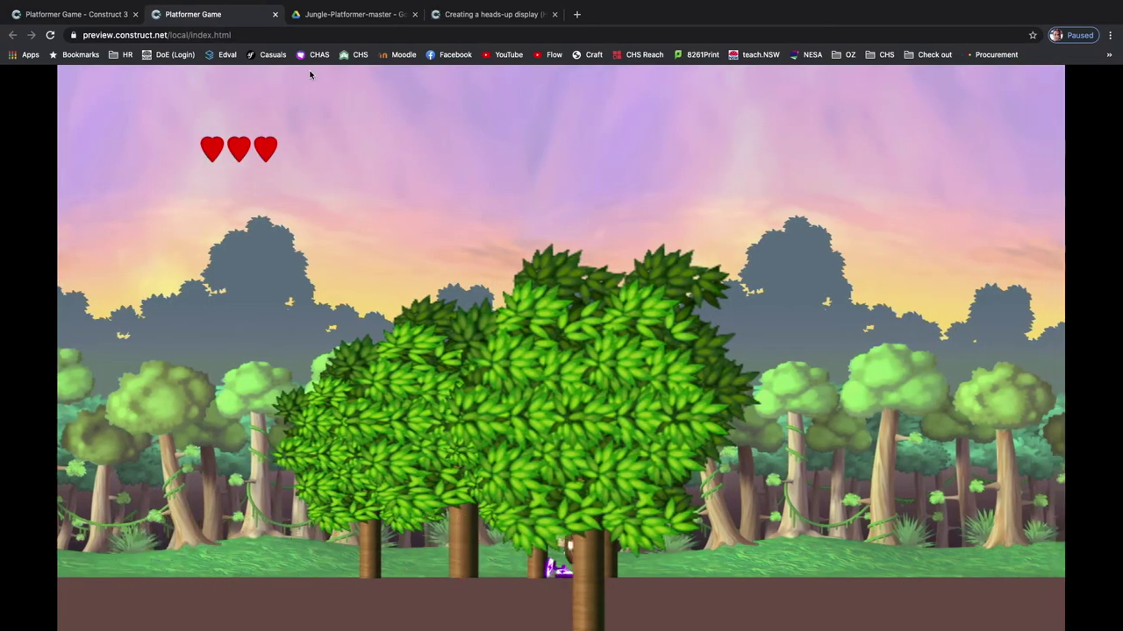
key("Up")
key("Right")
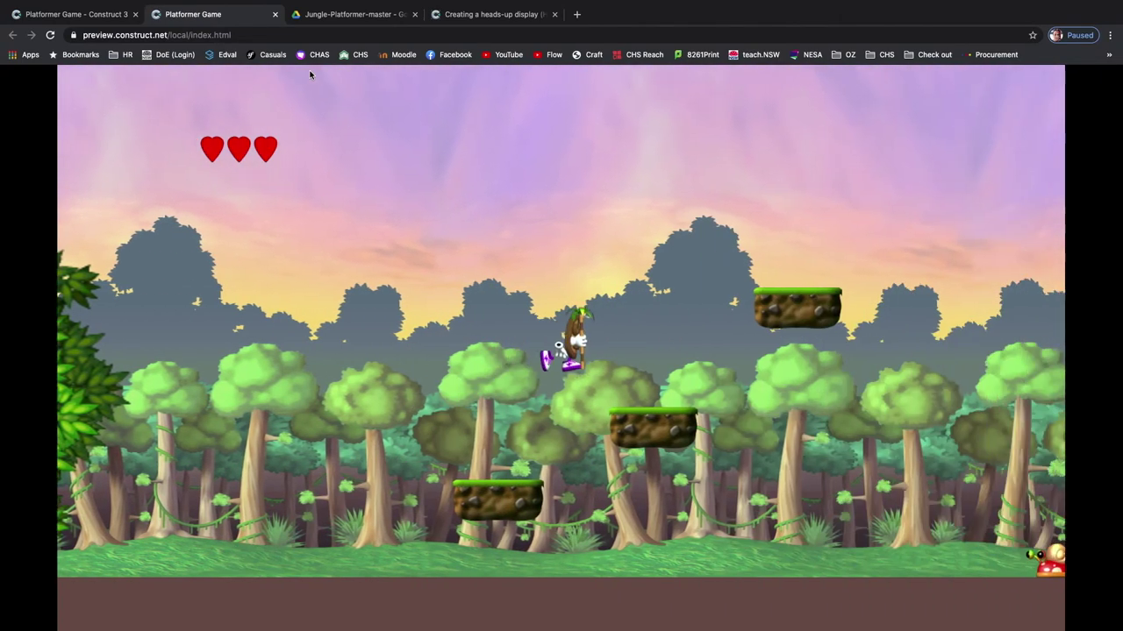
key("Left")
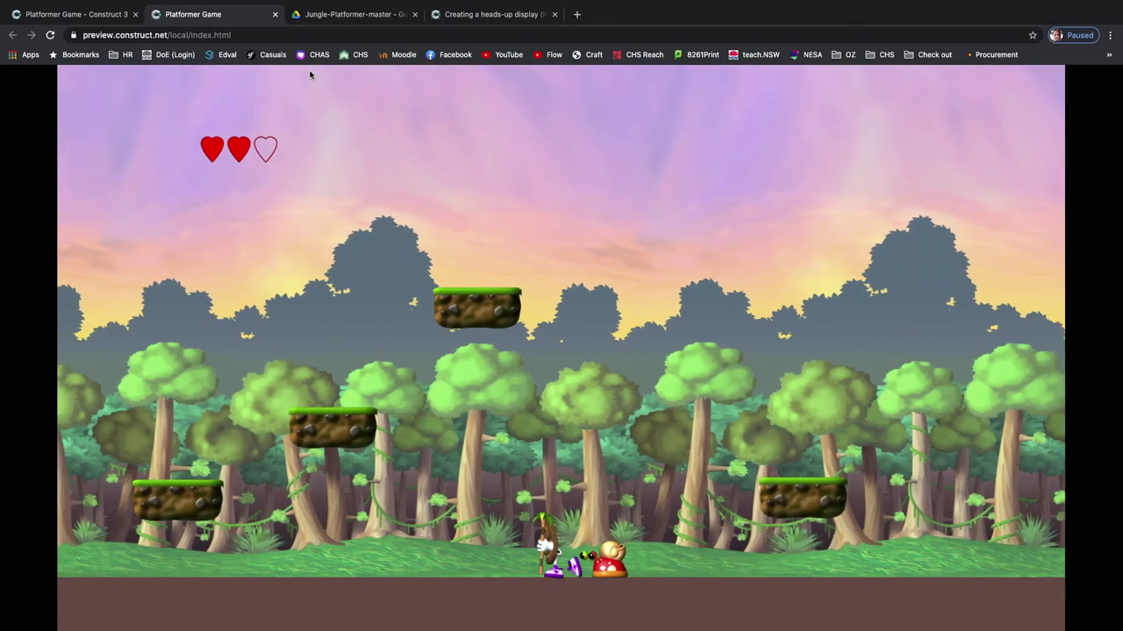
key("Up")
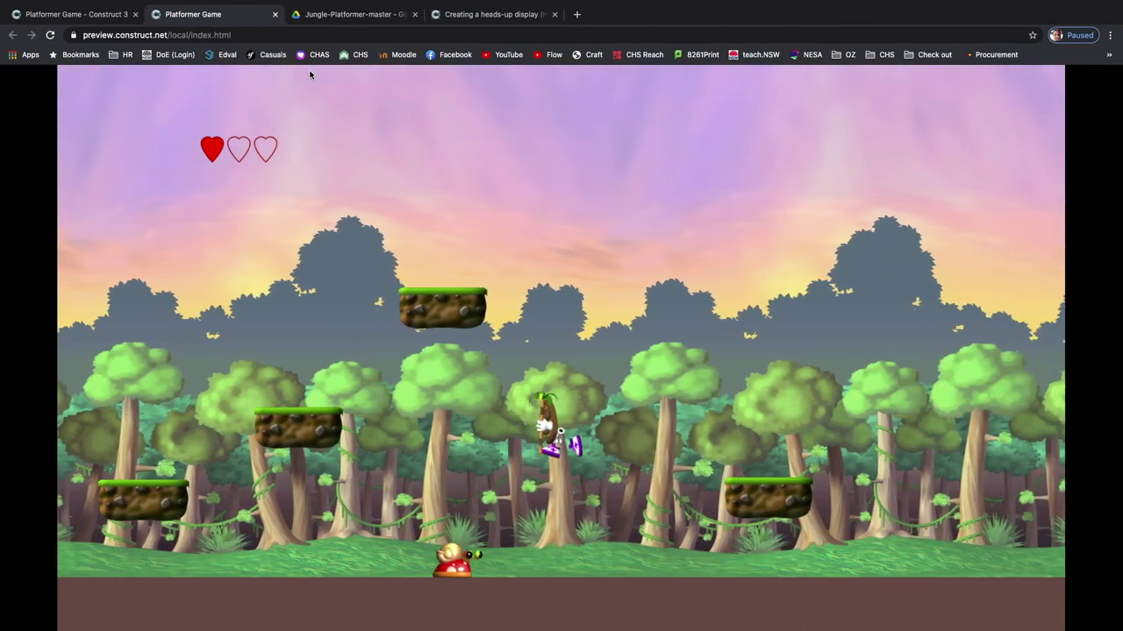
key("Right")
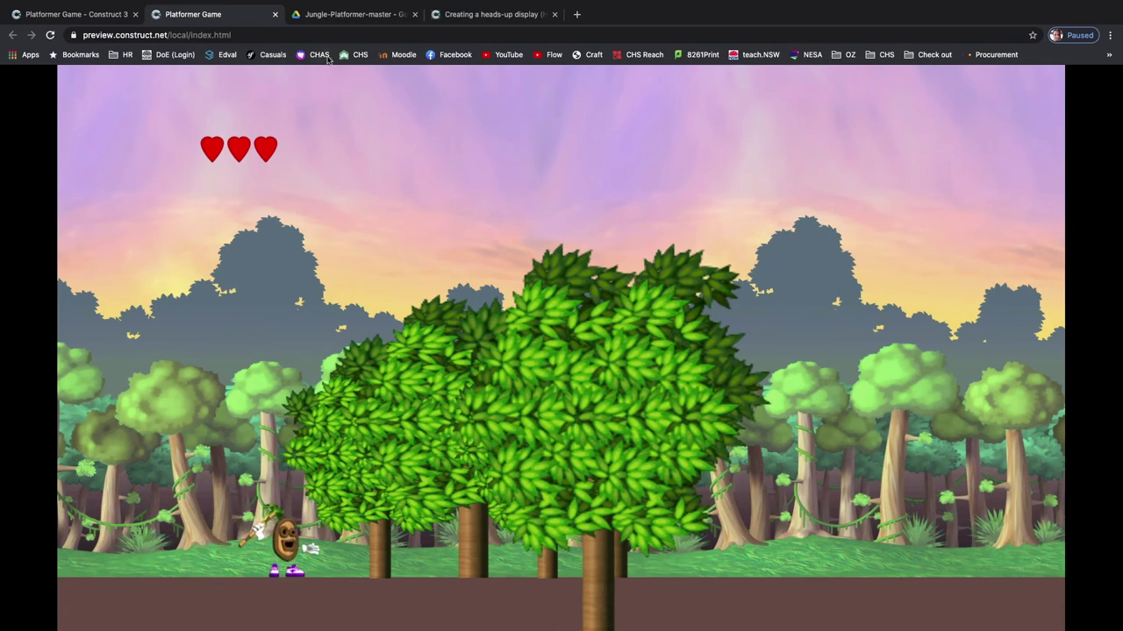
left_click(275, 14)
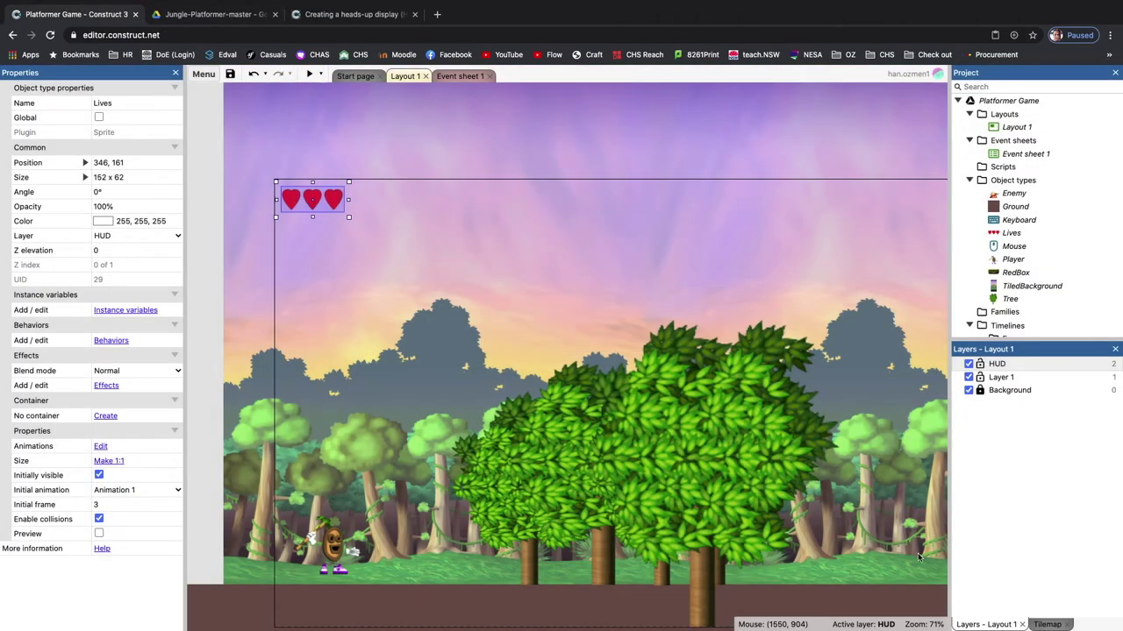
- Move the Lives sprite from the HUD layer to Layer 1
left_click(1012, 421)
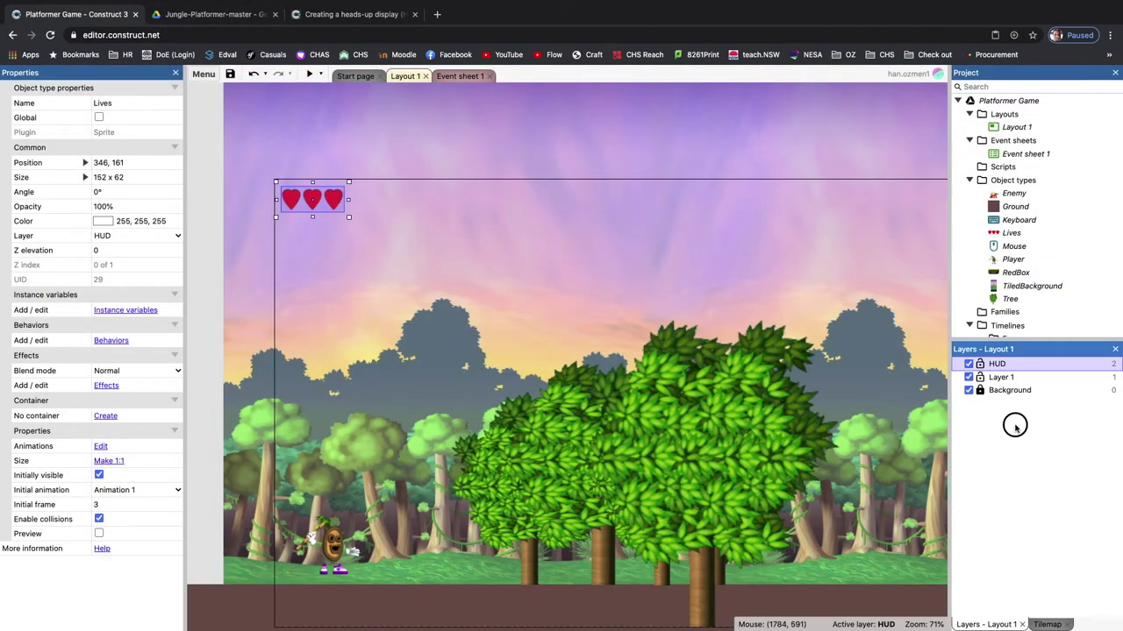
left_click(1011, 365)
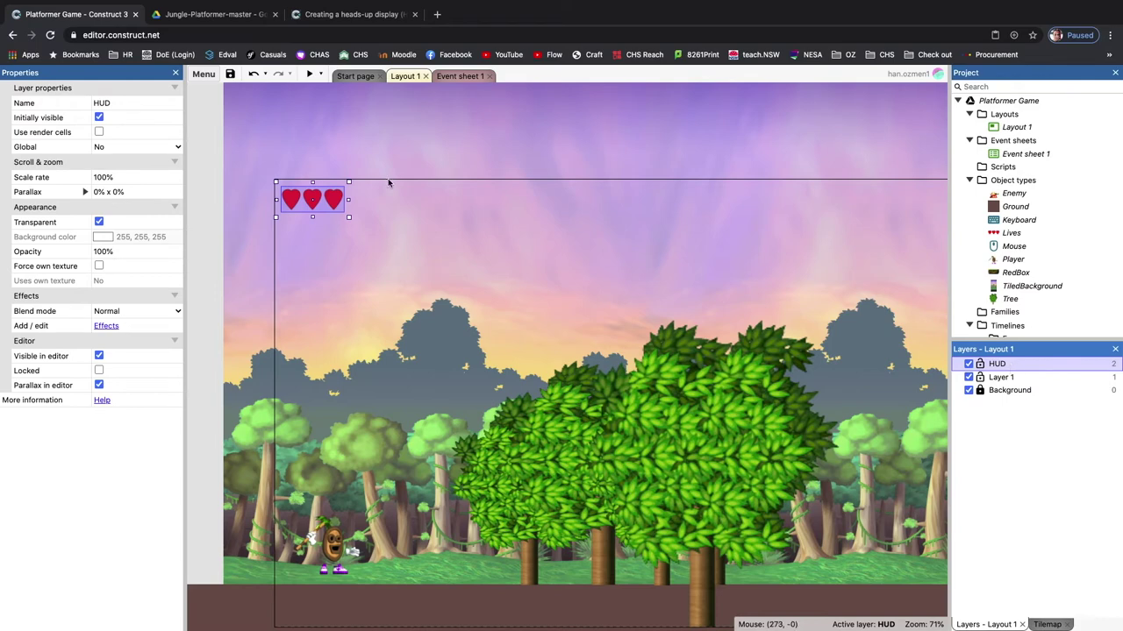
right_click(337, 199)
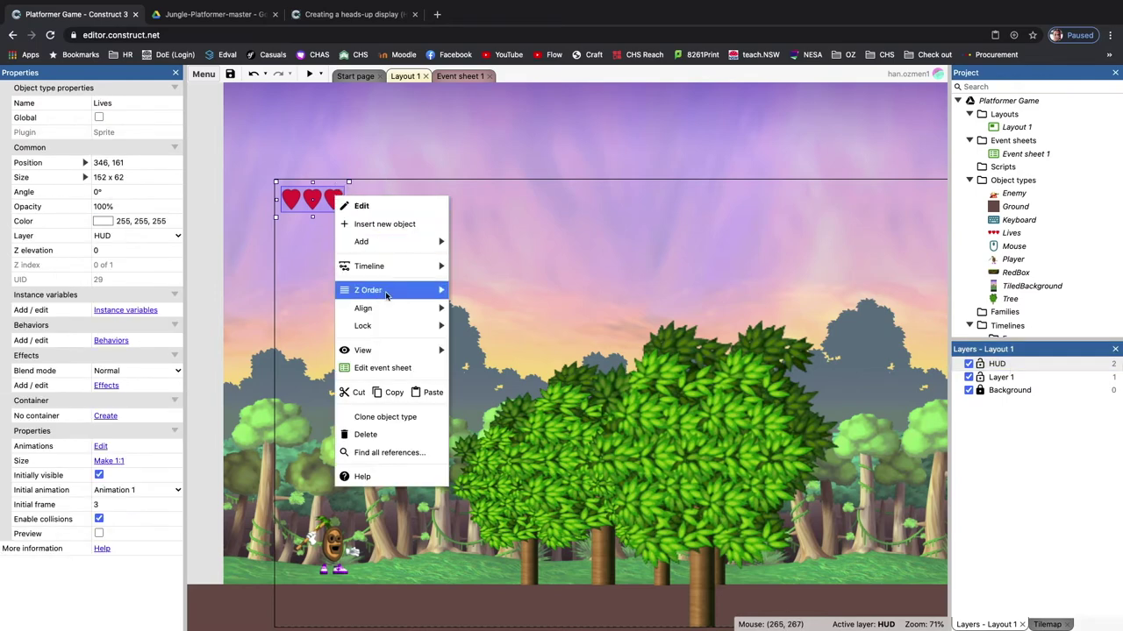
mouse_move(397, 291)
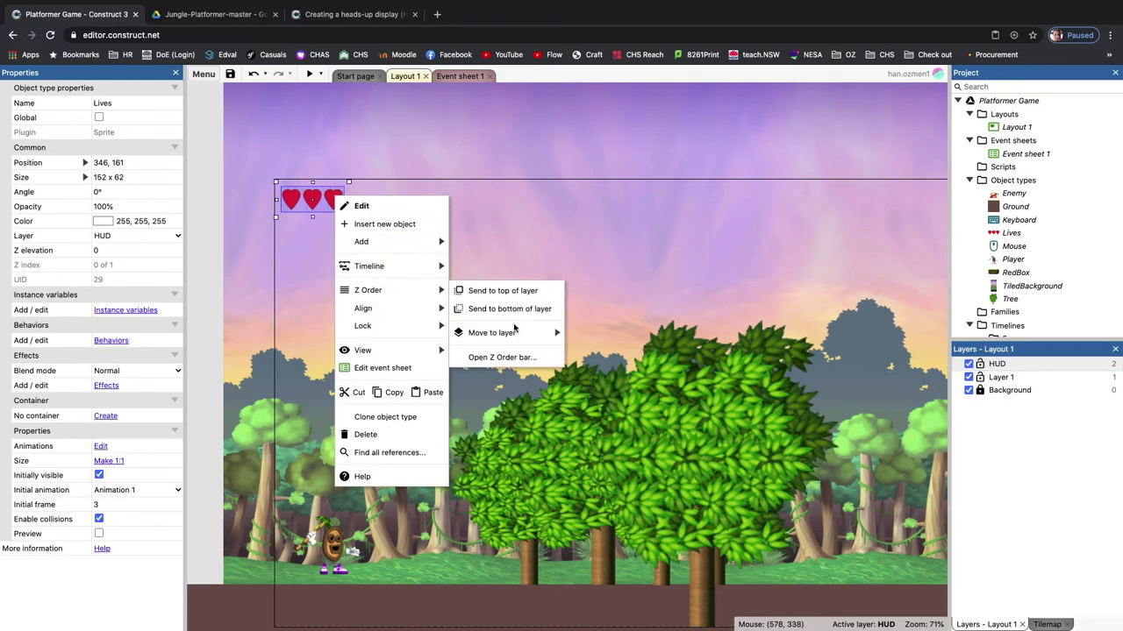
mouse_move(516, 334)
left_click(596, 353)
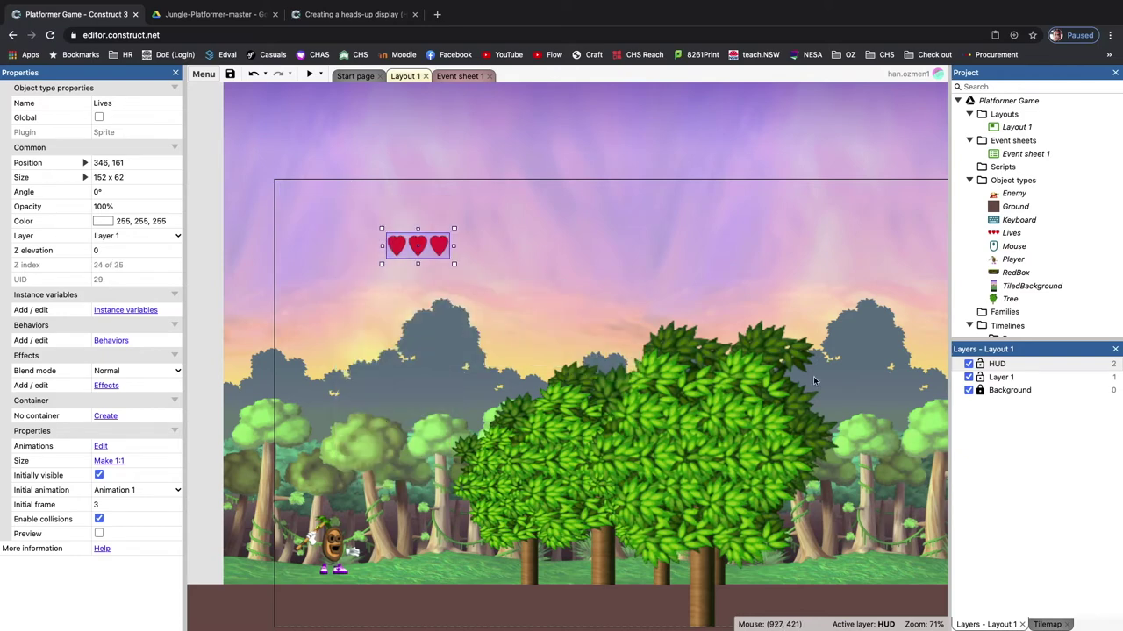
- Delete the HUD layer from the layout
left_click(1007, 366)
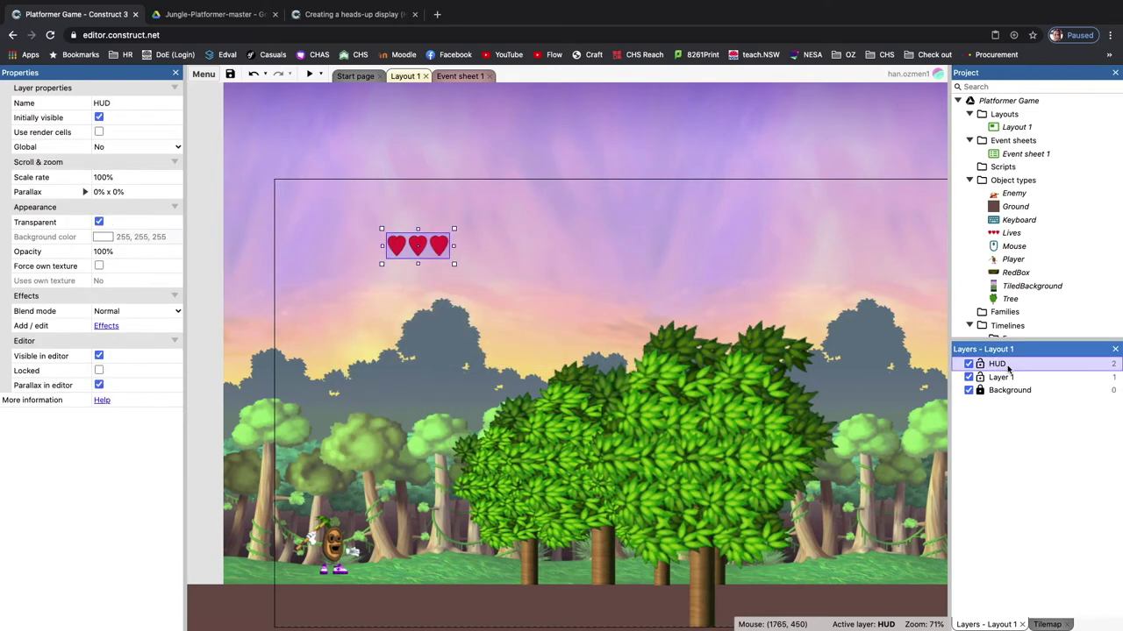
left_click(1008, 368)
right_click(1007, 367)
key("Escape")
left_click(1026, 361)
right_click(1015, 366)
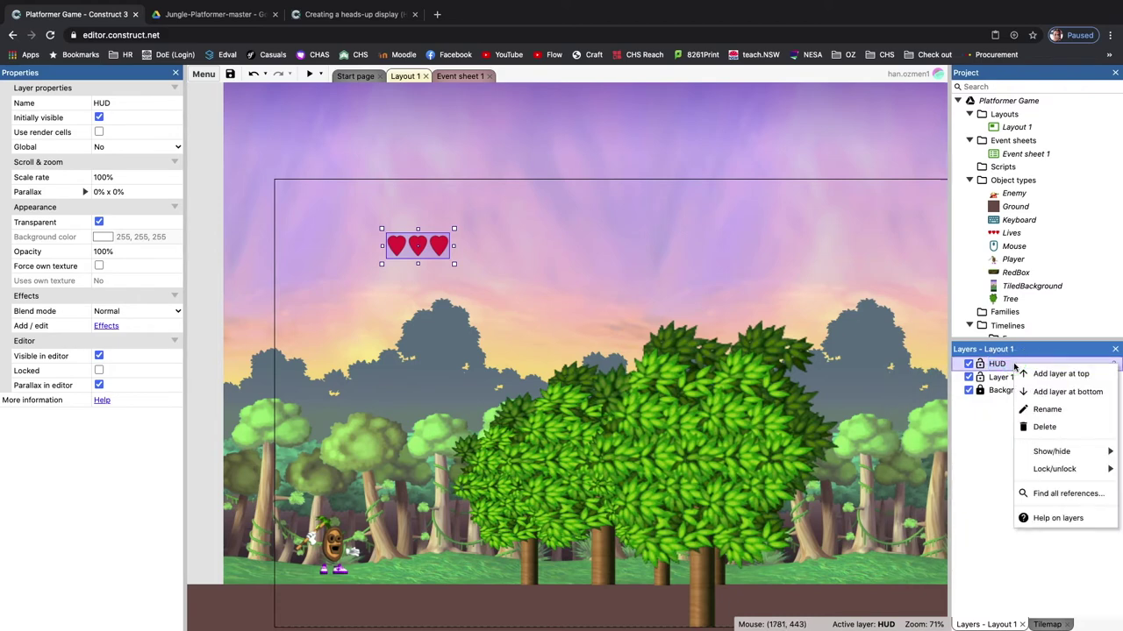
left_click(1061, 428)
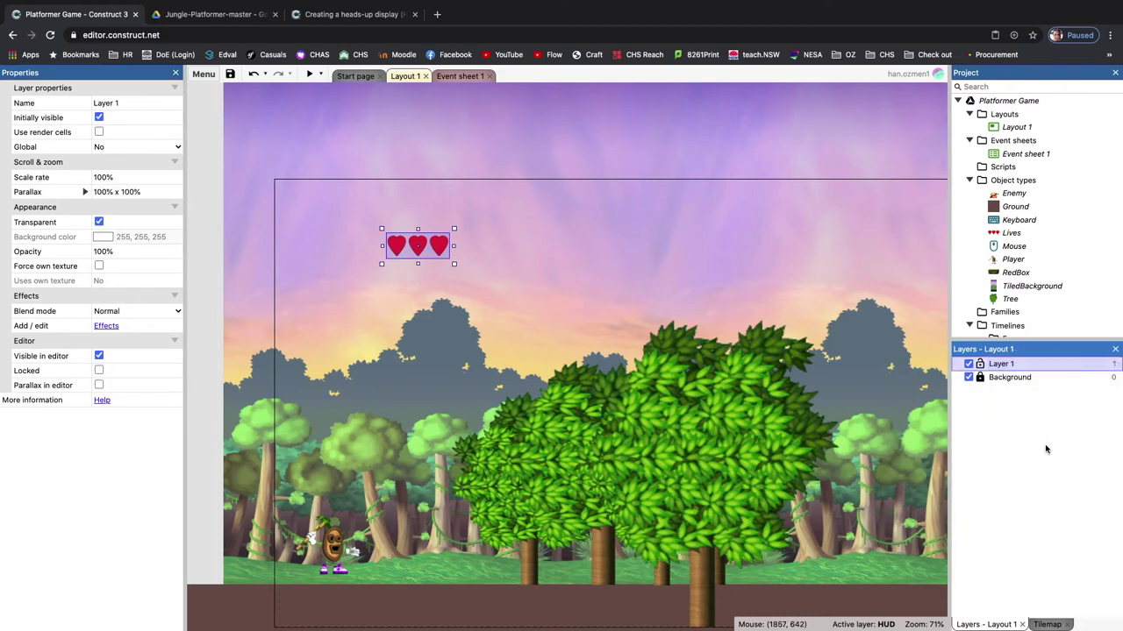
- Shrink the Lives sprite to about 58 x 25 and place it just above the player's head at about 90, 812
left_click_drag(448, 252, 385, 235)
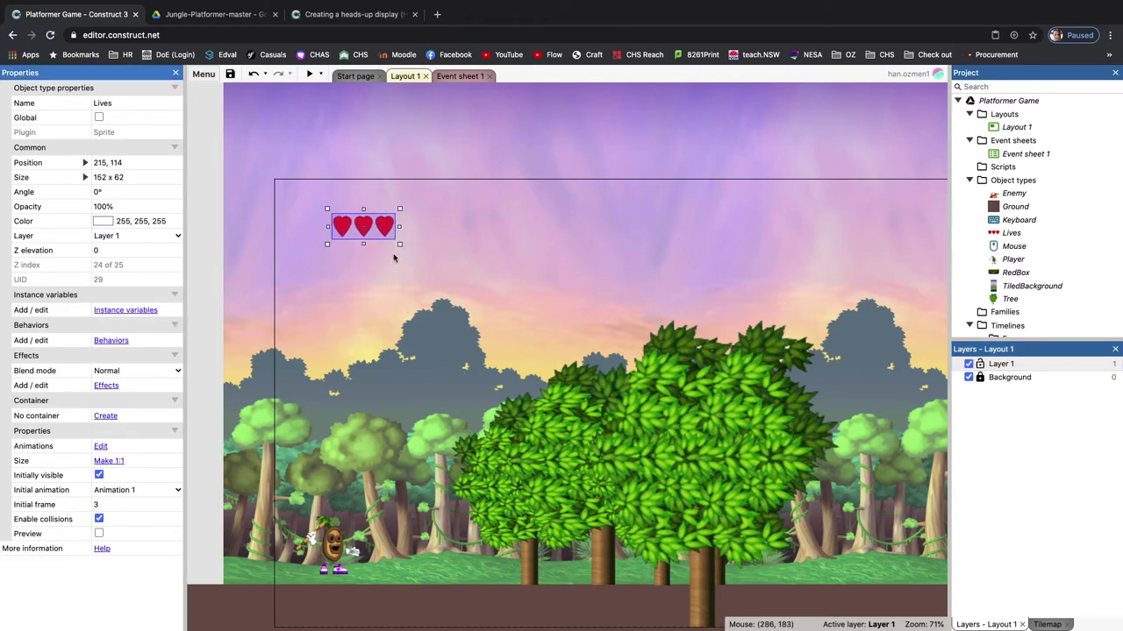
left_click_drag(396, 248, 323, 519)
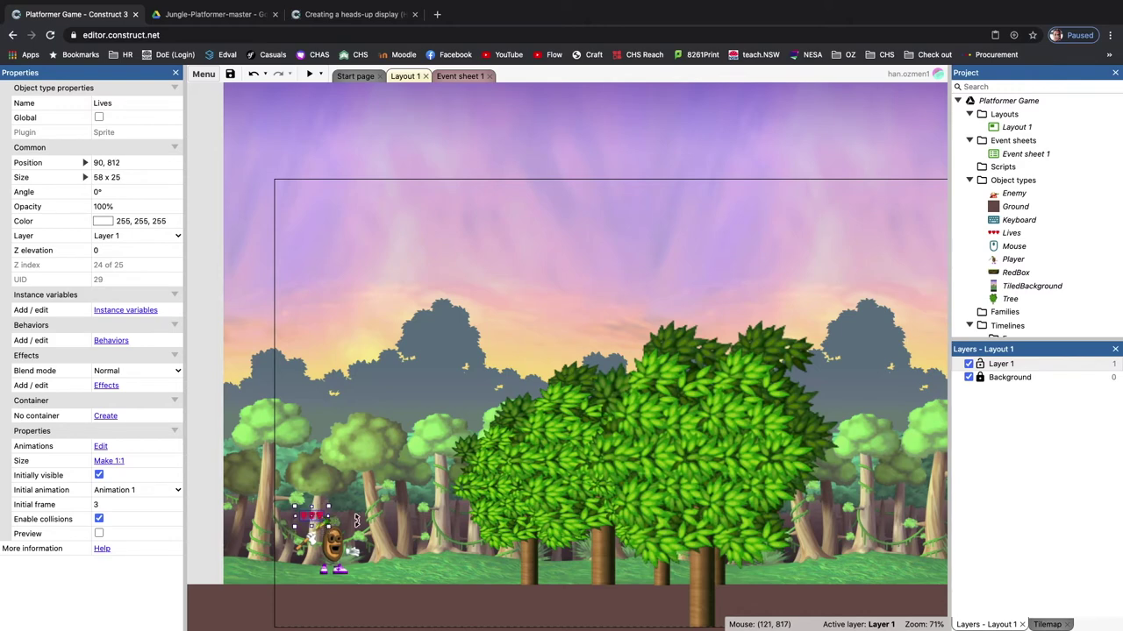
- Add the Pin behavior to the Lives sprite
left_click(107, 341)
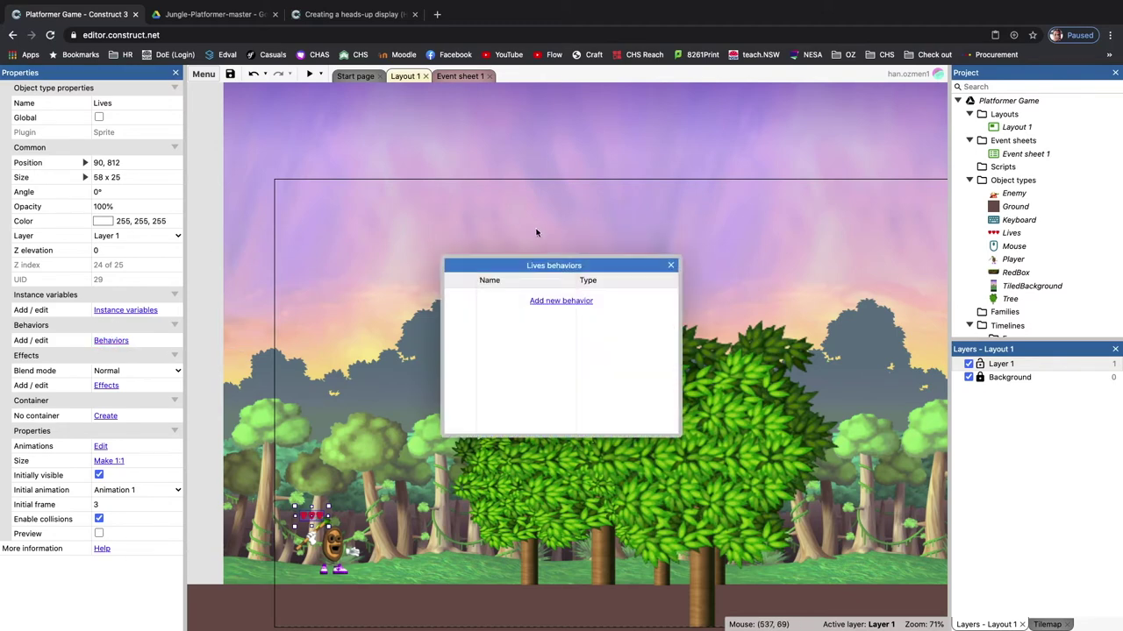
left_click(558, 302)
left_click(540, 419)
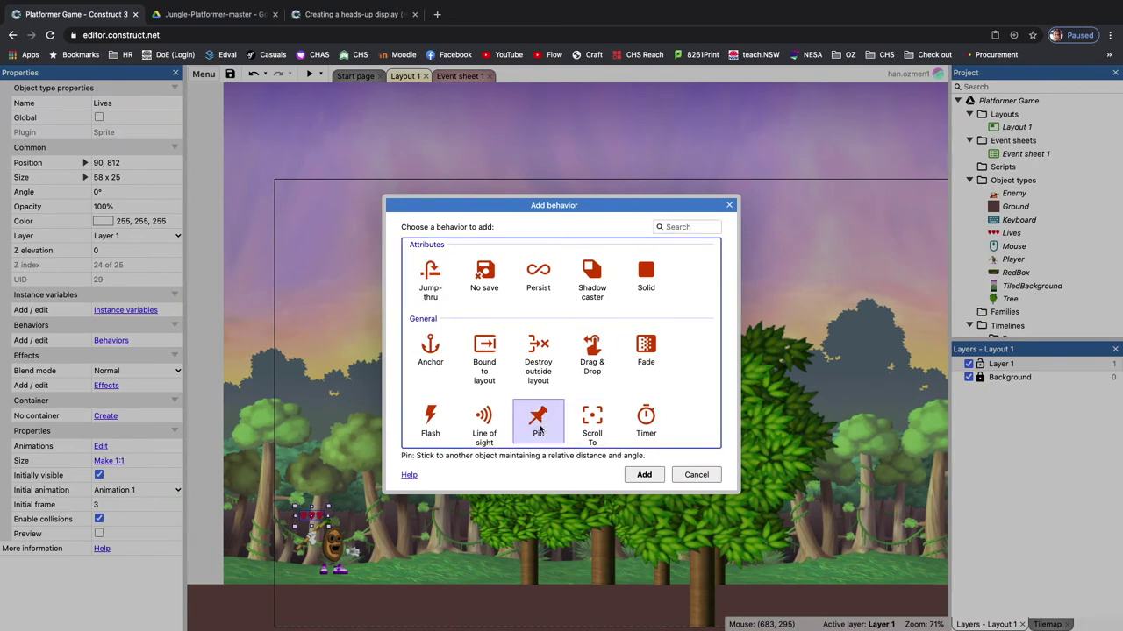
scroll(551, 417, "down", 2)
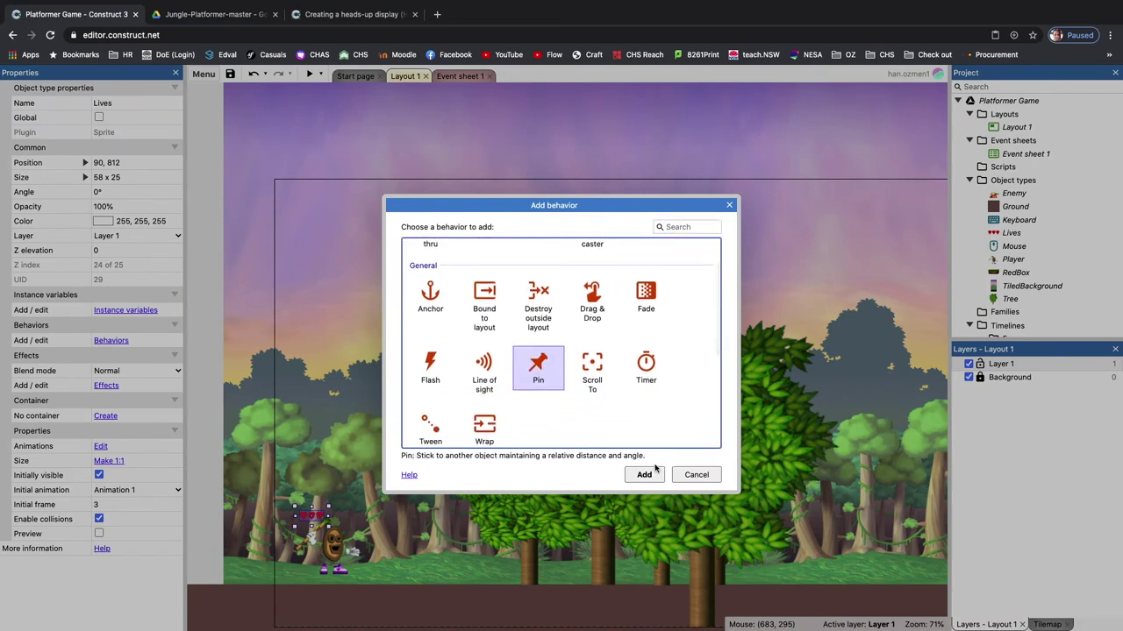
left_click(441, 300)
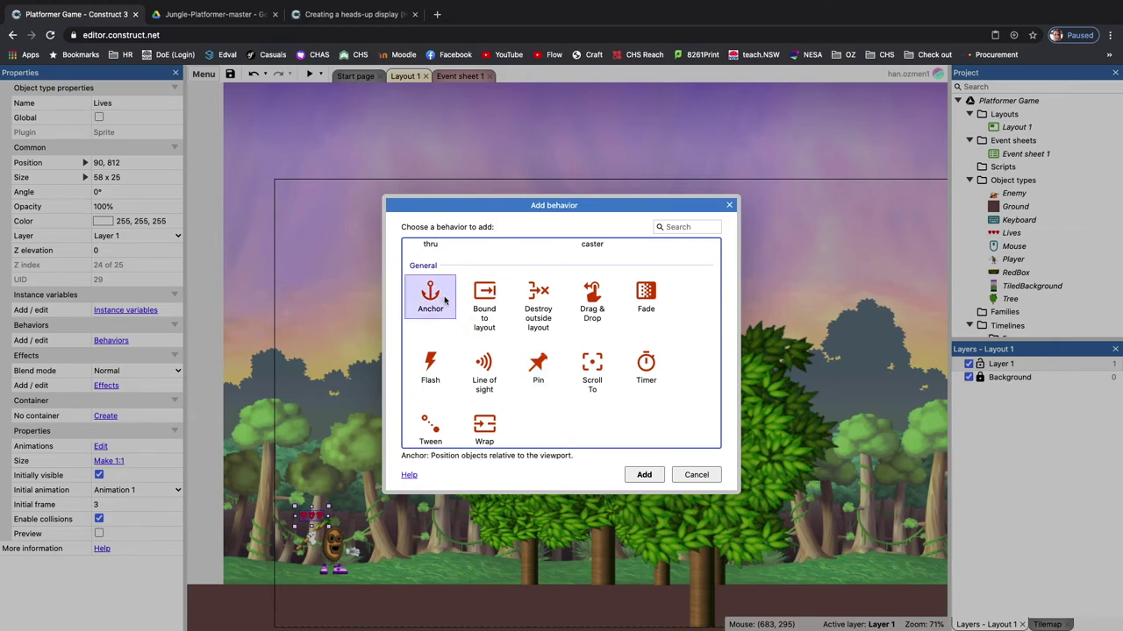
left_click(541, 363)
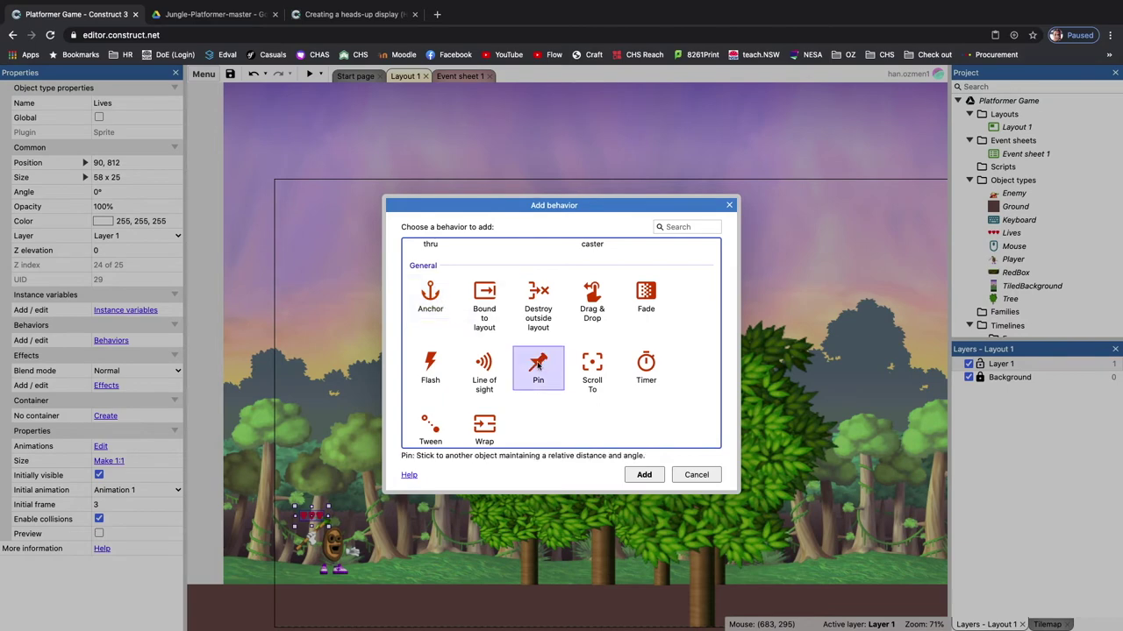
left_click(645, 476)
left_click(671, 265)
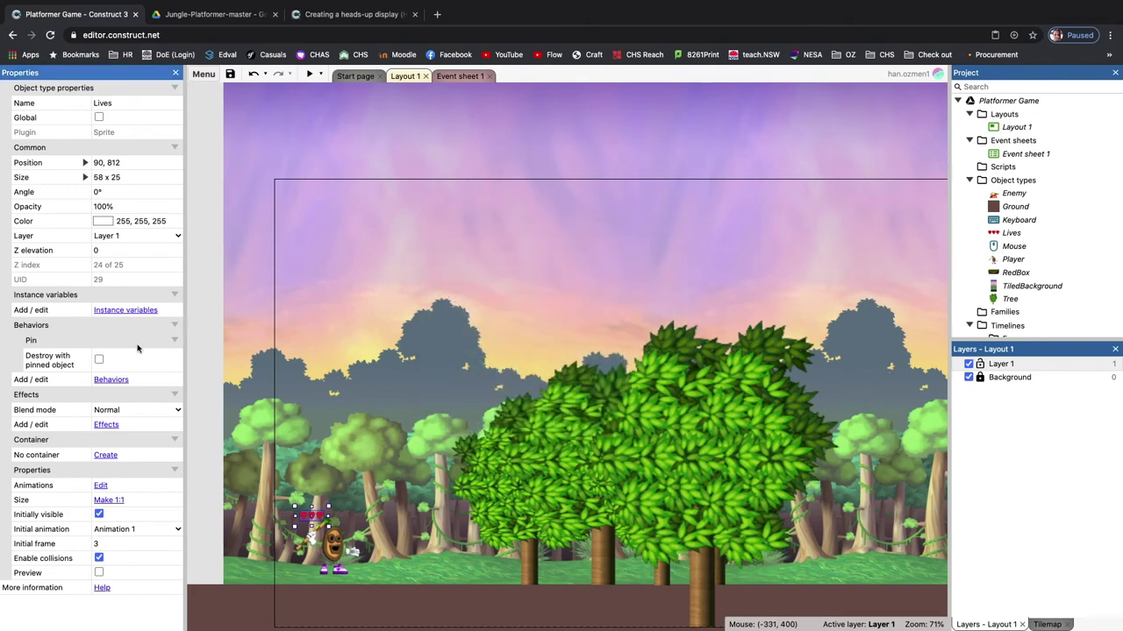
- Add a Lives Pin to object action targeting Player to the On start of layout event, keeping X, Y and Angle enabled
left_click(457, 77)
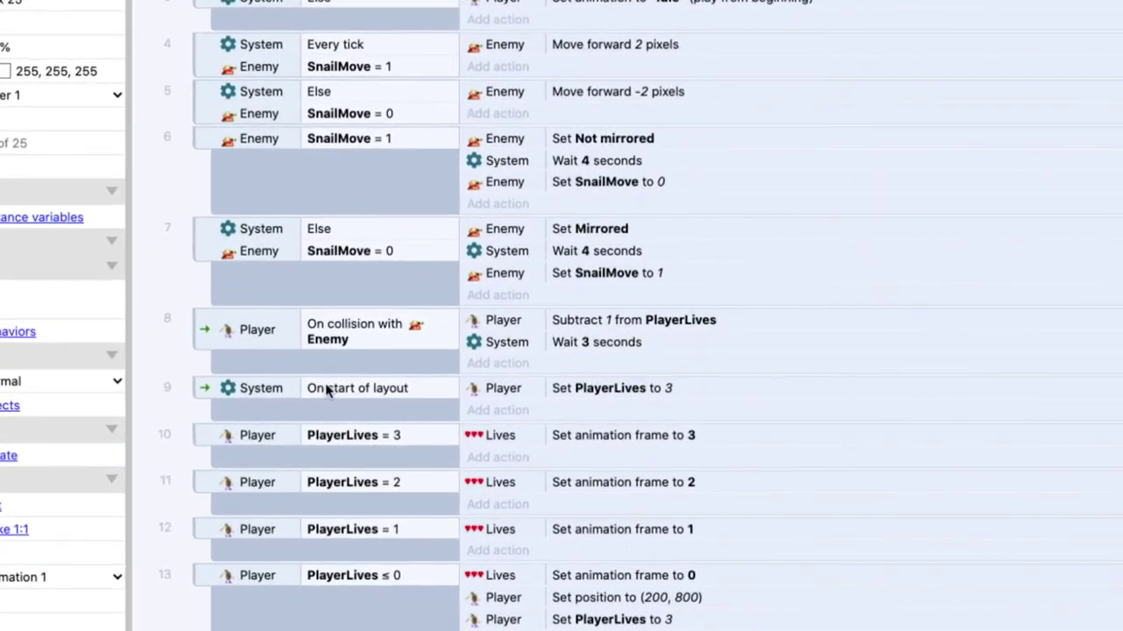
left_click(275, 417)
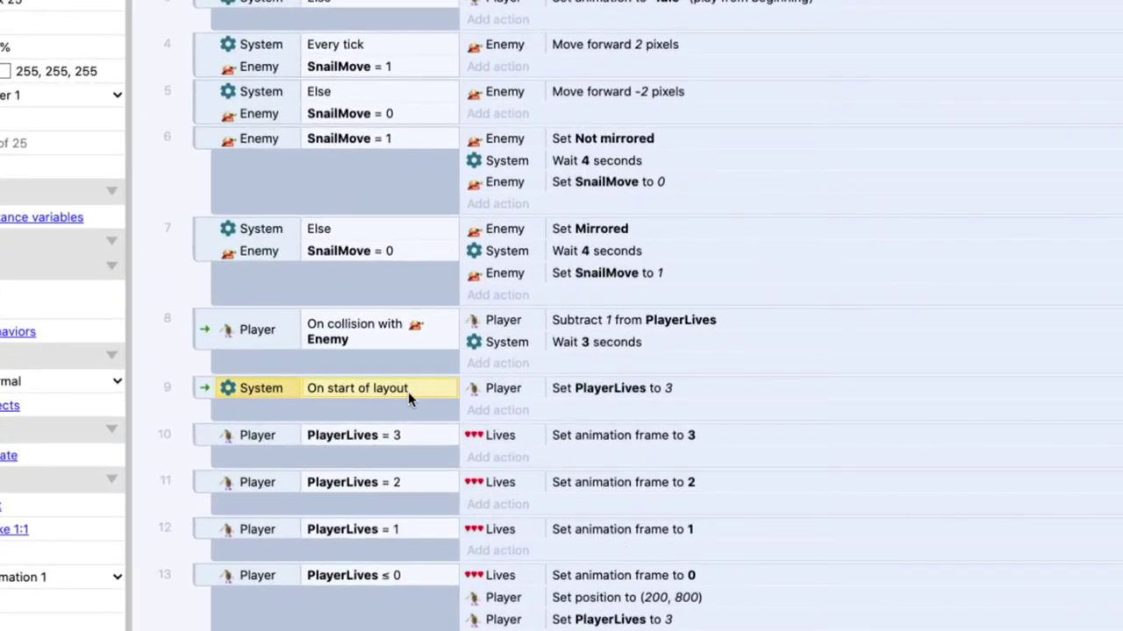
left_click(491, 412)
double_click(797, 146)
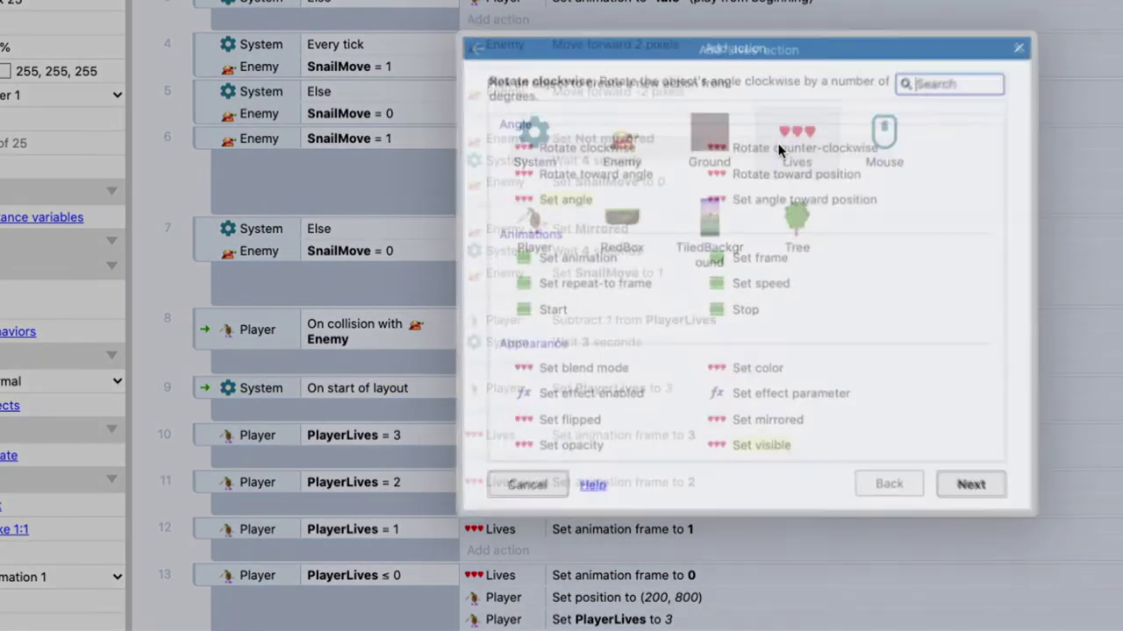
type("pin")
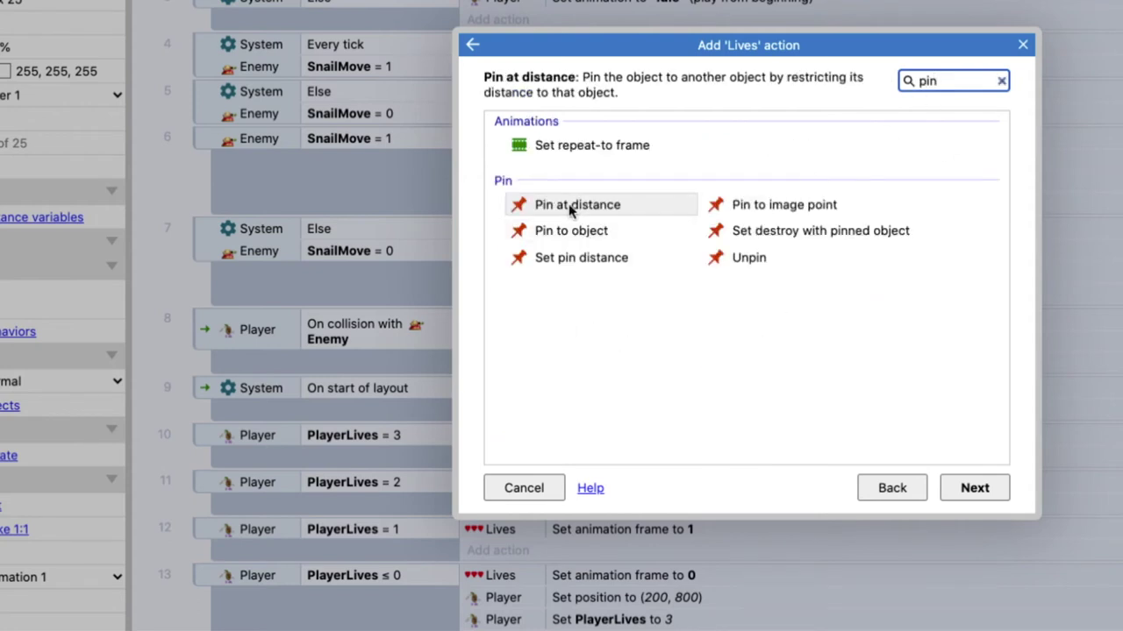
left_click(575, 235)
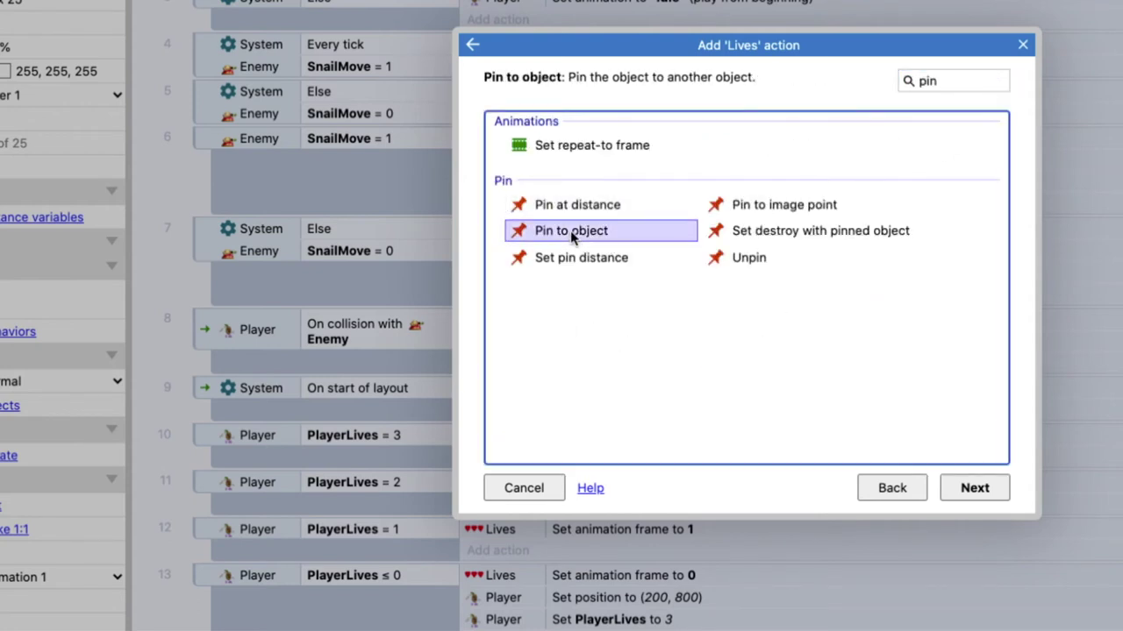
left_click(974, 487)
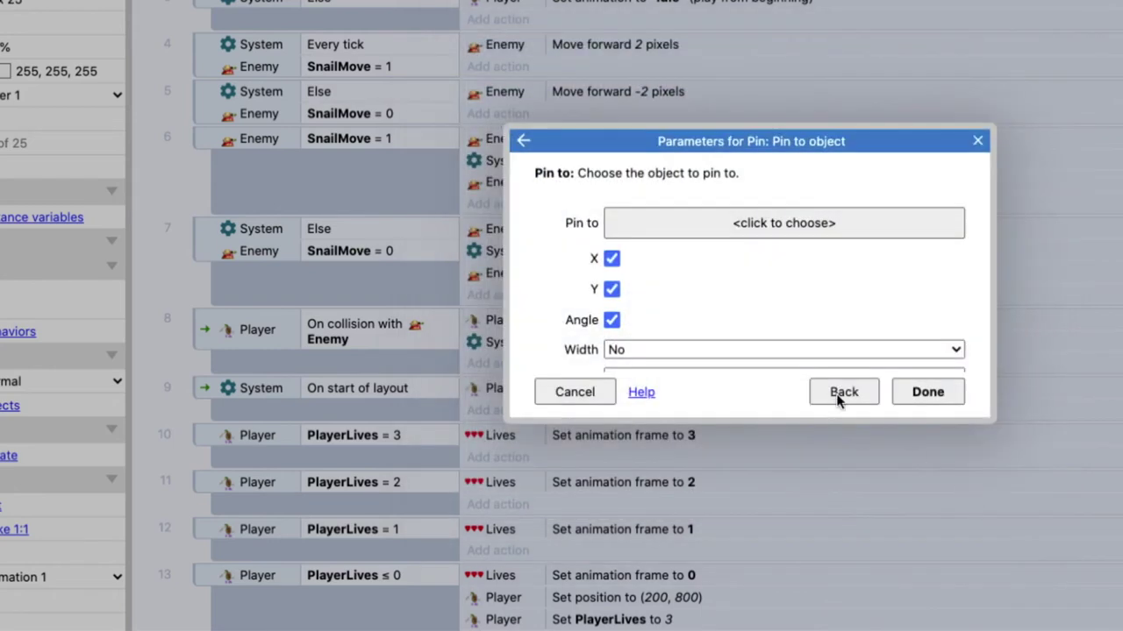
left_click(759, 230)
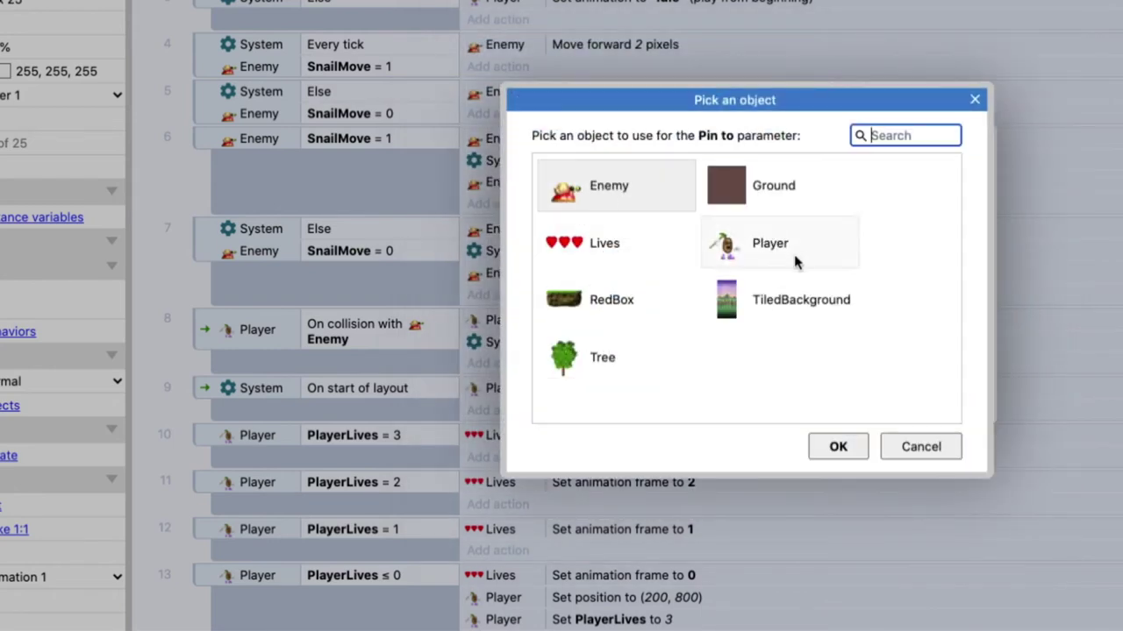
left_click(754, 244)
left_click(839, 448)
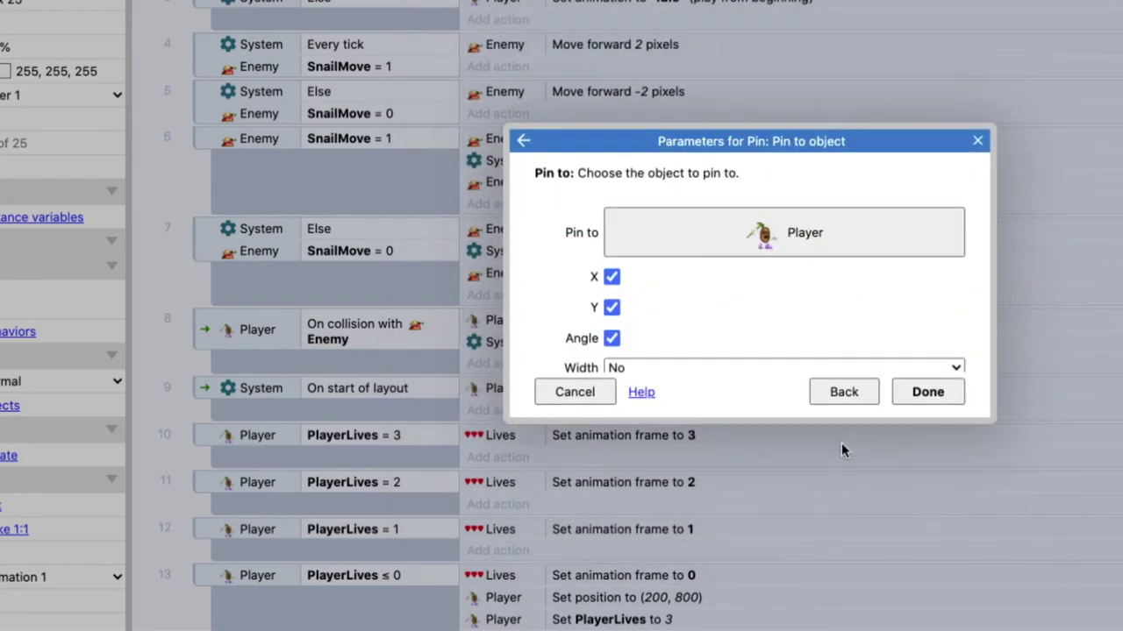
left_click(917, 392)
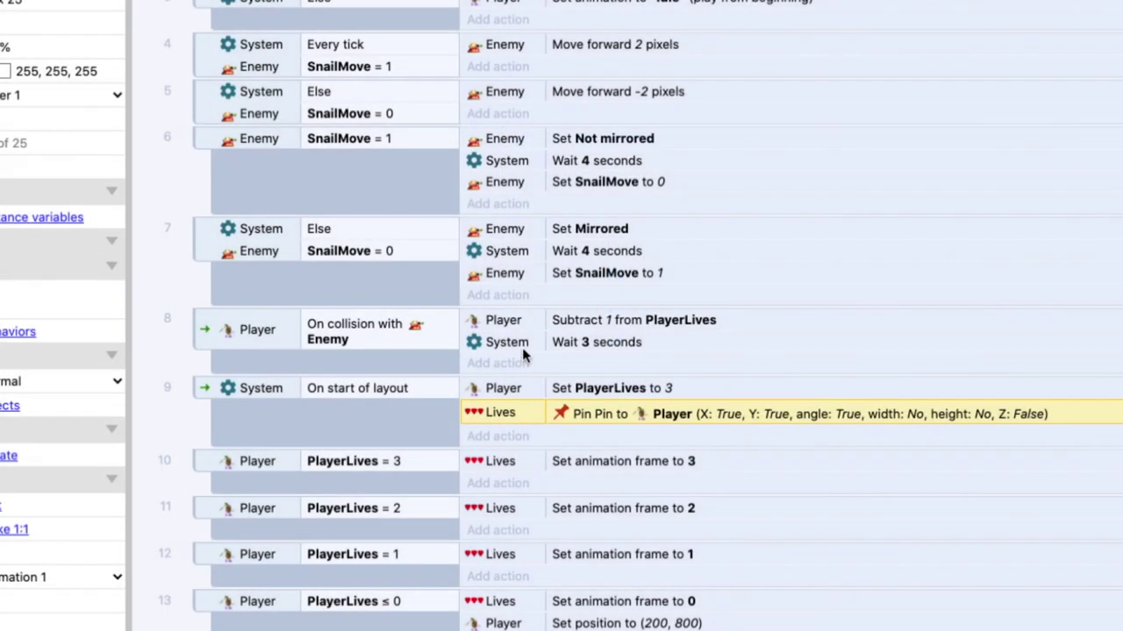
- Preview the layout and run and jump the player across the trees and platforms to check that the hearts follow
left_click(405, 76)
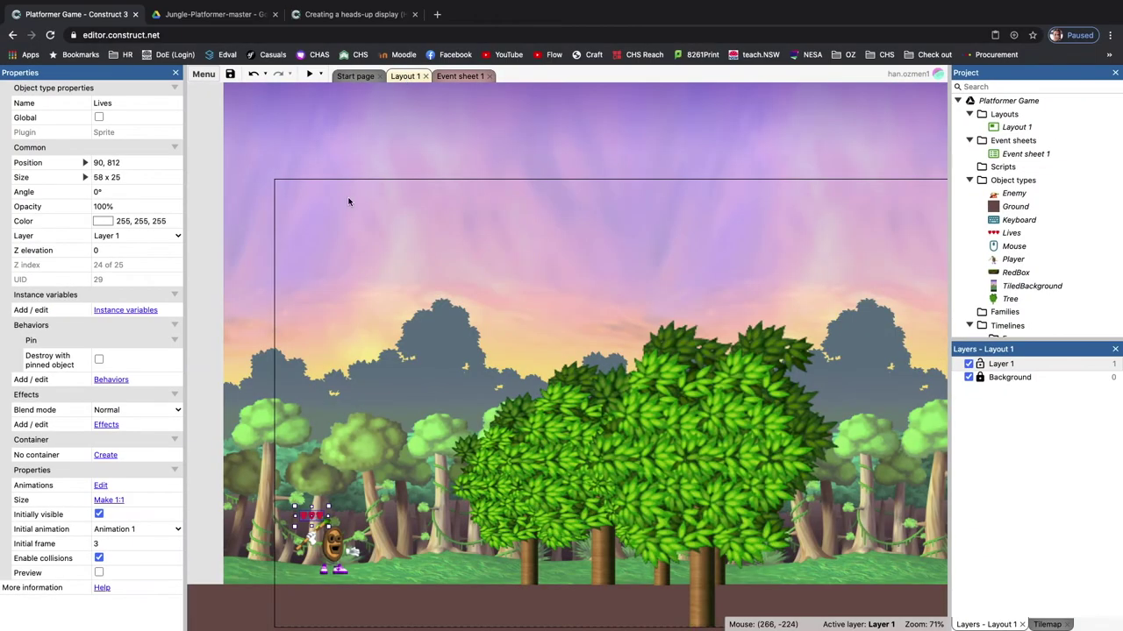
left_click(308, 75)
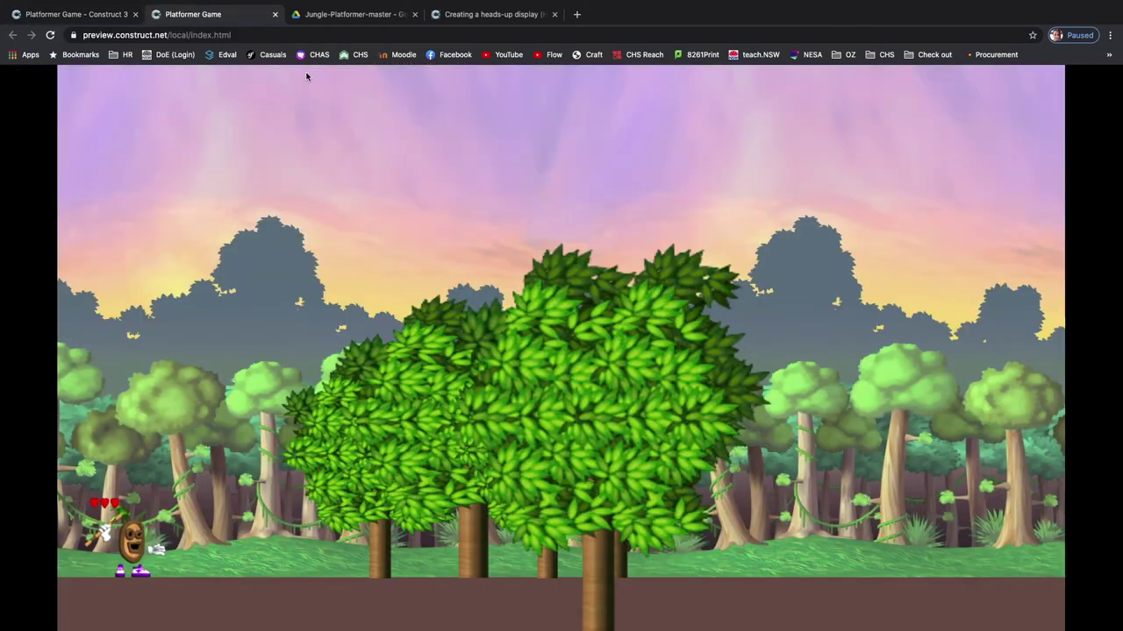
key("Right")
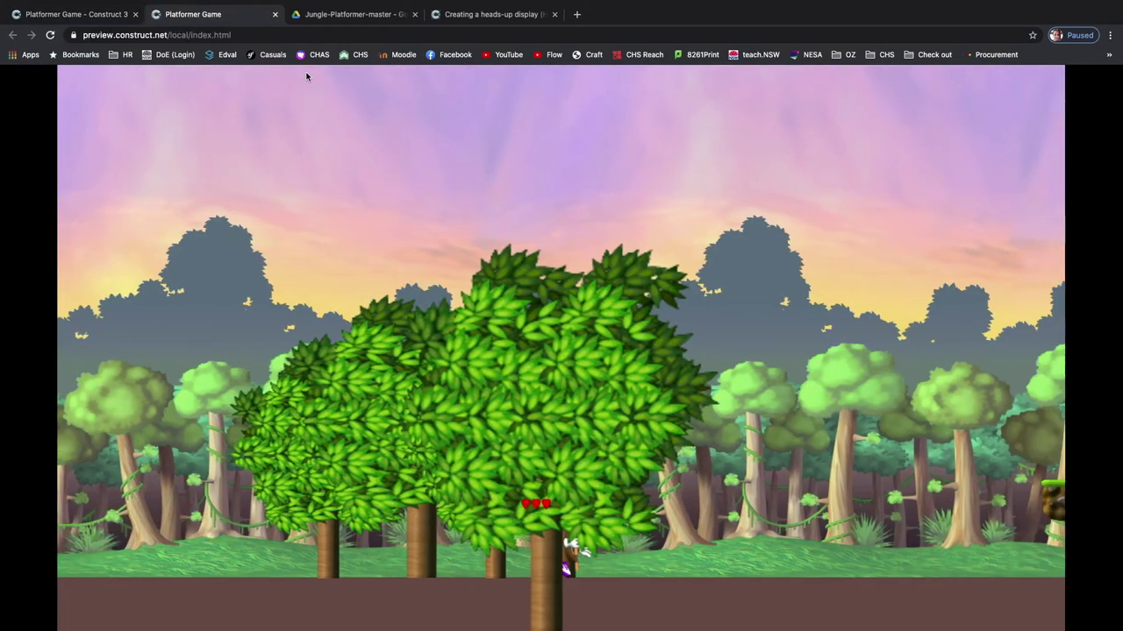
key("Up")
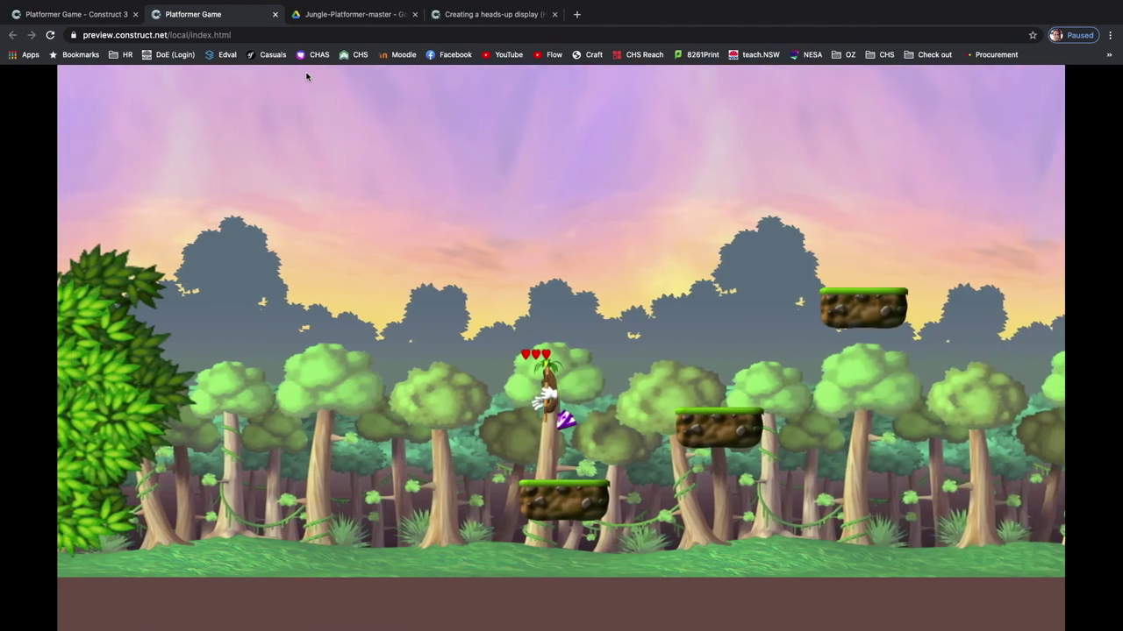
key("Left")
key("Right")
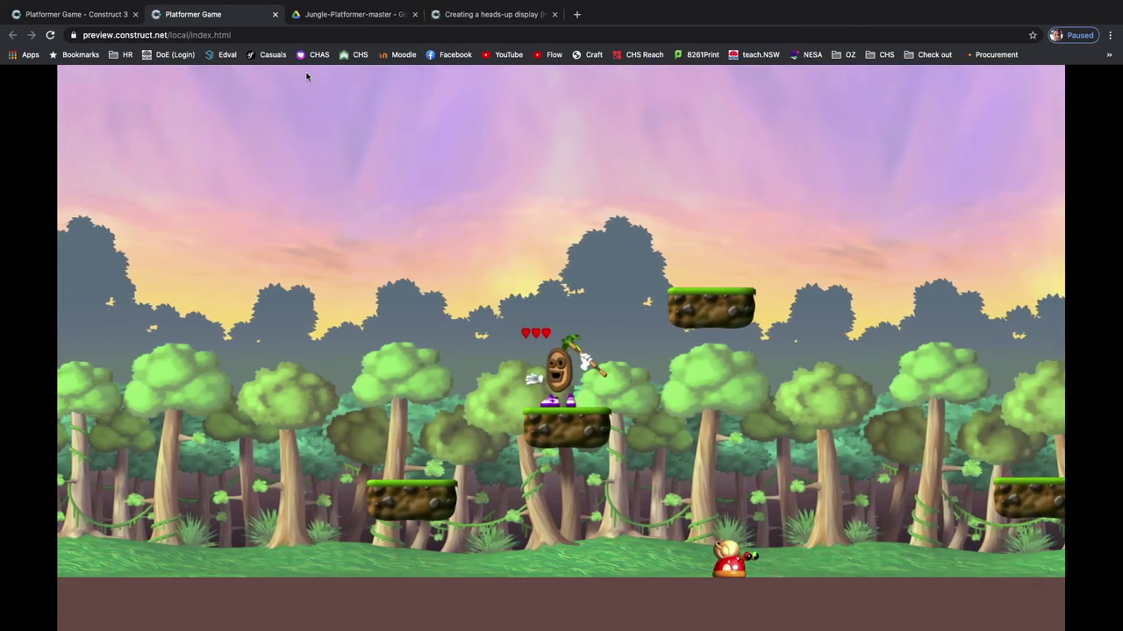
key("Up")
key("Right")
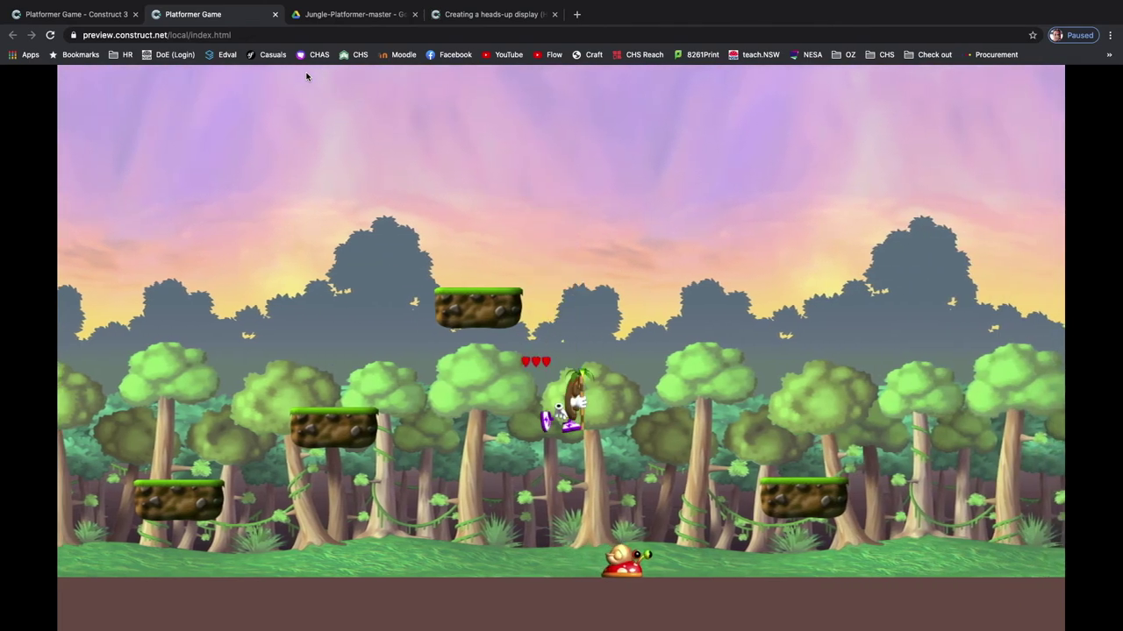
- Run the player into the snail enemies repeatedly to test losing hearts and respawning at the start
key("Left")
key("Right")
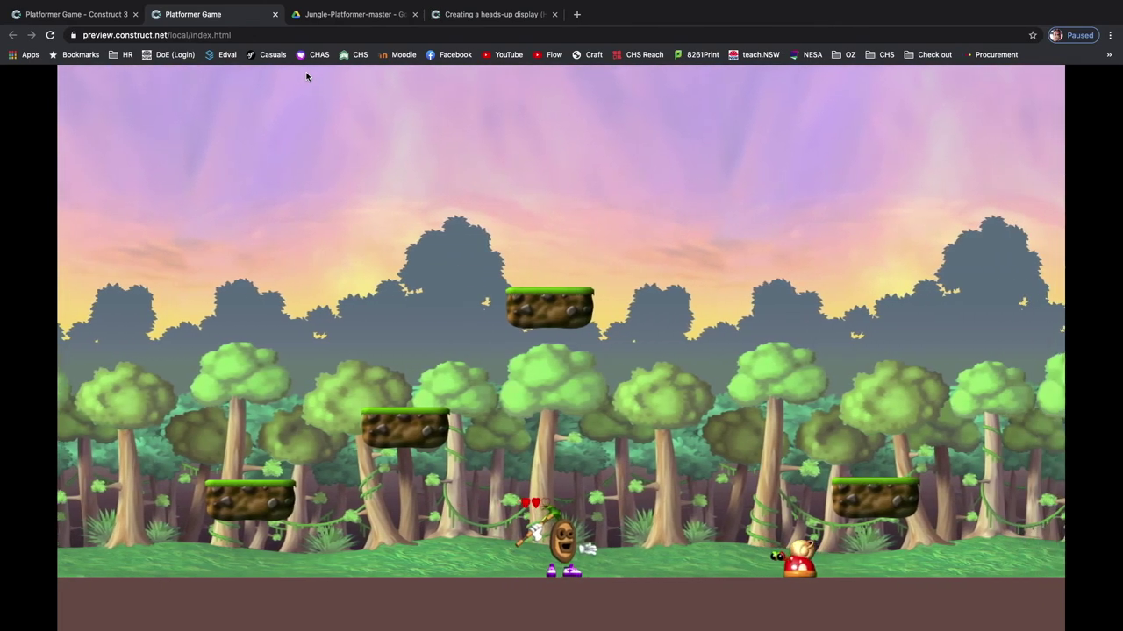
key("Up")
key("Up")
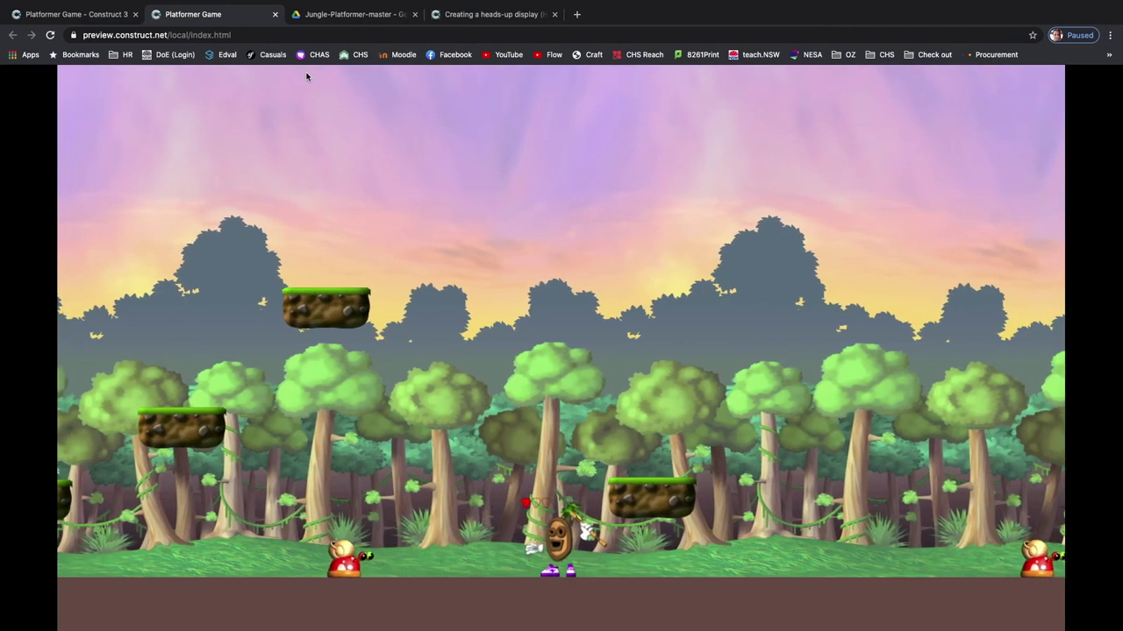
key("Left")
key("Up")
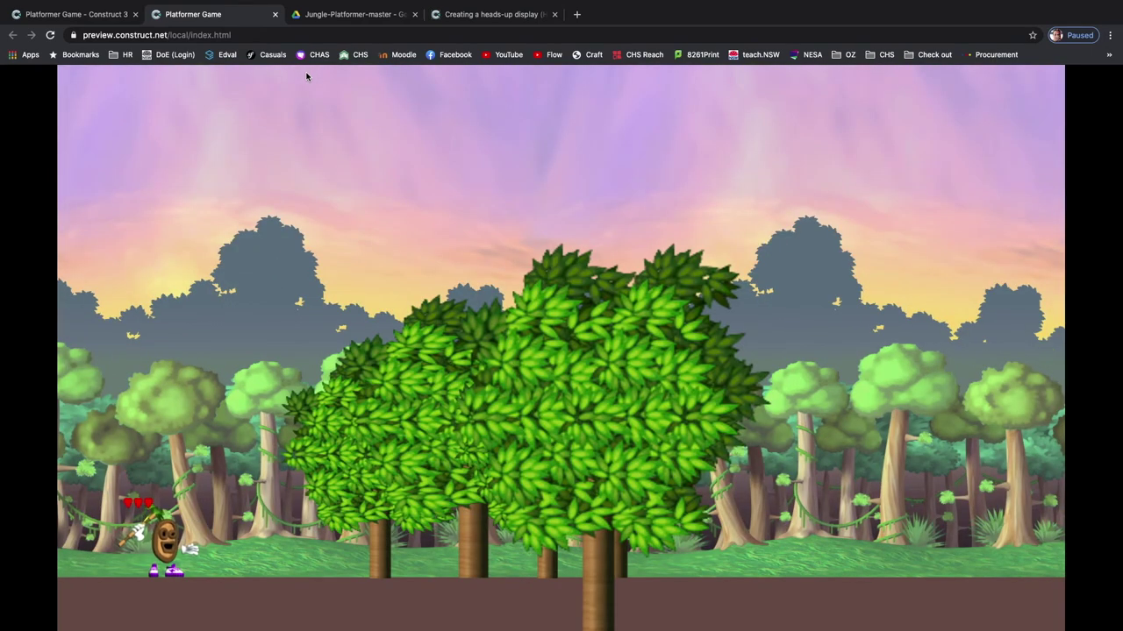
- Replay the level from the respawn point, jumping over platforms and colliding with enemies to recheck the pinned hearts
key("Right")
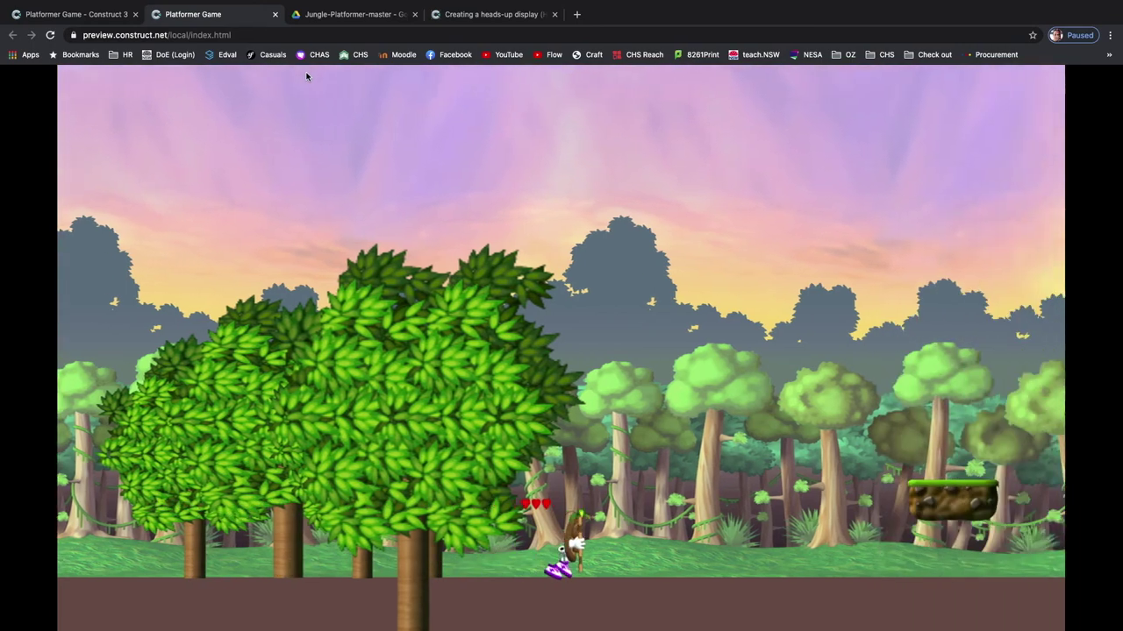
key("Up")
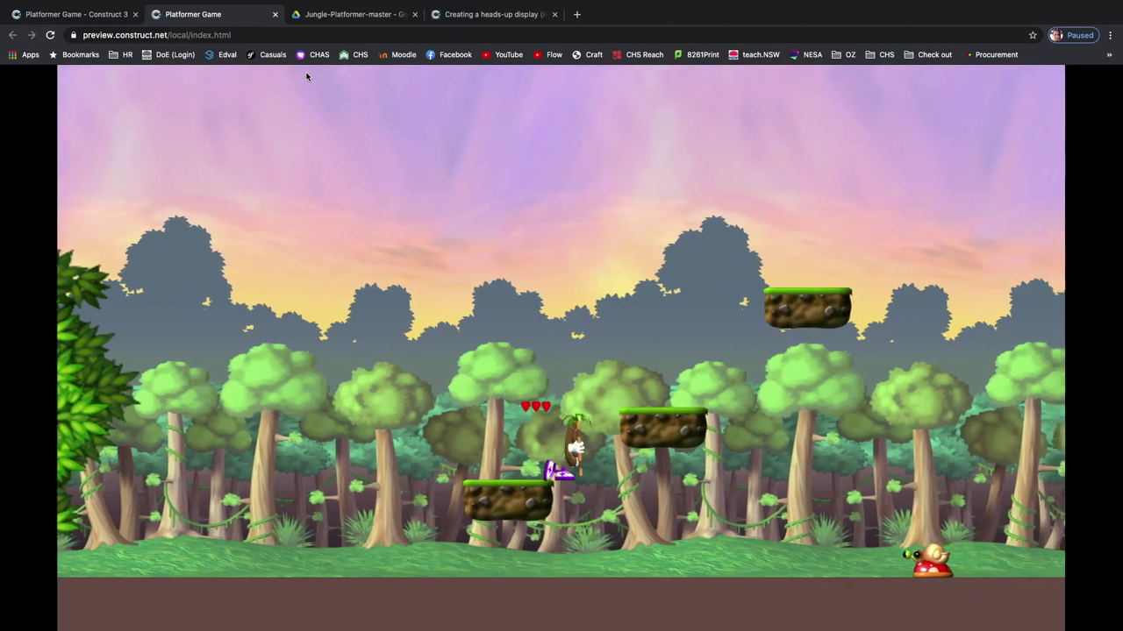
key("Left")
key("Up")
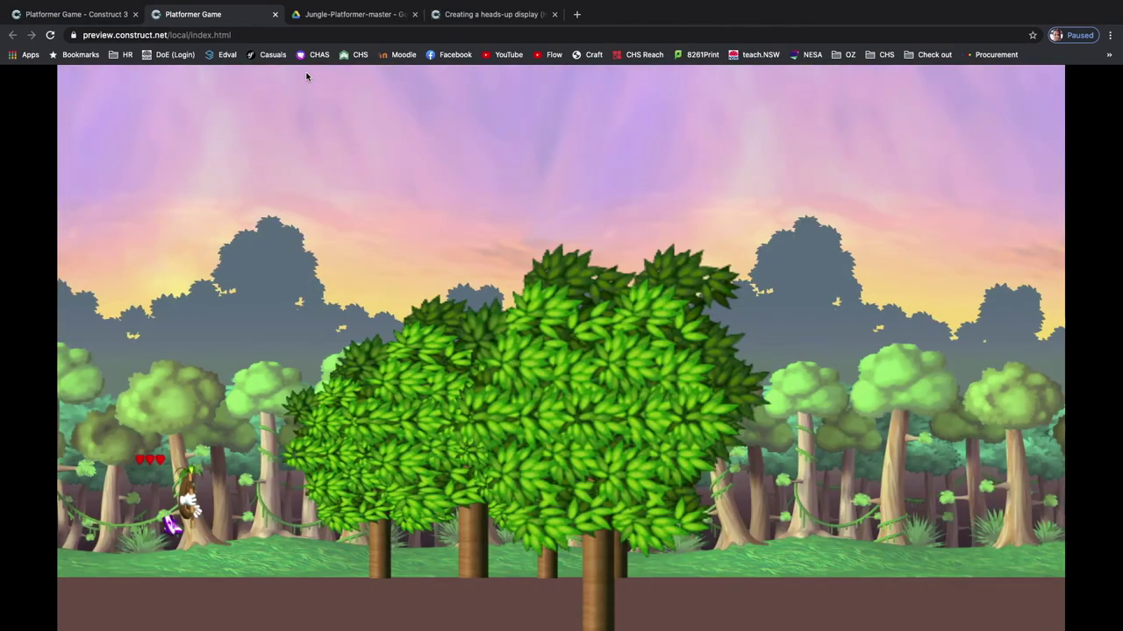
key("Right")
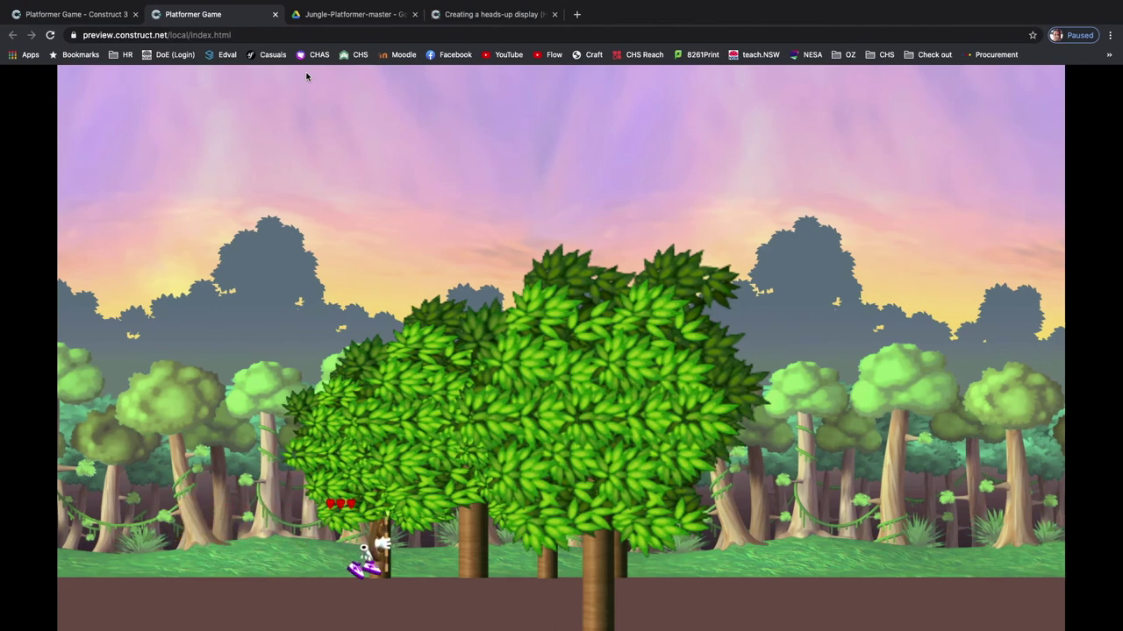
key("Up")
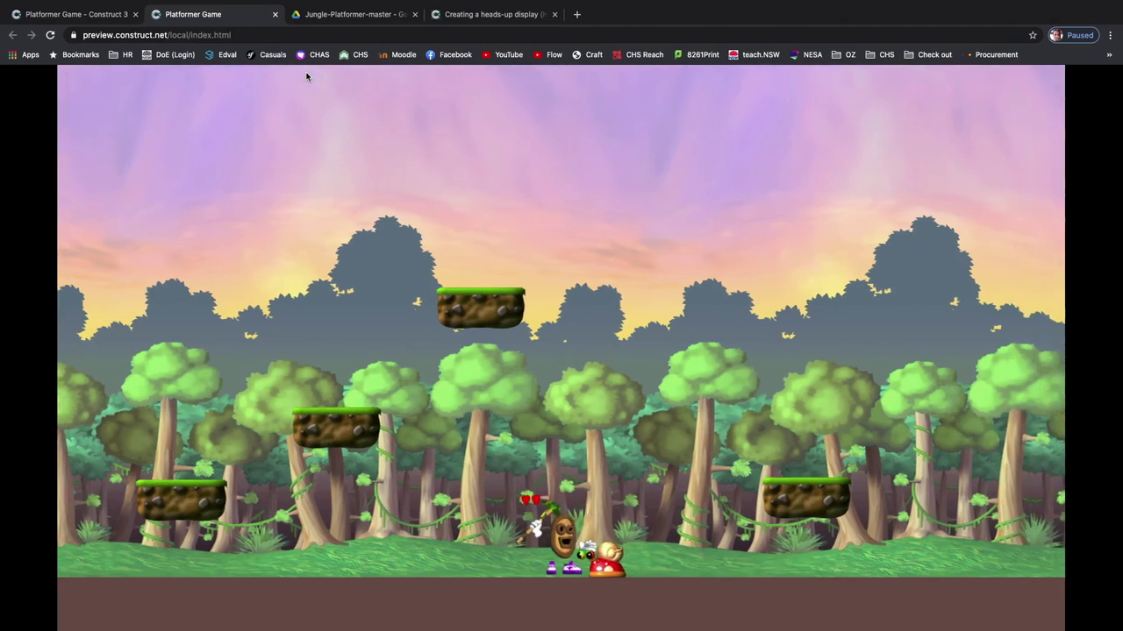
key("Left")
key("Up")
key("Right")
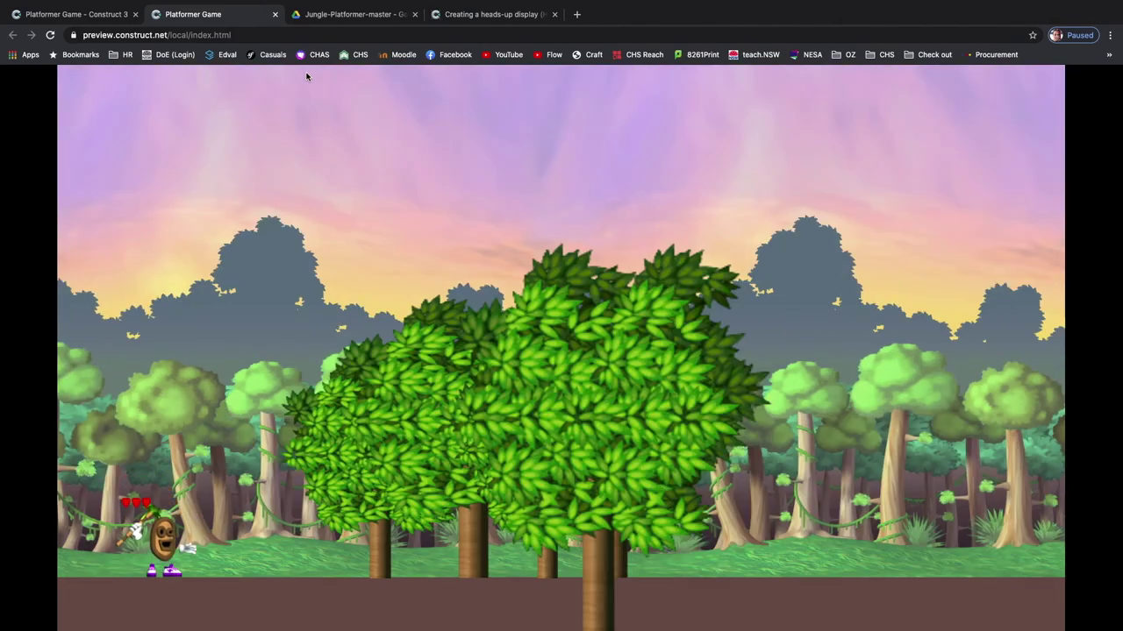
- Return to the Construct 3 editor and toggle Parallax in editor on and off again for Layer 1
left_click(89, 16)
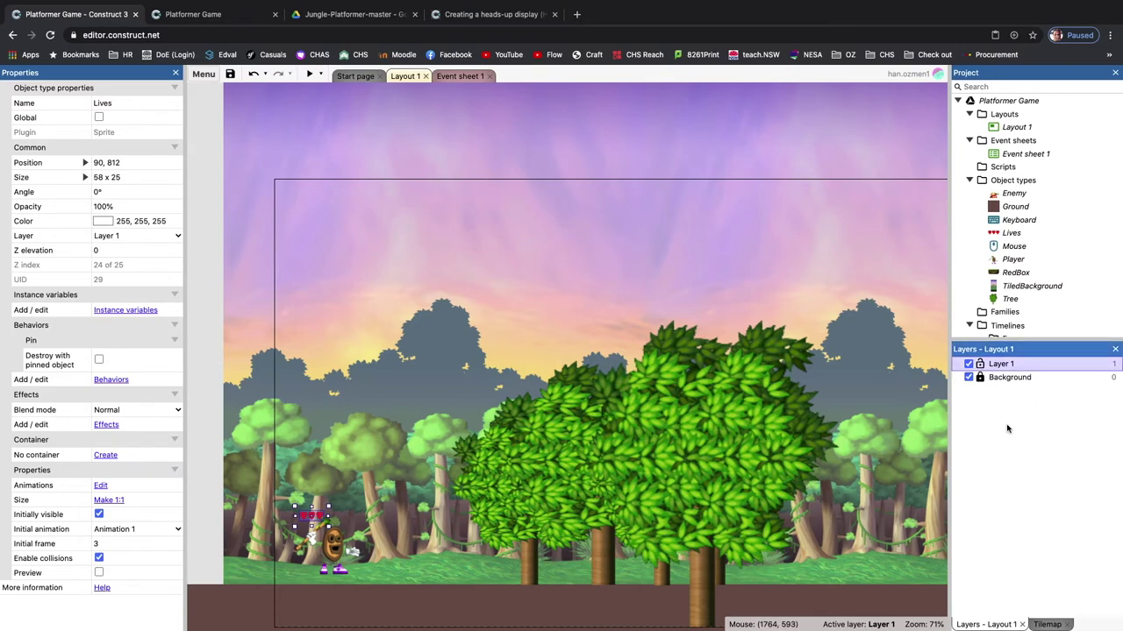
left_click(1008, 364)
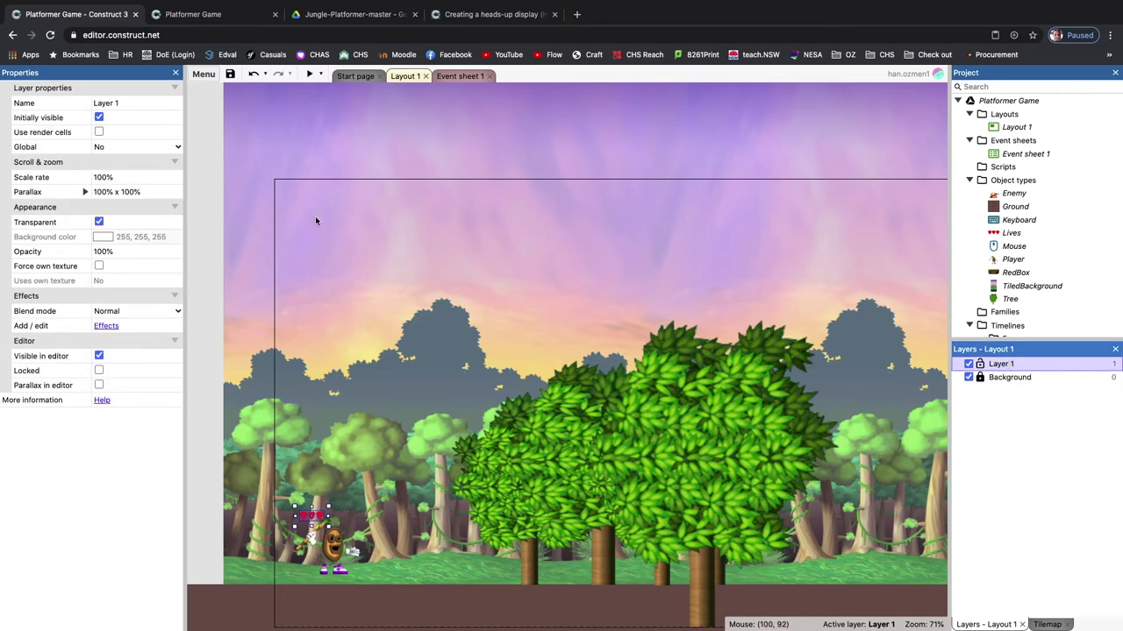
left_click(100, 386)
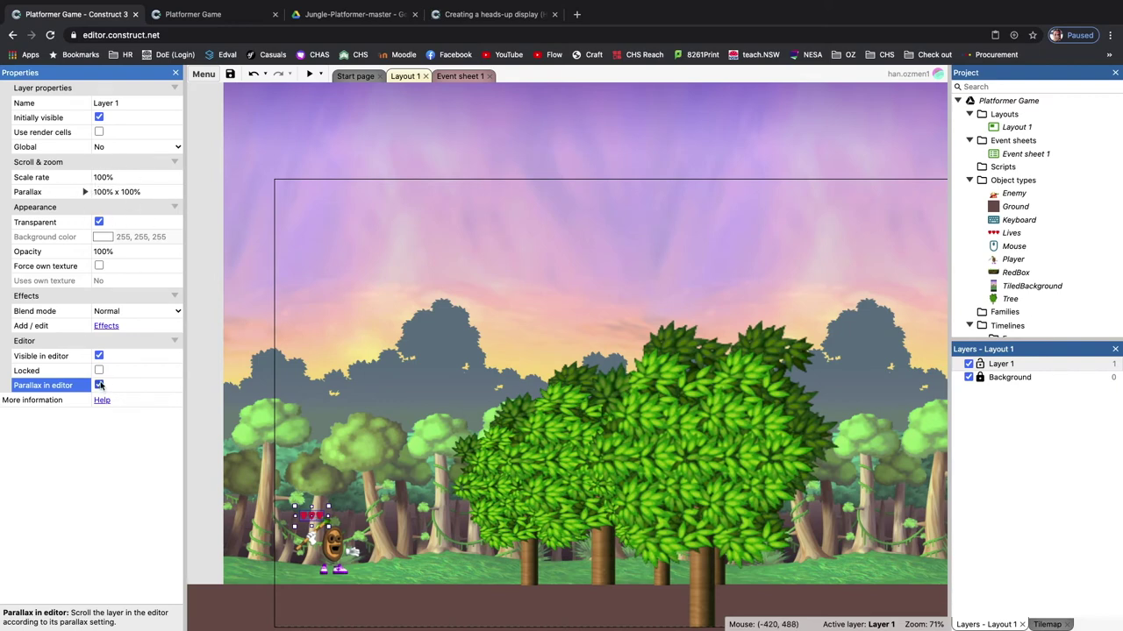
left_click(119, 462)
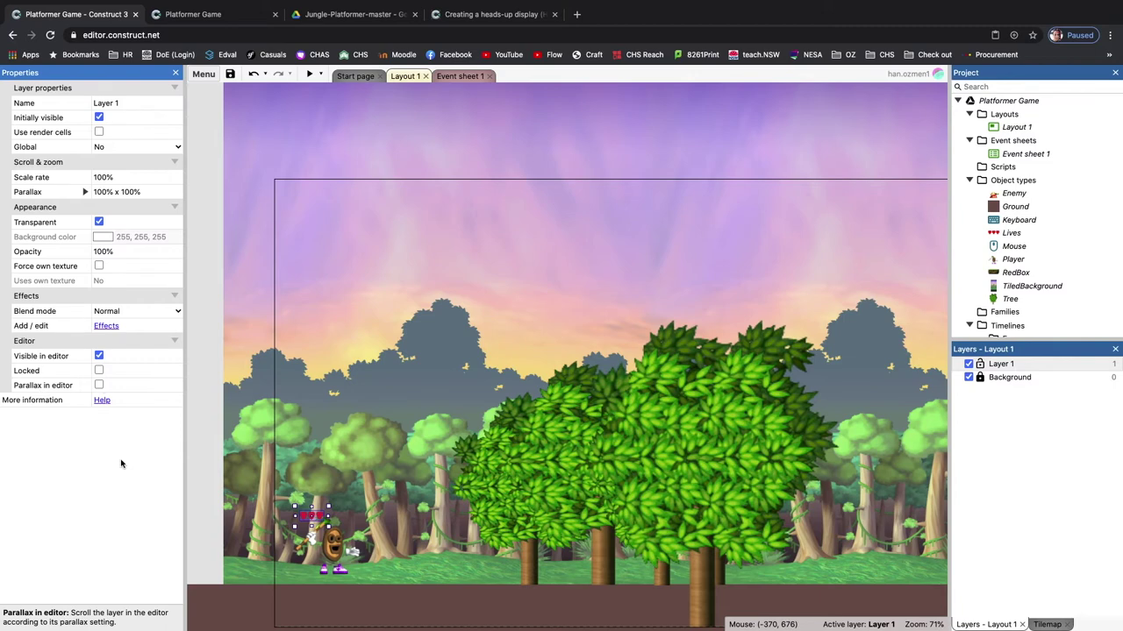
left_click(1060, 483)
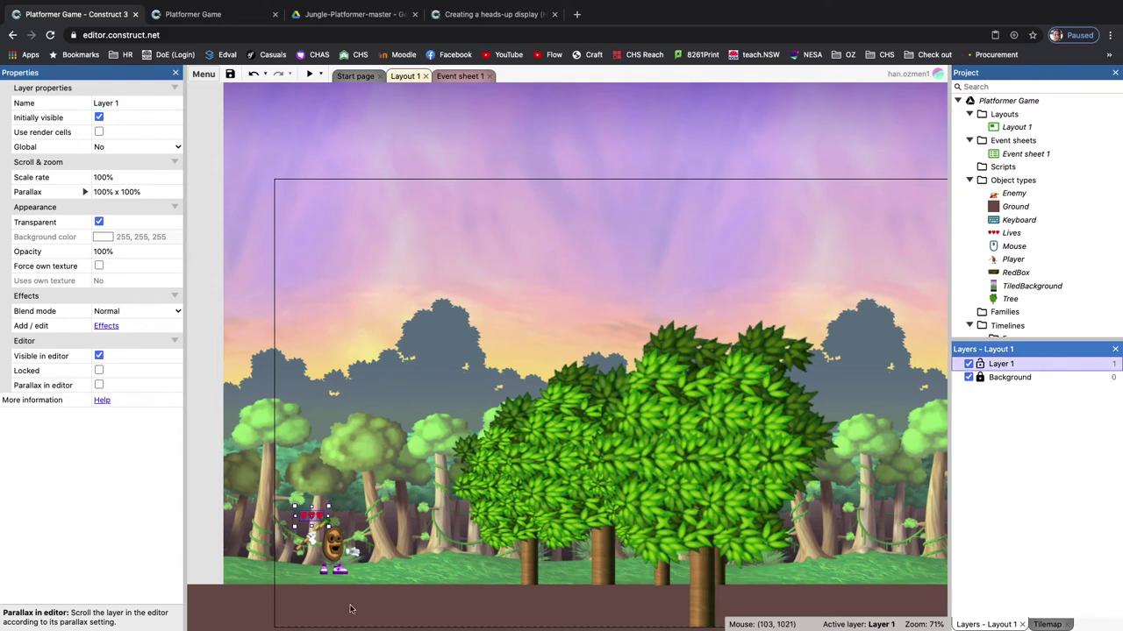
- Examine the layout from the player's starting area across the floating platforms to the snail enemies
scroll(584, 484, "right", 10)
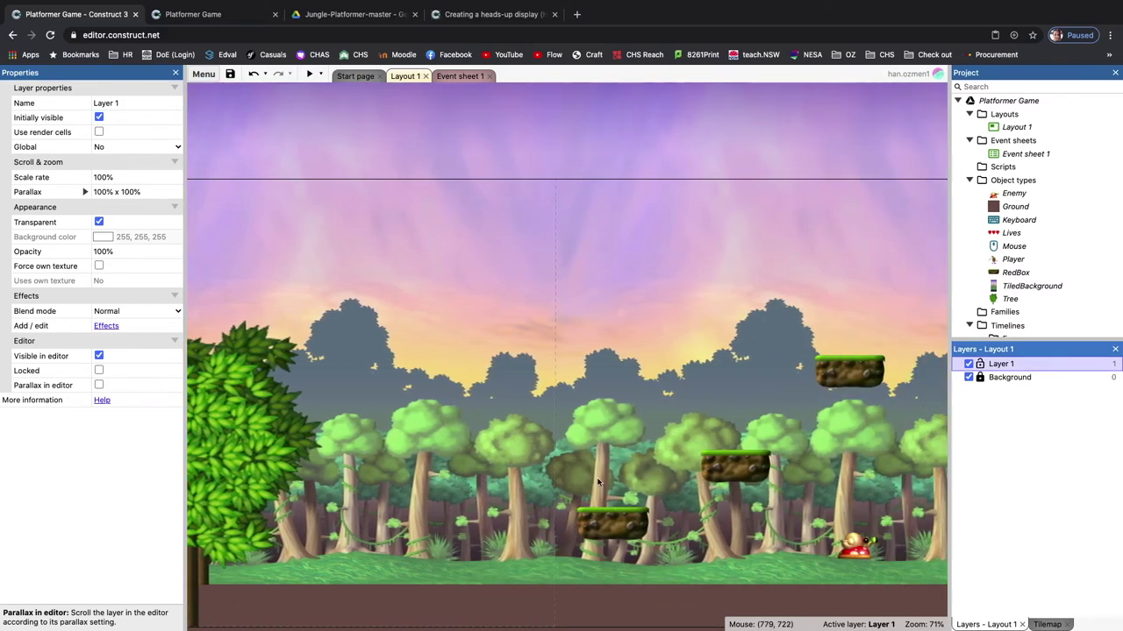
scroll(598, 481, "right", 1)
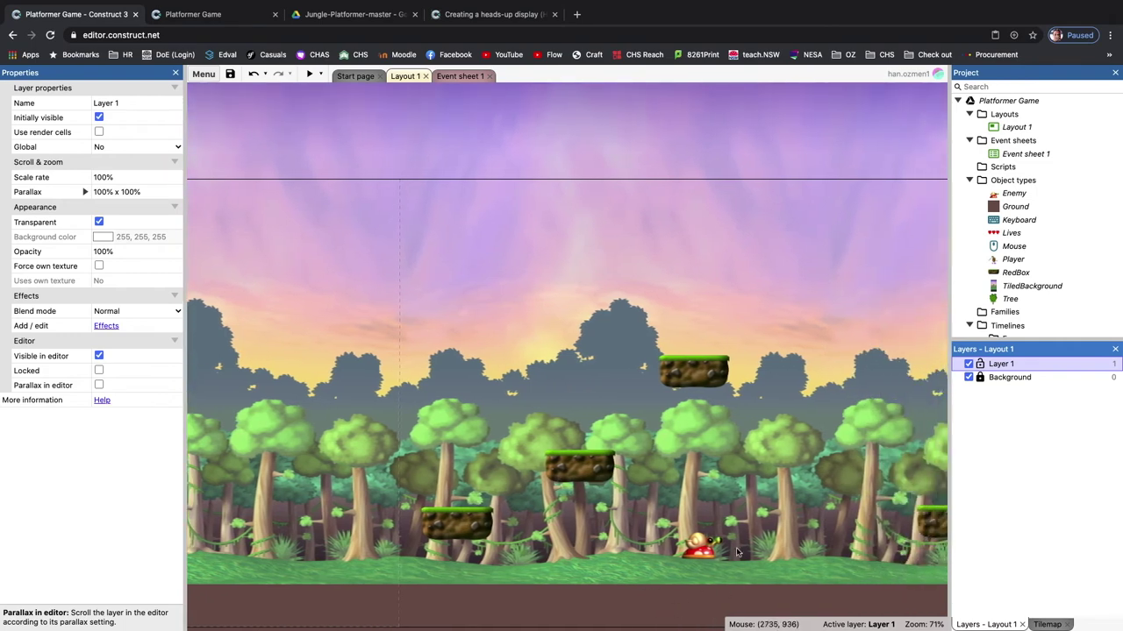
scroll(674, 572, "right", 10)
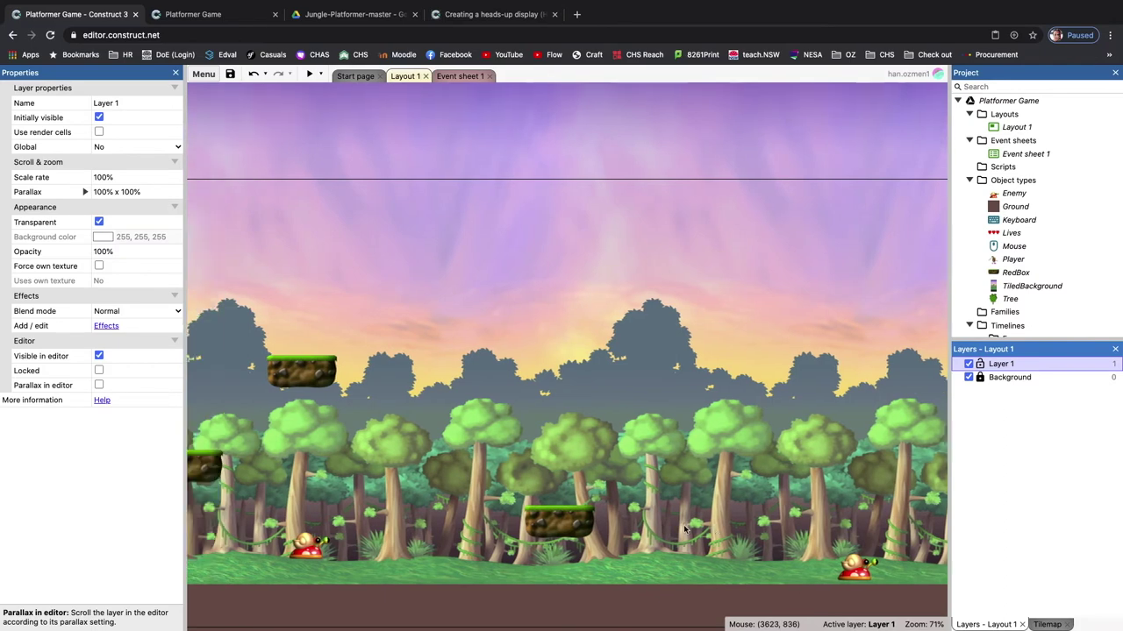
scroll(763, 539, "left", 10)
scroll(684, 529, "left", 15)
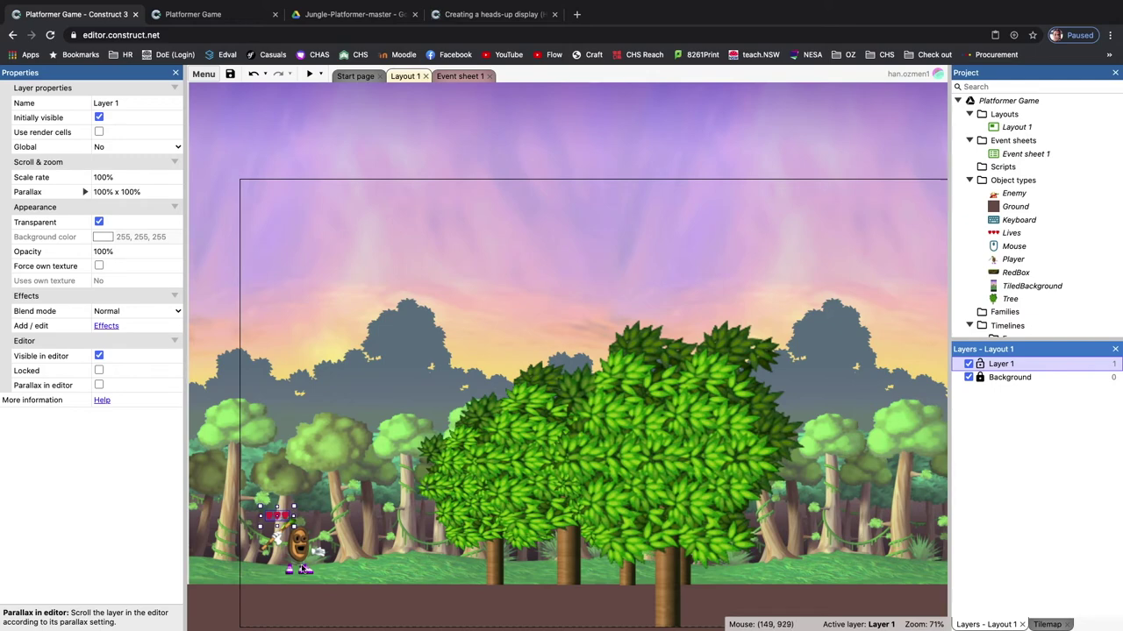
scroll(537, 489, "right", 5)
scroll(537, 488, "right", 10)
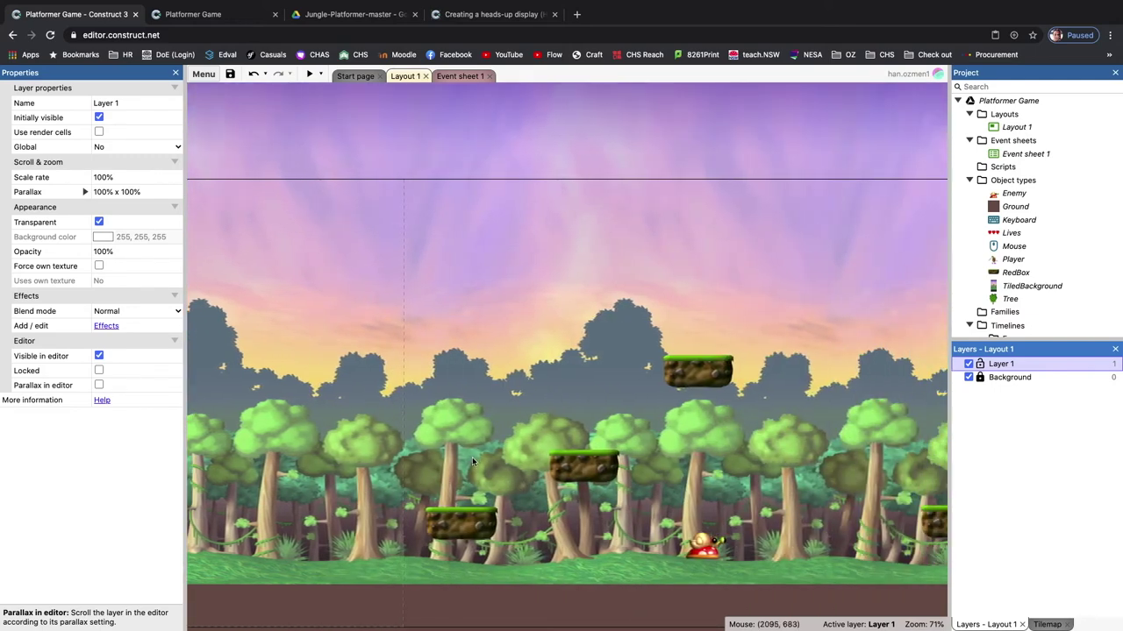
scroll(768, 323, "right", 3)
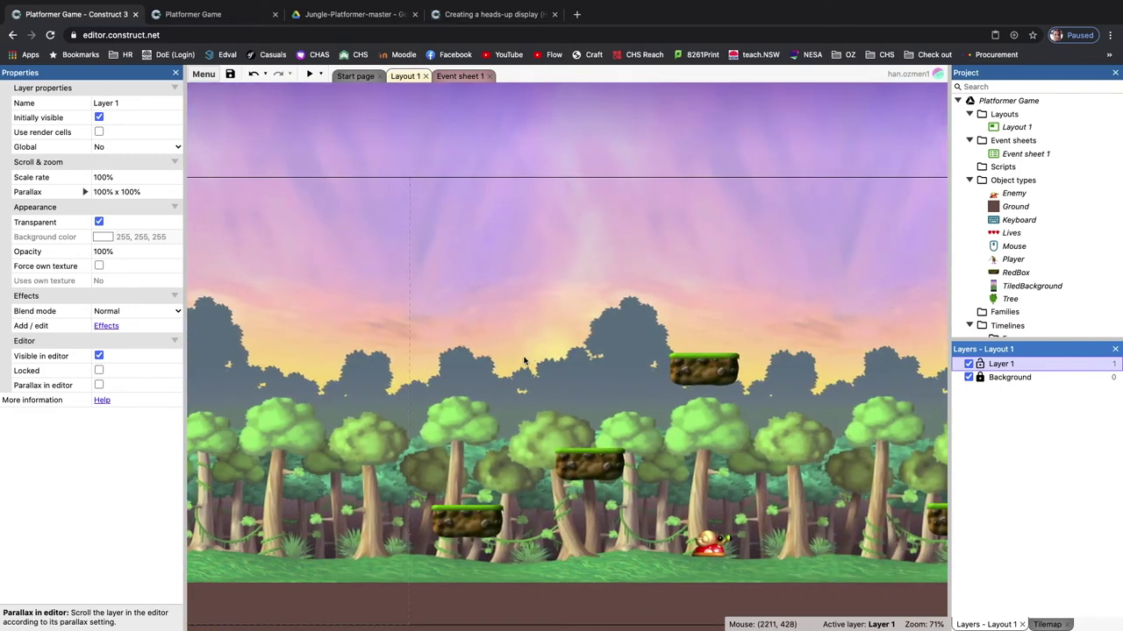
- Switch to Photoshop and create a new document named Banana, 75 pixels wide and 200 pixels high
key("super+Tab")
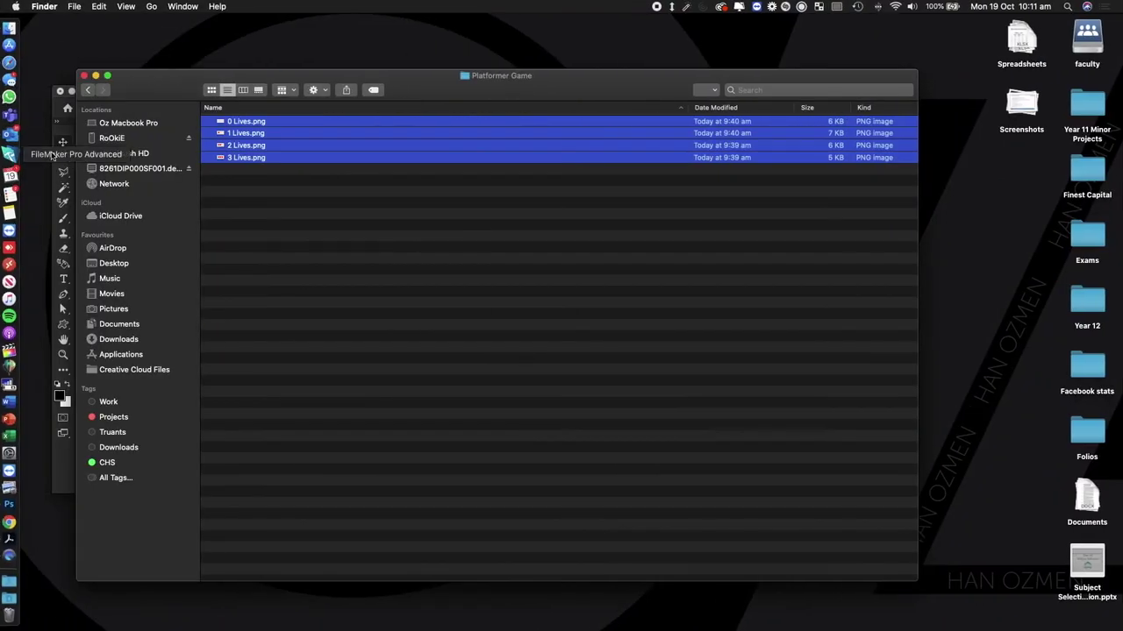
left_click(10, 207)
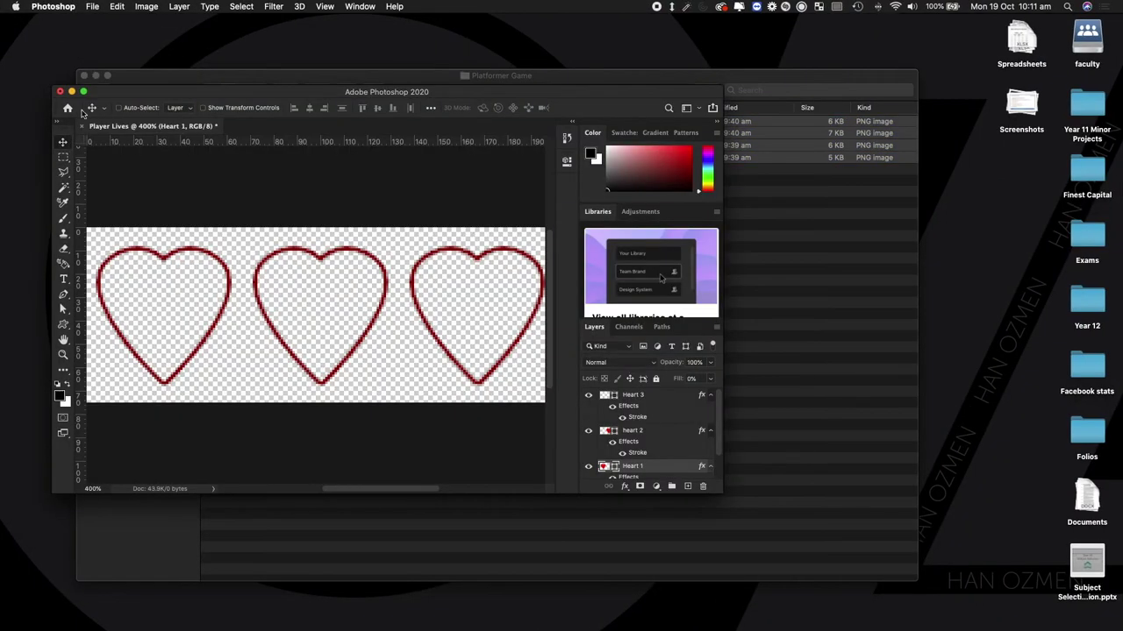
left_click(92, 6)
left_click(97, 20)
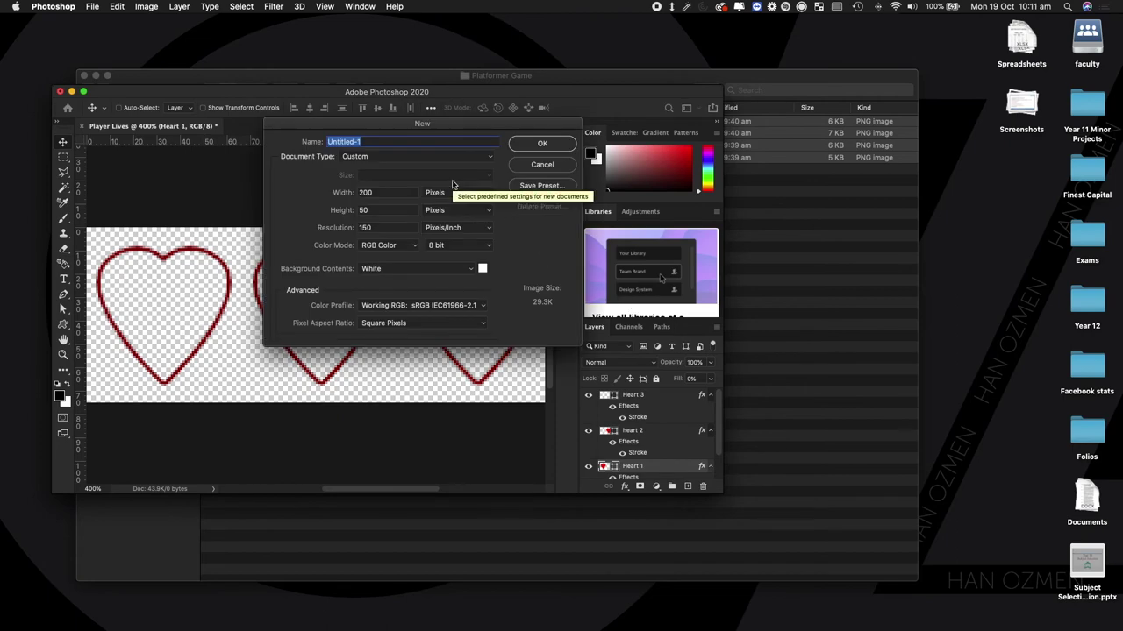
type("Banana")
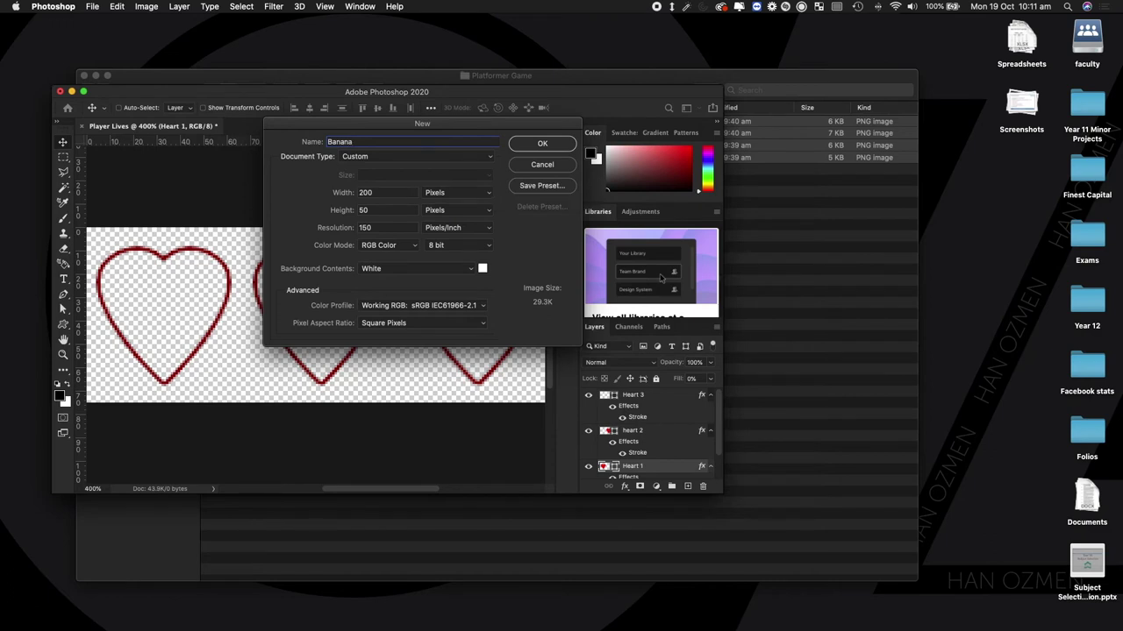
double_click(386, 208)
double_click(381, 193)
type("75")
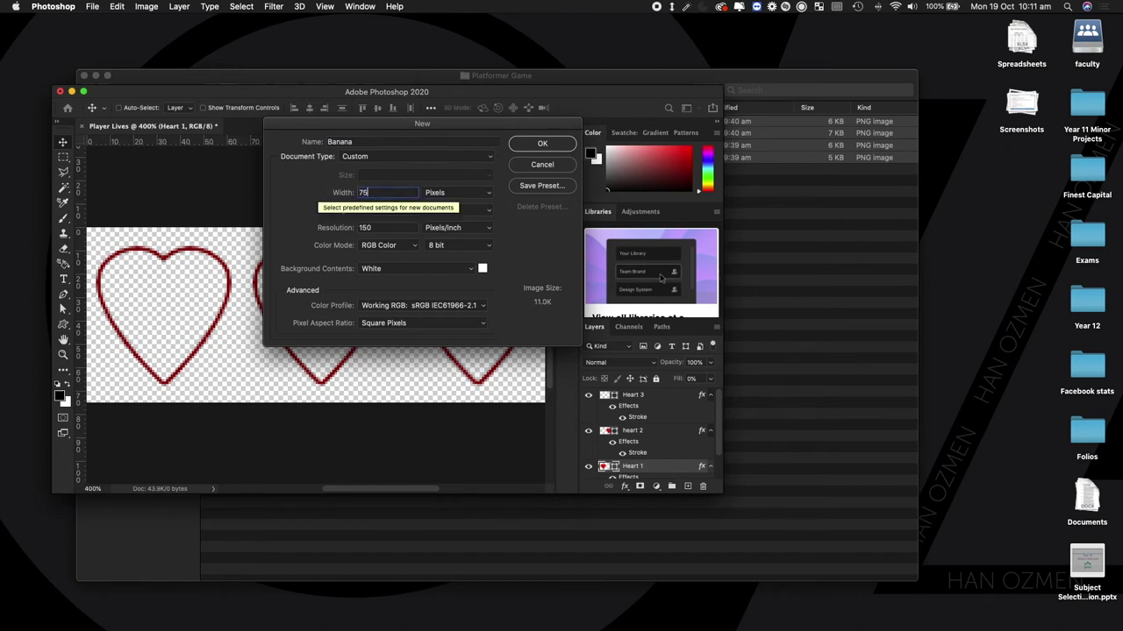
key("Tab")
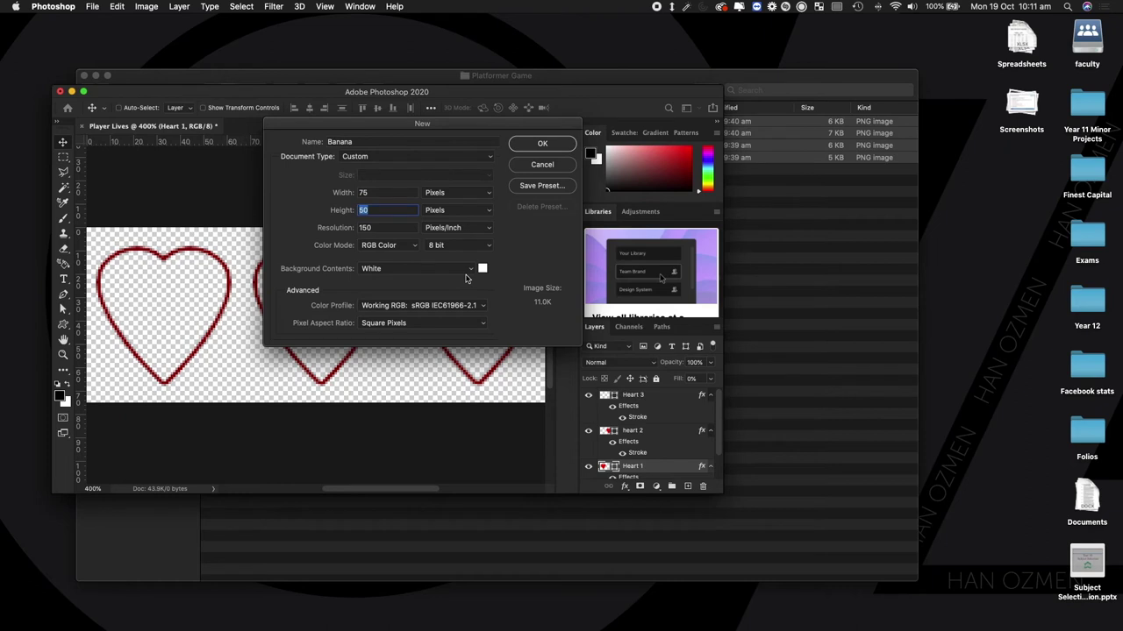
type("200")
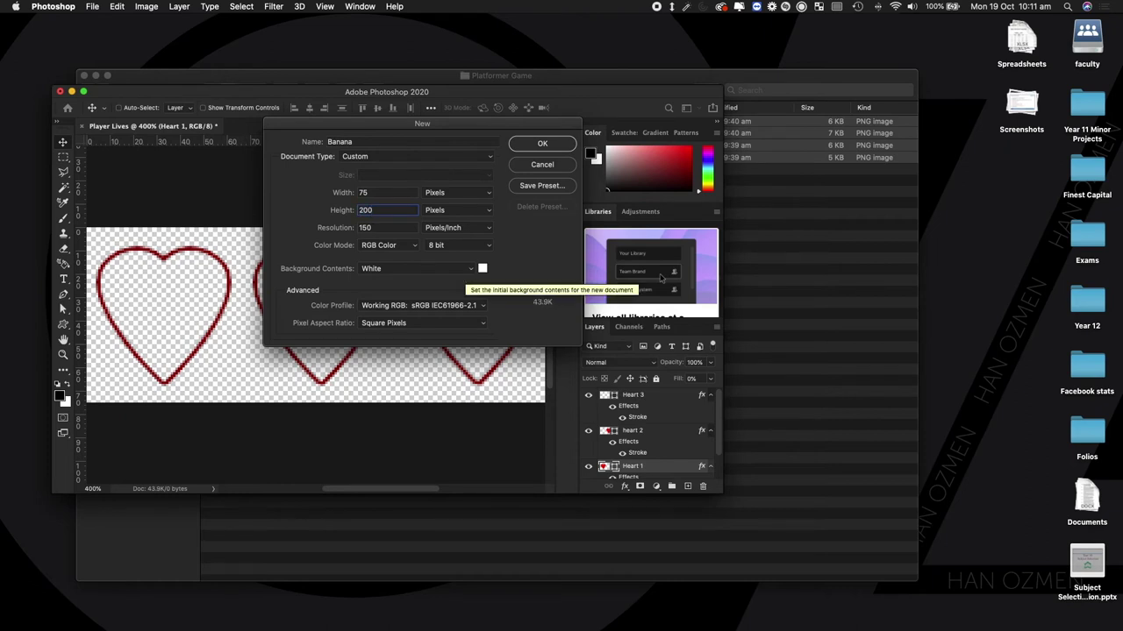
key("Return")
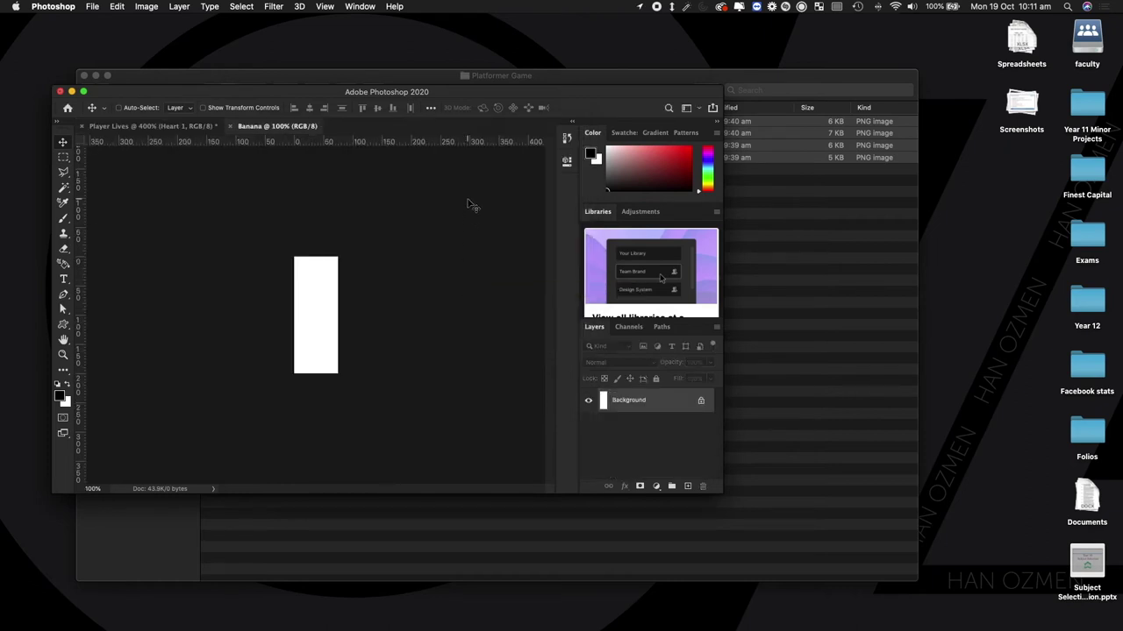
left_click_drag(411, 93, 485, 85)
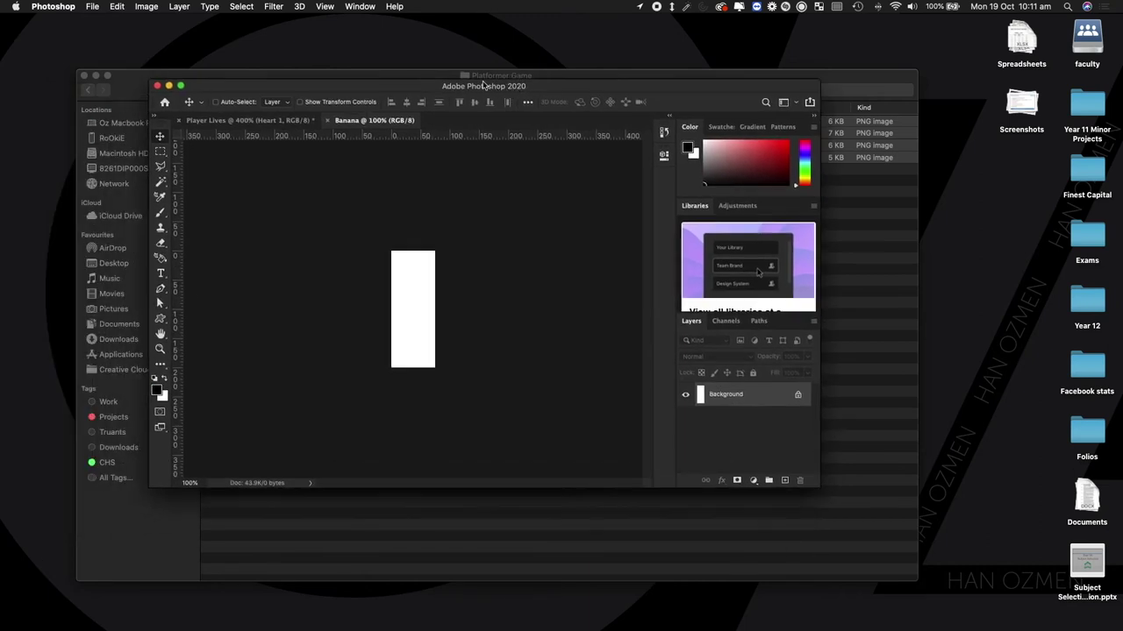
- Set the Banana document's canvas height to 150 pixels, keeping the centre anchor
left_click(143, 7)
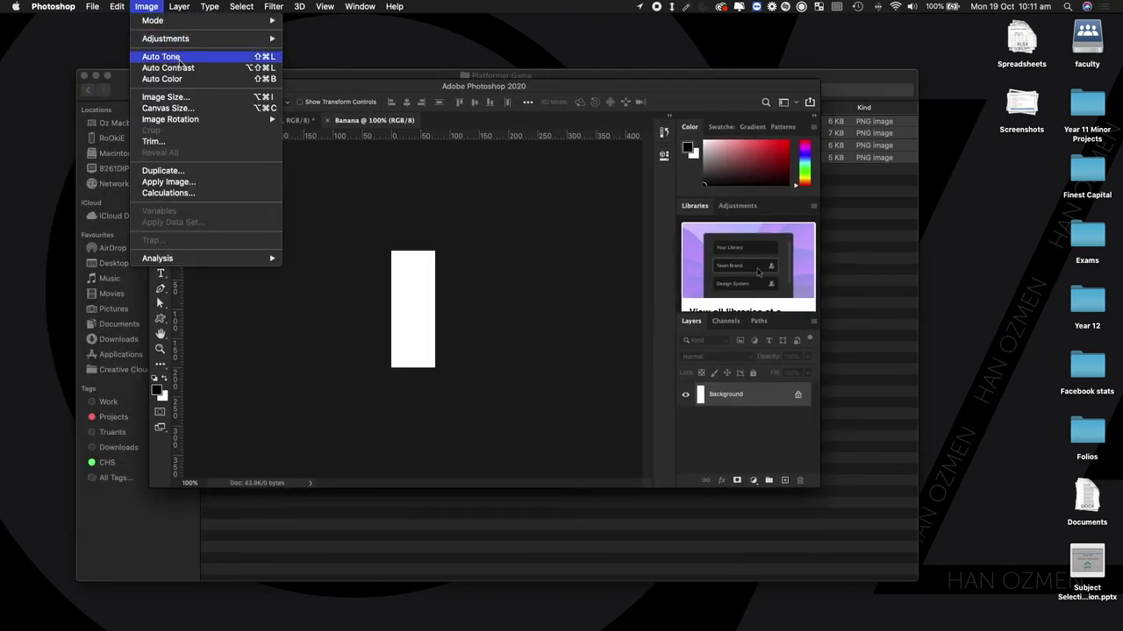
left_click(168, 107)
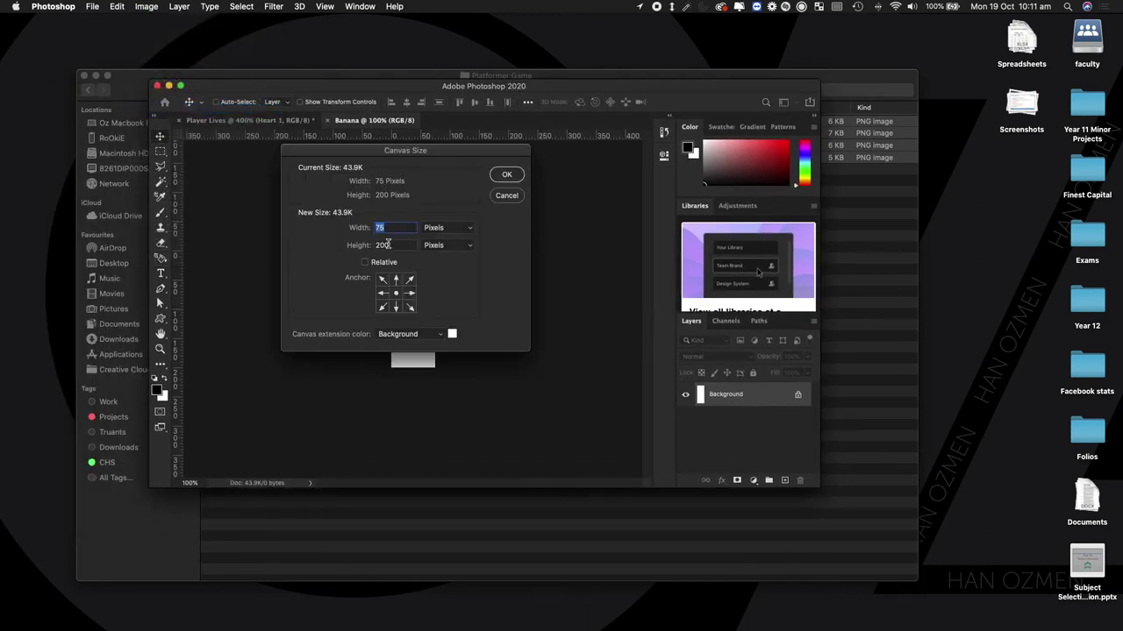
key("Tab")
type("150")
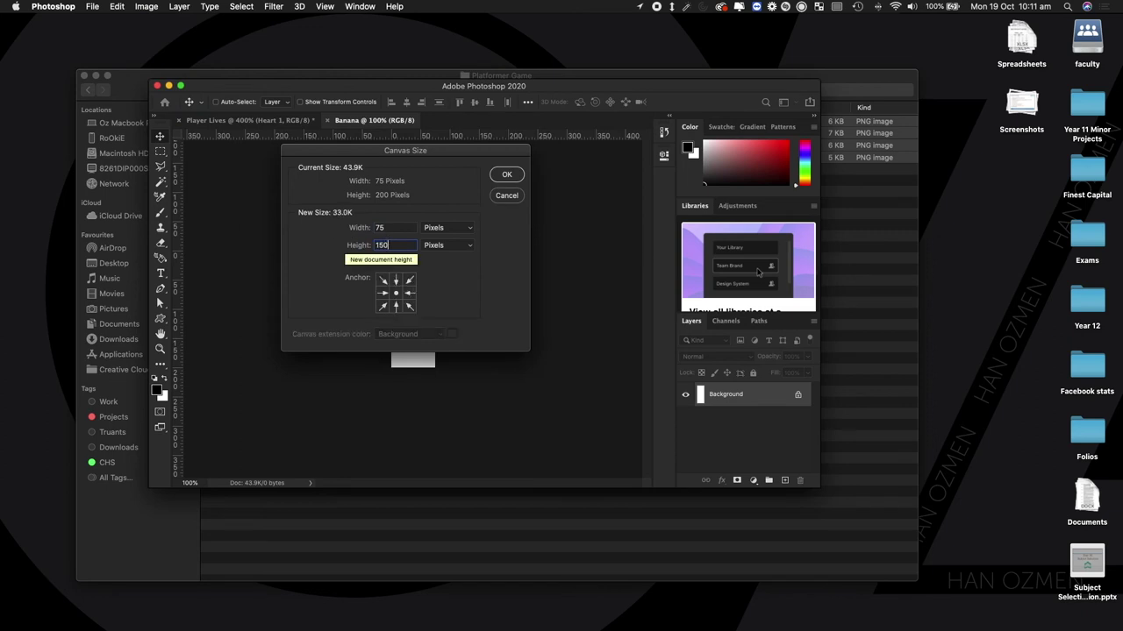
key("Return")
key("Return")
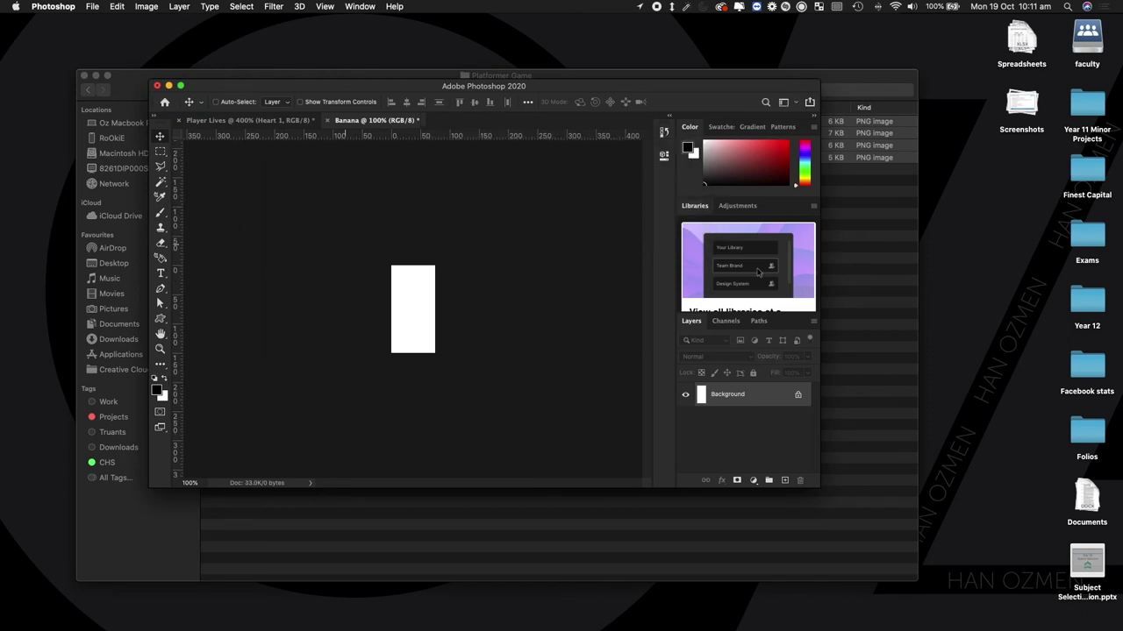
- Maximize the Photoshop window and set the Banana document's canvas width to 100 pixels
key("super+equal")
key("super+equal")
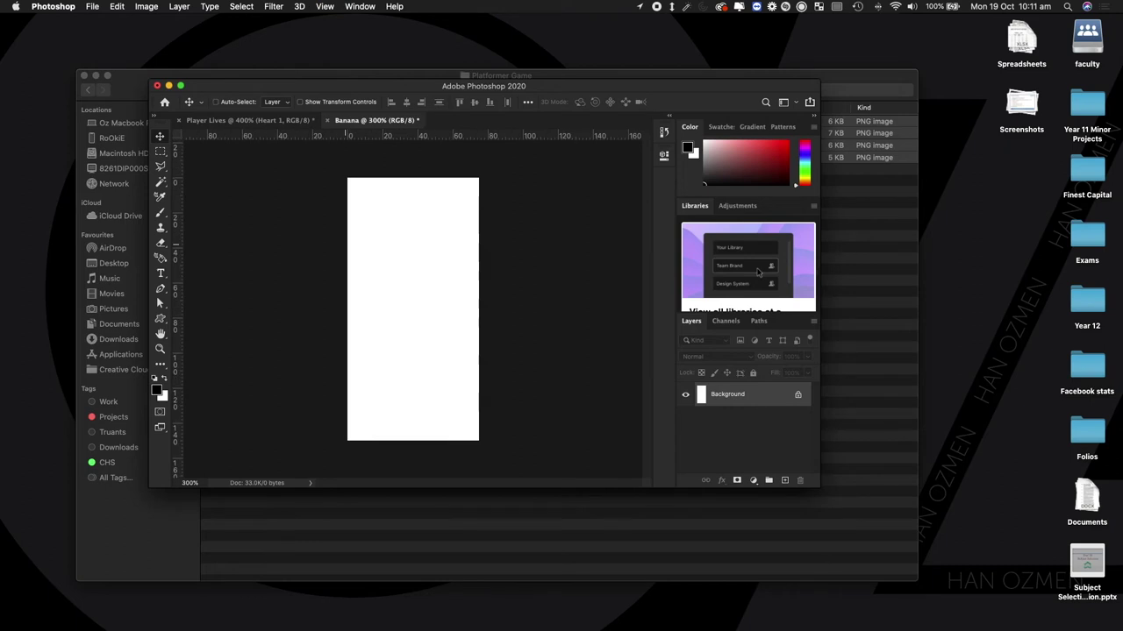
double_click(484, 85)
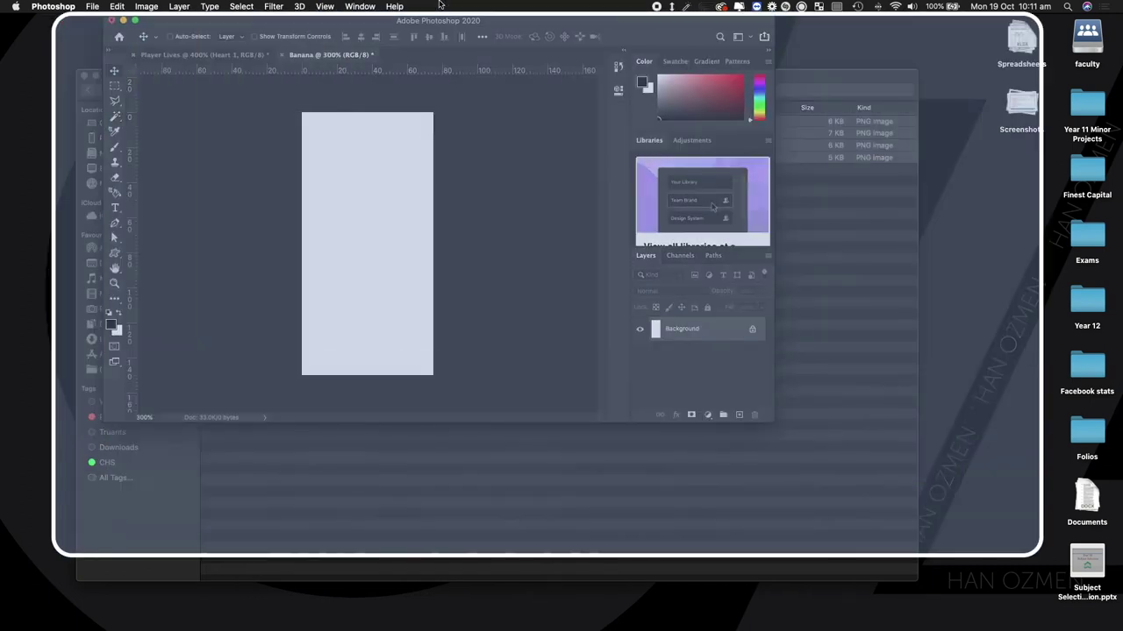
key("super+equal")
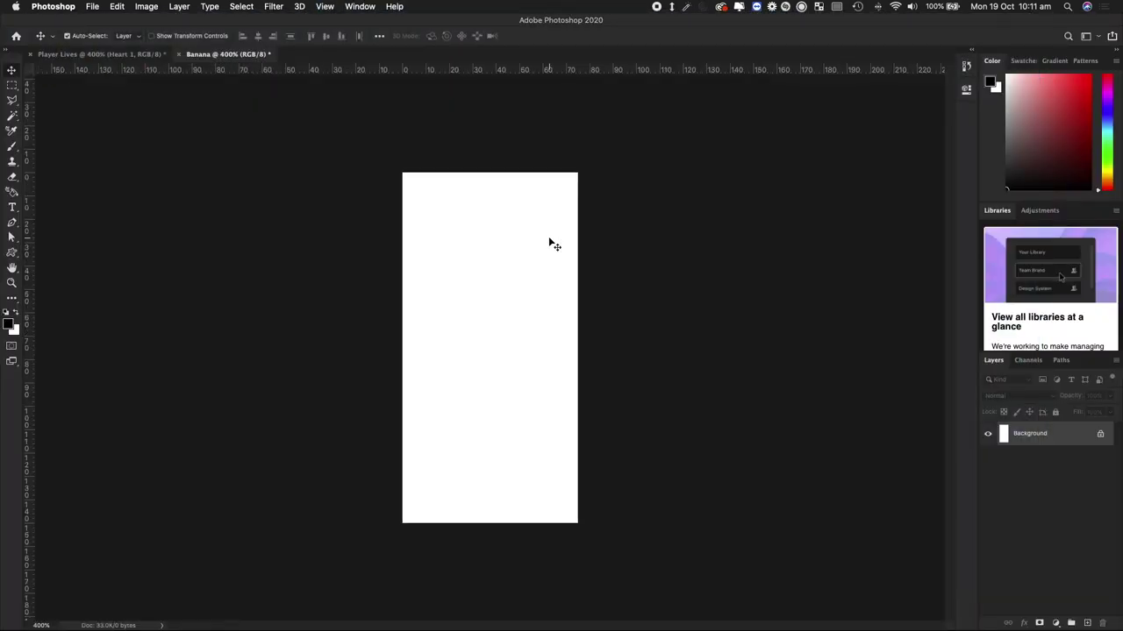
left_click(145, 7)
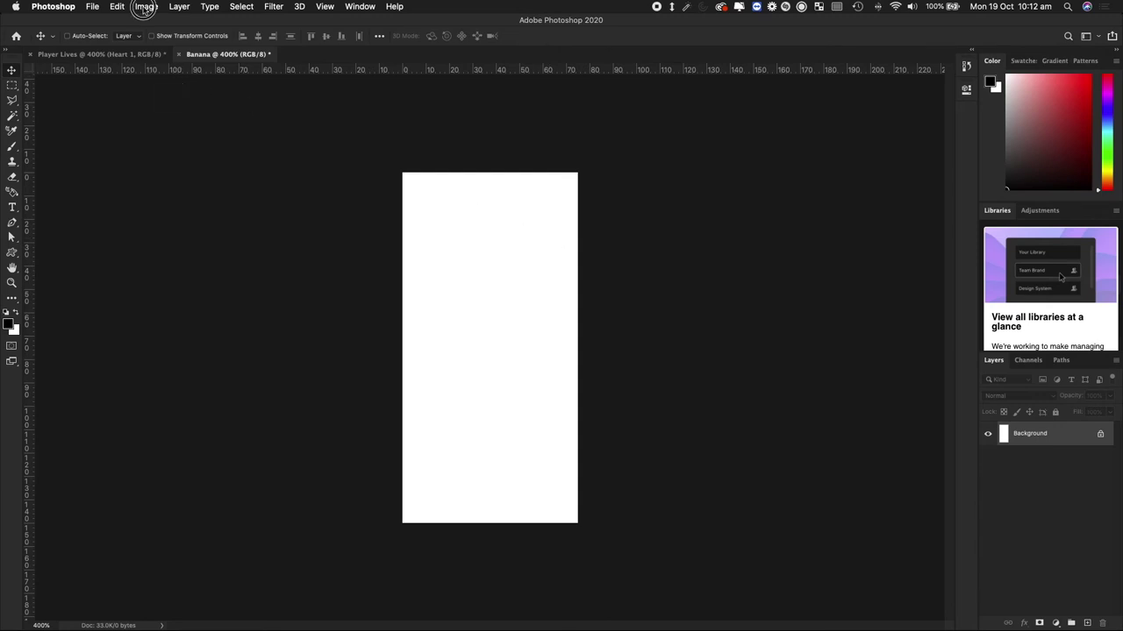
left_click(176, 108)
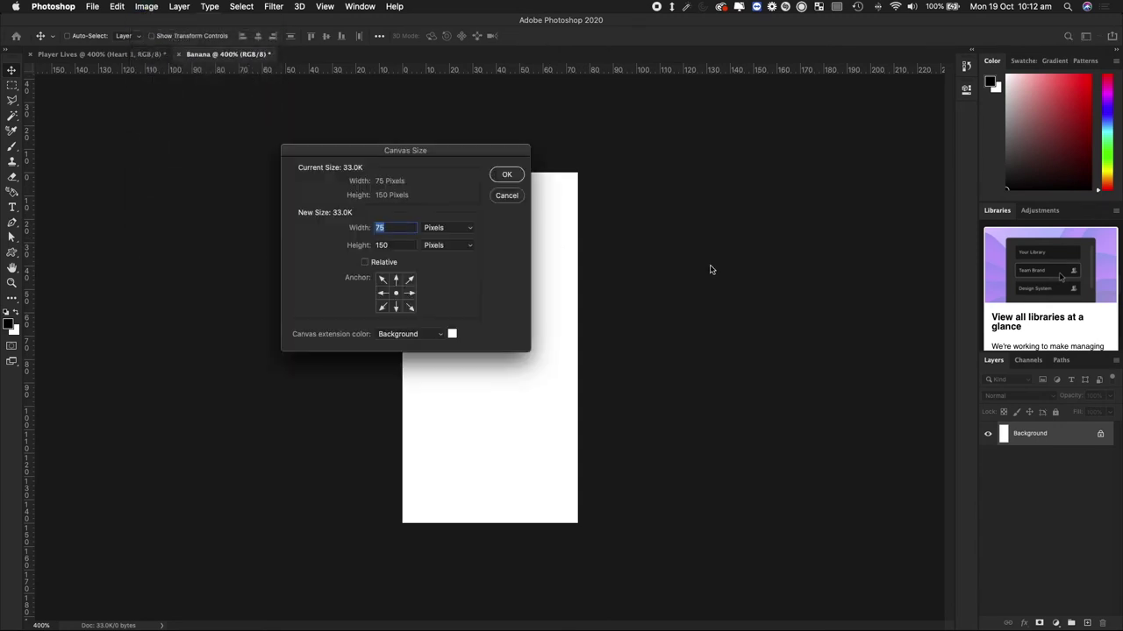
type("100")
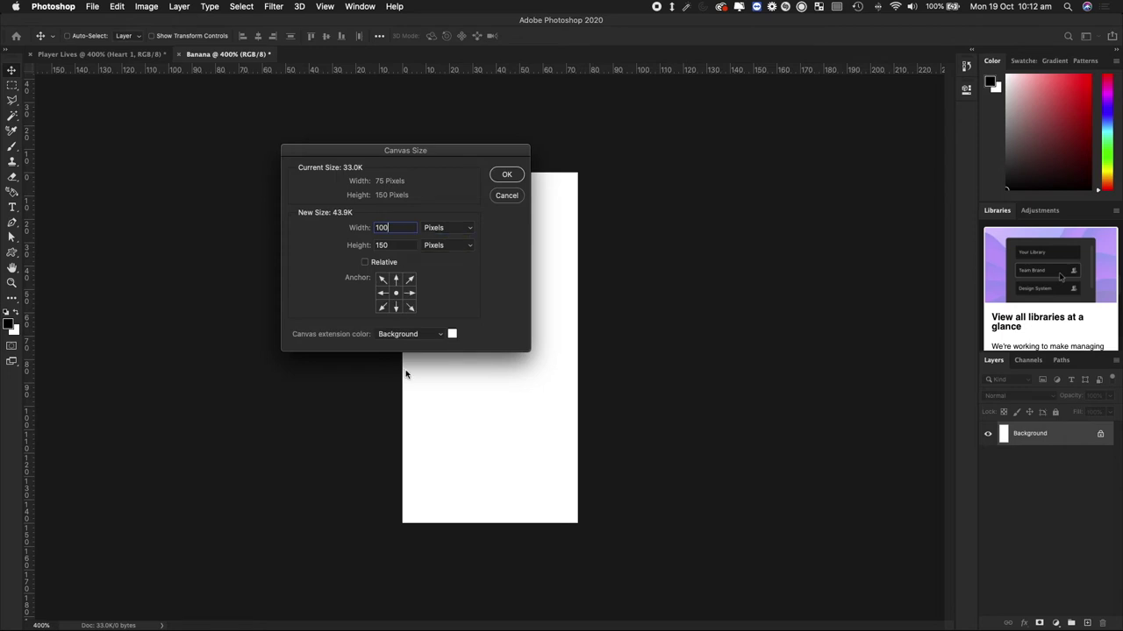
key("Return")
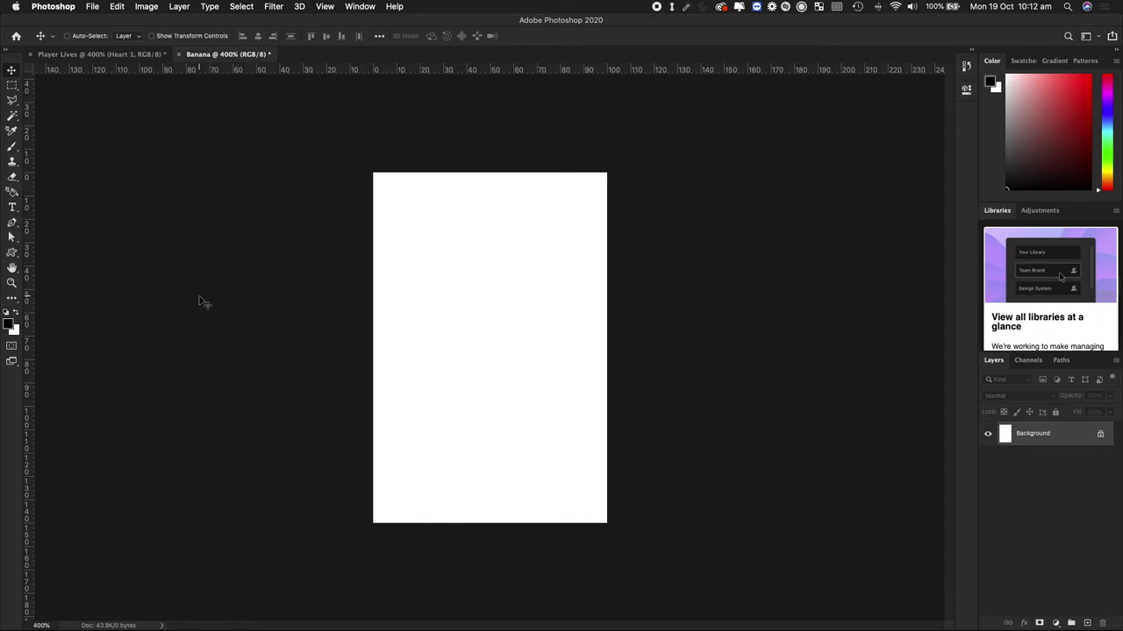
- Switch to Chrome and look through Google Images results for "banana 2d game asset" in a new tab
key("super+Tab")
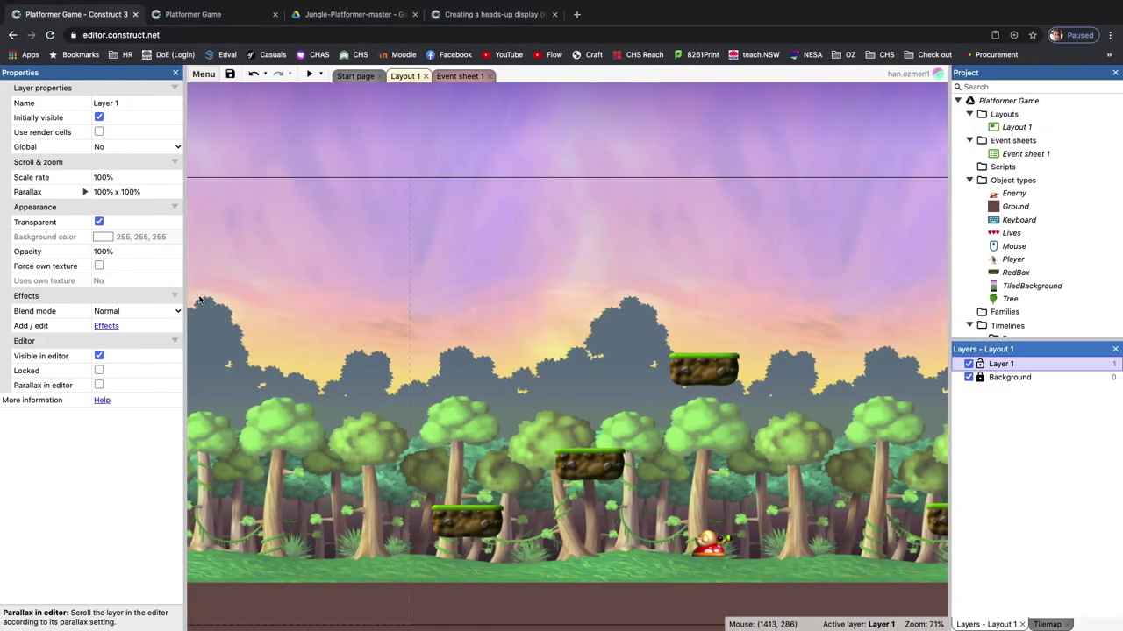
key("super+t")
type("banan")
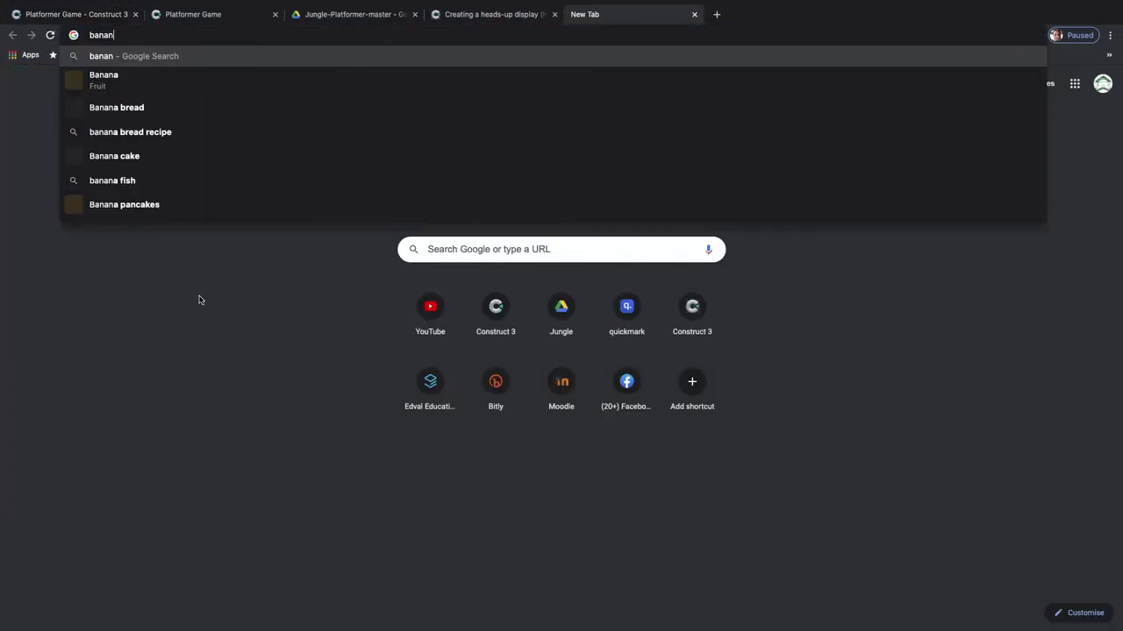
type("a 2d g")
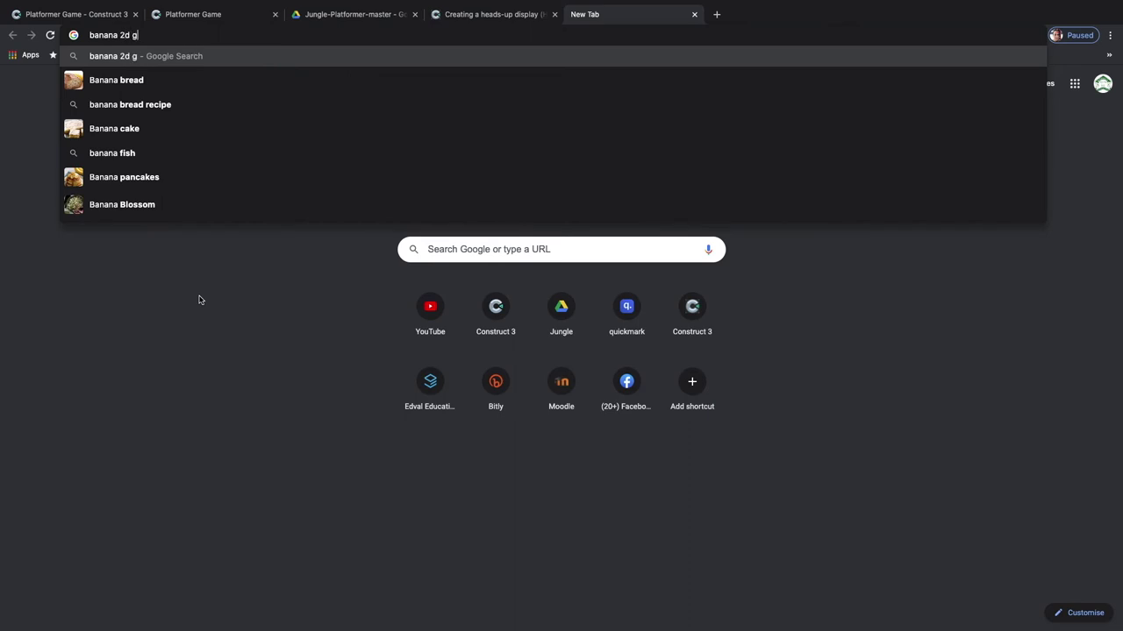
type("ame asset")
key("Return")
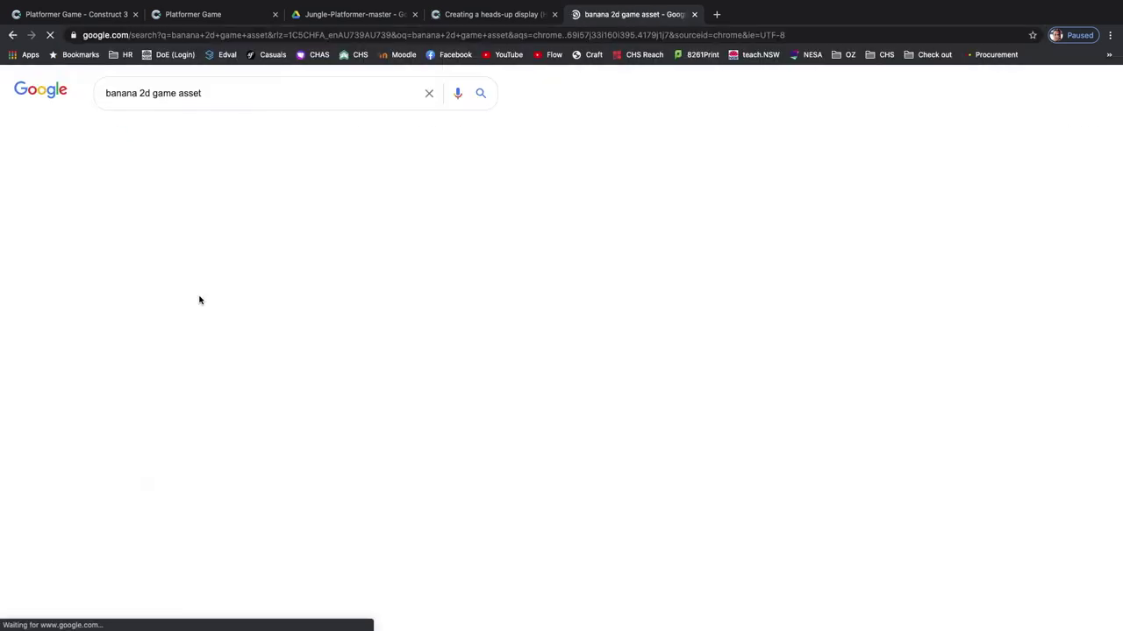
left_click(170, 136)
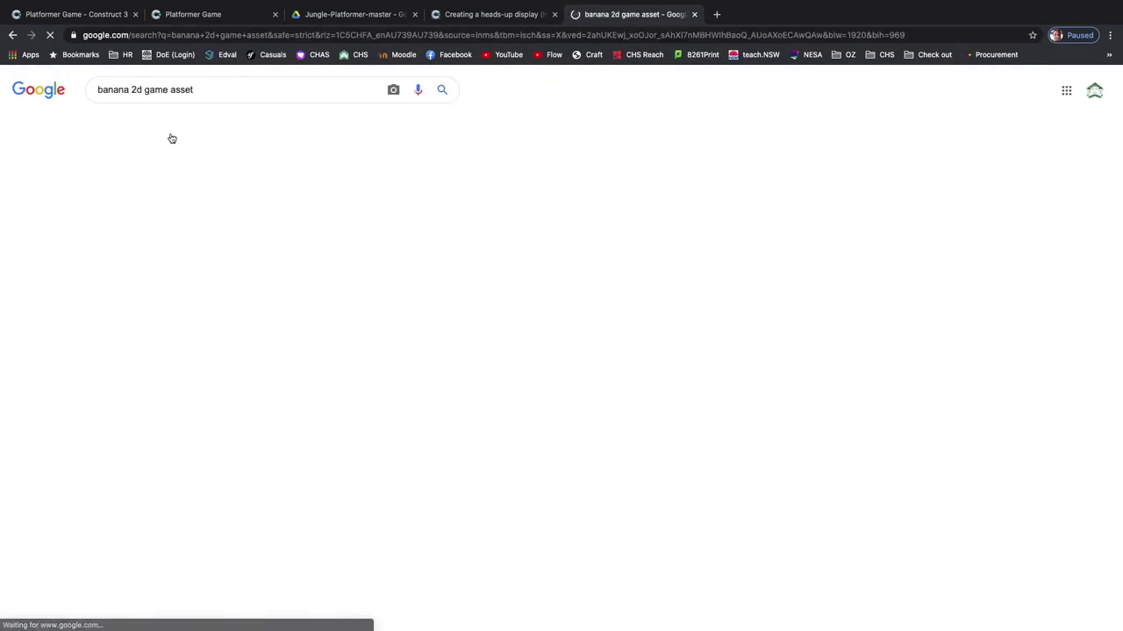
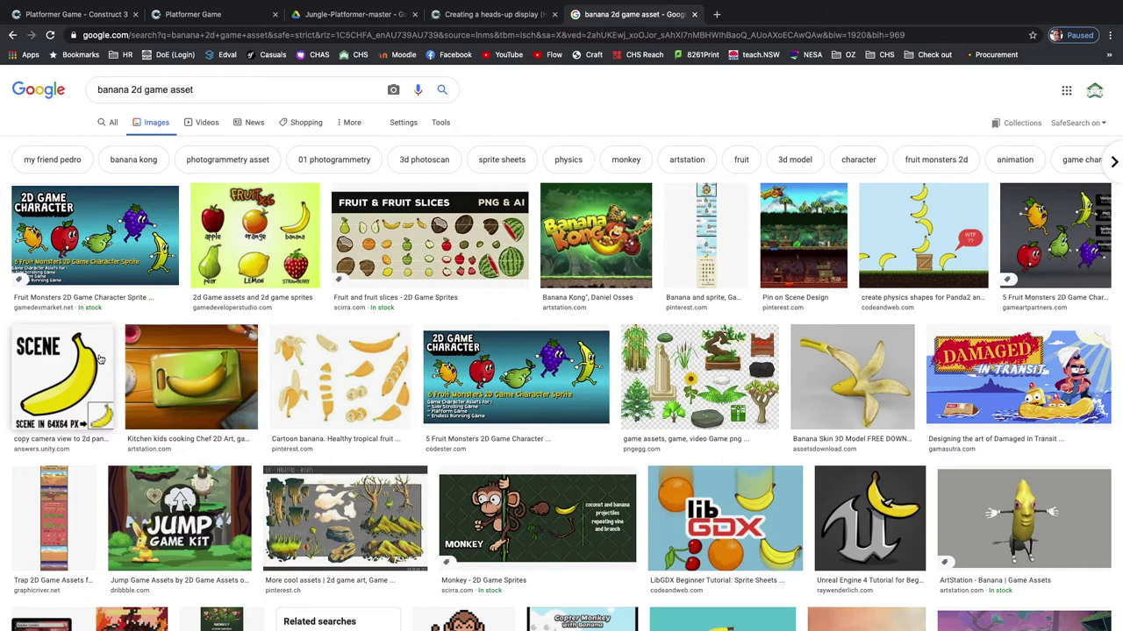
scroll(474, 439, "down", 2)
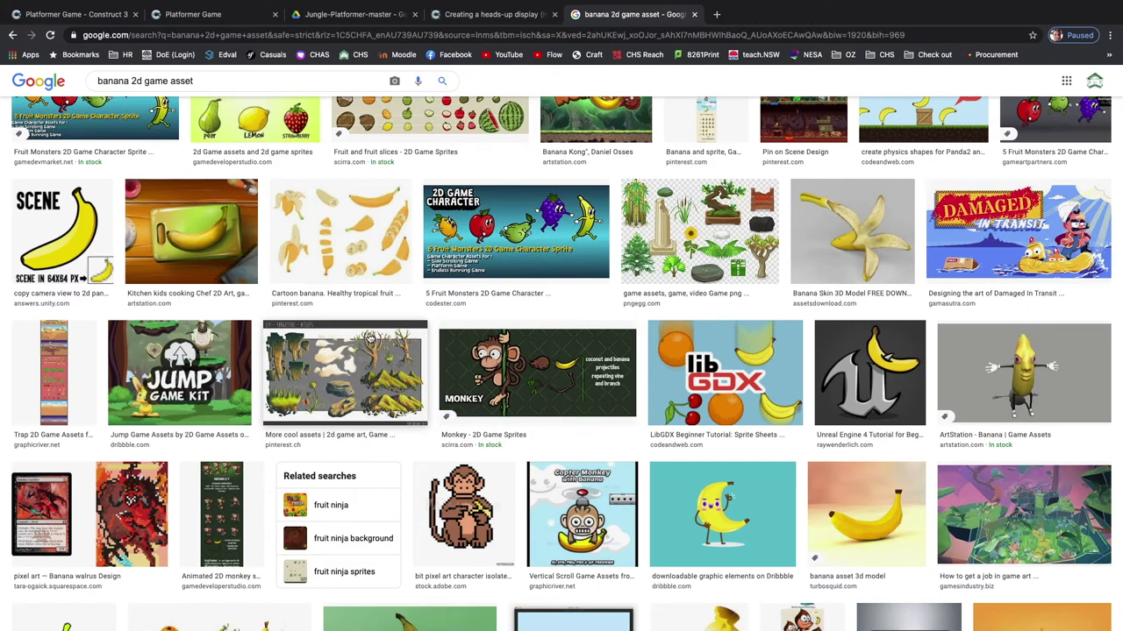
- Return to Photoshop and draw a vertical rounded rectangle about 39 by 118 px with a 10 px radius near the canvas centre
key("ctrl+Left")
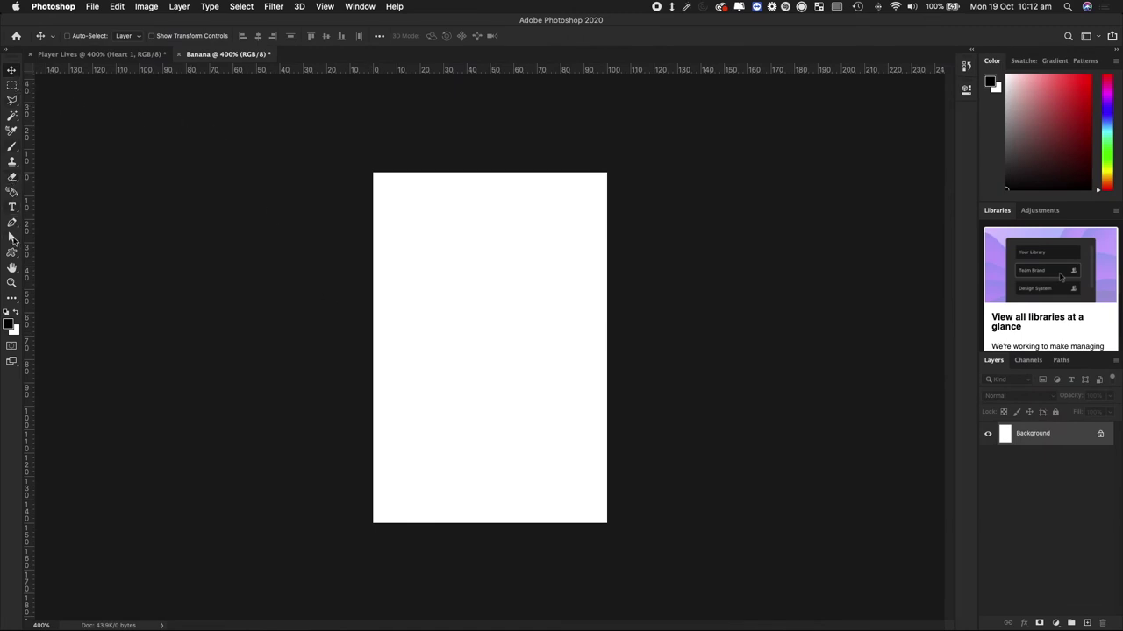
left_click(12, 252)
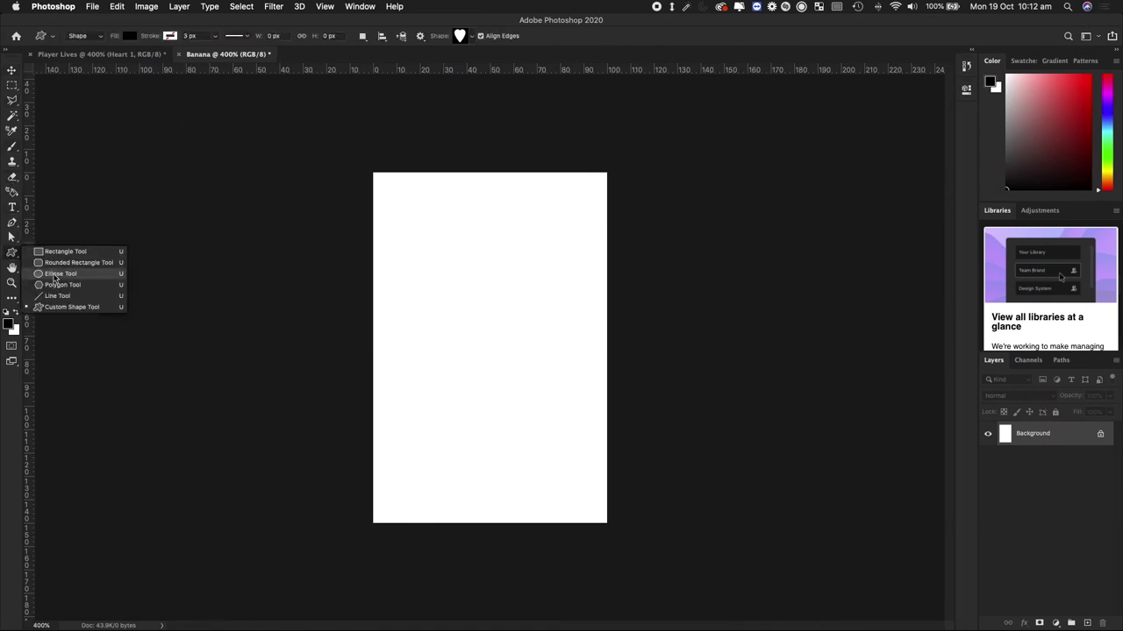
left_click(63, 262)
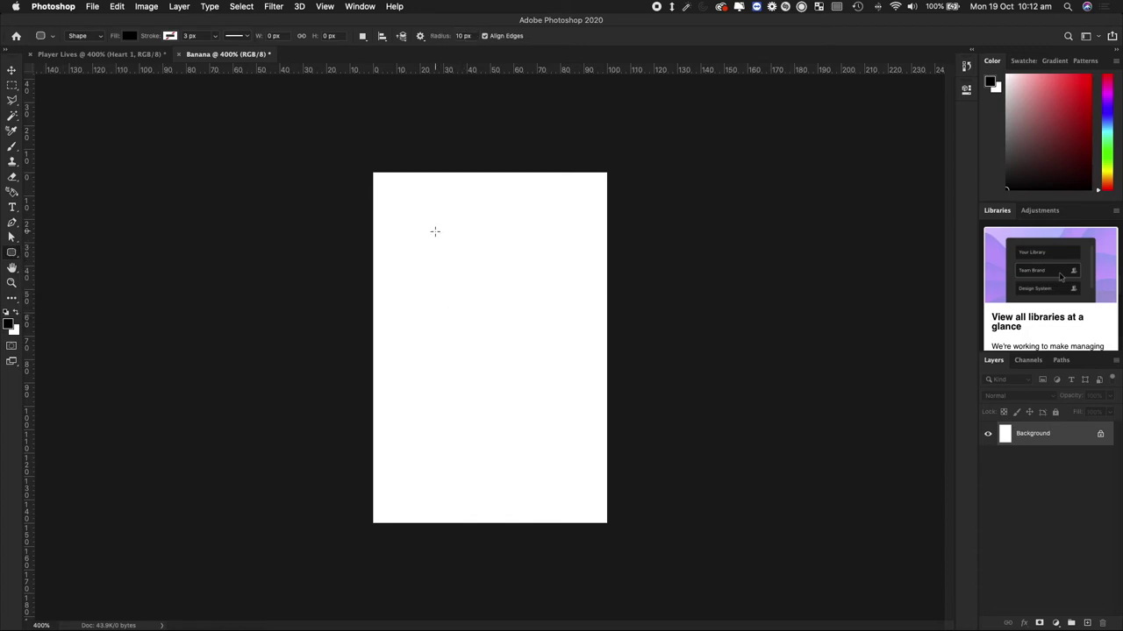
left_click_drag(439, 207, 527, 479)
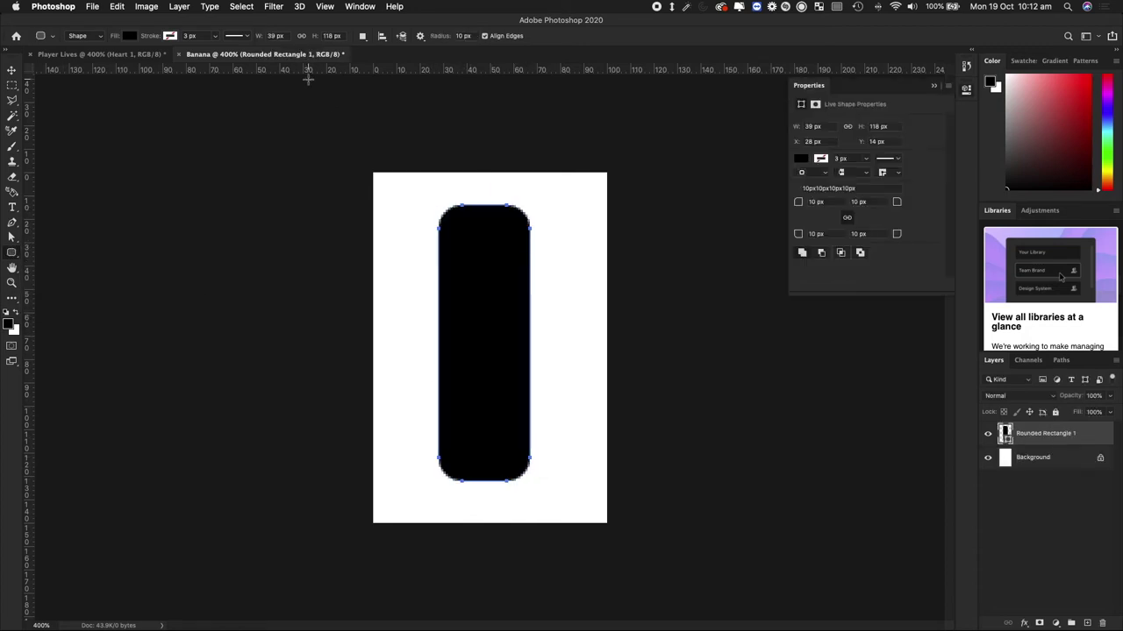
- Change the rounded rectangle's fill to bright yellow, #f3ea00
left_click(129, 37)
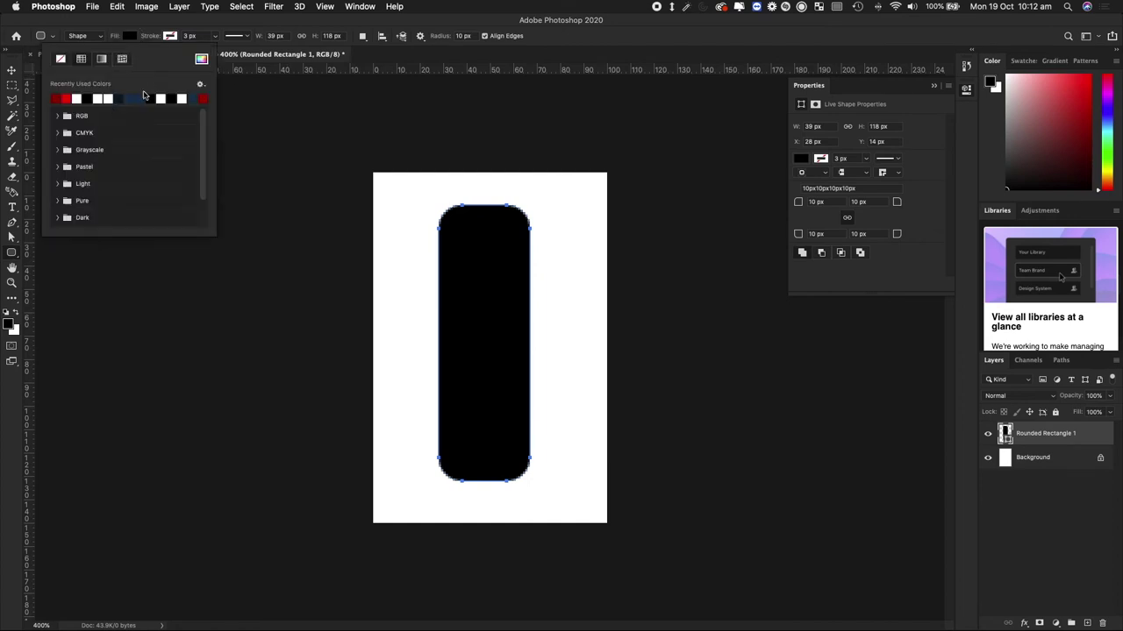
left_click(131, 38)
left_click(128, 38)
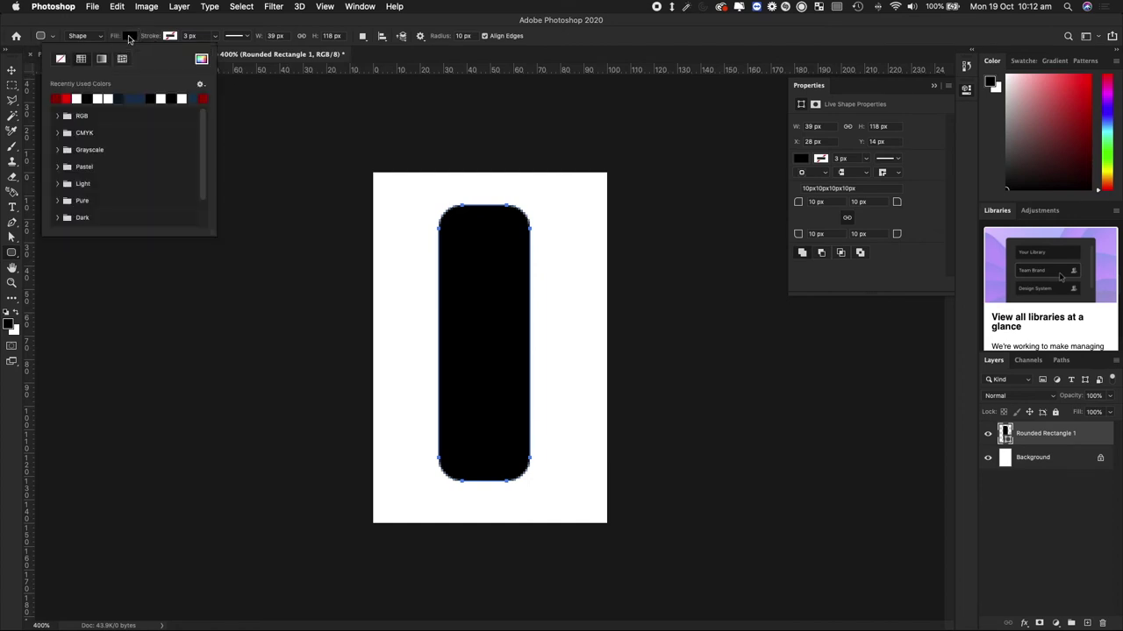
left_click(201, 59)
left_click_drag(695, 235, 697, 258)
left_click_drag(656, 167, 693, 145)
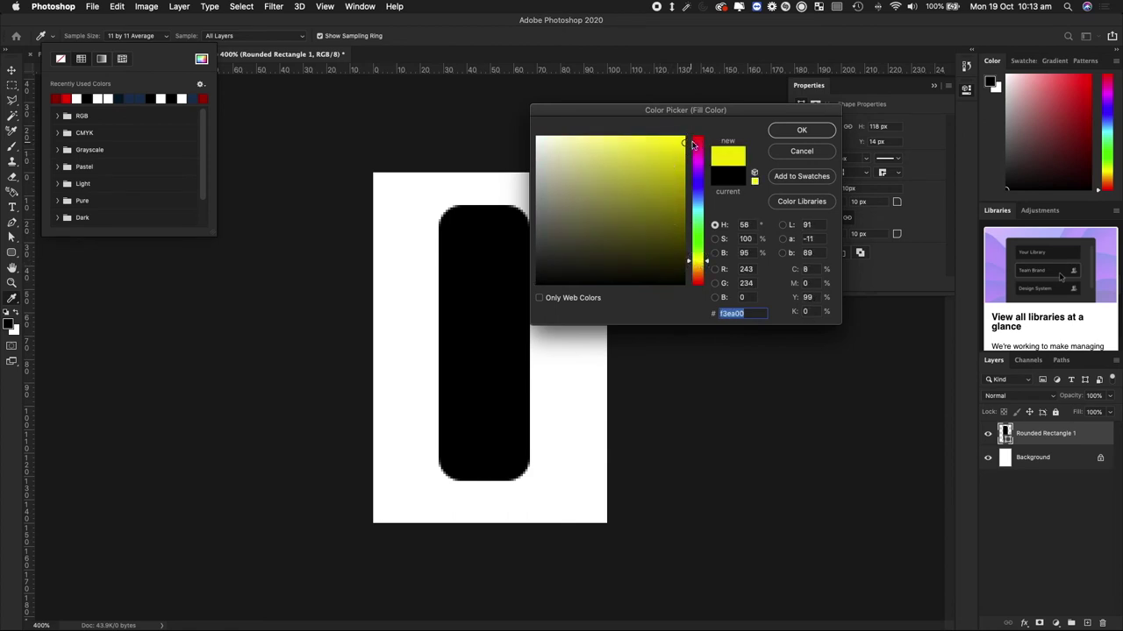
left_click(809, 130)
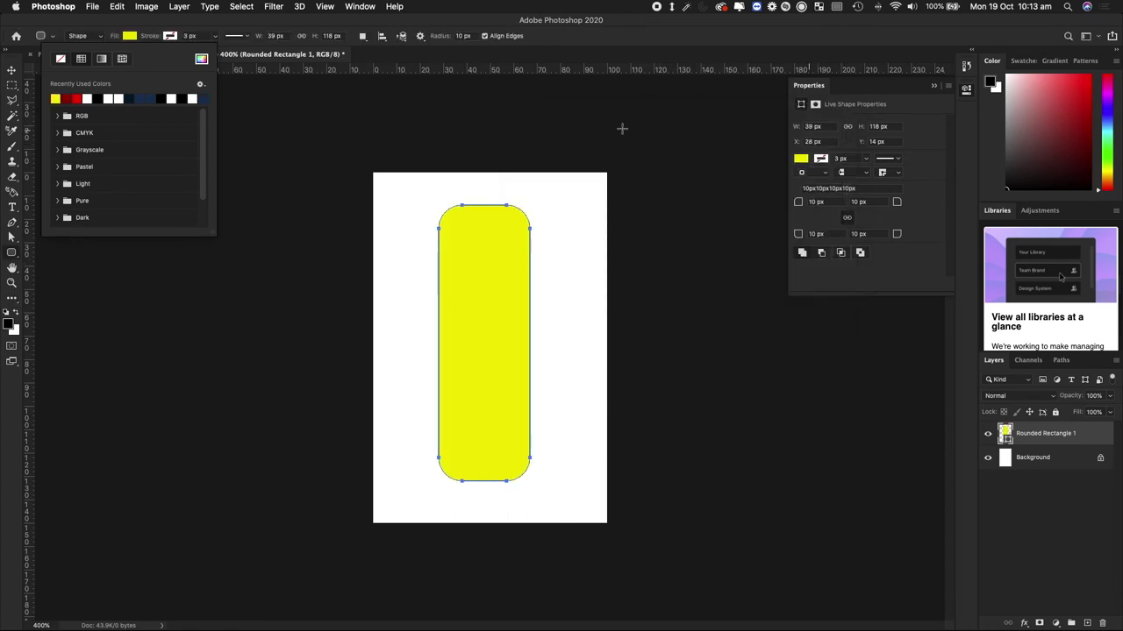
left_click(147, 35)
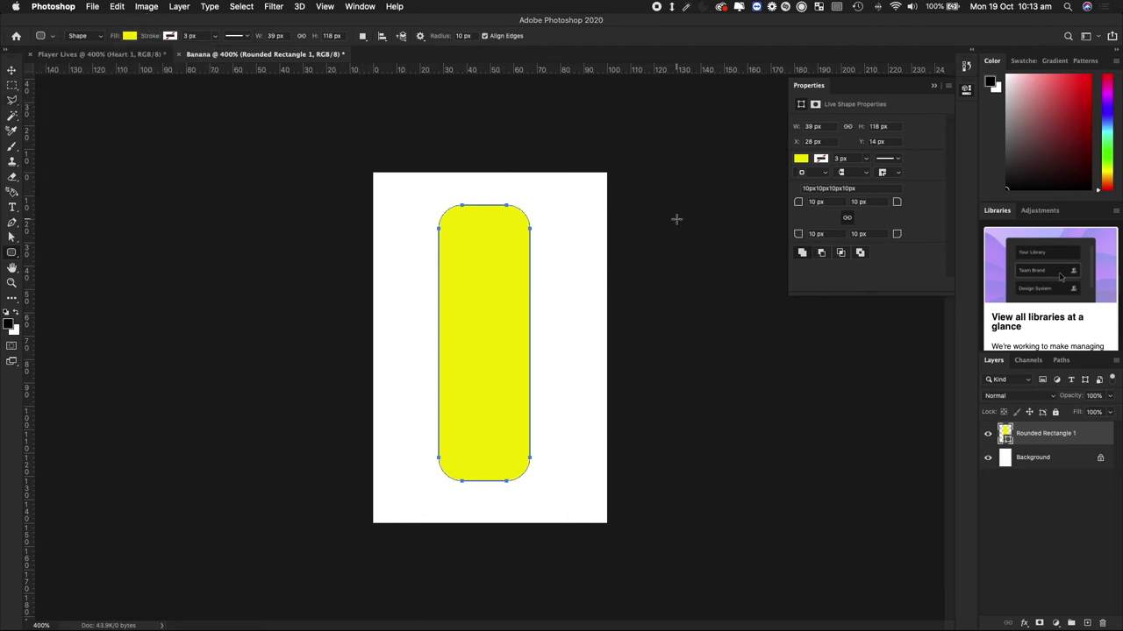
- Add a 2 px black outside Stroke layer style to the yellow rounded rectangle
right_click(1100, 437)
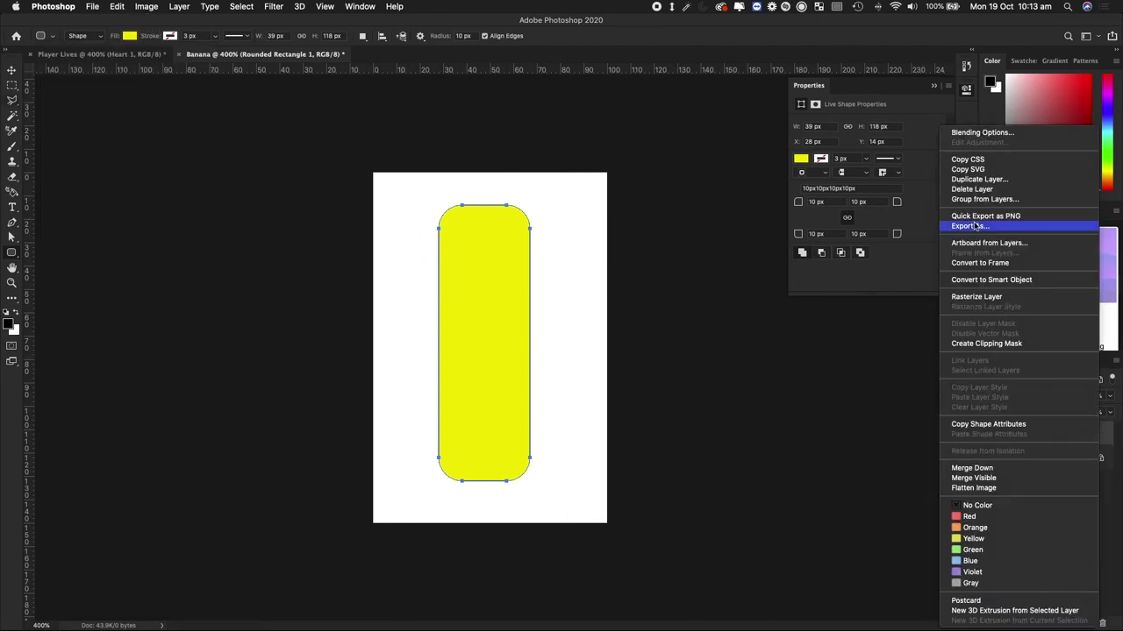
left_click(991, 133)
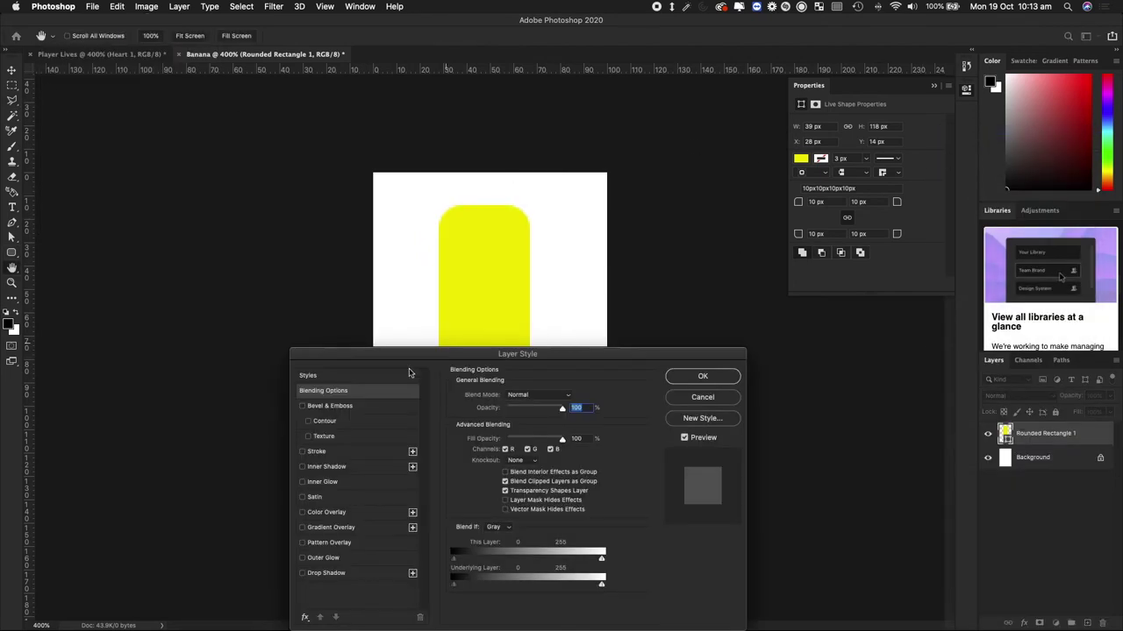
left_click_drag(384, 347, 710, 214)
left_click(644, 302)
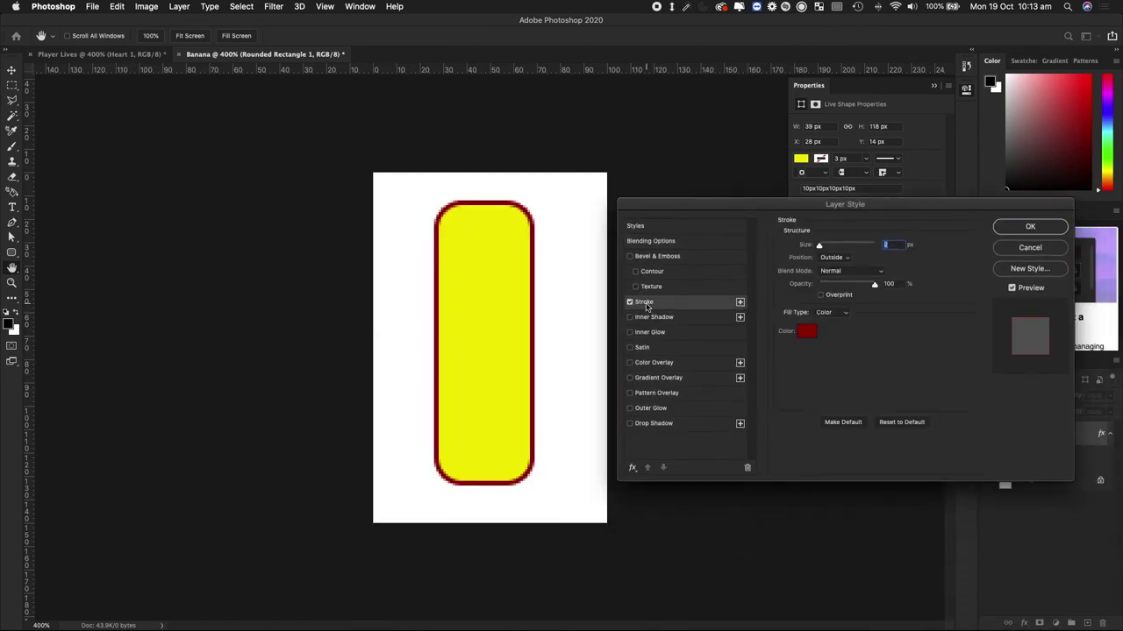
left_click(805, 332)
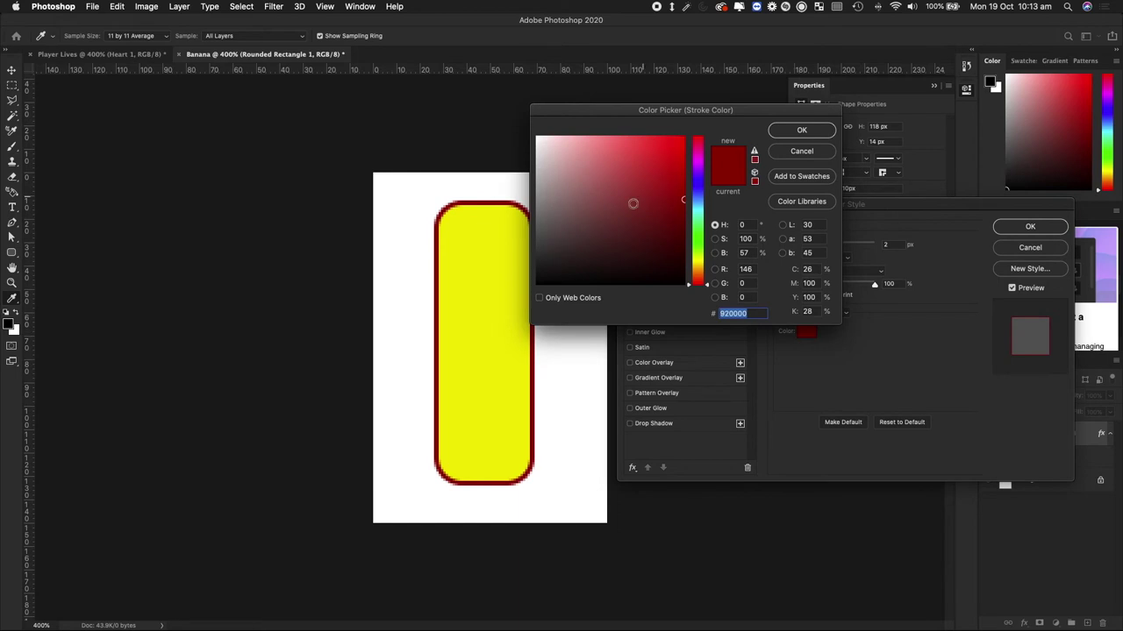
left_click(527, 280)
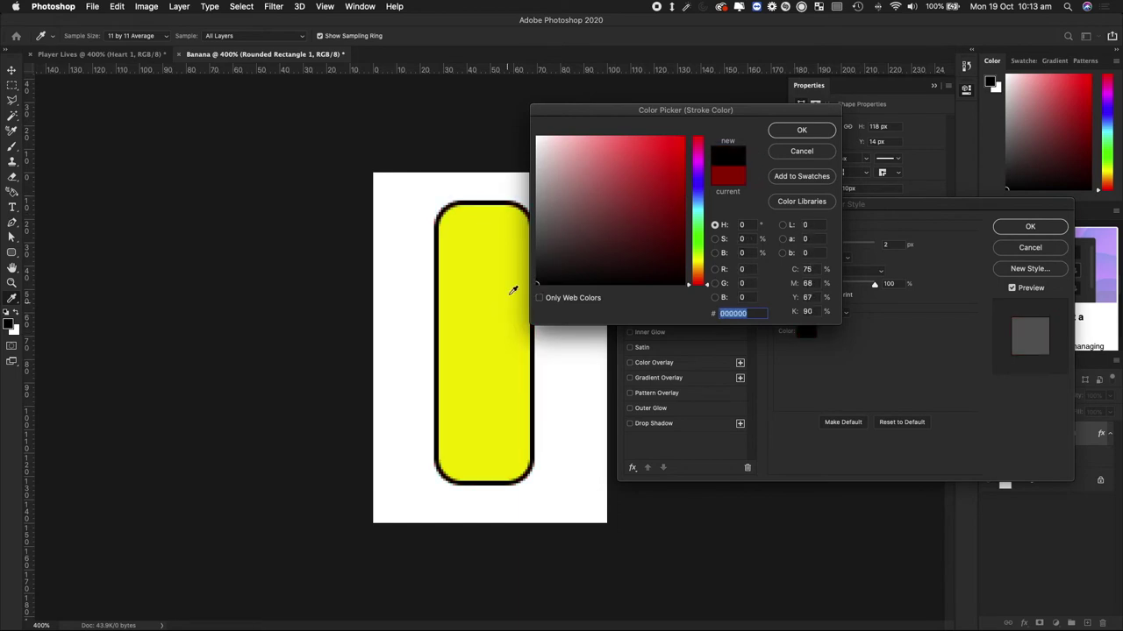
left_click(801, 131)
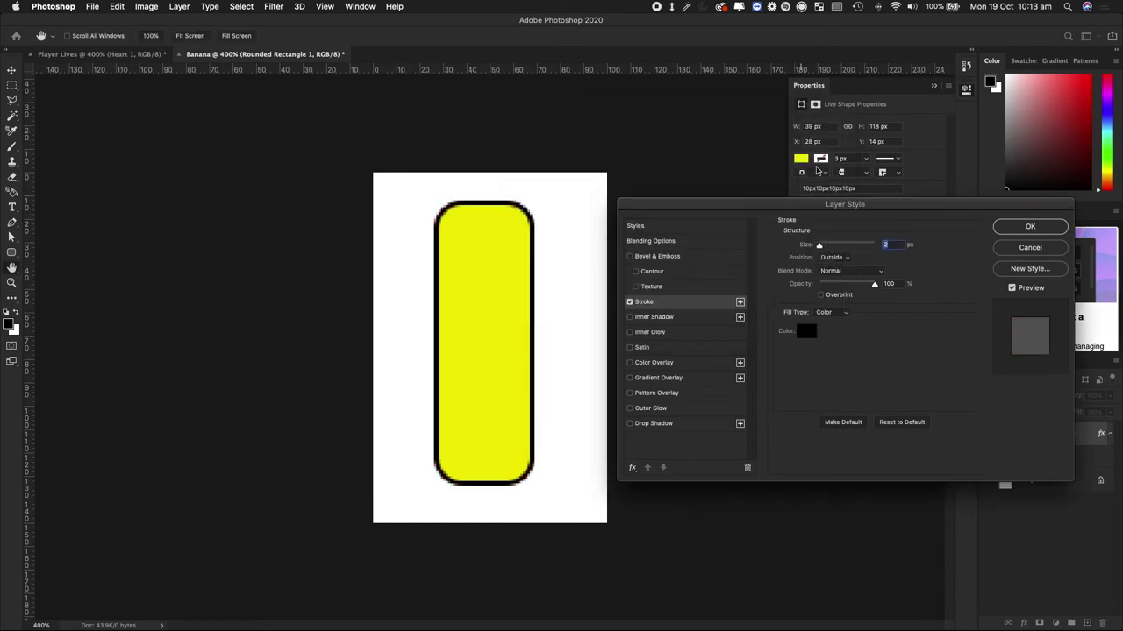
left_click(1032, 229)
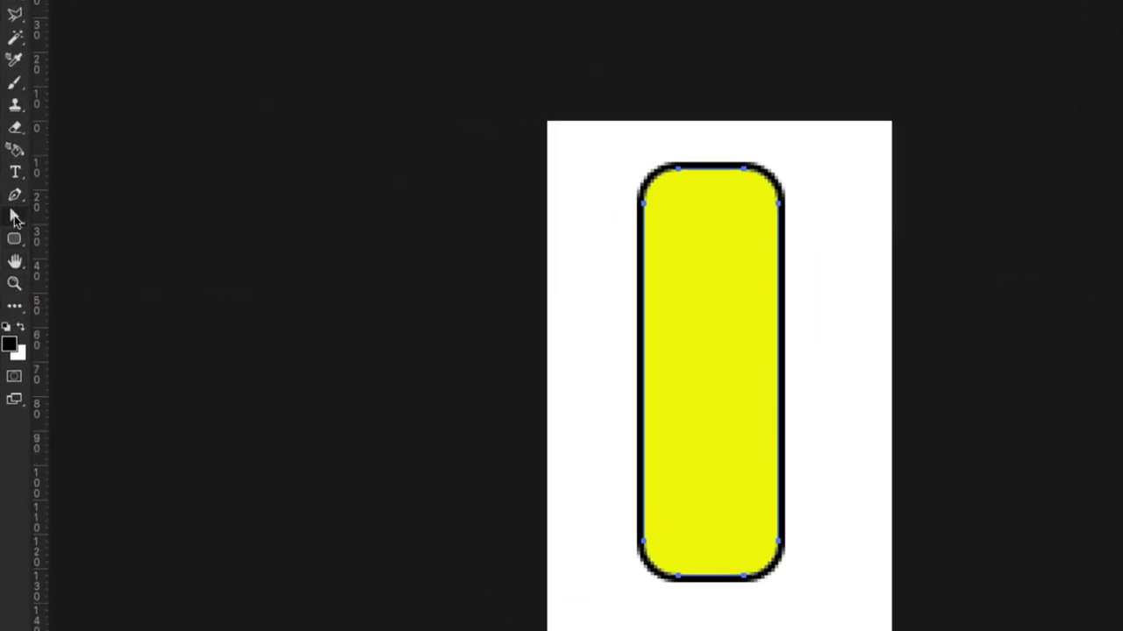
- Use the Direct Selection Tool to pull the rectangle's upper-right anchor outward, converting the live shape to a regular path
left_click(21, 218)
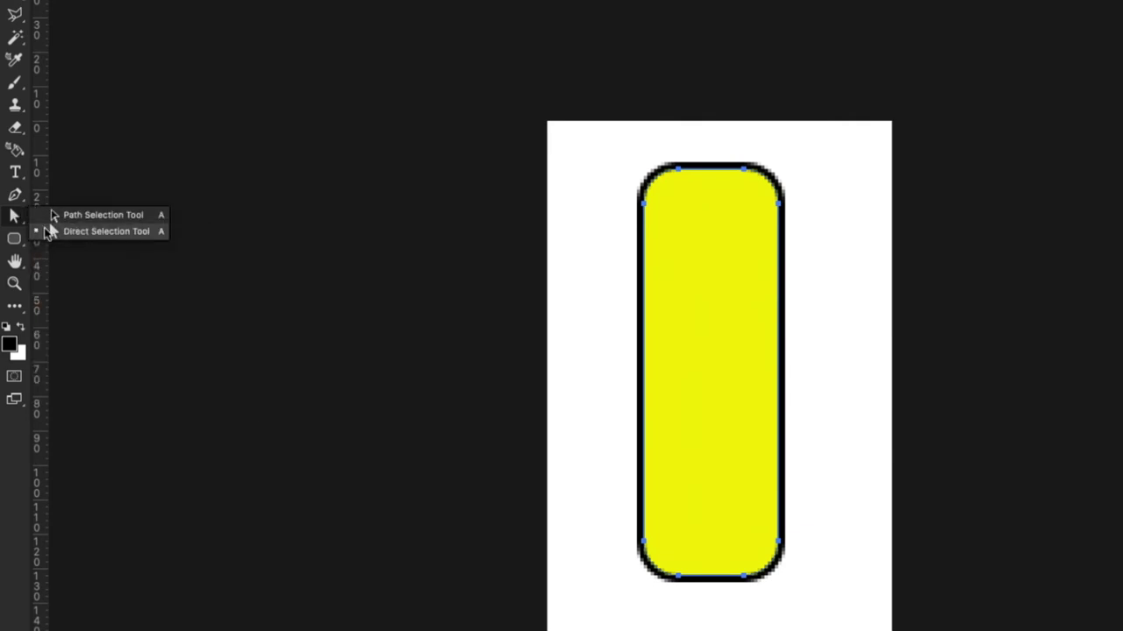
left_click(91, 232)
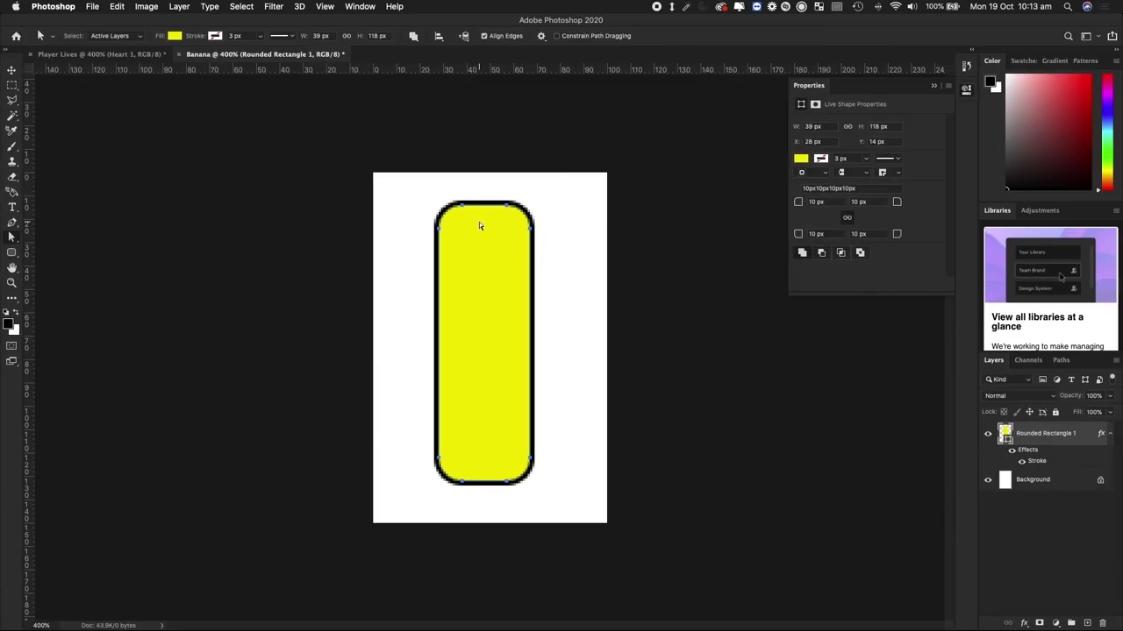
key("super+equal")
key("super+equal")
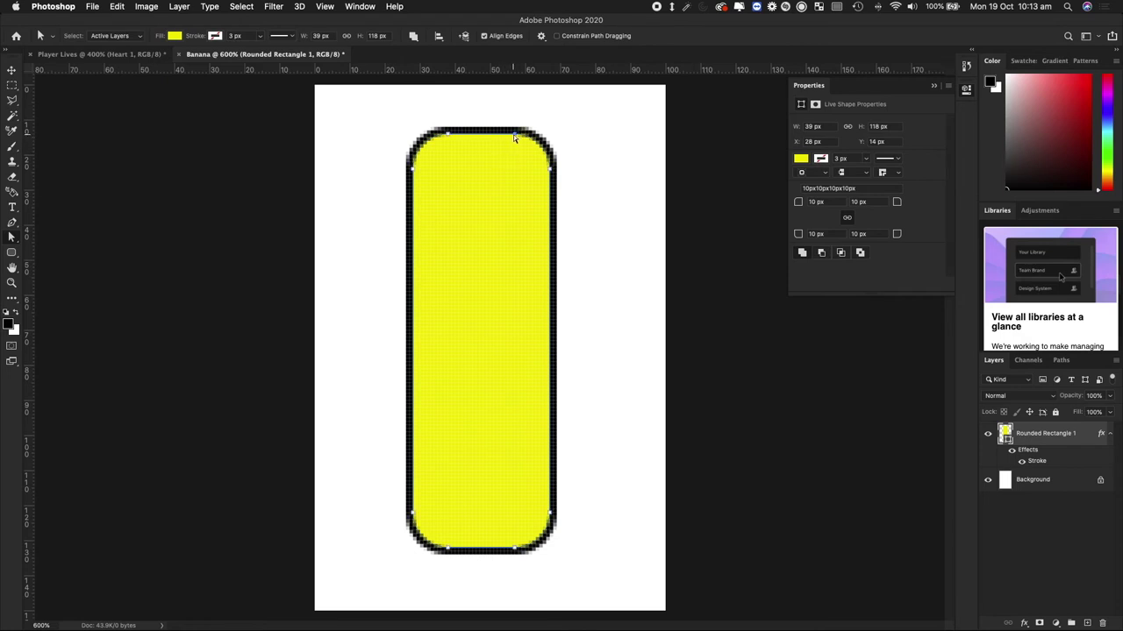
left_click_drag(515, 138, 582, 120)
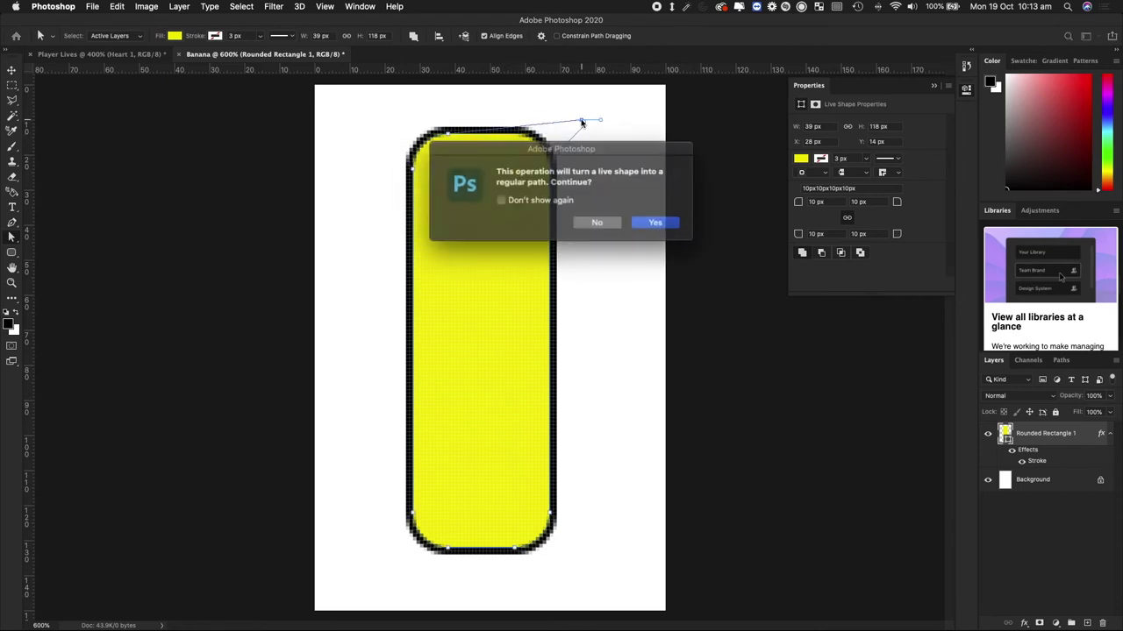
left_click(650, 222)
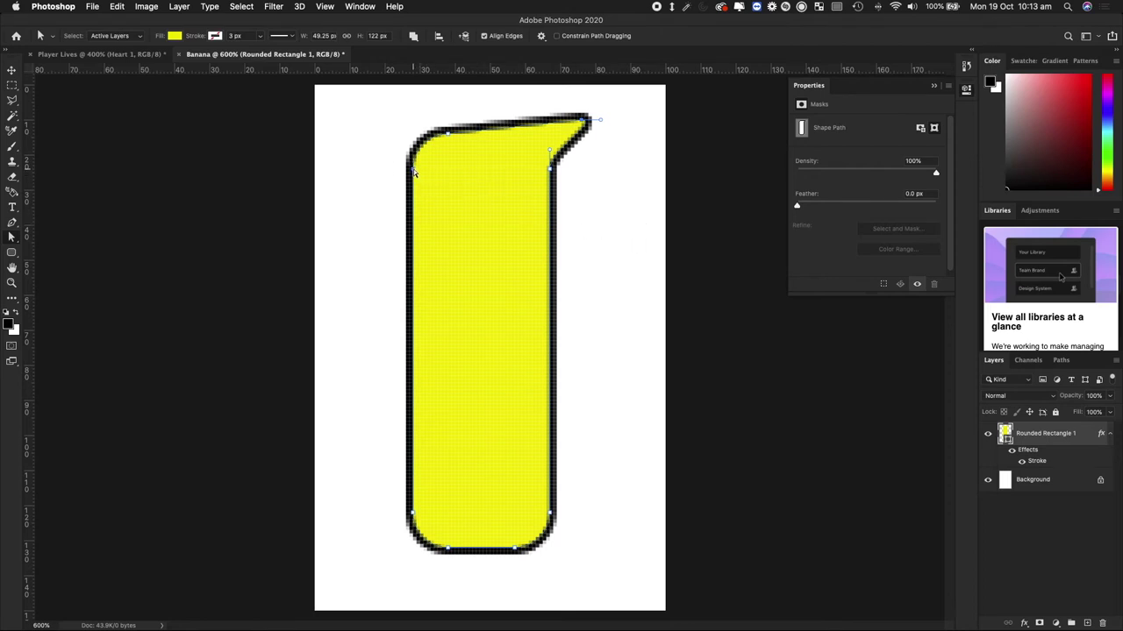
- Reposition the anchors around the shape's upper half to form a slanted, narrowed top with a bulging left side
left_click_drag(414, 173, 377, 277)
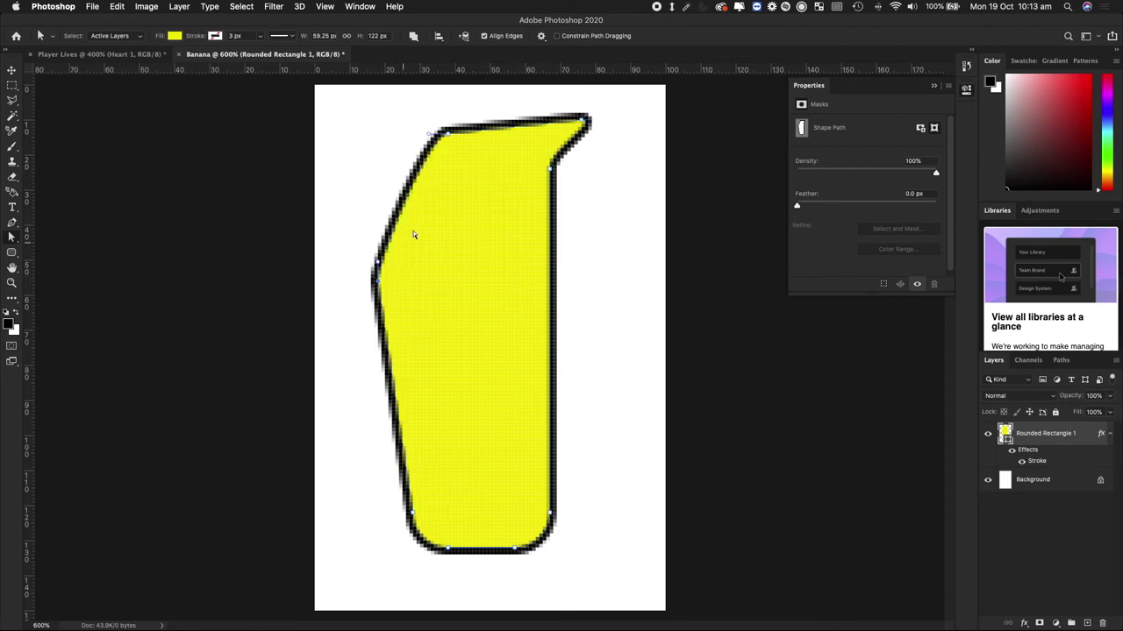
left_click_drag(442, 143, 417, 168)
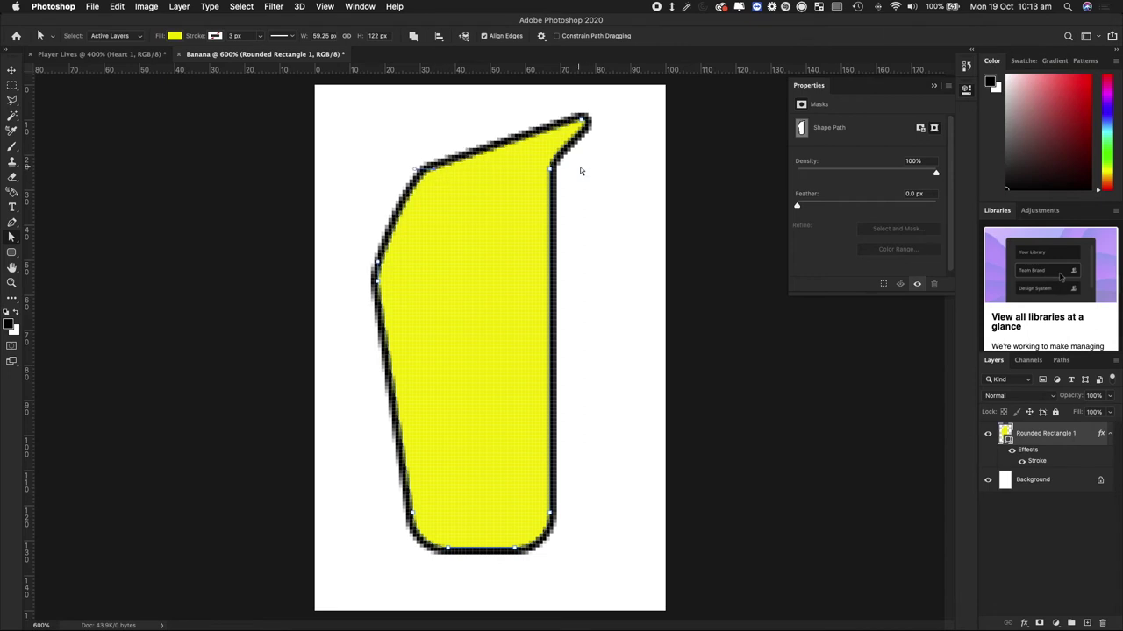
left_click_drag(556, 168, 527, 198)
left_click_drag(586, 118, 526, 123)
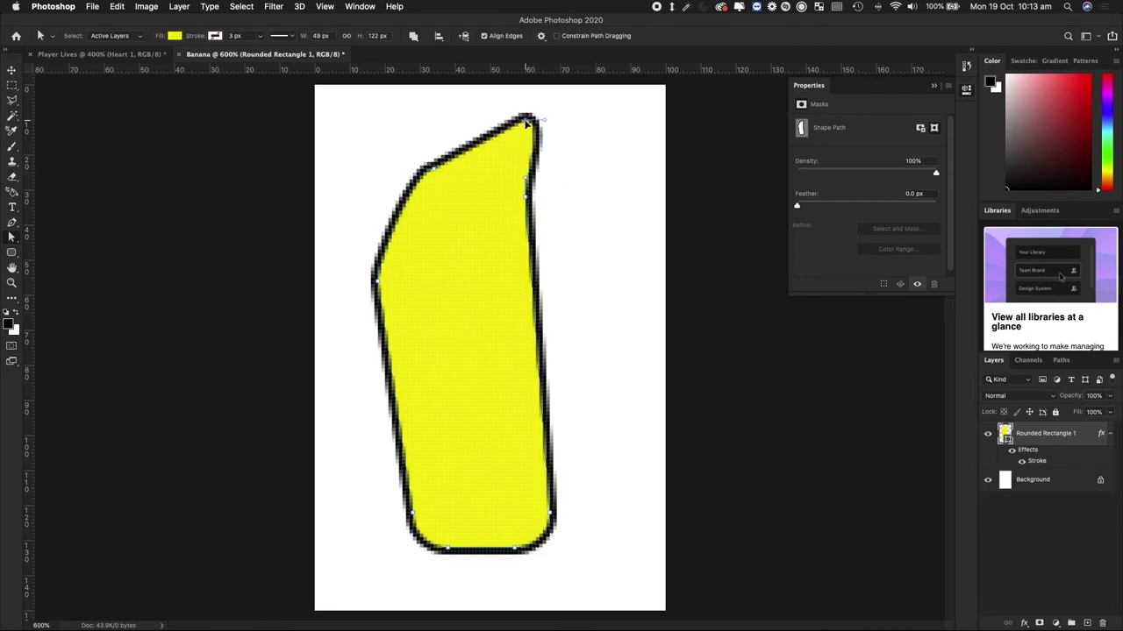
- Bend the shape's lower half toward the lower right and straighten its left side, making it about 53 by 130 px
left_click_drag(551, 527, 526, 355)
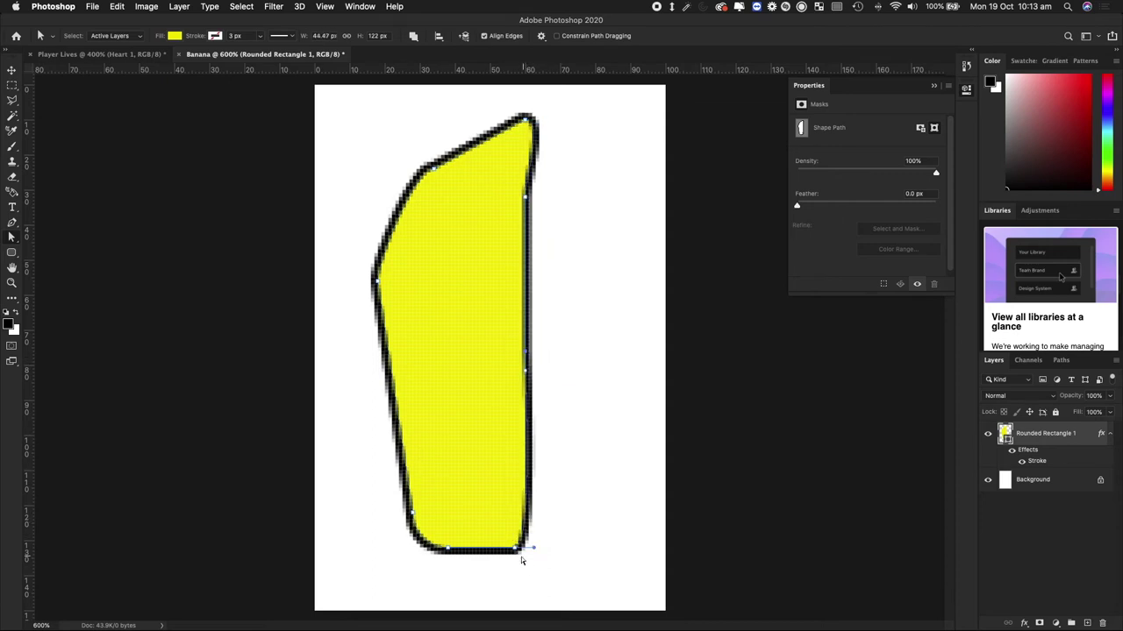
left_click_drag(522, 552, 603, 563)
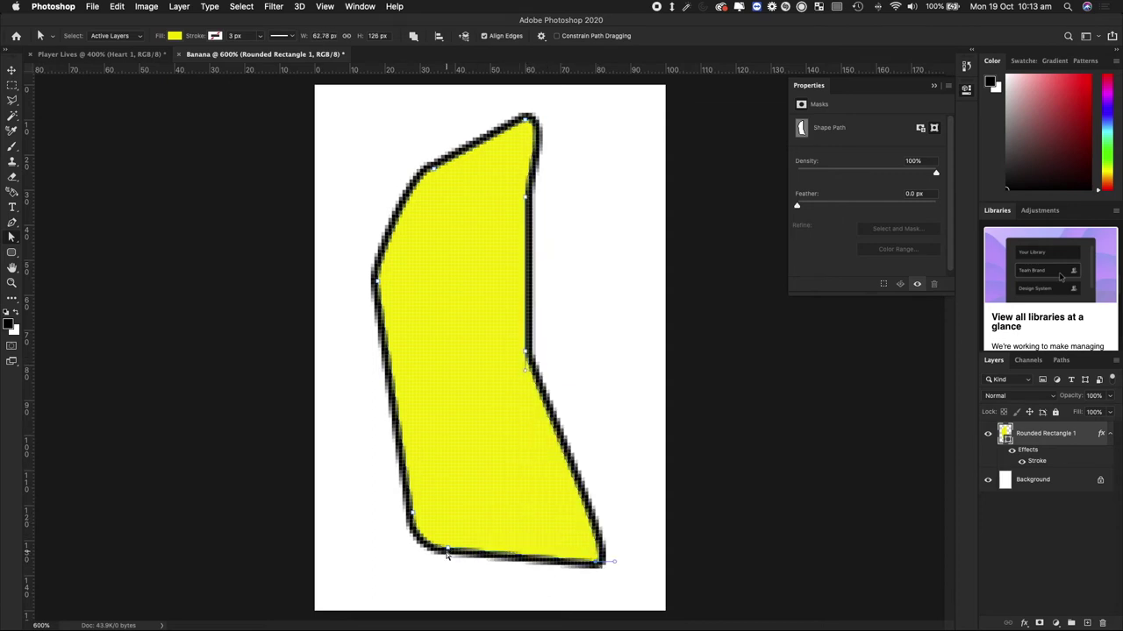
left_click_drag(448, 552, 534, 578)
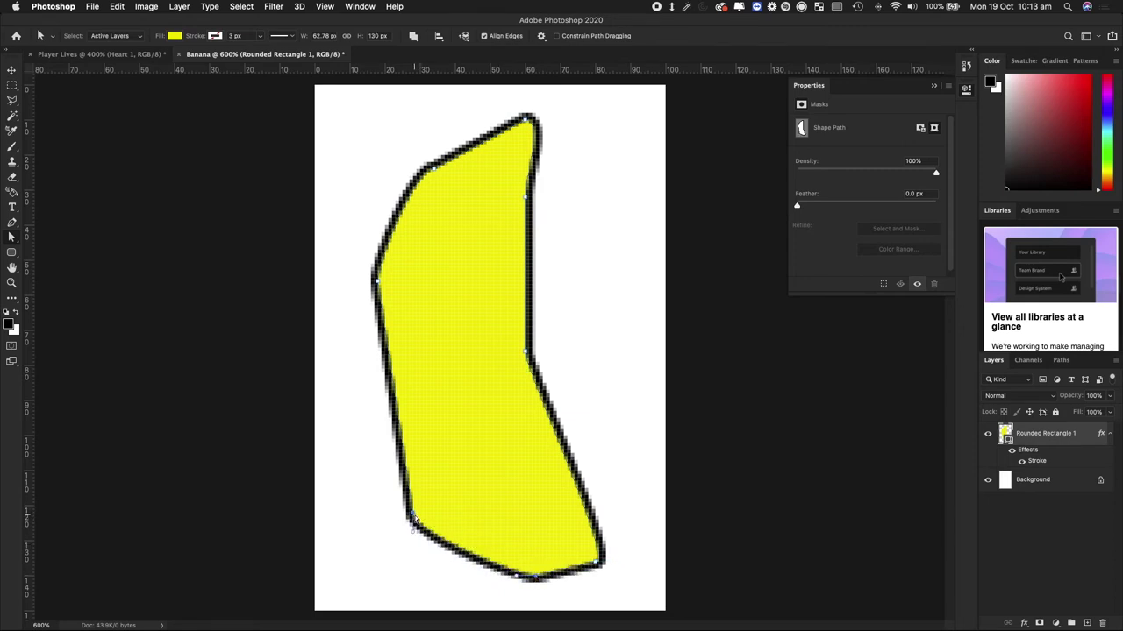
left_click_drag(409, 518, 414, 438)
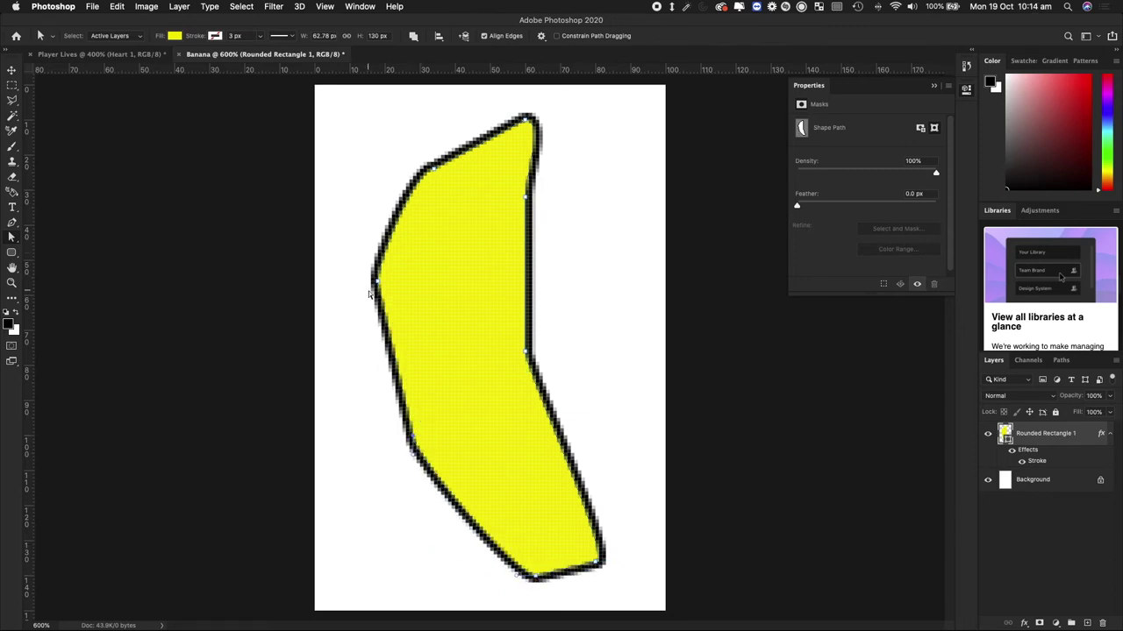
left_click_drag(373, 282, 410, 268)
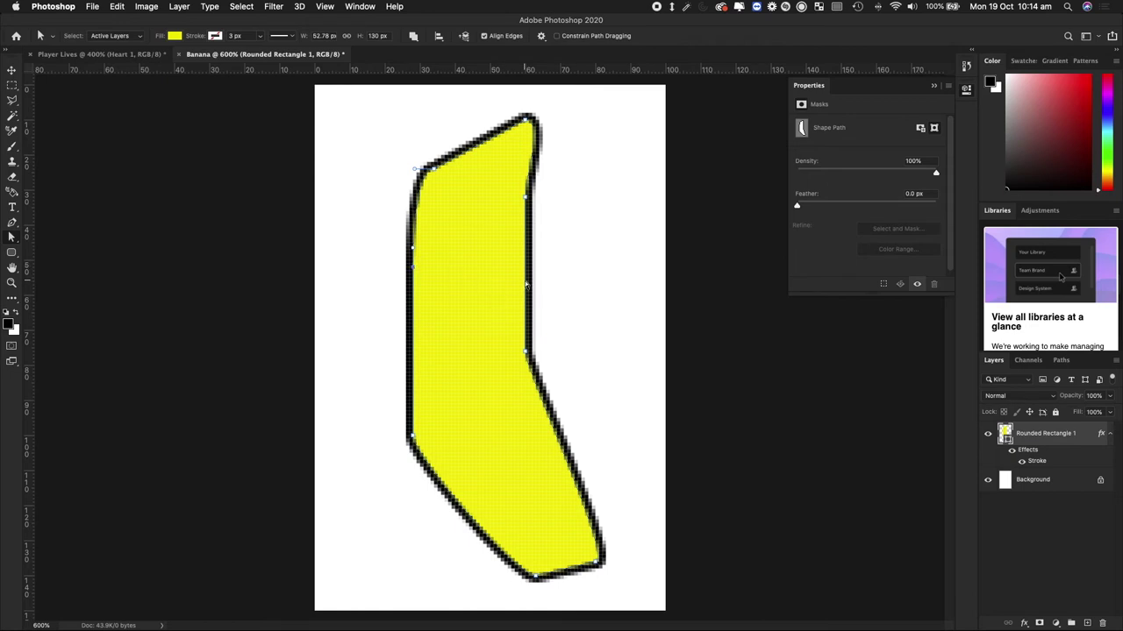
- Add an anchor point midway down the shape's left edge and position it for a slight outward bulge, about 57 px overall width
key("super+equal")
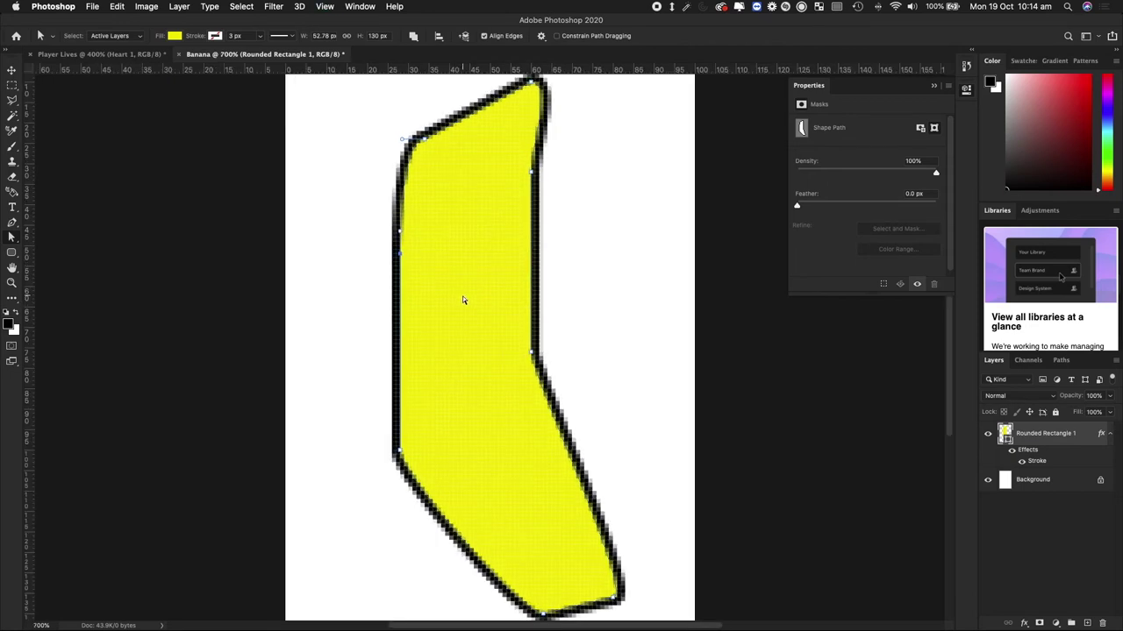
key("super+equal")
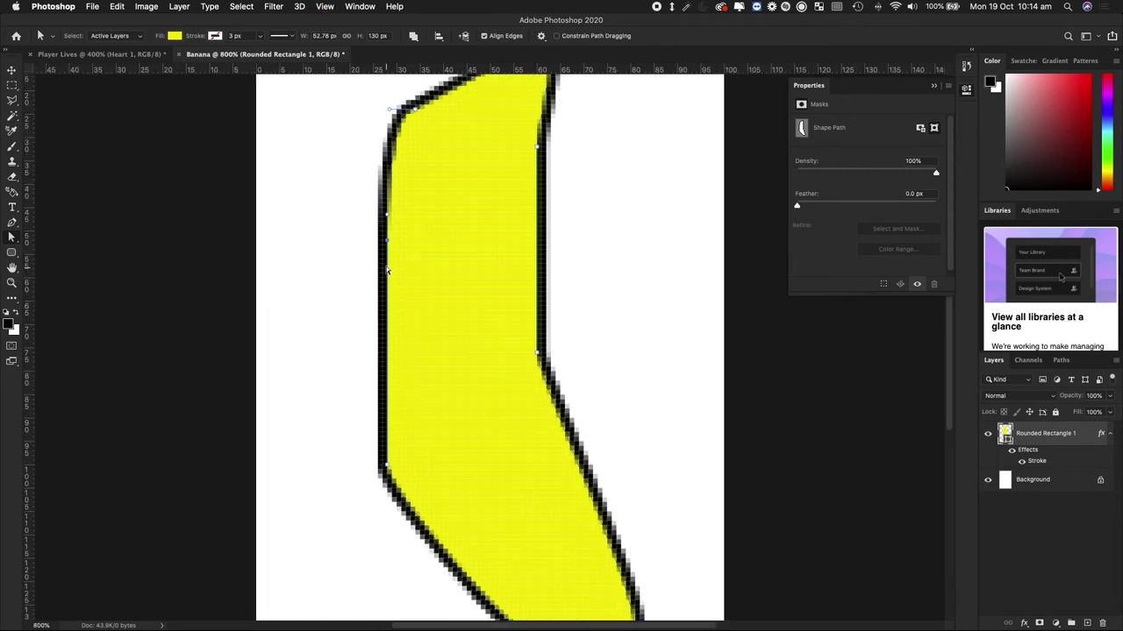
right_click(389, 340)
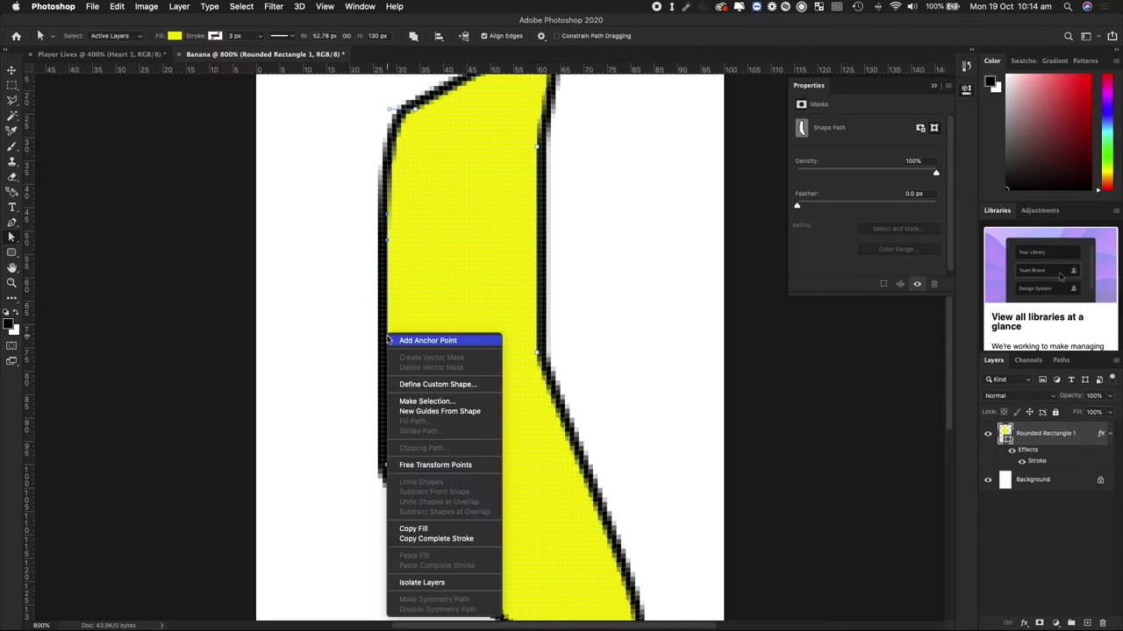
left_click(431, 344)
left_click_drag(388, 341, 322, 342)
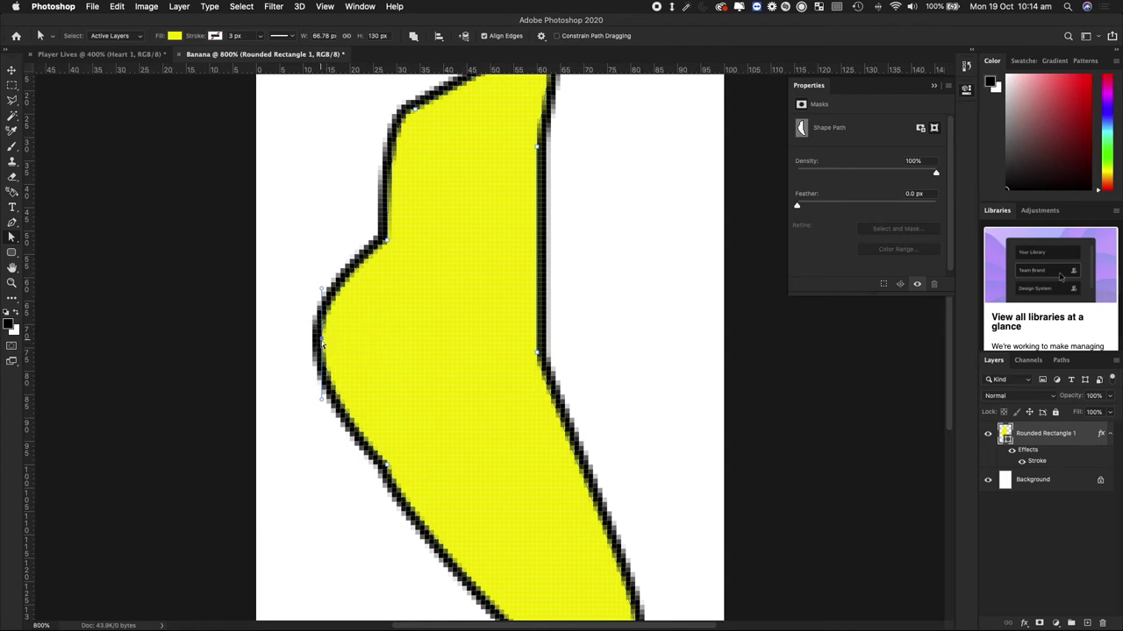
left_click_drag(322, 343, 331, 345)
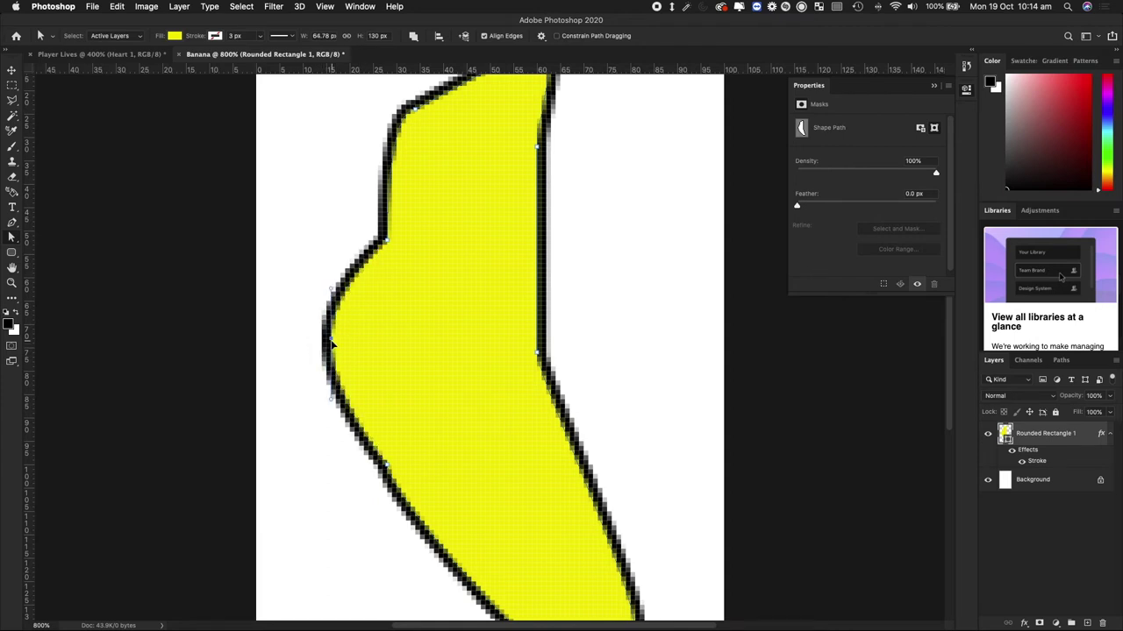
key("super+equal")
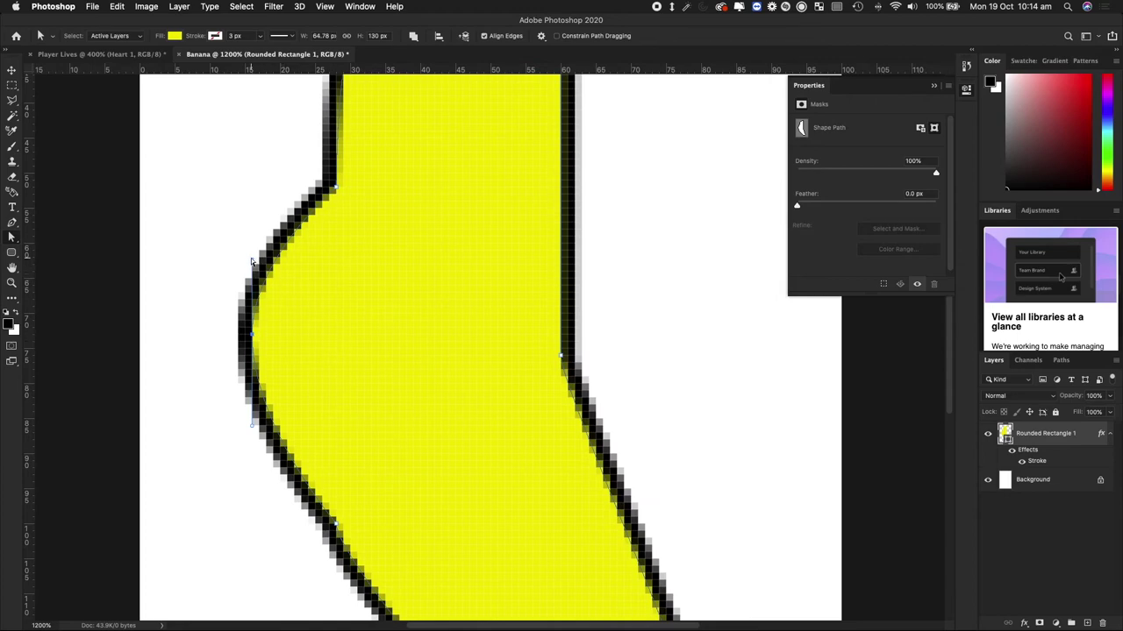
left_click_drag(252, 261, 307, 341)
- Smooth the banana's outer left curve by adjusting its side anchors and upper-left shoulder, widening the shape to about 60 px
key("super+minus")
key("super+minus")
key("super+minus")
key("super+minus")
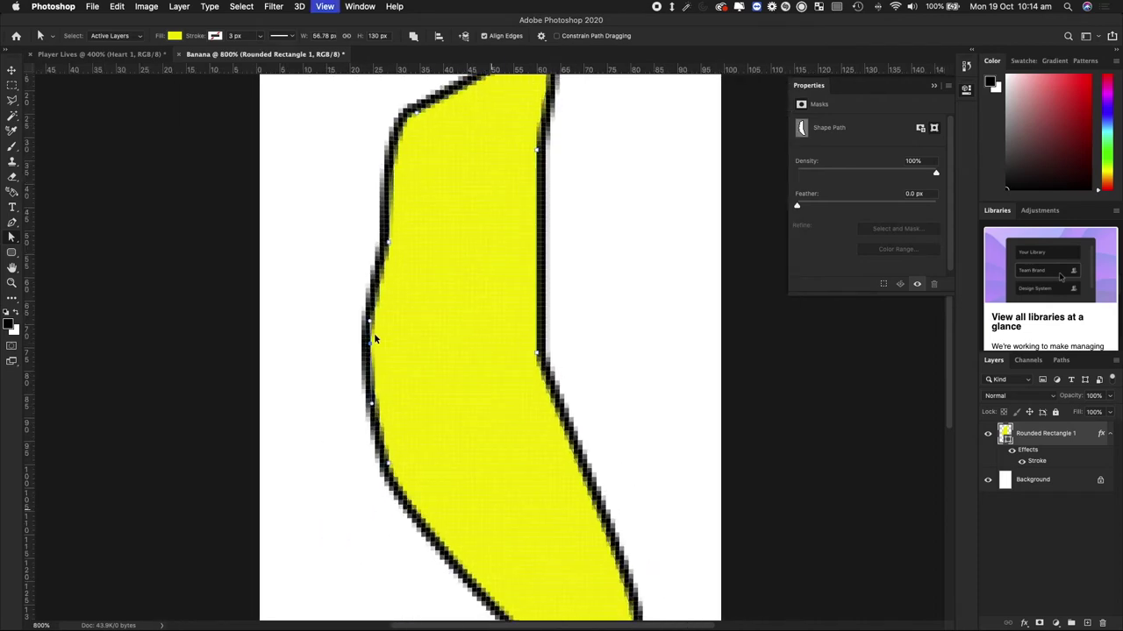
left_click(419, 276)
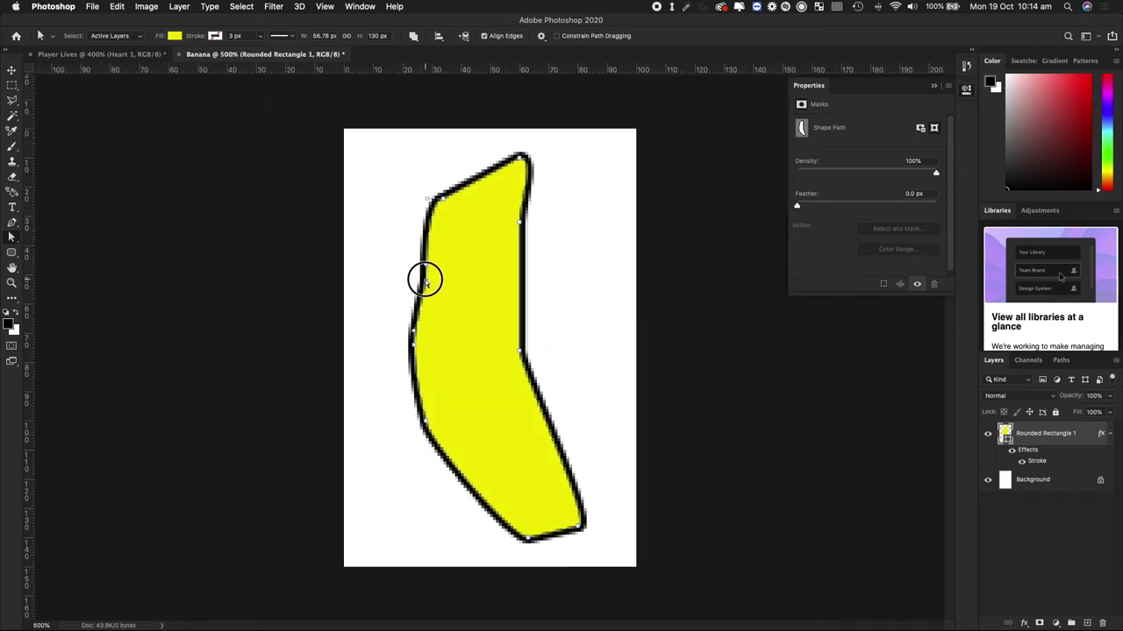
mouse_move(419, 277)
left_mouse_down()
mouse_move(406, 263)
mouse_move(411, 273)
left_mouse_up()
left_click_drag(413, 327, 405, 349)
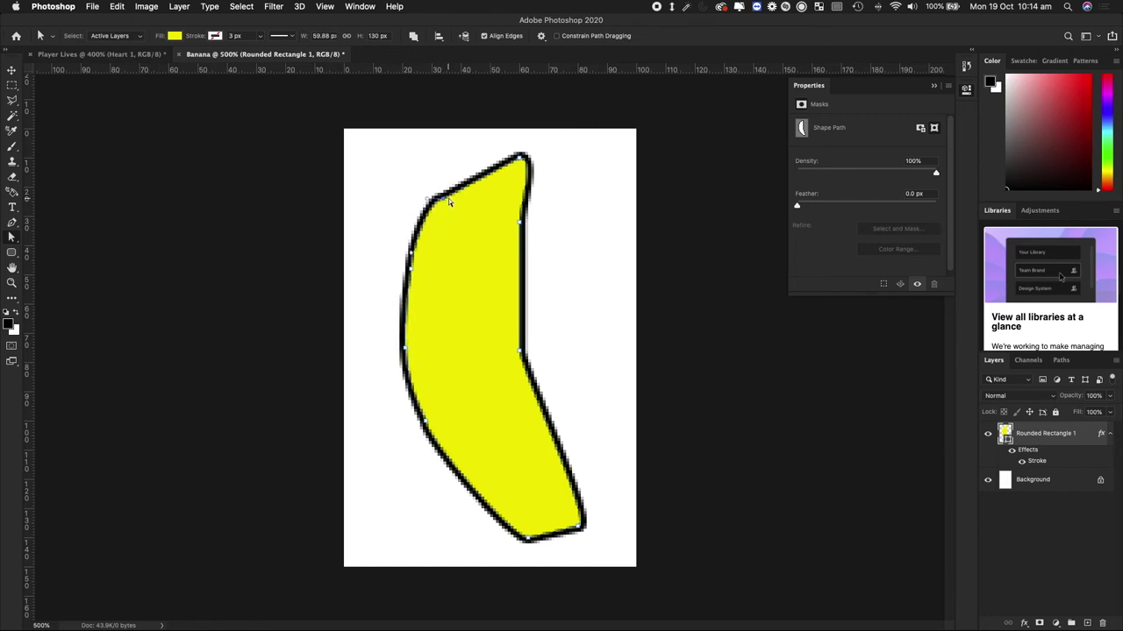
mouse_move(443, 201)
left_mouse_down()
mouse_move(426, 195)
mouse_move(413, 222)
mouse_move(439, 193)
left_mouse_up()
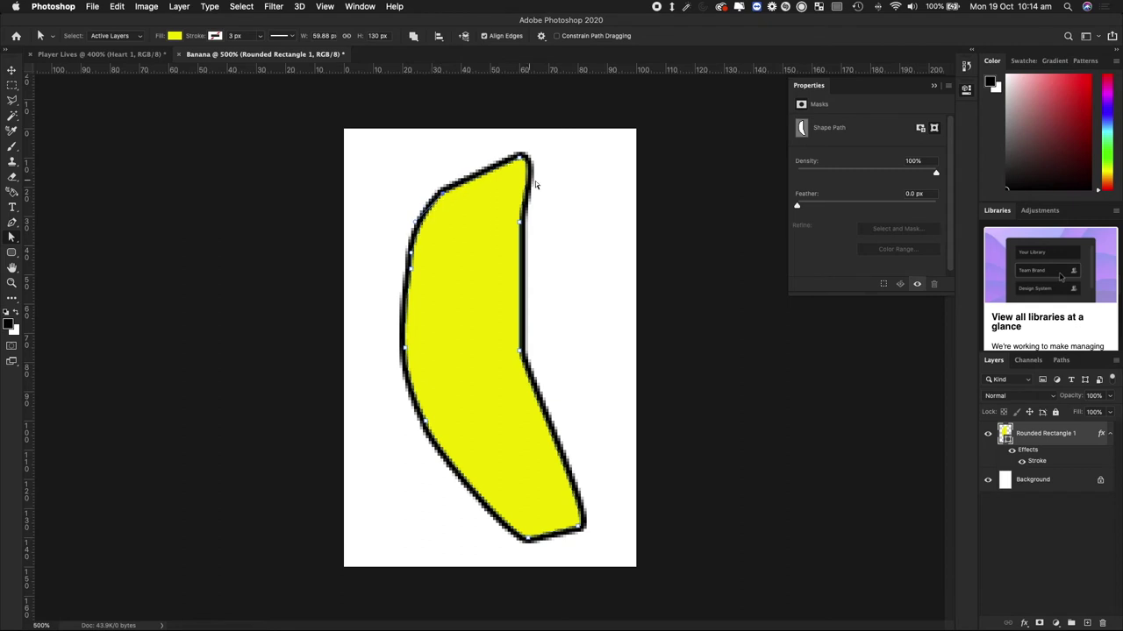
- Shape a narrow stem at the banana's top by adding an anchor on the upper edge and adjusting the tip and shoulder
left_click_drag(521, 230, 521, 200)
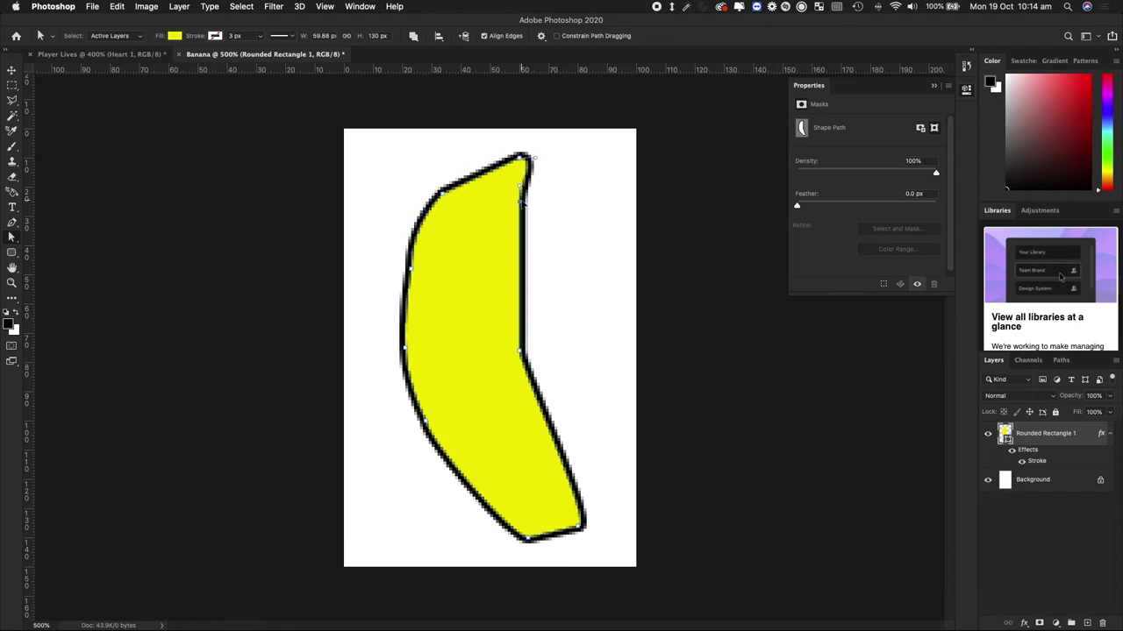
right_click(473, 178)
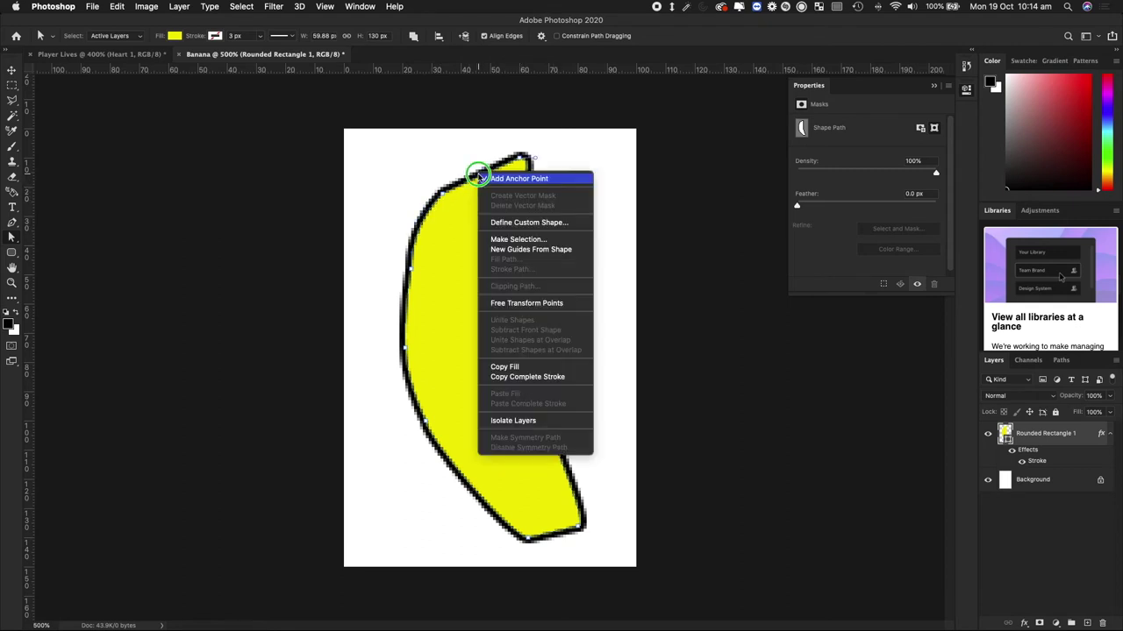
left_click(484, 179)
left_click_drag(480, 178, 522, 150)
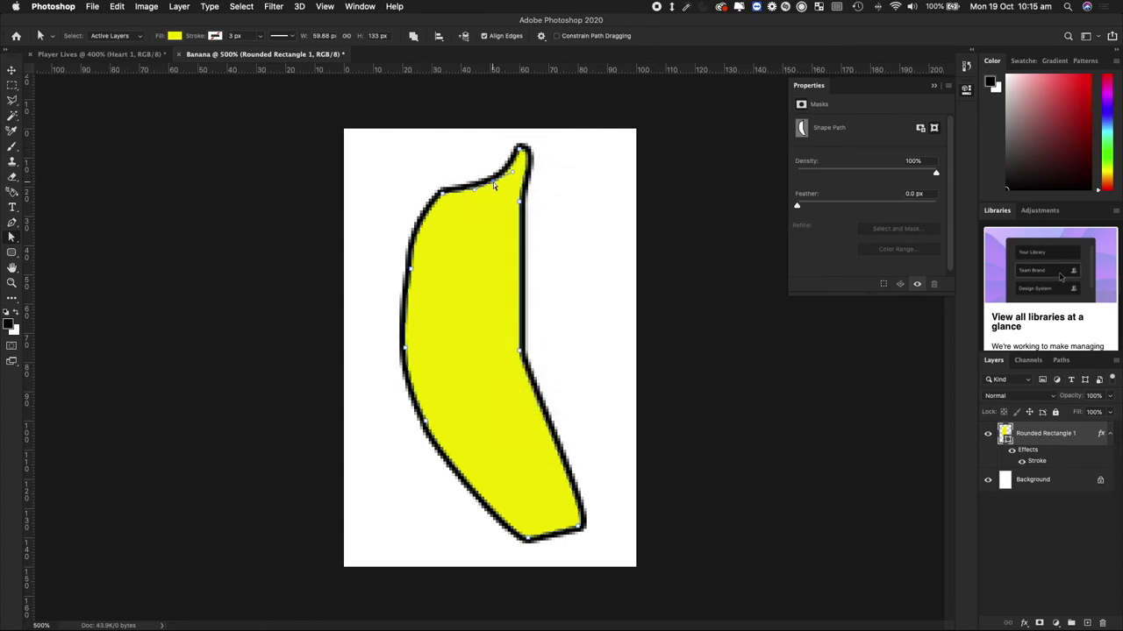
left_click_drag(474, 195, 442, 201)
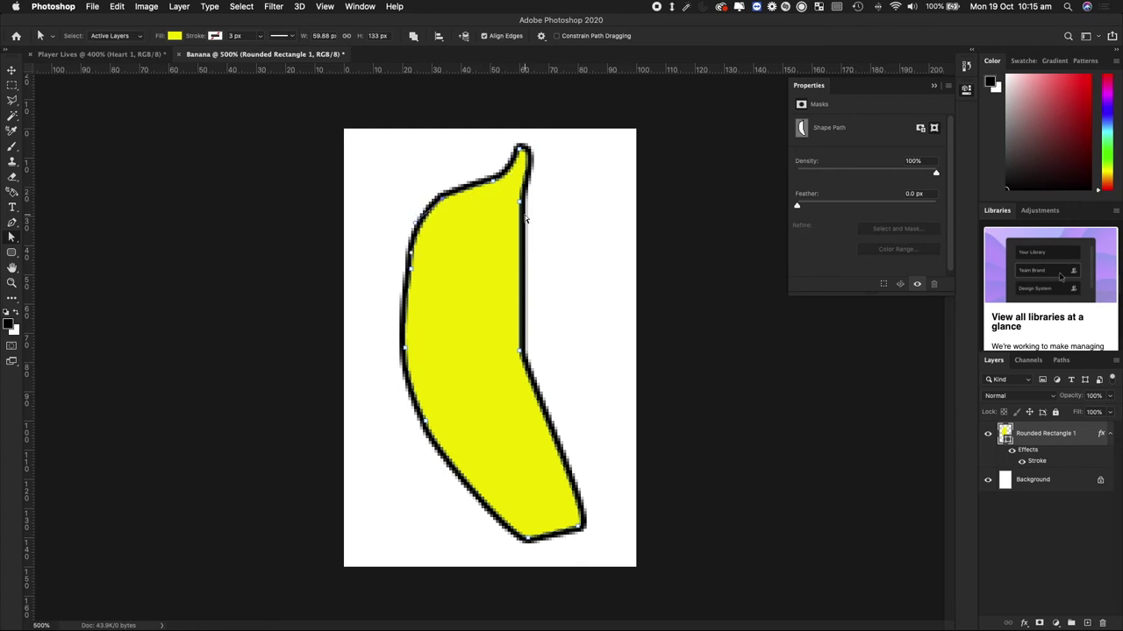
- Curve the banana's inner right edge inward by raising its bend anchor and adding another anchor point midway down the edge
left_click(520, 353)
left_click_drag(522, 352, 519, 250)
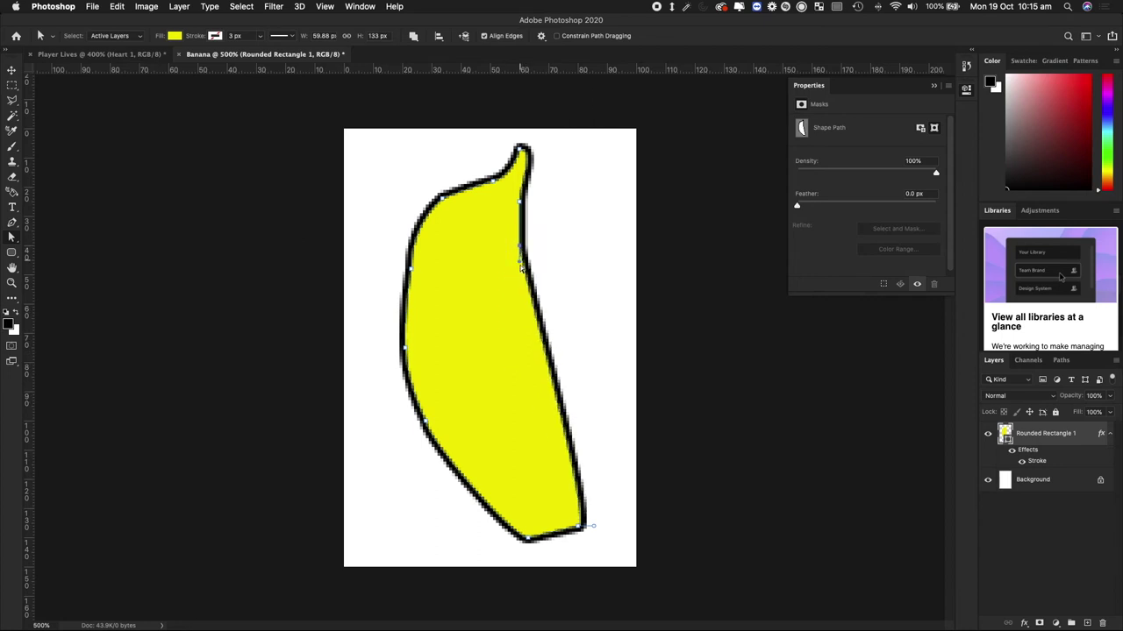
right_click(544, 347)
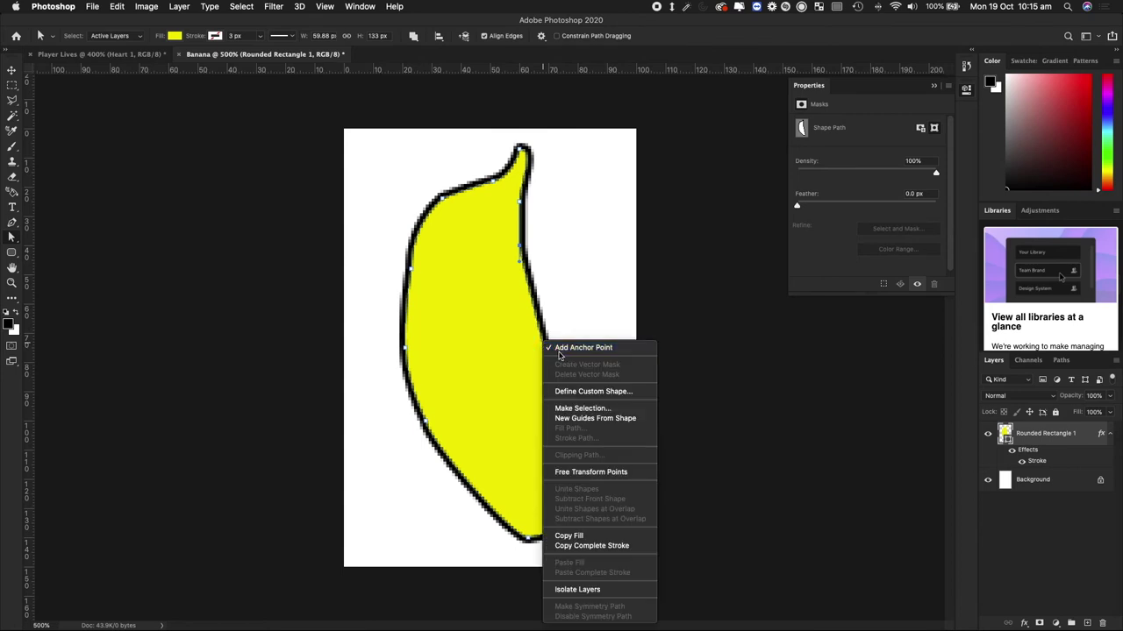
left_click(551, 348)
left_click_drag(544, 346, 508, 359)
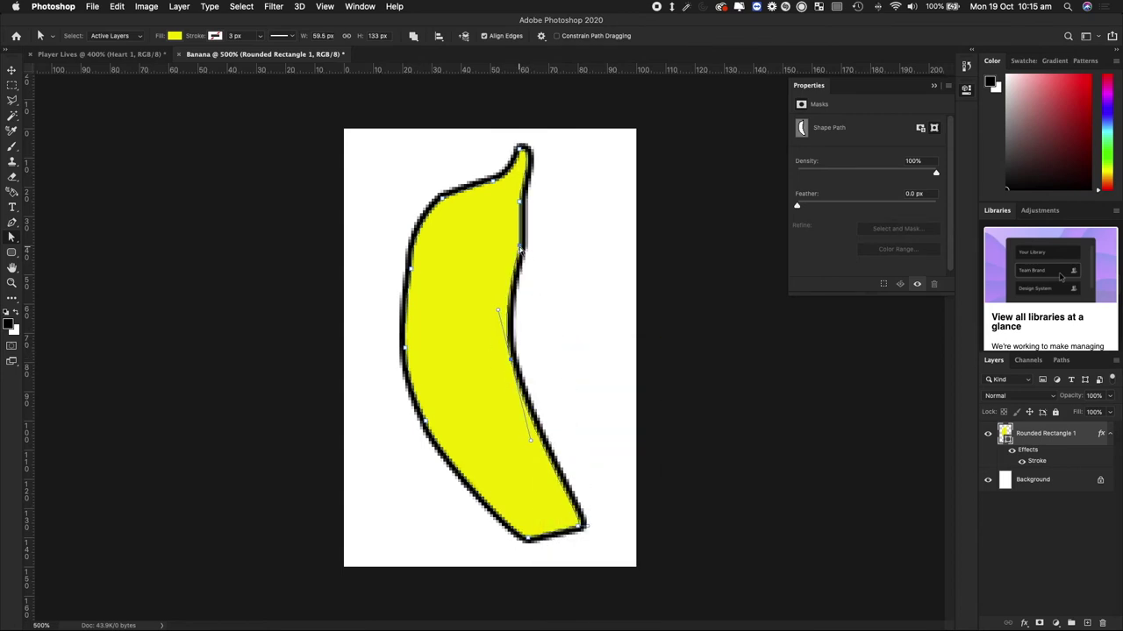
left_click_drag(519, 249, 510, 230)
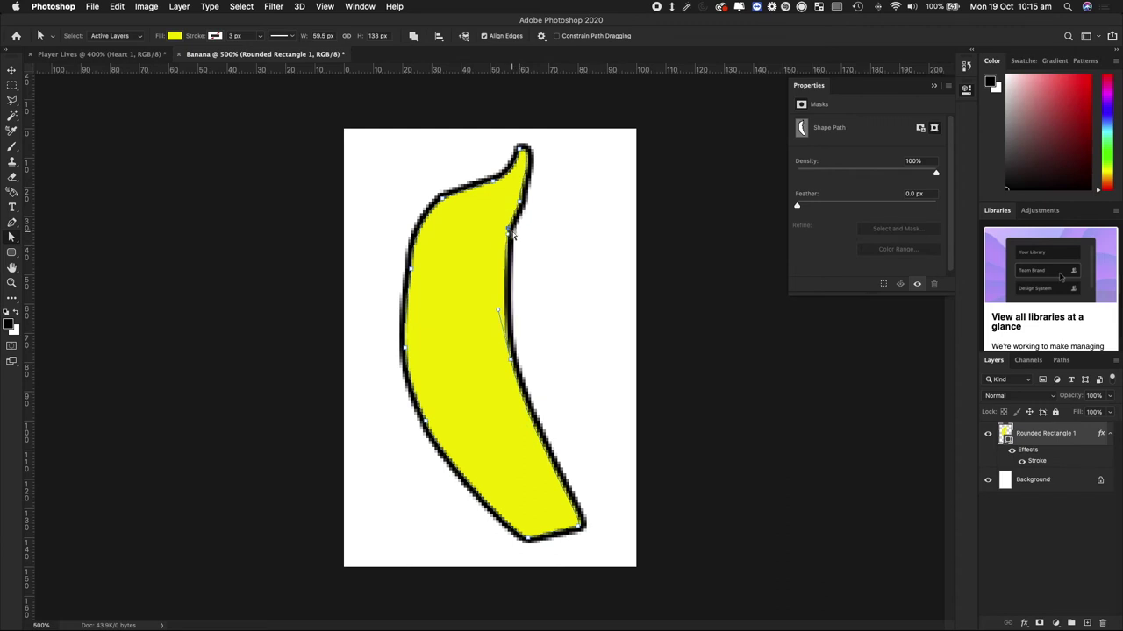
- Add an anchor point to the banana's bottom edge, pull it down into a rounded tip, and deselect the path
right_click(554, 537)
left_click(567, 534)
left_click(562, 540)
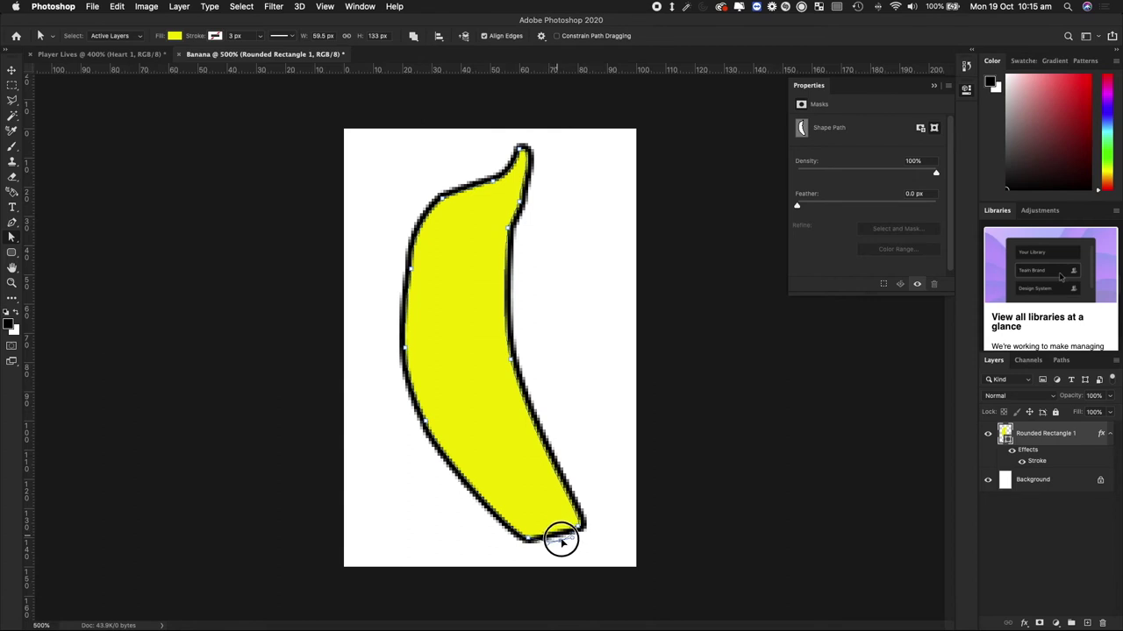
left_click_drag(562, 541, 568, 550)
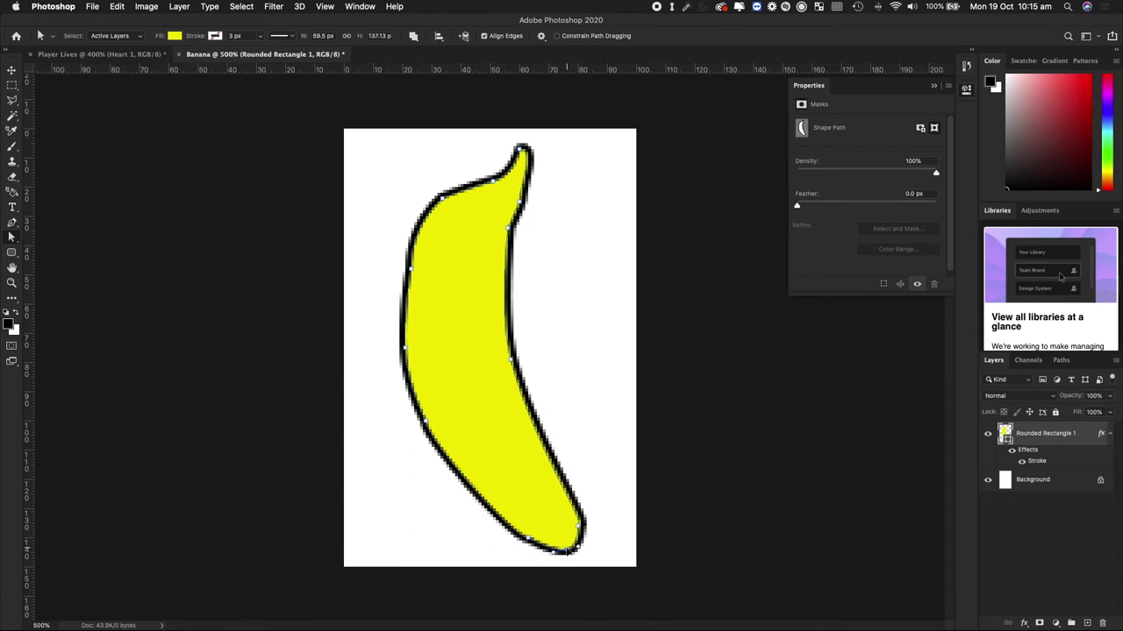
left_click(447, 466)
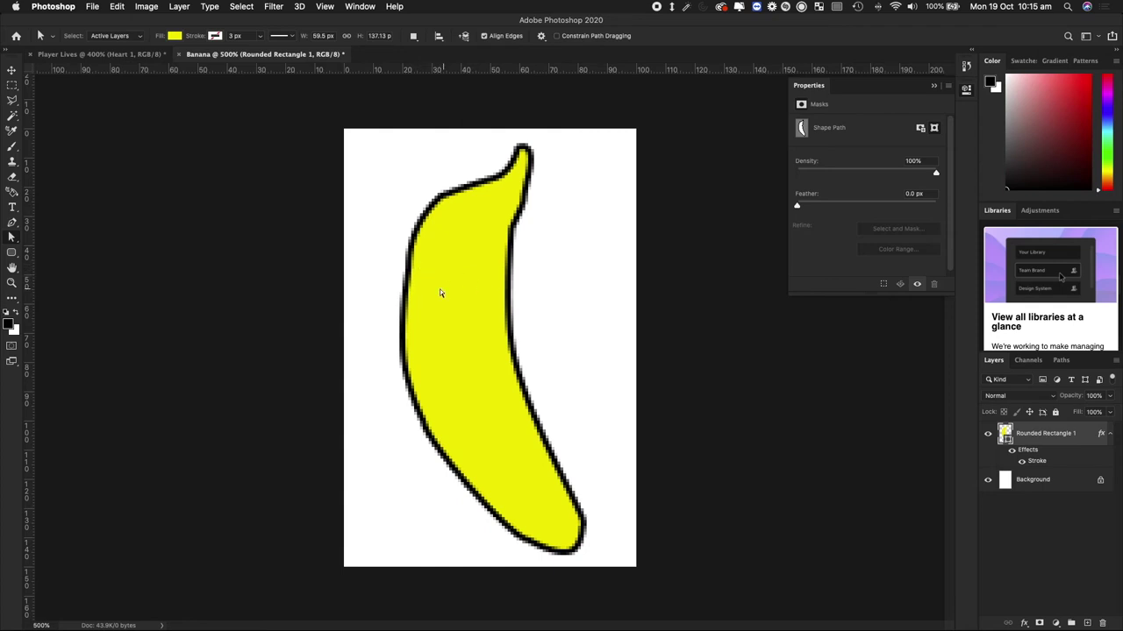
- Open the blending options of the banana's shape layer and move the dialog clear of the artwork
right_click(1070, 435)
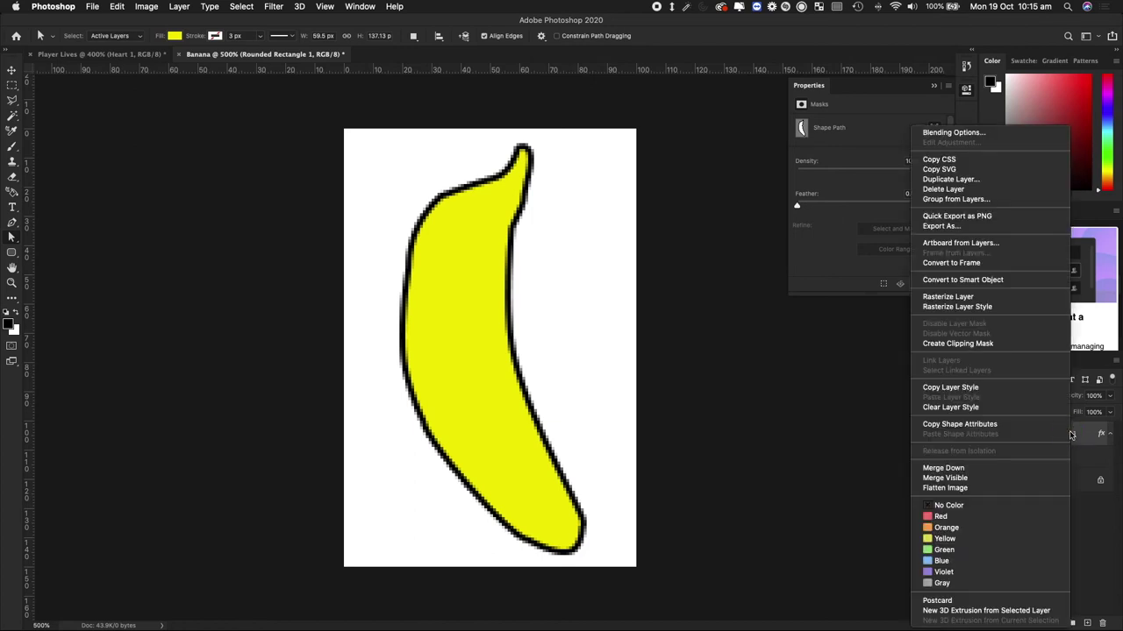
left_click(955, 134)
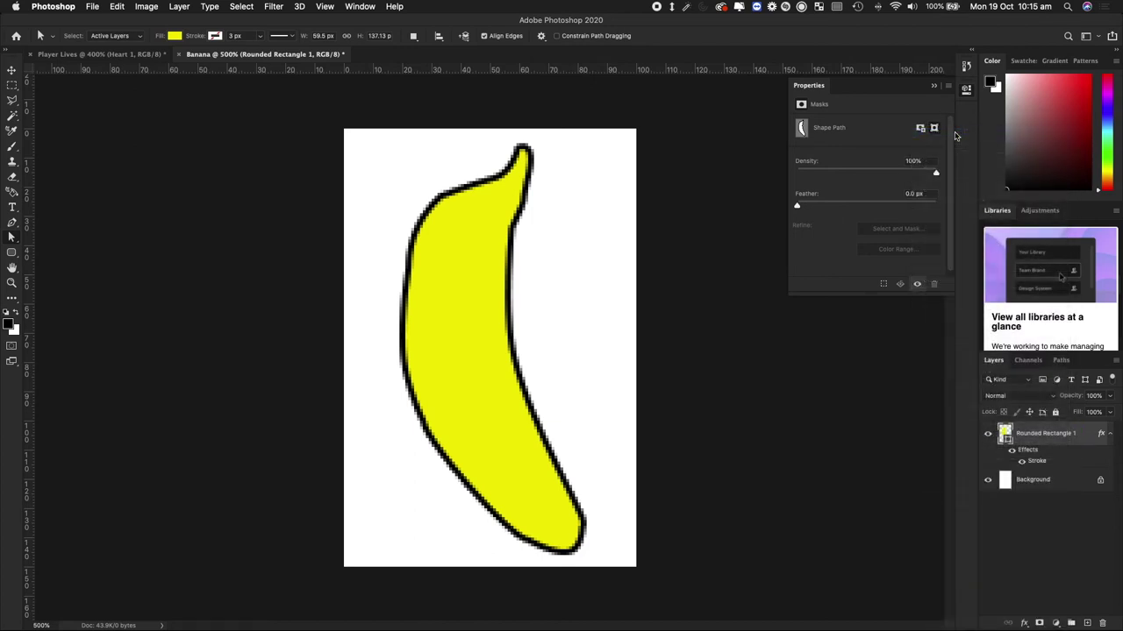
left_click_drag(715, 202, 757, 137)
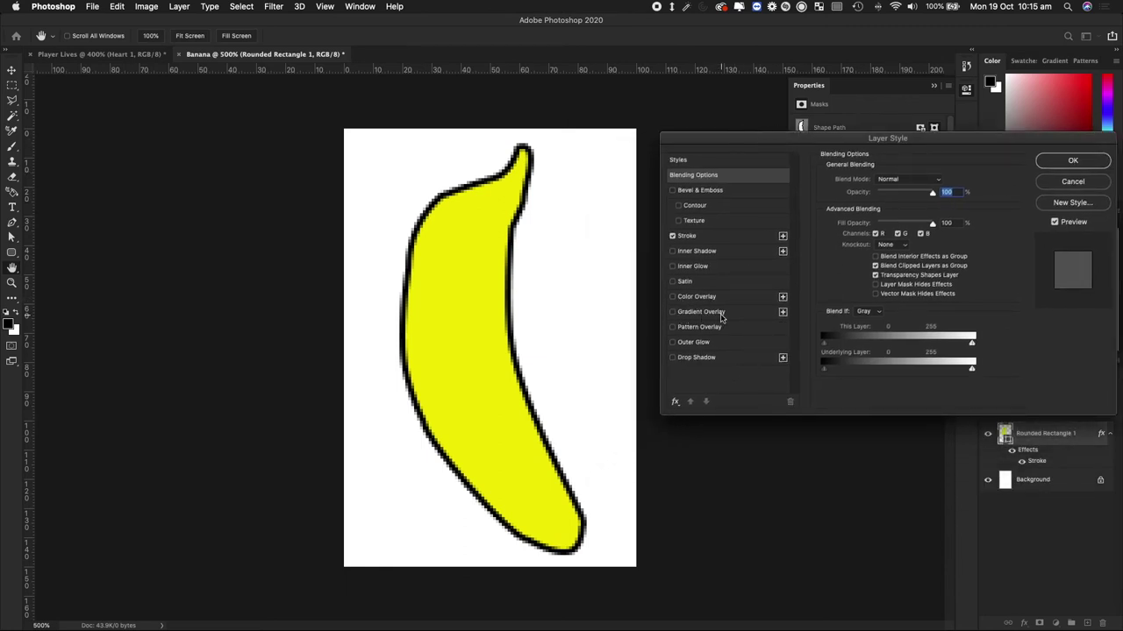
left_click(697, 296)
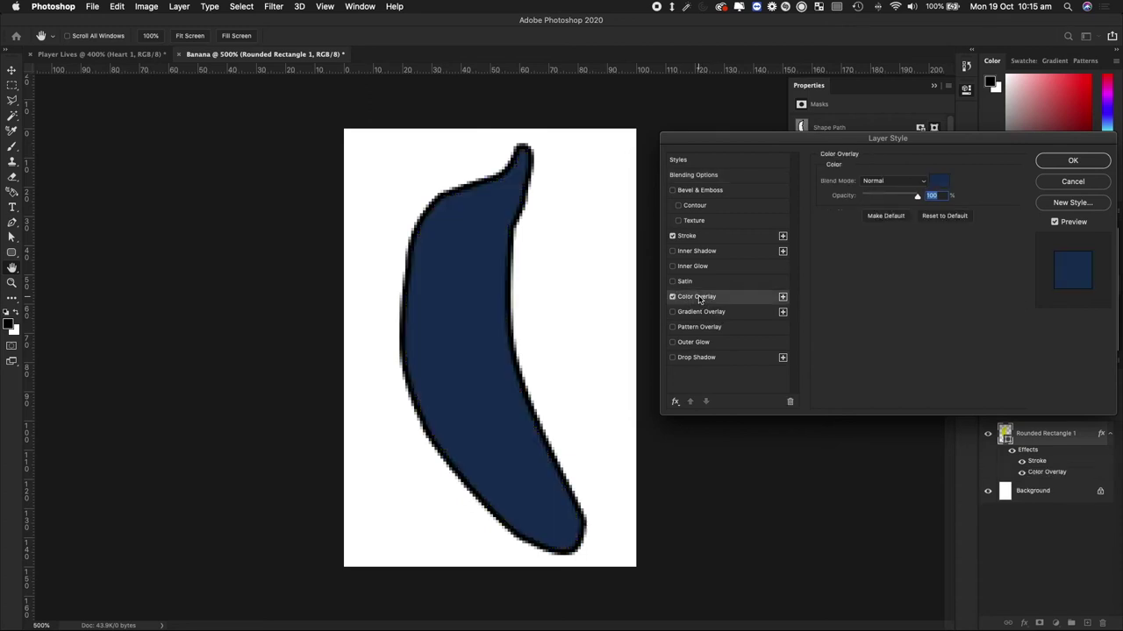
left_click(939, 180)
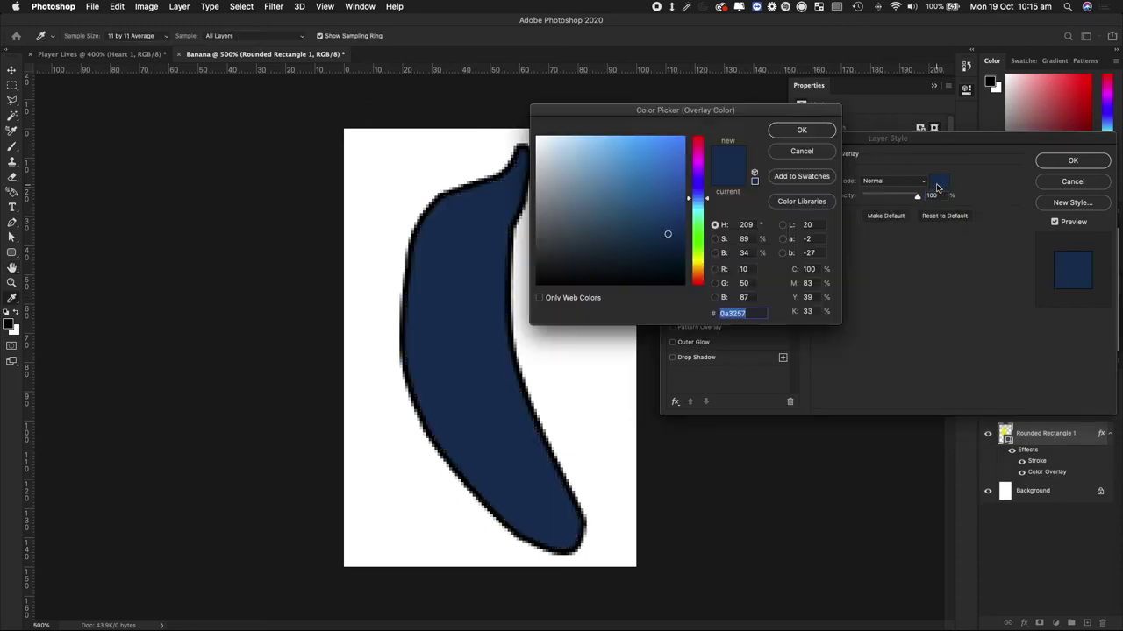
left_click(525, 141)
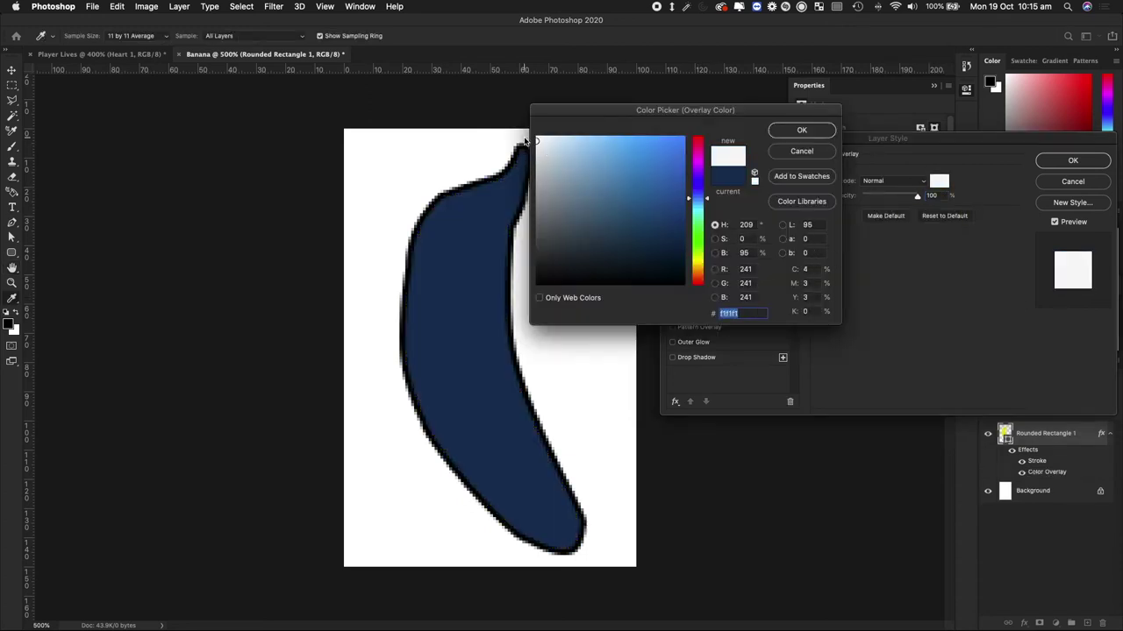
left_click(805, 132)
left_click(673, 298)
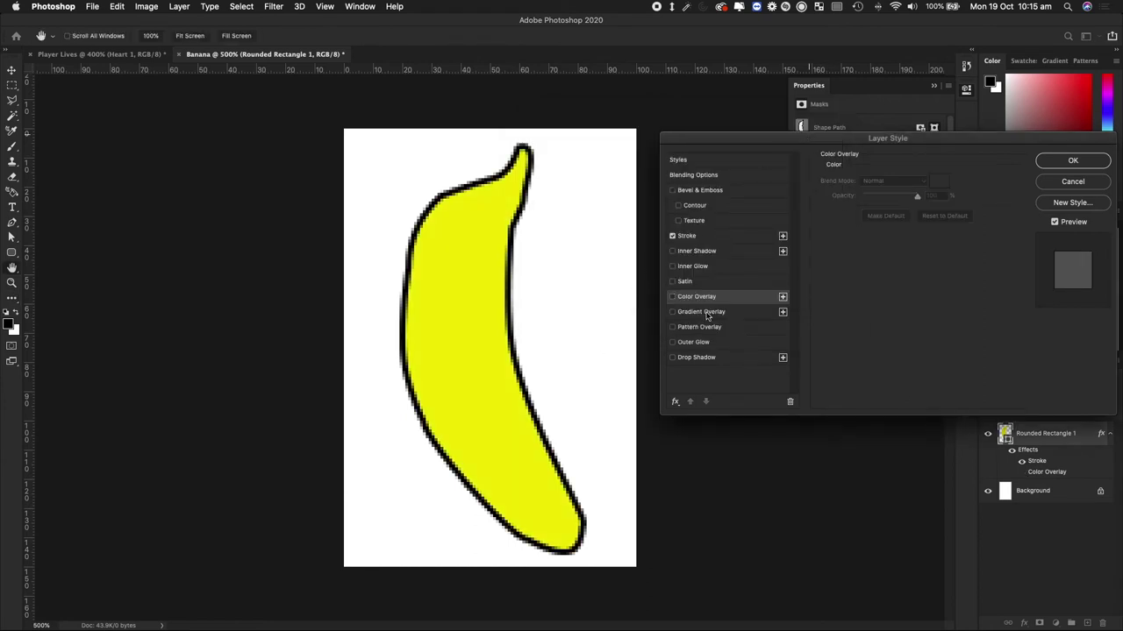
- Add a Gradient Overlay effect to the banana's shape layer
left_click(707, 313)
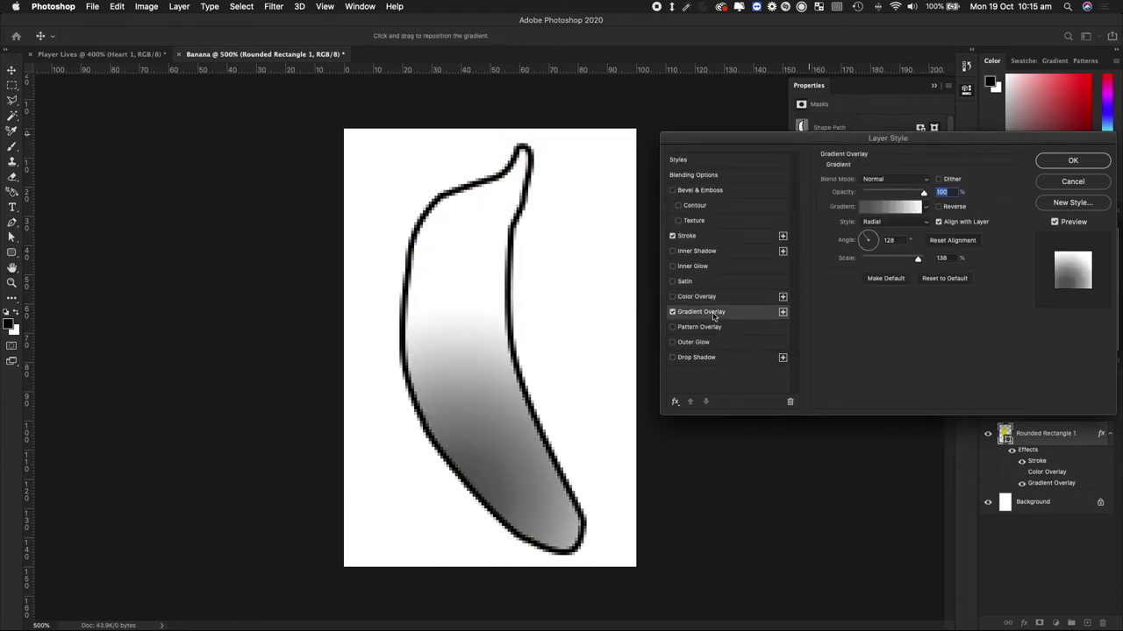
- Open the gradient overlay's gradient for editing and set its first colour stop to yellow #ebe800
left_click_drag(824, 140, 761, 170)
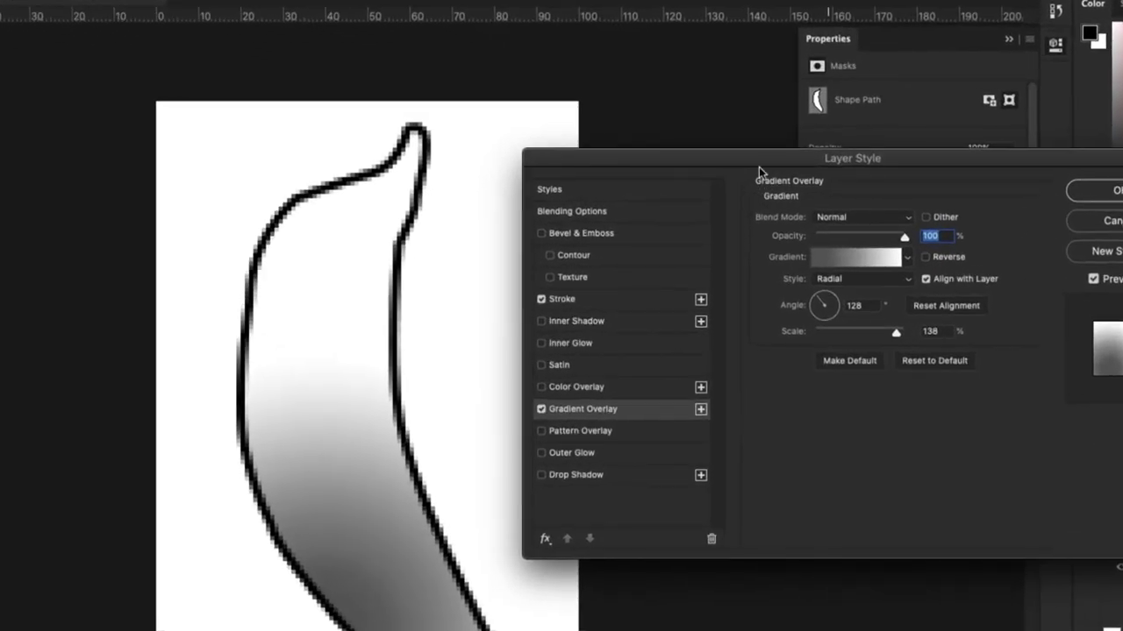
left_click_drag(757, 163, 704, 111)
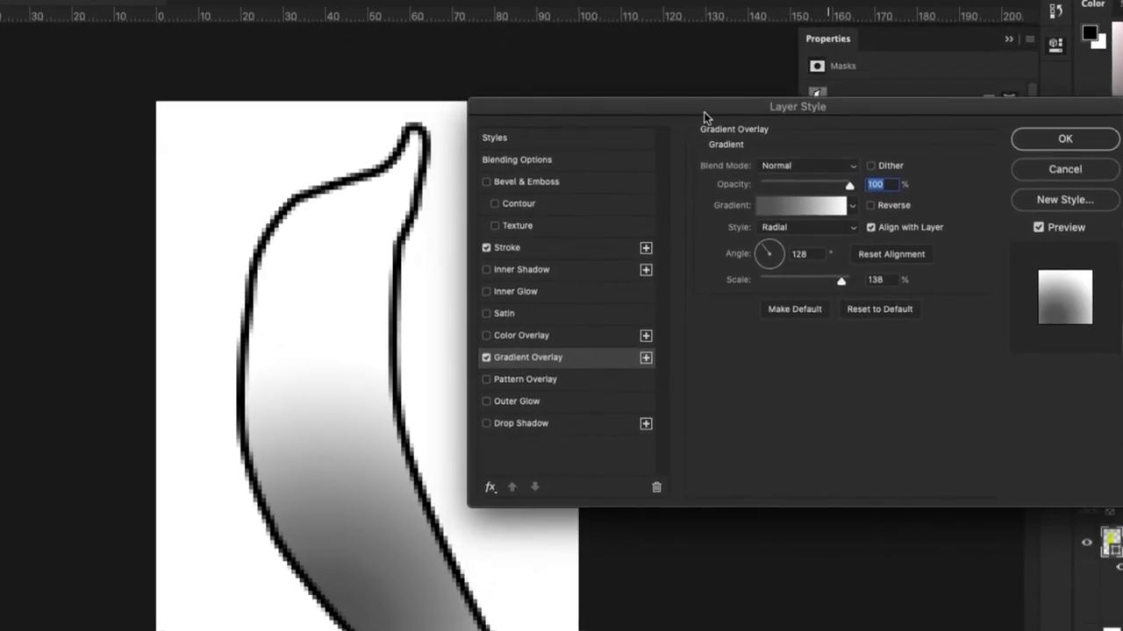
left_click(793, 205)
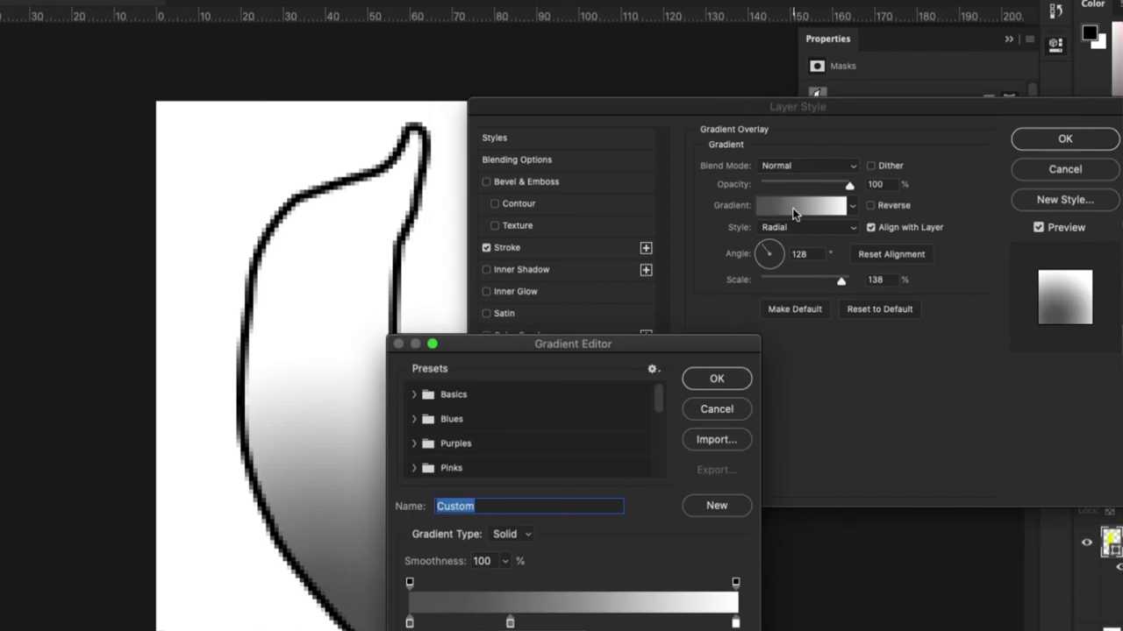
left_click_drag(604, 347, 752, 126)
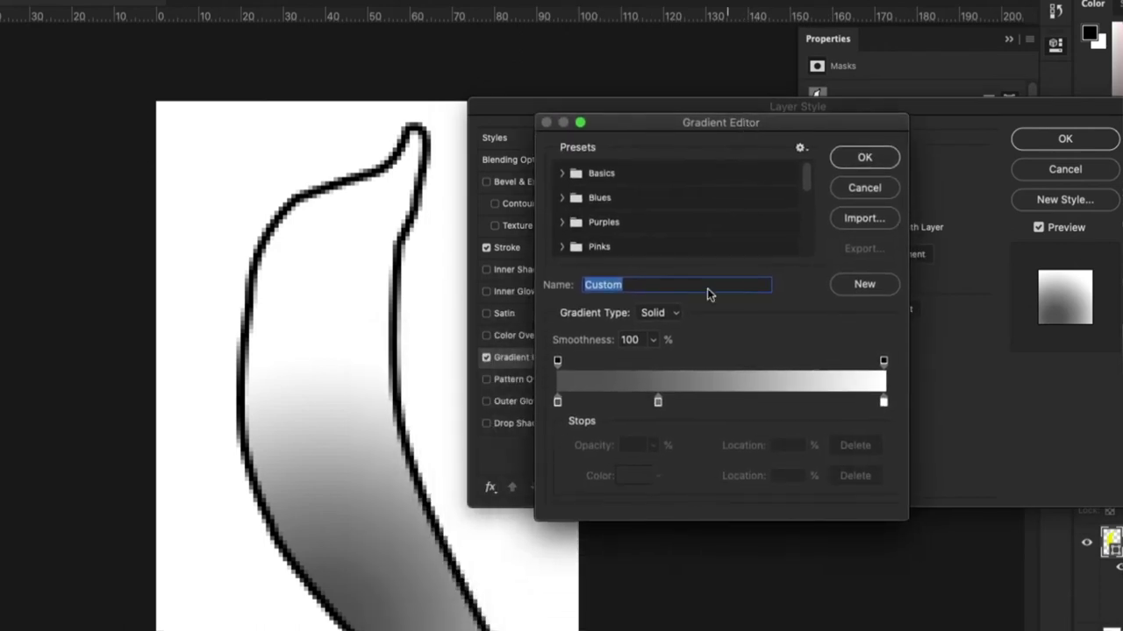
left_click(557, 402)
double_click(557, 403)
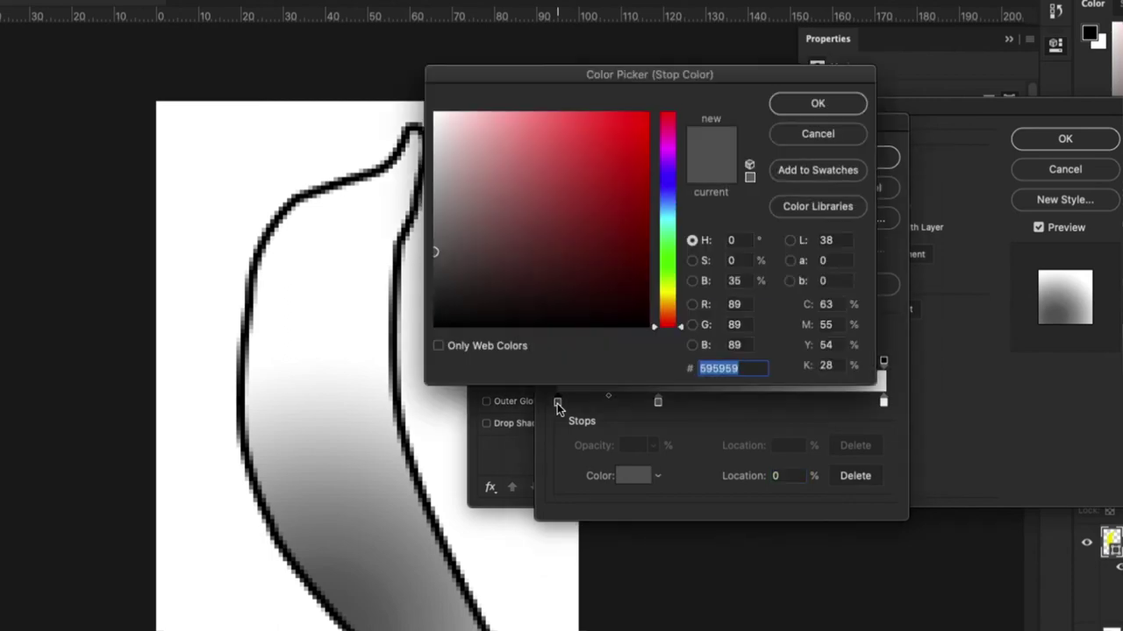
left_click(674, 293)
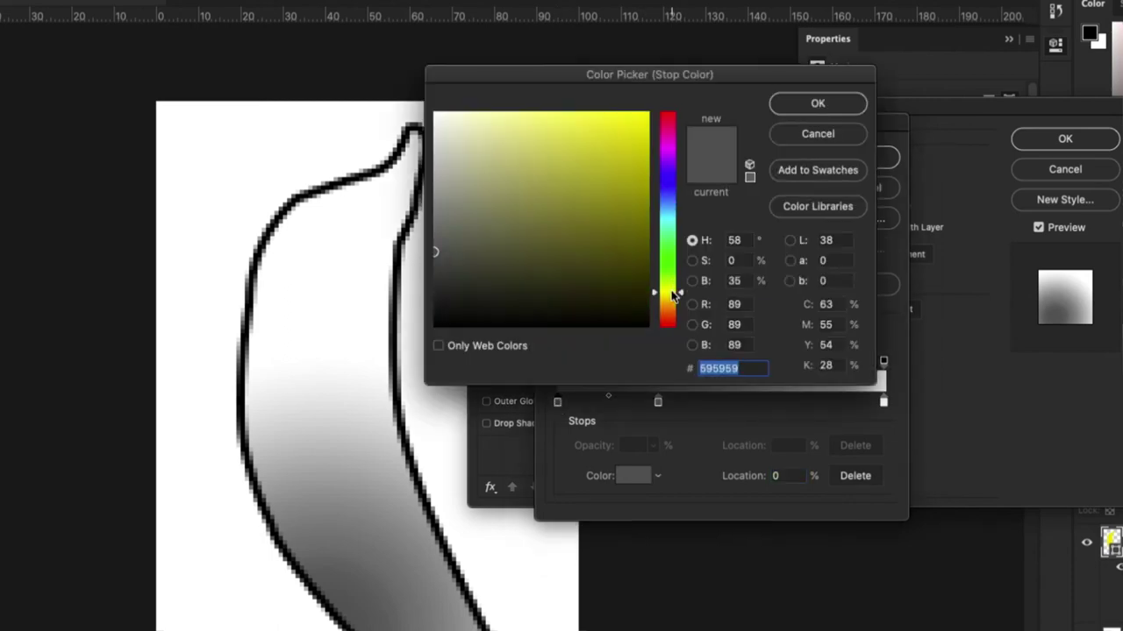
left_click_drag(649, 112, 662, 129)
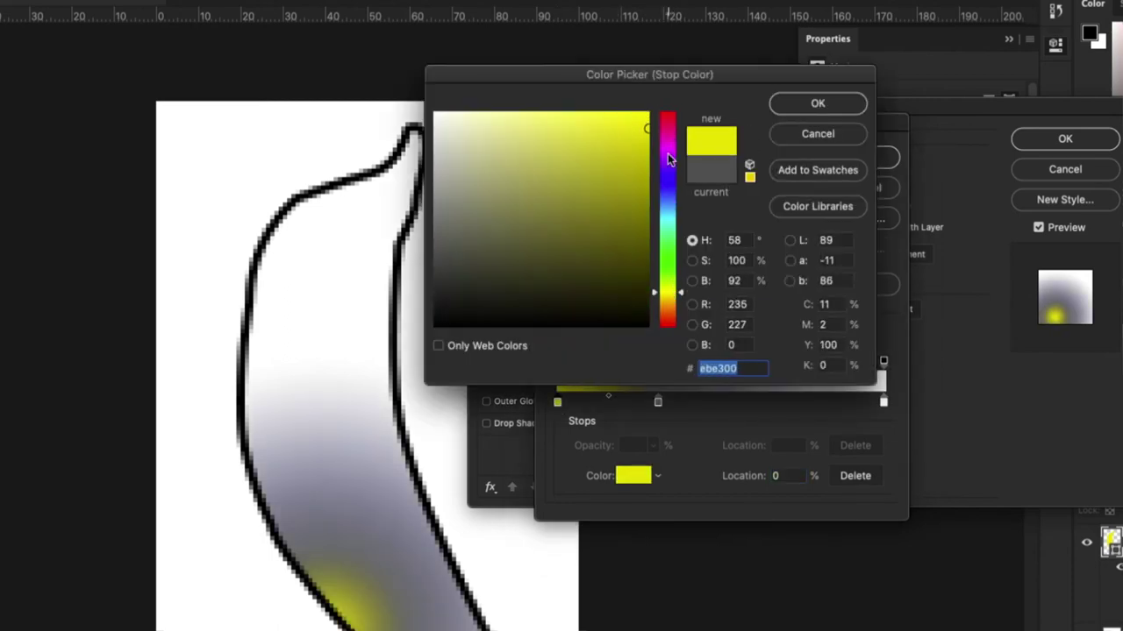
left_click(670, 294)
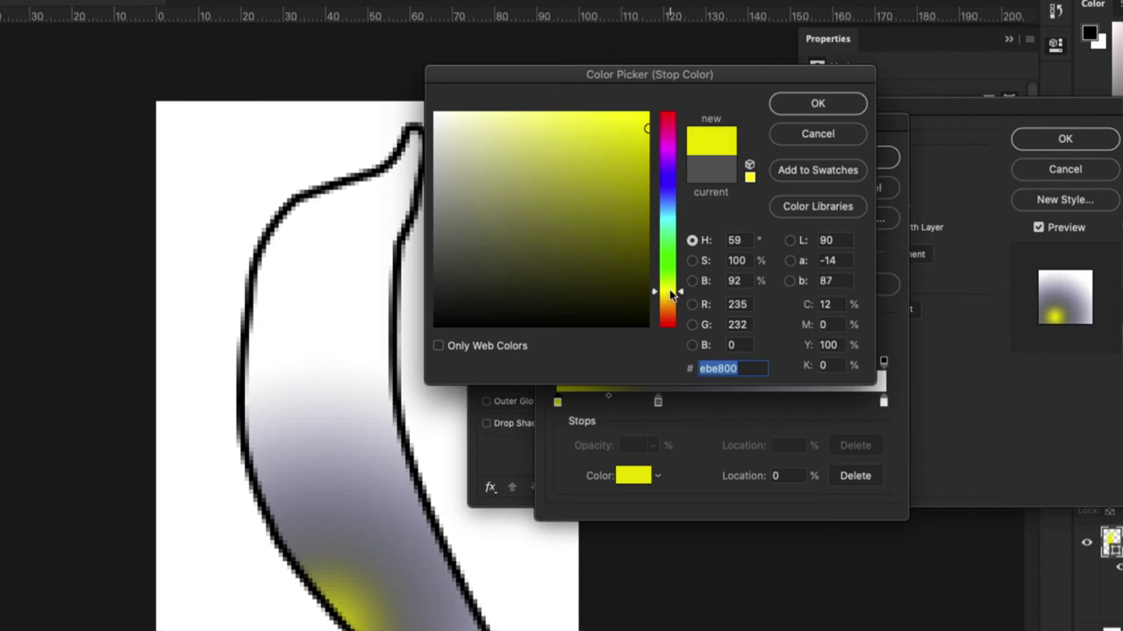
left_click(797, 106)
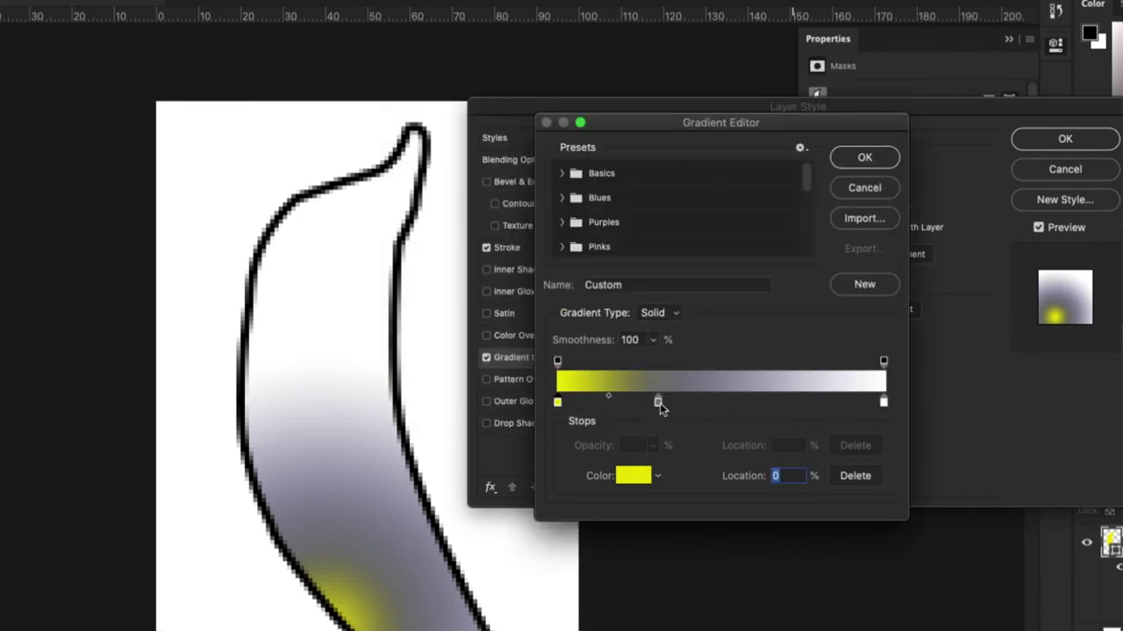
- Set the gradient's middle colour stop at 31% to dark yellow #b59e00
double_click(658, 403)
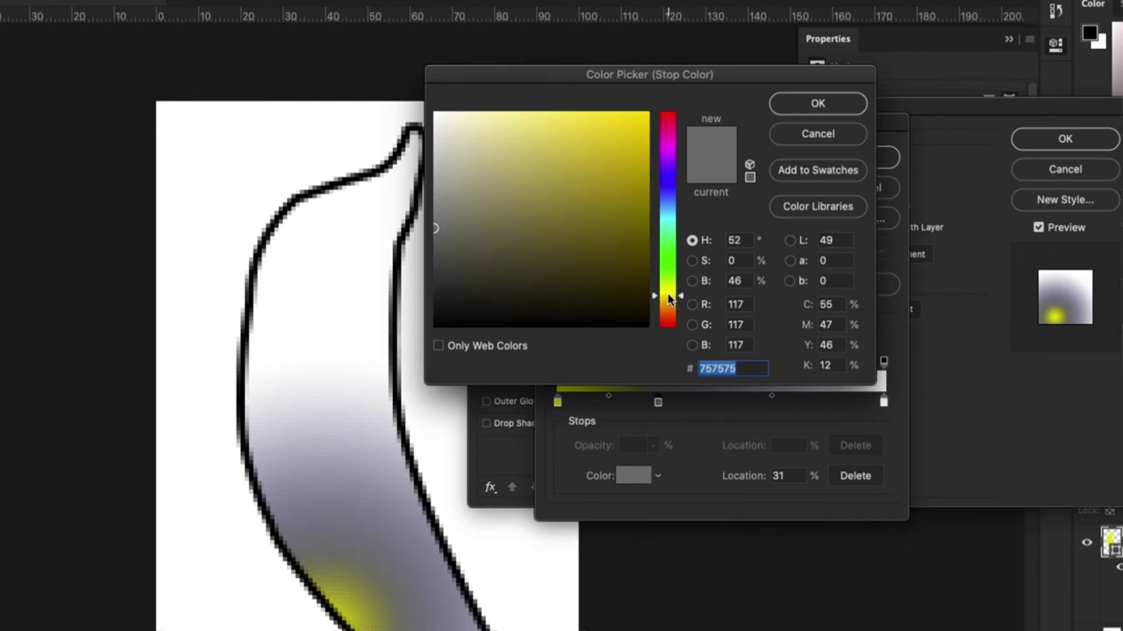
left_click_drag(622, 206, 651, 176)
left_click(811, 103)
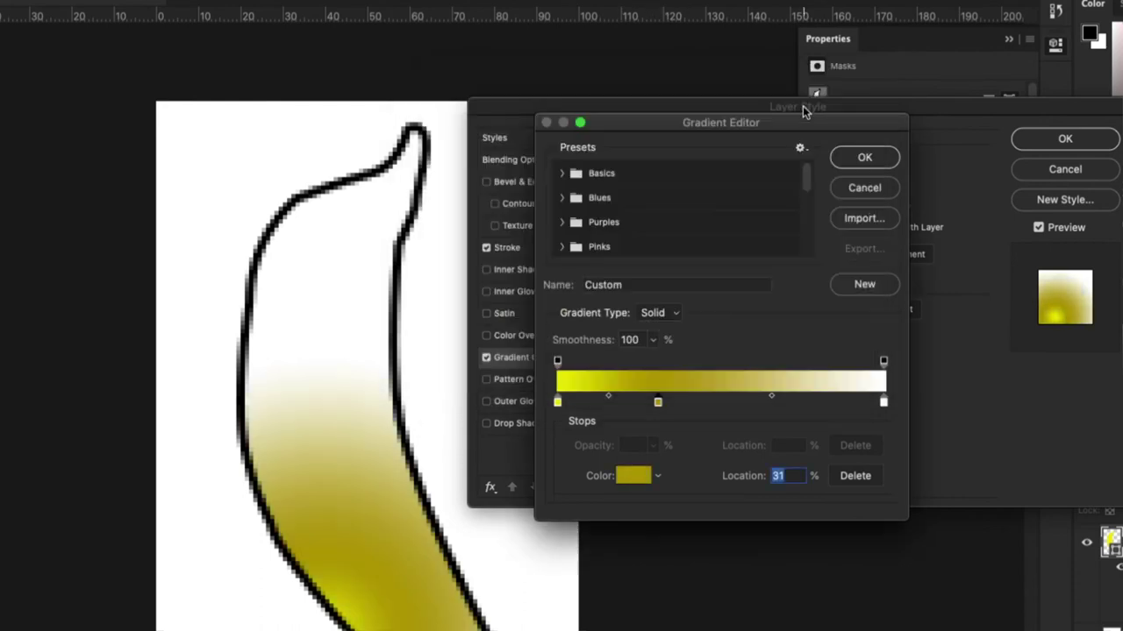
- Set the gradient's end colour stop at 100% to yellow #e8e500 and accept the edited gradient
double_click(883, 402)
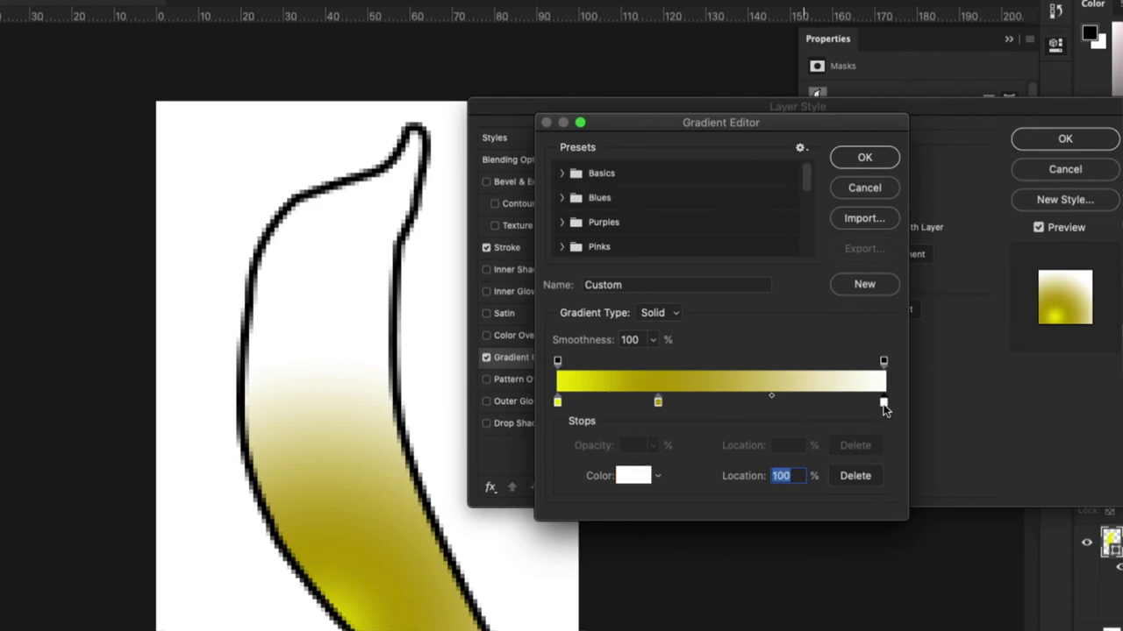
left_click(671, 292)
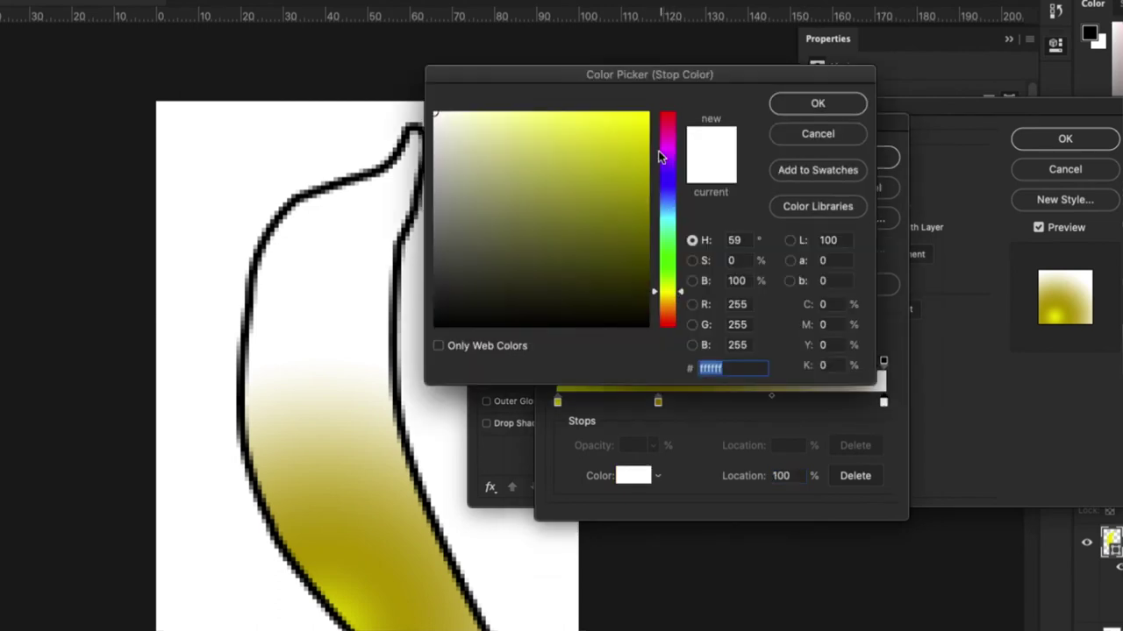
left_click(632, 163)
left_click_drag(632, 163, 647, 129)
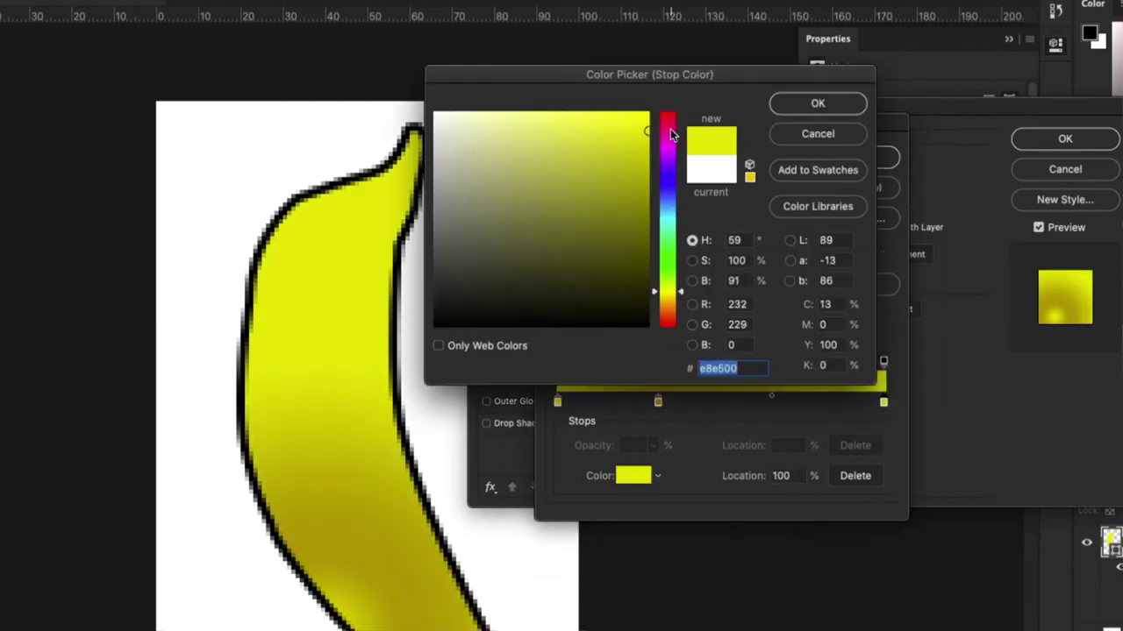
left_click(815, 105)
left_click(857, 158)
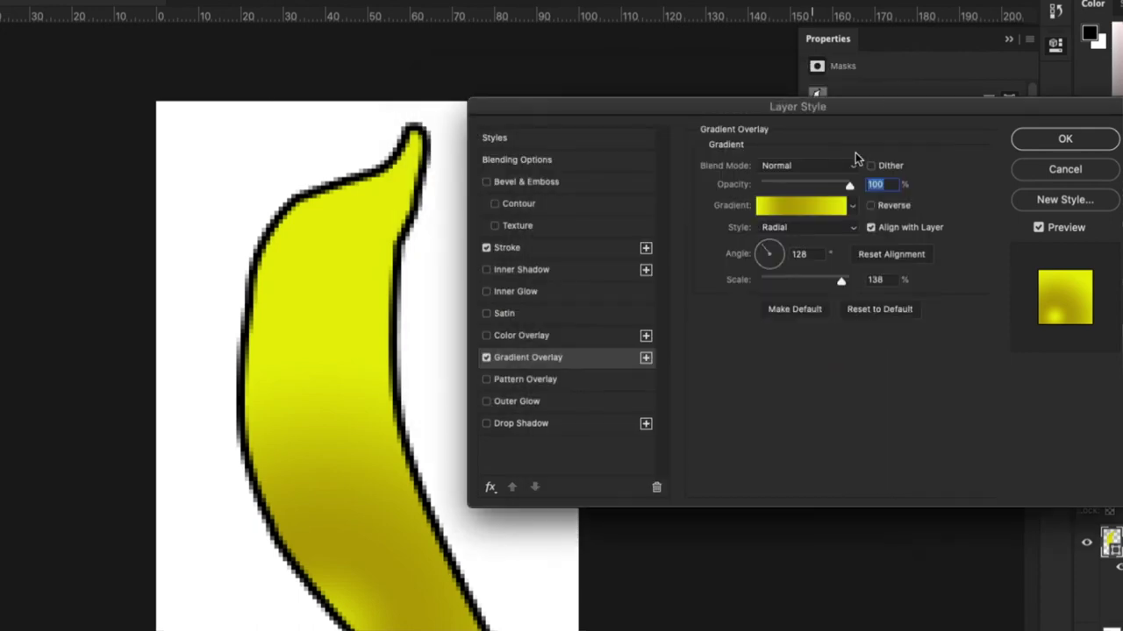
- Try the Linear, Radial, Angle, Reflected and Diamond styles on the banana's gradient overlay
key("ctrl+minus")
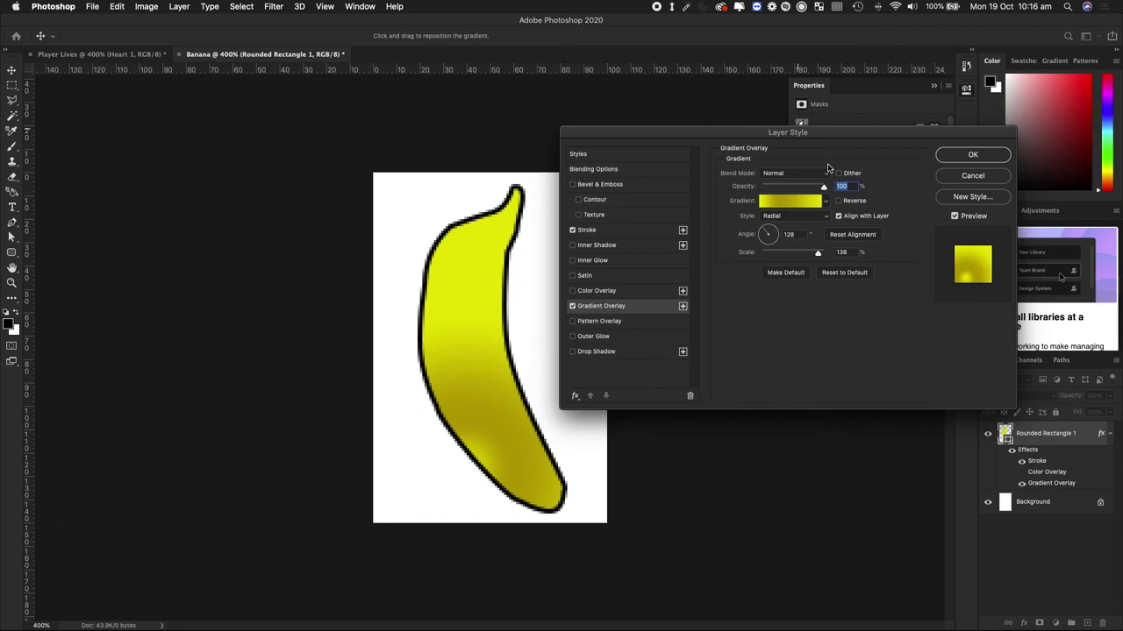
key("ctrl+plus")
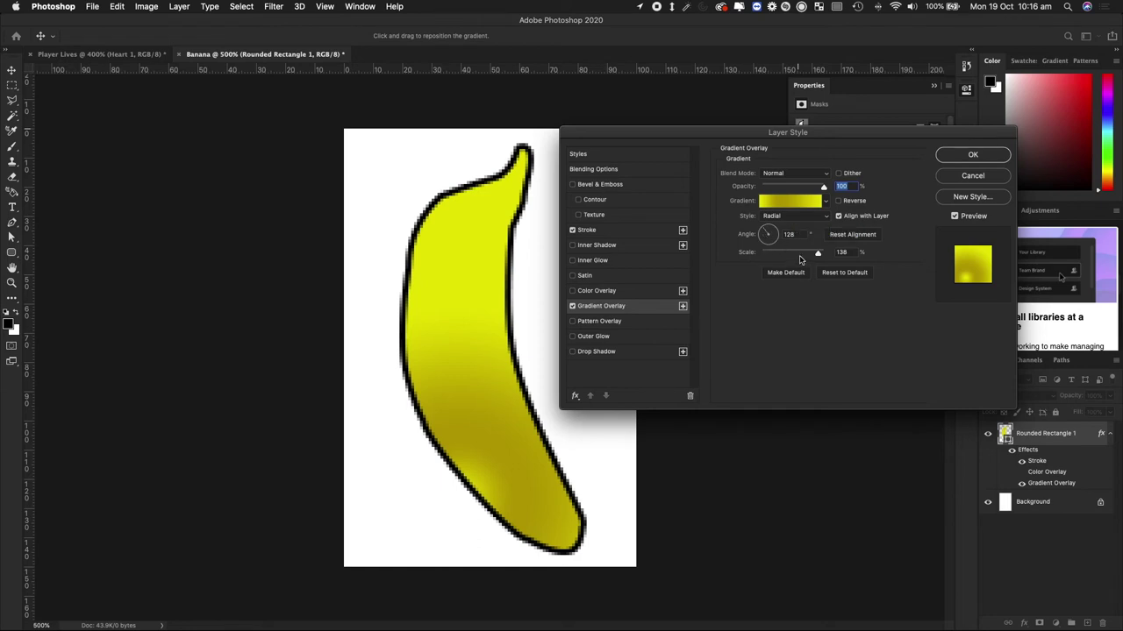
left_click(812, 217)
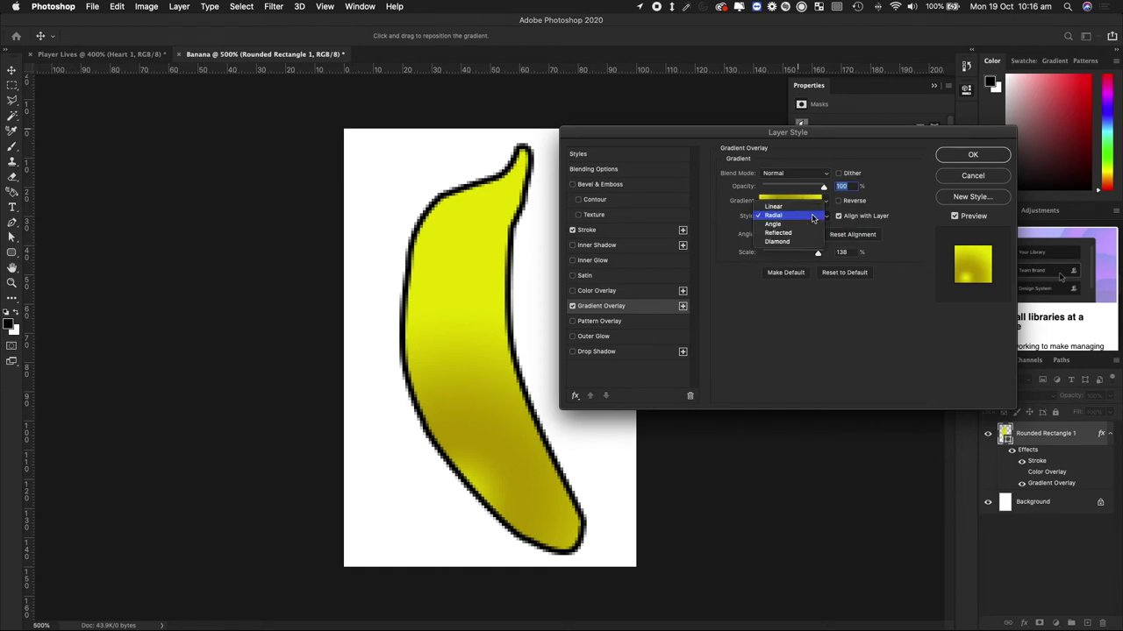
left_click(774, 206)
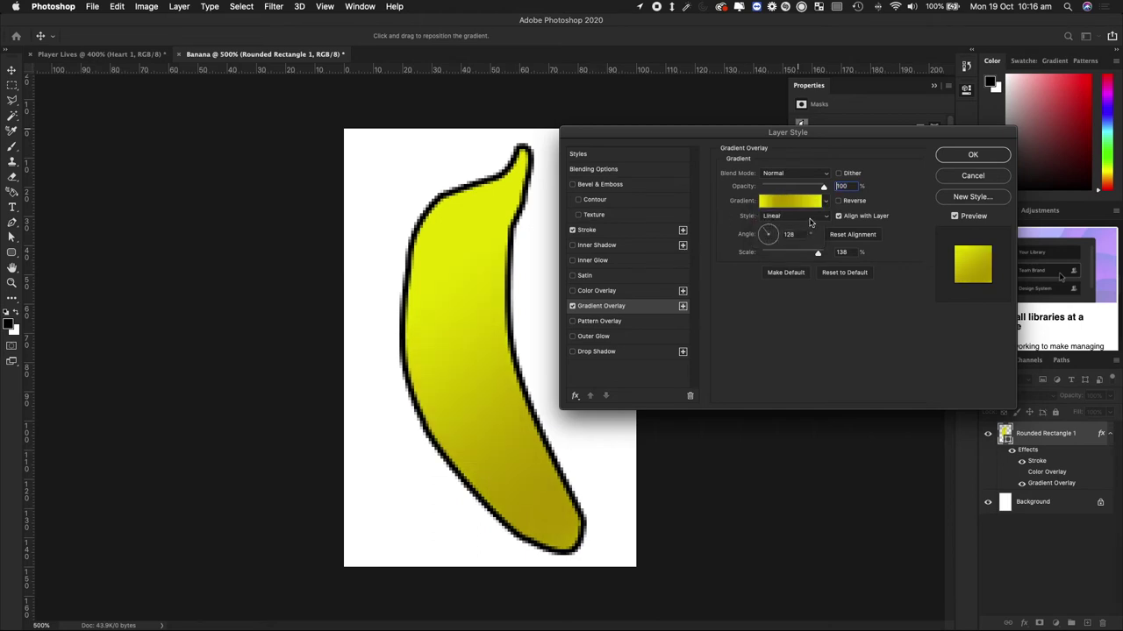
left_click(809, 219)
left_click(799, 225)
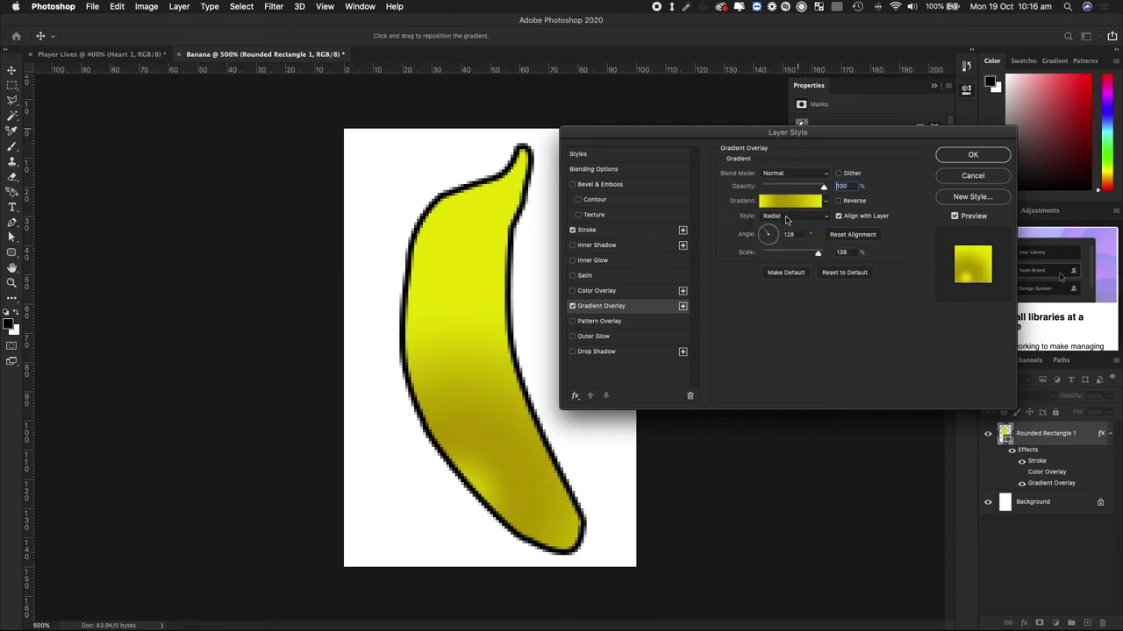
left_click(794, 220)
left_click(792, 226)
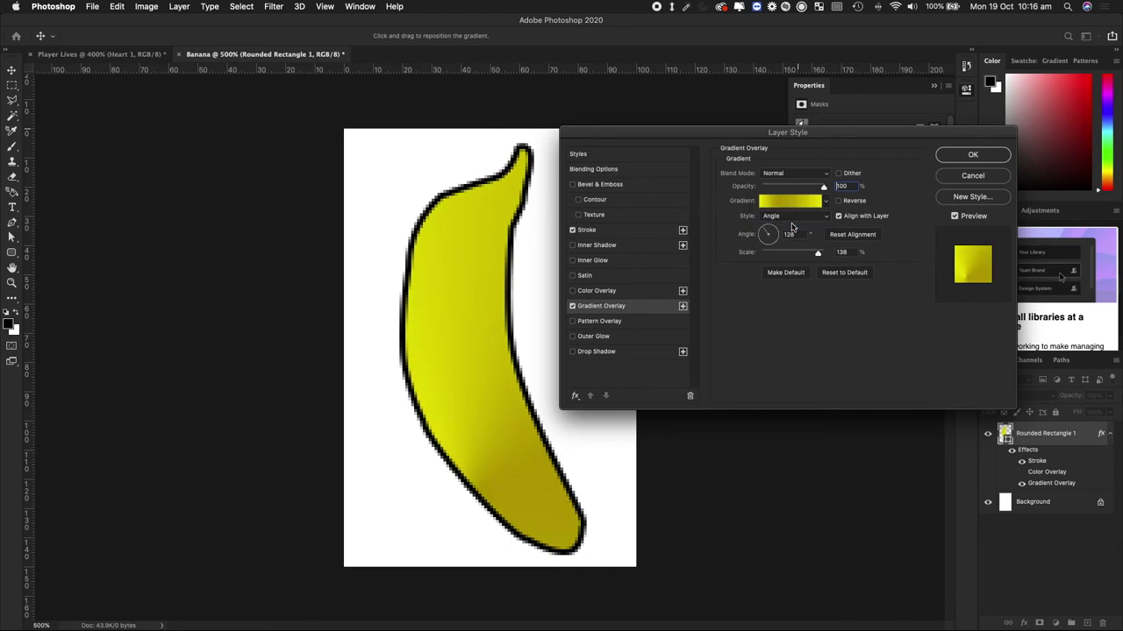
left_click(793, 219)
left_click(796, 225)
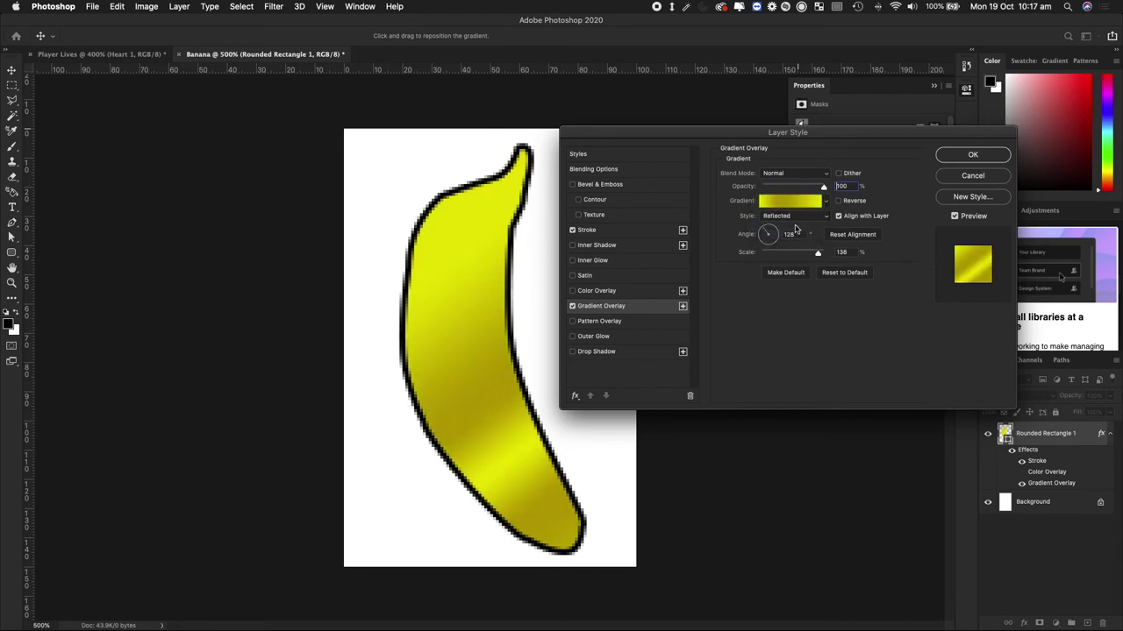
left_click(802, 220)
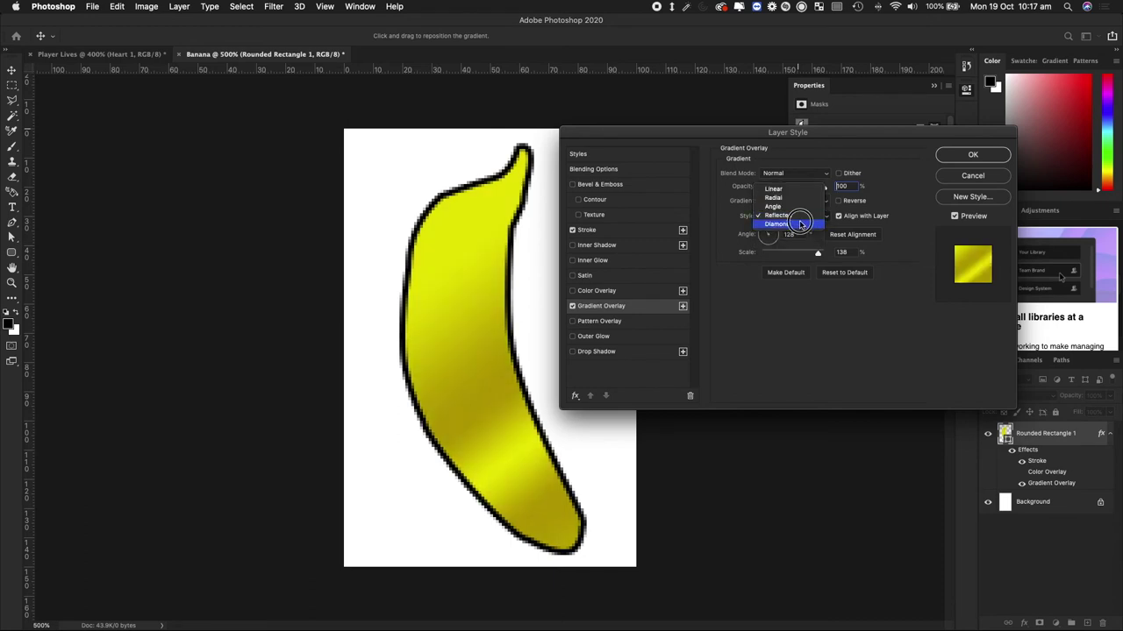
left_click(799, 226)
- Set the gradient overlay to the Reflected style with an angle of 25° and a scale of 122%
left_click(799, 221)
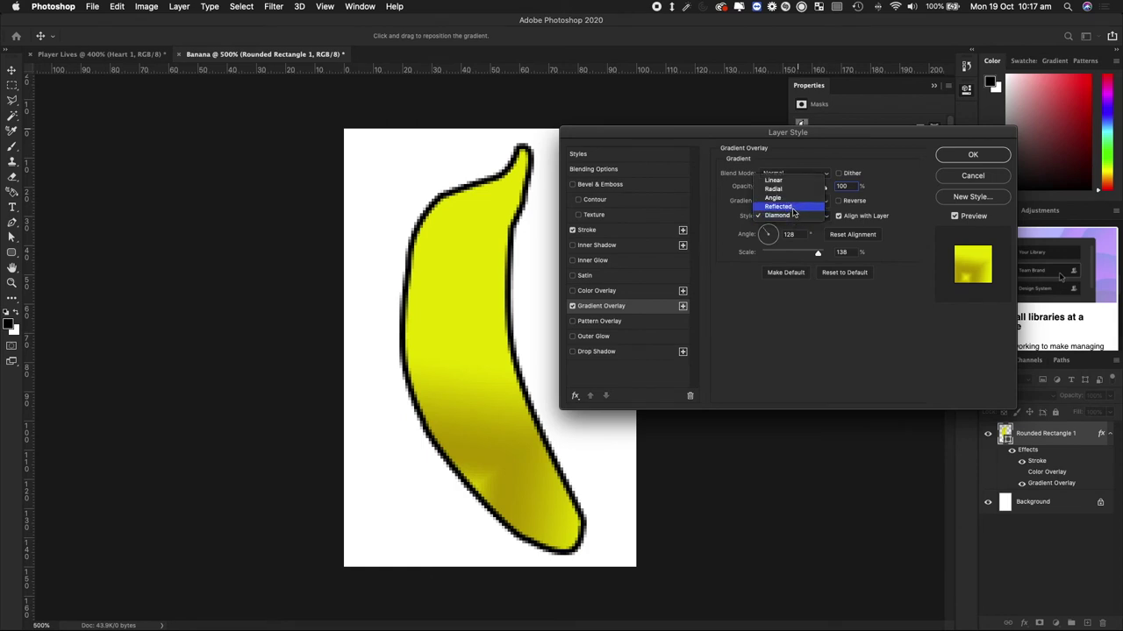
left_click(792, 207)
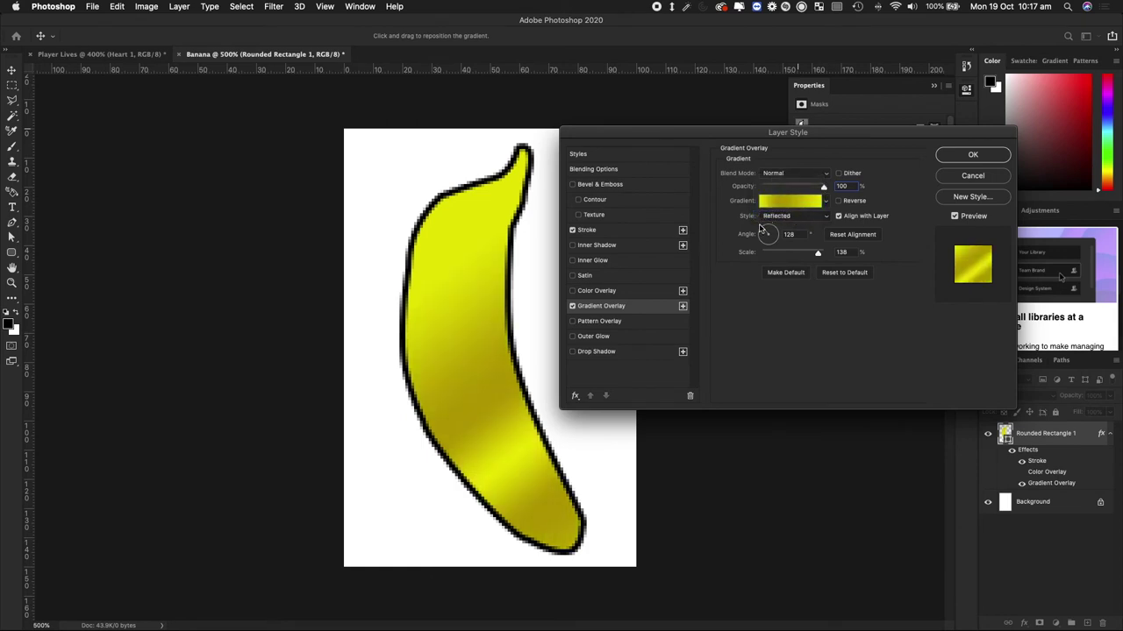
left_click(762, 233)
mouse_move(762, 233)
left_mouse_down()
mouse_move(762, 248)
mouse_move(778, 235)
left_mouse_up()
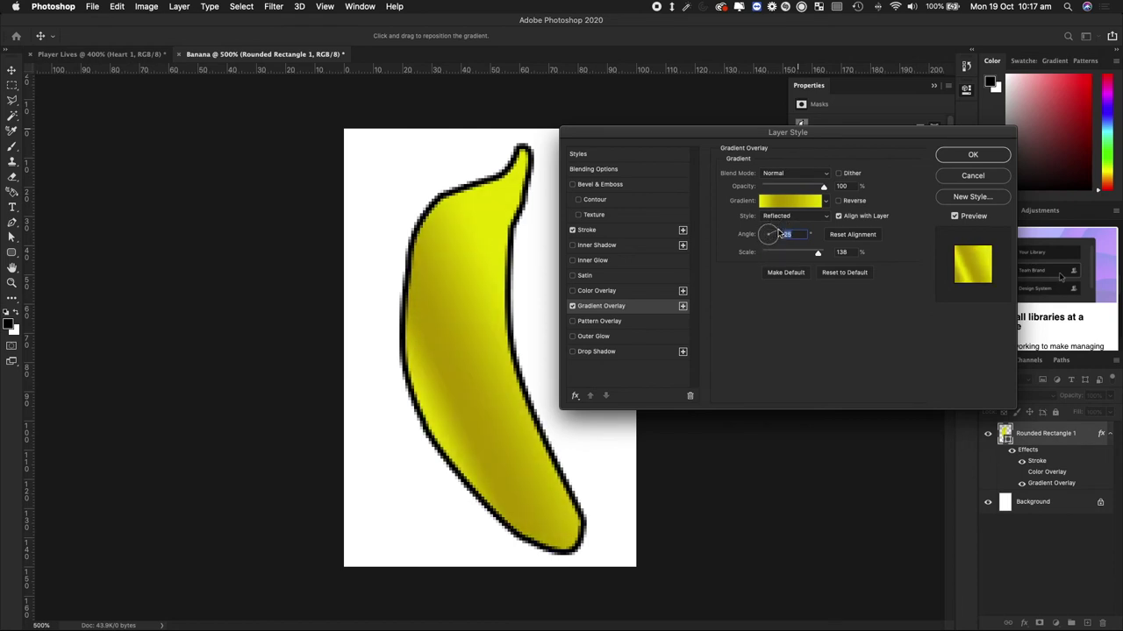
mouse_move(817, 258)
left_mouse_down()
mouse_move(783, 256)
mouse_move(837, 254)
mouse_move(777, 252)
mouse_move(810, 253)
left_mouse_up()
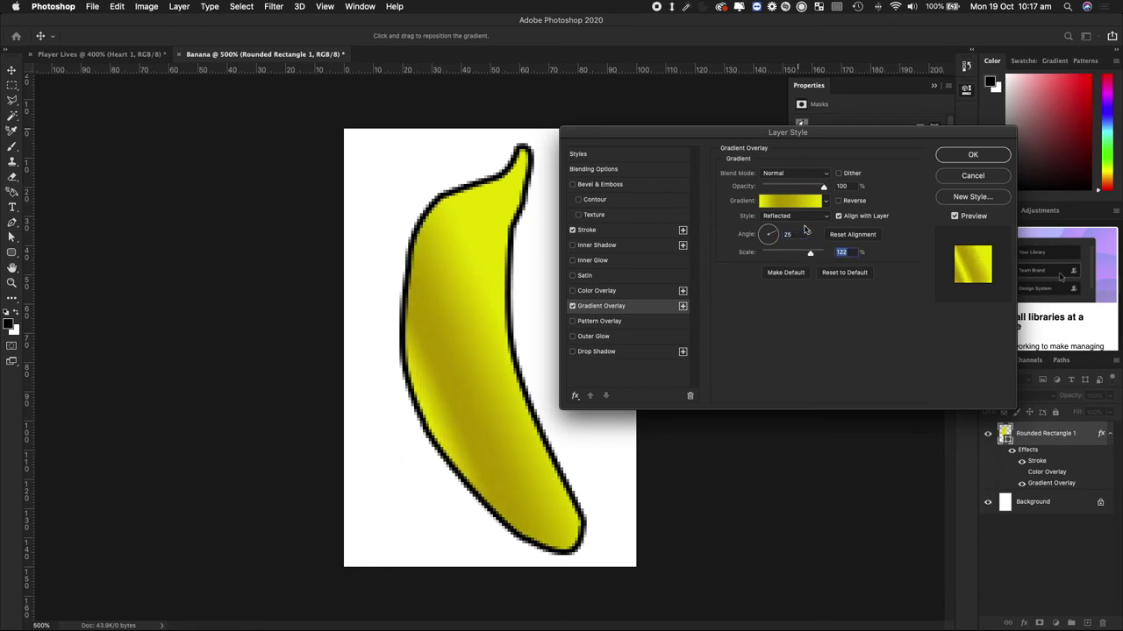
- Change the gradient overlay to the Linear style with an angle of 25° and a scale of 137%
left_click(794, 216)
left_click(784, 203)
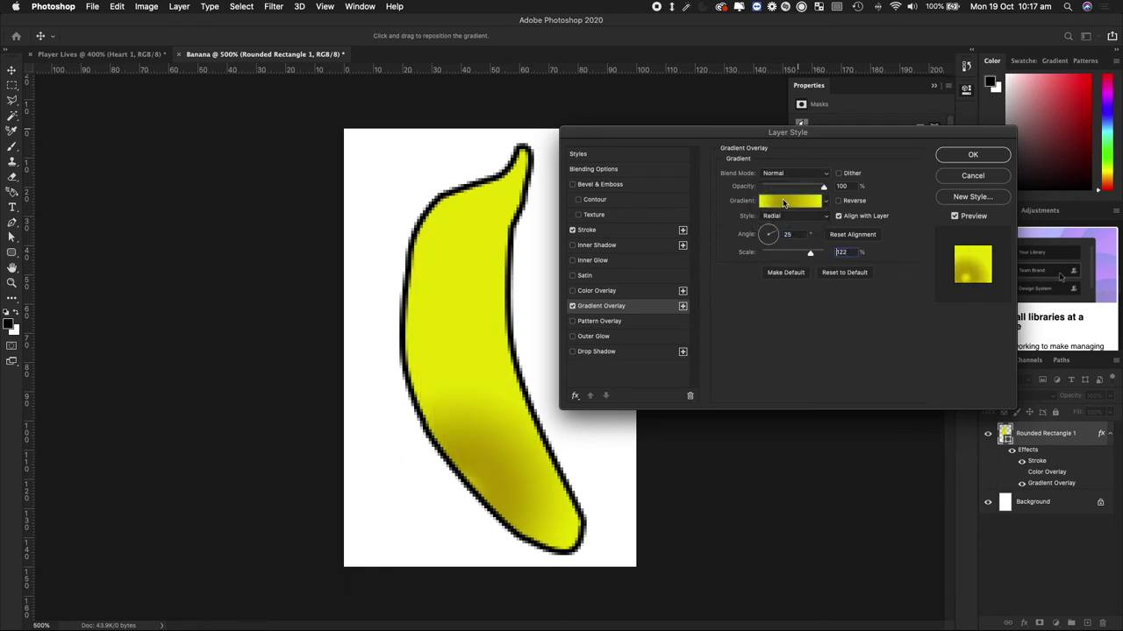
left_click(790, 221)
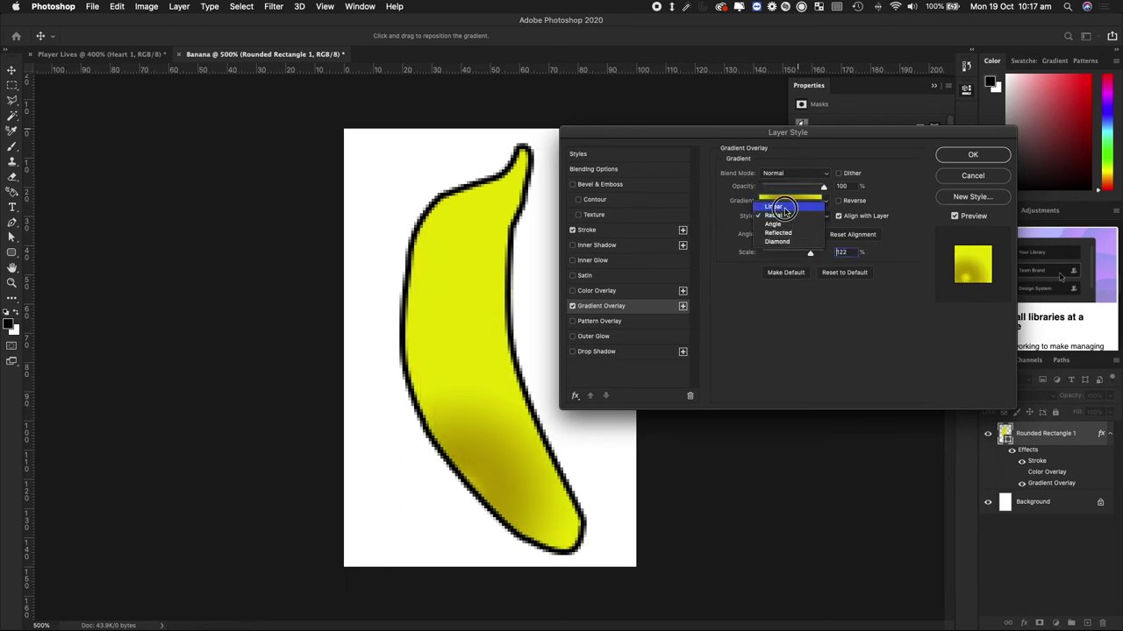
left_click(786, 211)
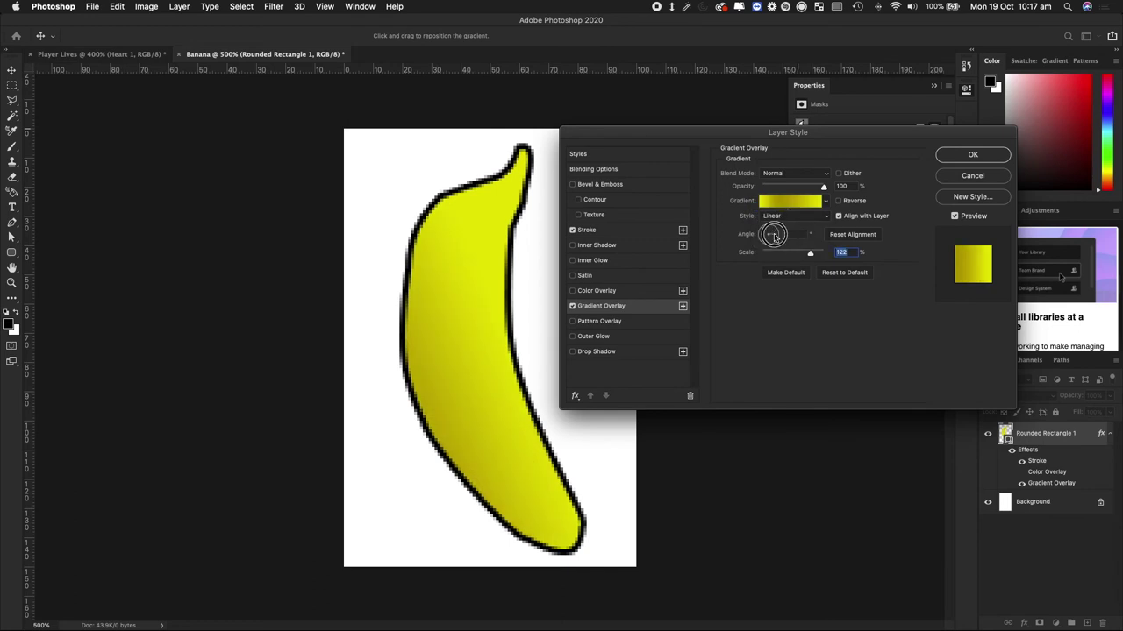
left_click(772, 231)
left_click_drag(772, 230, 818, 253)
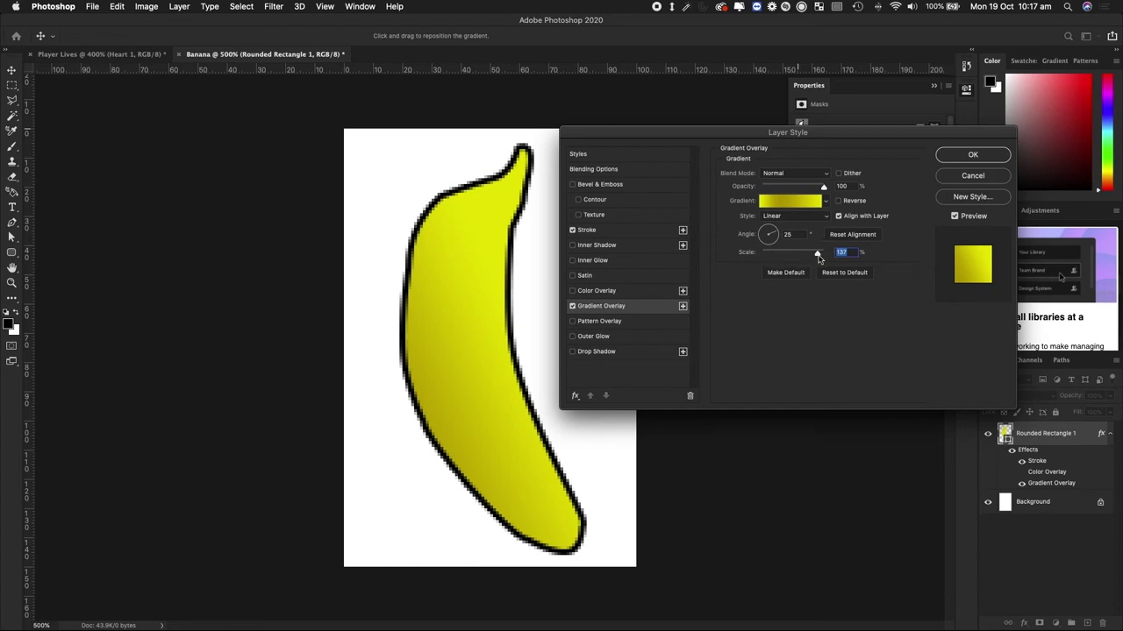
left_click(817, 255)
- Reopen the overlay's gradient and darken its middle colour stop to #948100
left_click(801, 205)
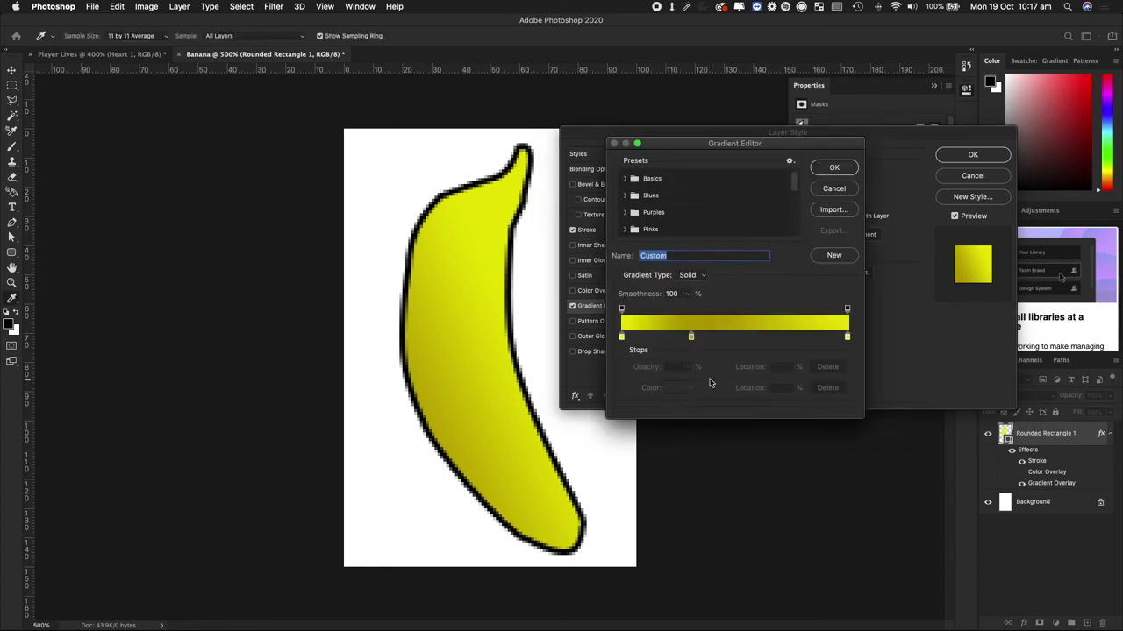
double_click(692, 338)
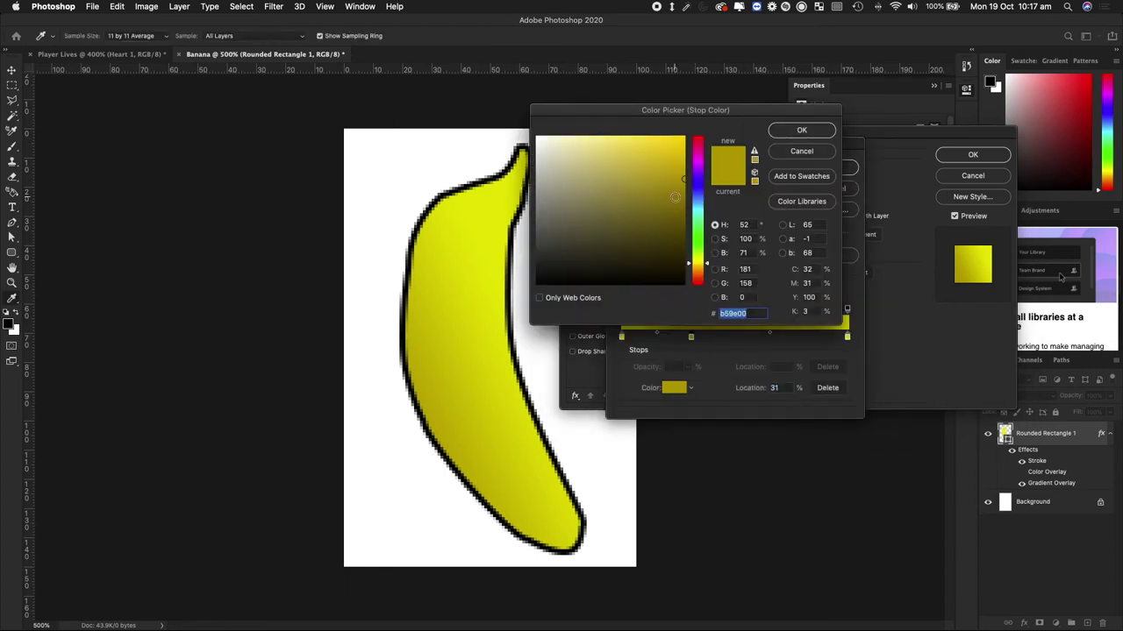
left_click_drag(683, 184, 688, 201)
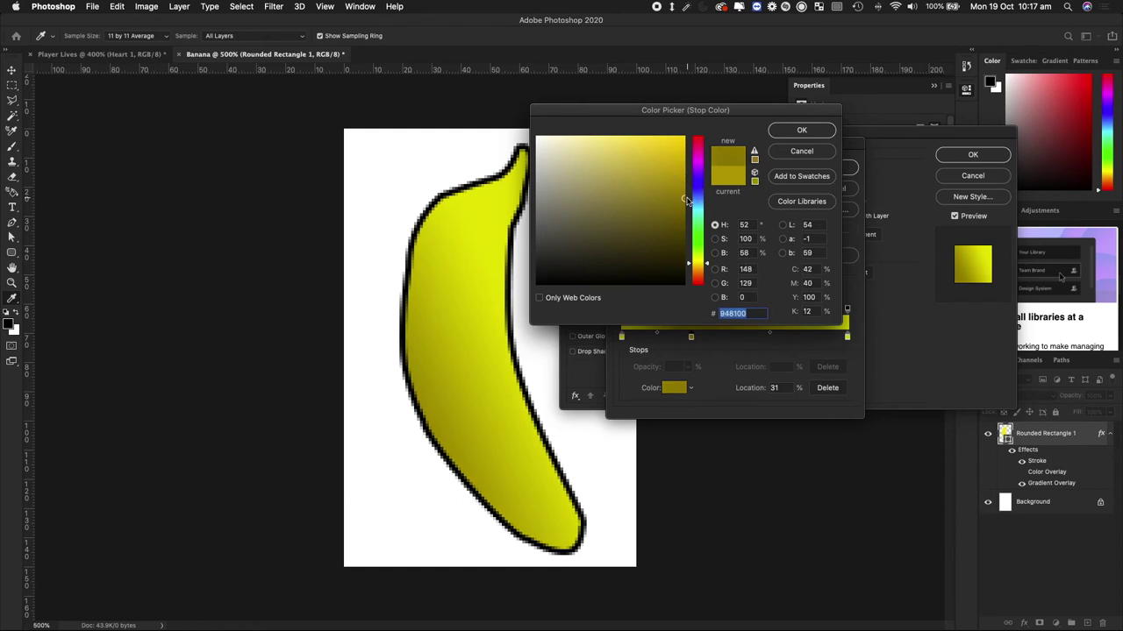
left_click(792, 137)
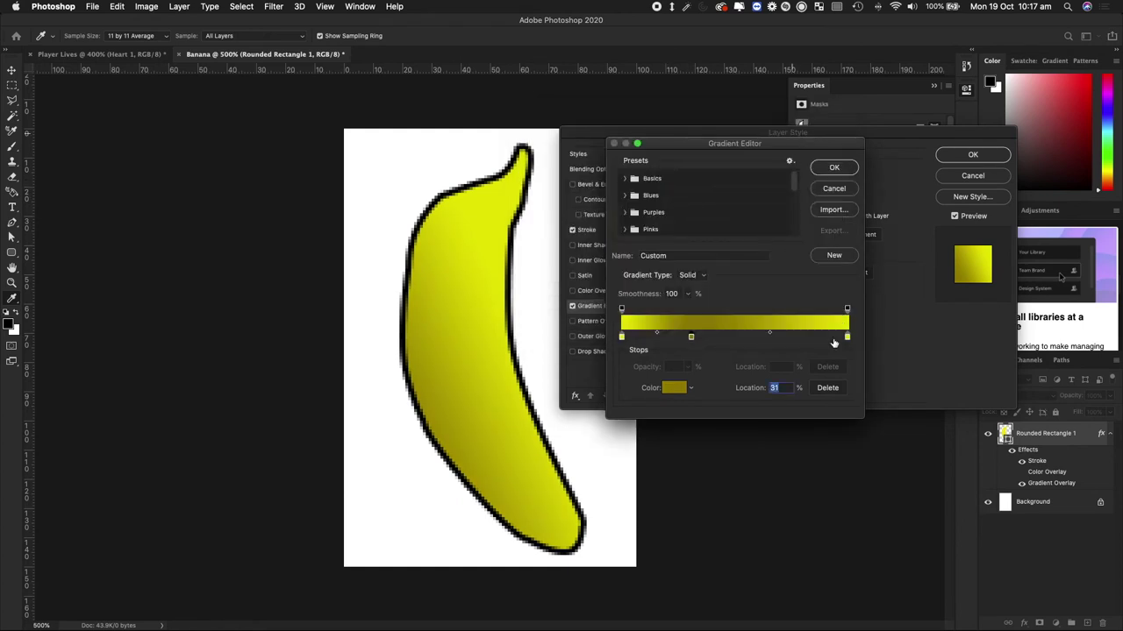
- Brighten the gradient overlay's end colour stop to a purer yellow and apply the layer style to the banana
double_click(847, 338)
left_click(683, 139)
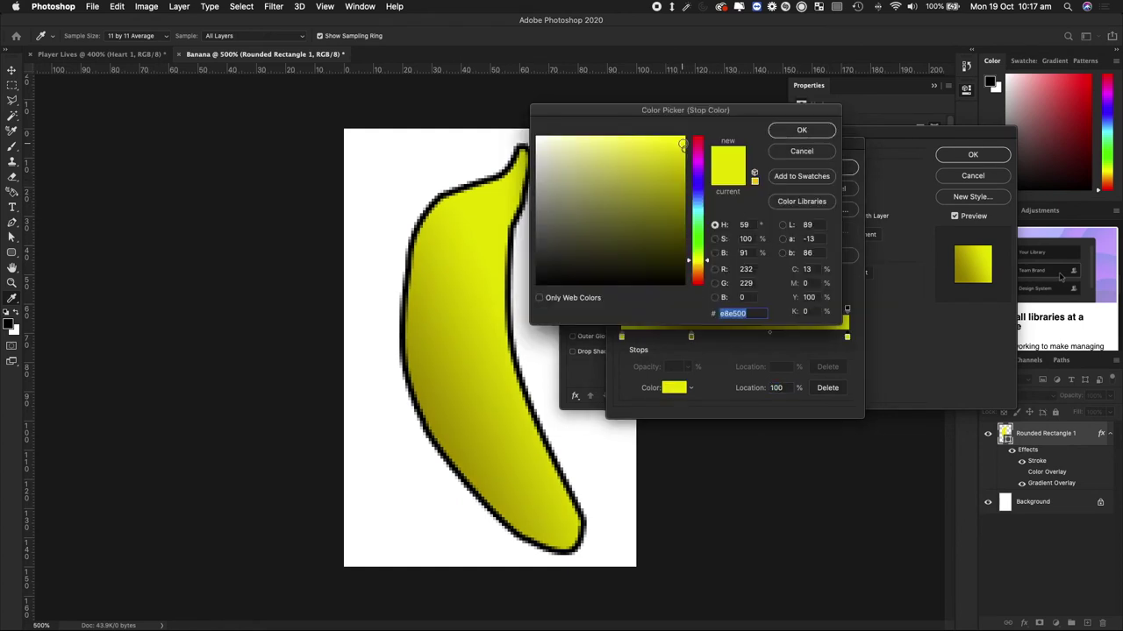
left_click(799, 130)
left_click(831, 166)
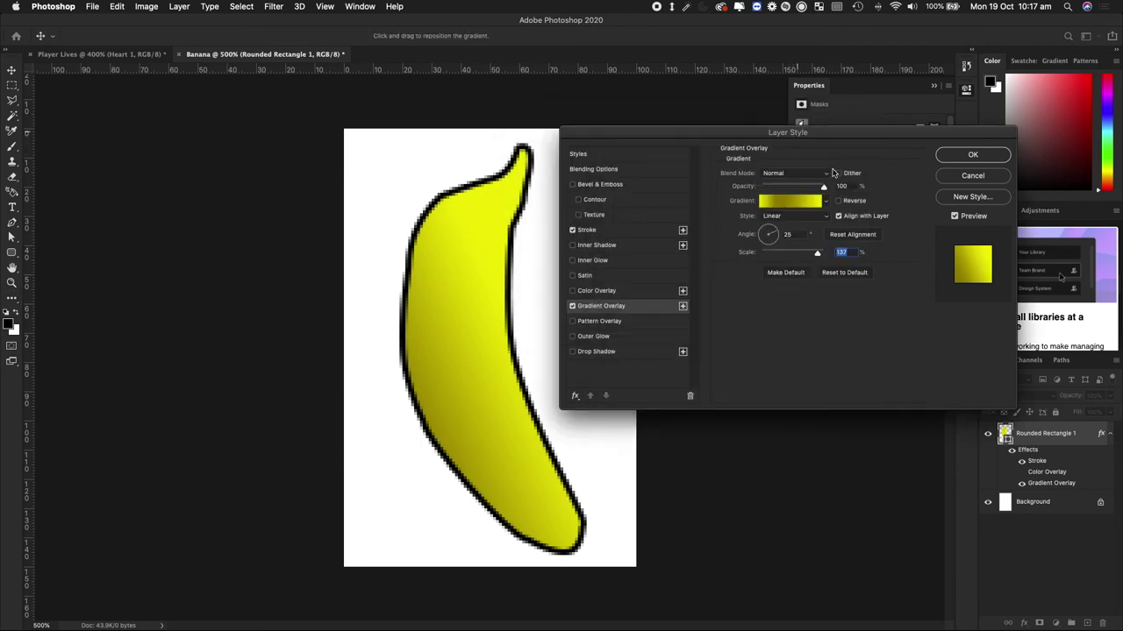
left_click(958, 160)
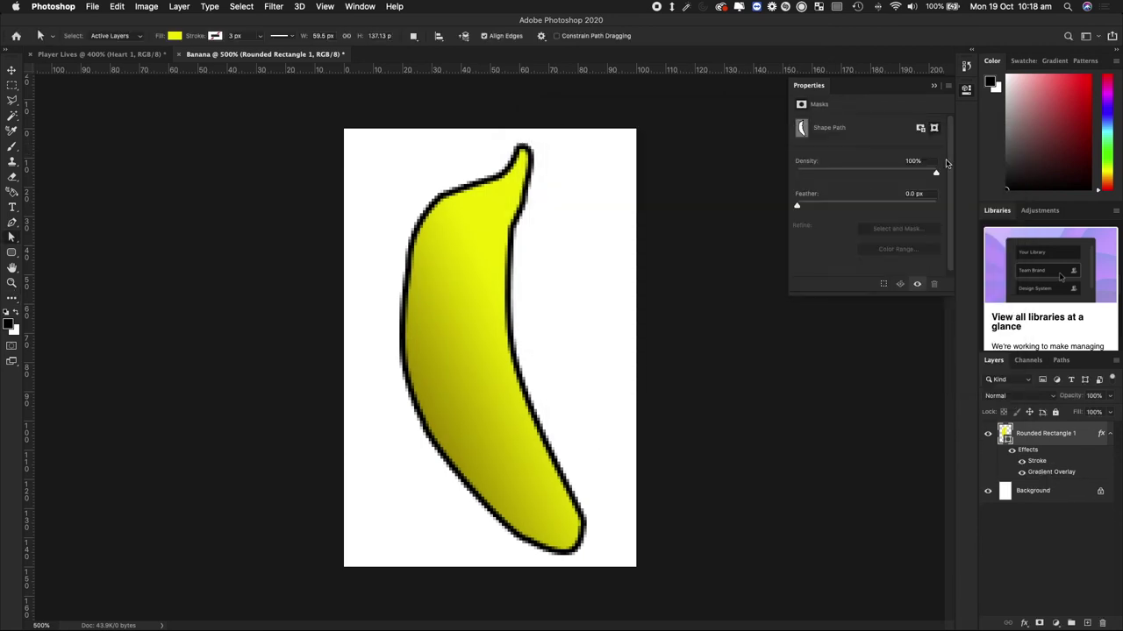
- Hide the white Background layer so the banana sits on transparency
left_click(989, 491)
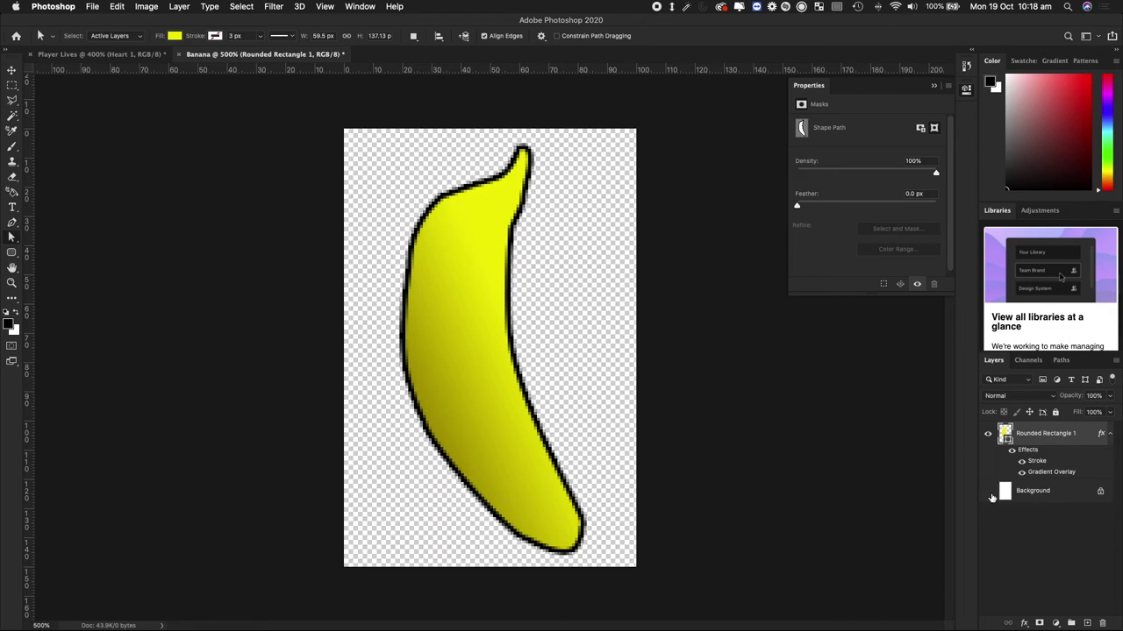
key("super+minus")
key("super+minus")
key("super+minus")
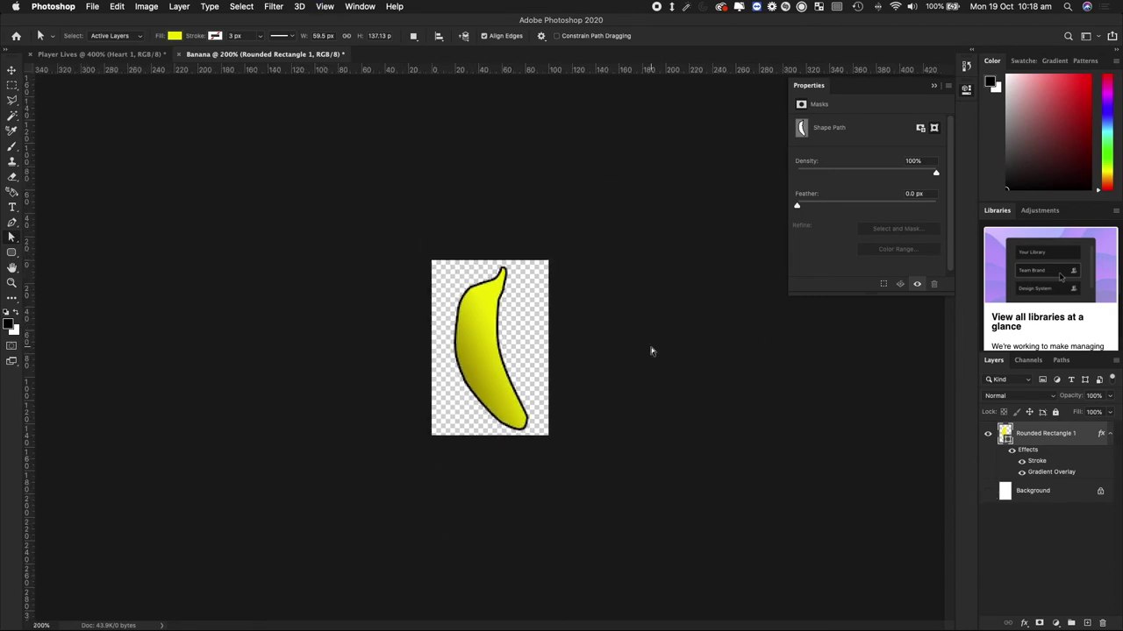
- Save a copy of the image as Banana.png in the Platformer Game folder, using large file size and interlacing
left_click(92, 7)
left_click(128, 139)
left_click(505, 422)
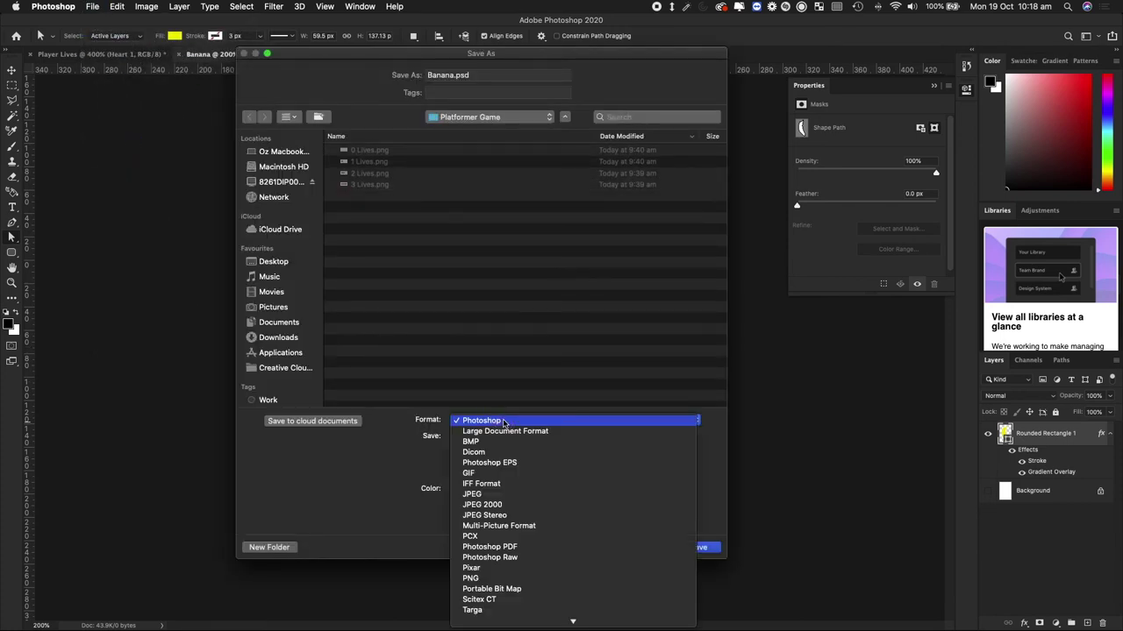
left_click(504, 578)
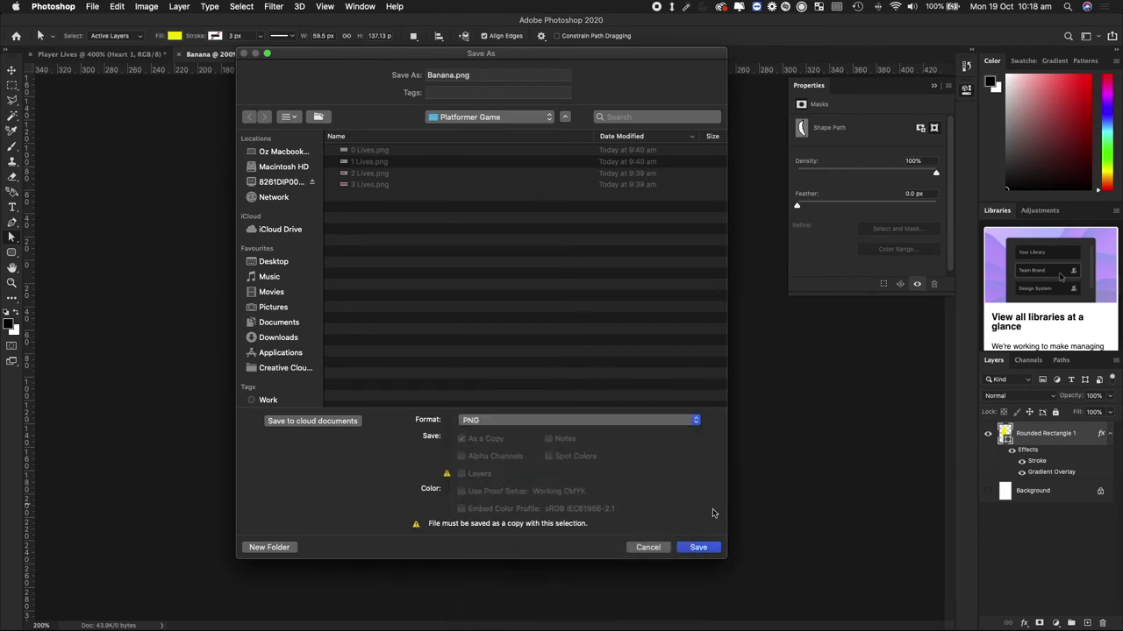
left_click(698, 547)
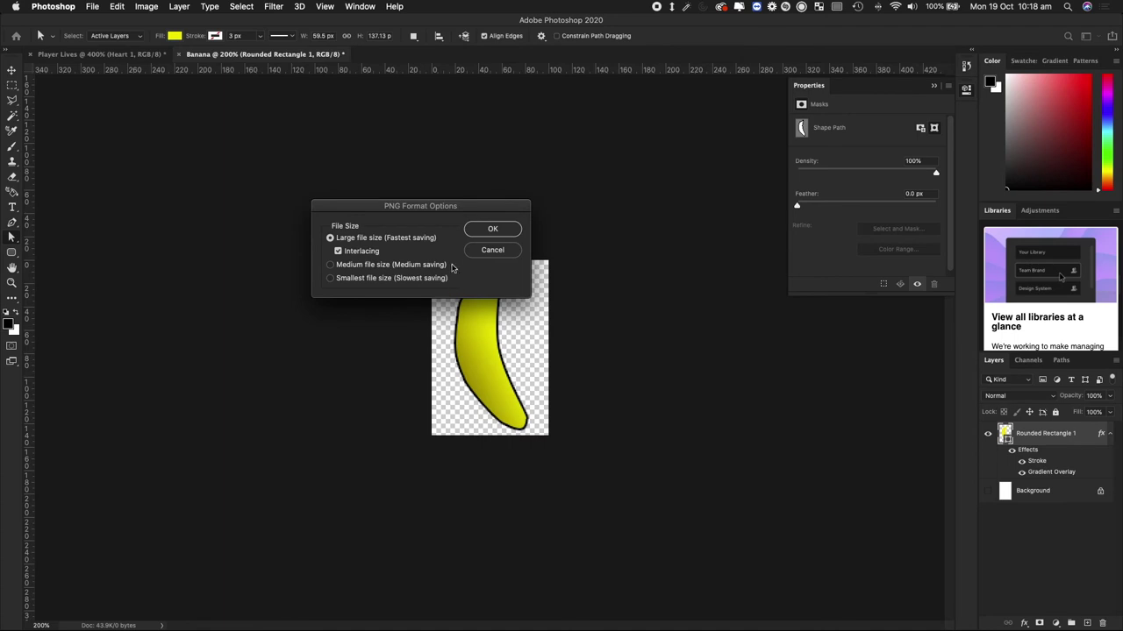
left_click(491, 230)
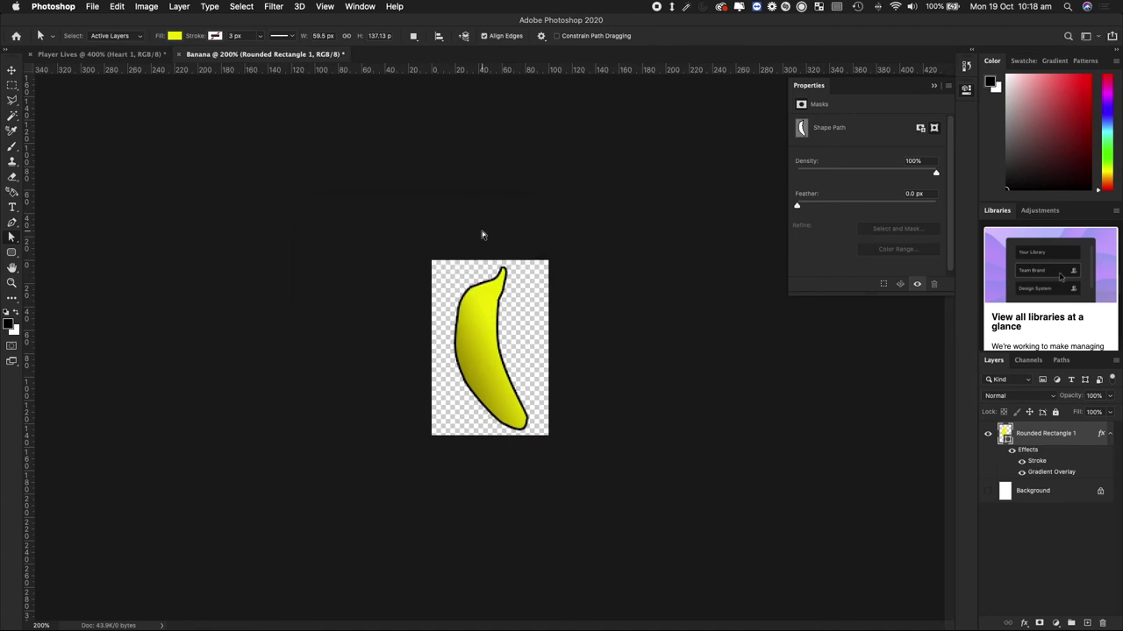
- Switch to Finder and select Banana.png in the Platformer Game folder to check the export
key("ctrl+super+f")
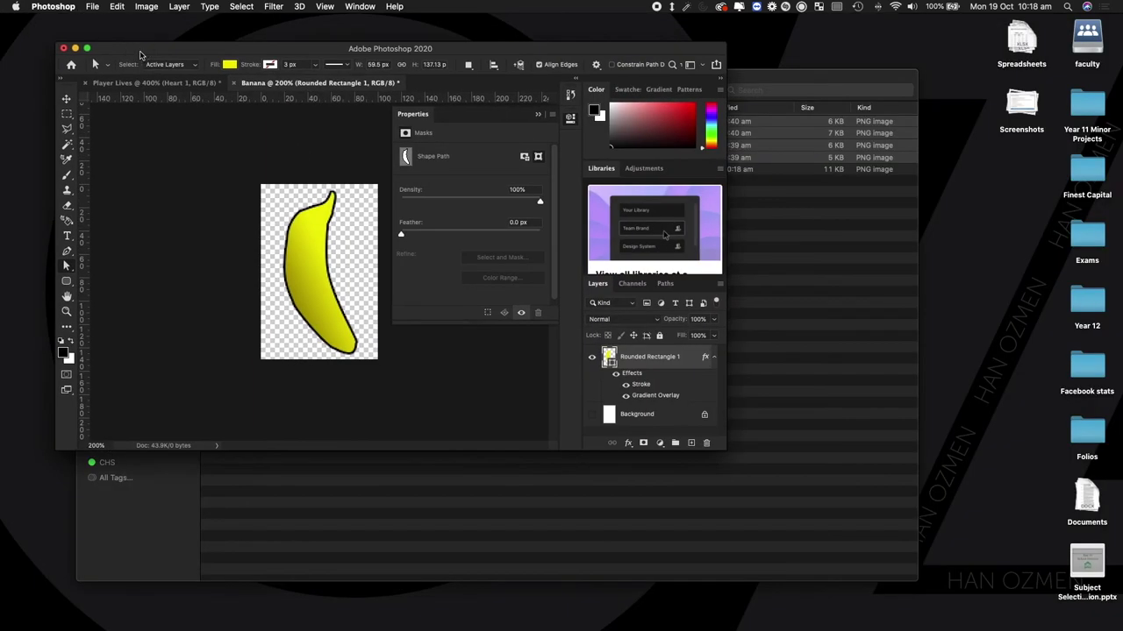
left_click(776, 298)
left_click(445, 229)
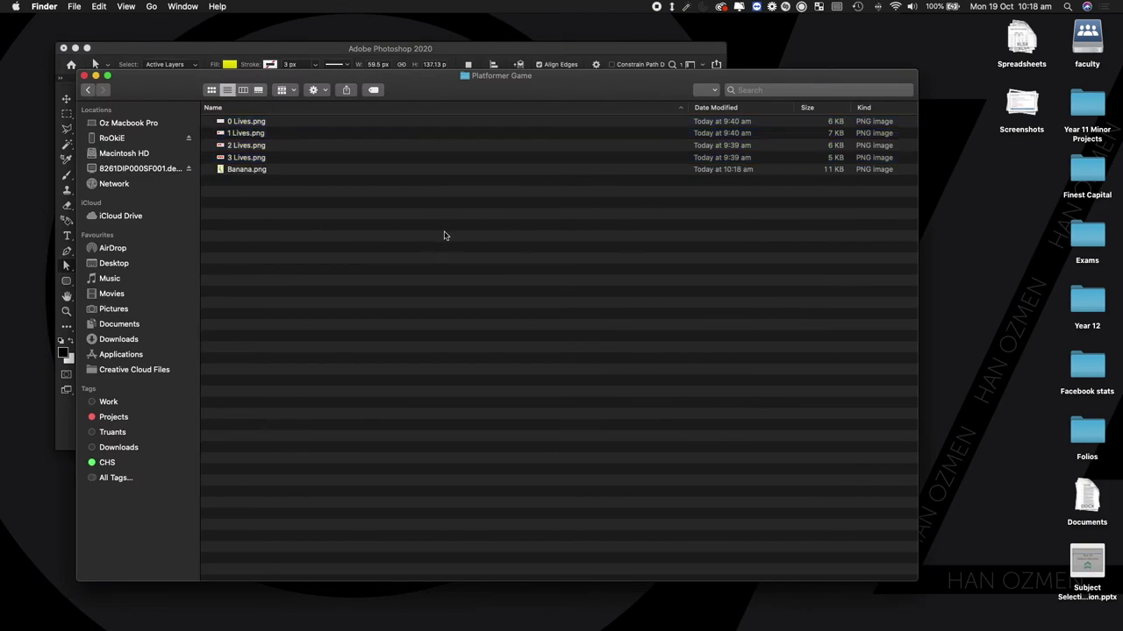
left_click(253, 171)
- Switch to the Construct 3 project in Chrome and insert a new Sprite object in Layout 1, above the lowest platform
key("super+Tab")
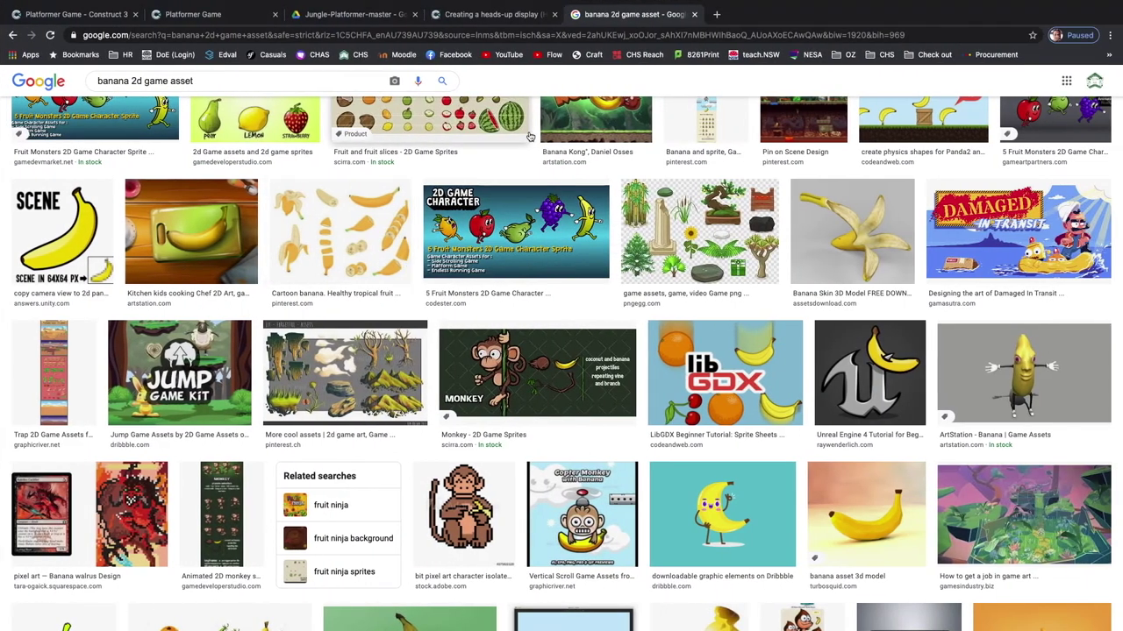
left_click(88, 15)
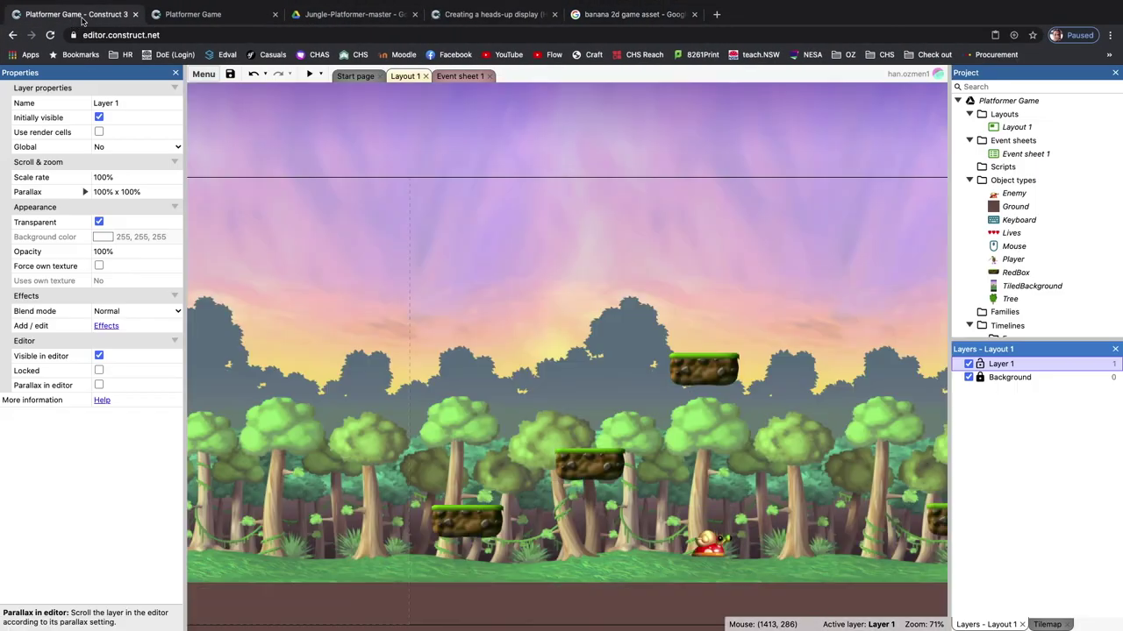
right_click(372, 304)
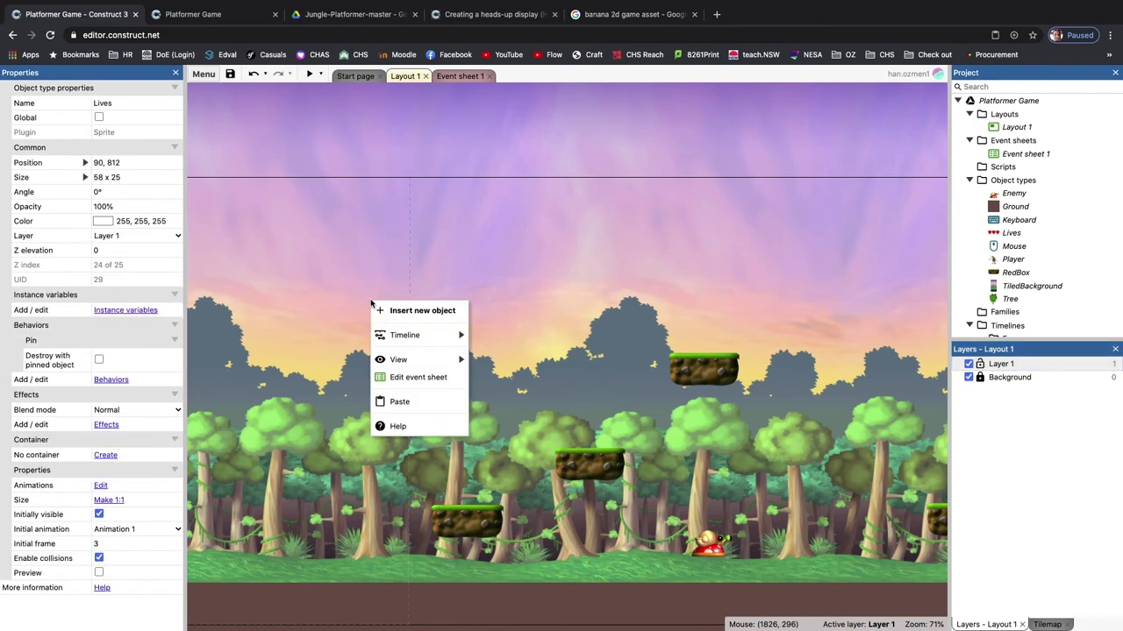
left_click(396, 307)
scroll(590, 302, "down", 5)
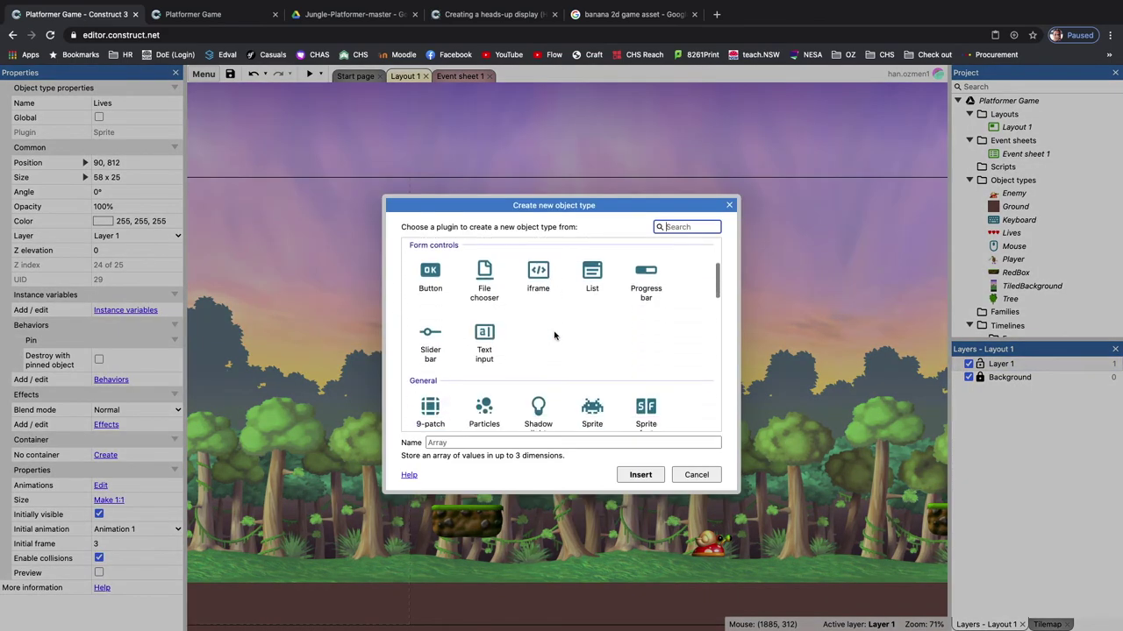
double_click(591, 302)
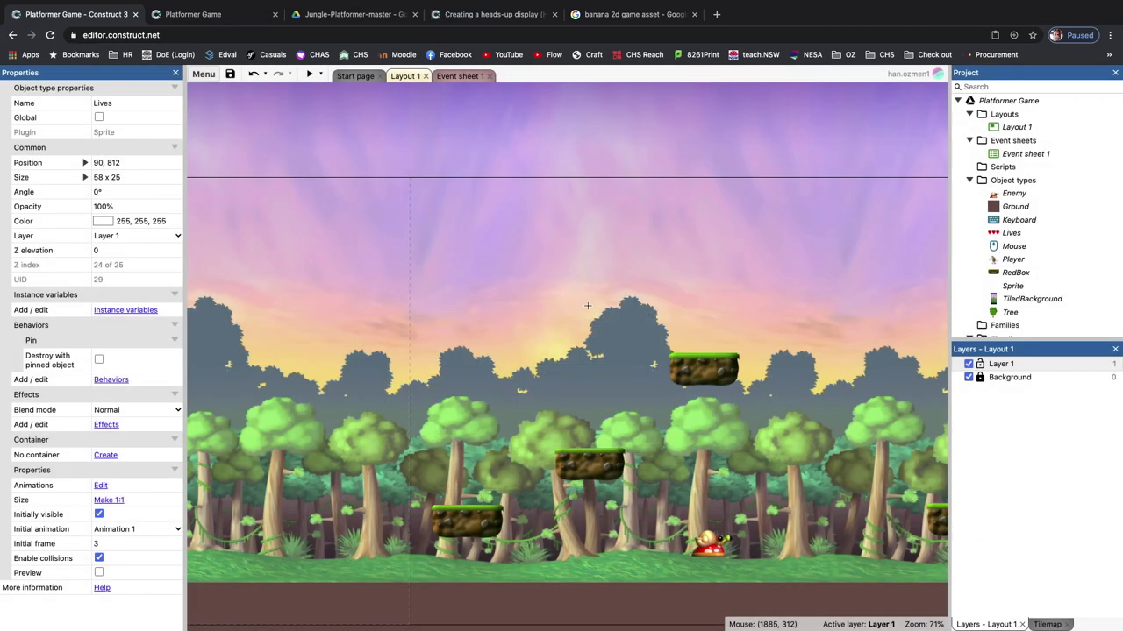
left_click(429, 280)
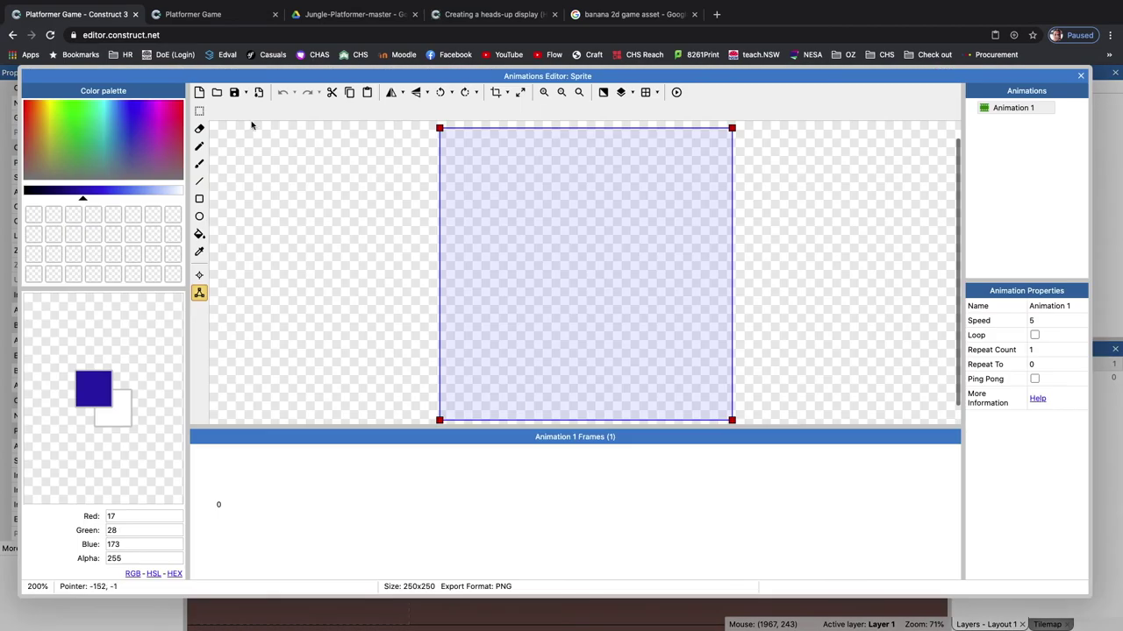
- Load Banana.png into the sprite and fit its collision polygon to both tips, moving points to (68, 144.5) and (62.5, 4)
left_click(217, 96)
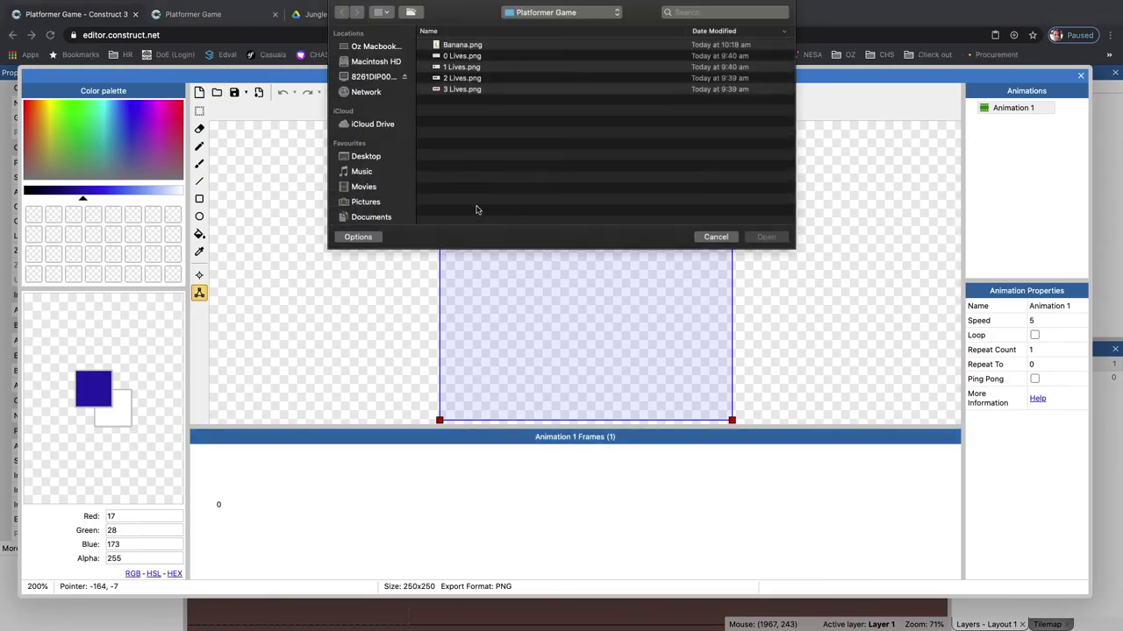
double_click(465, 44)
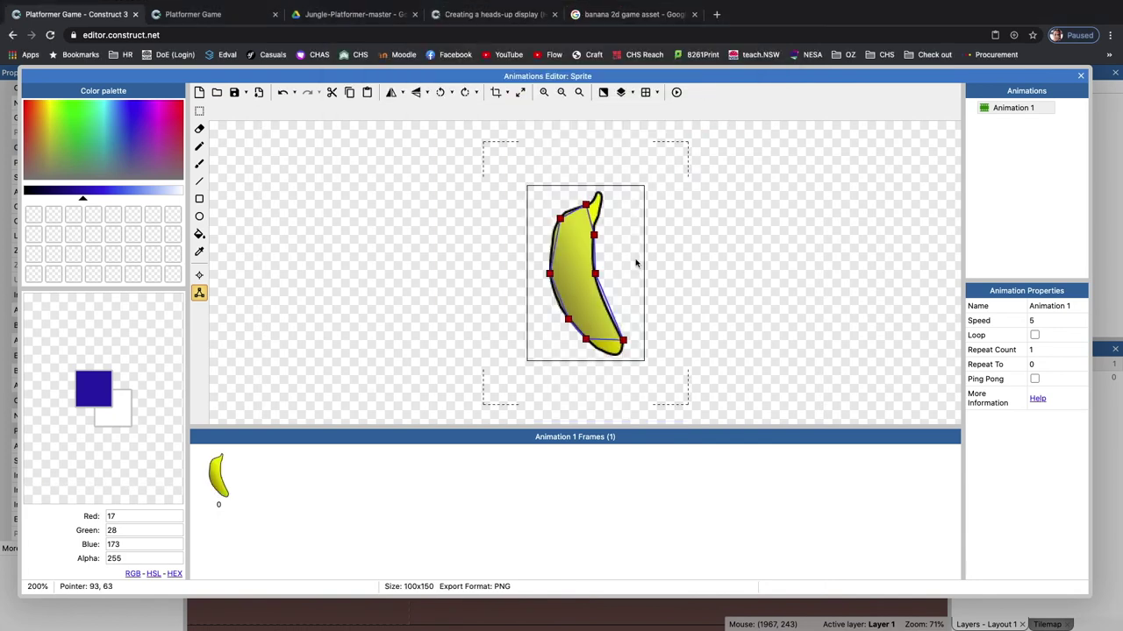
left_click_drag(585, 339, 611, 355)
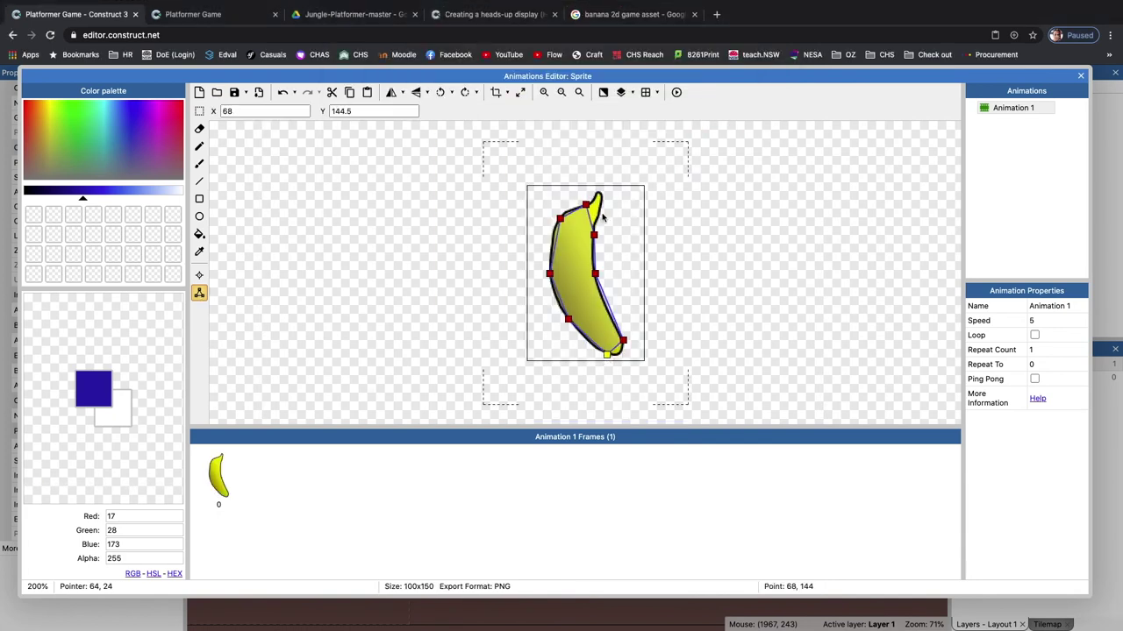
left_click_drag(585, 204, 600, 191)
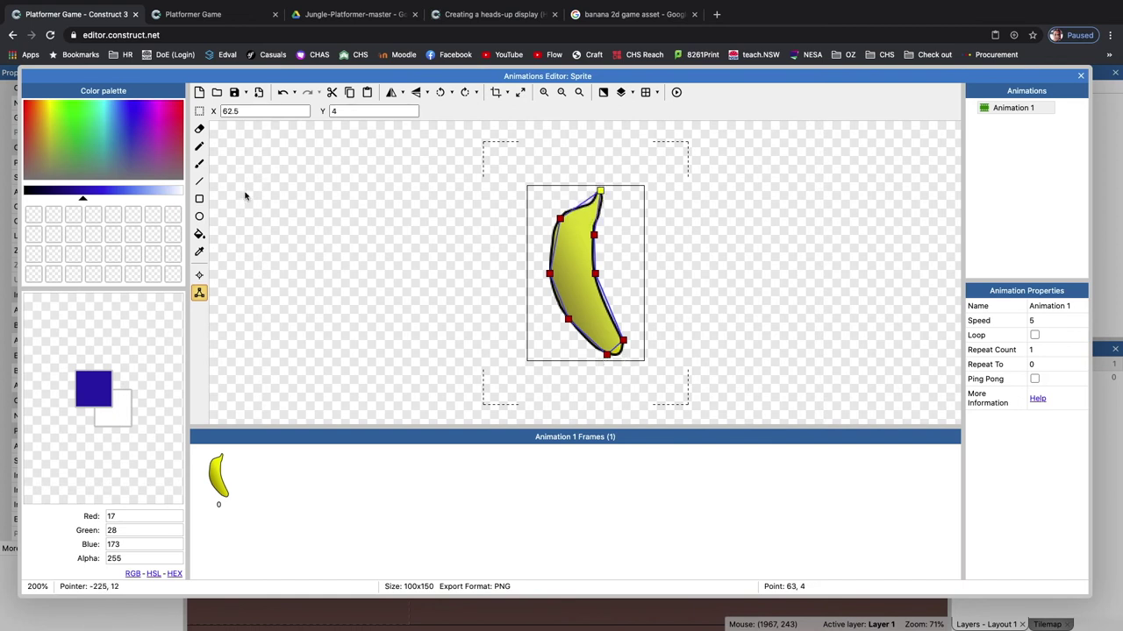
left_click(1080, 75)
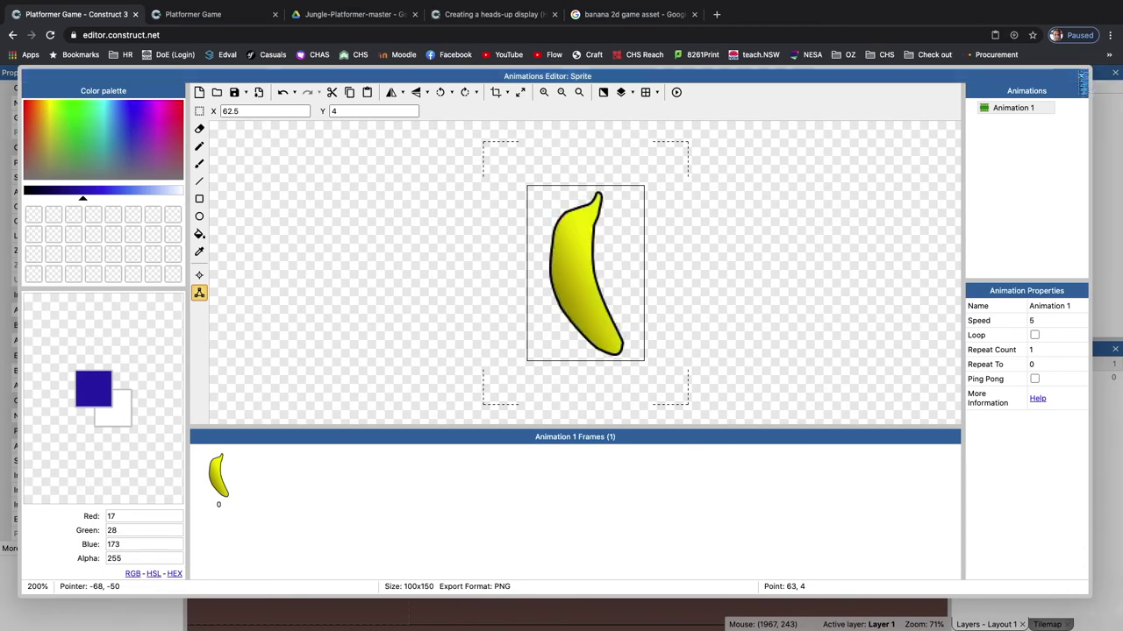
- Rename the sprite as Banana and shrink it to about 28 x 33 just above the lowest platform, near (2051, 700)
left_click(115, 103)
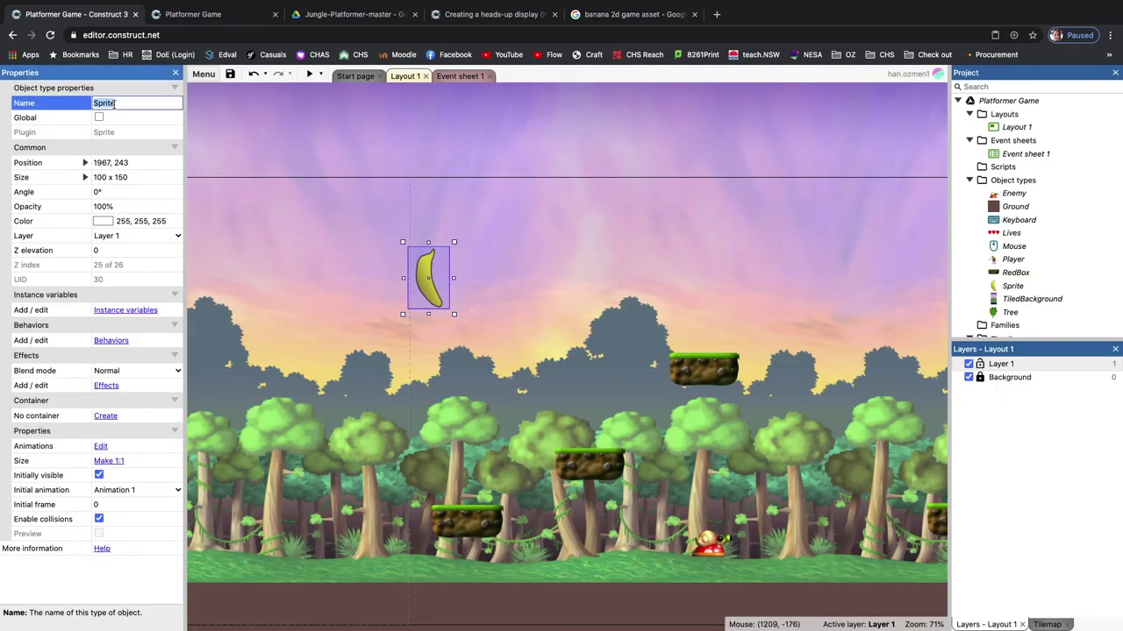
type("Banana")
key("Return")
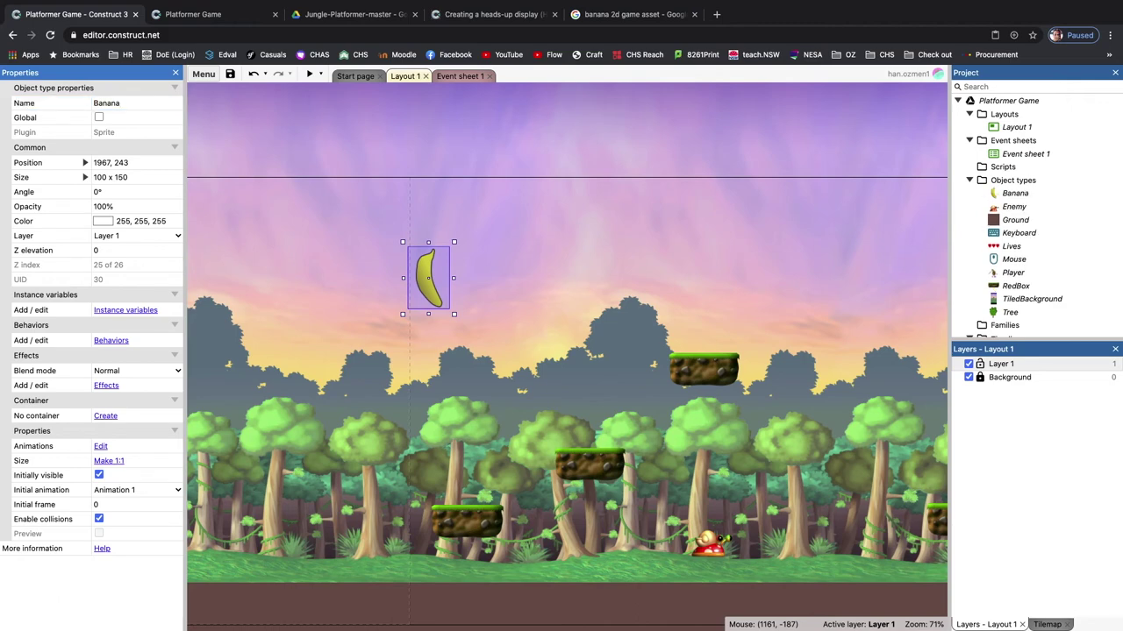
left_click_drag(453, 243, 468, 476)
left_click(464, 340)
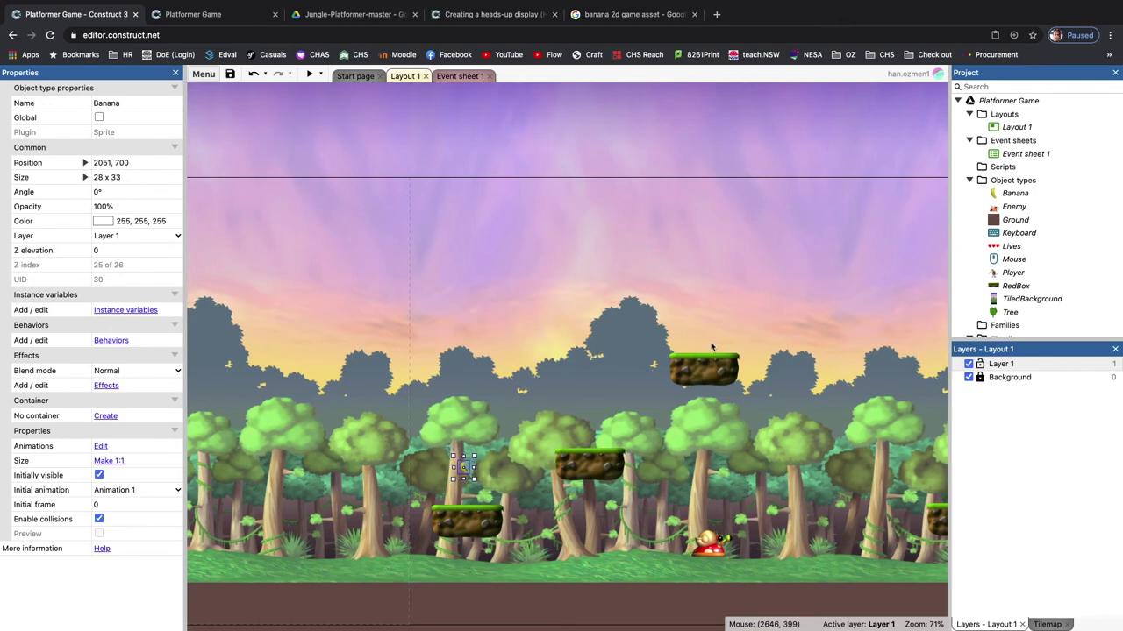
- Place copies of the banana above the next three platforms, at about (2309, 533), (2636, 334) and (3231, 726)
key("ctrl+Tab")
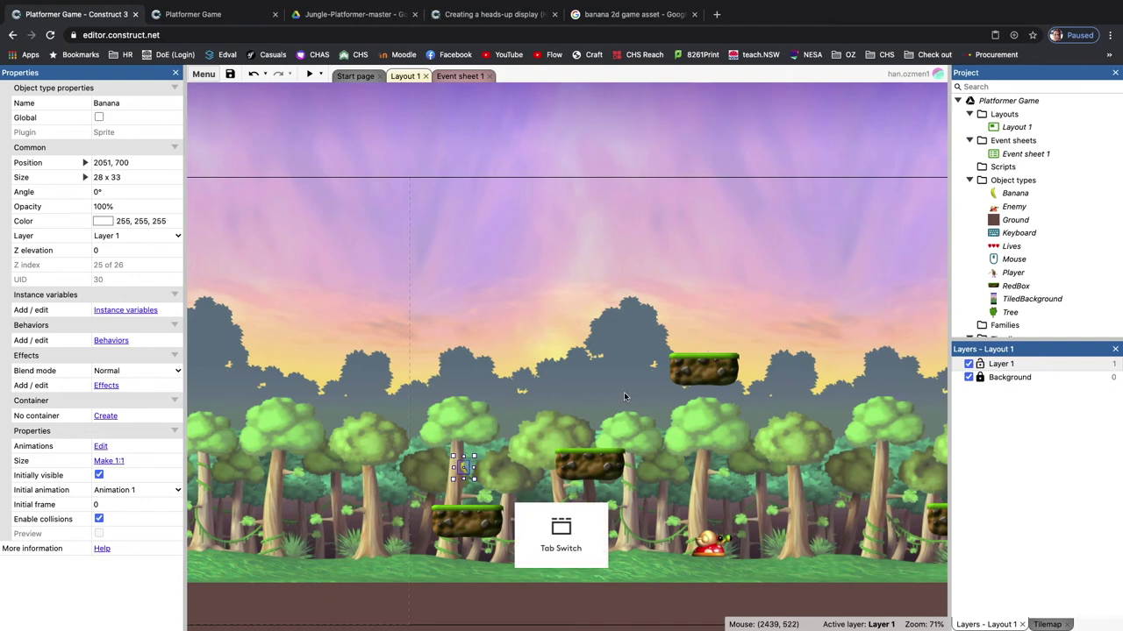
left_click(580, 401)
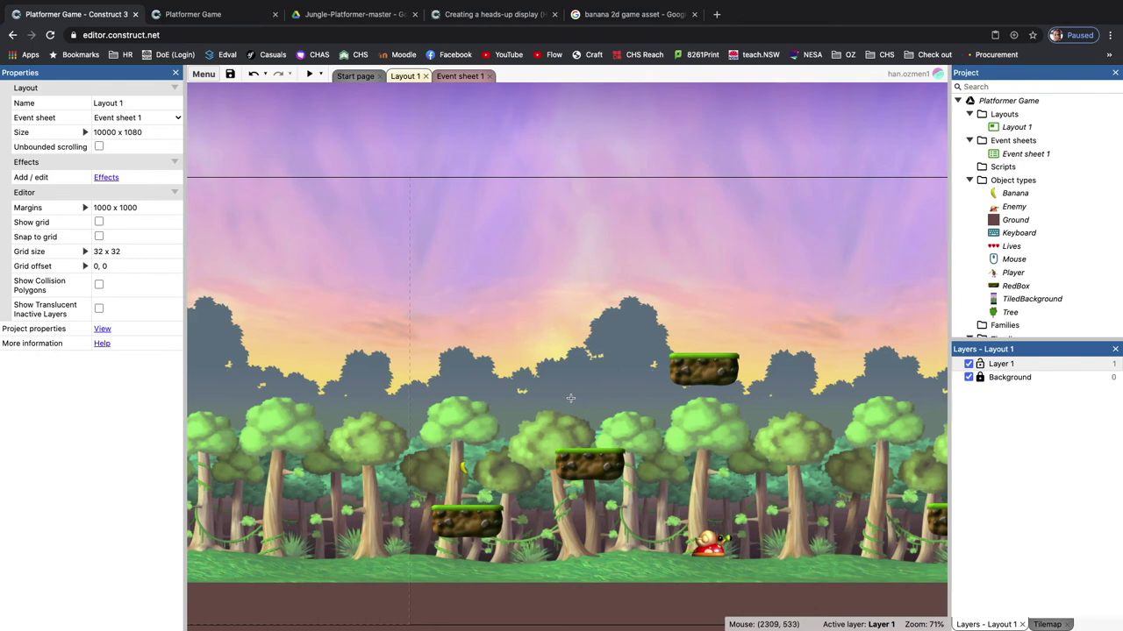
left_click(571, 399)
left_click(706, 318)
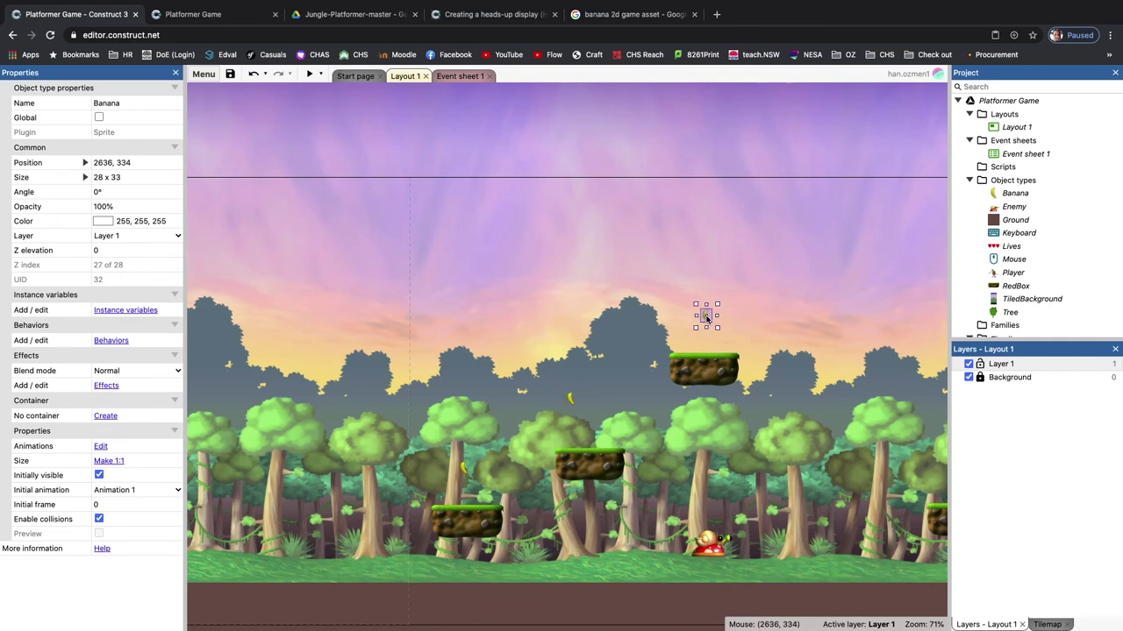
scroll(775, 390, "right", 5)
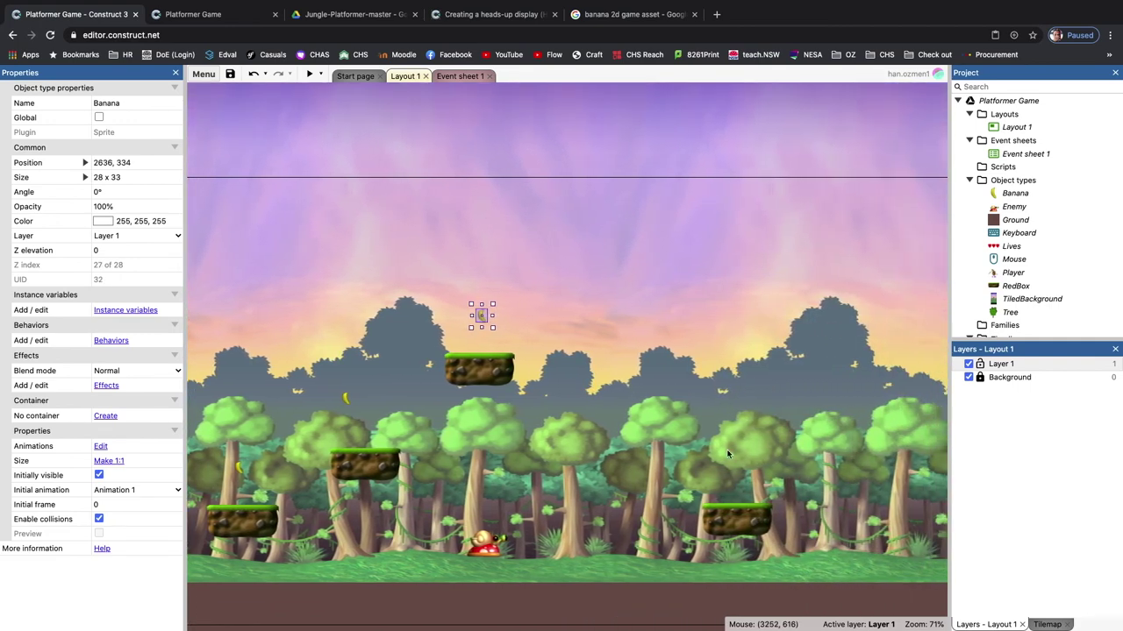
left_click(728, 471)
left_click(729, 479)
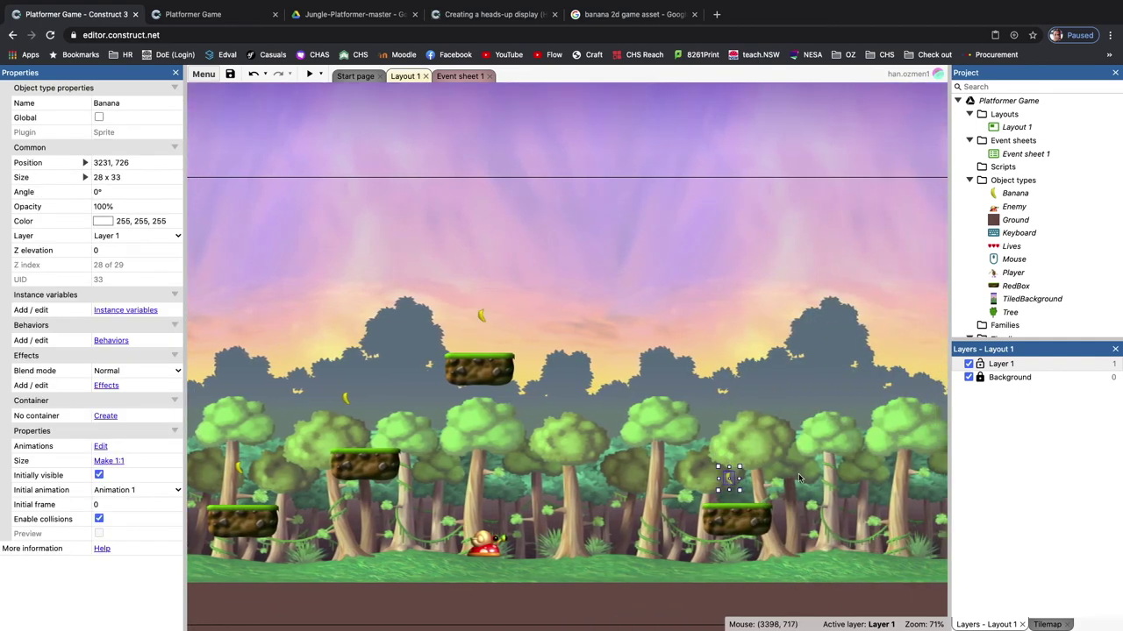
- Place eight more banana copies in an arc from above the next platform, through about (5210, 465), down to about (5531, 851) beside the tree
scroll(798, 478, "right", 20)
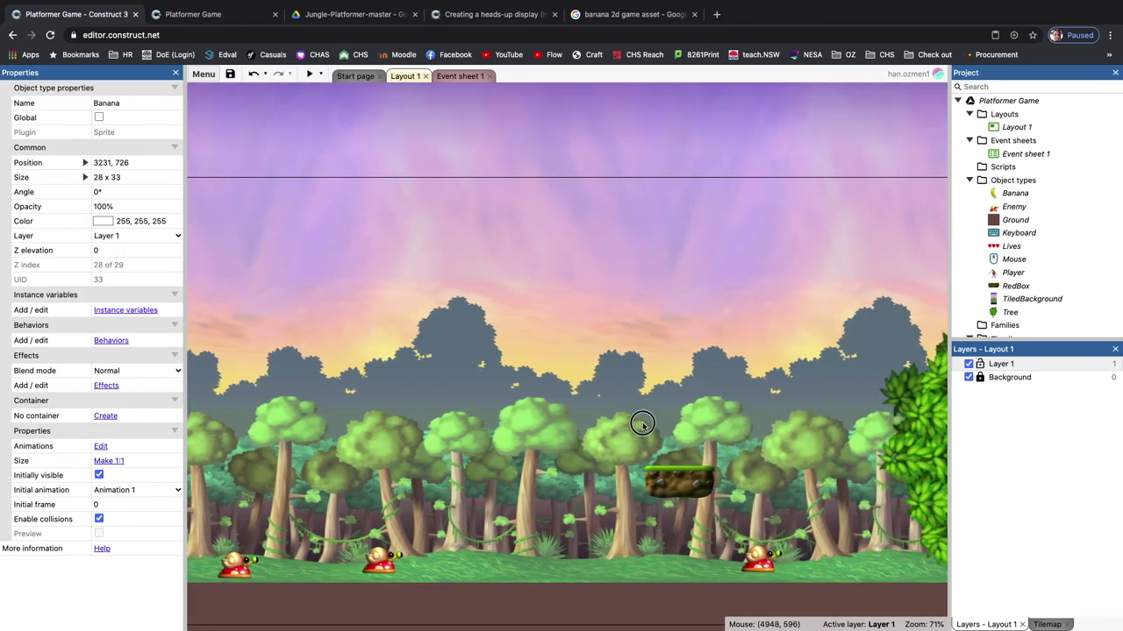
left_click(642, 424)
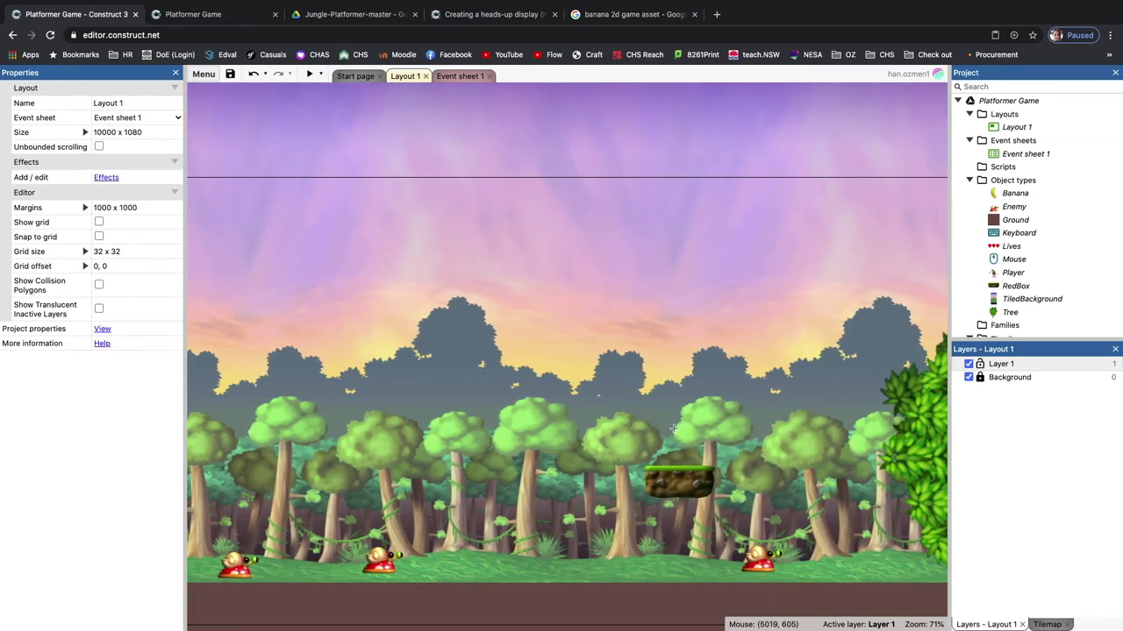
left_click(668, 436)
left_click(714, 396)
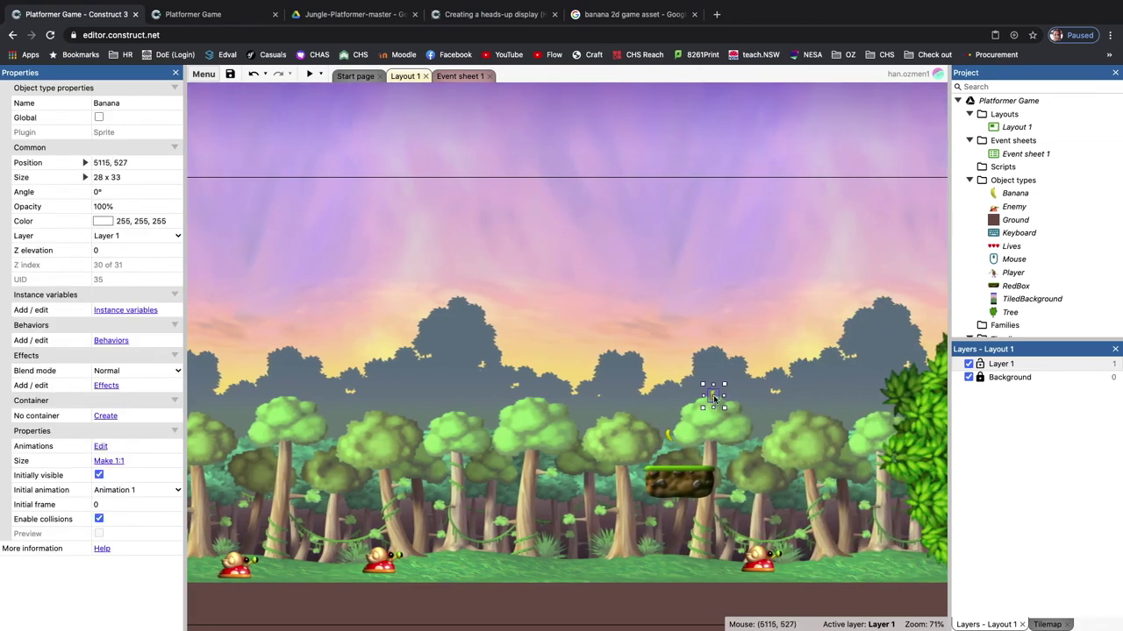
left_click(752, 373)
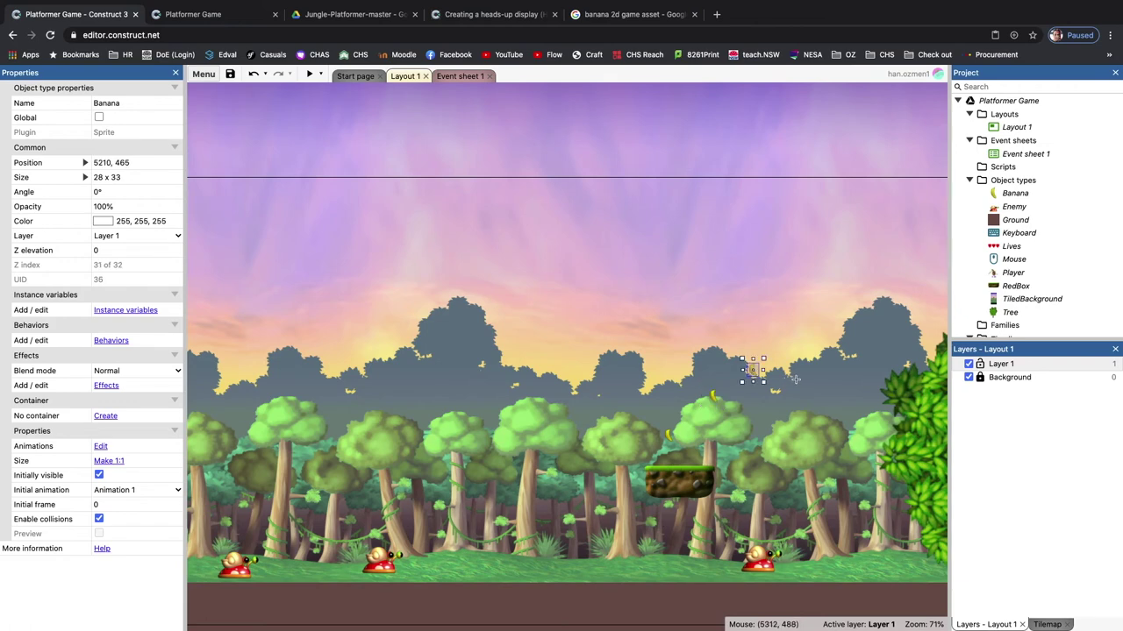
left_click(796, 380)
left_click(834, 411)
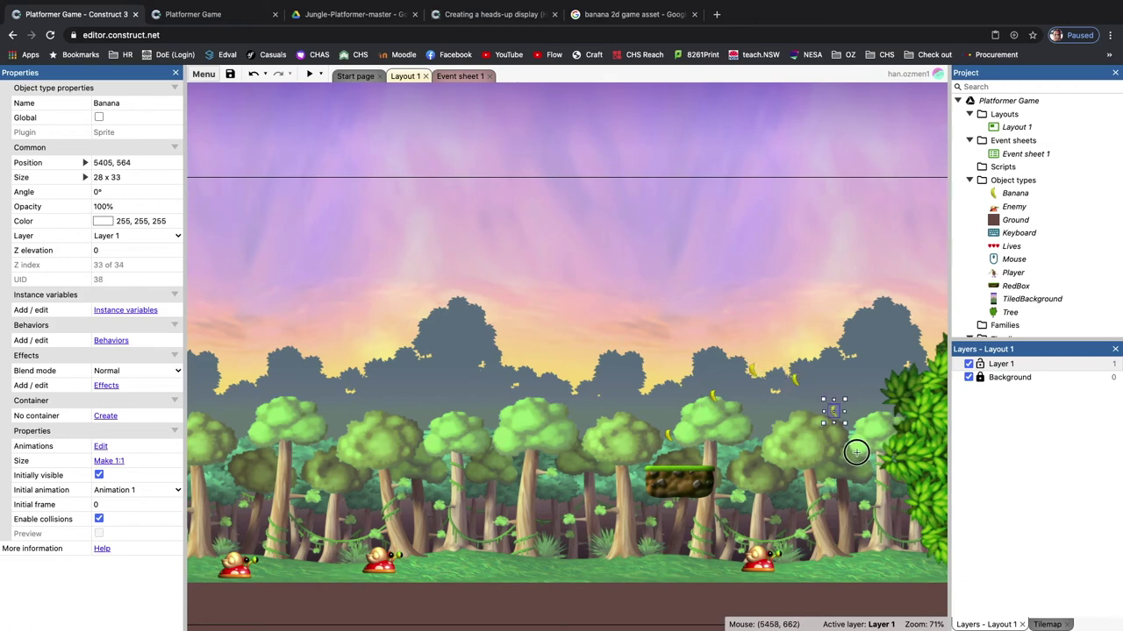
left_click(857, 452)
left_click(876, 495)
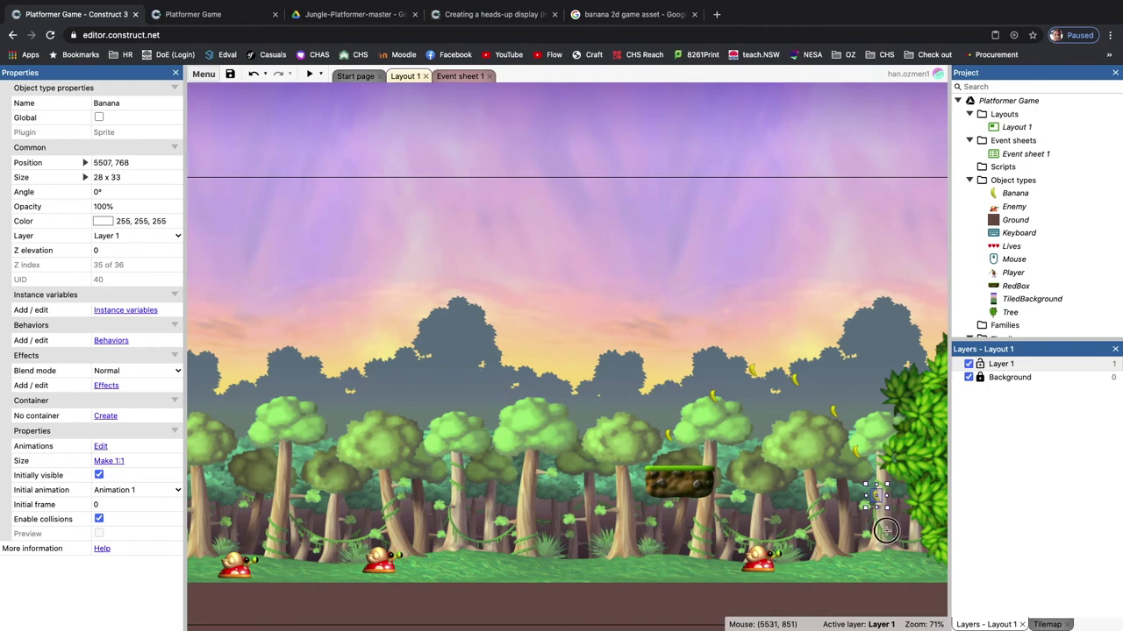
left_click(886, 531)
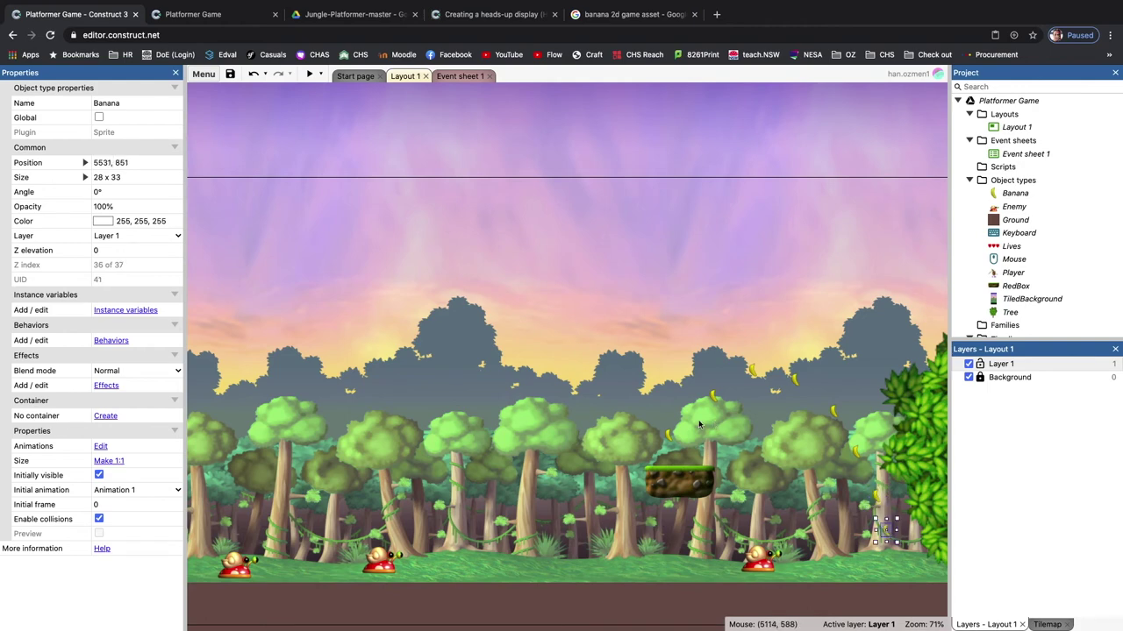
scroll(516, 403, "left", 5)
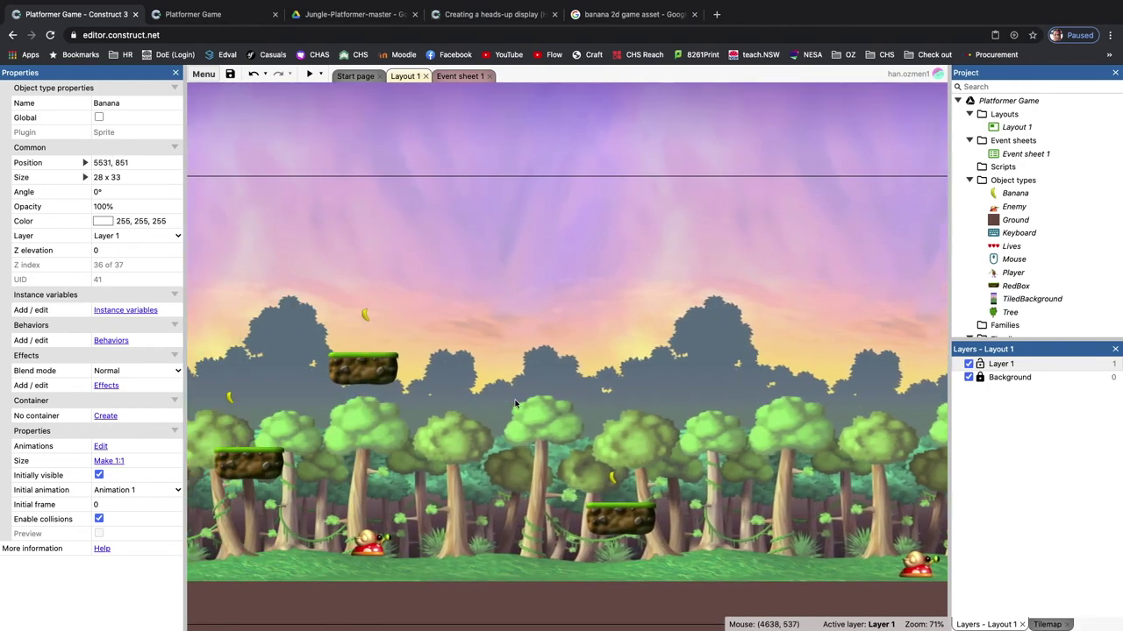
scroll(516, 403, "left", 6)
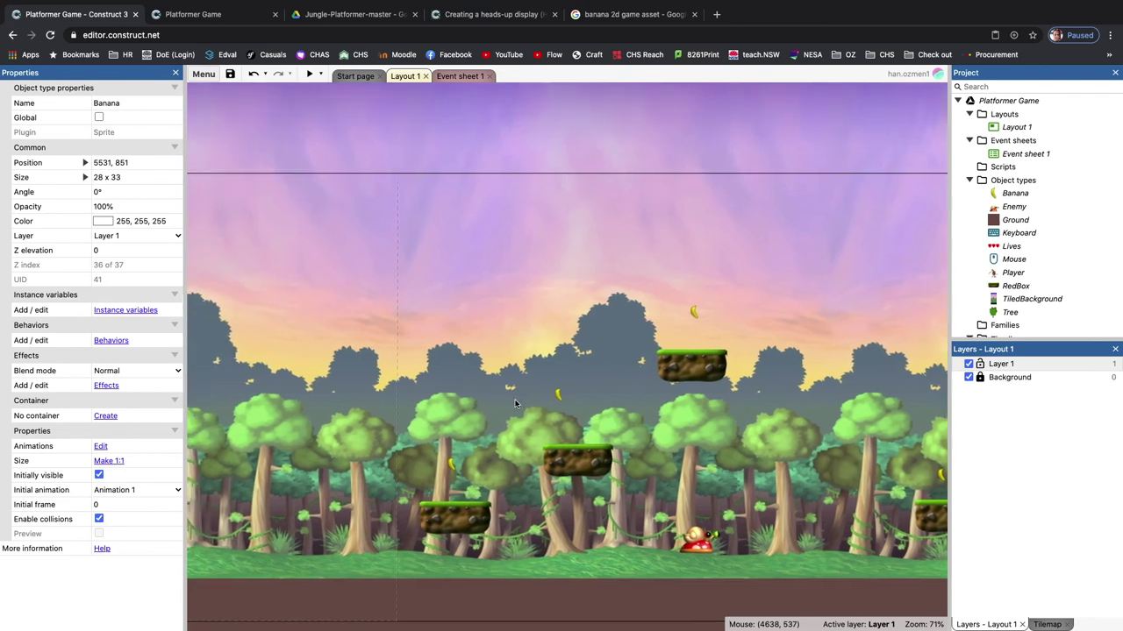
scroll(516, 403, "down", 2)
scroll(515, 404, "right", 2)
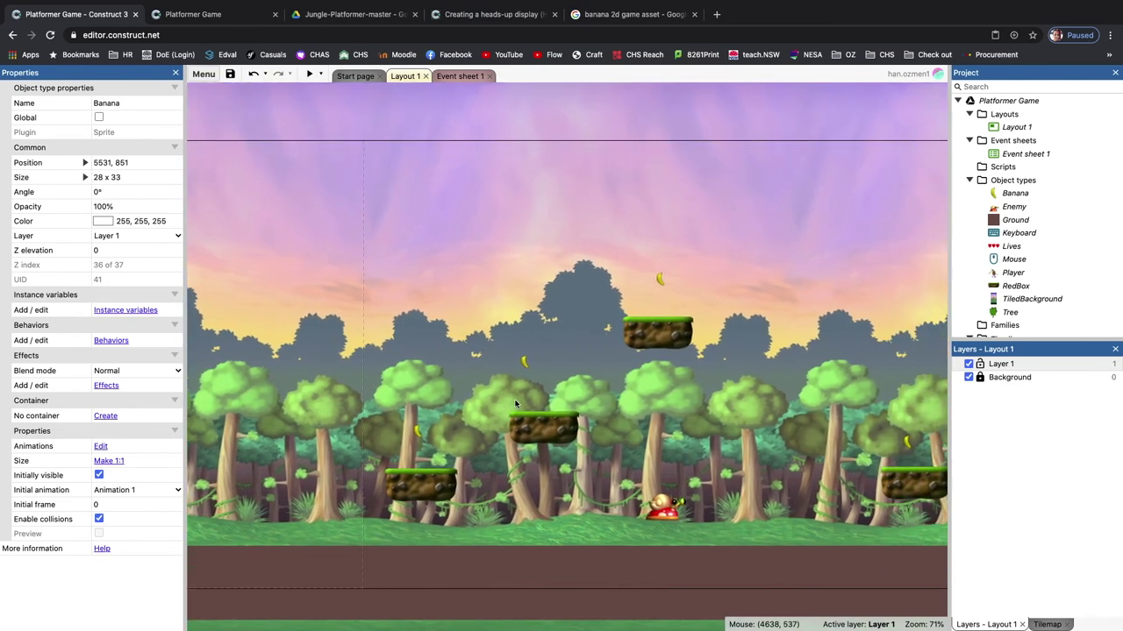
- Add a new event at the end of Event sheet 1 with the Player condition On collision with another object, choosing Banana
left_click(455, 77)
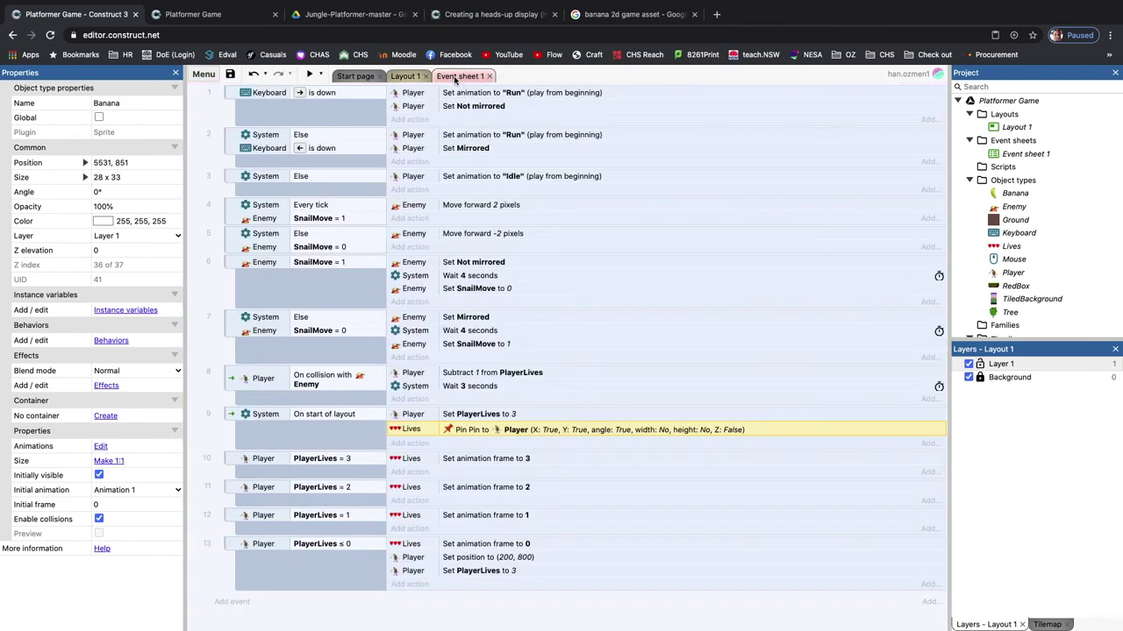
scroll(379, 530, "down", 1)
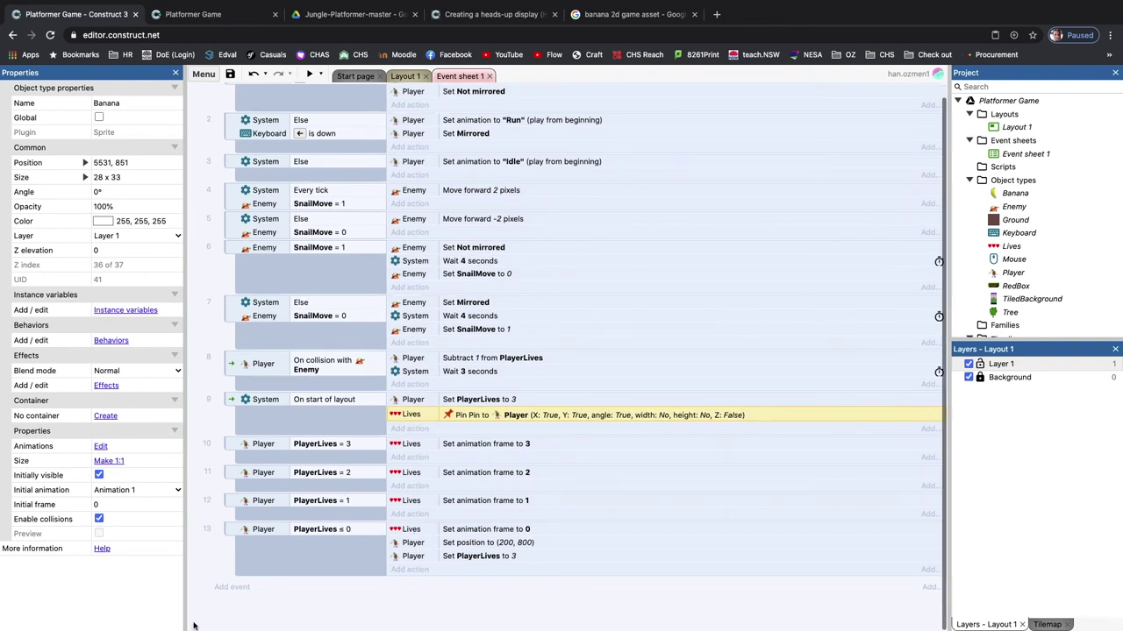
left_click(231, 588)
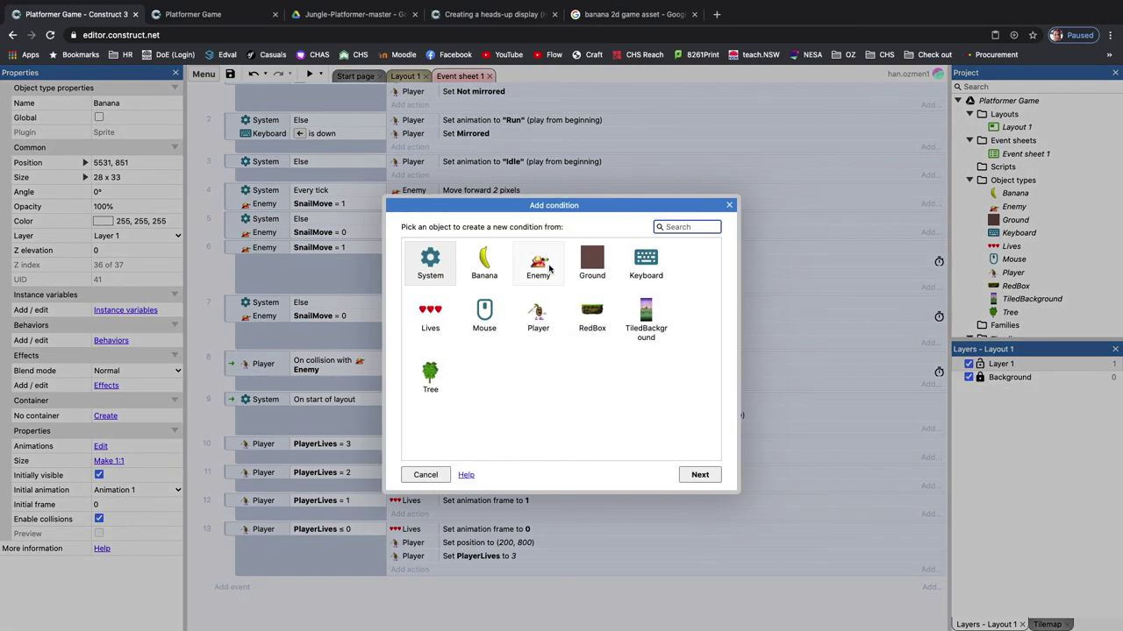
left_click(545, 318)
left_click(699, 474)
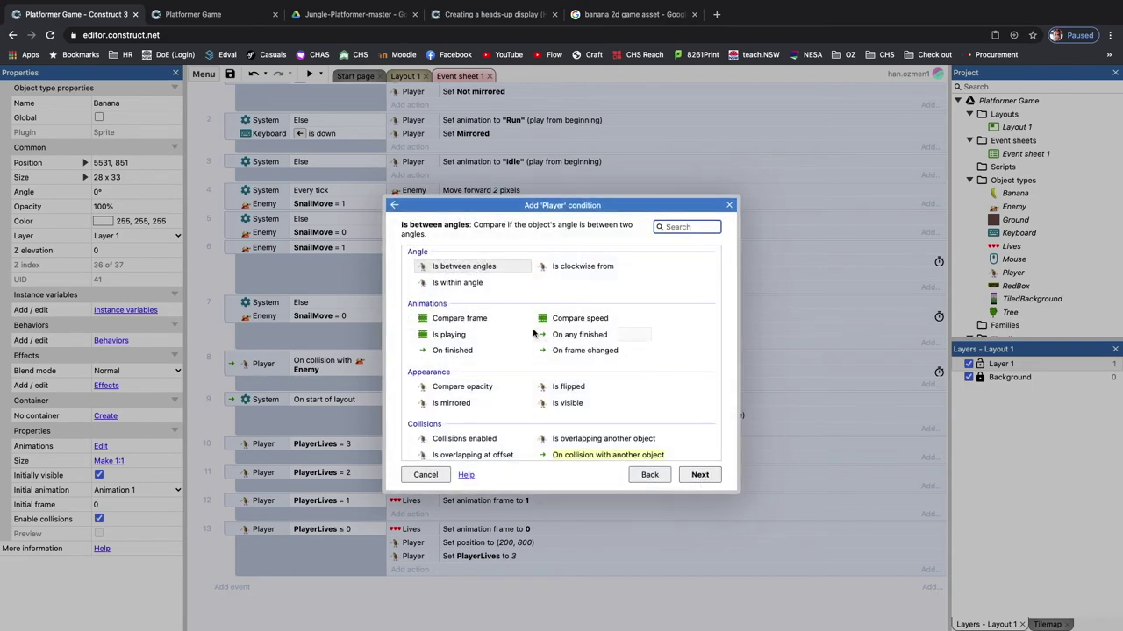
scroll(530, 328, "down", 3)
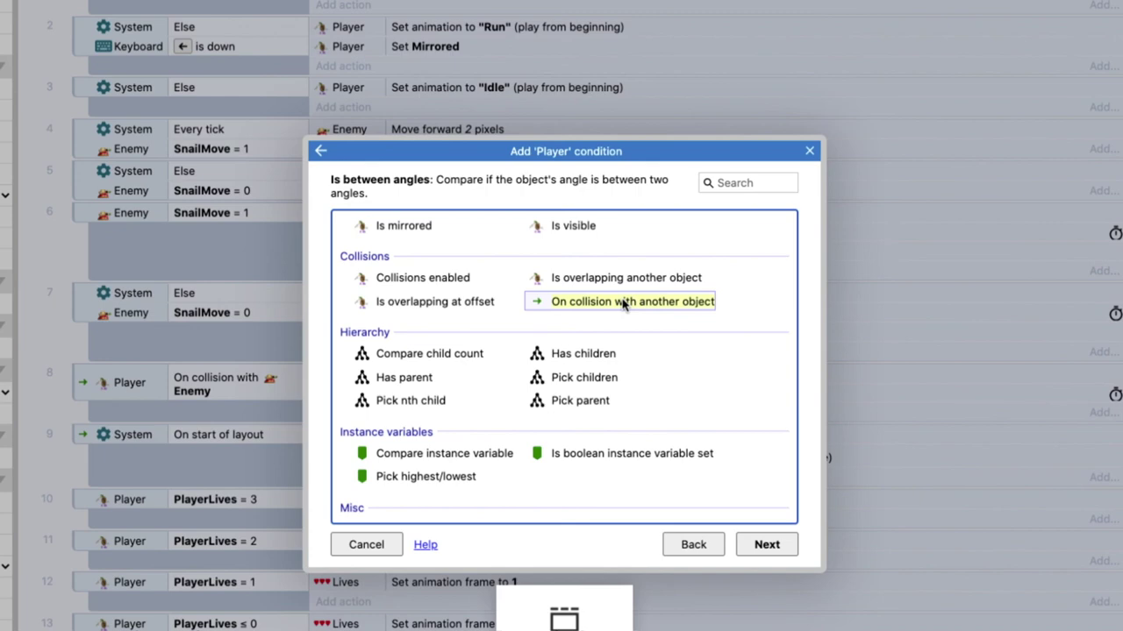
left_click(625, 301)
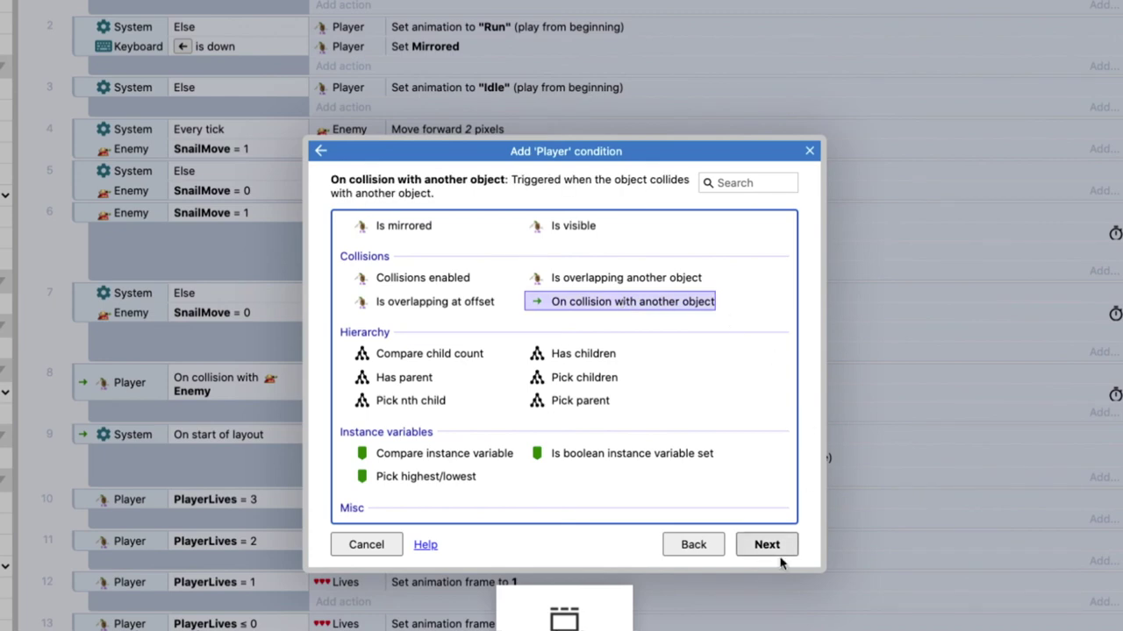
left_click(759, 549)
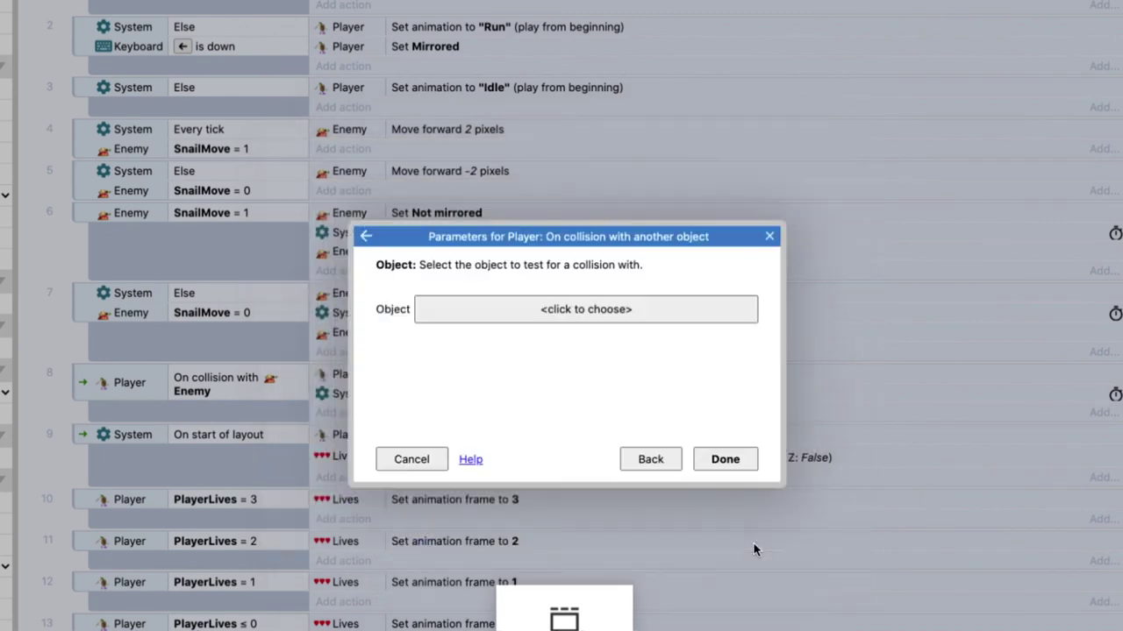
left_click(561, 309)
left_click(453, 268)
left_click(647, 507)
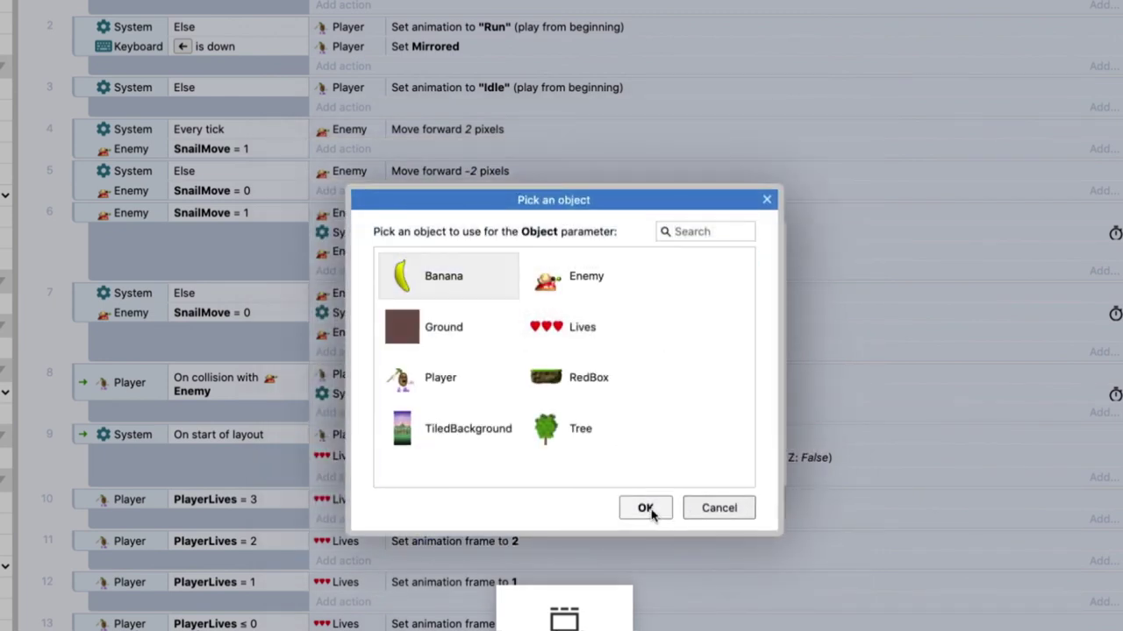
left_click(723, 459)
- Add a Banana Destroy action to the event for the player's collision with a banana
scroll(474, 510, "down", 1)
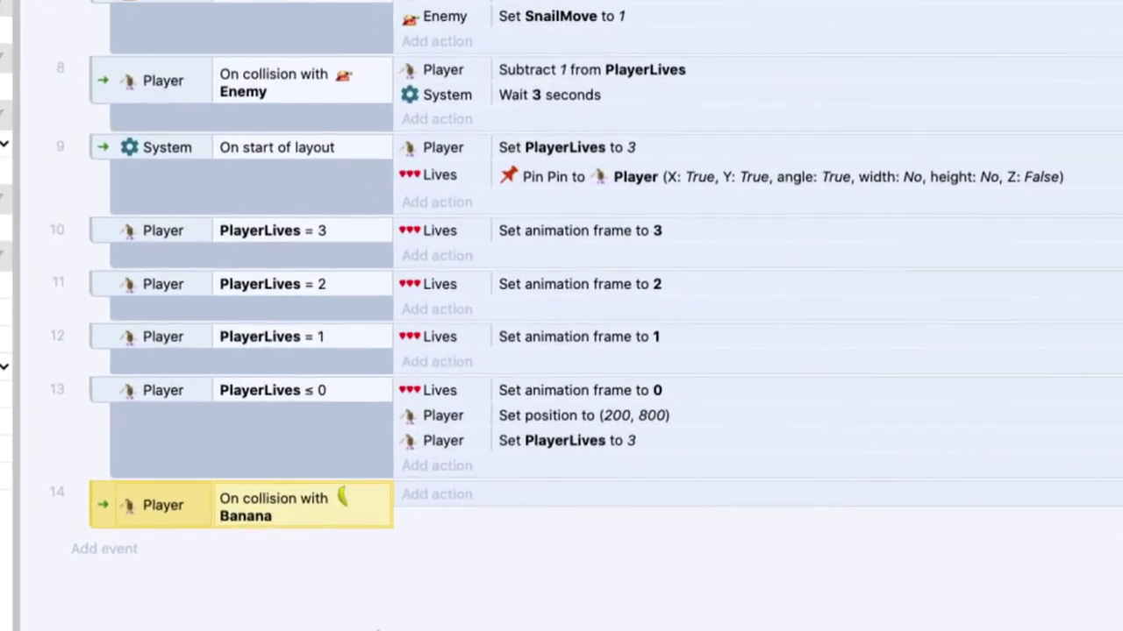
left_click(433, 499)
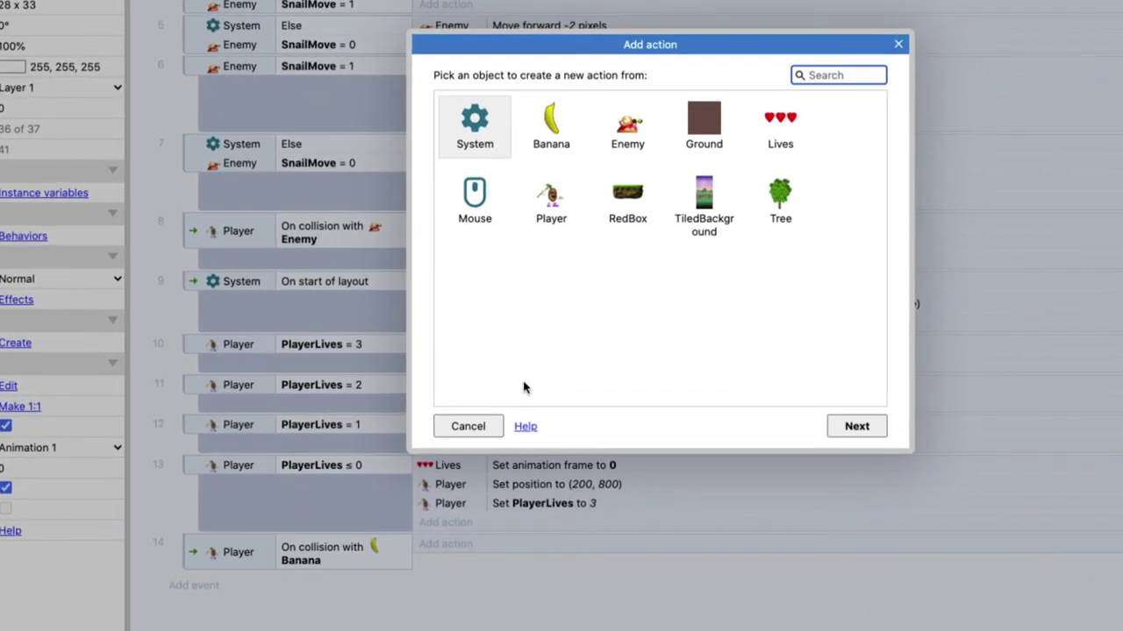
double_click(554, 136)
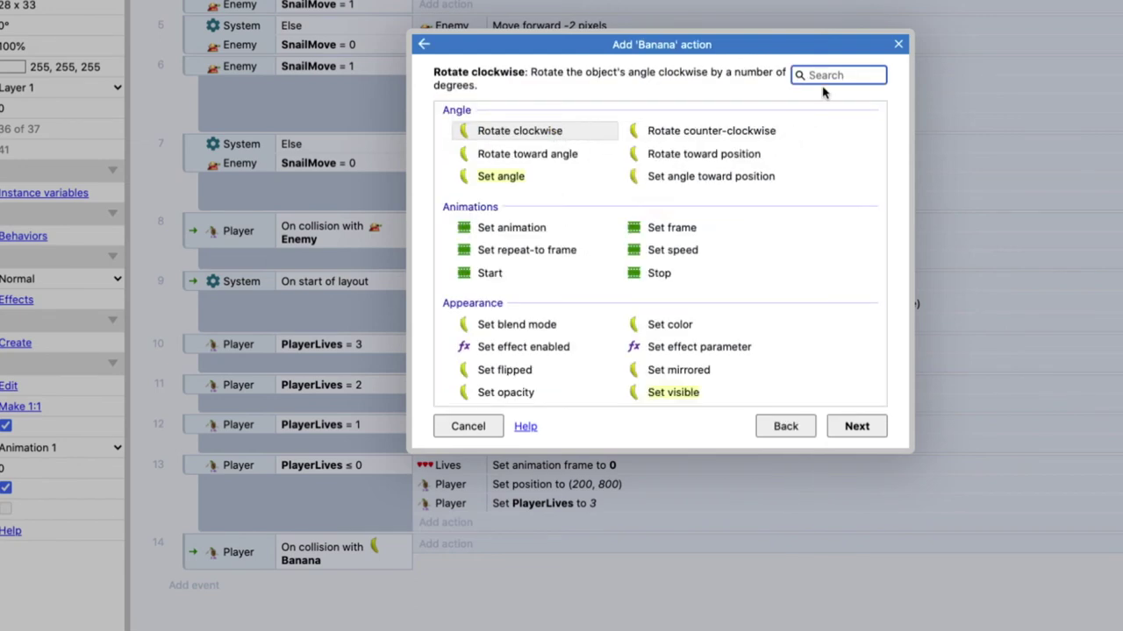
type("destroy")
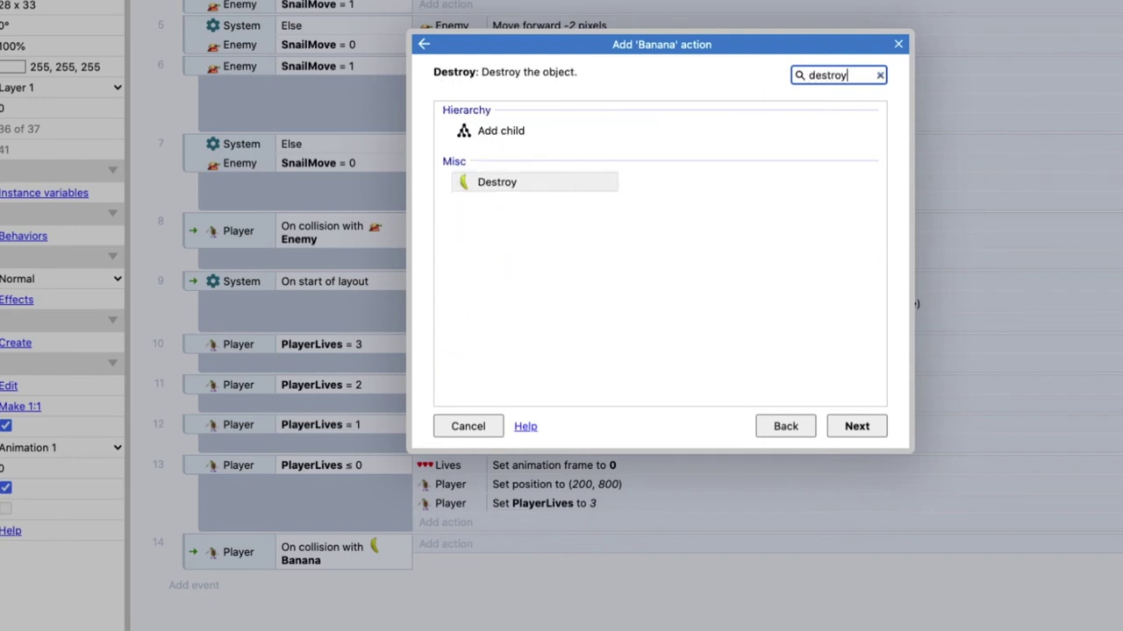
left_click(498, 186)
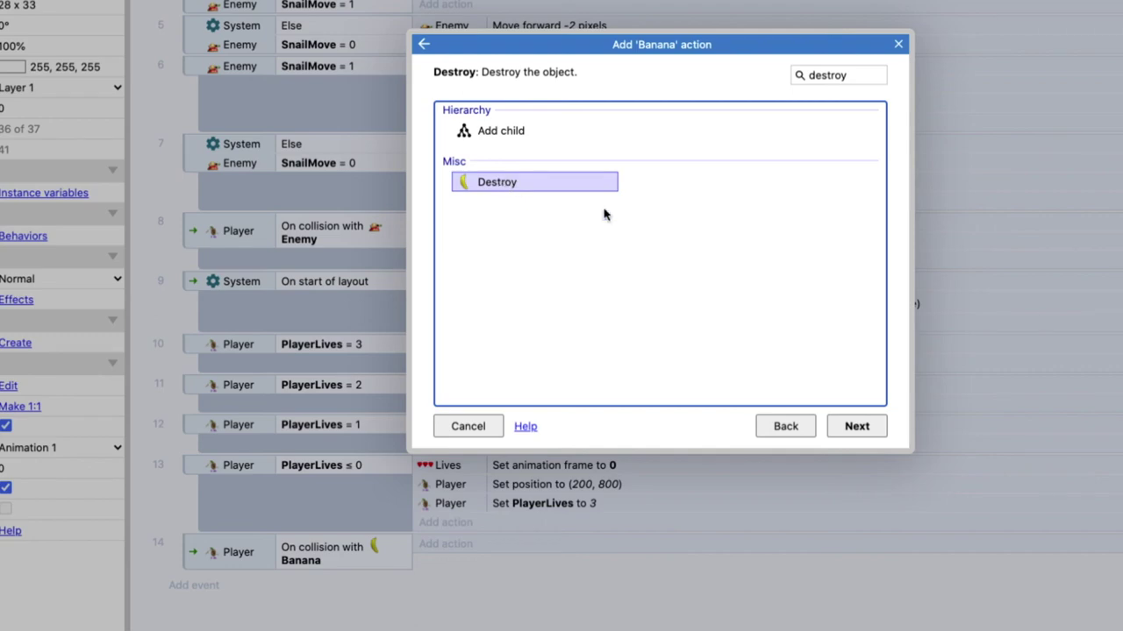
left_click(855, 428)
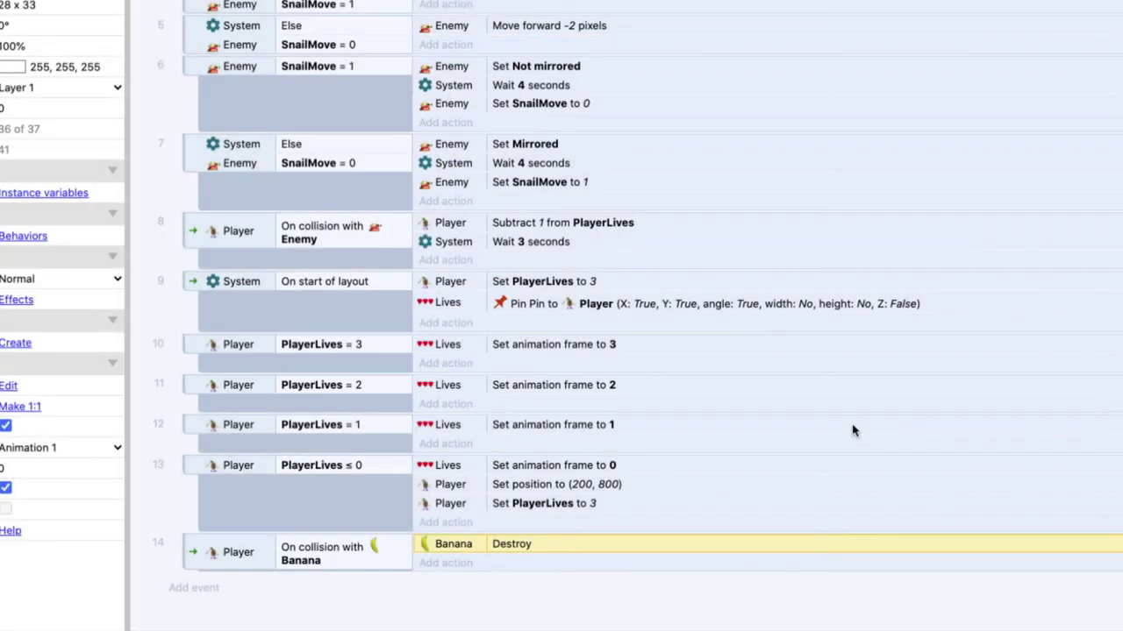
left_click(325, 558)
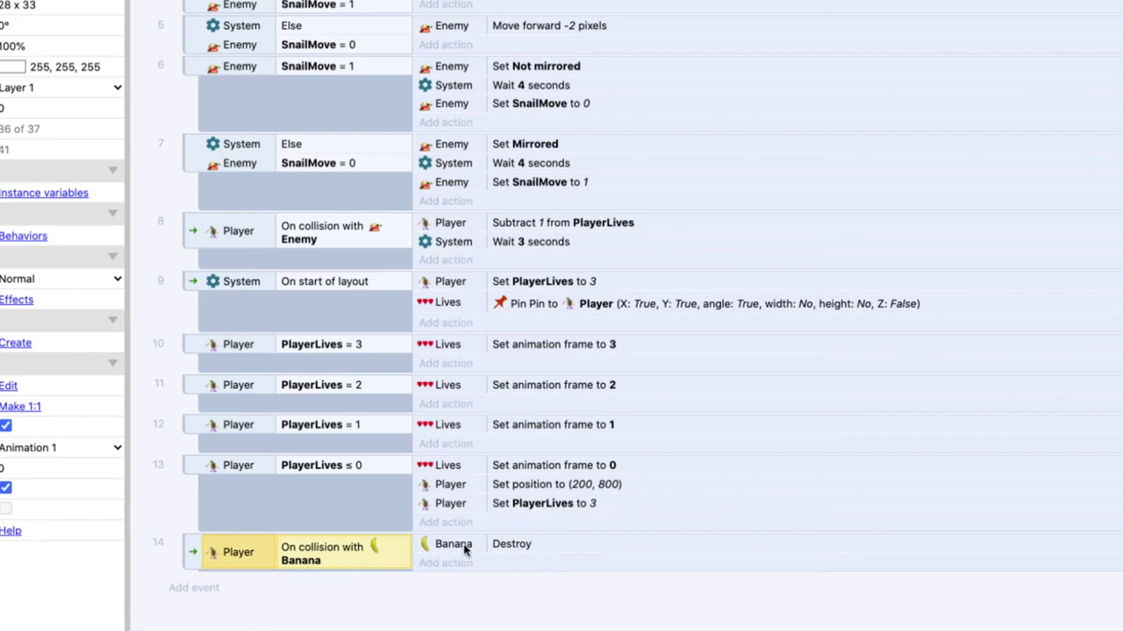
left_click(537, 554)
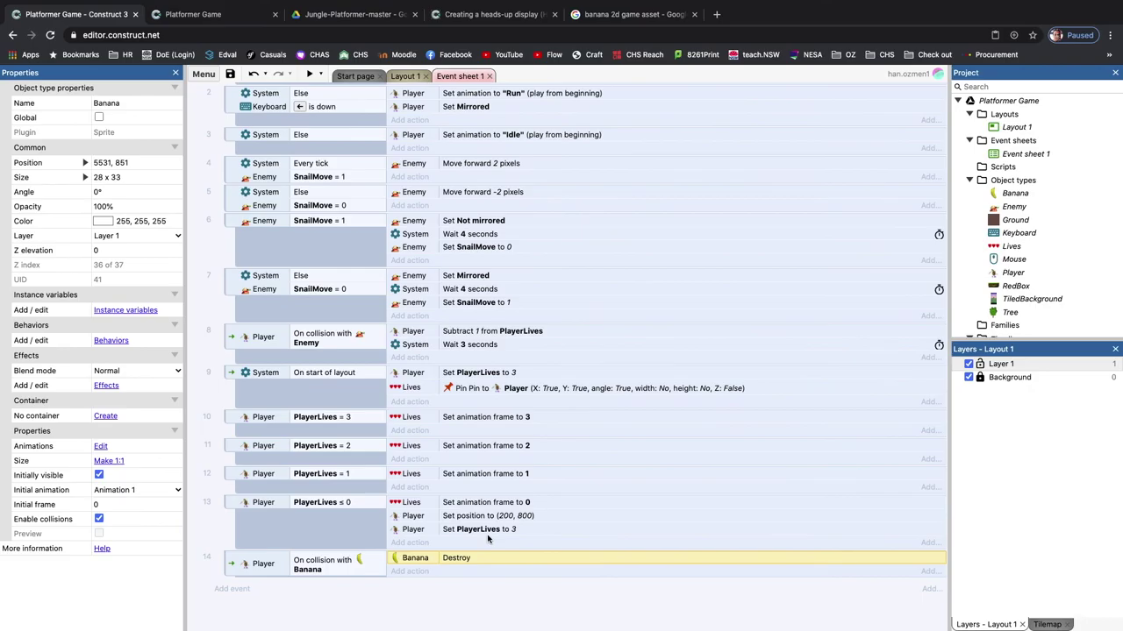
- Preview the game and run and jump the player across the platforms and the banana arc to test collecting bananas
left_click(309, 74)
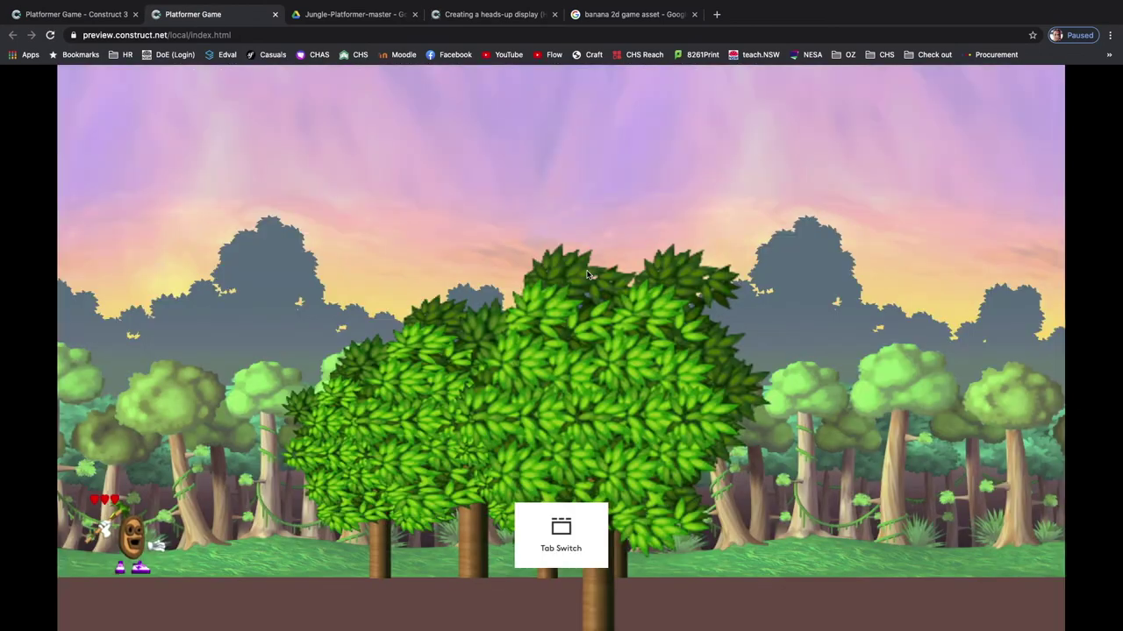
key("Right")
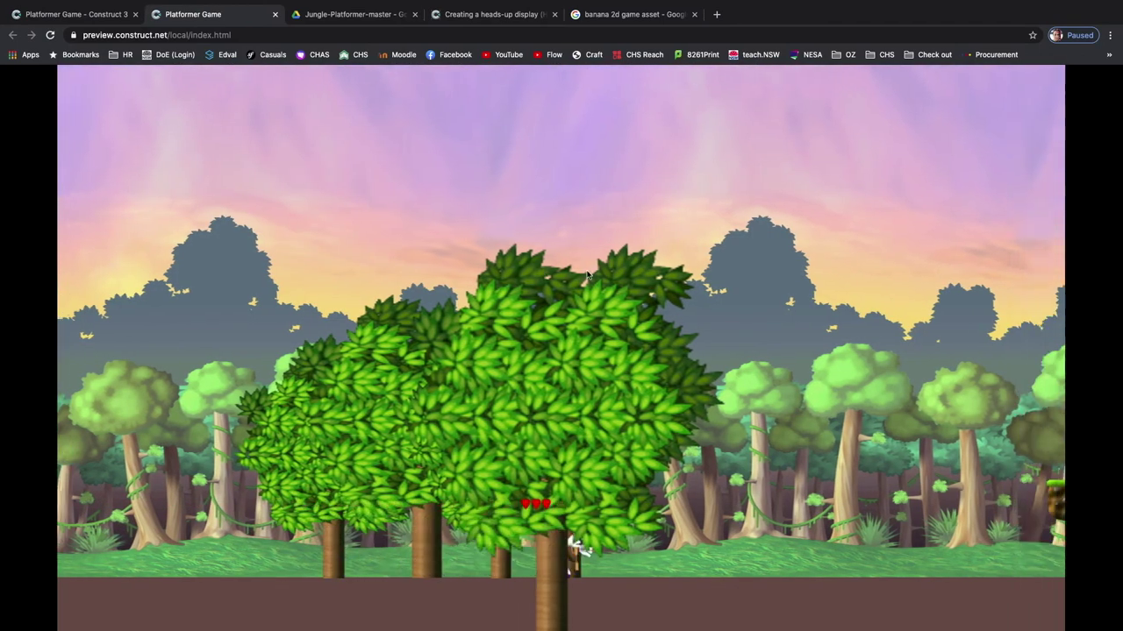
key("Up")
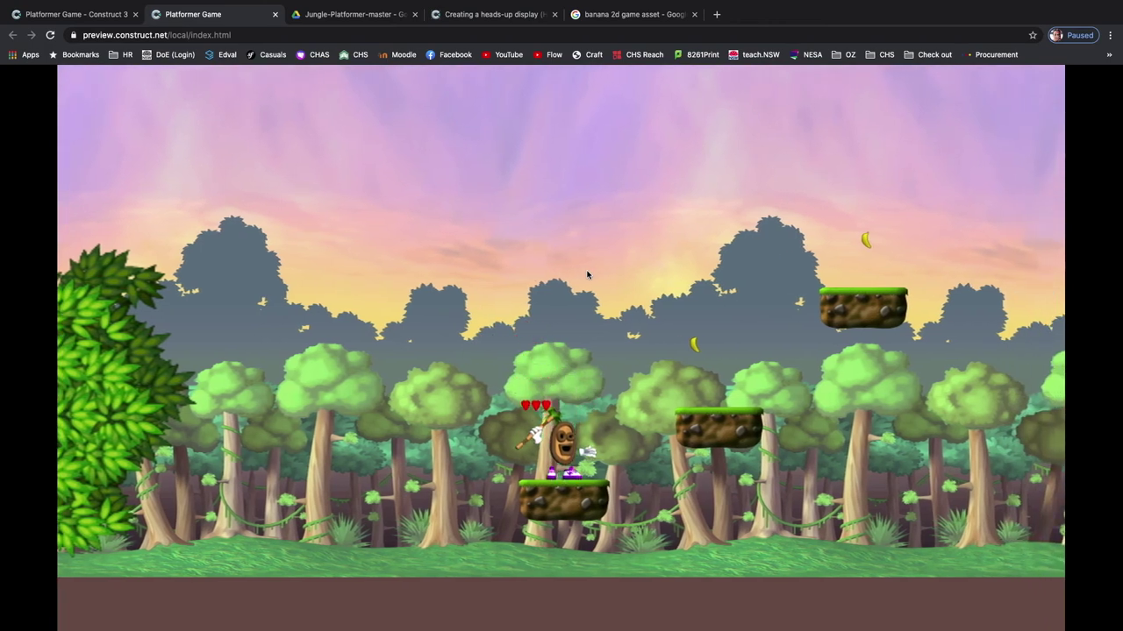
key("Up")
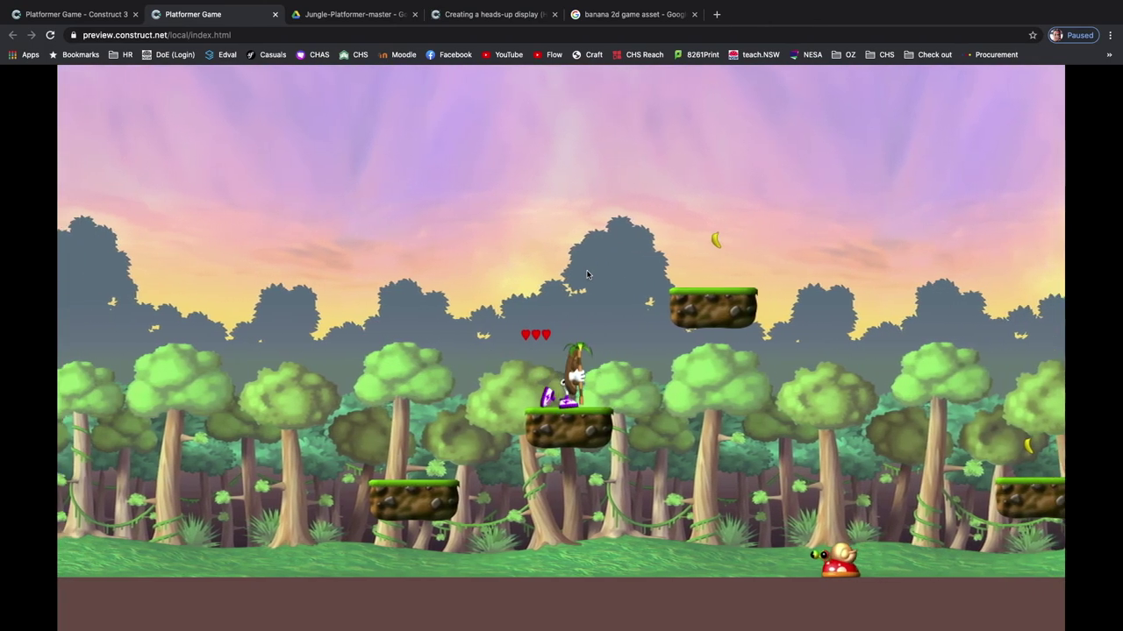
key("Up")
key("Up")
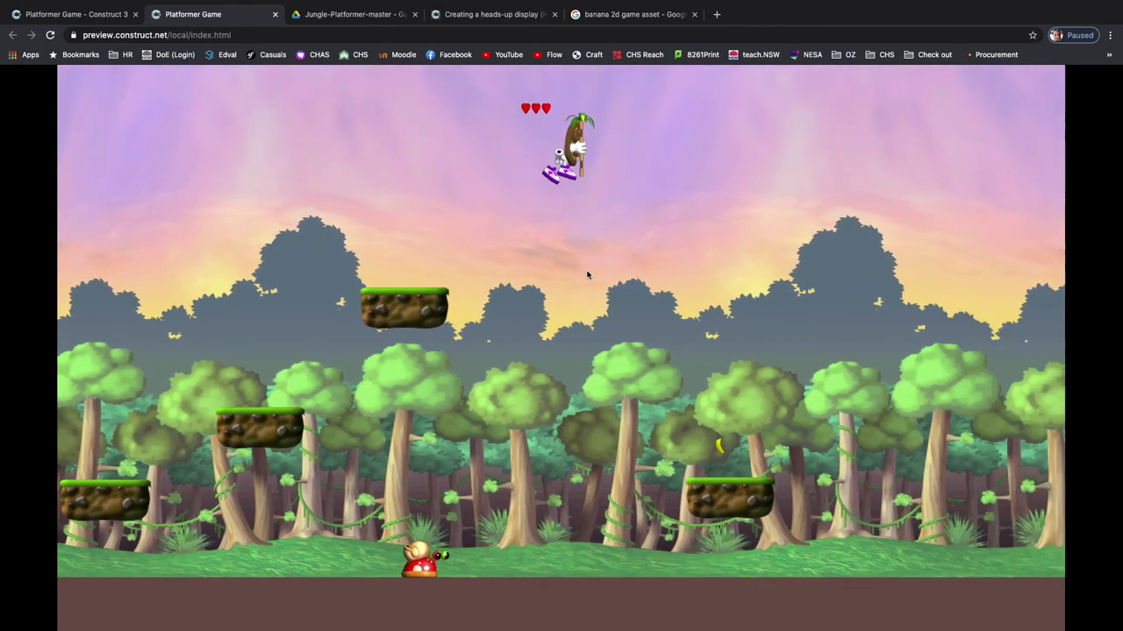
key("Up")
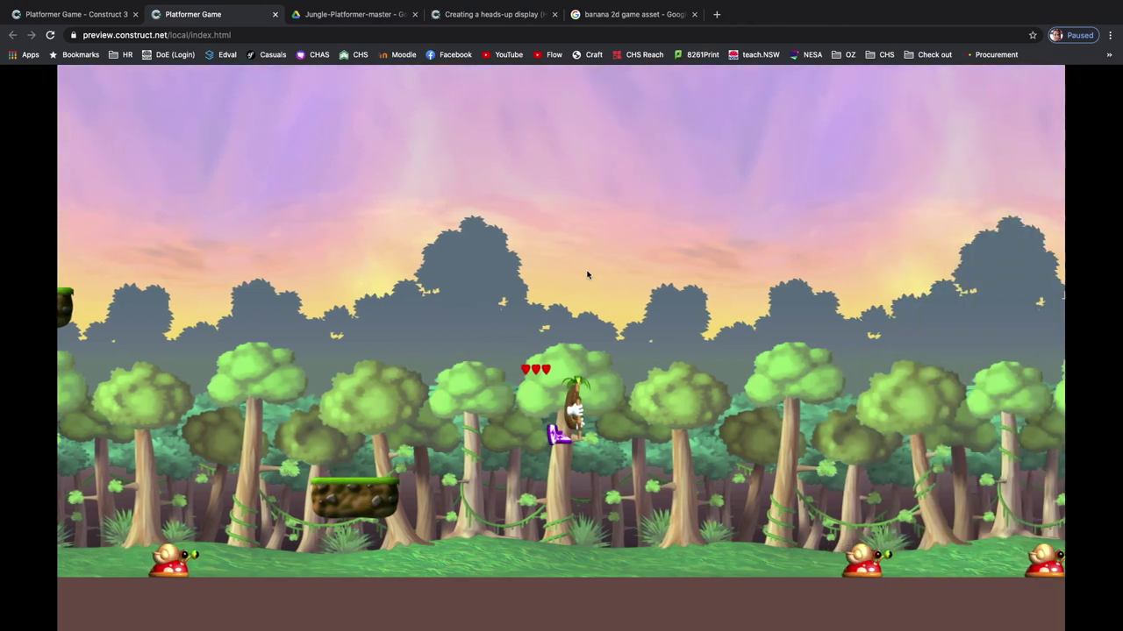
key("Up")
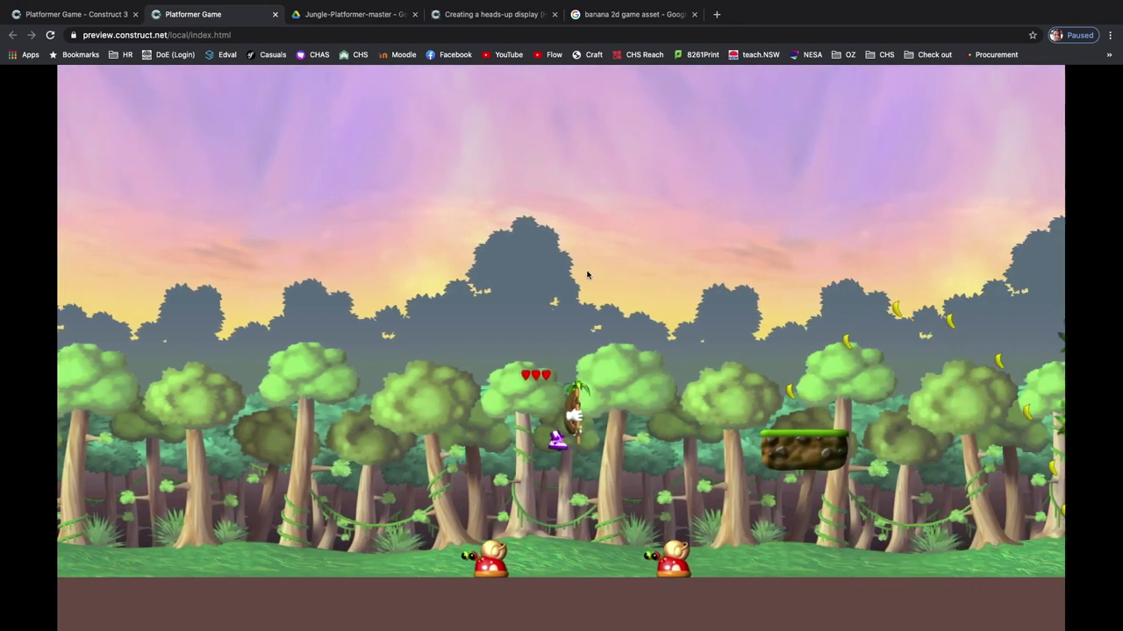
key("Up")
key("Up")
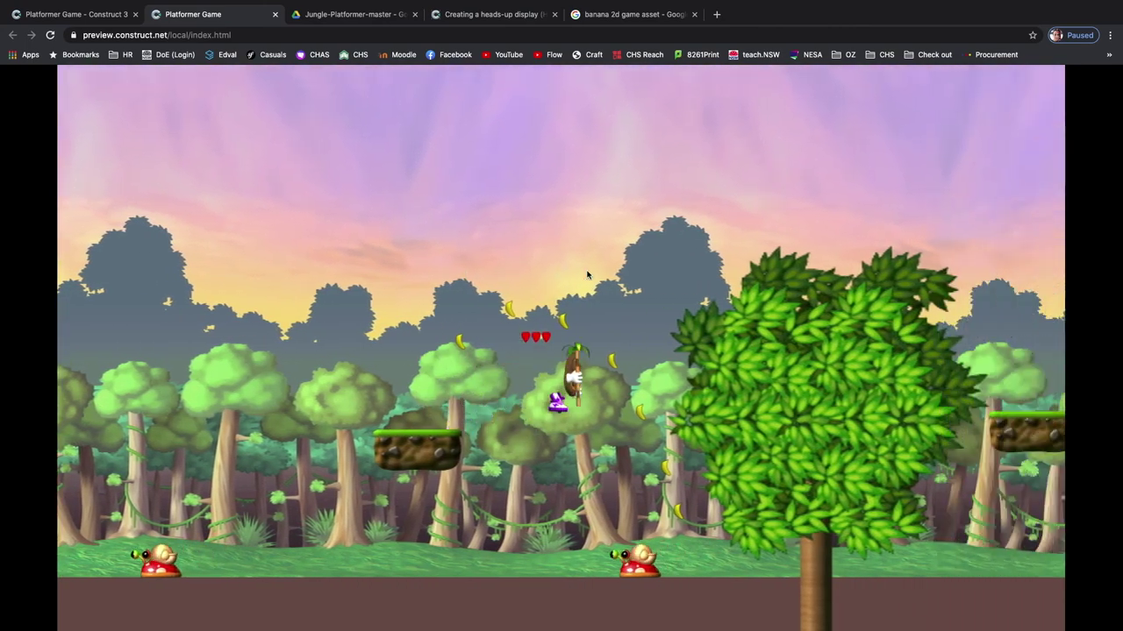
key("Up")
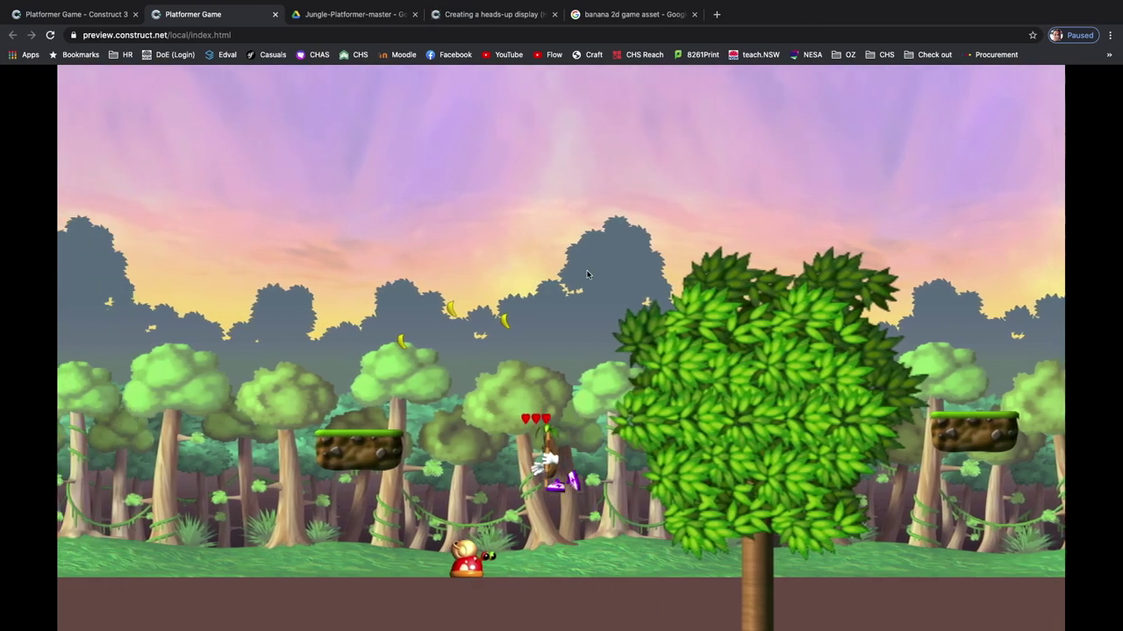
- Finish the play test by jumping and running the player back from the banana arc, and return to the project editor
key("Up")
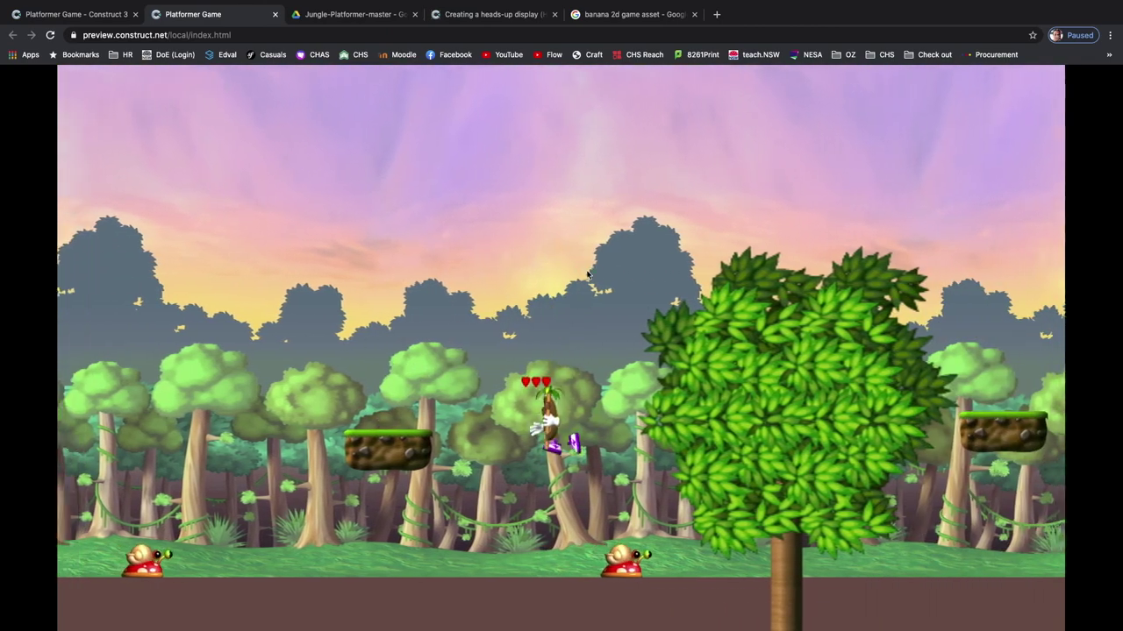
key("Left")
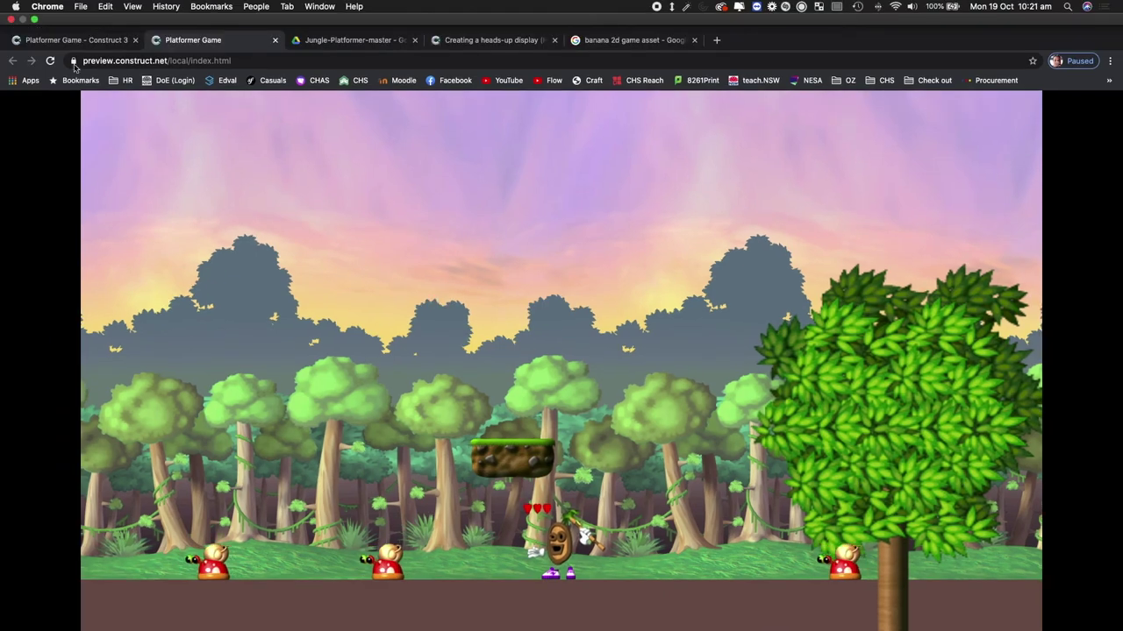
left_click(75, 14)
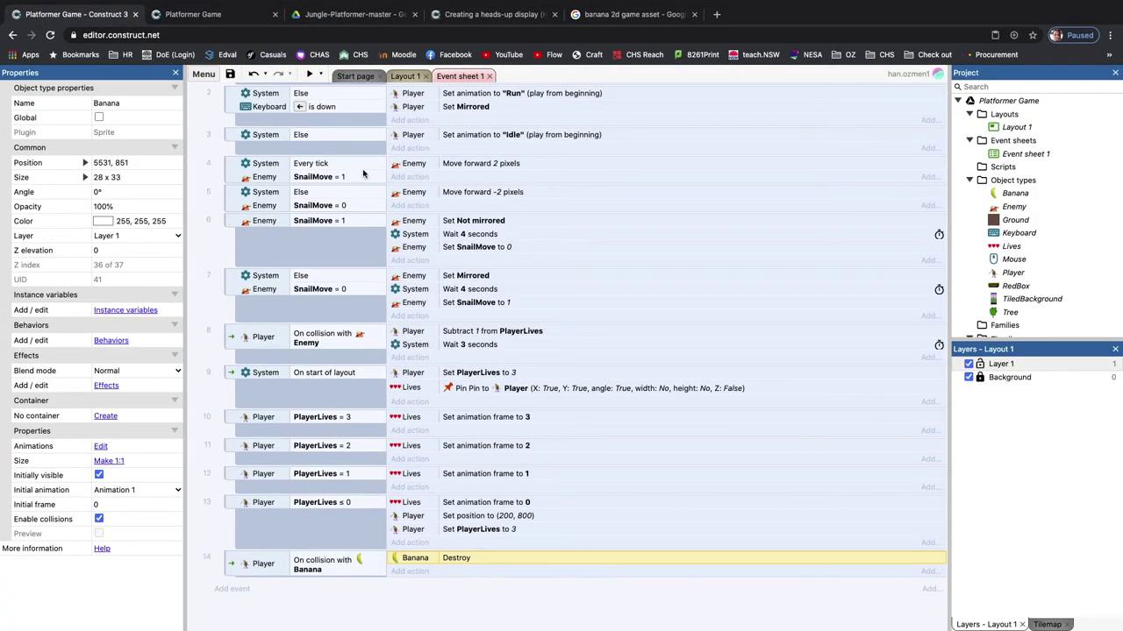
- In Layout 1, enlarge the bananas above the second, first and third platforms to about 37 x 44, 33 x 48 and 32 x 41
left_click(404, 76)
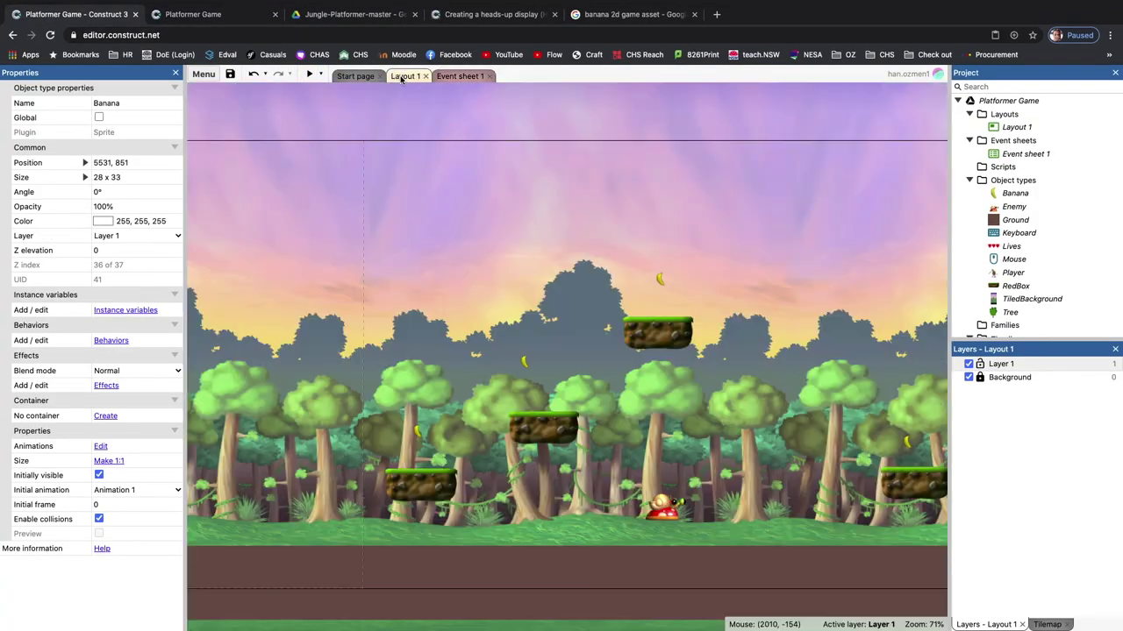
left_click(529, 361)
left_click_drag(536, 351, 539, 347)
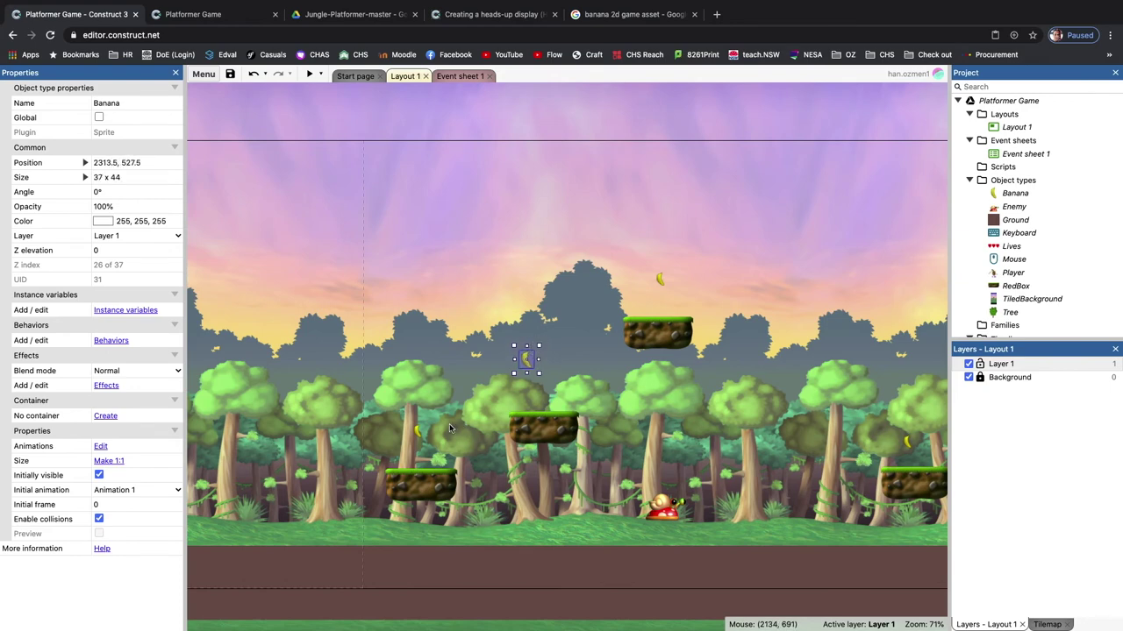
left_click(414, 430)
left_click_drag(427, 418, 428, 412)
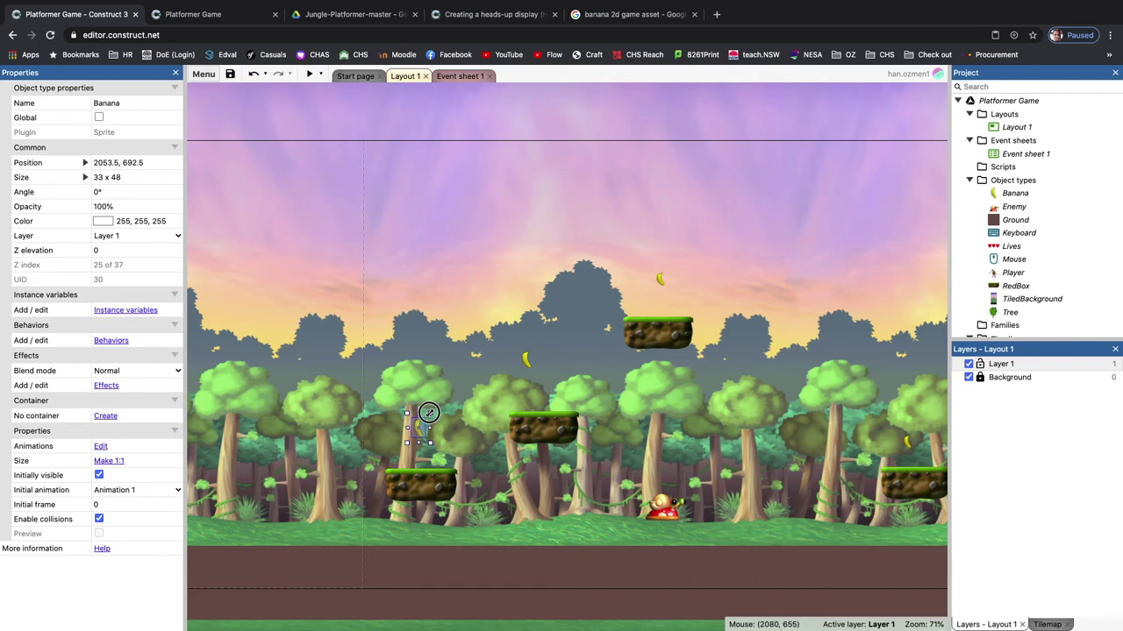
left_click(662, 280)
left_click_drag(672, 268, 673, 263)
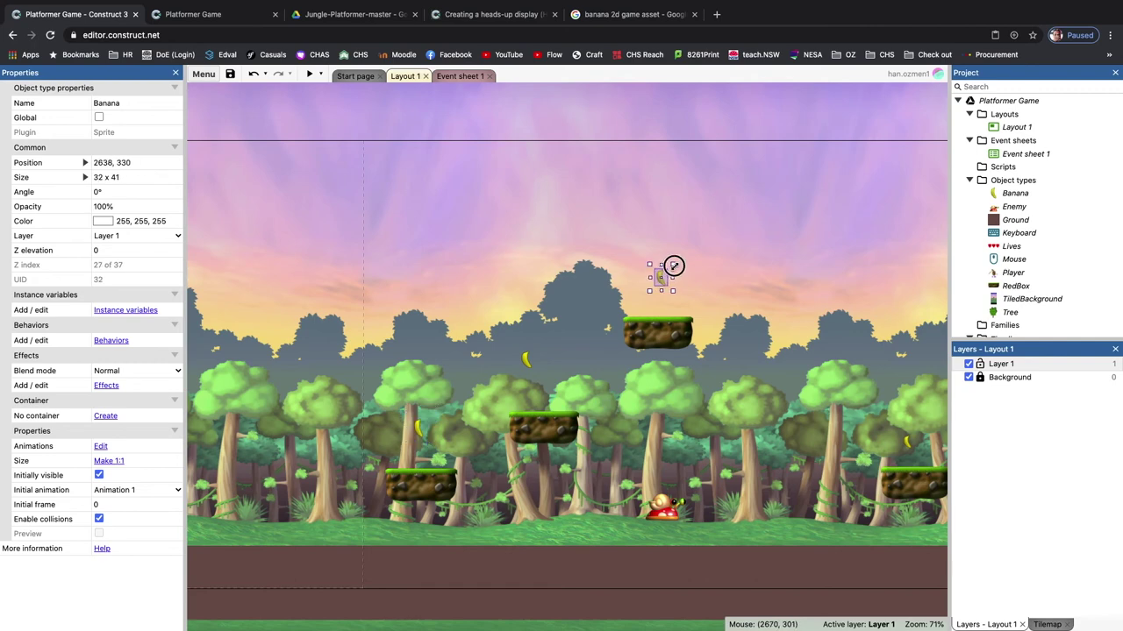
- Enlarge the banana above the fourth platform, near (3234, 720), to about 34 x 44
scroll(705, 373, "right", 2)
scroll(705, 373, "right", 10)
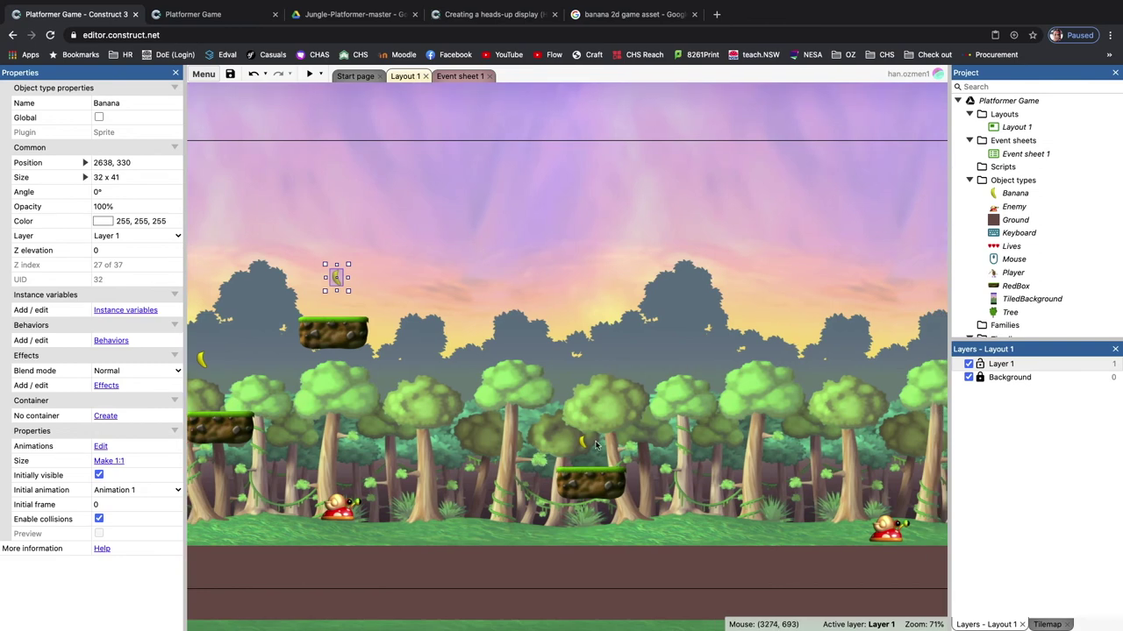
left_click(583, 443)
left_click_drag(593, 431, 596, 426)
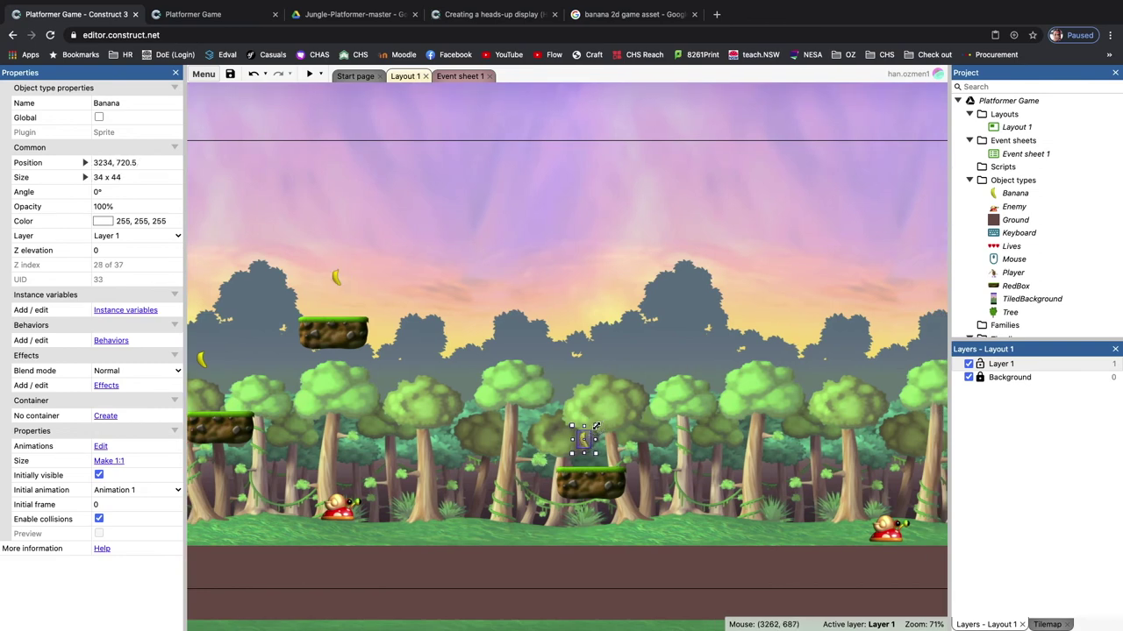
- Enlarge the bananas in the arc above the fifth platform, making the one near (5315, 485) about 34 x 40
scroll(776, 336, "right", 20)
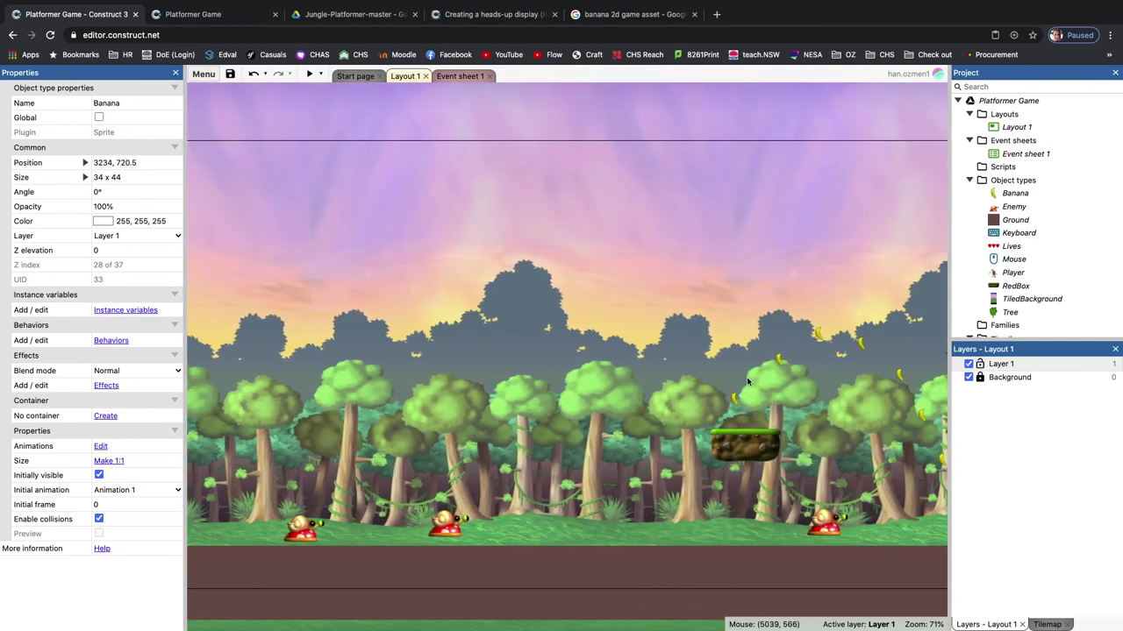
left_click(735, 398)
left_click_drag(746, 398, 876, 328, "ctrl")
left_click(860, 346)
- Look over the layout between the player's starting area and the banana platforms
scroll(483, 362, "left", 10)
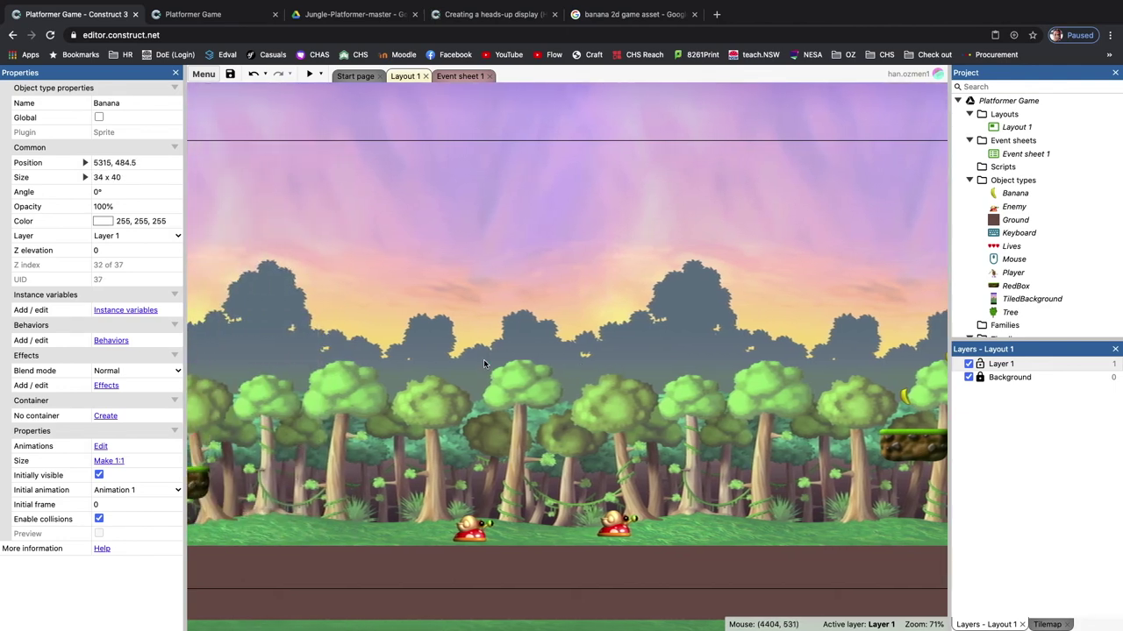
scroll(483, 362, "left", 10)
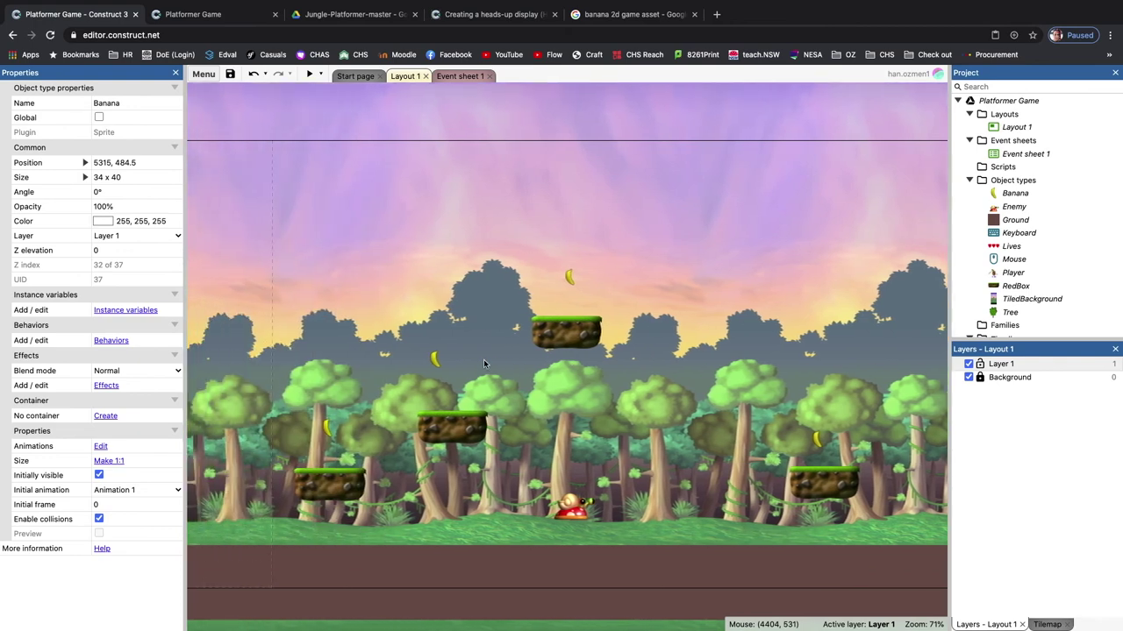
scroll(484, 362, "left", 10)
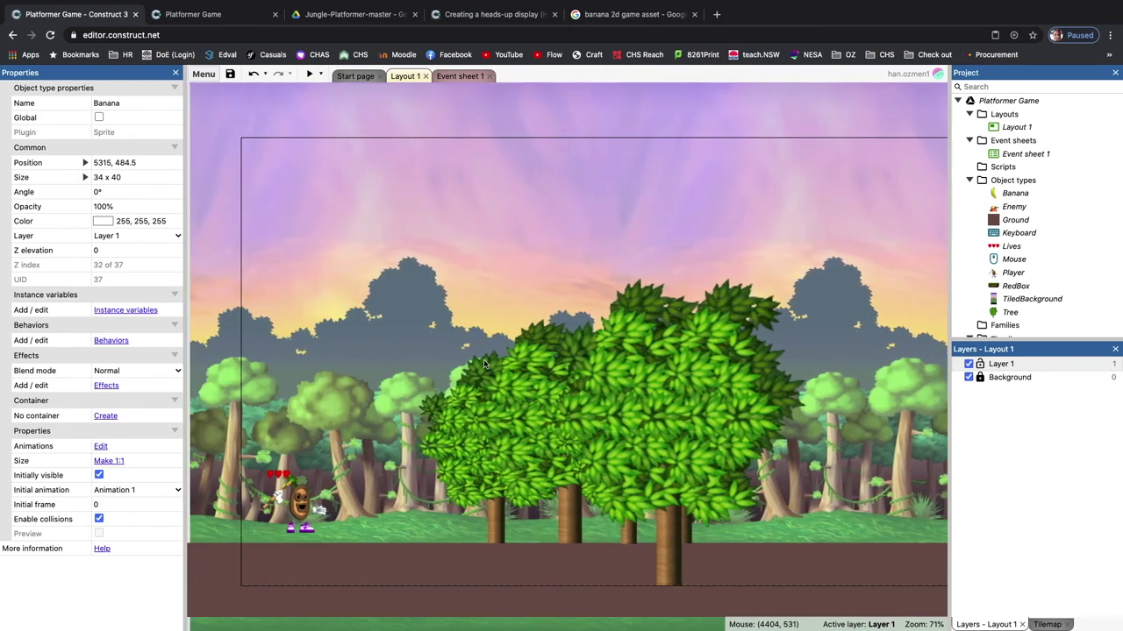
left_click(383, 194)
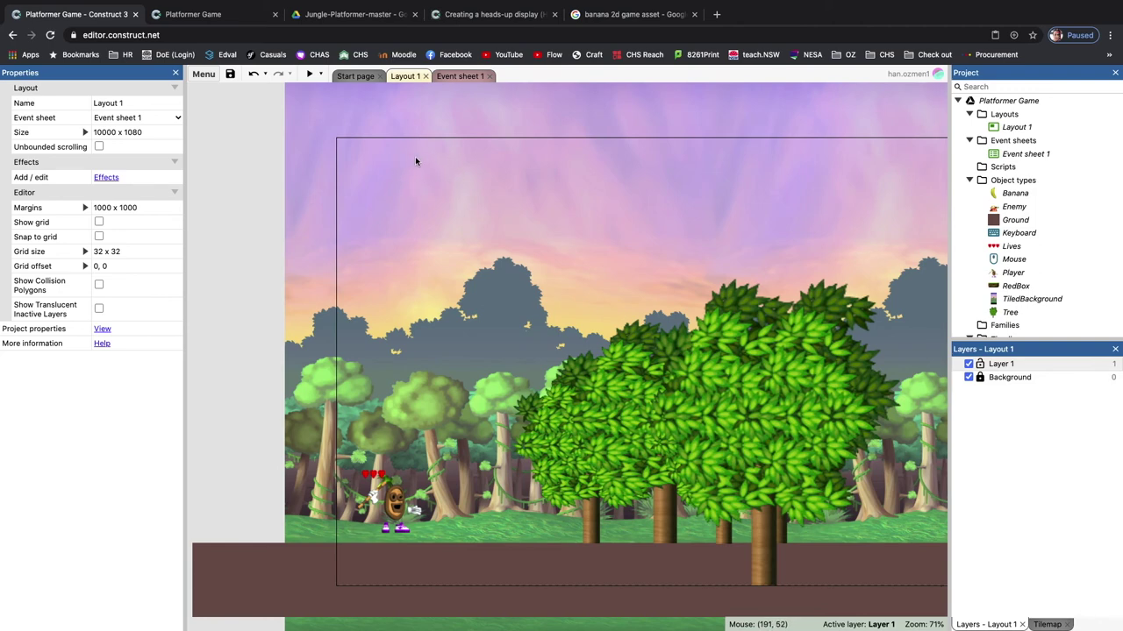
scroll(445, 163, "right", 2)
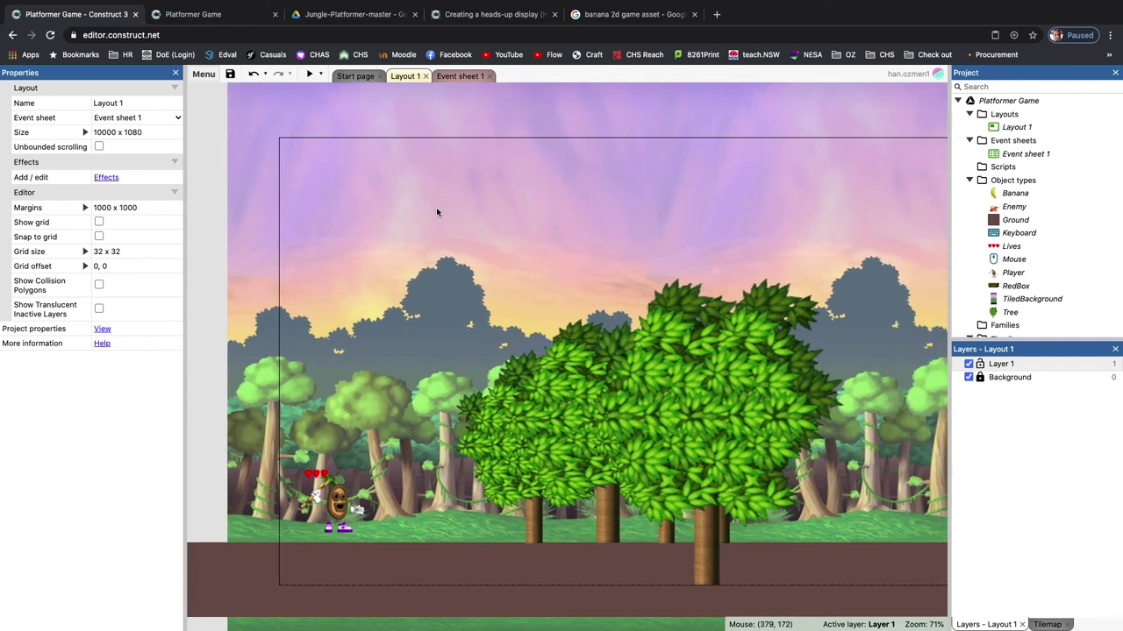
scroll(659, 299, "right", 15)
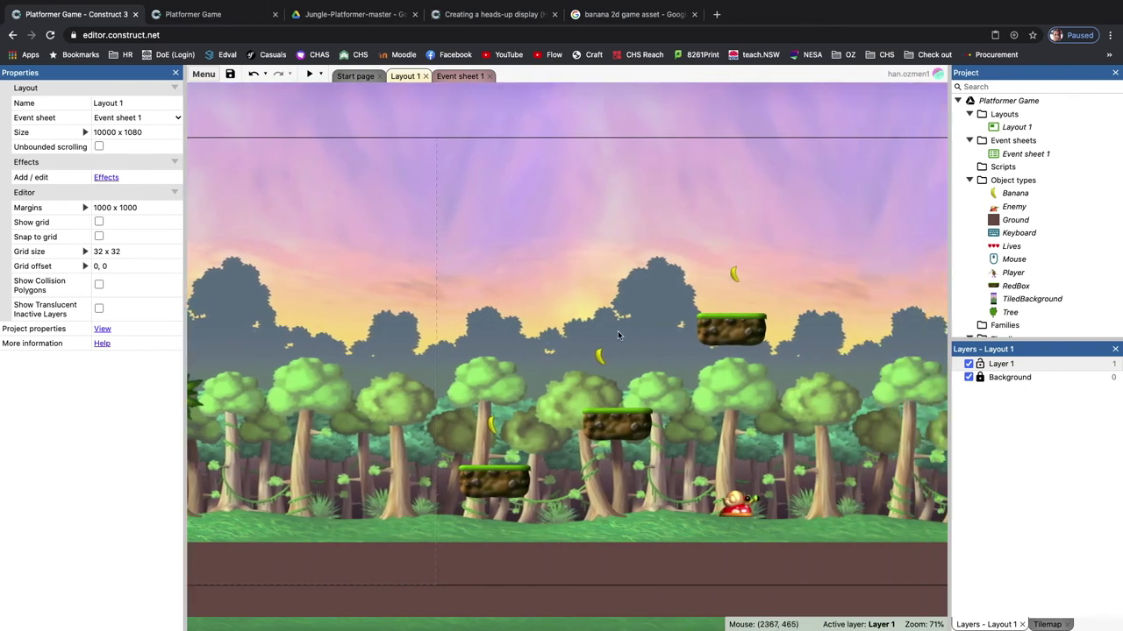
left_click(600, 354)
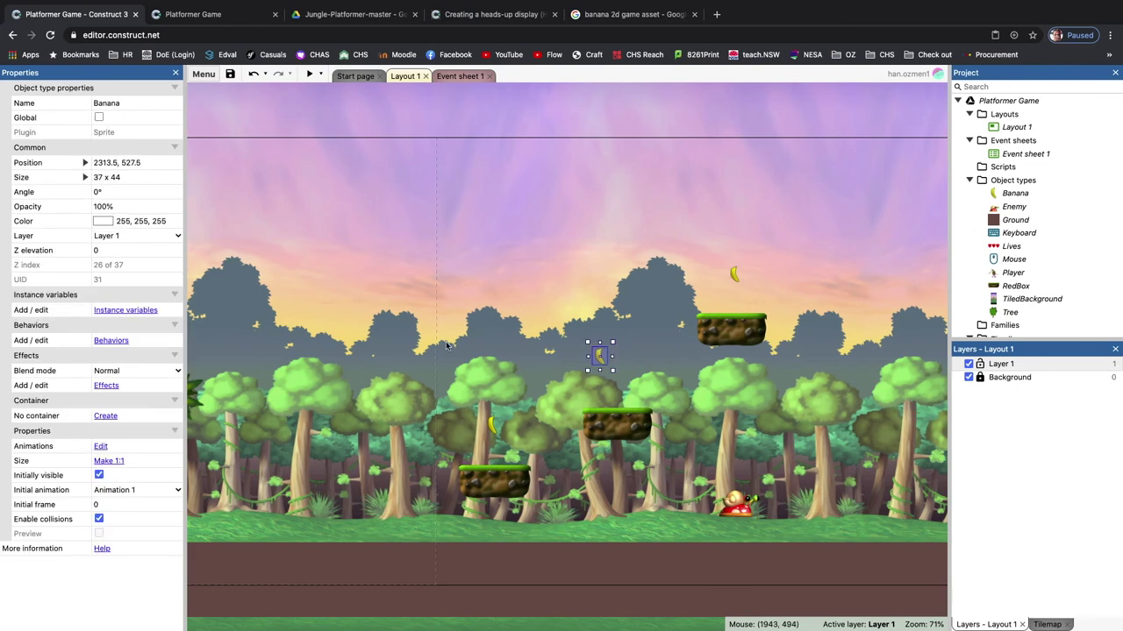
scroll(446, 343, "left", 14)
- Insert a Text object at about (69, 60), near the layout's upper-left corner, and enlarge its box to about 295 x 127
left_click(343, 178)
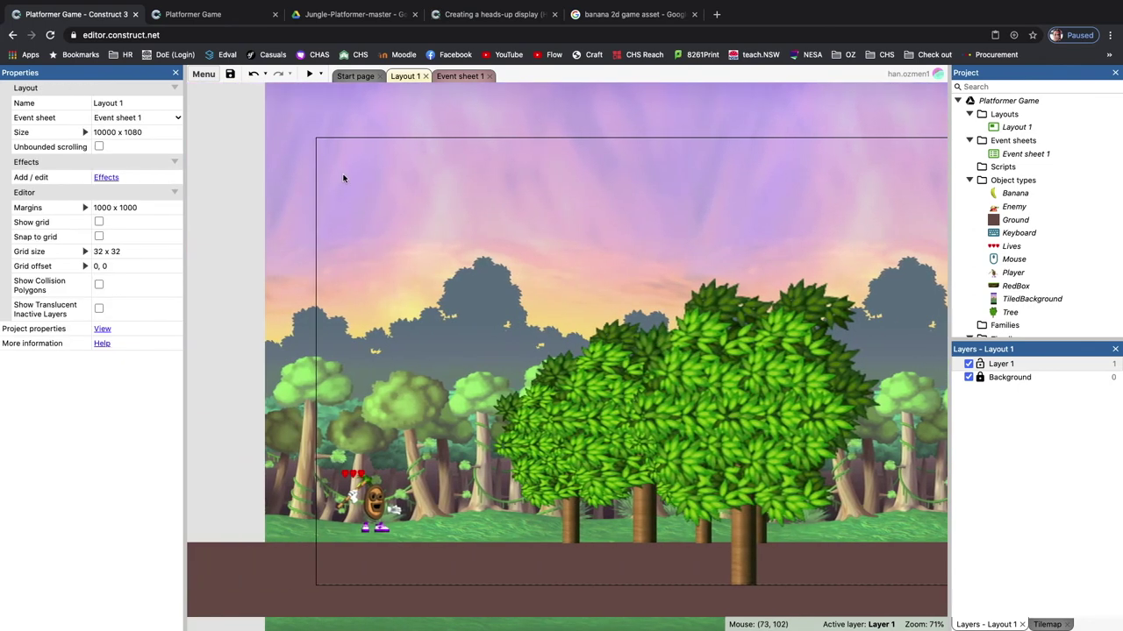
right_click(342, 178)
left_click(379, 181)
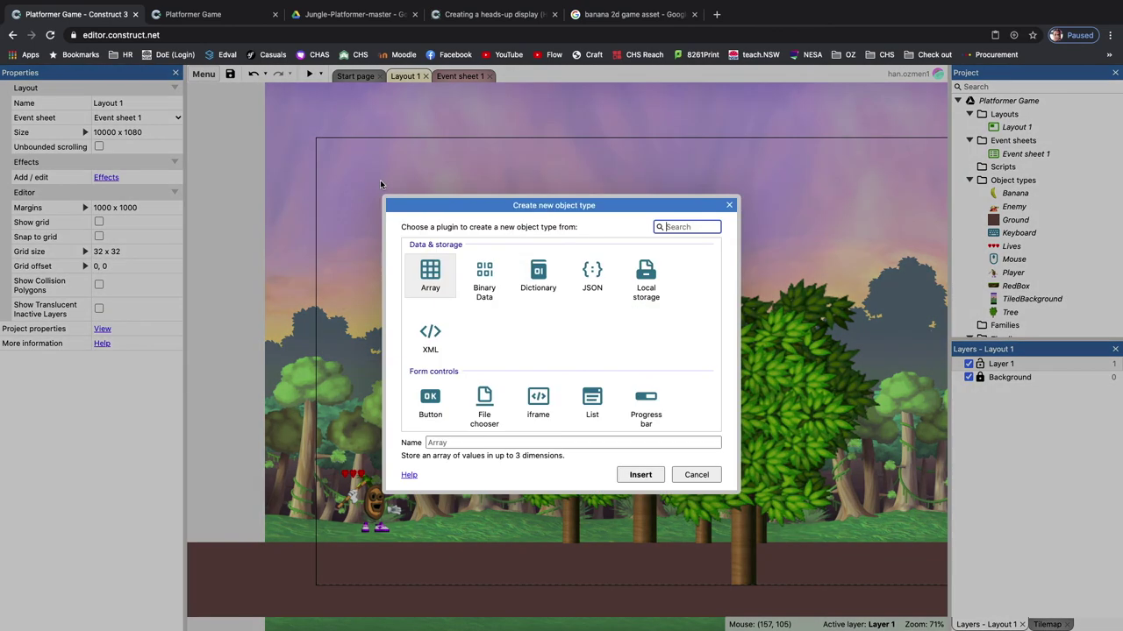
scroll(546, 326, "down", 10)
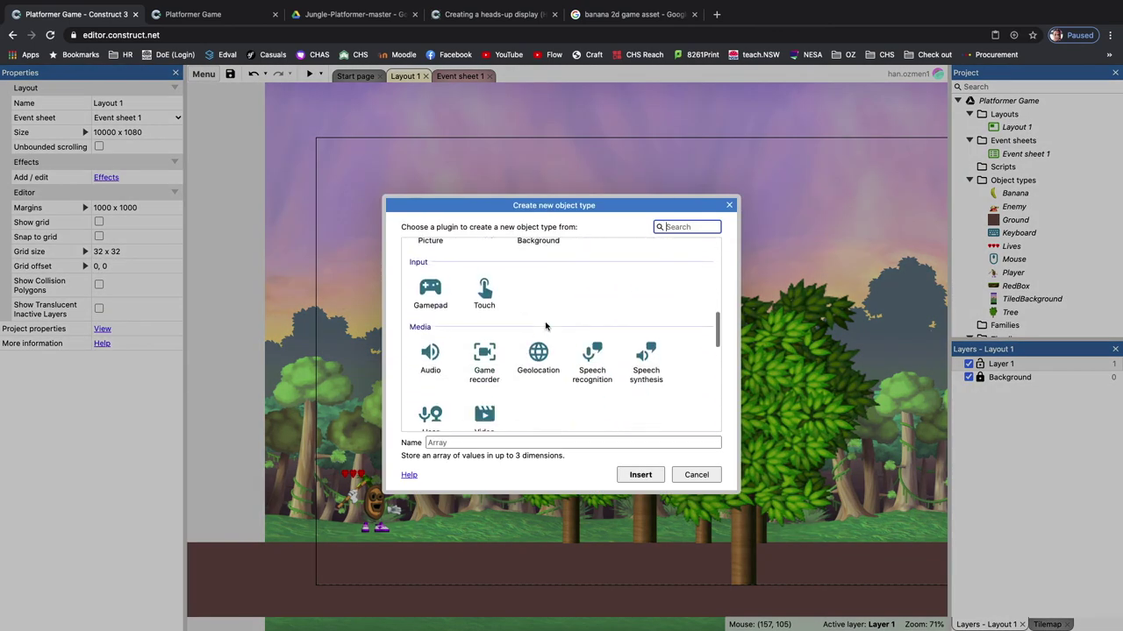
scroll(545, 325, "down", 2)
type("text")
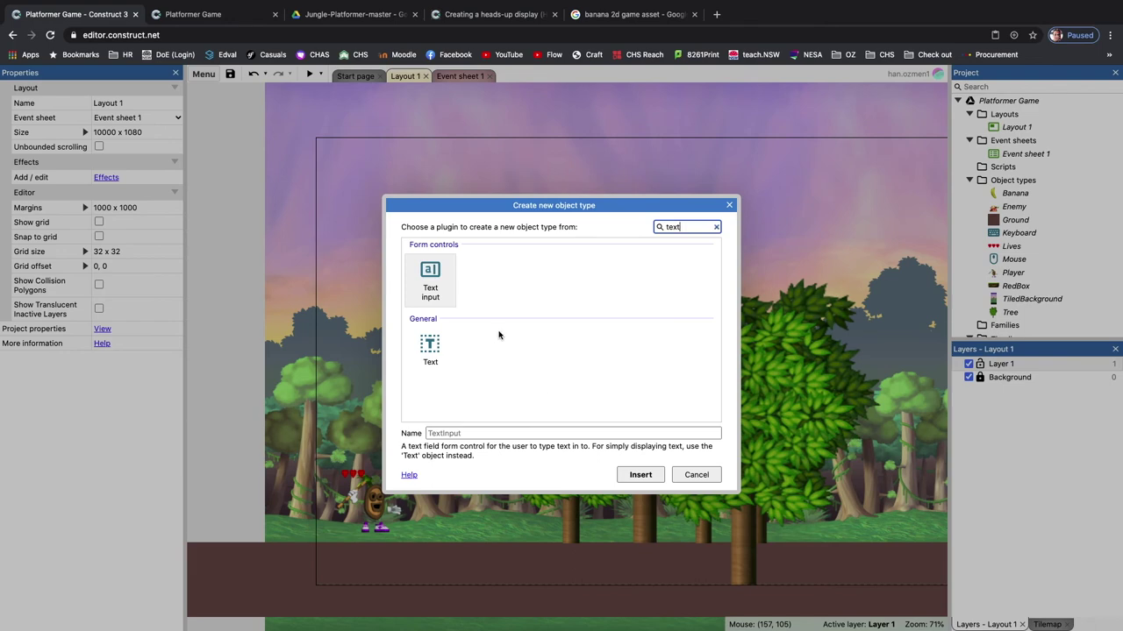
left_click(436, 350)
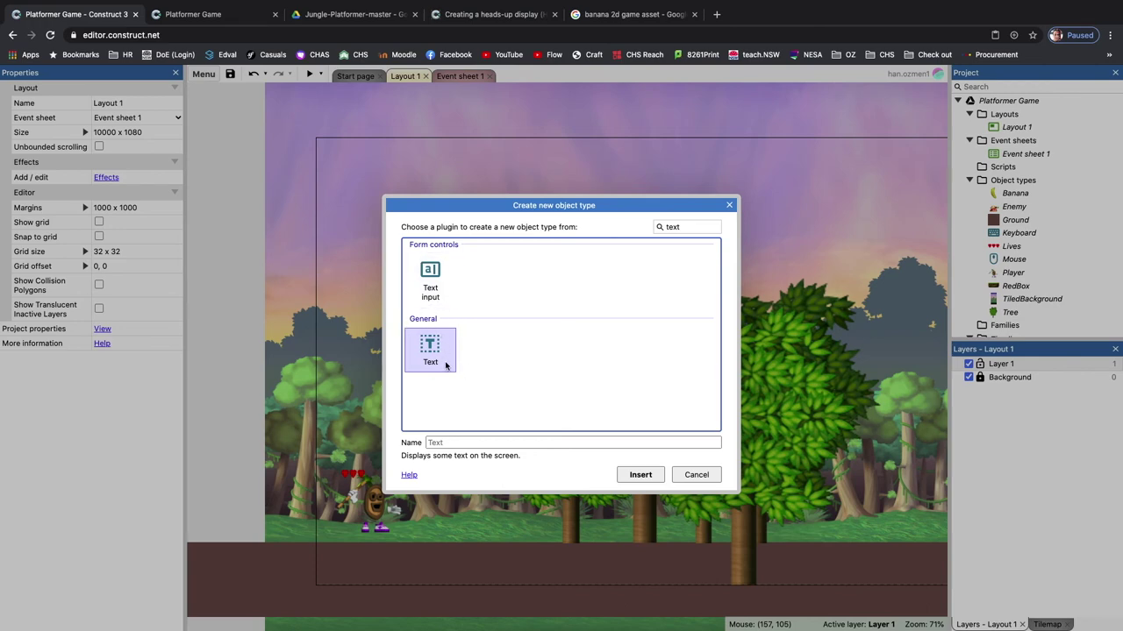
left_click(650, 478)
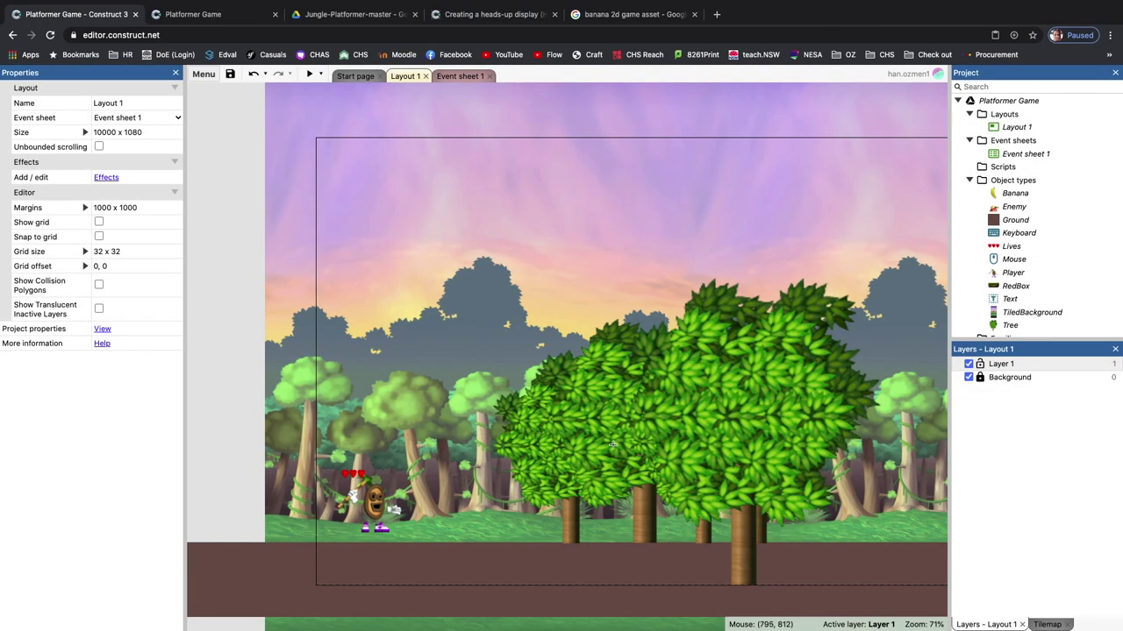
left_click(341, 159)
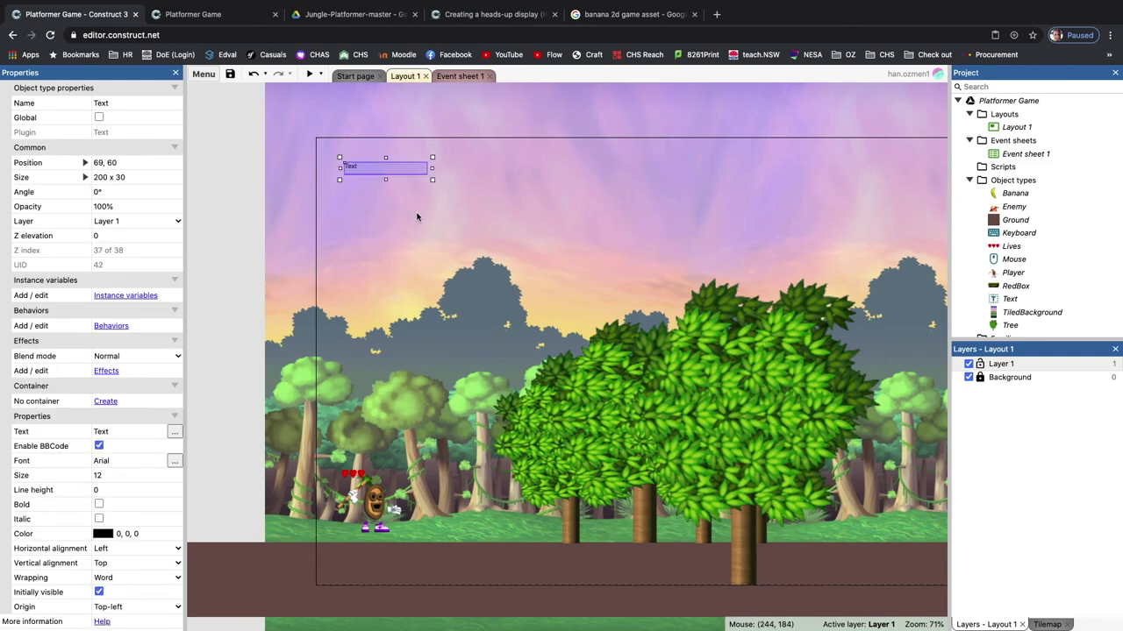
left_click_drag(432, 180, 472, 220)
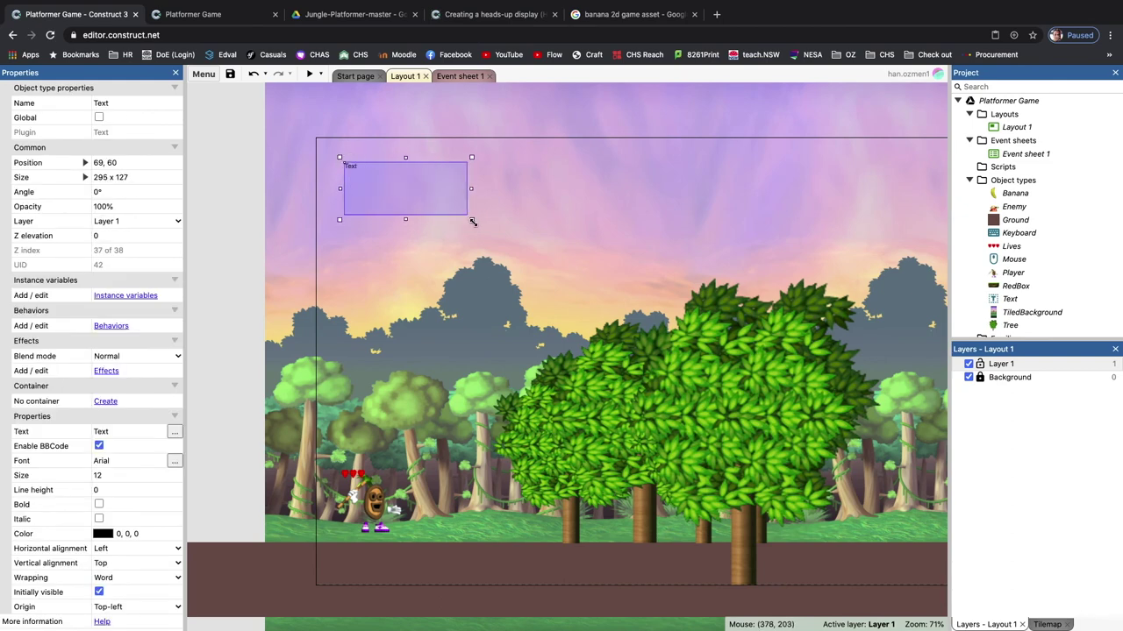
- Rename the new text object as BananaCounter, keeping its default text content
double_click(362, 164)
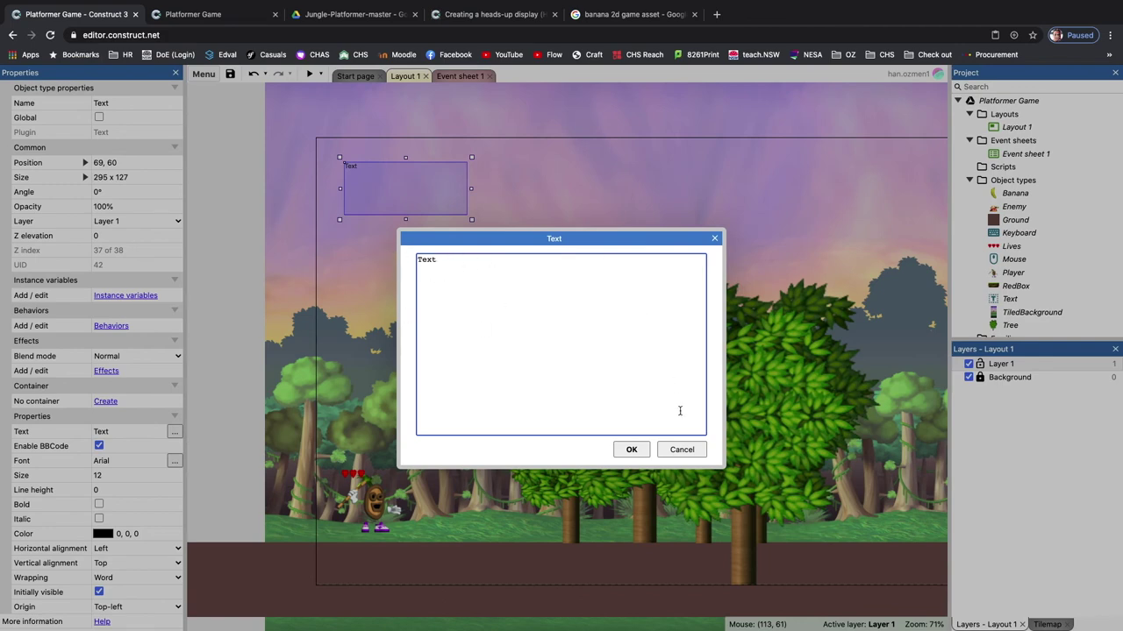
left_click(630, 449)
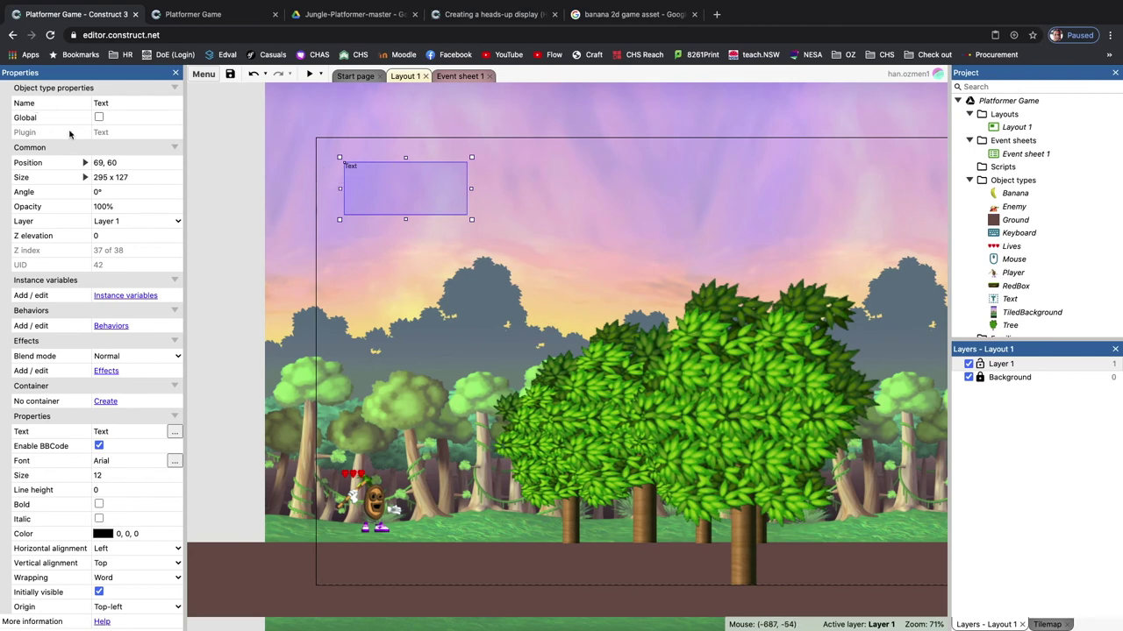
left_click(131, 103)
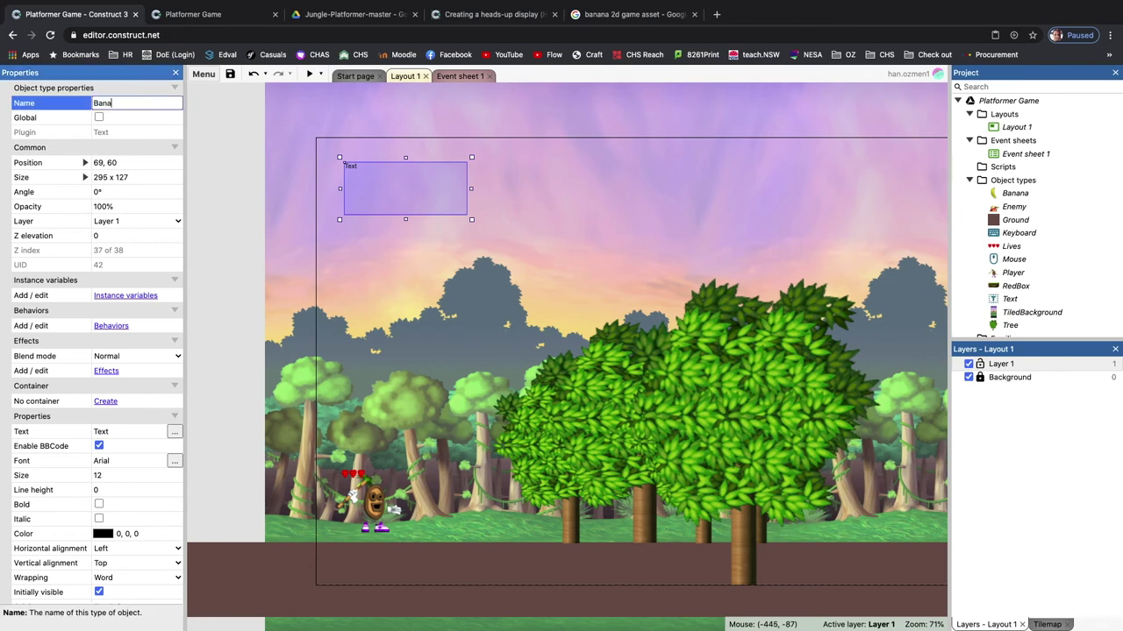
type("Banana Counter")
key("Return")
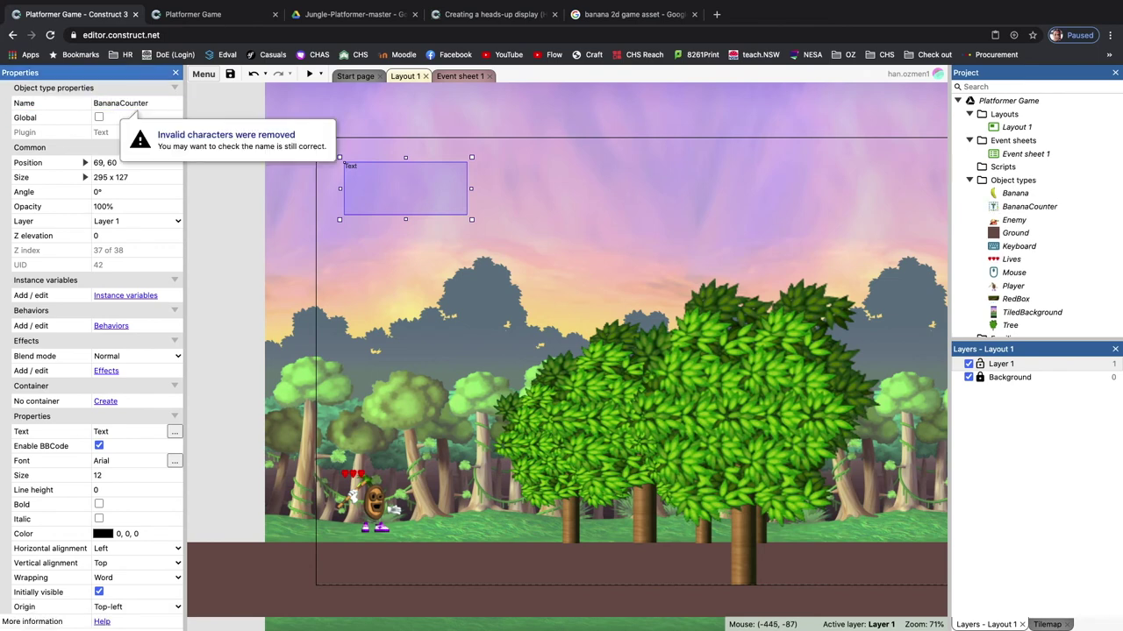
left_click(129, 120)
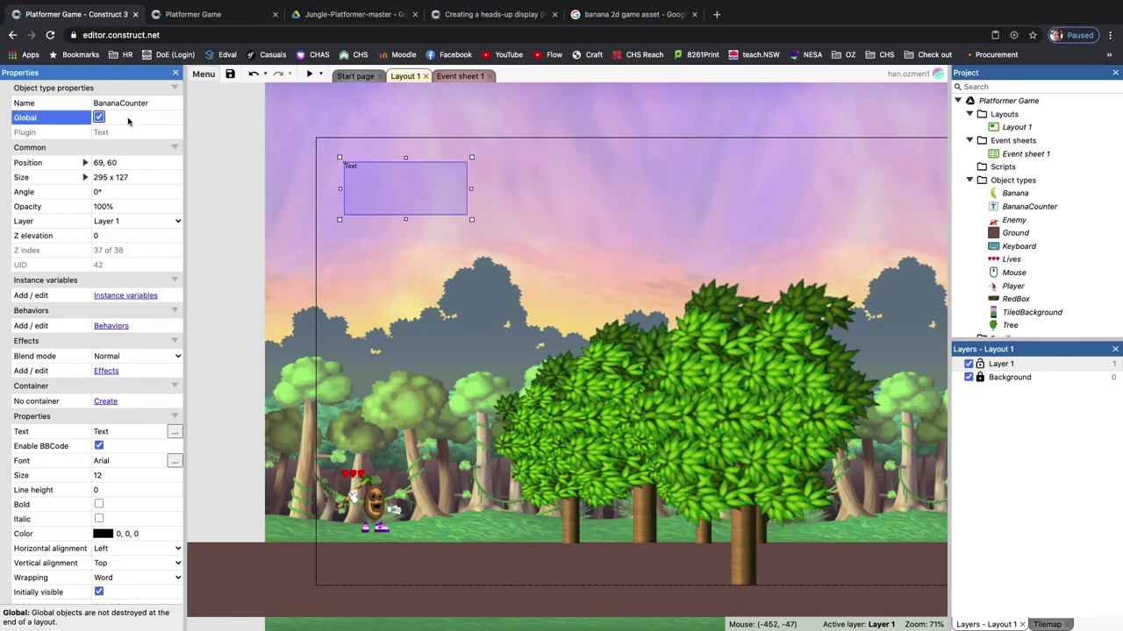
left_click(126, 119)
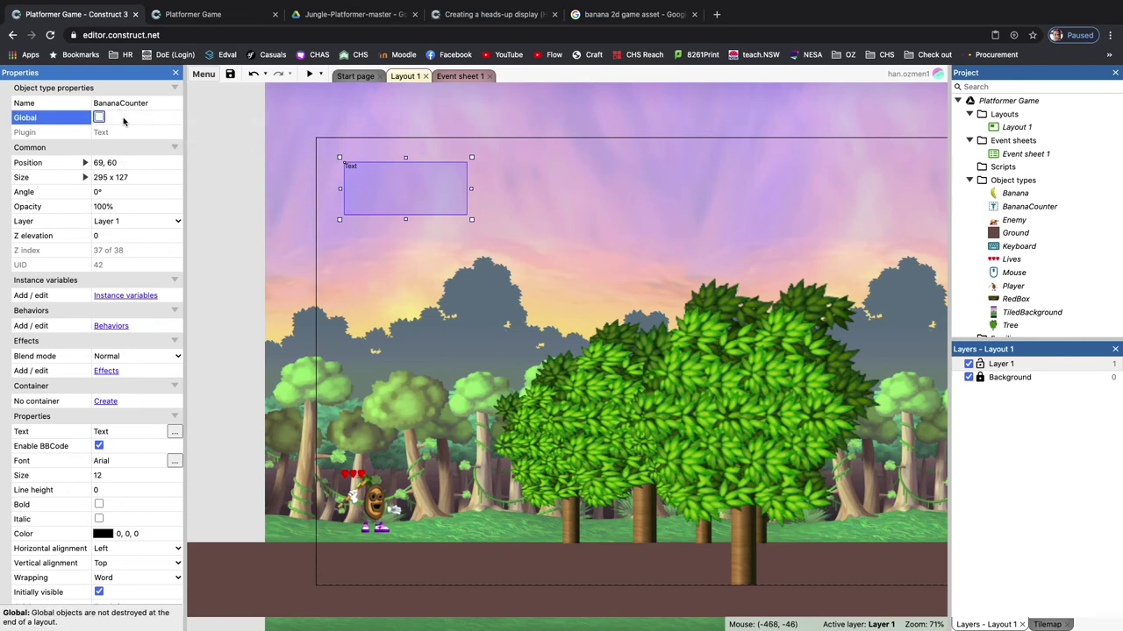
left_click(252, 314)
- Set the BananaCounter text's font size to 45
left_click(344, 166)
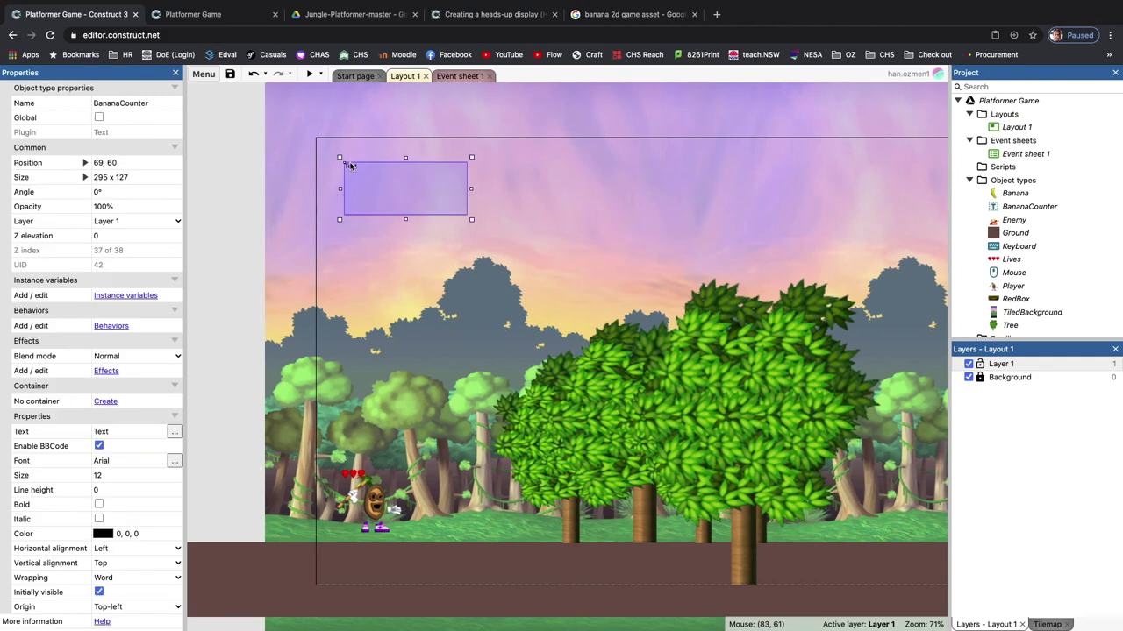
scroll(58, 430, "down", 1)
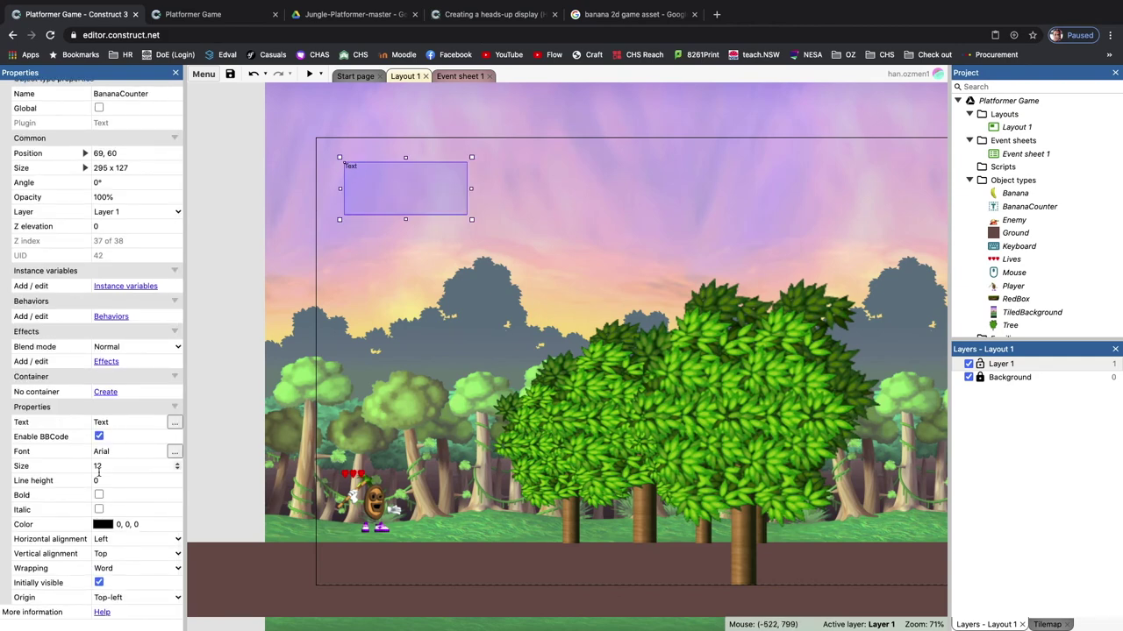
left_click_drag(178, 463, 178, 467)
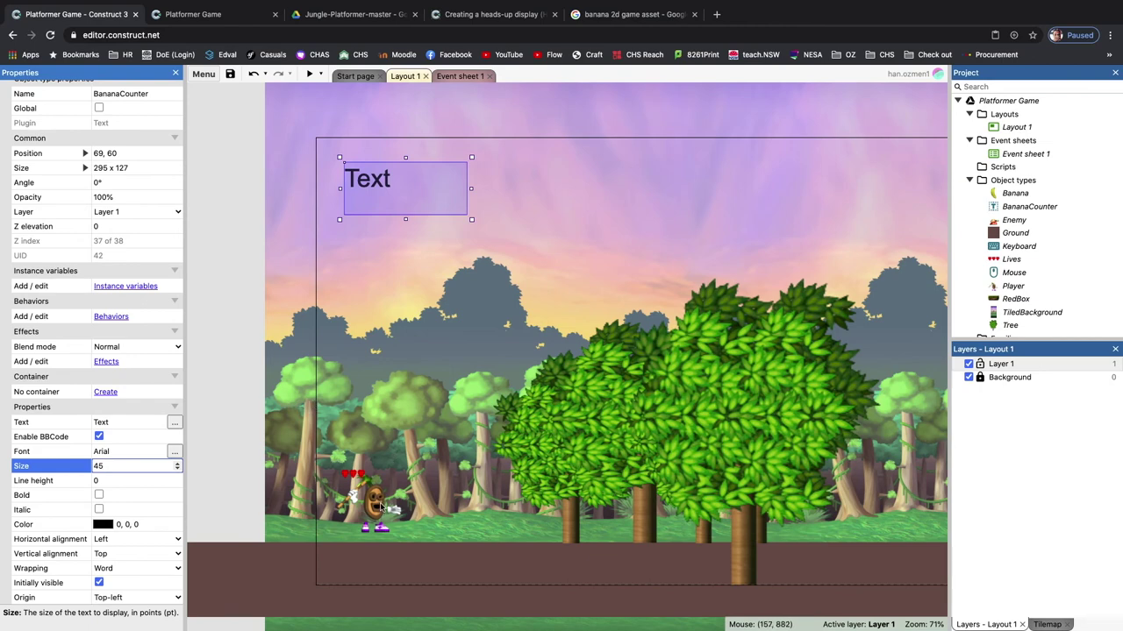
- Add a Number instance variable named Bananas with initial value 0 to the Player object
left_click(379, 506)
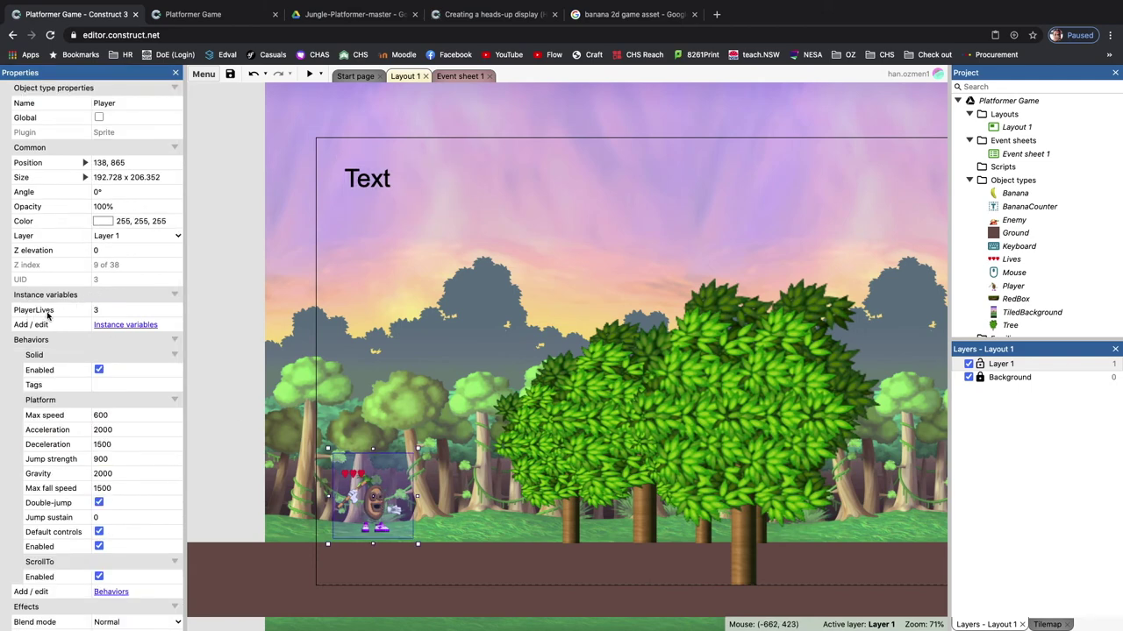
left_click(117, 327)
left_click(555, 317)
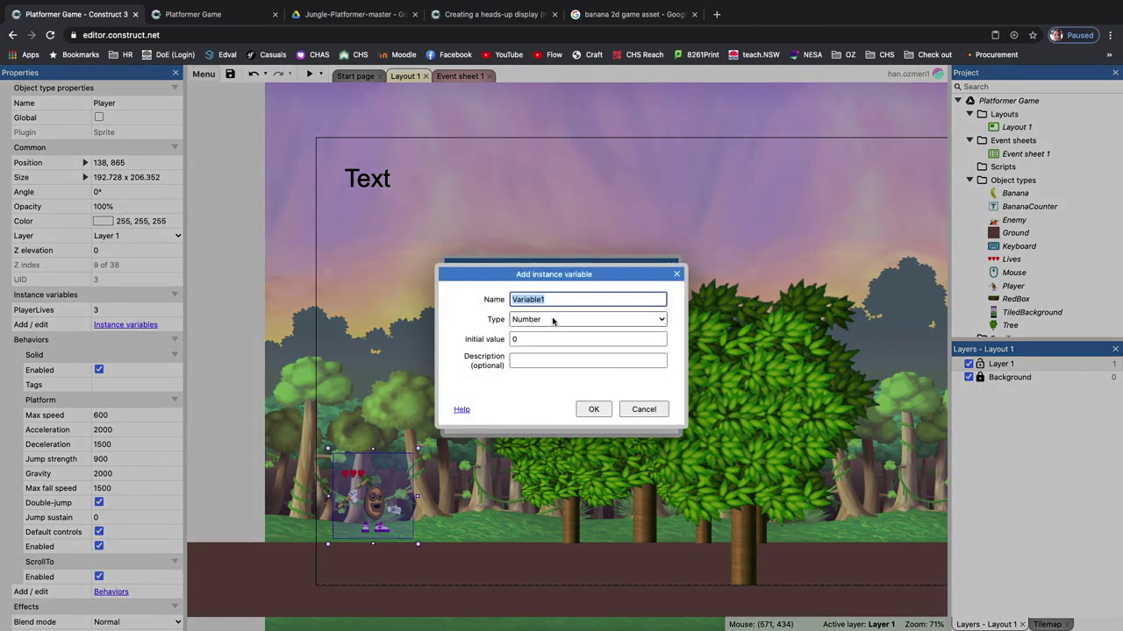
type("Bananas")
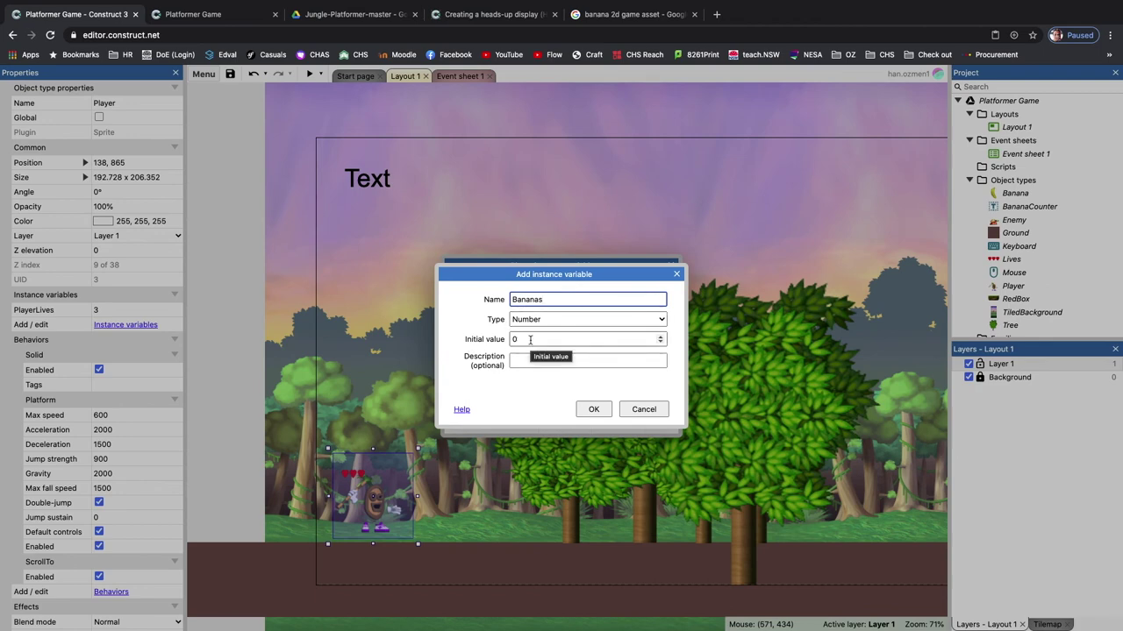
left_click(593, 409)
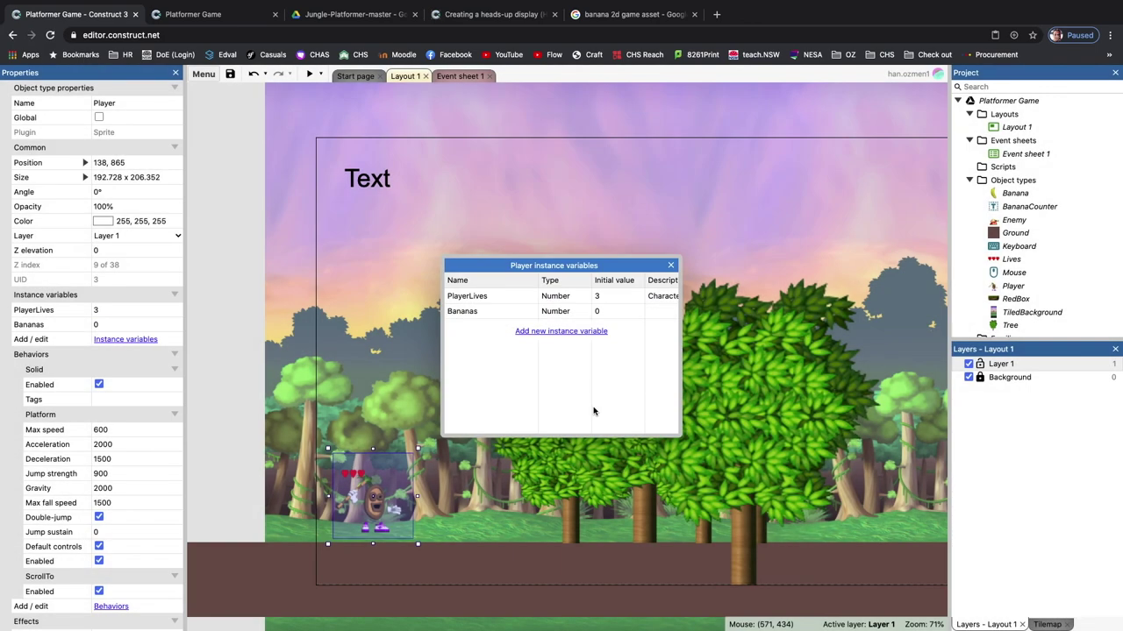
left_click(671, 266)
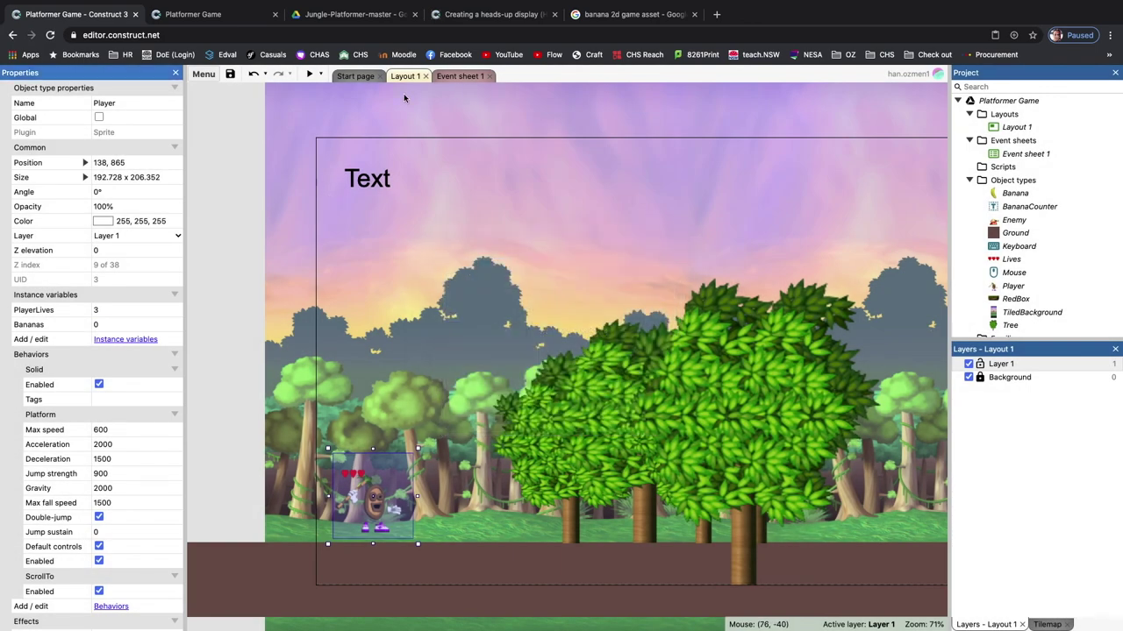
- In the event sheet, add a Set text action for BananaCounter to the On start of layout event
left_click(463, 77)
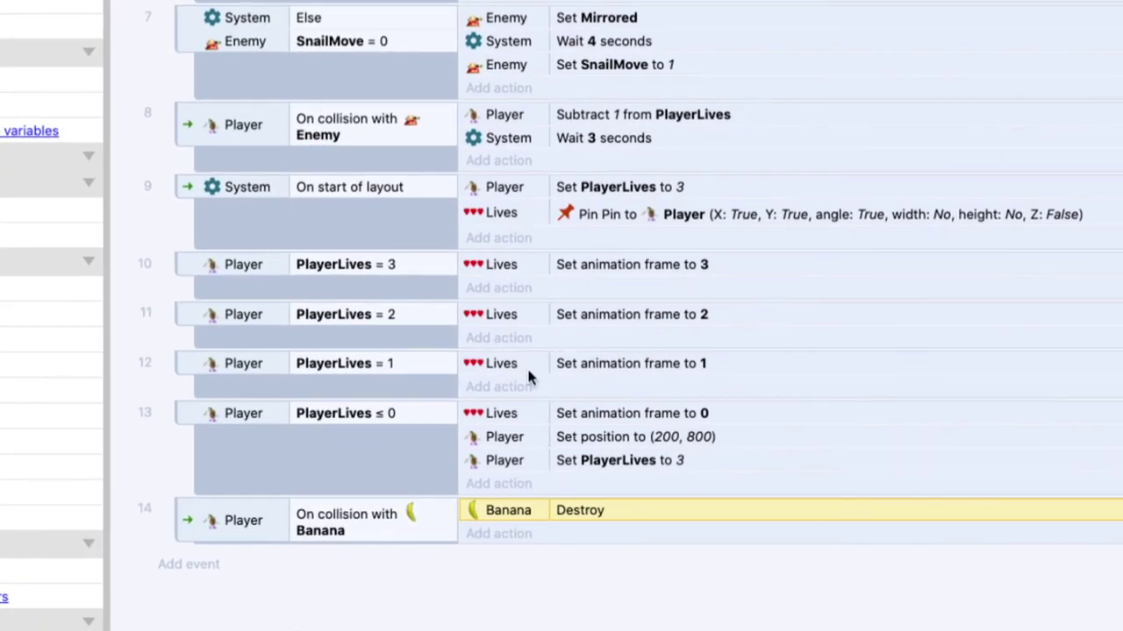
left_click(267, 195)
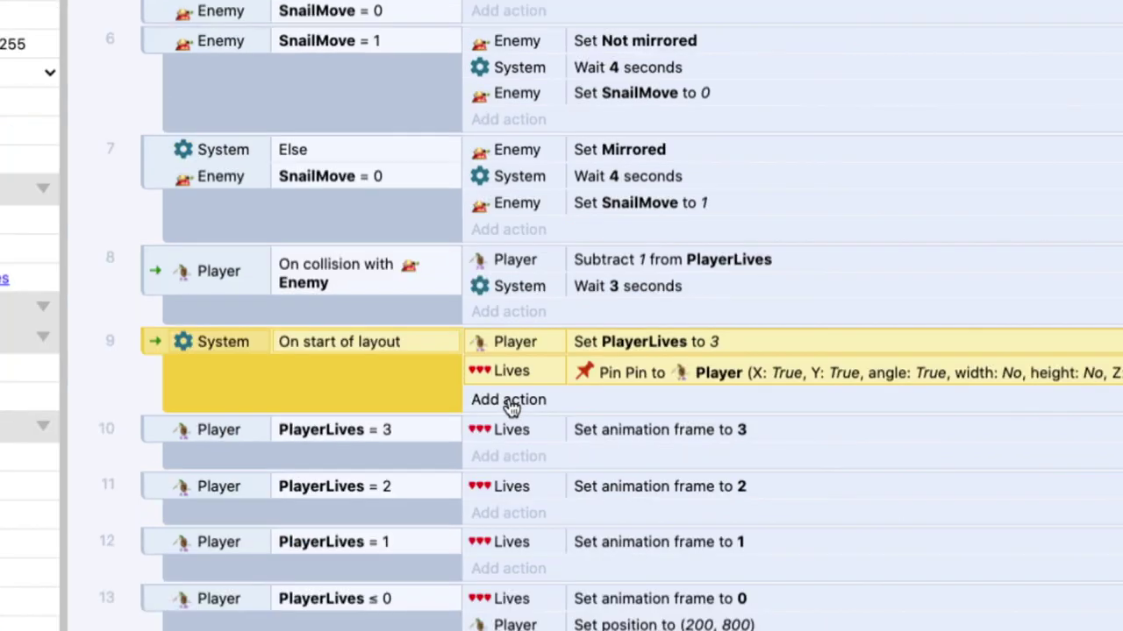
left_click(505, 238)
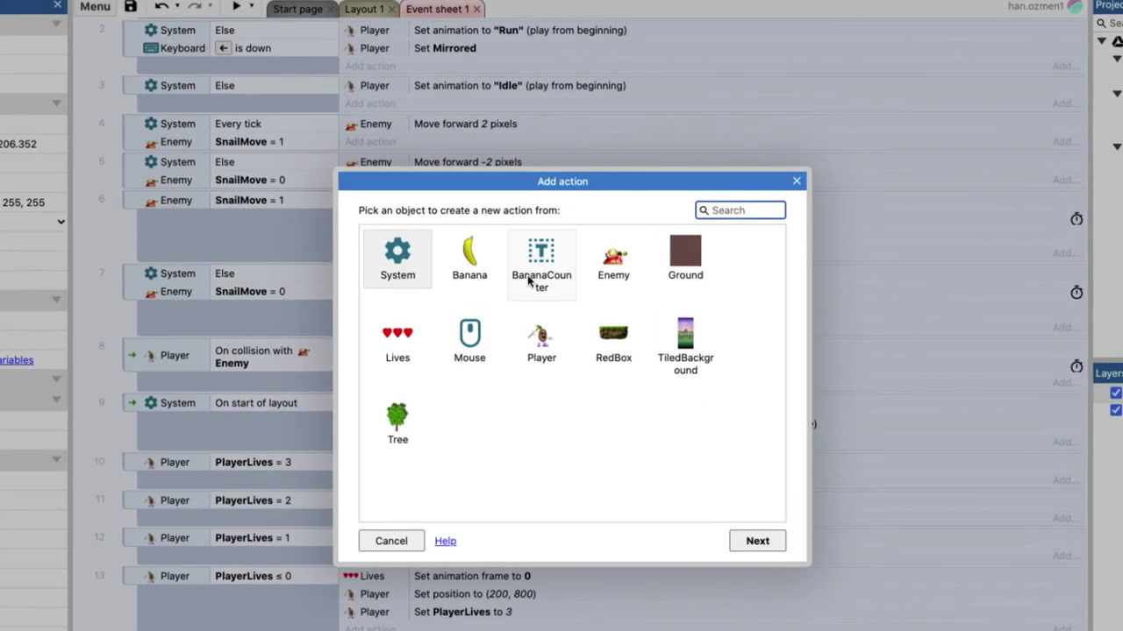
left_click(548, 258)
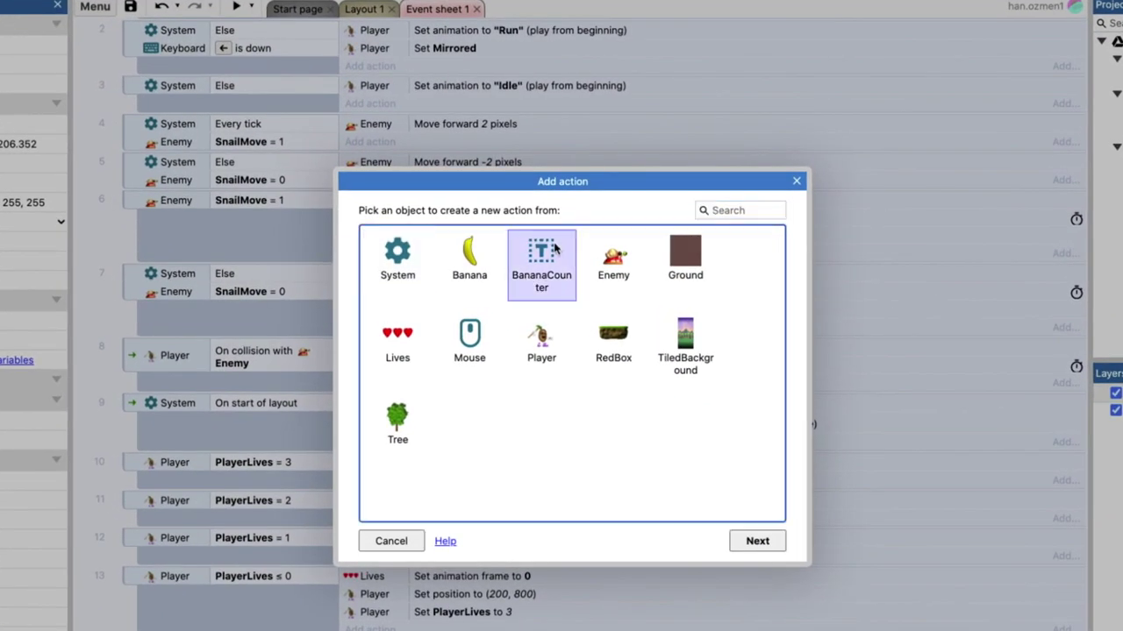
double_click(541, 266)
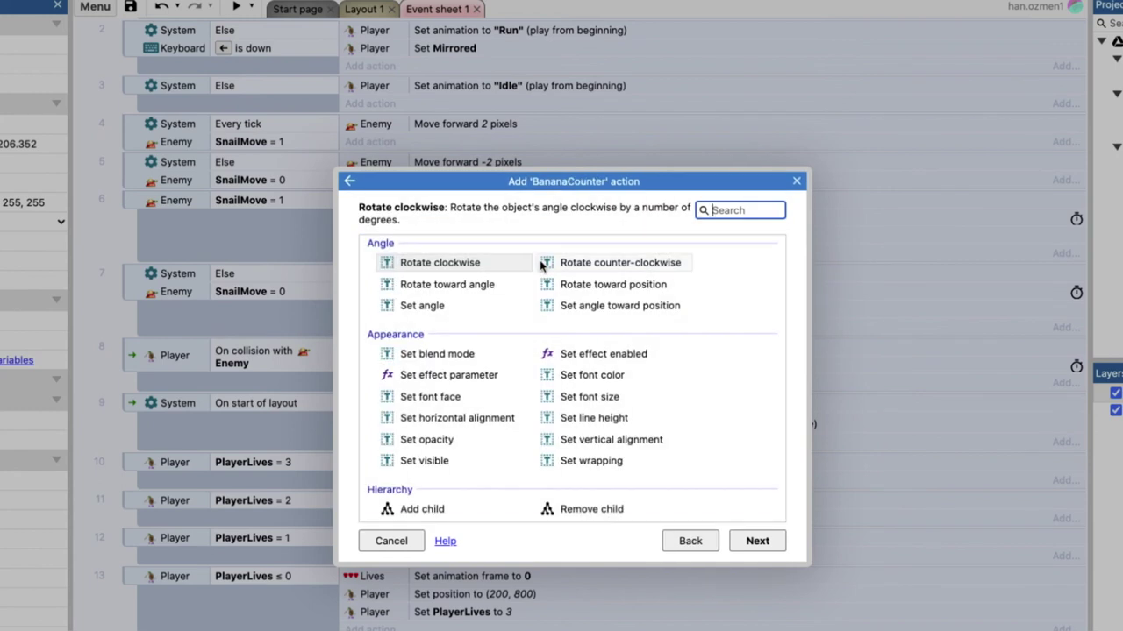
scroll(514, 383, "down", 5)
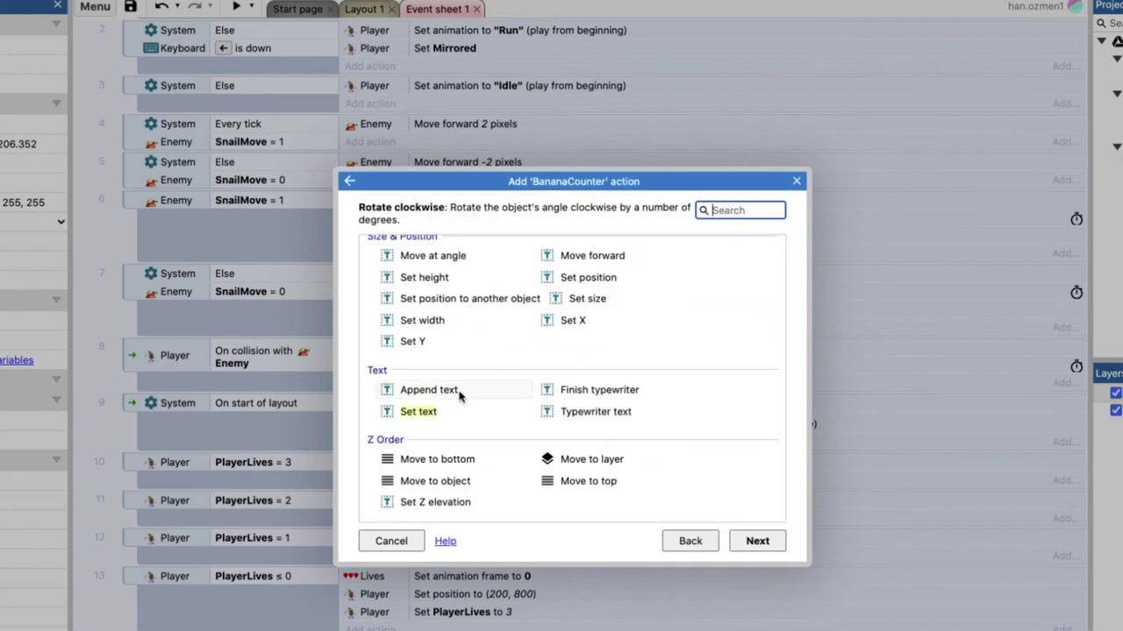
left_click(418, 414)
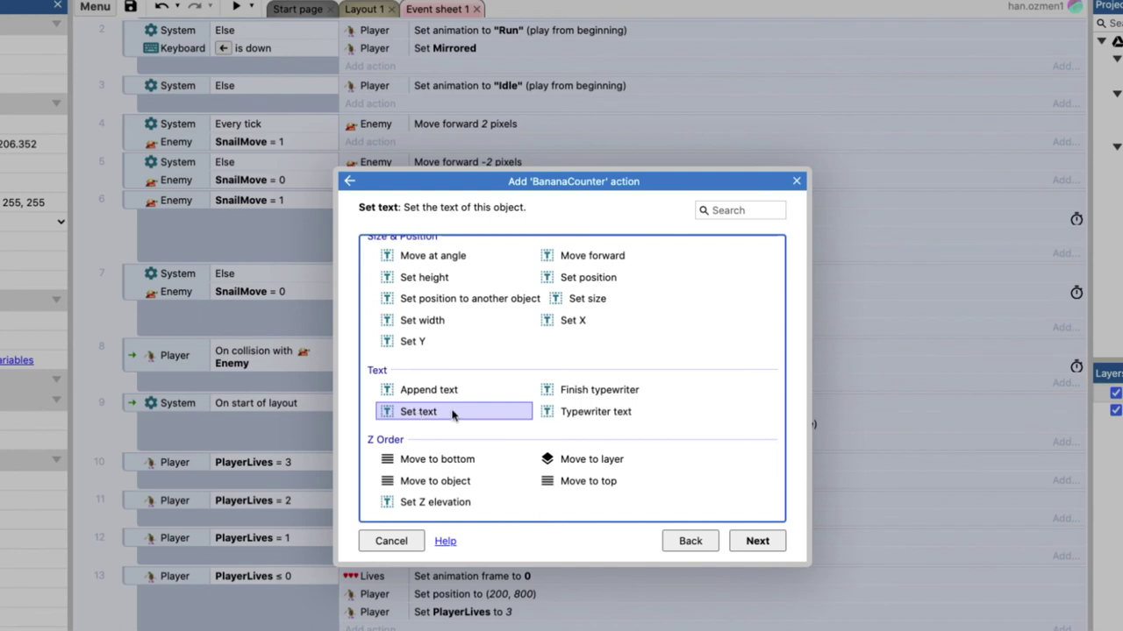
double_click(452, 414)
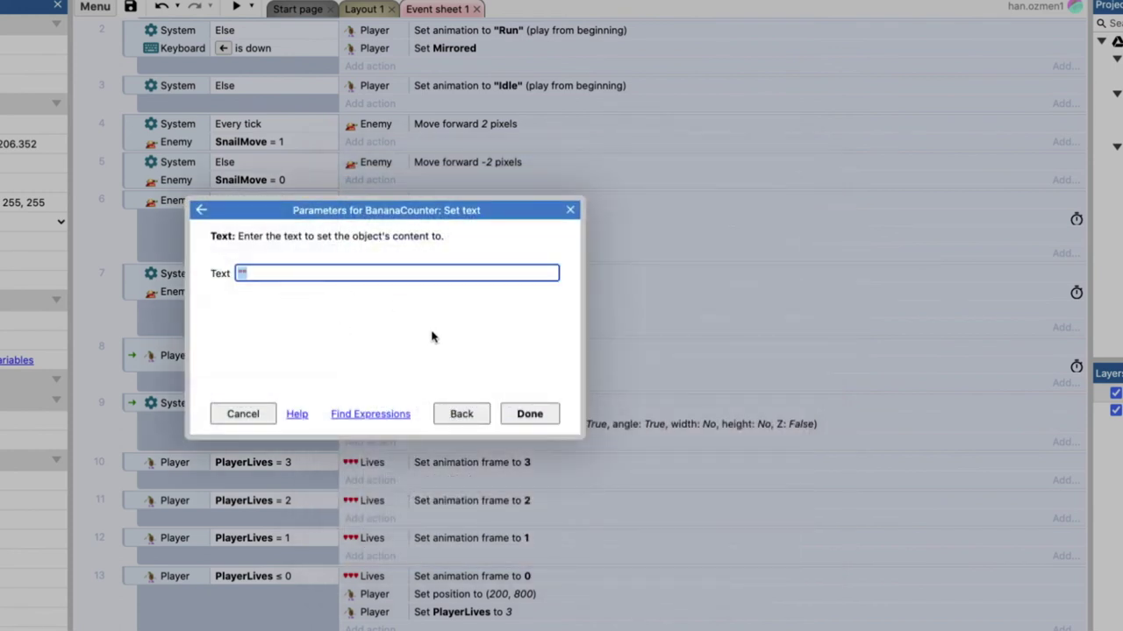
left_click(458, 310)
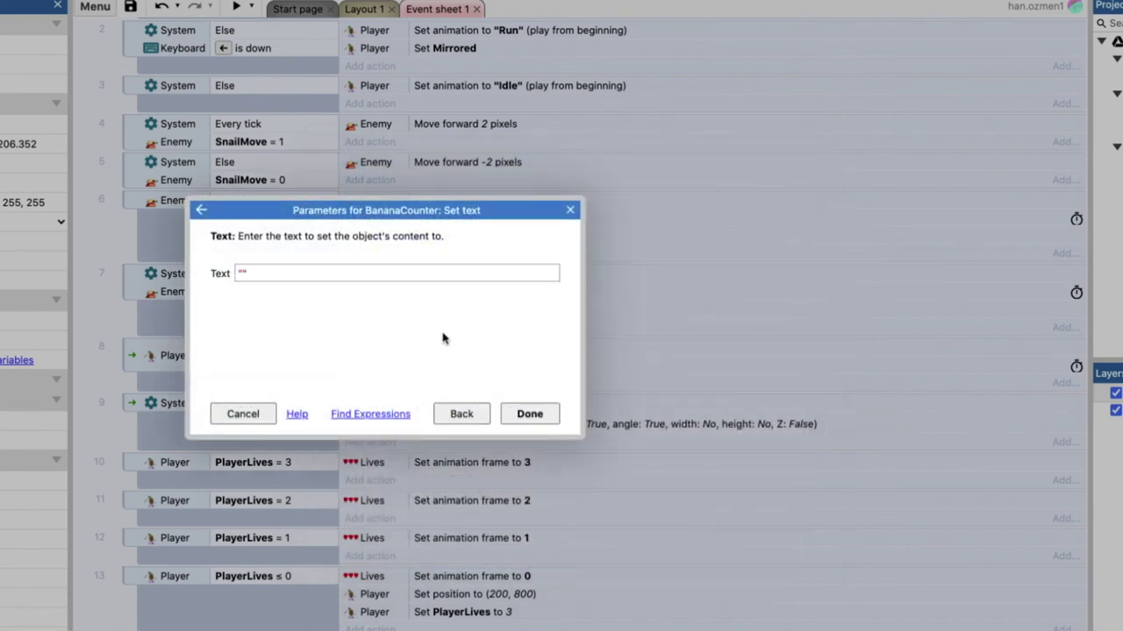
- Set the BananaCounter action's text to the Player.Bananas expression, looked up among the Player's instance variables, and finish the action
left_click(370, 414)
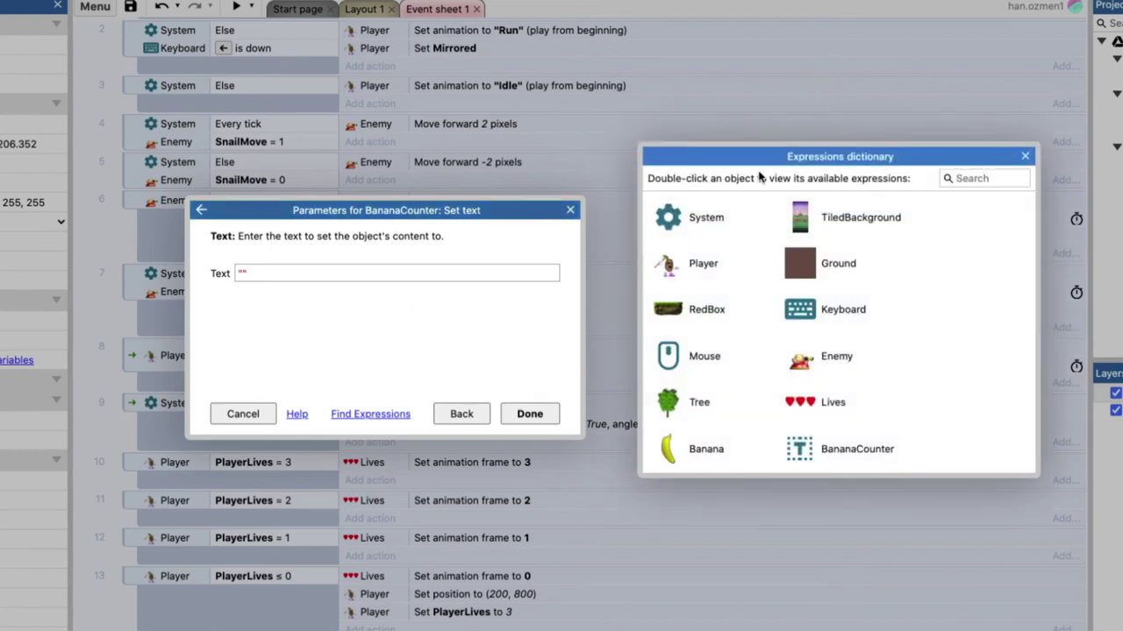
left_click(677, 172)
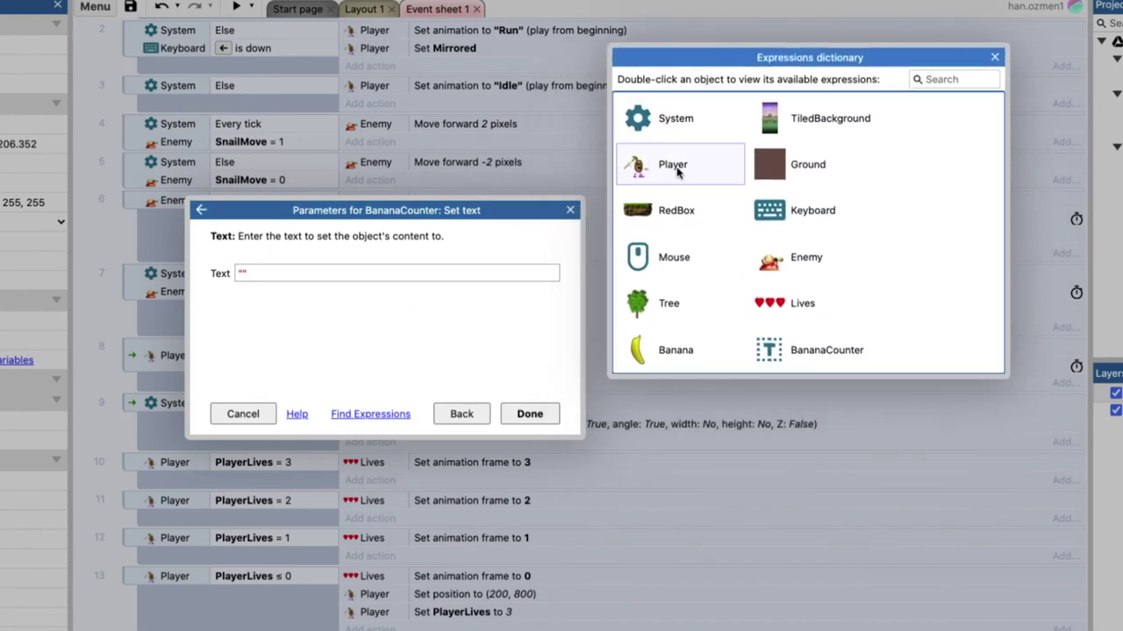
double_click(677, 171)
scroll(740, 238, "down", 5)
scroll(737, 238, "up", 2)
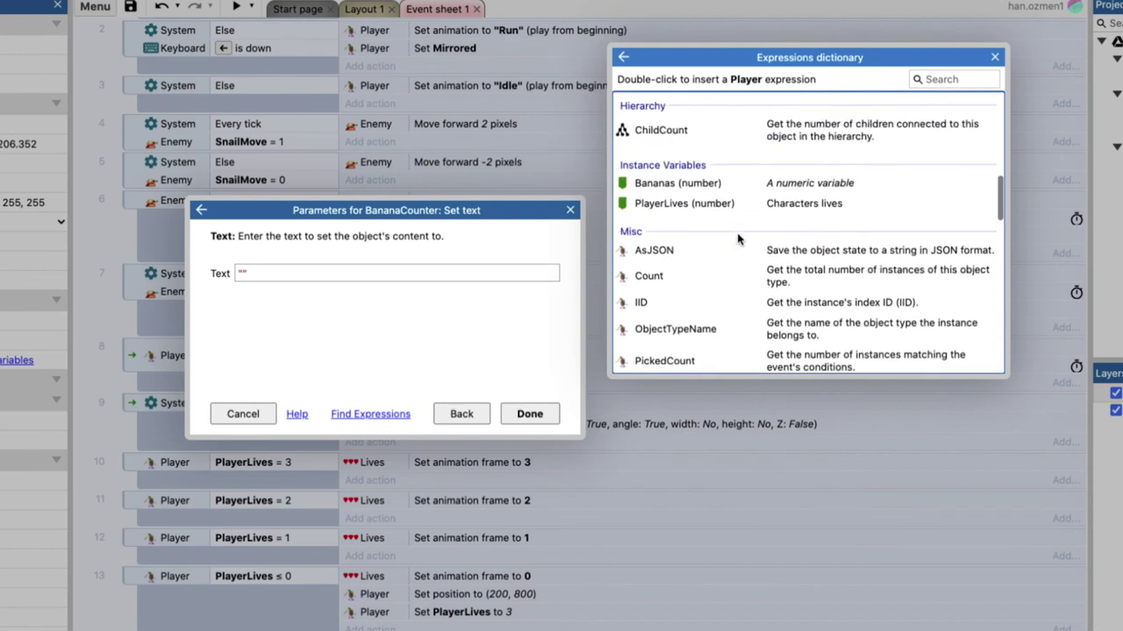
scroll(738, 239, "up", 1)
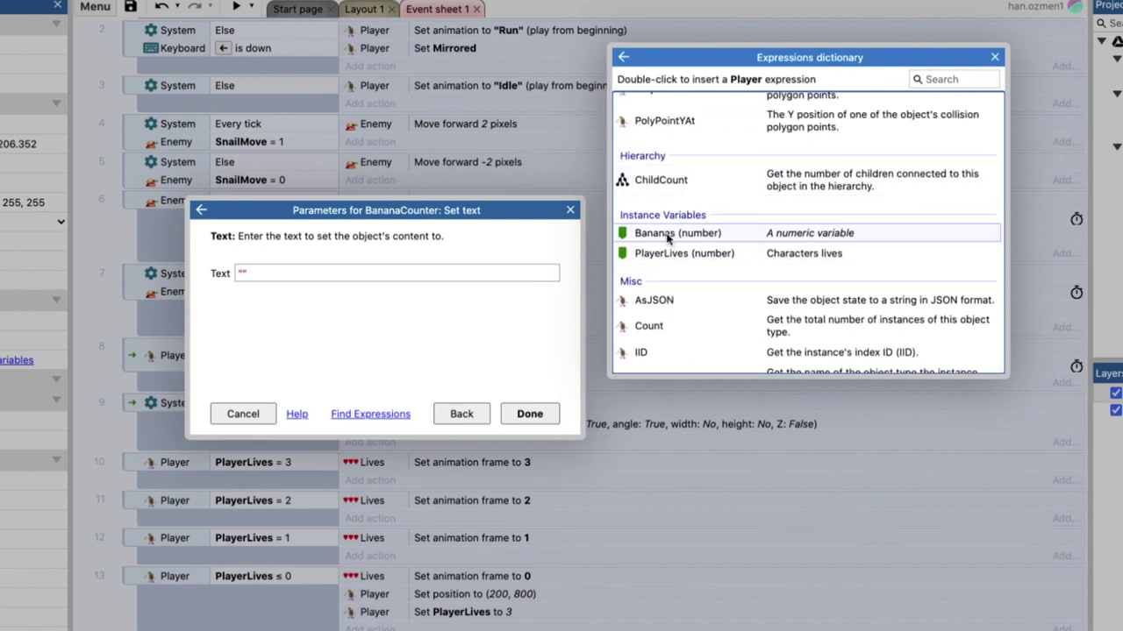
left_click(669, 237)
double_click(699, 235)
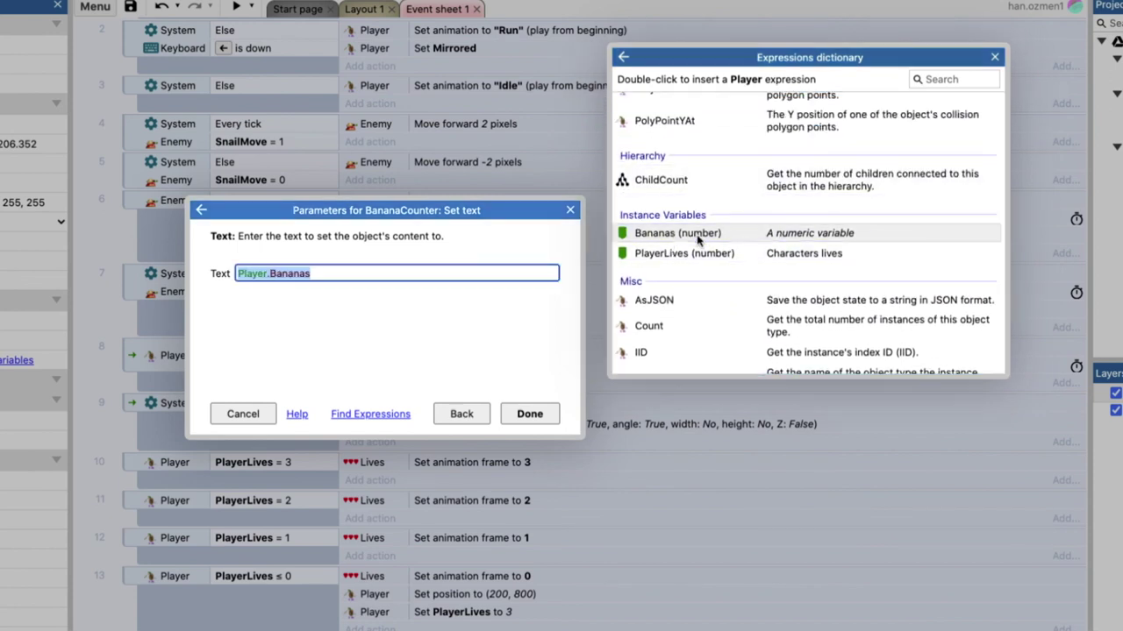
left_click(994, 57)
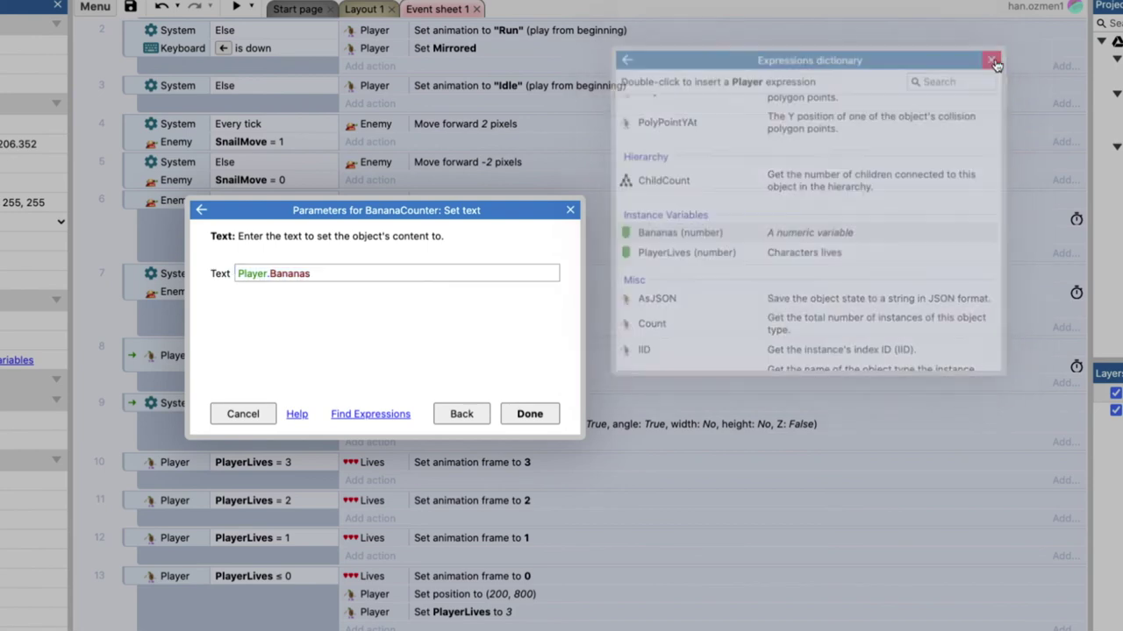
left_click(529, 413)
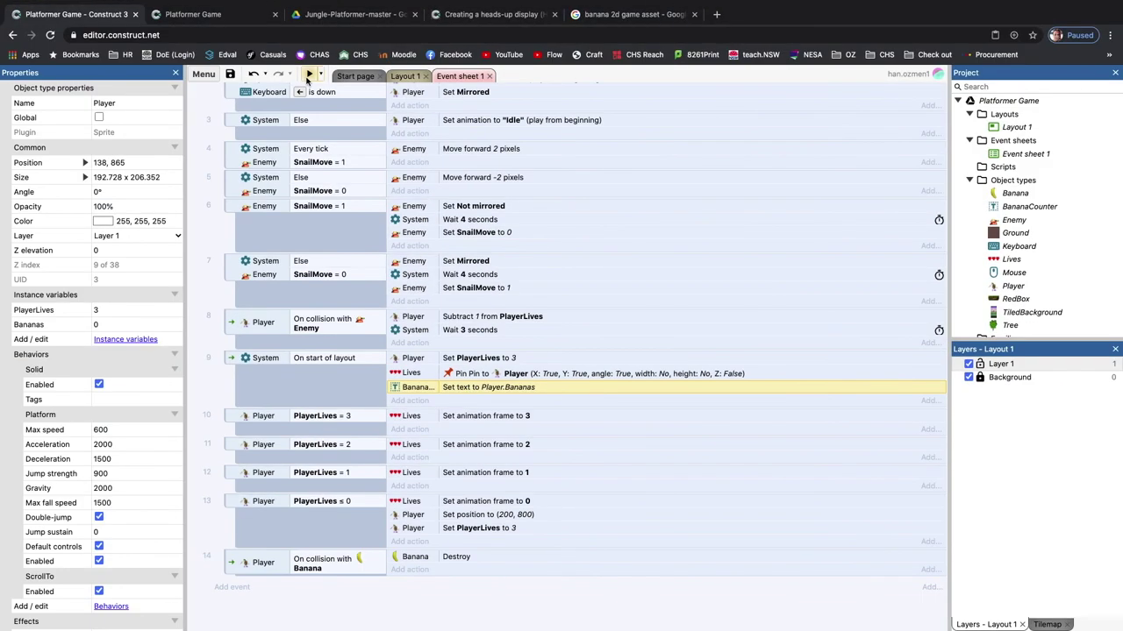
- Preview the game, run the player through the first banana and back to check the counter text, and return to the editor
left_click(310, 74)
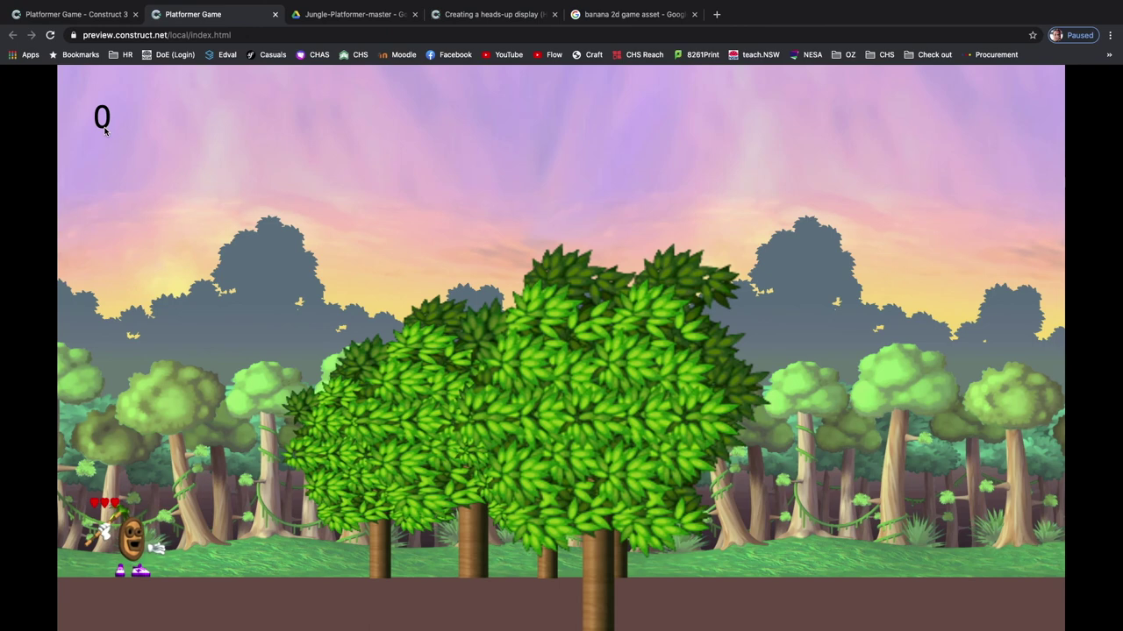
key("Right")
key("Right")
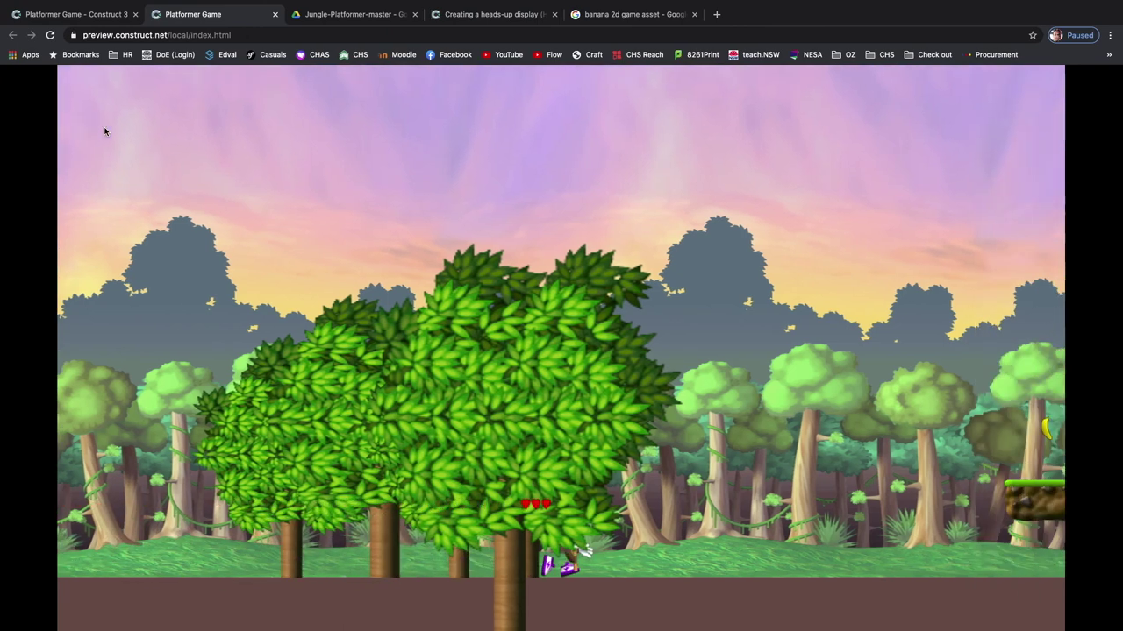
key("Right")
key("Up")
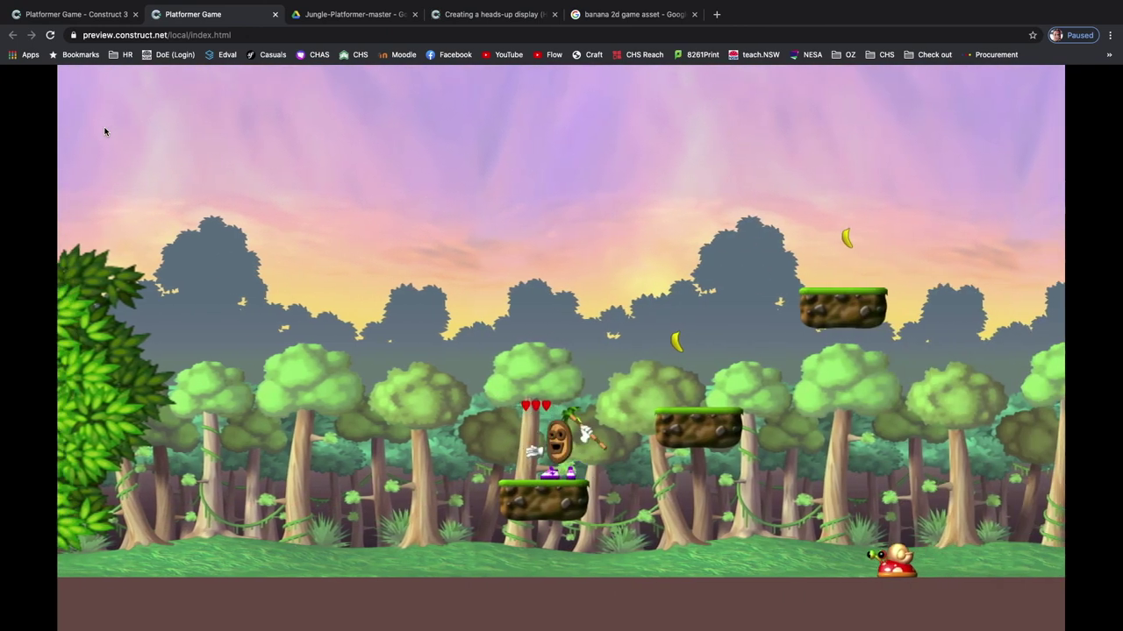
key("Right")
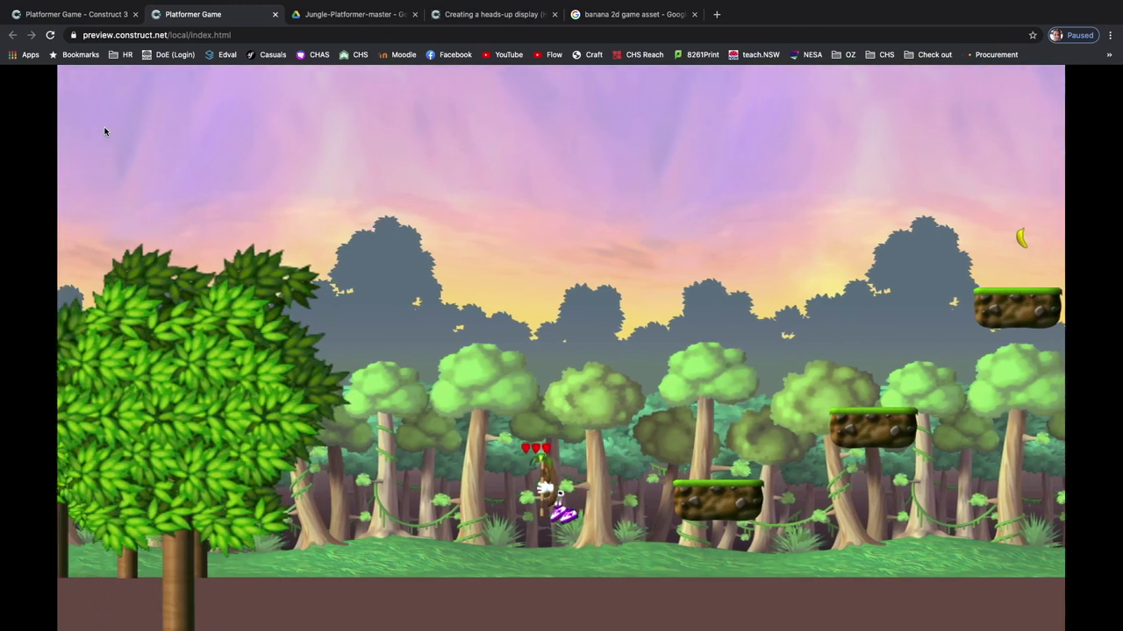
key("Left")
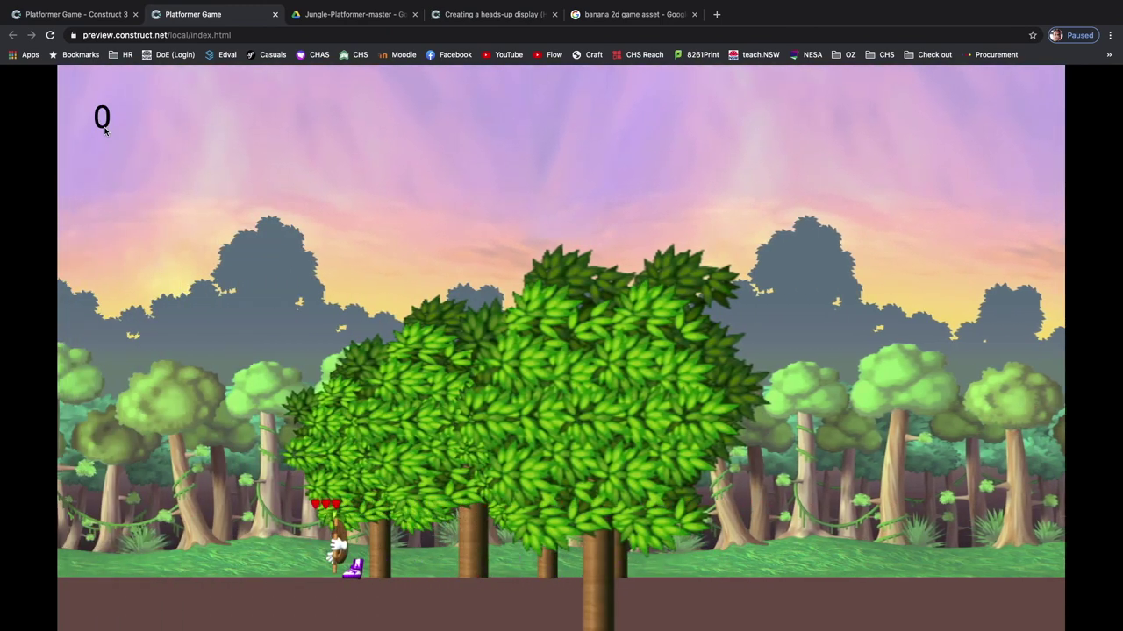
left_click(91, 17)
- Add a Player action to the banana collision event that adds 1 to the Bananas instance variable
left_click(359, 612)
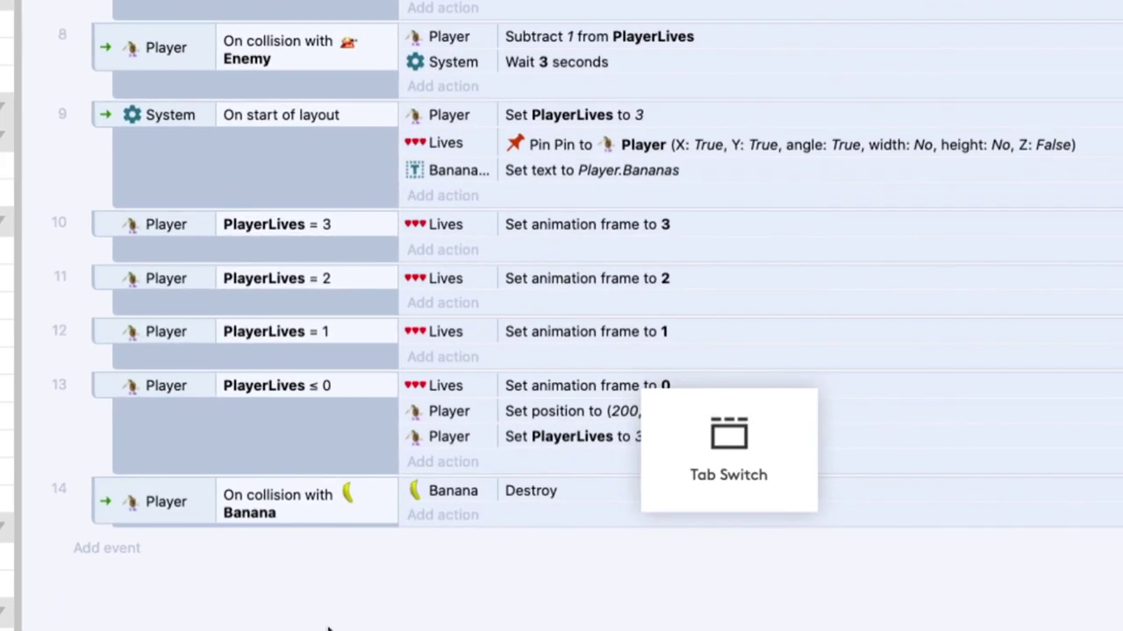
left_click(315, 518)
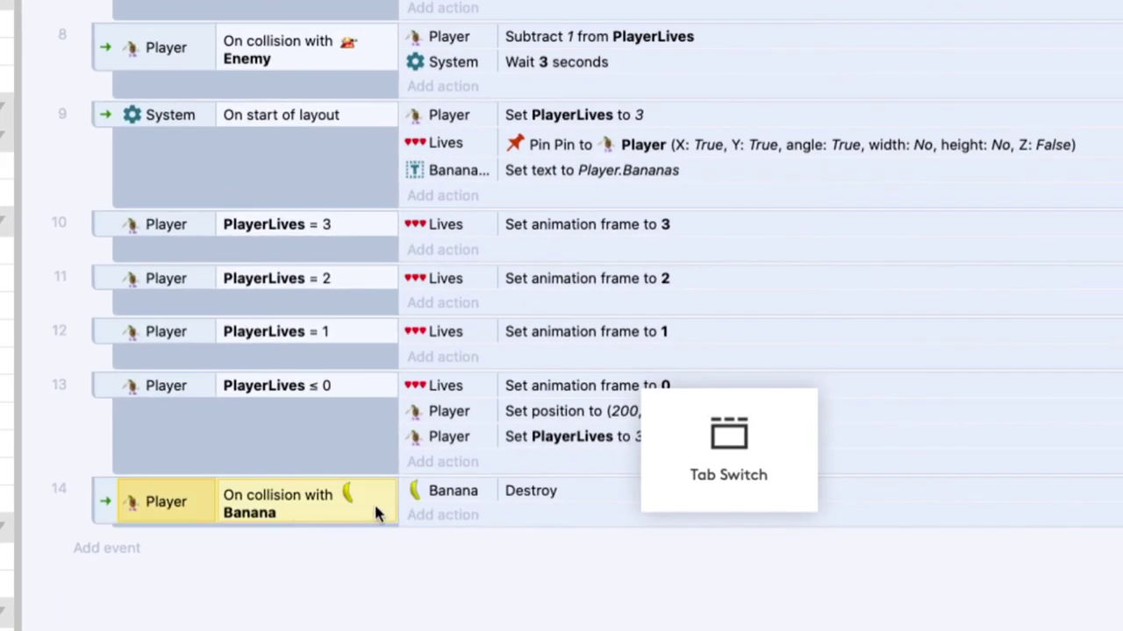
left_click(480, 488)
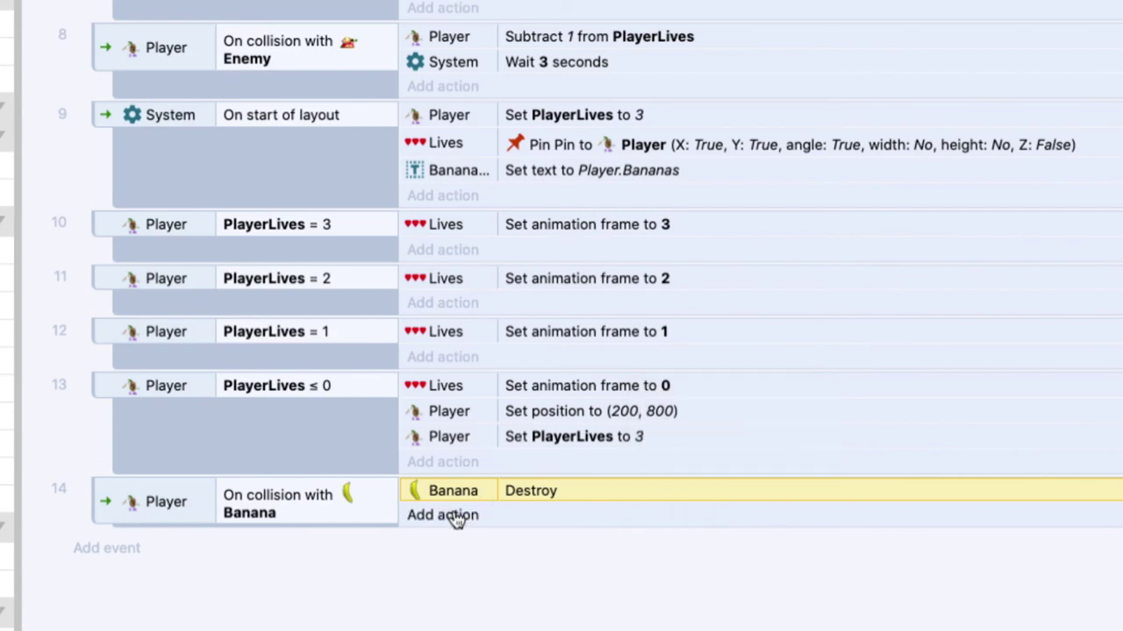
left_click(453, 516)
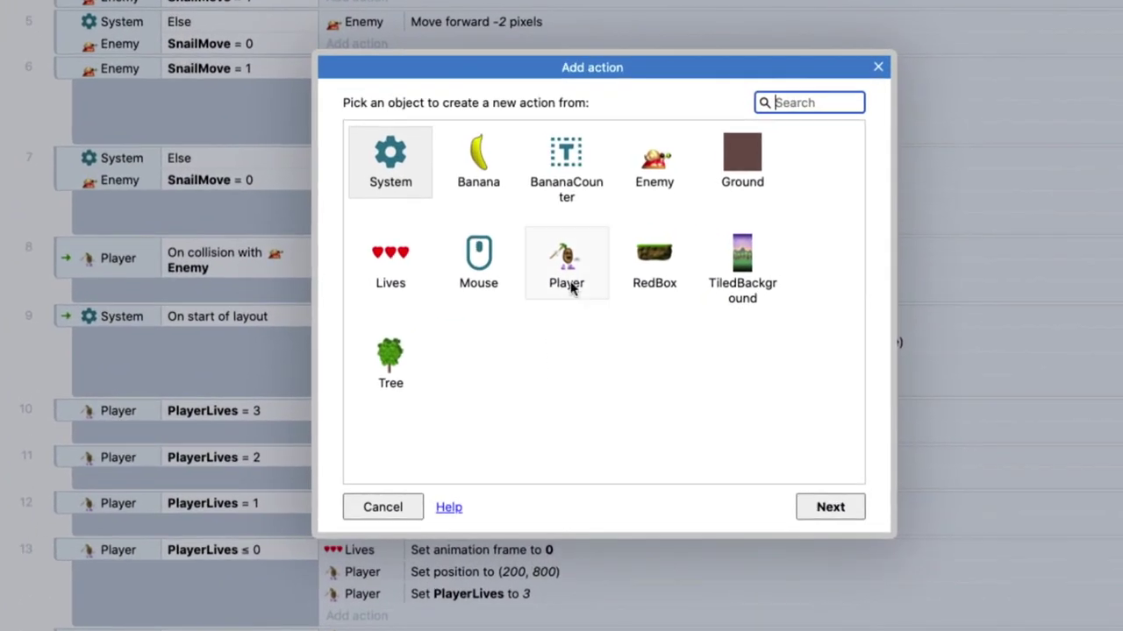
double_click(561, 297)
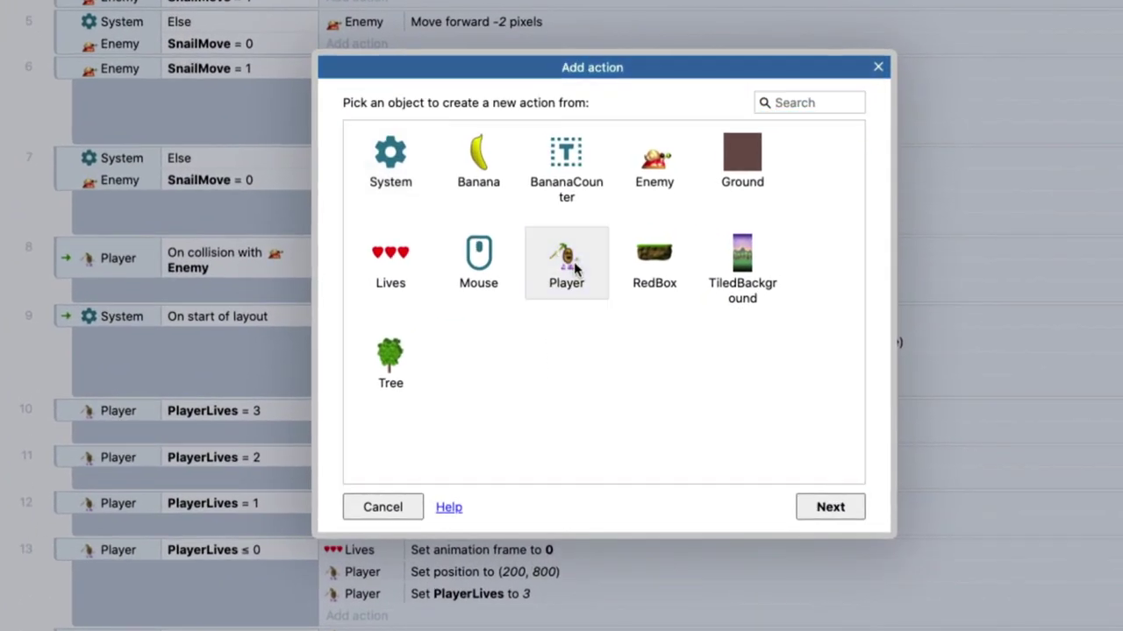
scroll(527, 342, "down", 5)
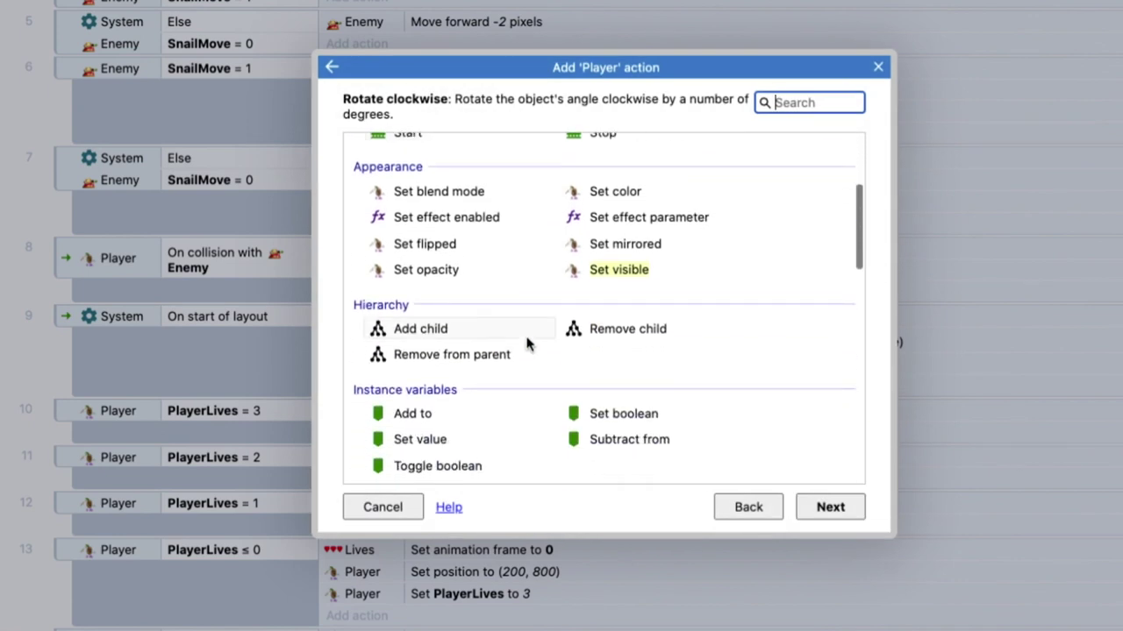
scroll(526, 341, "down", 1)
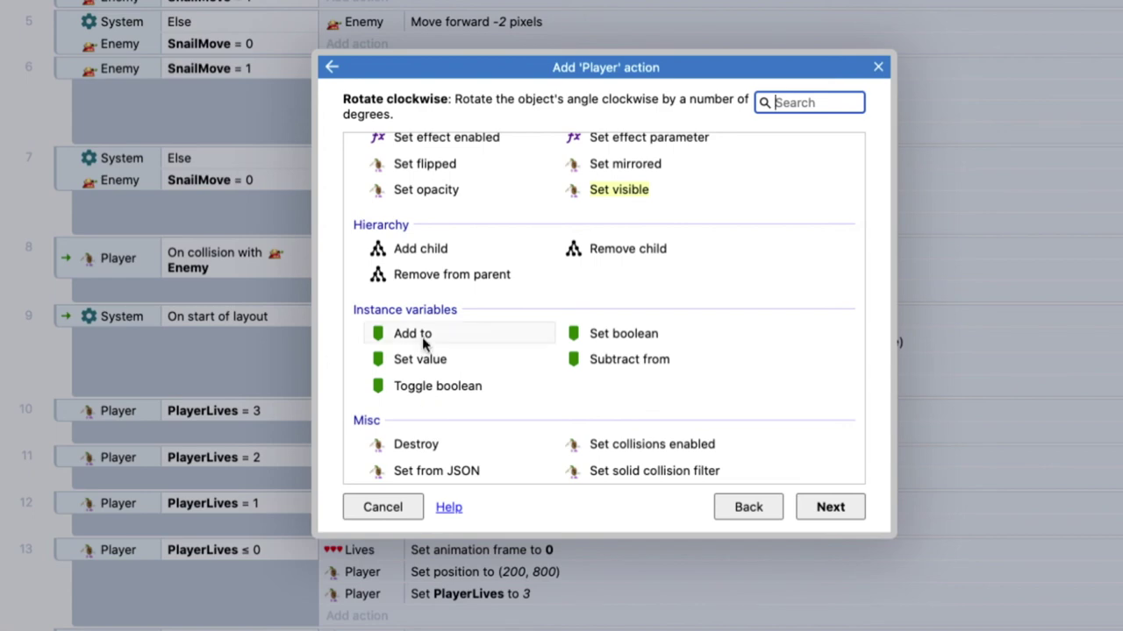
left_click(422, 336)
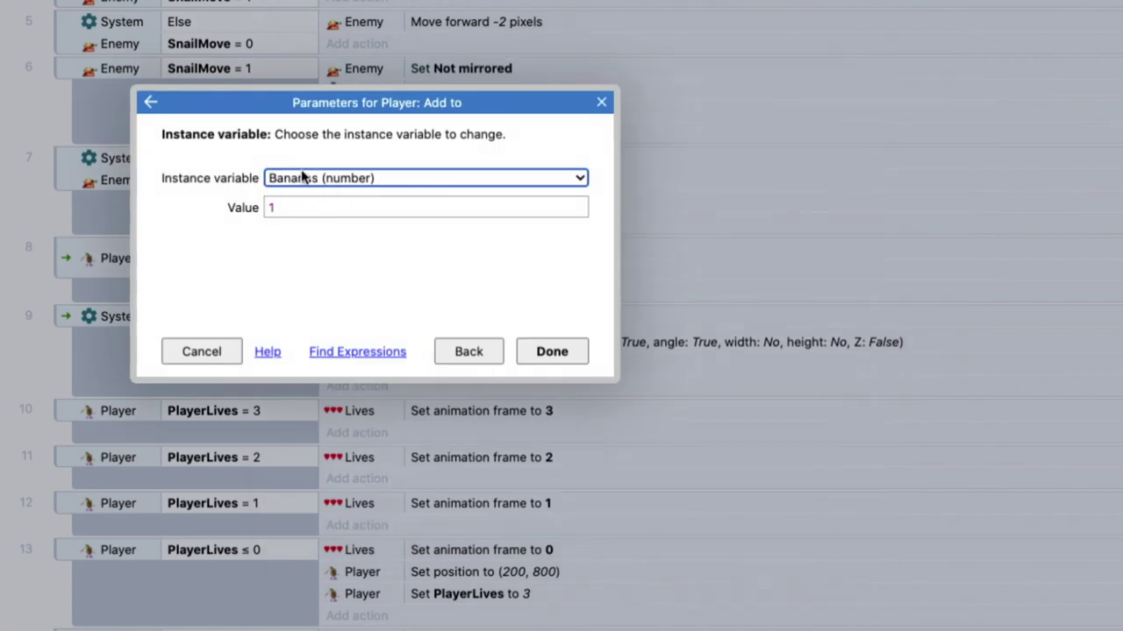
left_click(568, 355)
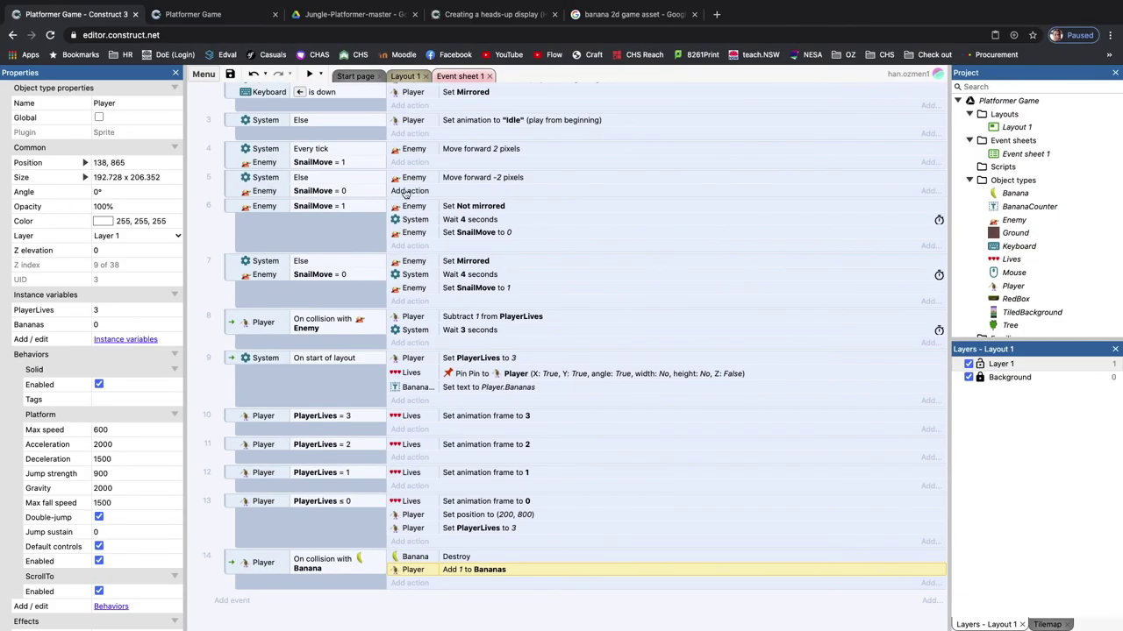
- Preview the game, run the player through the bananas and back to the start to check the counter text, and return to the editor
left_click(403, 76)
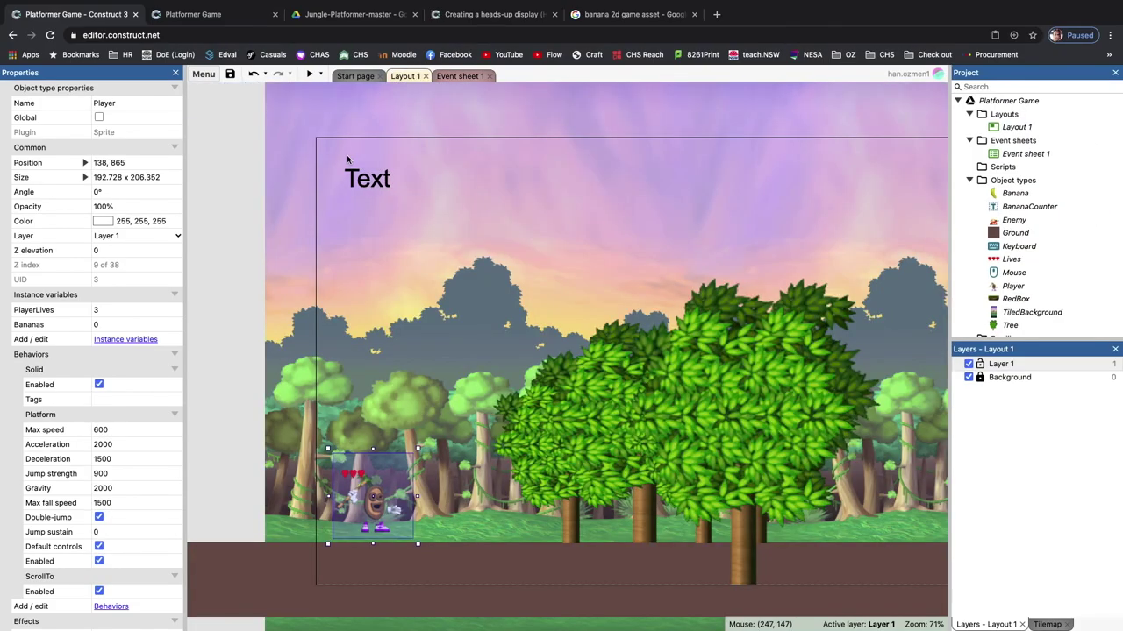
left_click(309, 74)
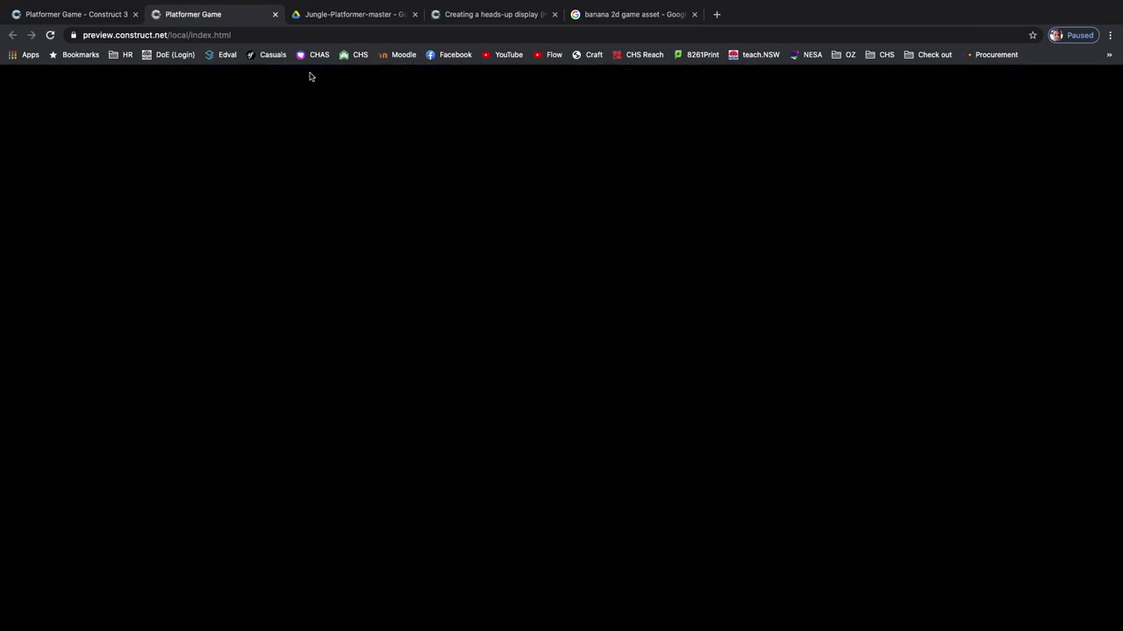
key("Right")
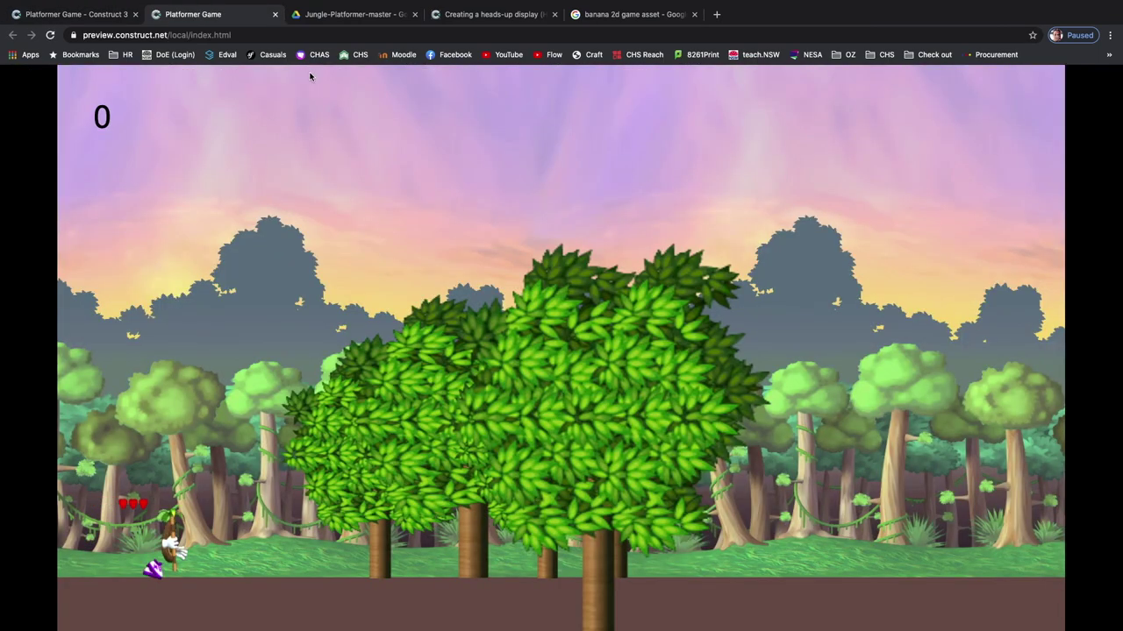
key("Right")
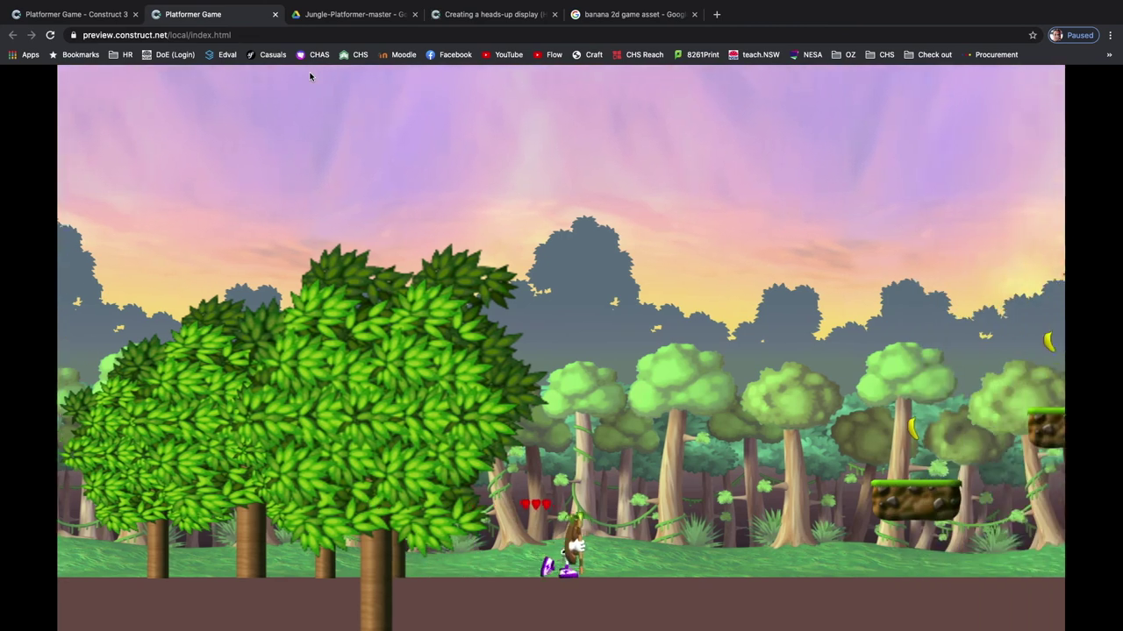
key("Up")
key("Up")
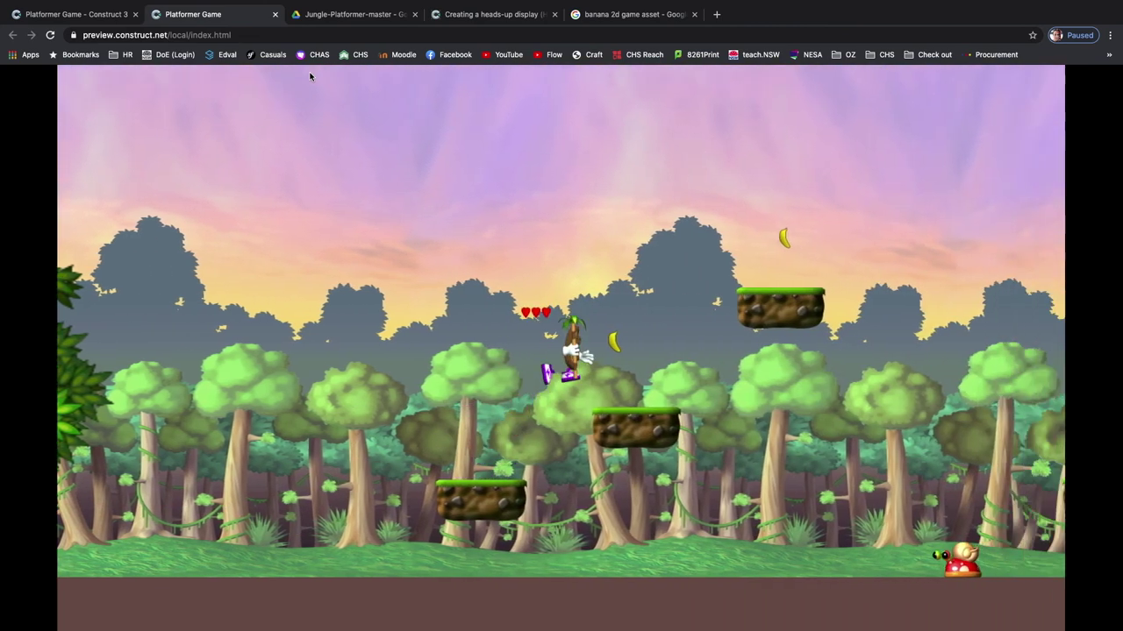
key("Right")
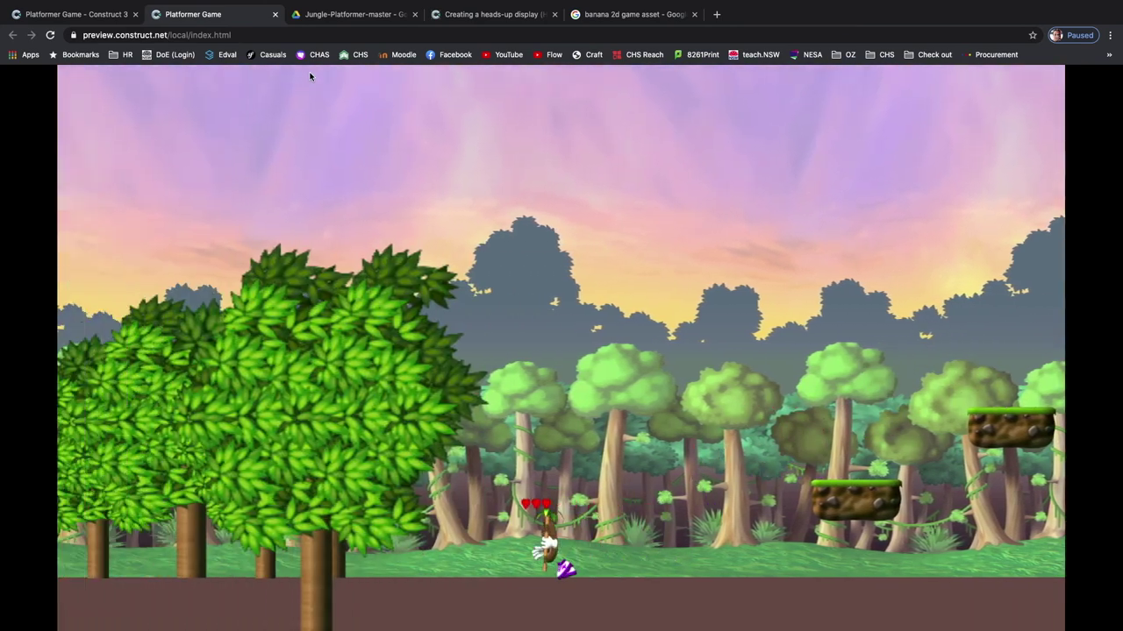
key("Left")
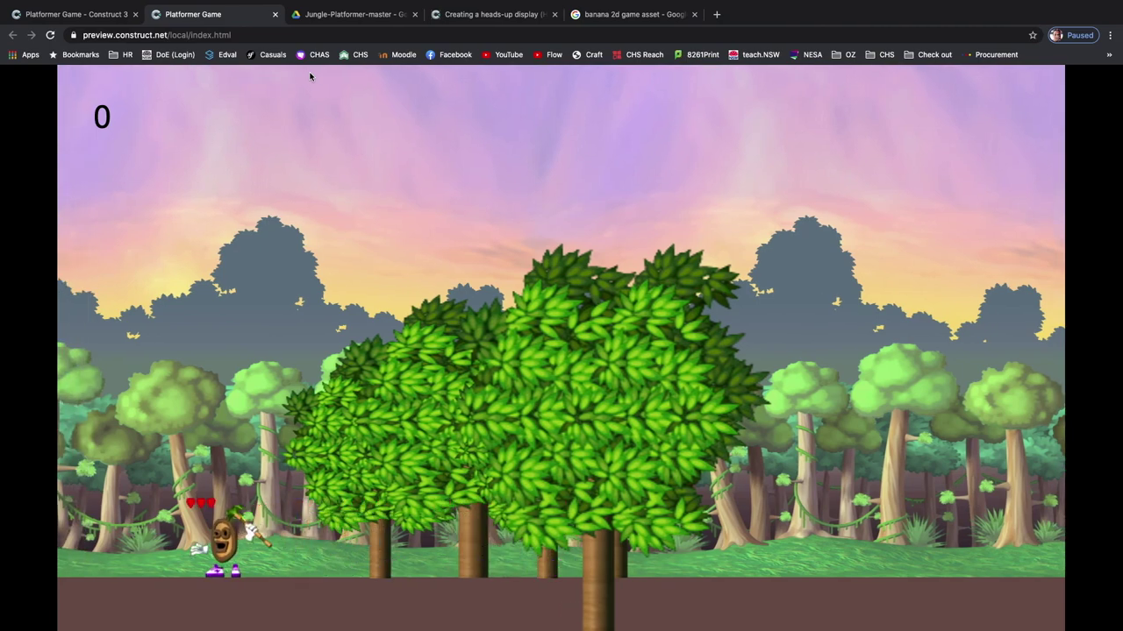
left_click(79, 15)
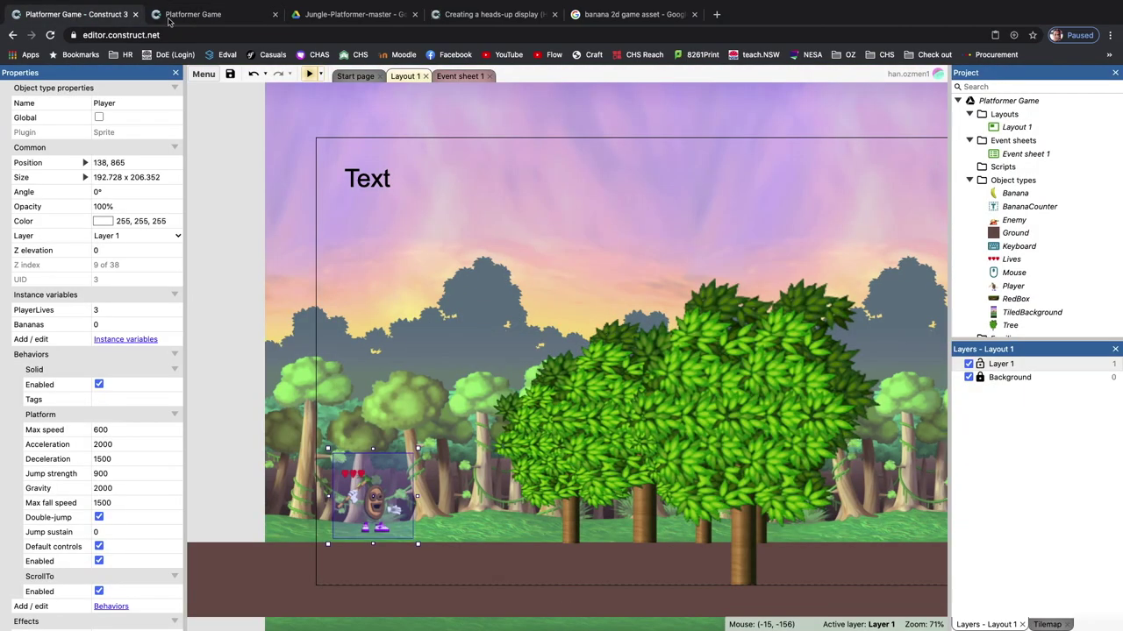
- In the event sheet, add a new event with the System condition Every tick
left_click(460, 76)
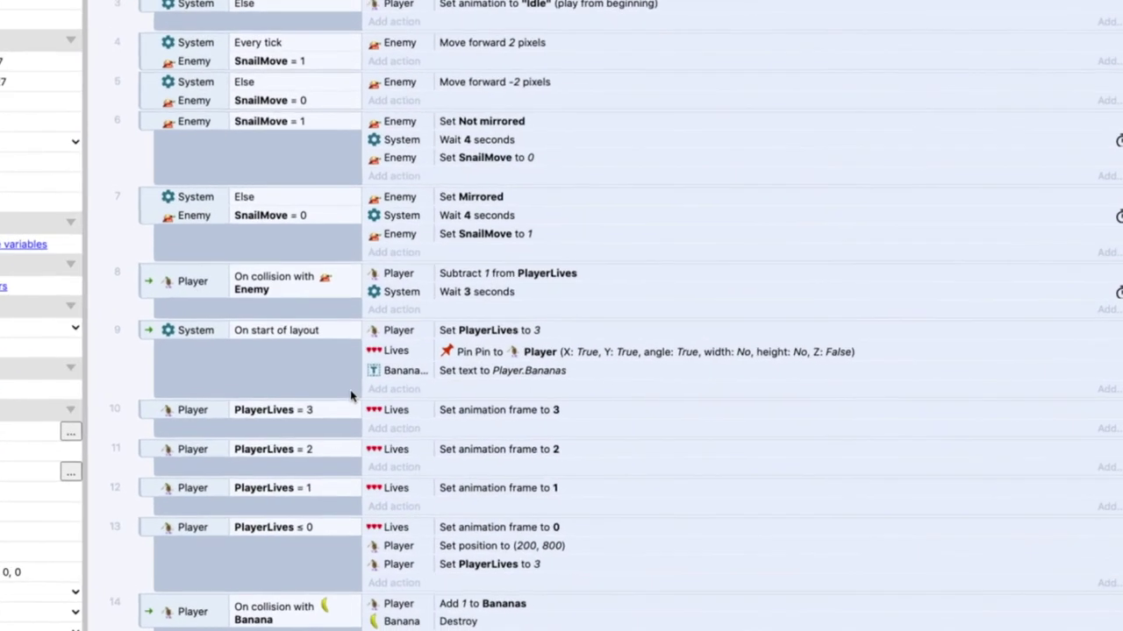
left_click(250, 300)
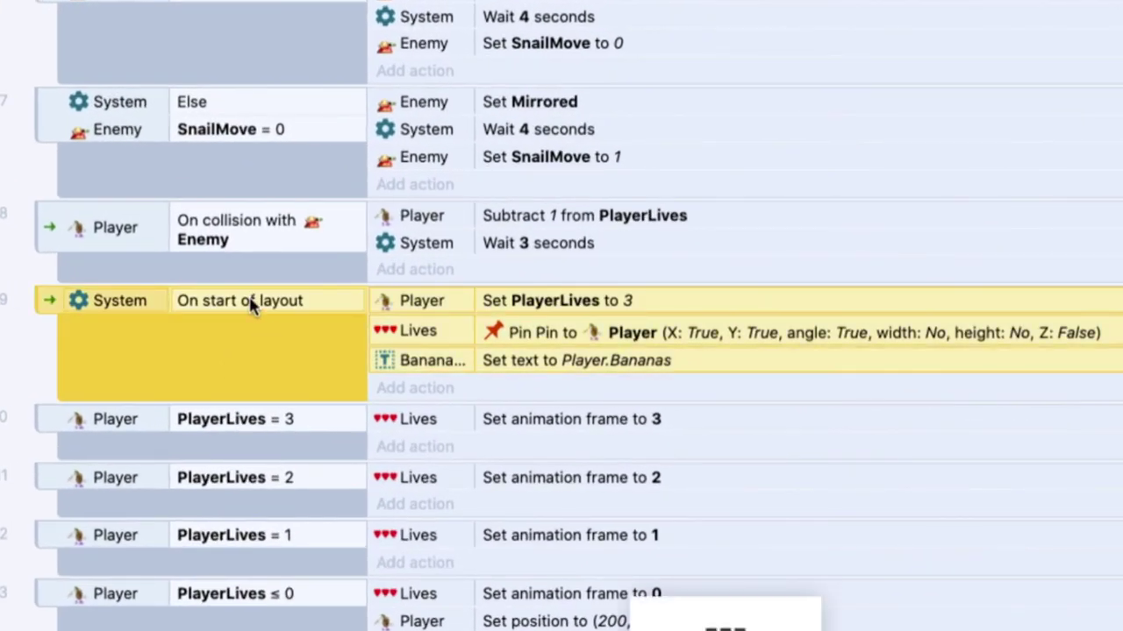
left_click(605, 379)
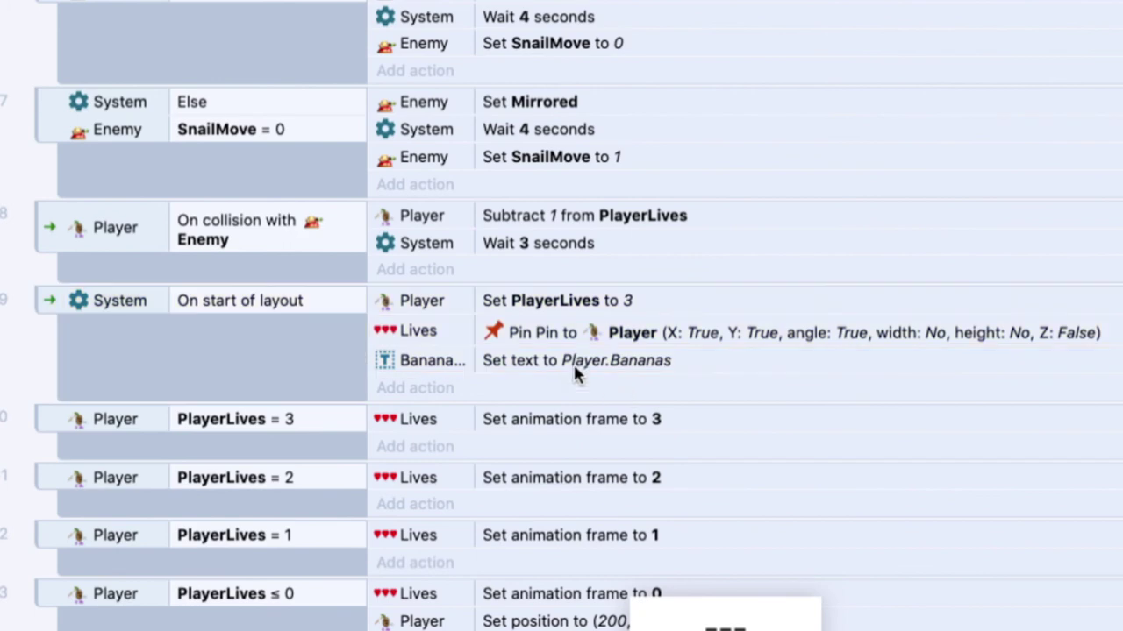
left_click(514, 361)
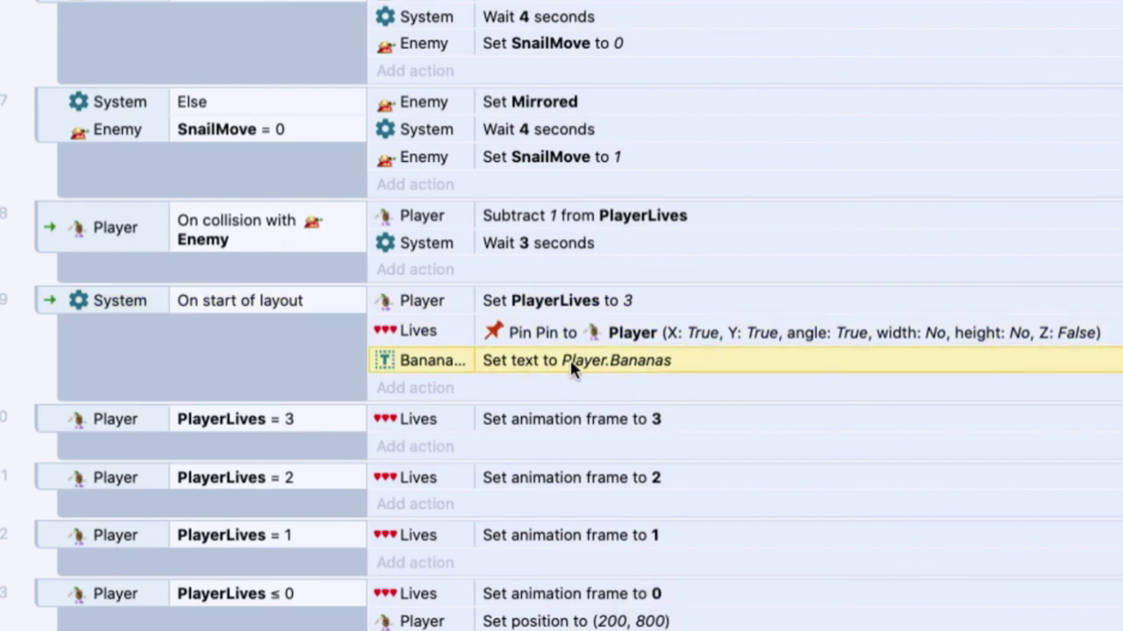
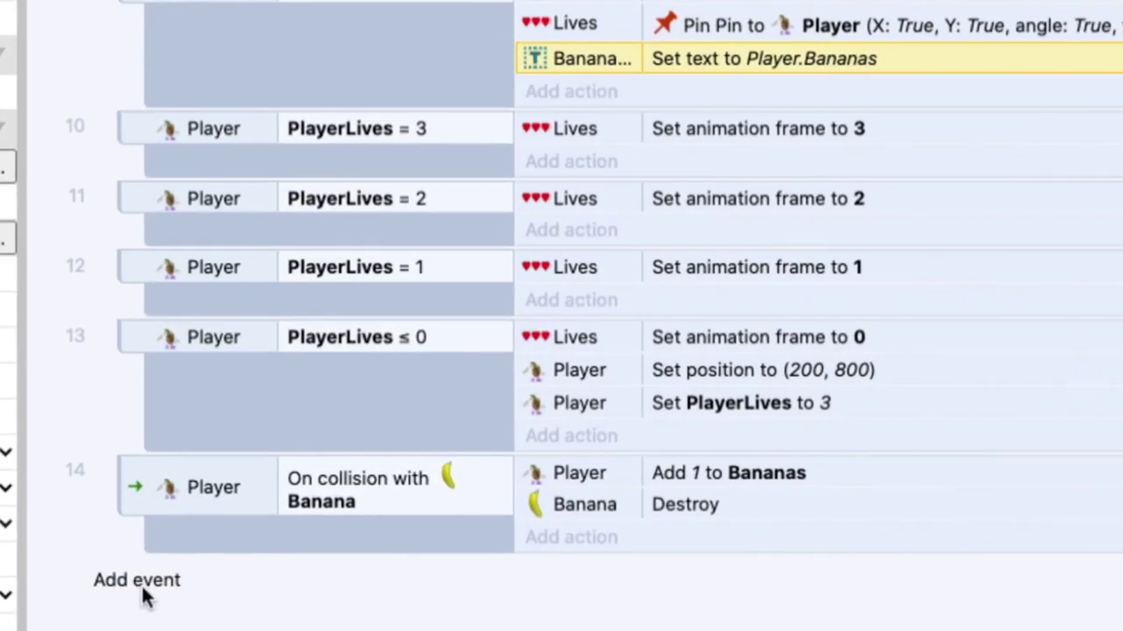
left_click(143, 590)
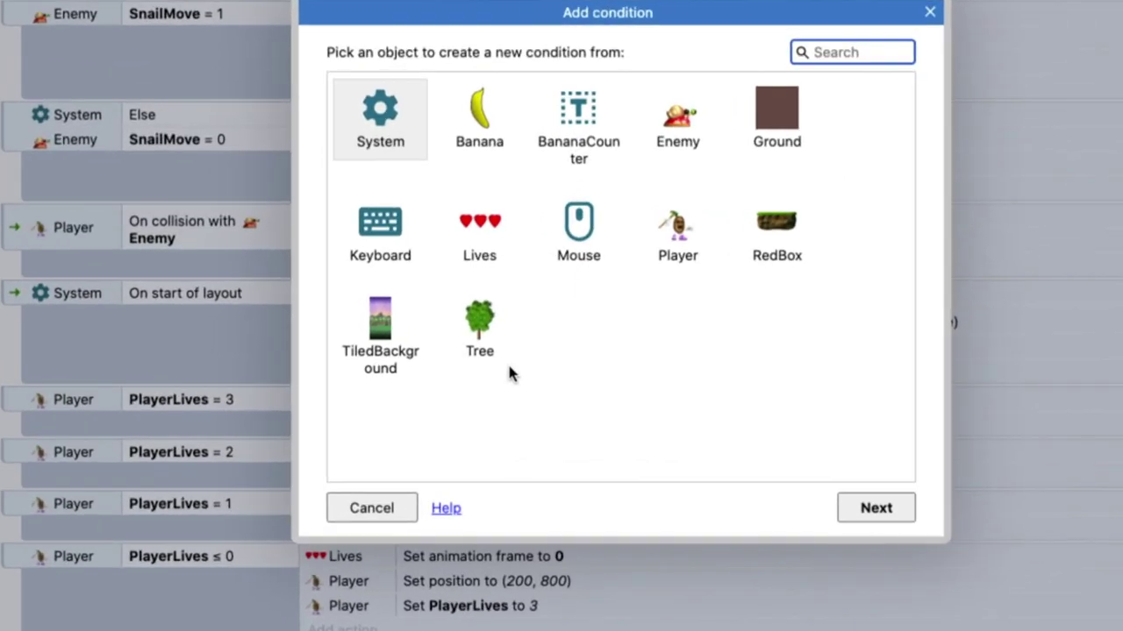
double_click(380, 125)
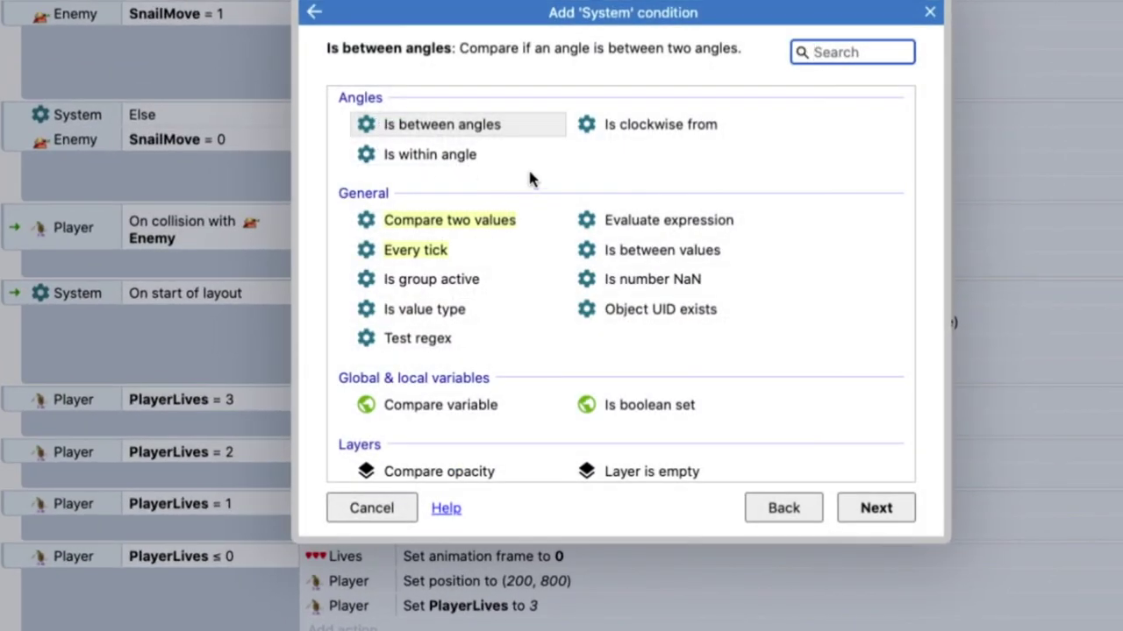
left_click(421, 251)
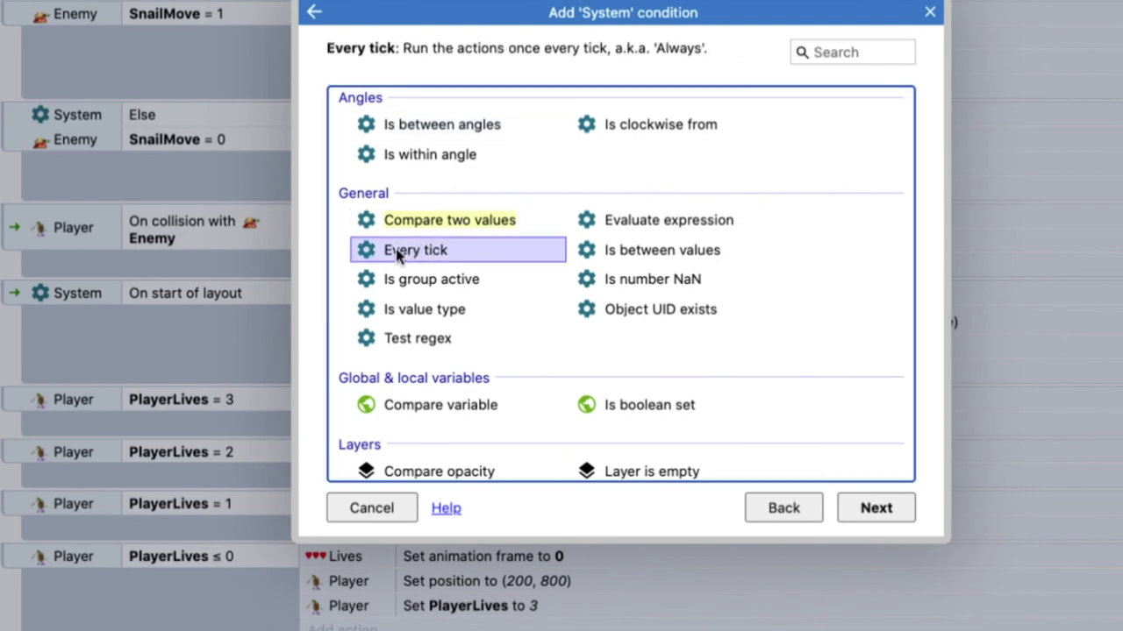
left_click(871, 507)
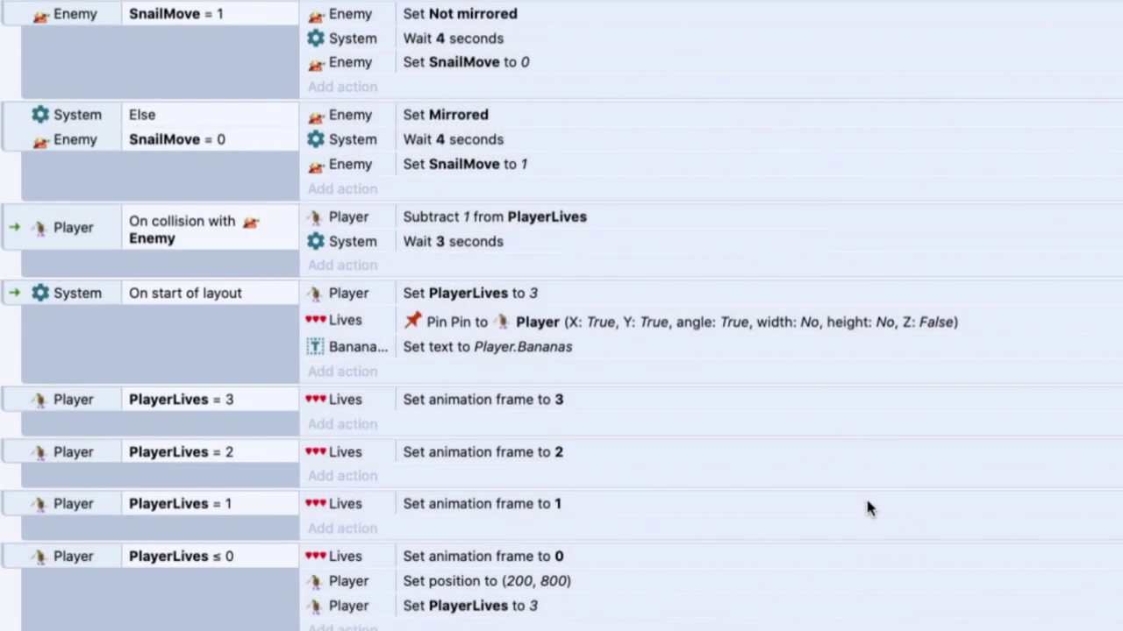
- Move the BananaCounter Set text to Player.Bananas action from the On start of layout event to the Every tick event
scroll(410, 496, "down", 1)
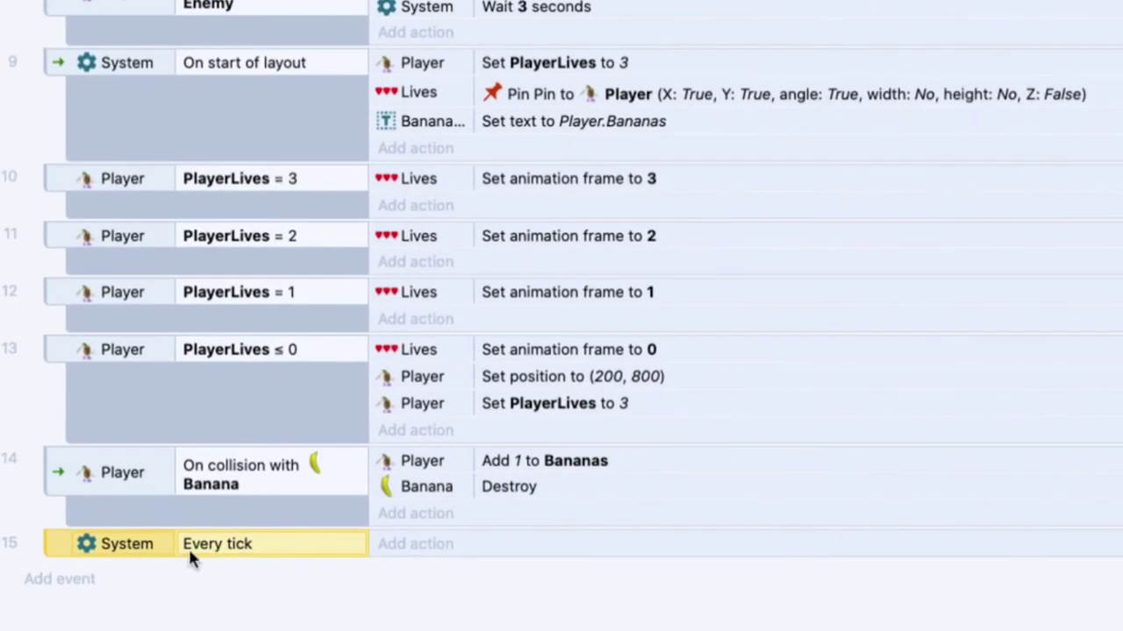
left_click(504, 123)
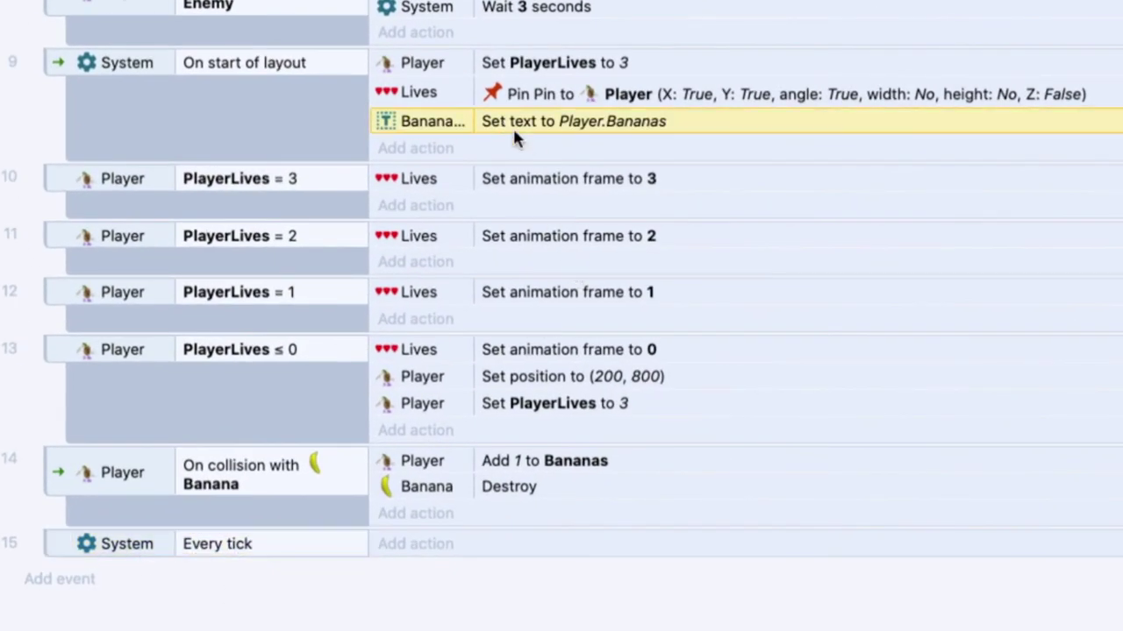
left_click_drag(518, 137, 487, 544)
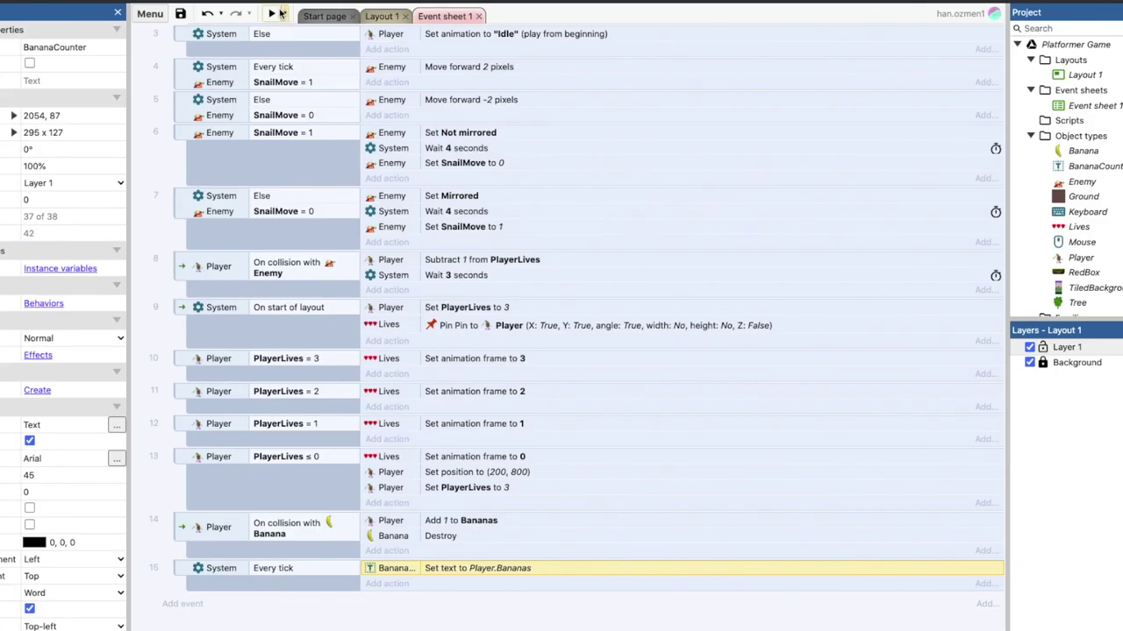
- Preview the game, collect the bananas on the first three platforms while watching the counter text, and return to the editor
left_click(273, 13)
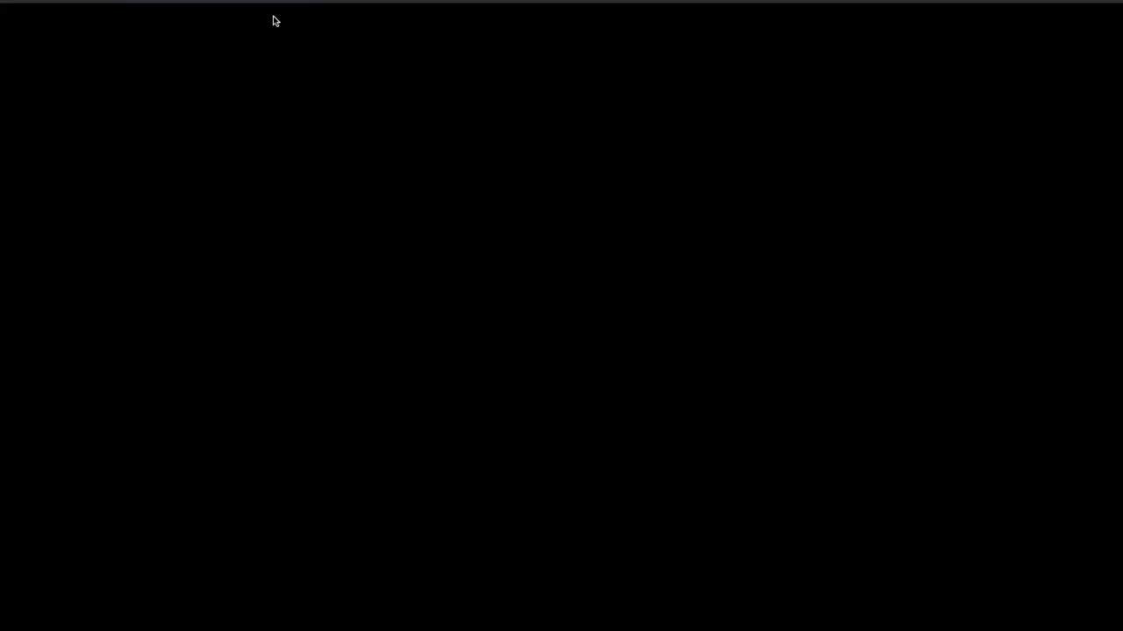
key("Right")
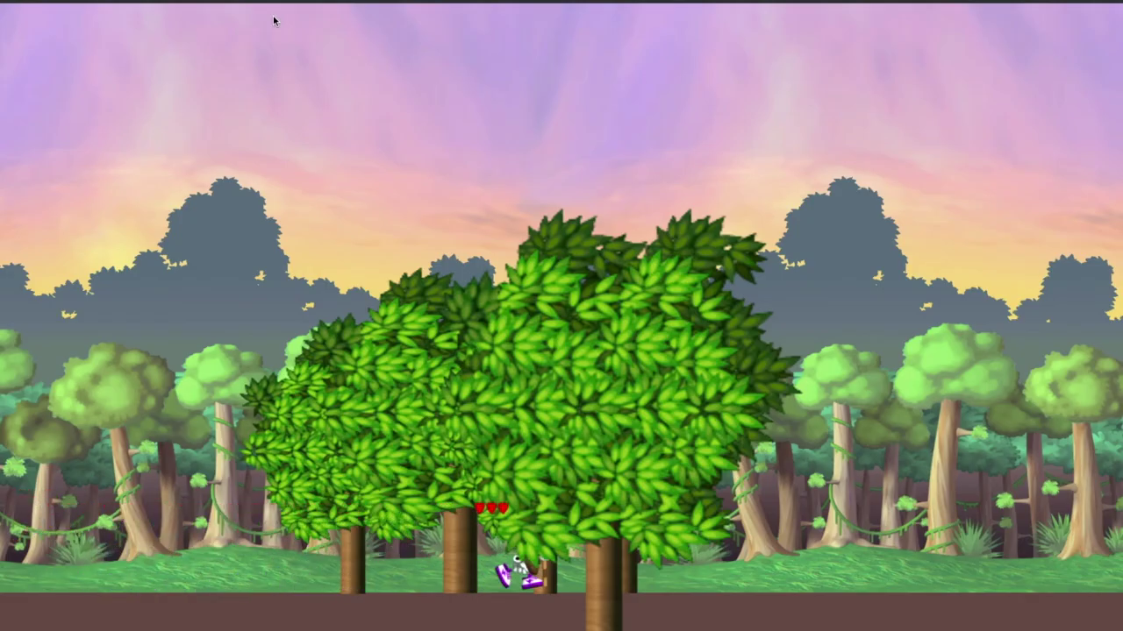
key("Right")
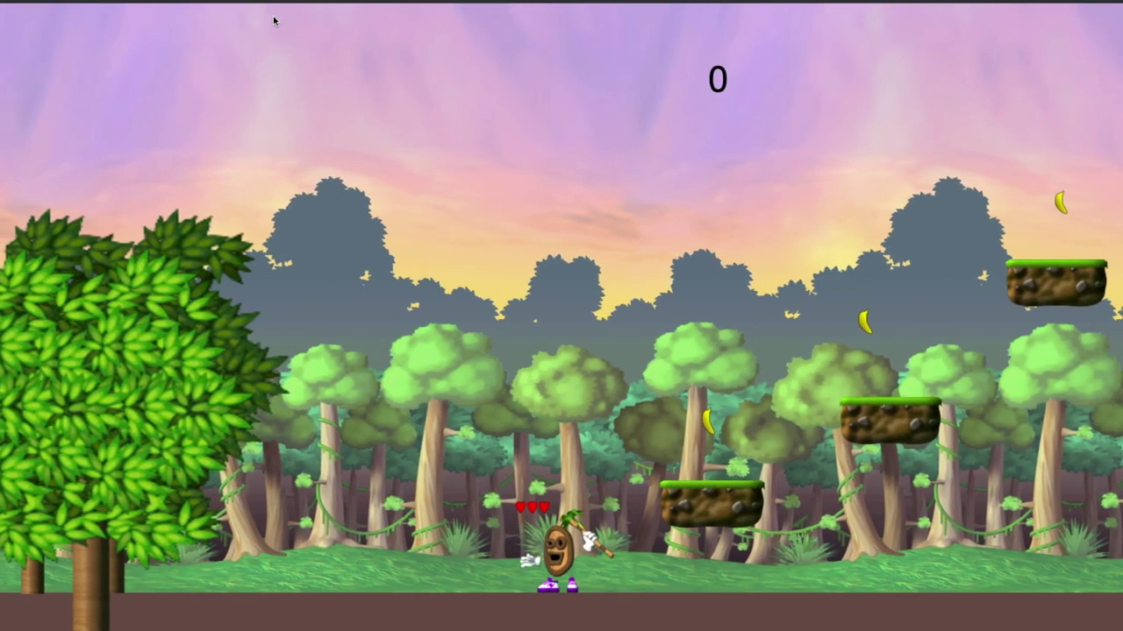
key("Right")
key("space")
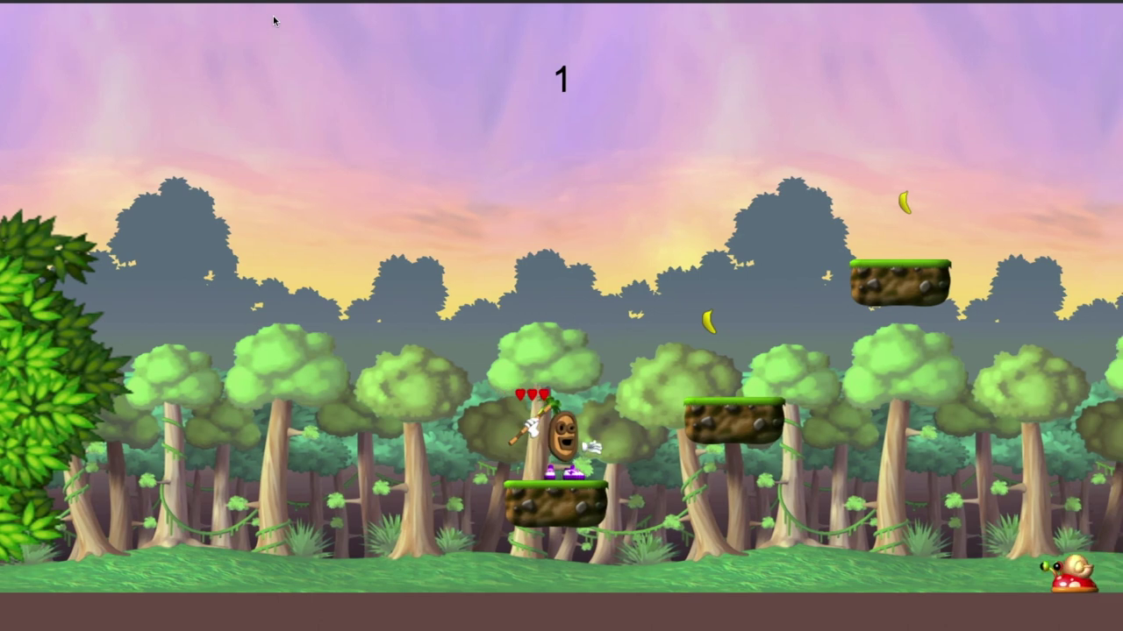
key("Right")
key("space")
key("space")
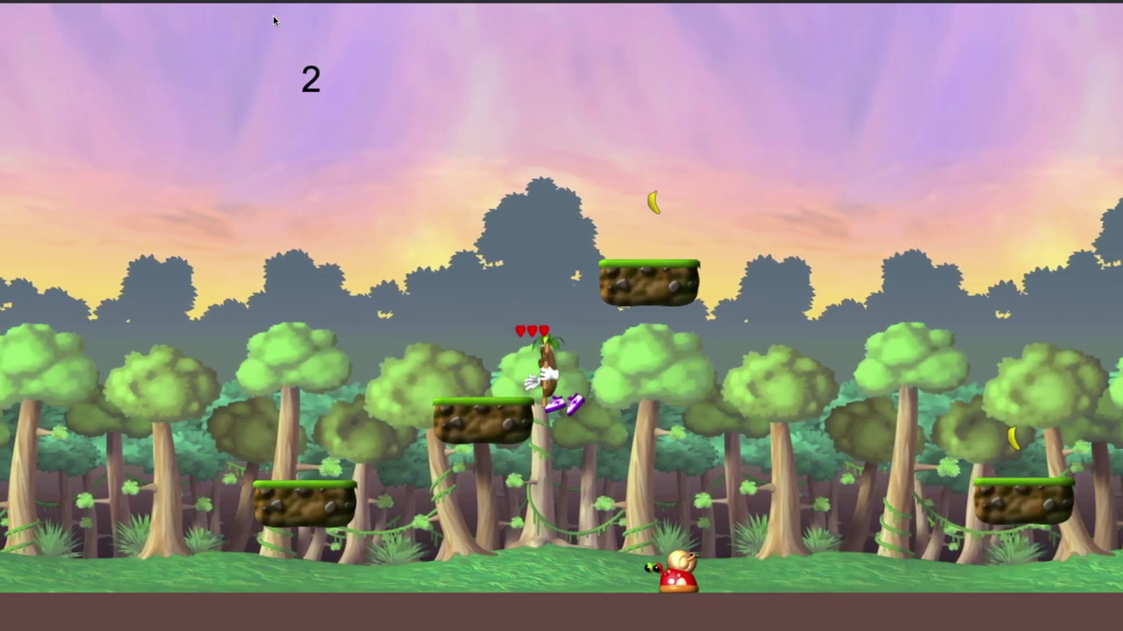
key("Left")
key("Right")
key("space")
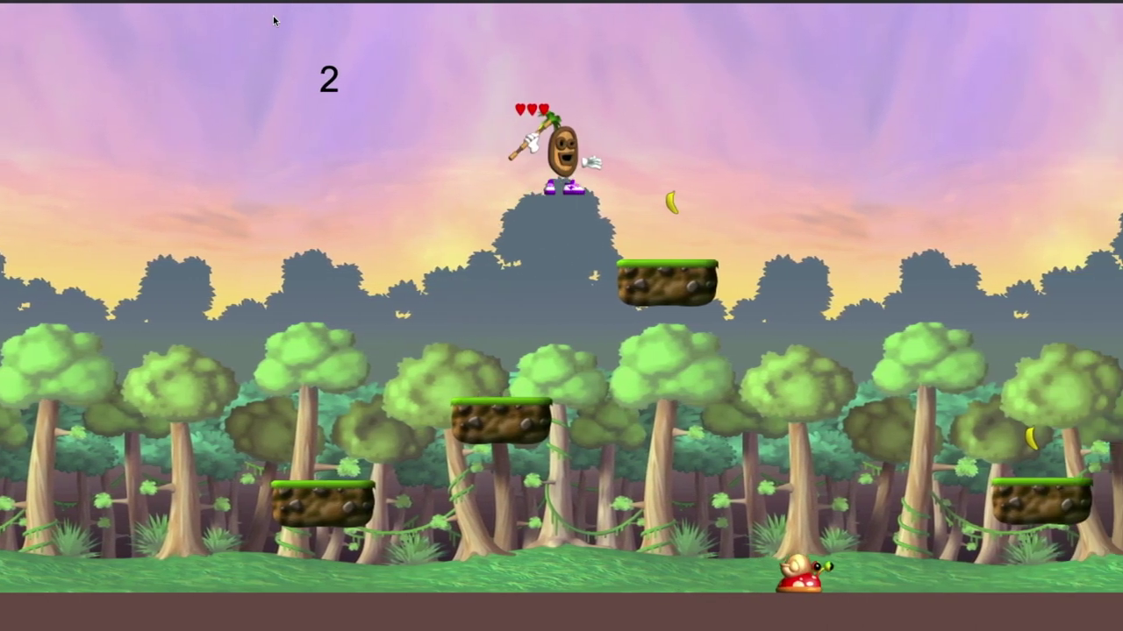
key("space")
key("Left")
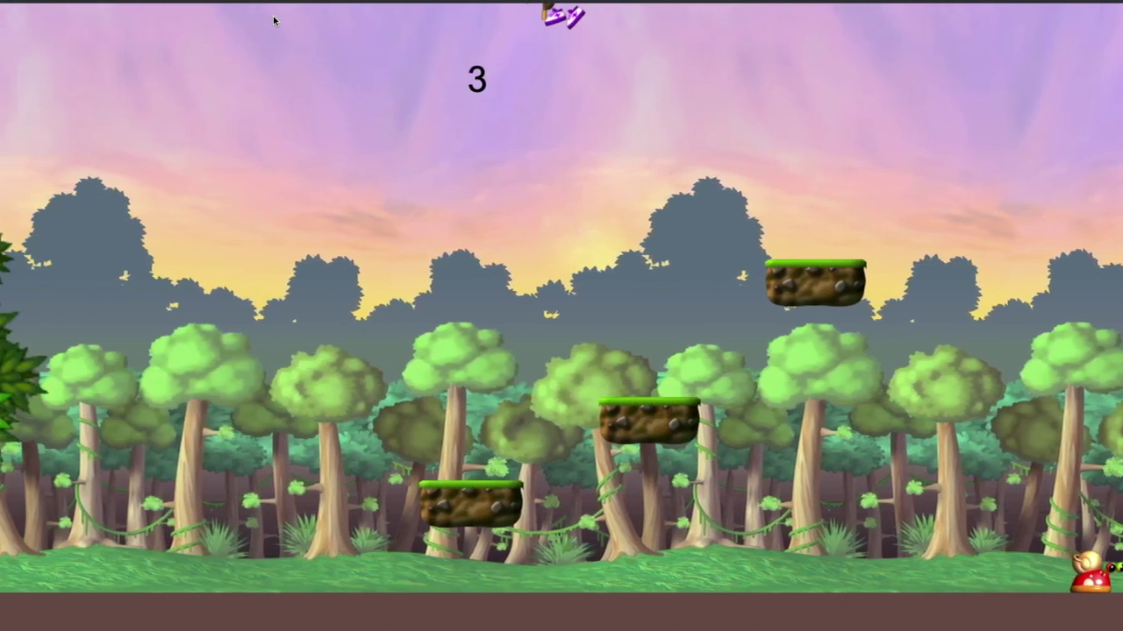
key("Right")
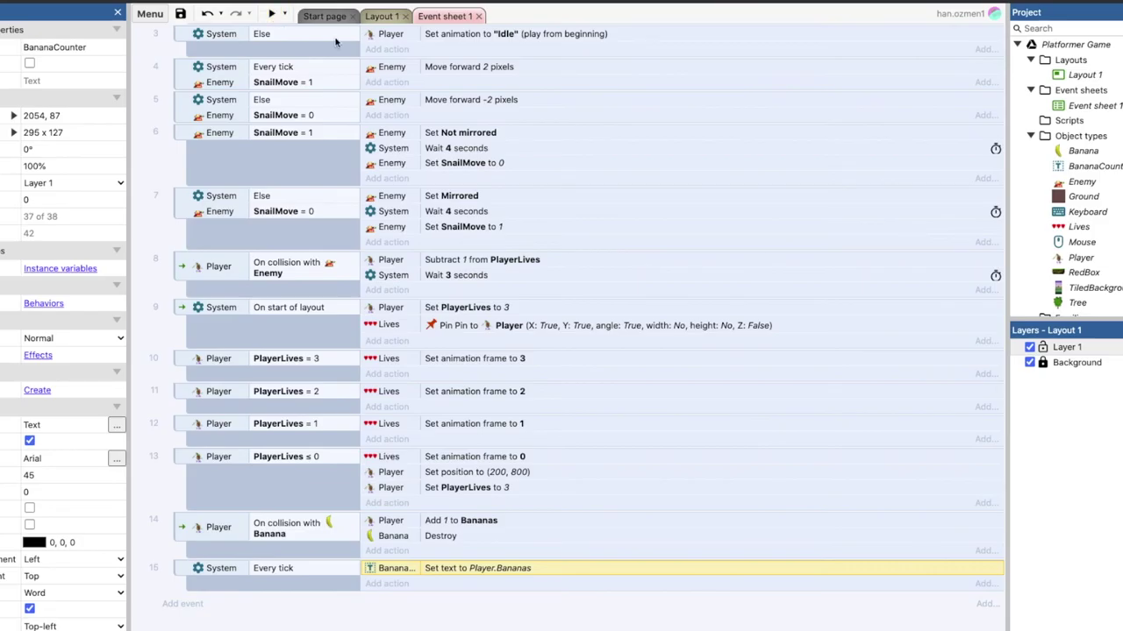
- In Layout 1, move the BananaCounter text to just above the player's lives hearts, at about 46, 642
left_click(383, 18)
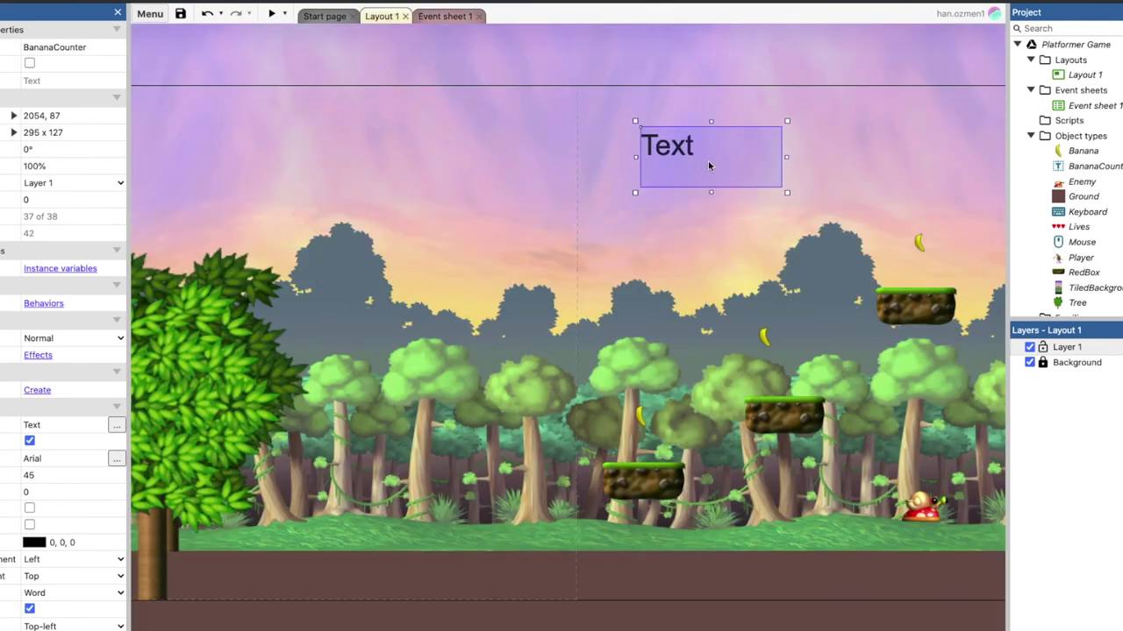
left_click_drag(710, 166, 379, 335)
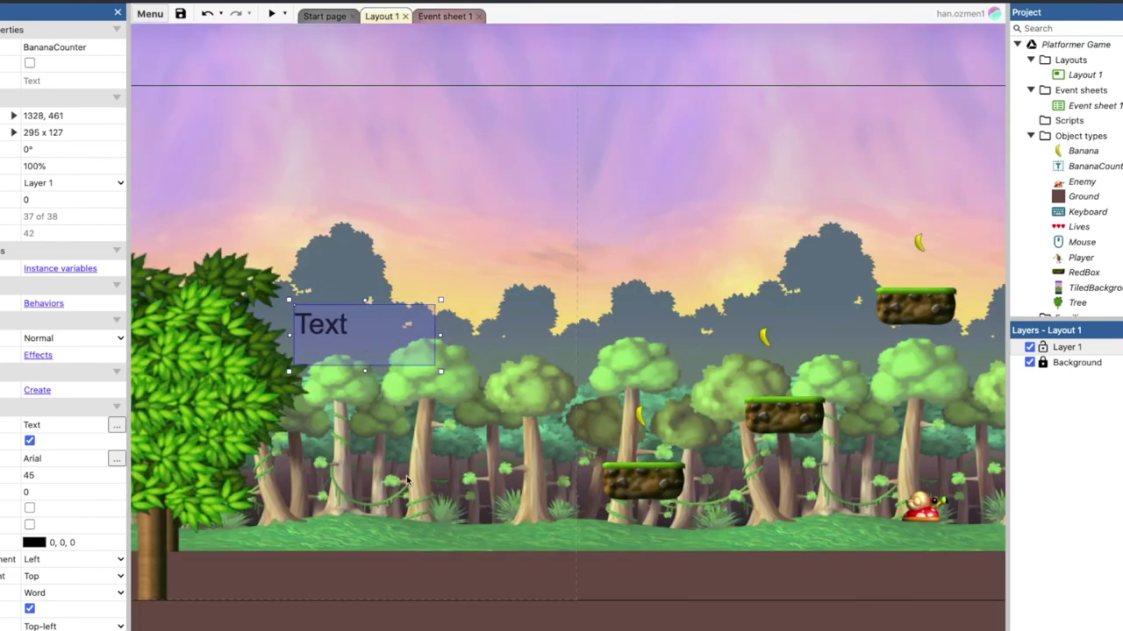
scroll(406, 480, "left", 5)
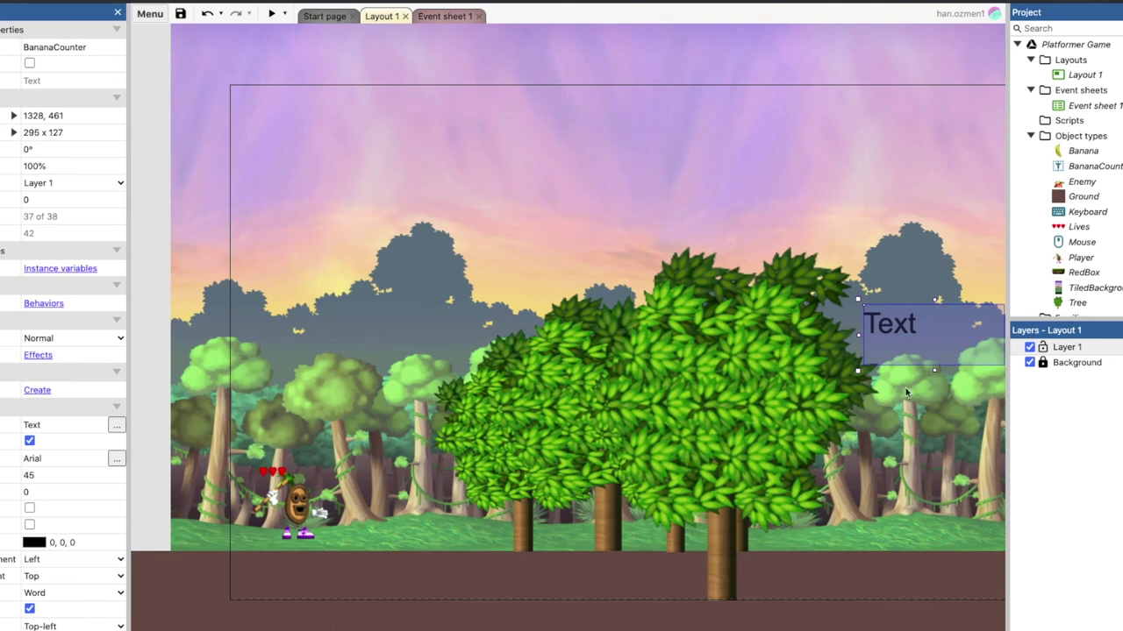
left_click_drag(934, 336, 324, 433)
scroll(7, 572, "down", 1)
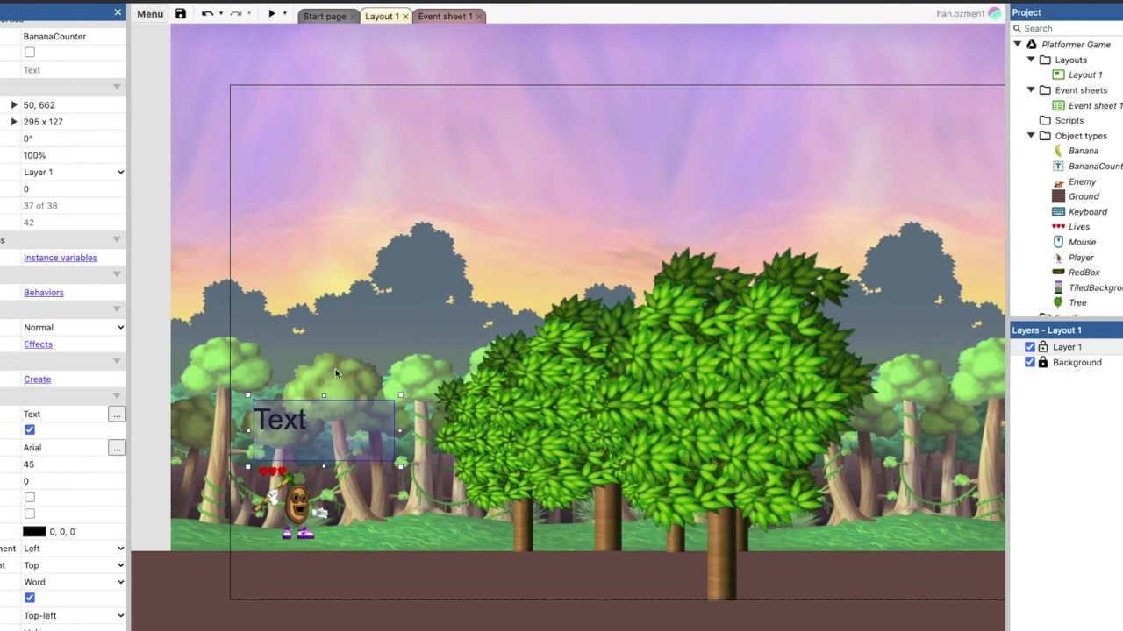
left_click_drag(299, 434, 371, 133)
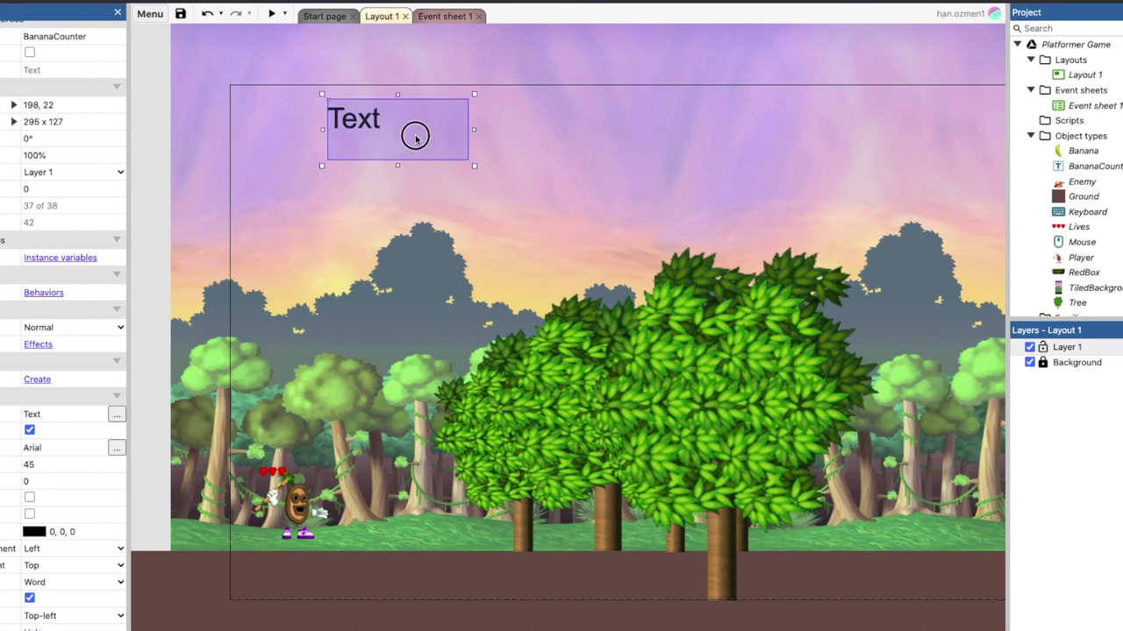
left_click_drag(402, 119, 330, 416)
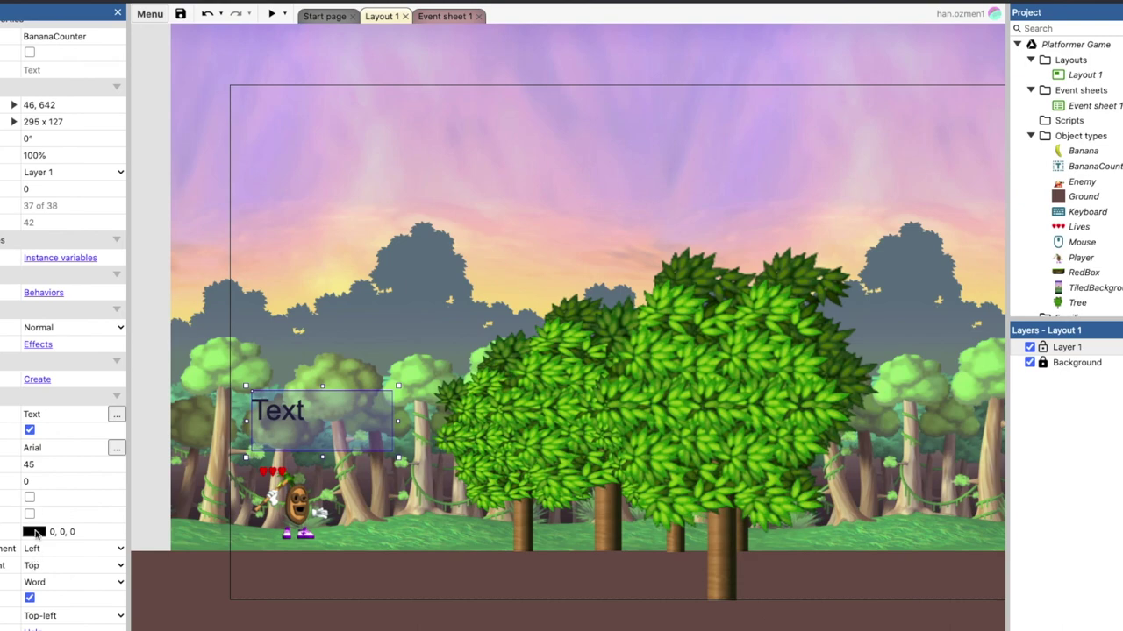
- Reduce the font size of the BananaCounter text to 29
double_click(290, 418)
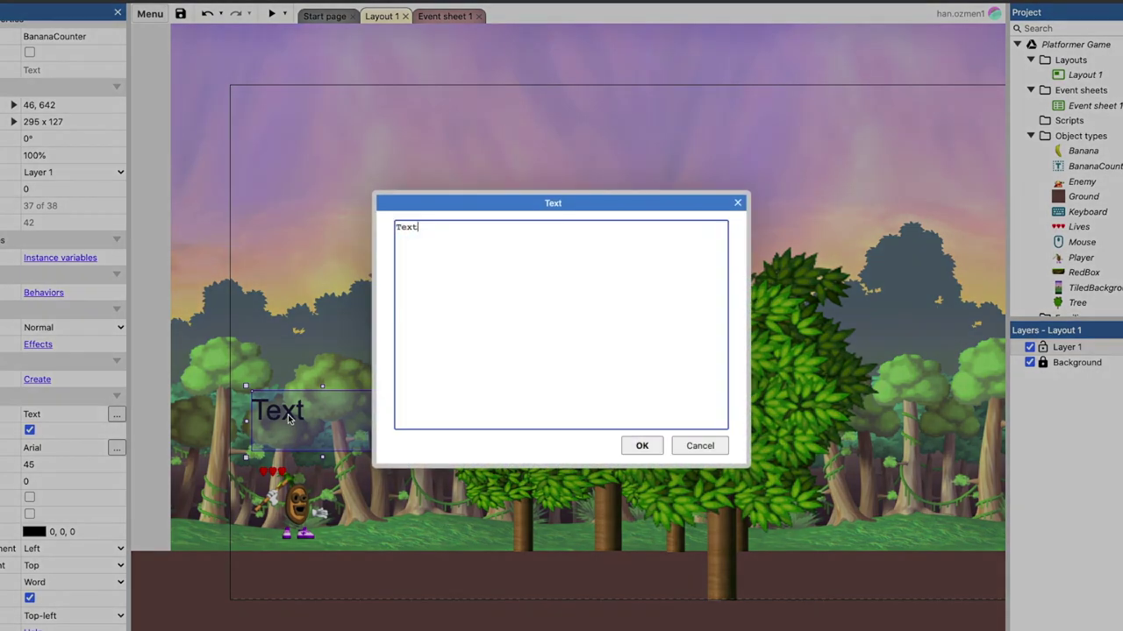
left_click(690, 449)
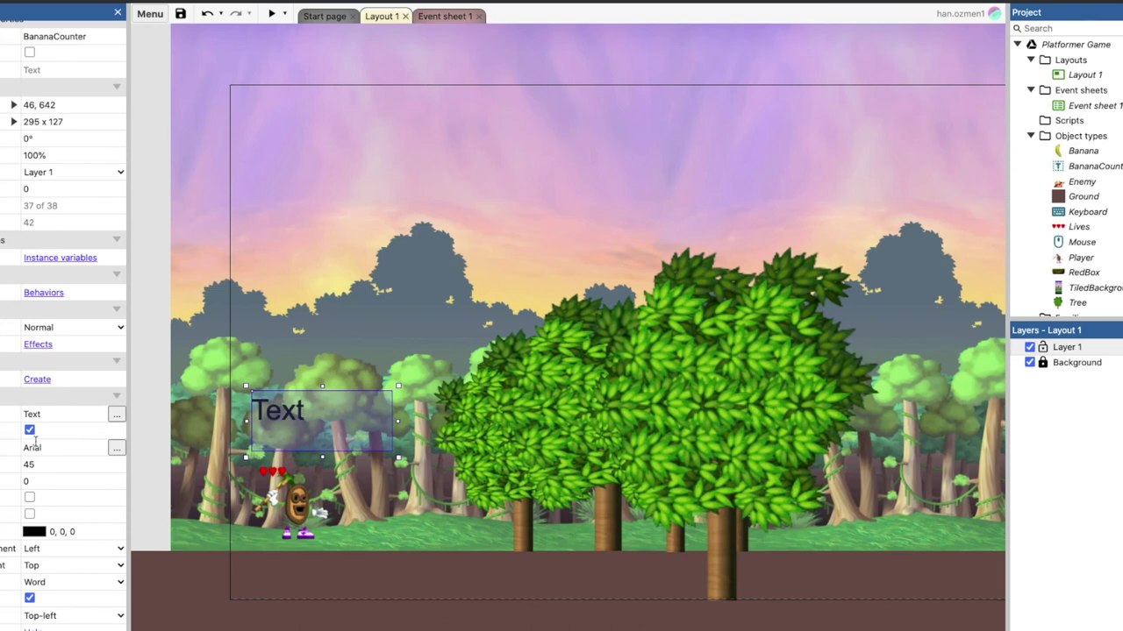
left_click(113, 466)
left_click(120, 473)
left_click(120, 473)
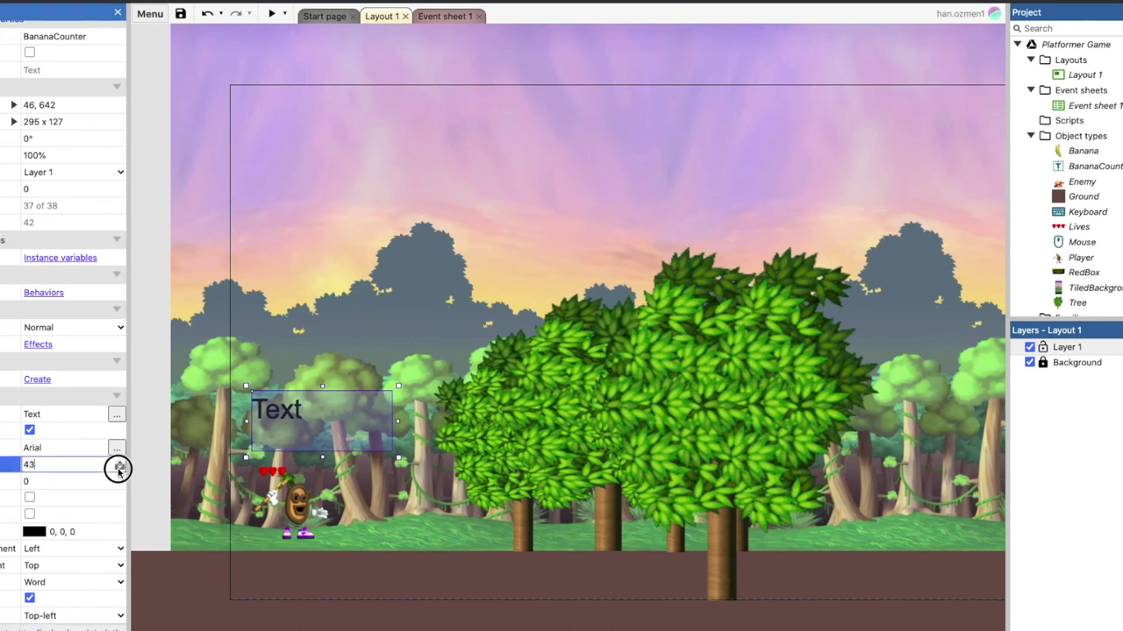
left_click(120, 472)
left_click(120, 473)
left_click(120, 473)
left_click(121, 473)
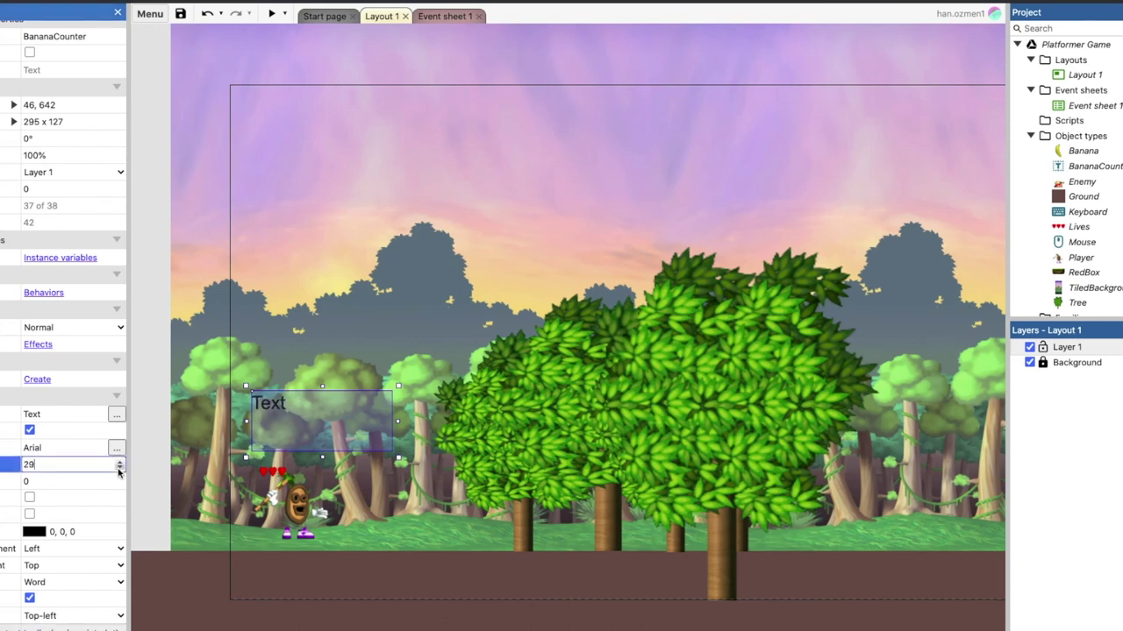
- Shrink the BananaCounter text box to about 85 x 61 and place it just above the lives hearts, at about 90, 739
left_click_drag(398, 457, 301, 453)
left_click(35, 533)
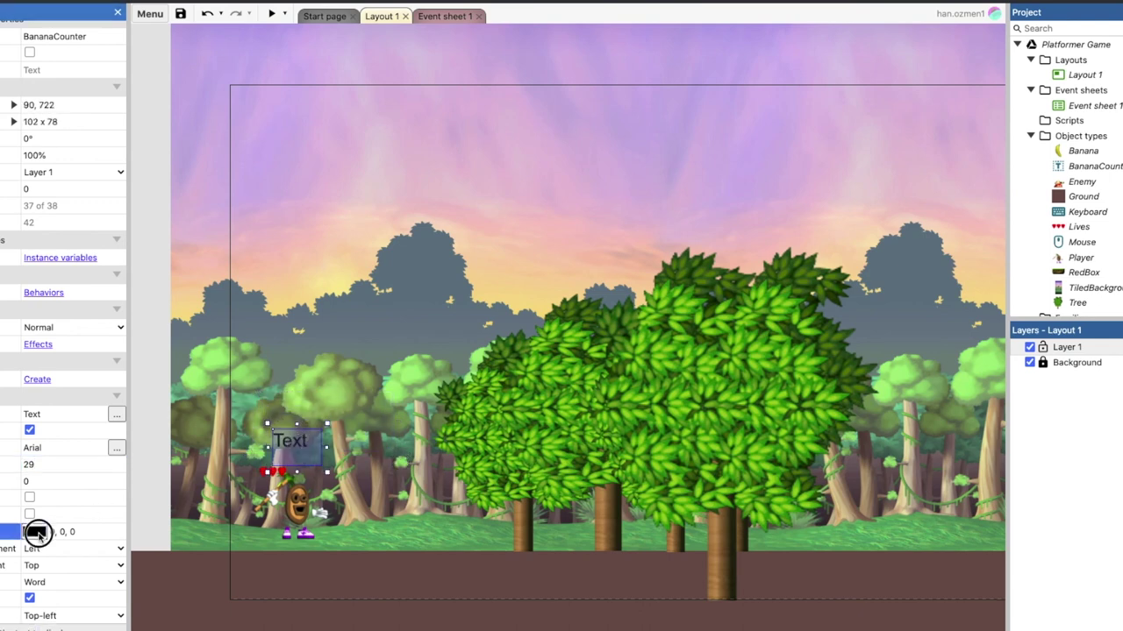
left_click_drag(118, 467, 54, 464)
key("Escape")
left_click_drag(330, 426, 319, 434)
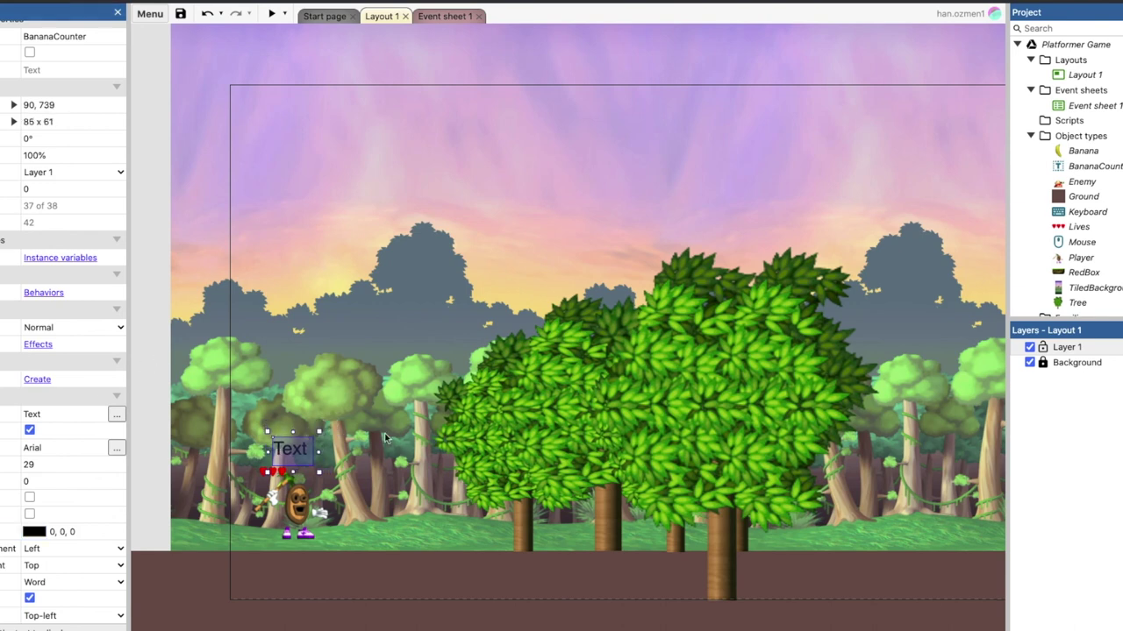
- Insert a new Sprite object in the layout above the player and load the banana image into it
scroll(395, 436, "left", 2)
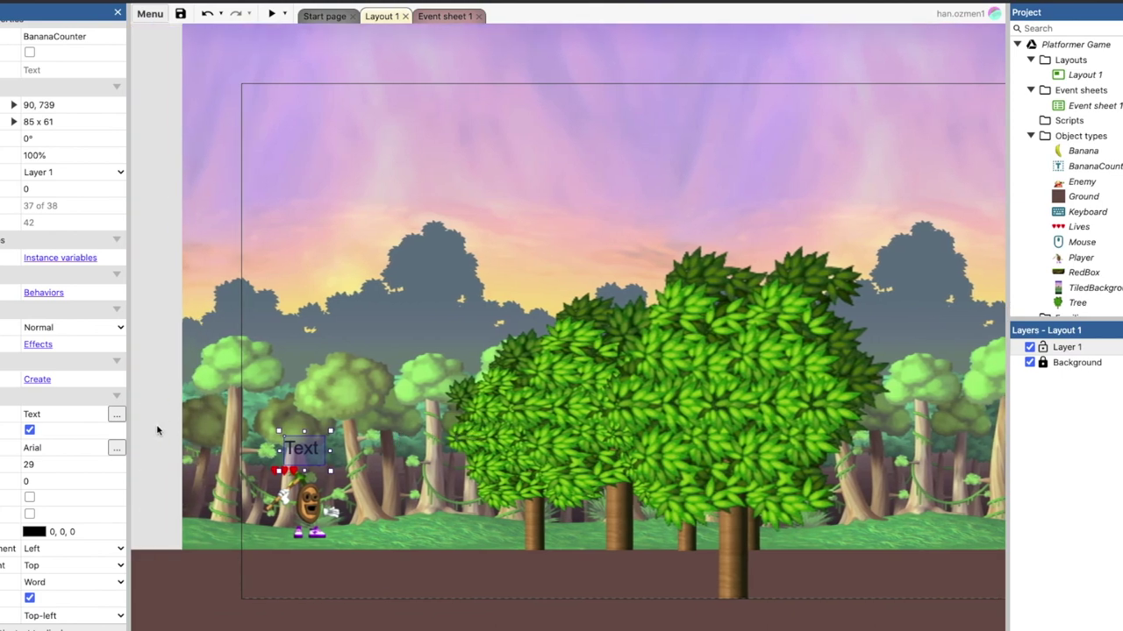
right_click(221, 419)
left_click(255, 428)
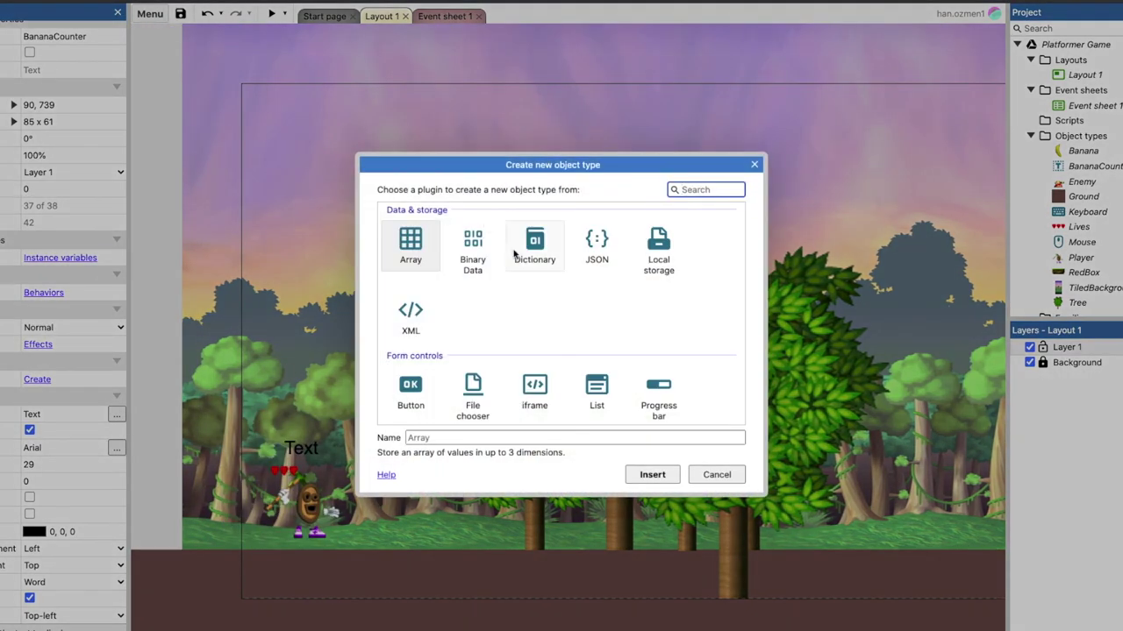
scroll(535, 348, "down", 2)
scroll(535, 348, "down", 3)
double_click(596, 408)
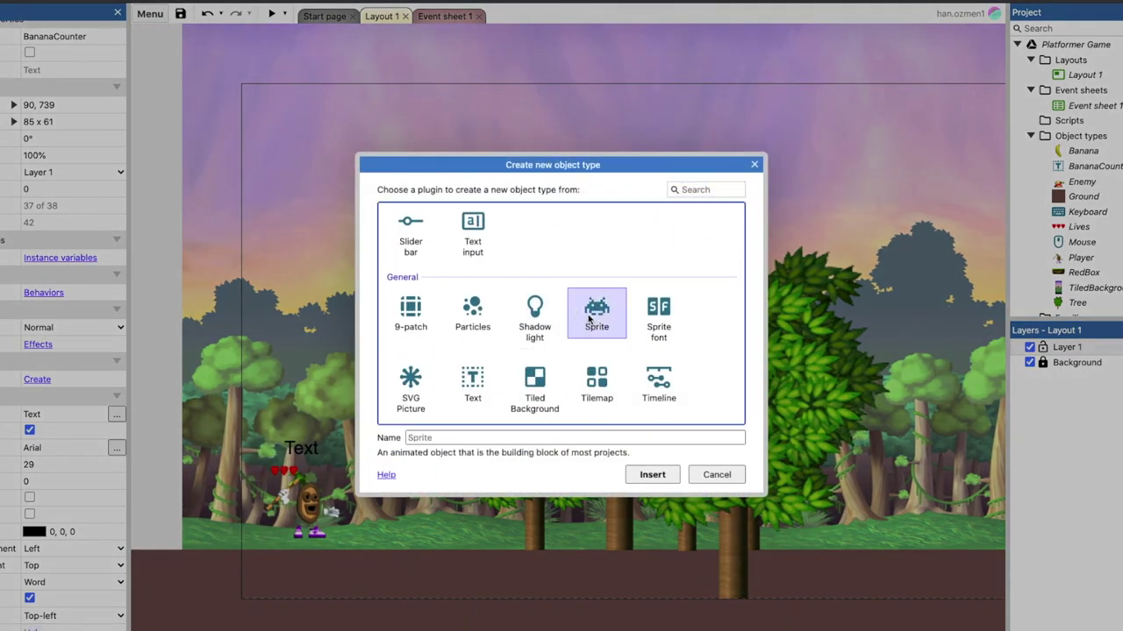
left_click(358, 329)
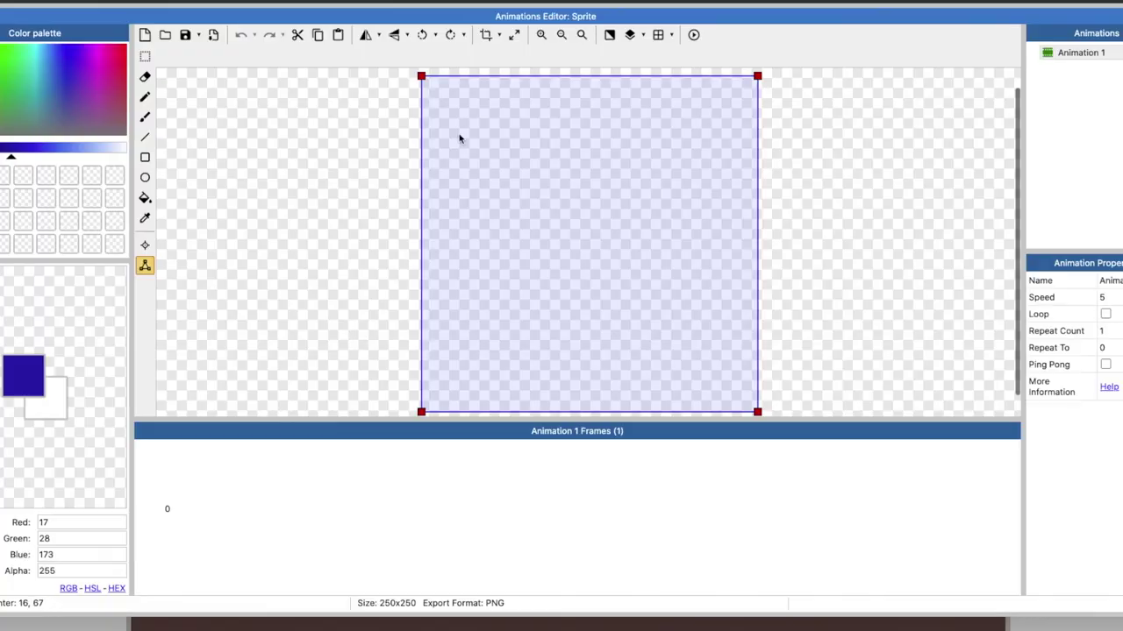
left_click(165, 34)
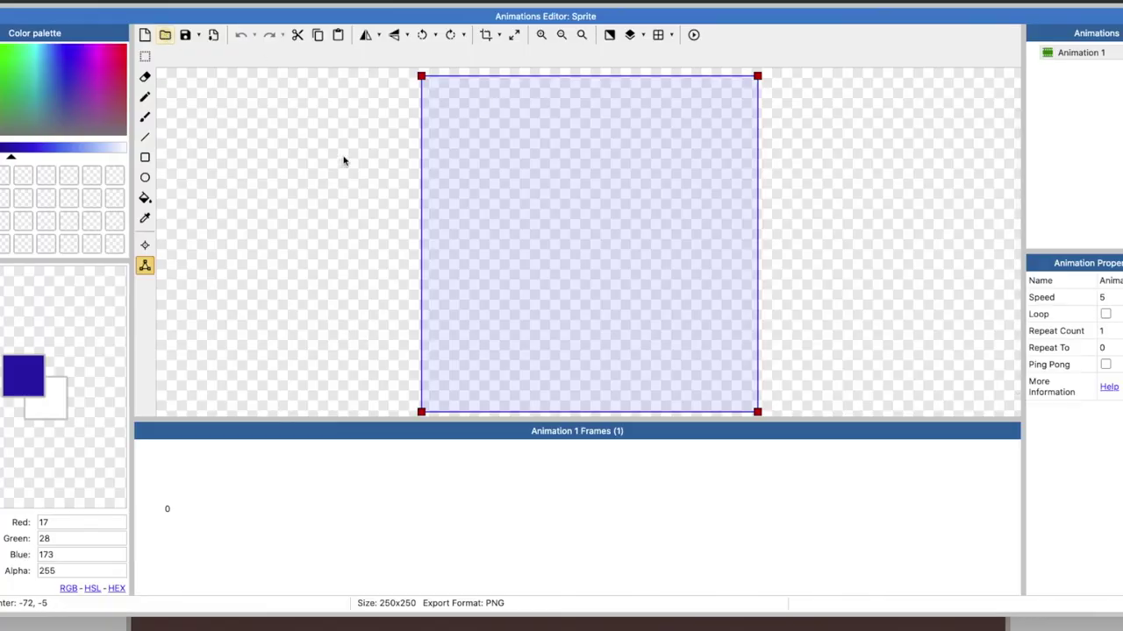
double_click(447, 19)
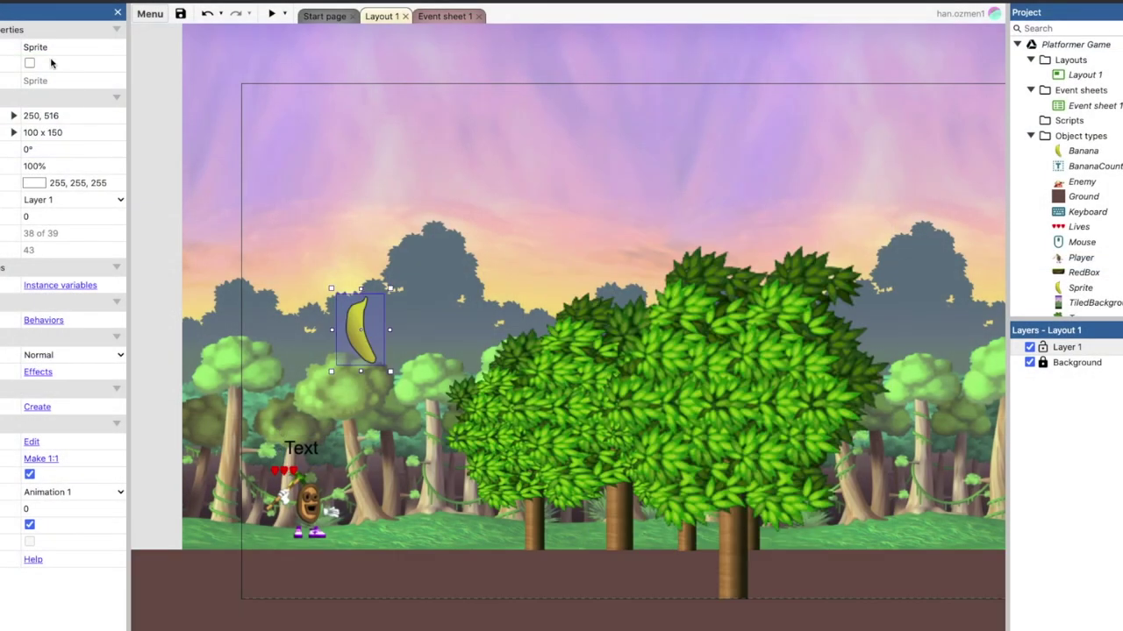
- Rename the new banana sprite bananaIcon, shrink it to about 19 x 31 and place it beside the counter text
left_click(48, 48)
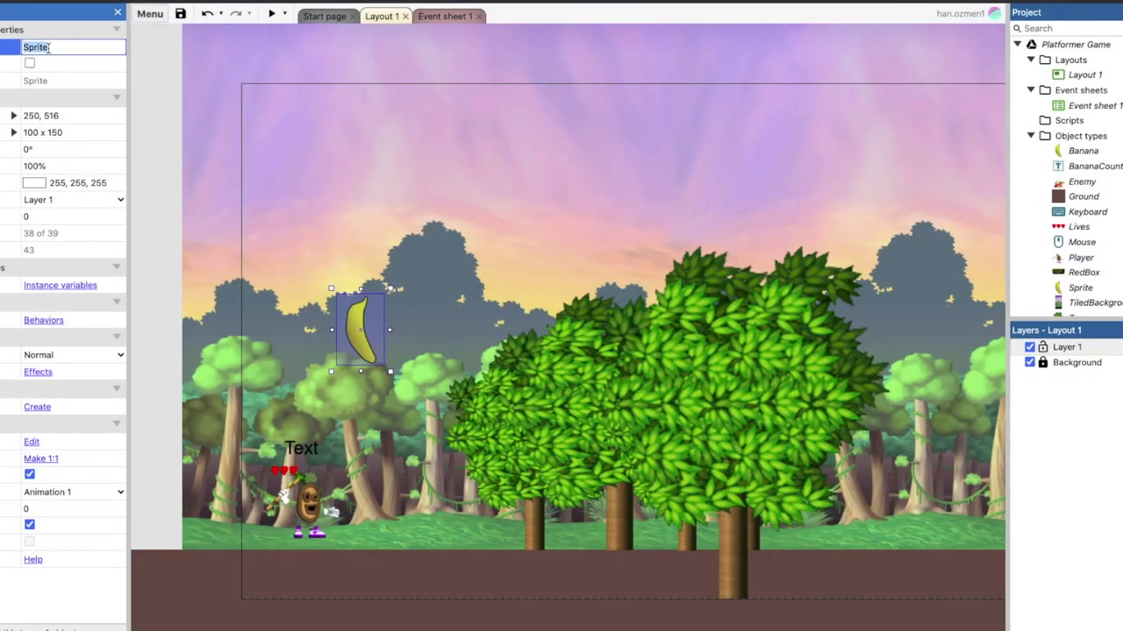
type("banana Icon")
key("Return")
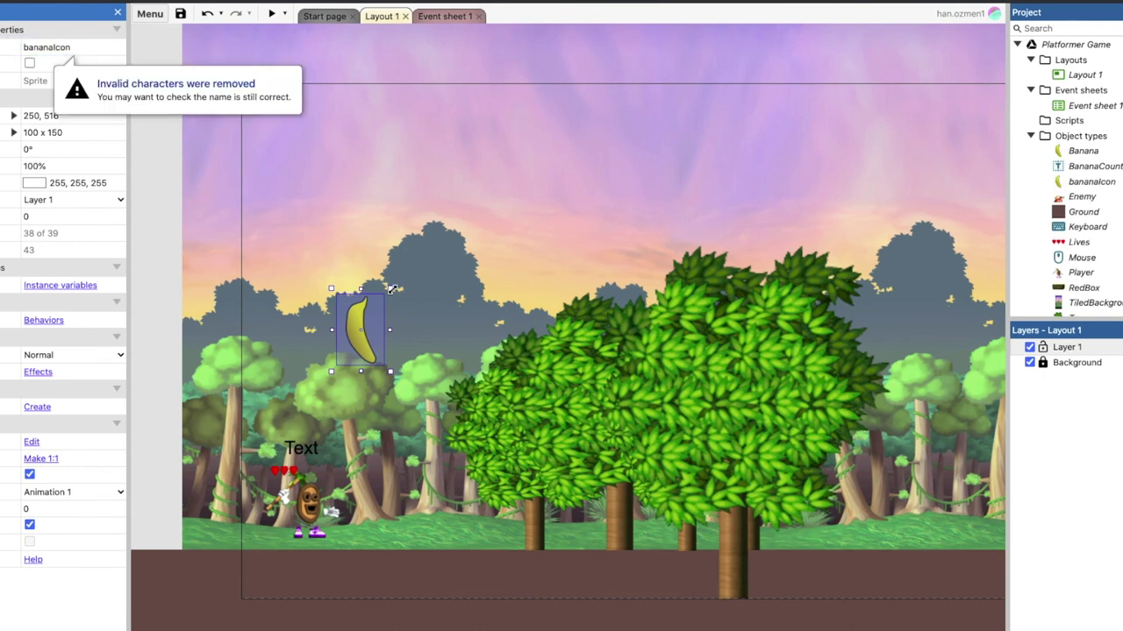
left_click_drag(392, 288, 280, 453)
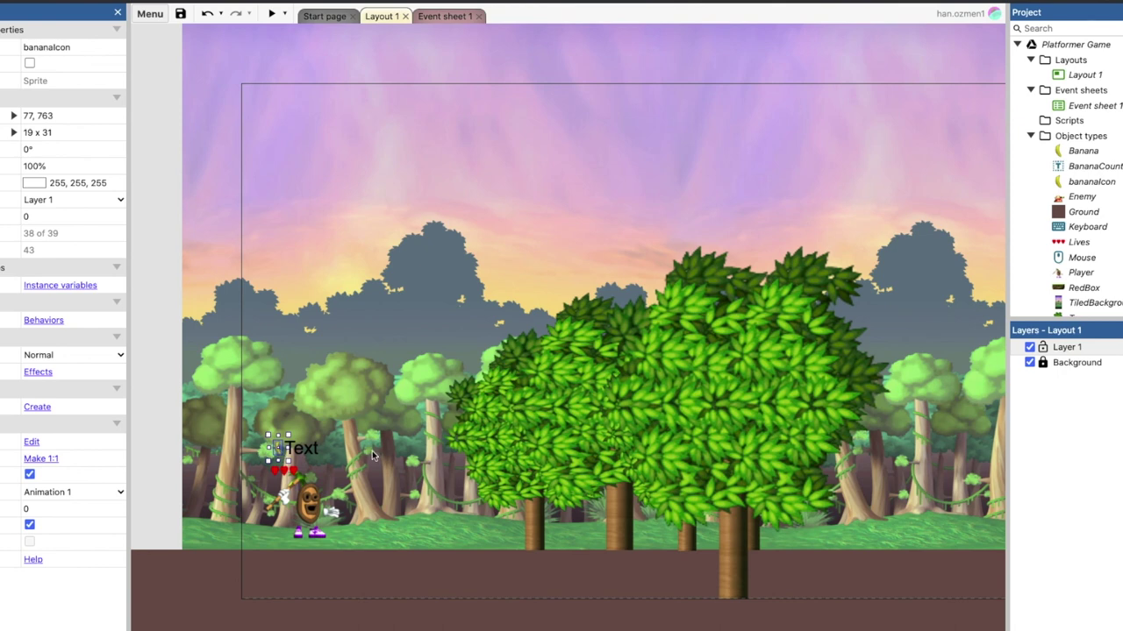
- Move the BananaCounter text and bananaIcon together closer to the lives hearts, to about 78, 753 and 65, 777
left_click(307, 455)
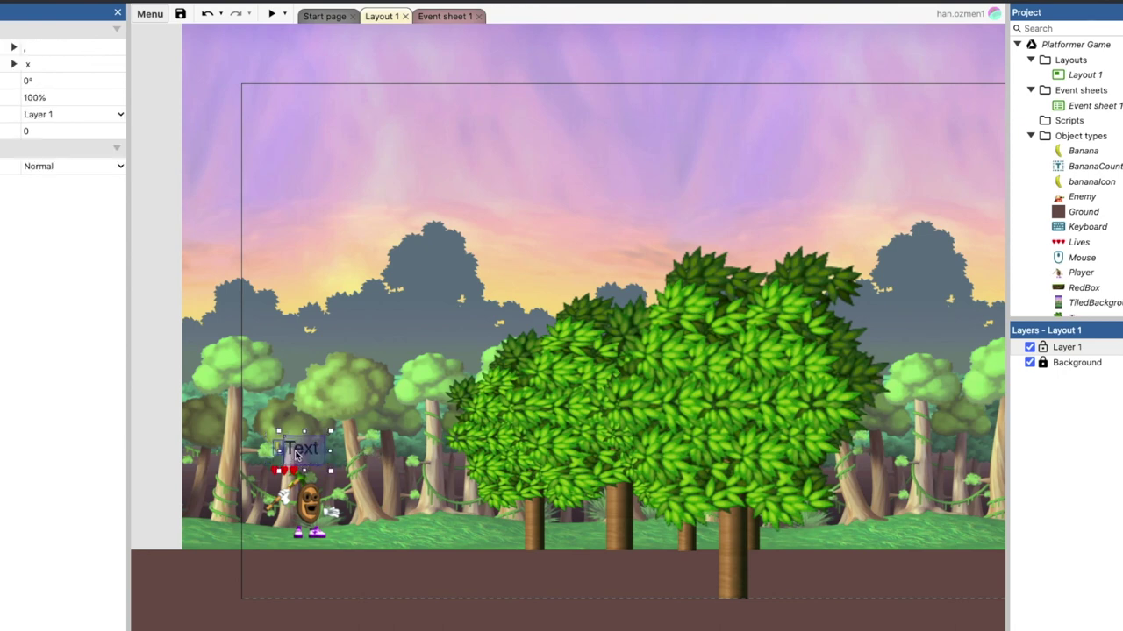
left_click_drag(294, 452, 289, 459)
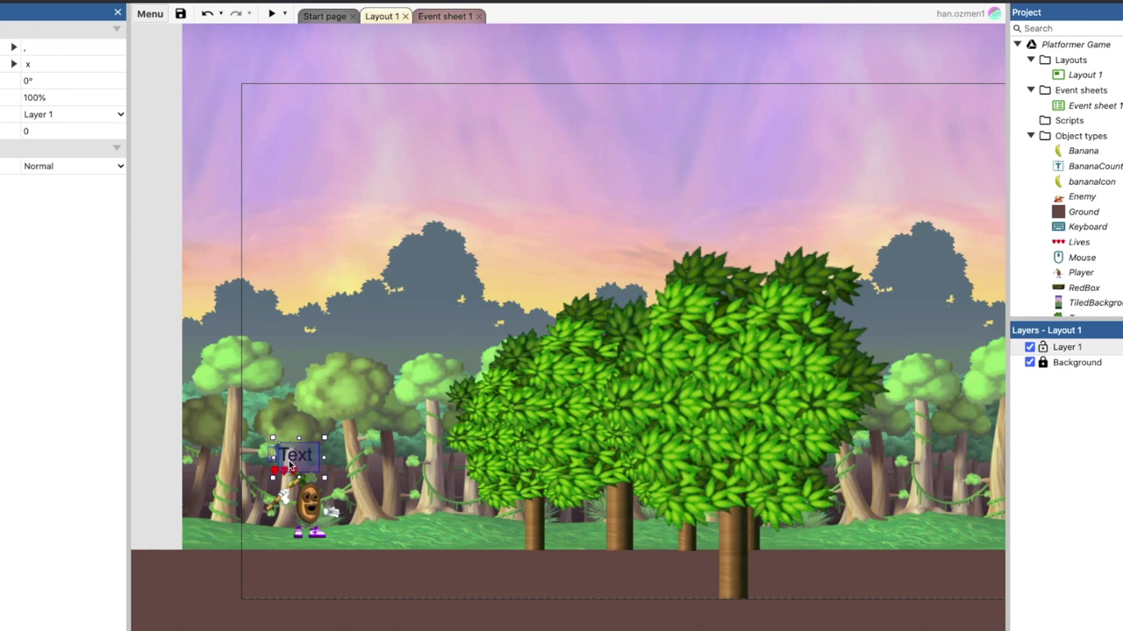
left_click(342, 402)
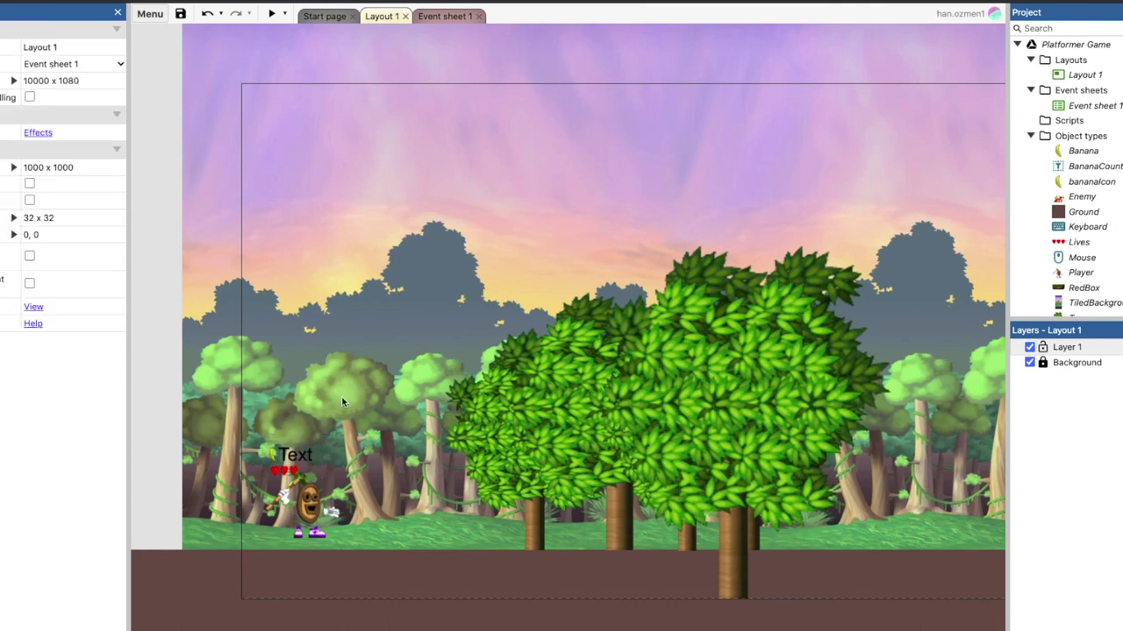
- Add the Pin behavior to the bananaIcon sprite
left_click(274, 456)
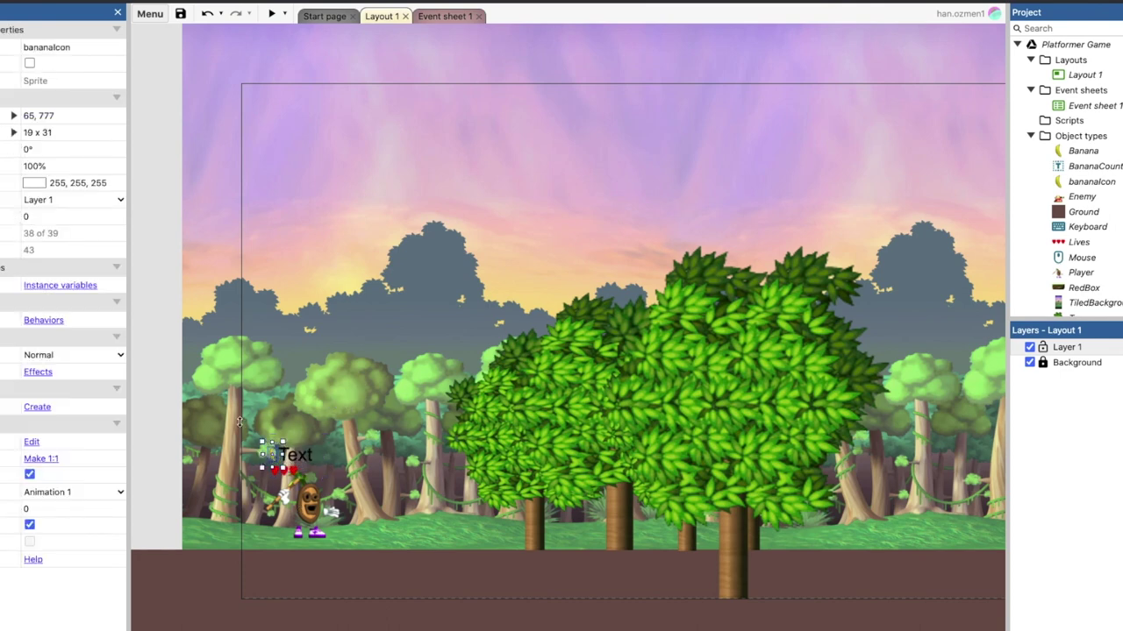
left_click(46, 320)
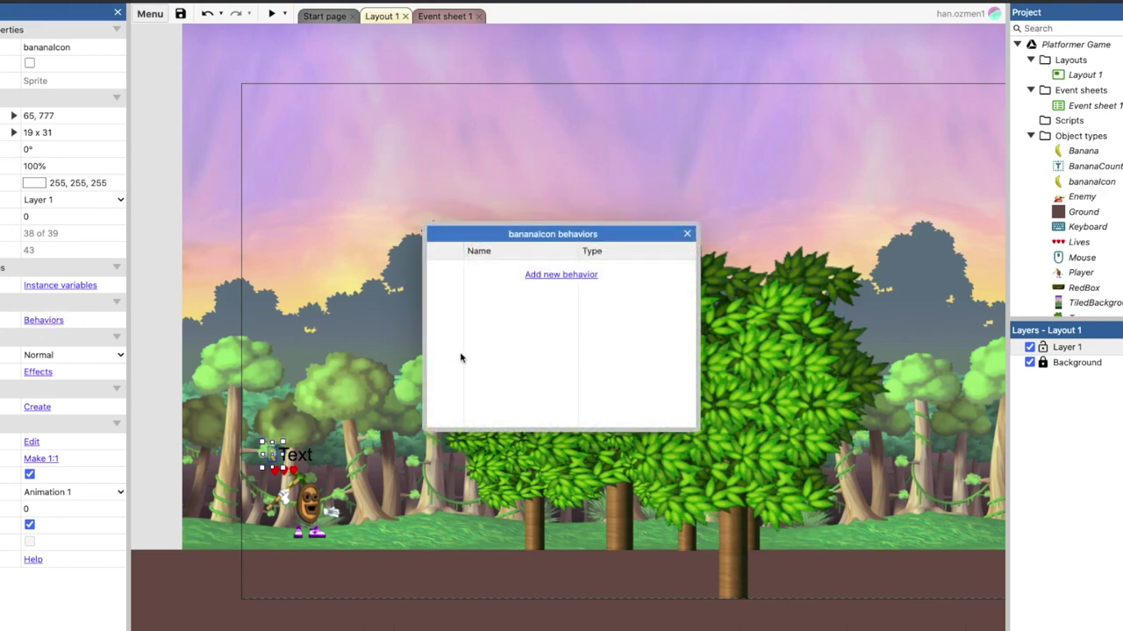
left_click(543, 283)
left_click(534, 412)
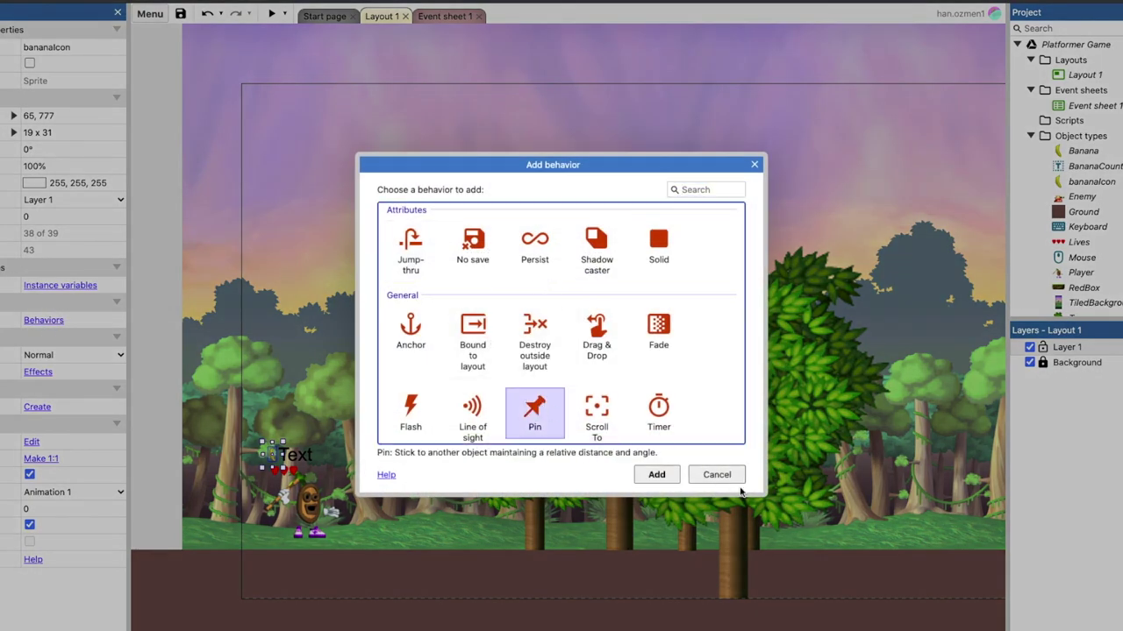
left_click(657, 474)
left_click(682, 234)
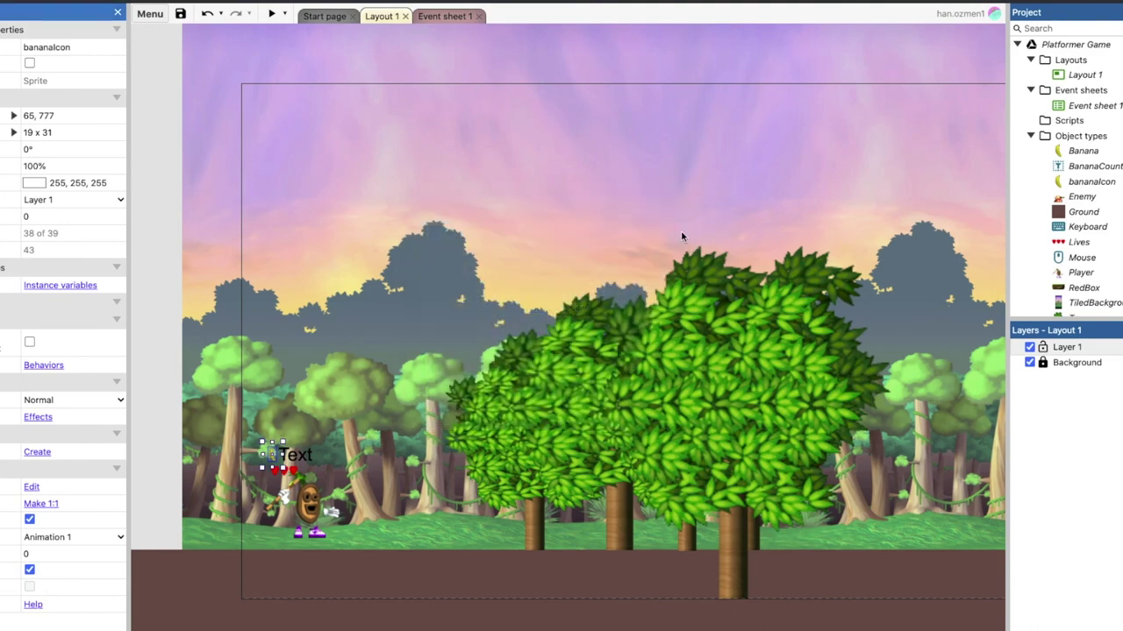
- Add the Pin behavior to the BananaCounter text
left_click(303, 463)
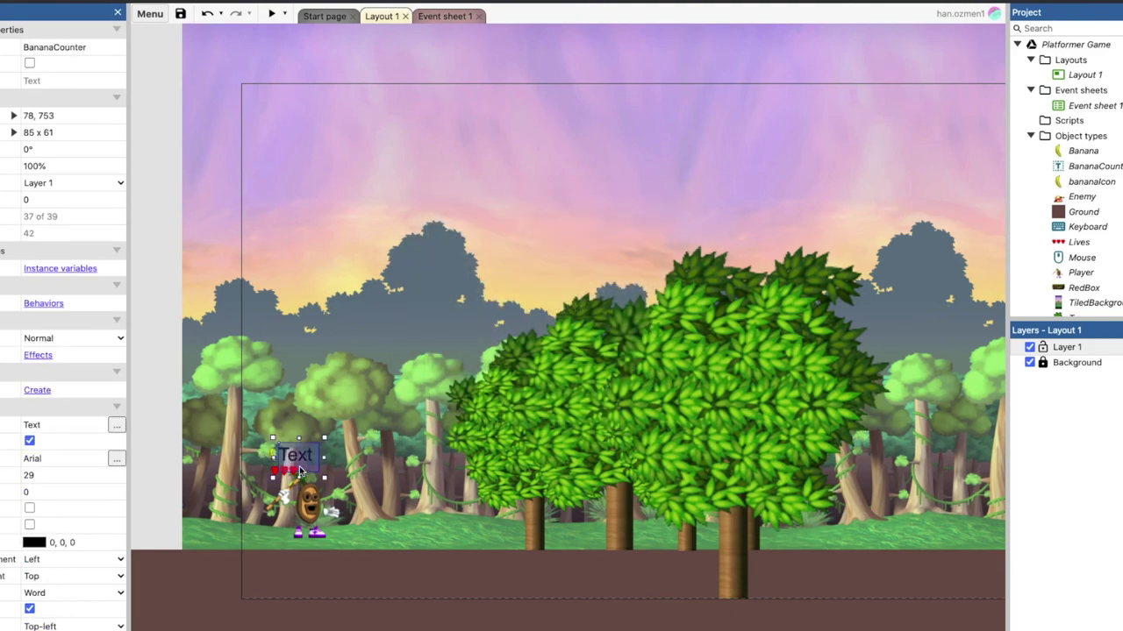
left_click(44, 304)
left_click(560, 275)
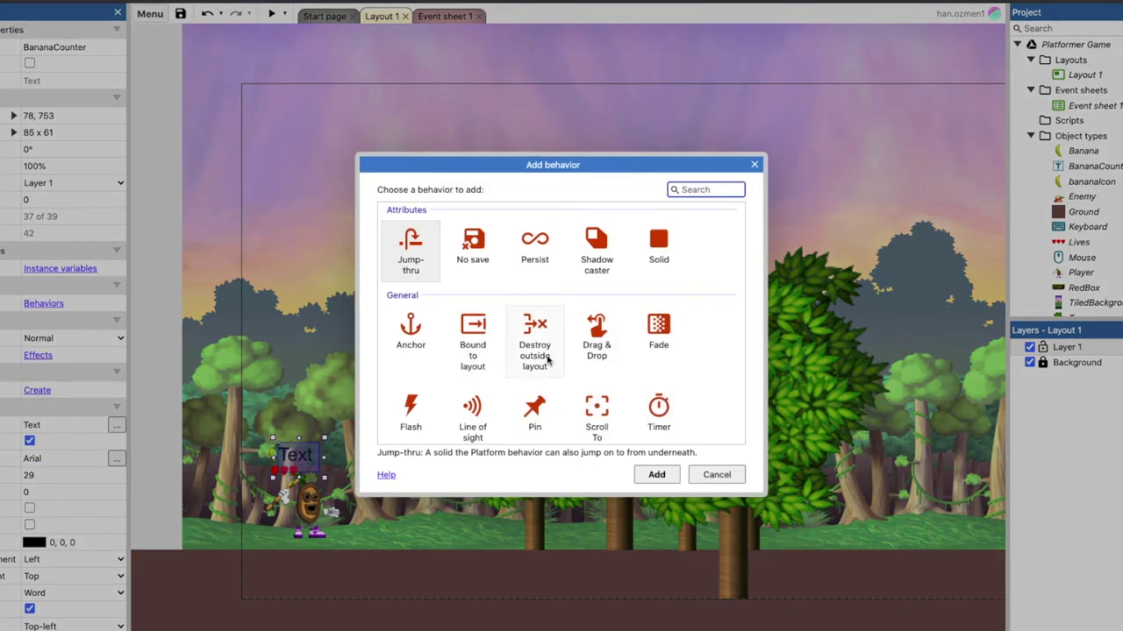
scroll(539, 360, "down", 1)
left_click(535, 386)
left_click(656, 475)
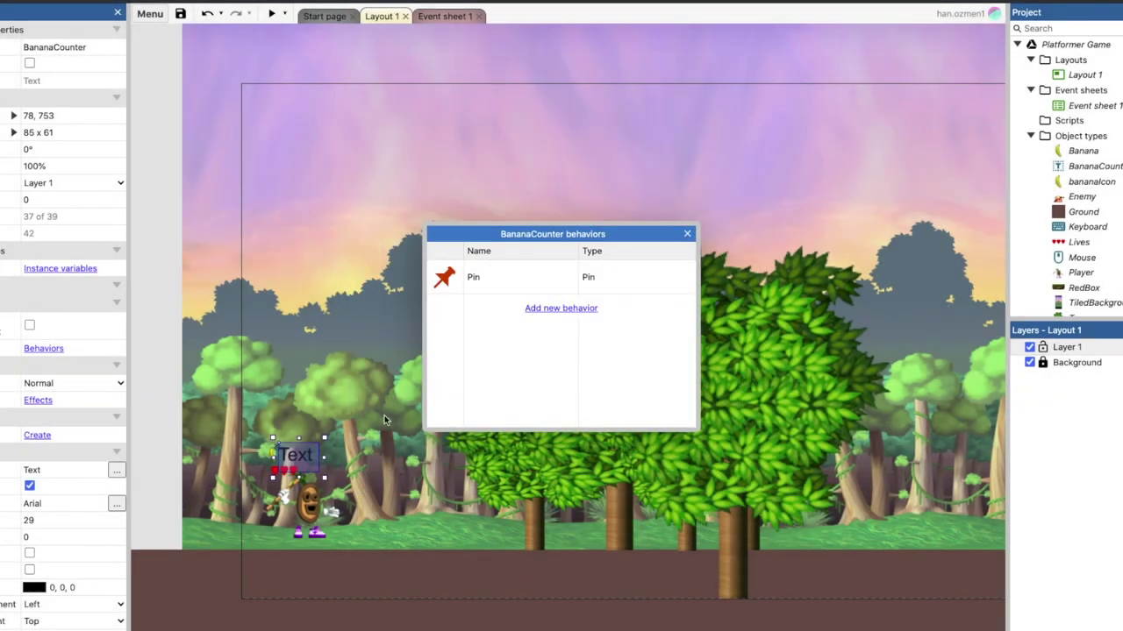
left_click(685, 235)
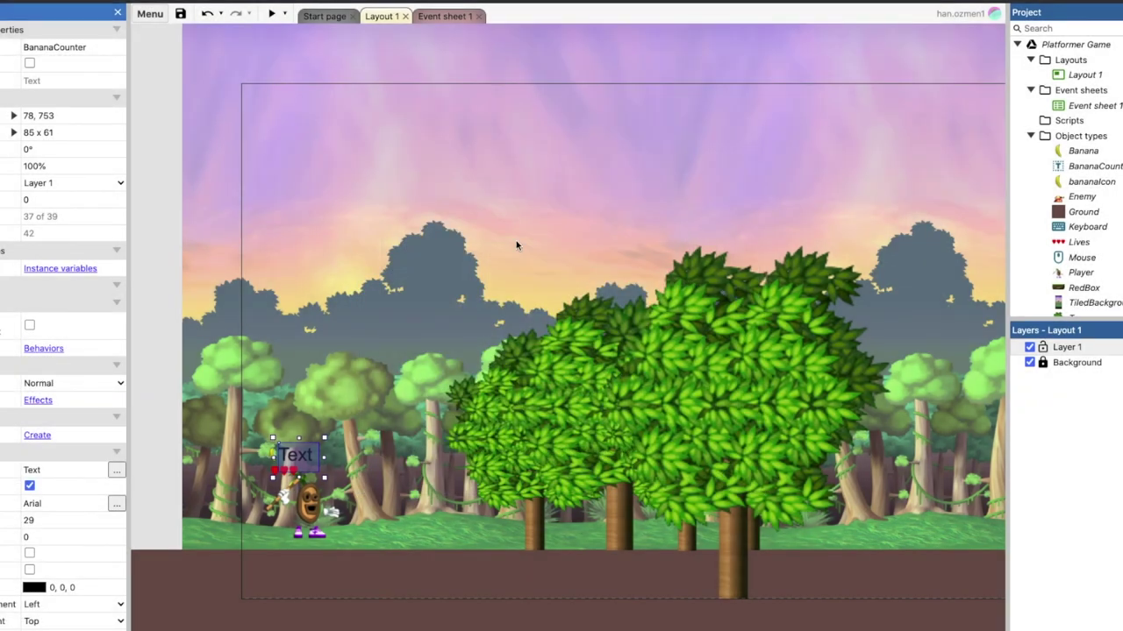
- In the event sheet, add a Pin to object action to On start of layout that pins bananaIcon to Player by X, Y and angle
left_click(426, 17)
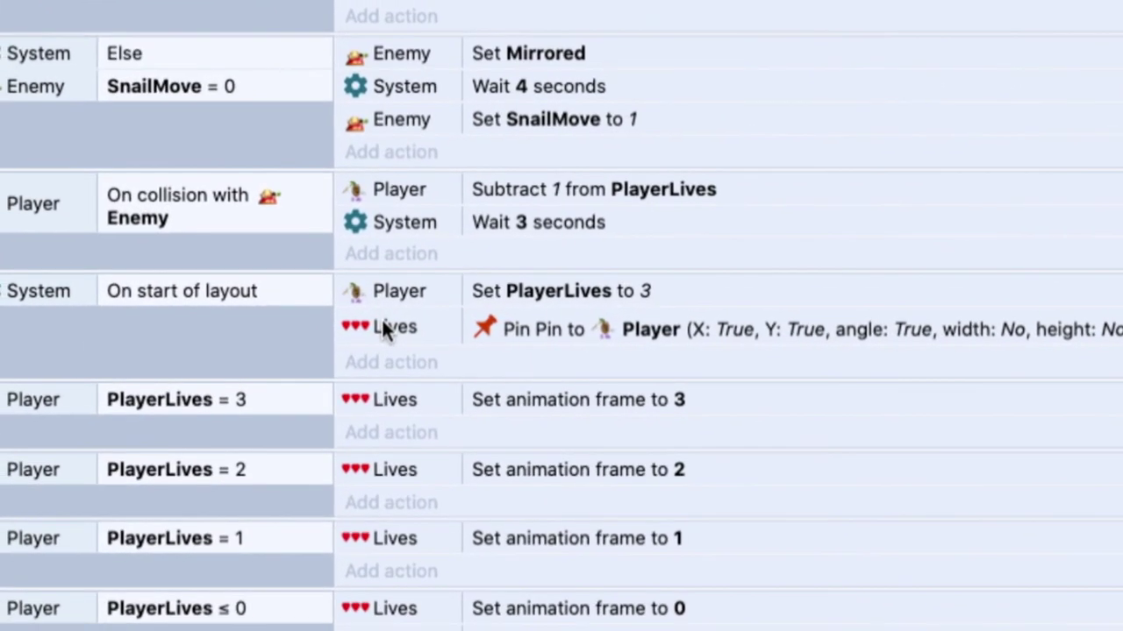
left_click(156, 334)
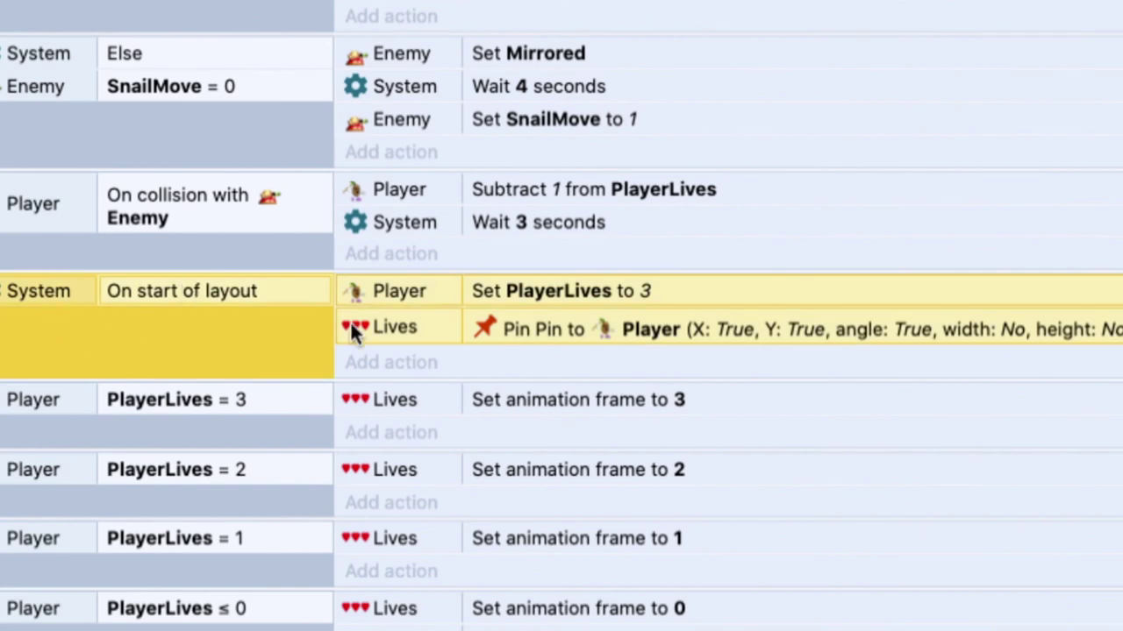
left_click(363, 372)
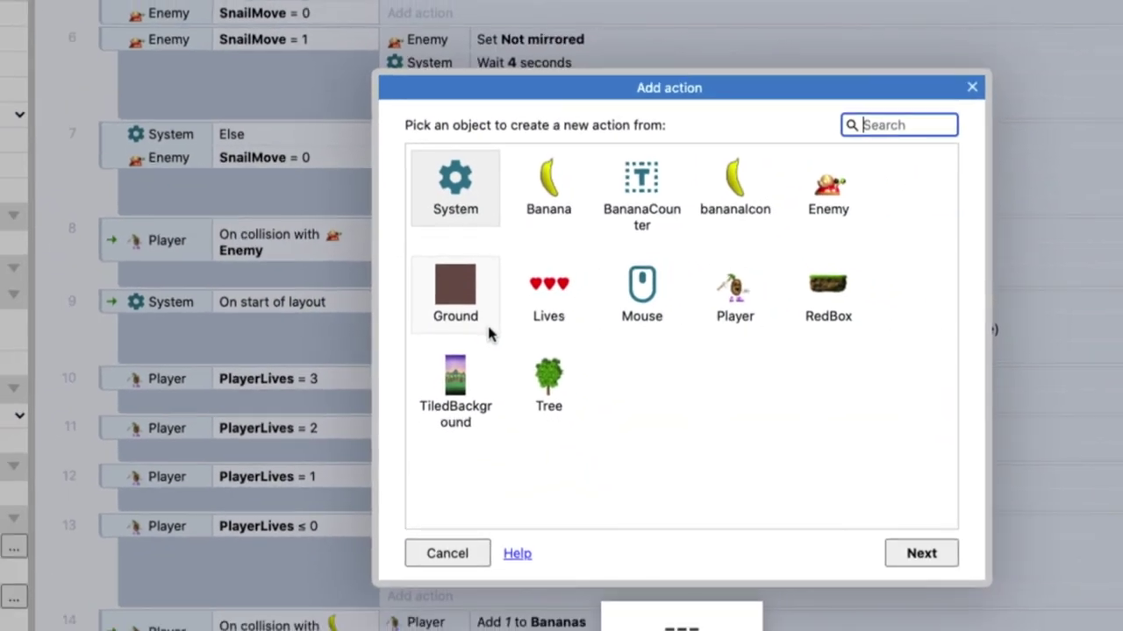
double_click(752, 184)
scroll(573, 307, "down", 2)
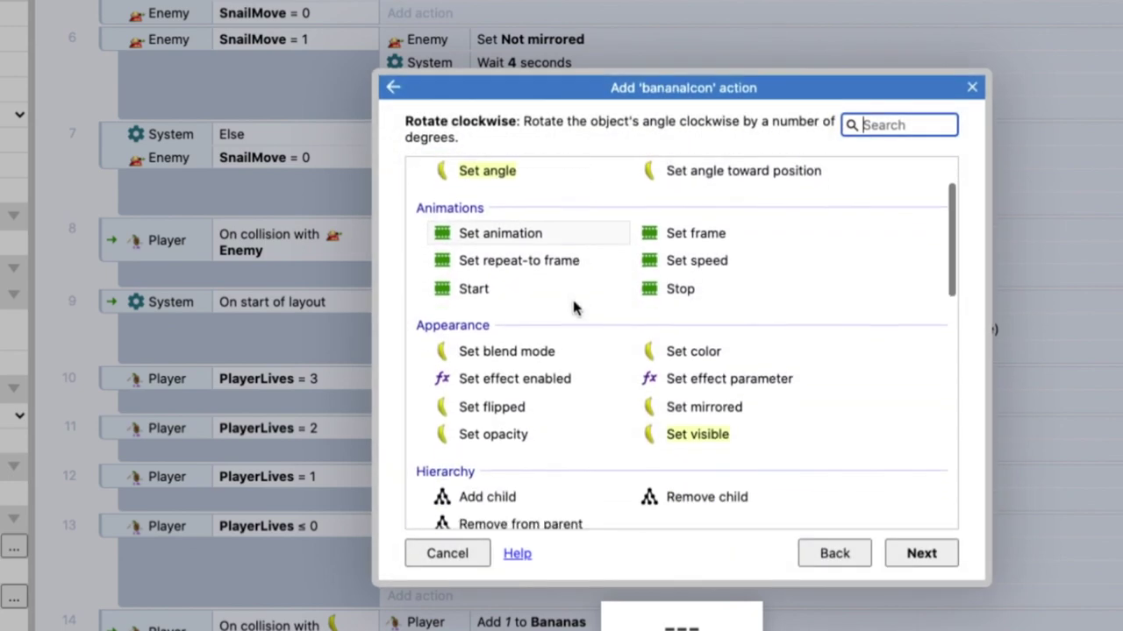
scroll(574, 304, "down", 4)
type("pin")
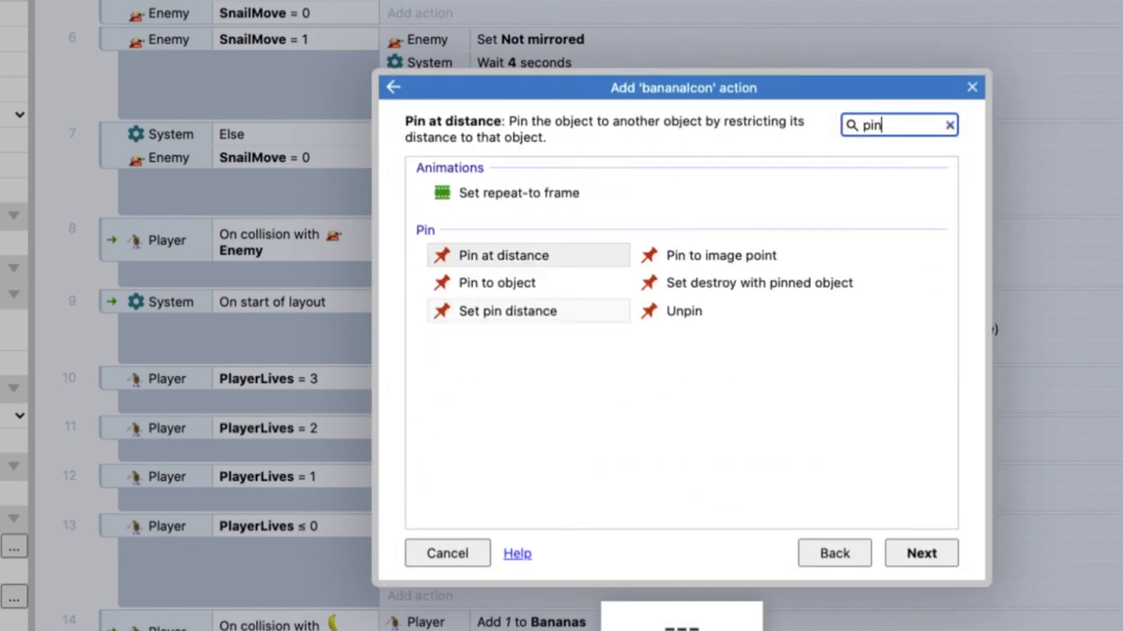
double_click(514, 282)
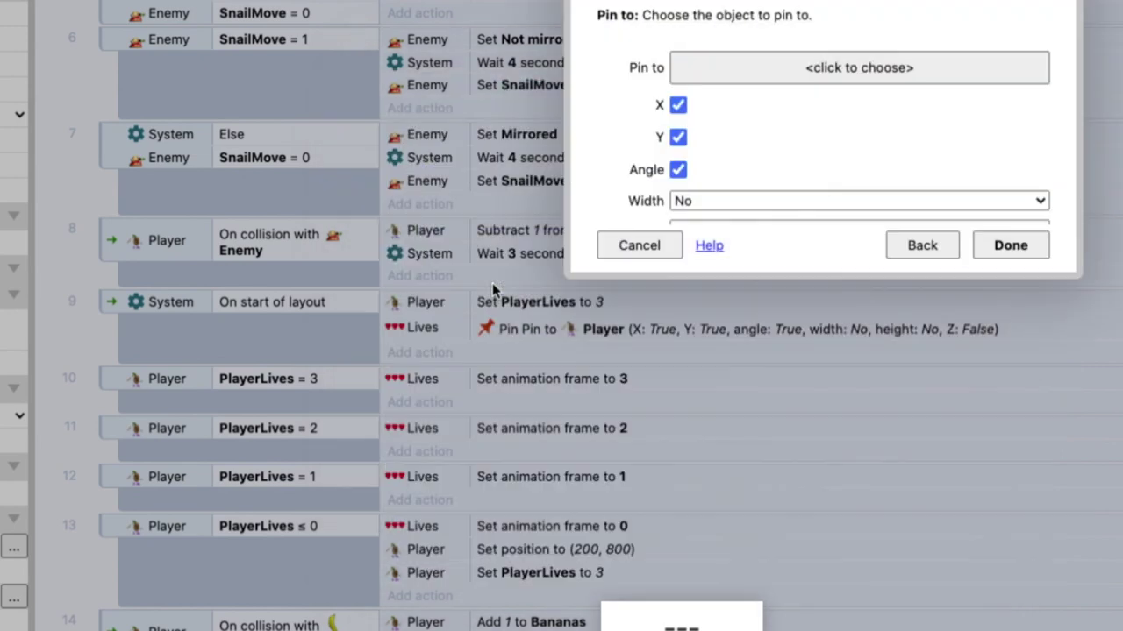
left_click(837, 65)
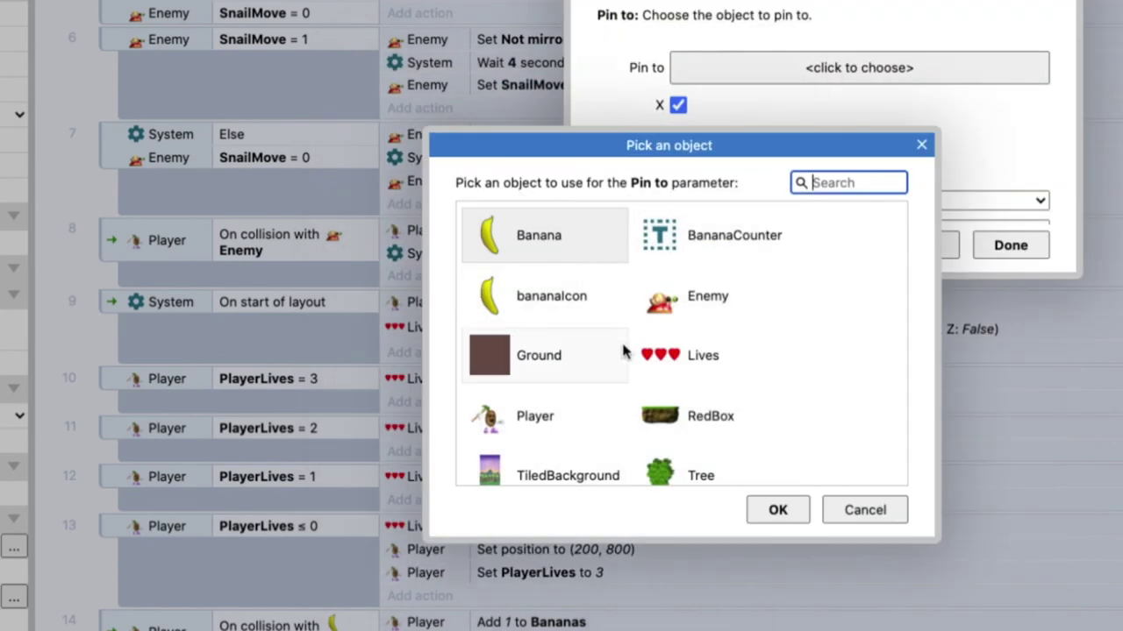
scroll(680, 351, "down", 1)
double_click(536, 412)
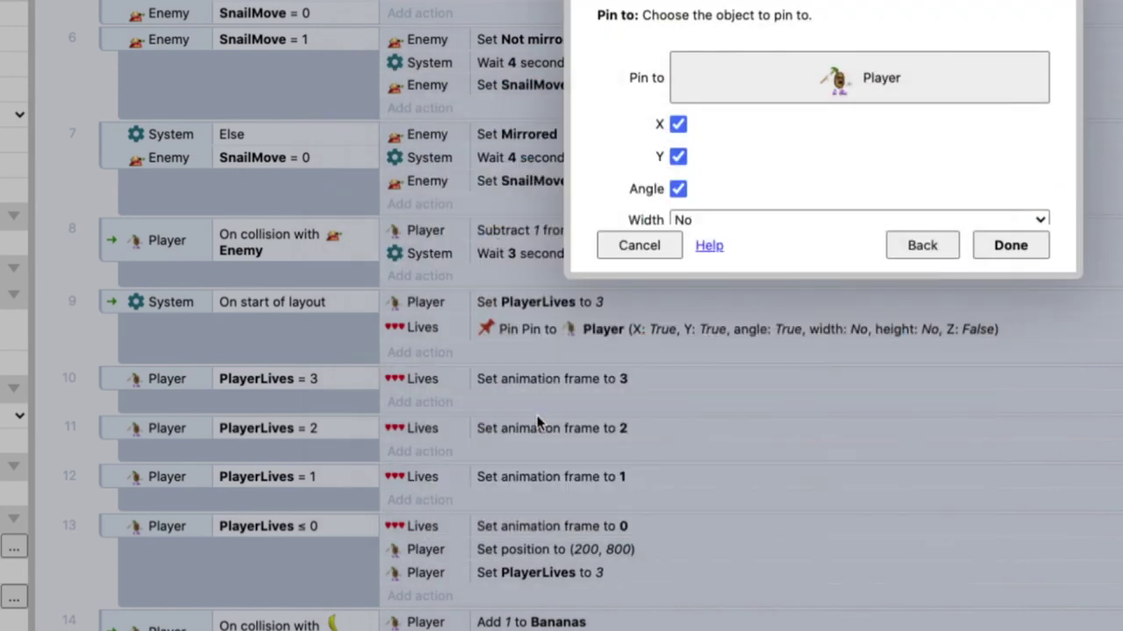
left_click(1005, 246)
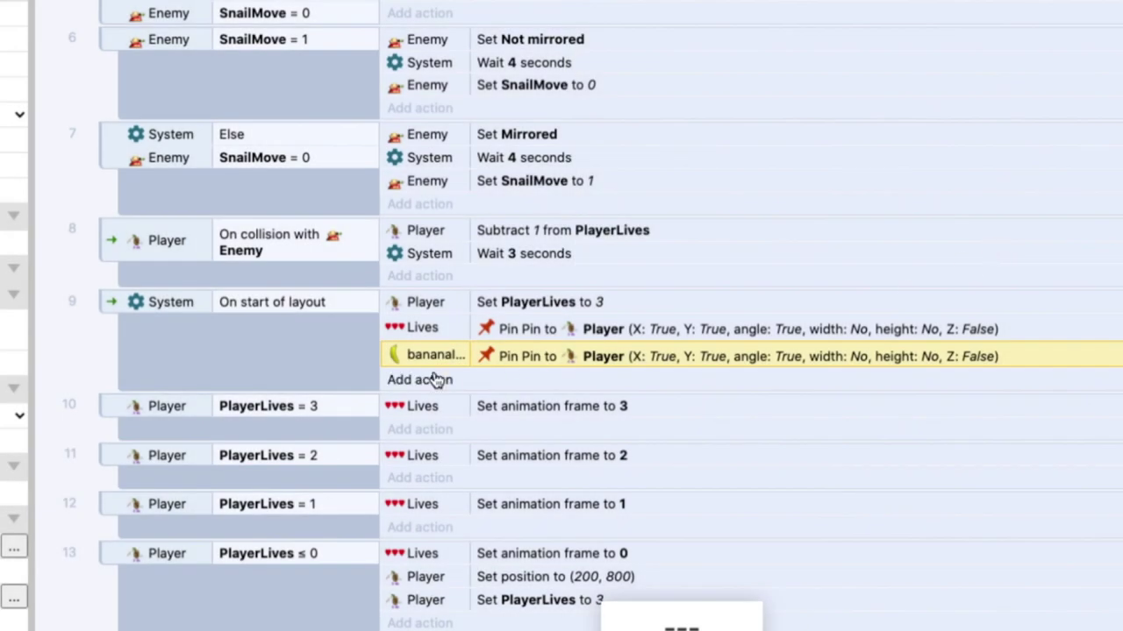
- Add a Pin to object action to On start of layout that pins BananaCounter to Player by X, Y and angle
left_click(436, 379)
double_click(645, 180)
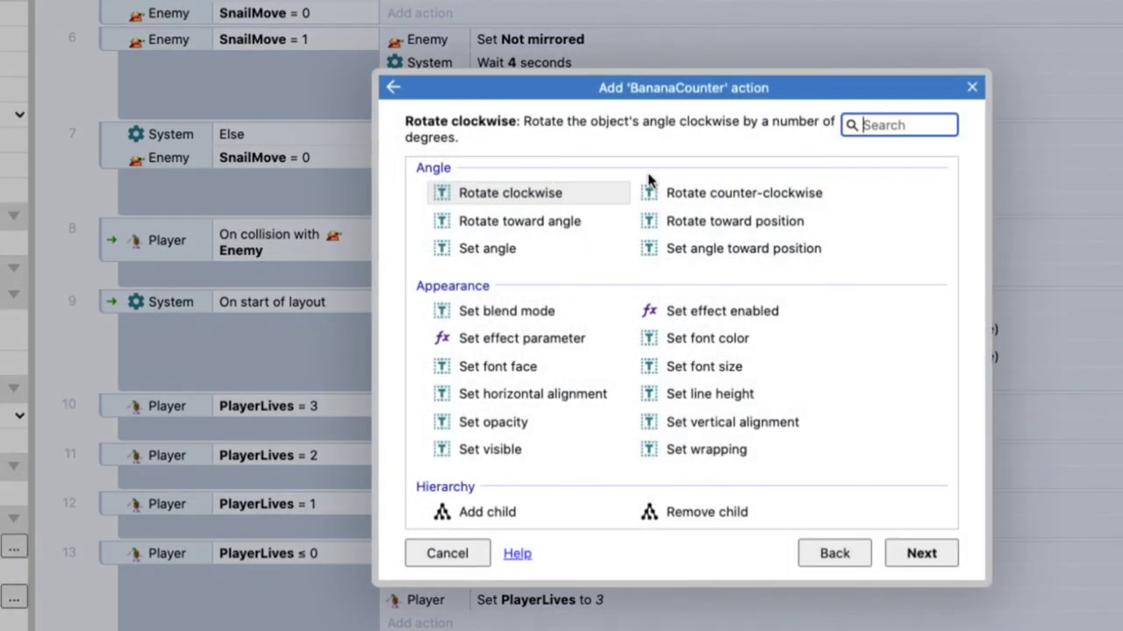
type("pin")
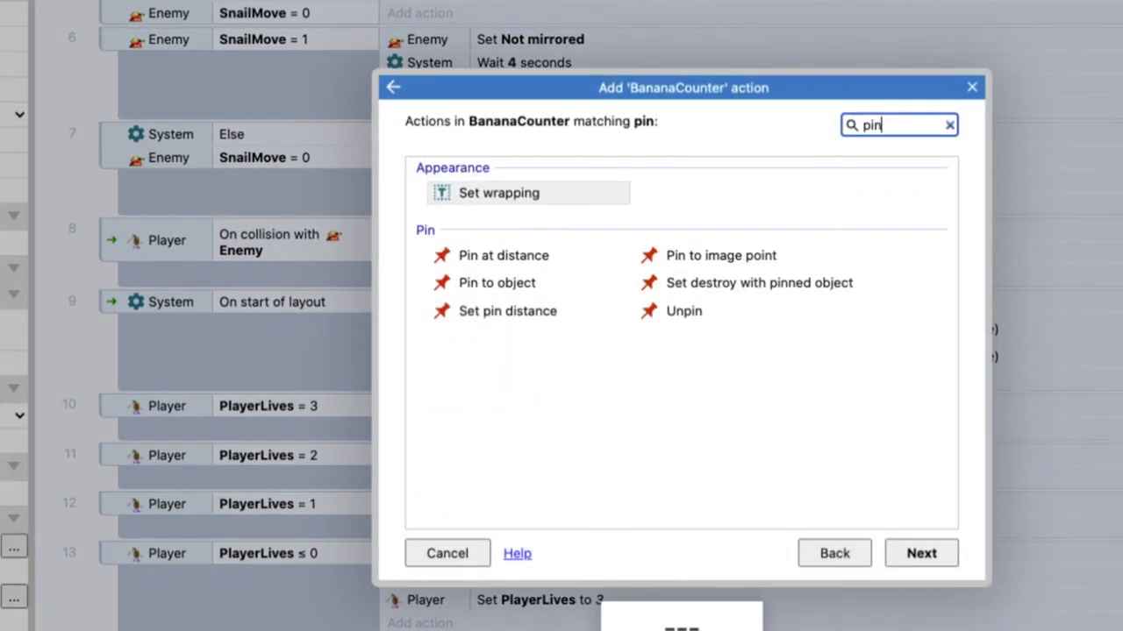
double_click(497, 292)
left_click(840, 76)
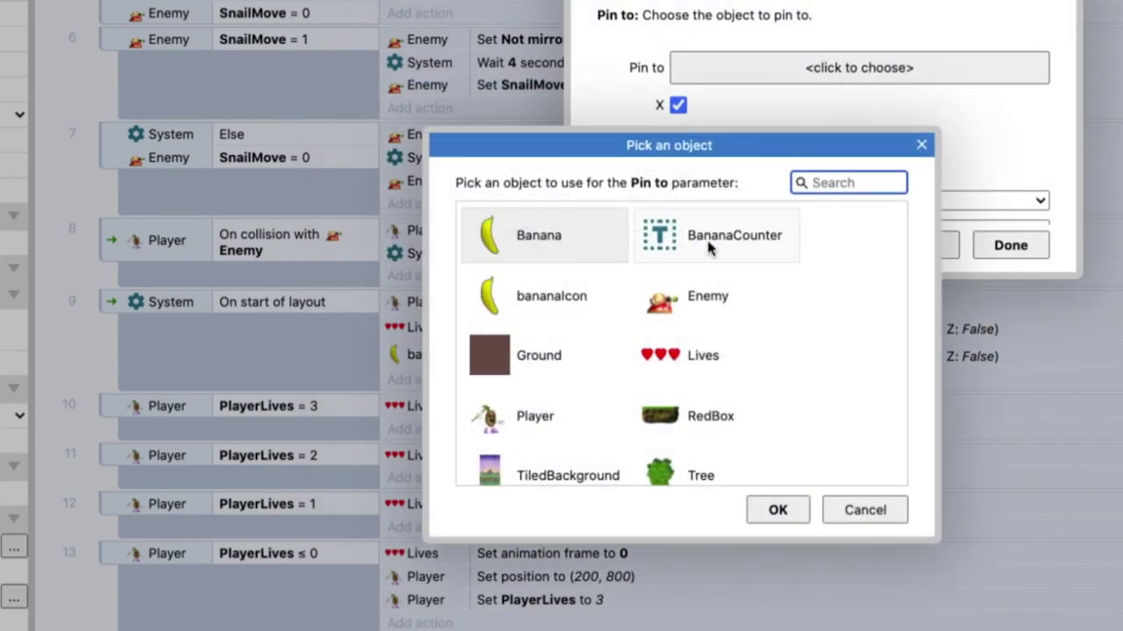
scroll(672, 386, "down", 1)
left_click(553, 424)
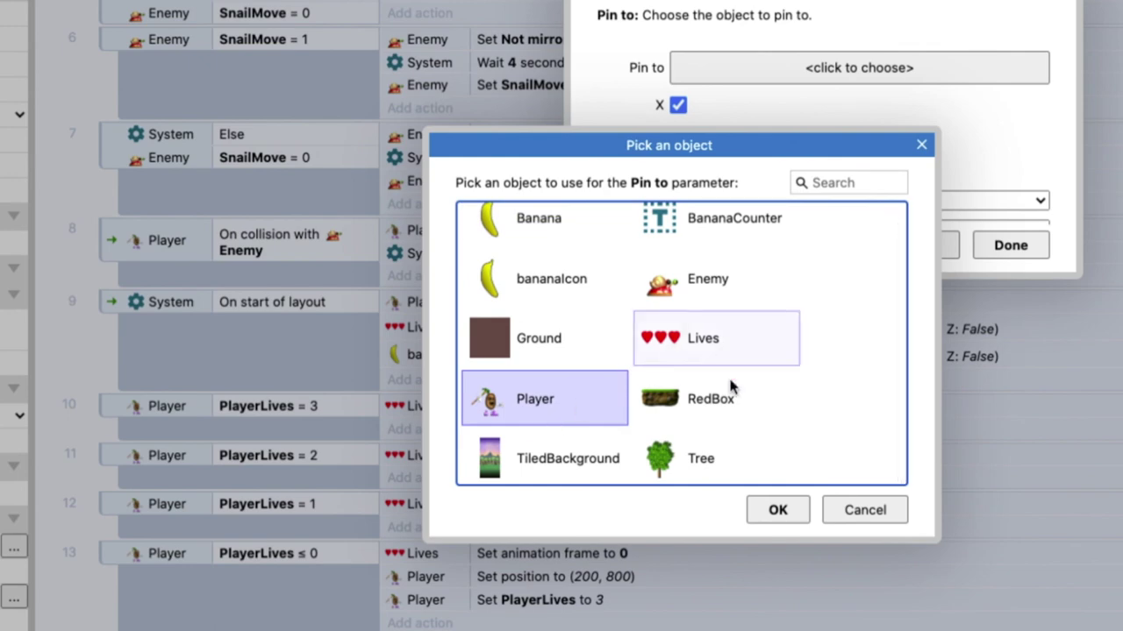
left_click(778, 511)
left_click(1008, 246)
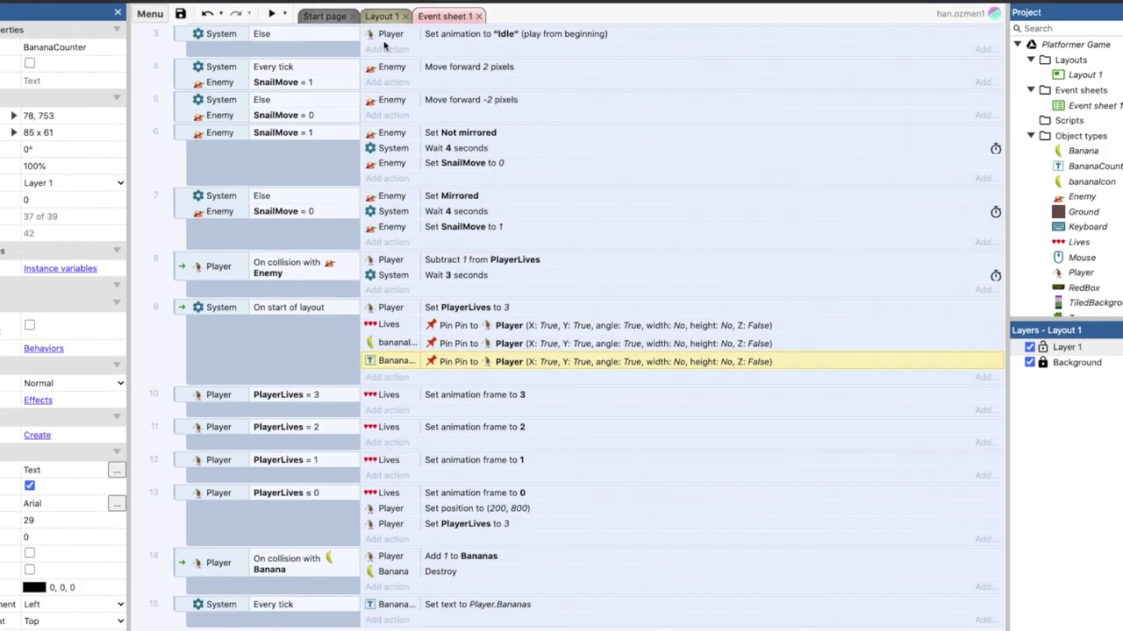
- Preview Layout 1 and play across the platforms and enemies, collecting bananas and losing lives, to check the pinned icon and counter; return to the editor
left_click(383, 18)
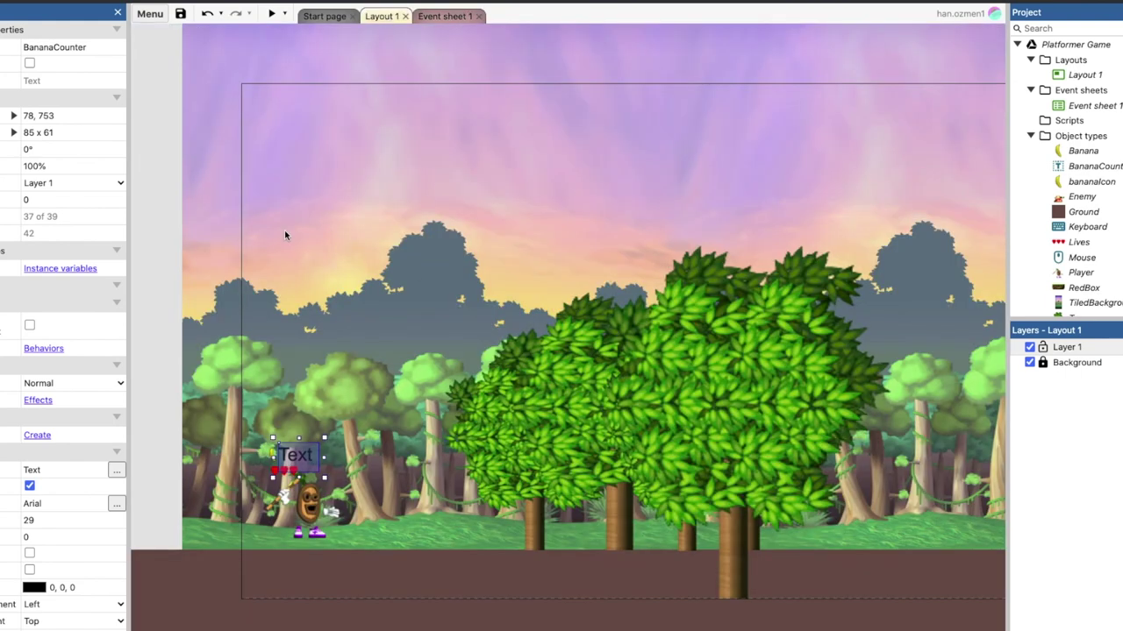
left_click(273, 15)
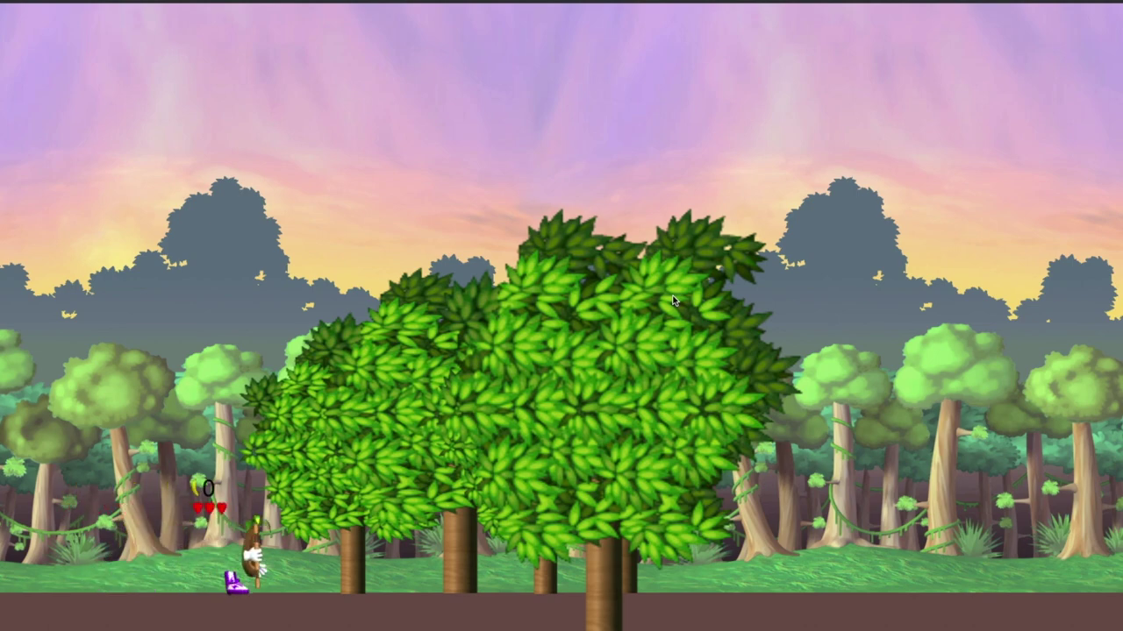
key("Right")
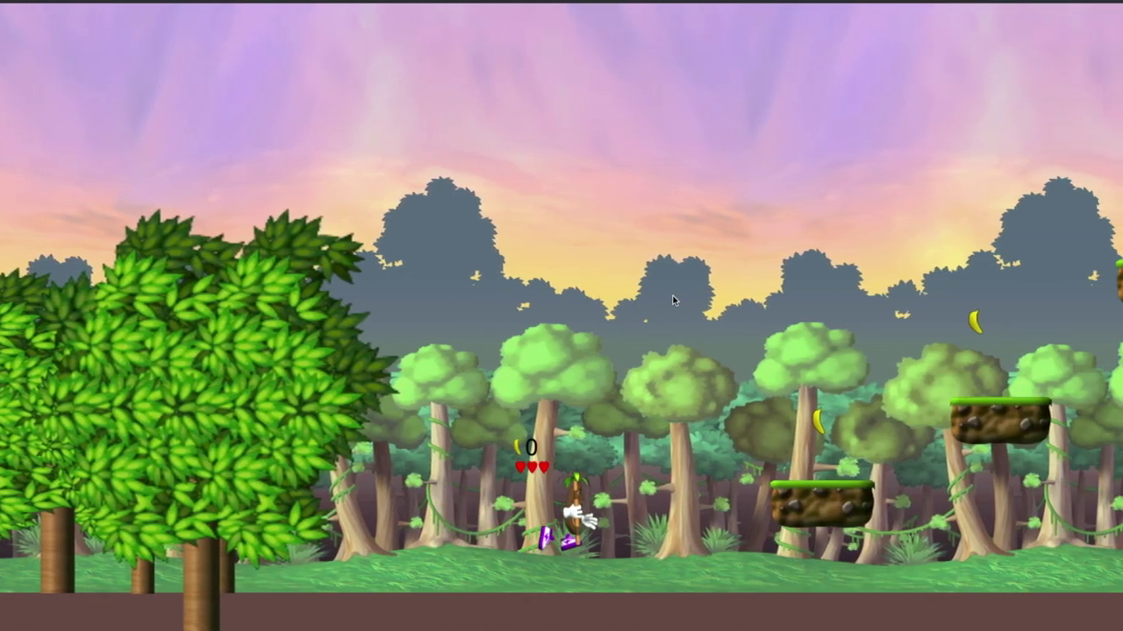
key("space")
key("Right")
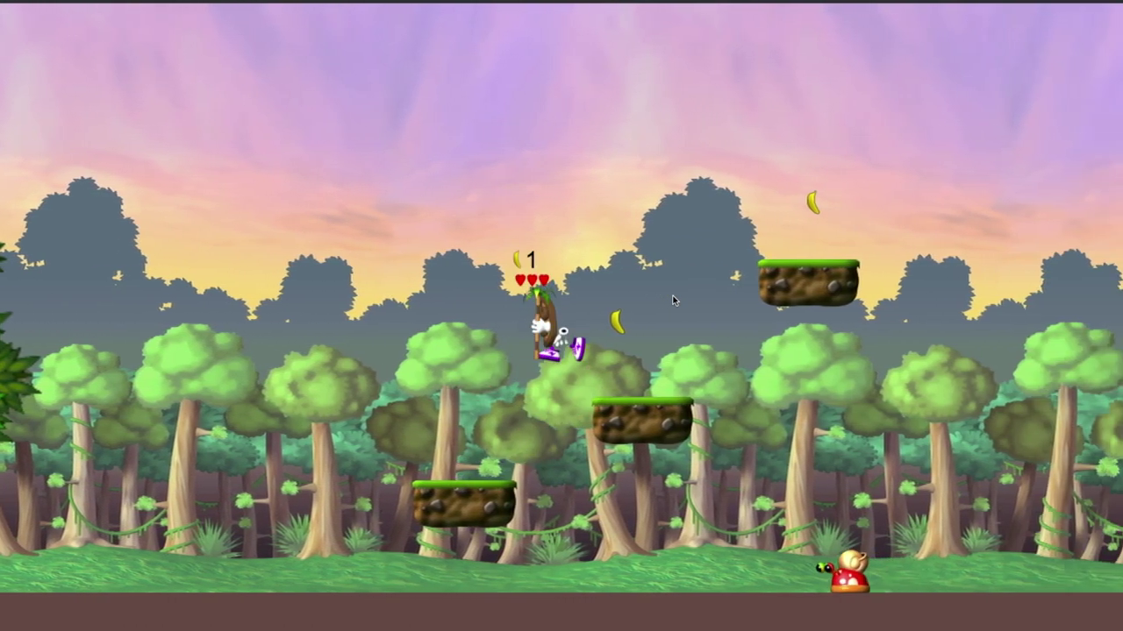
key("Right")
key("space")
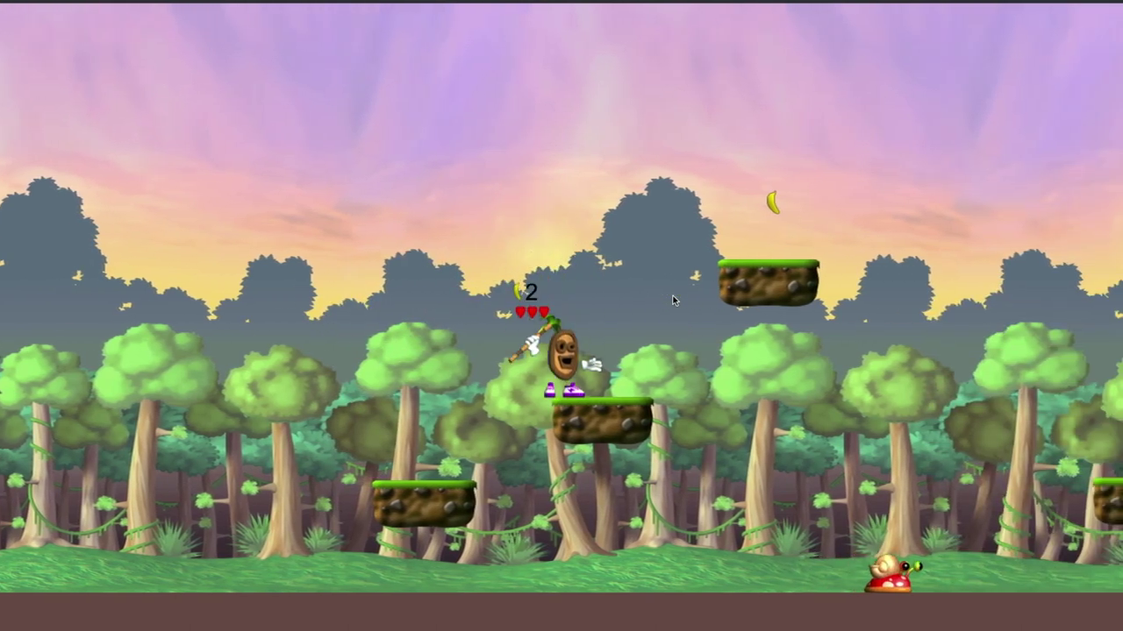
key("Right")
key("space")
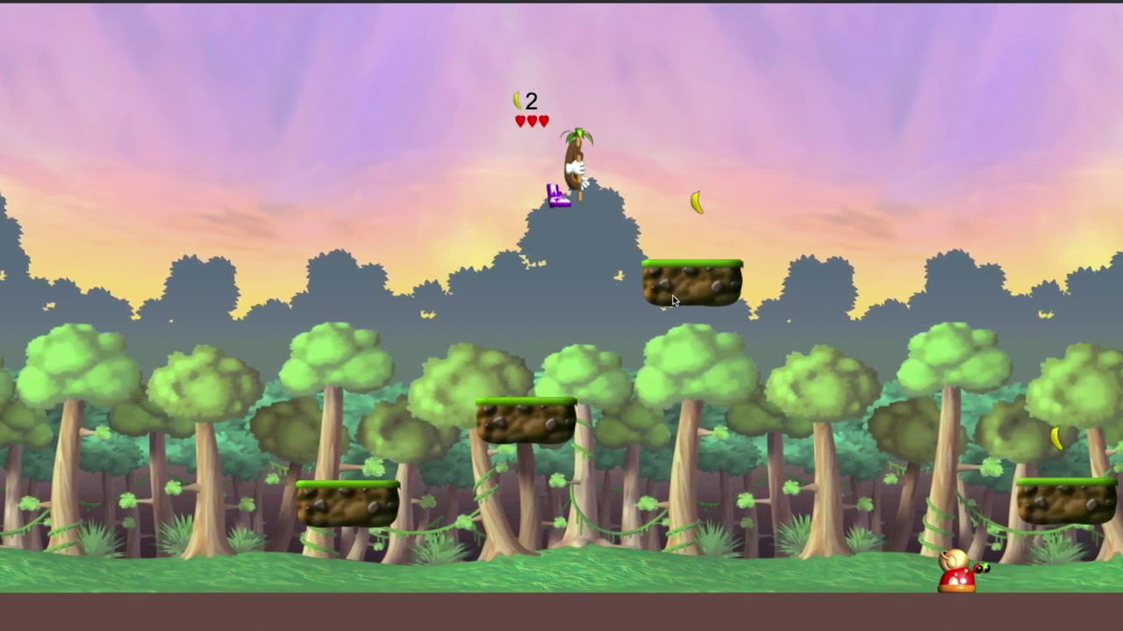
key("Right")
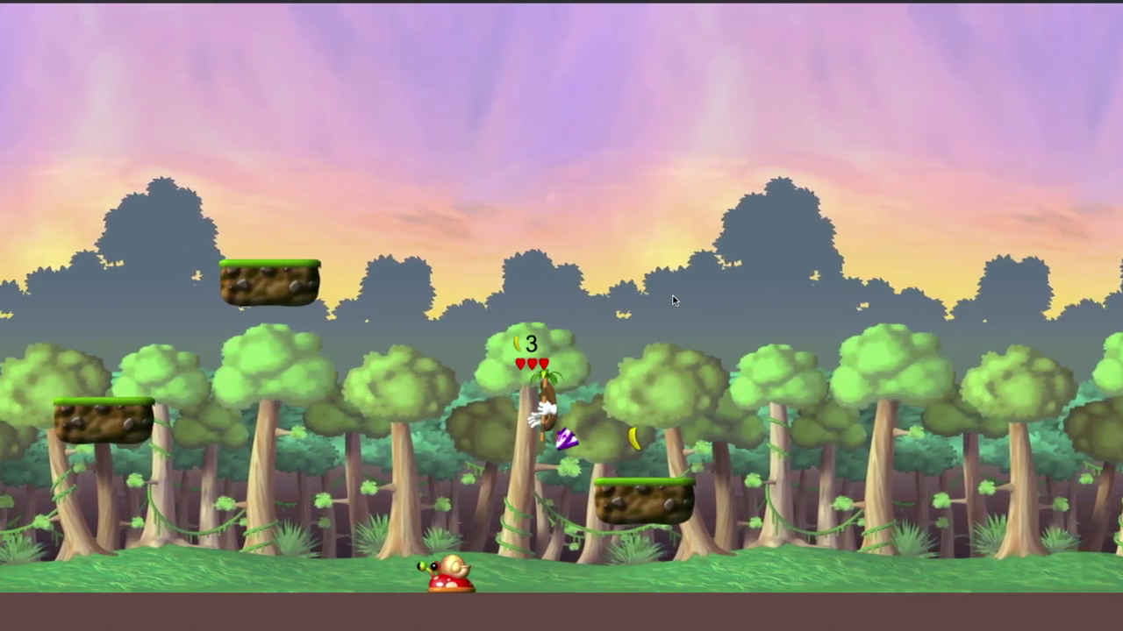
key("Left")
key("Right")
key("space")
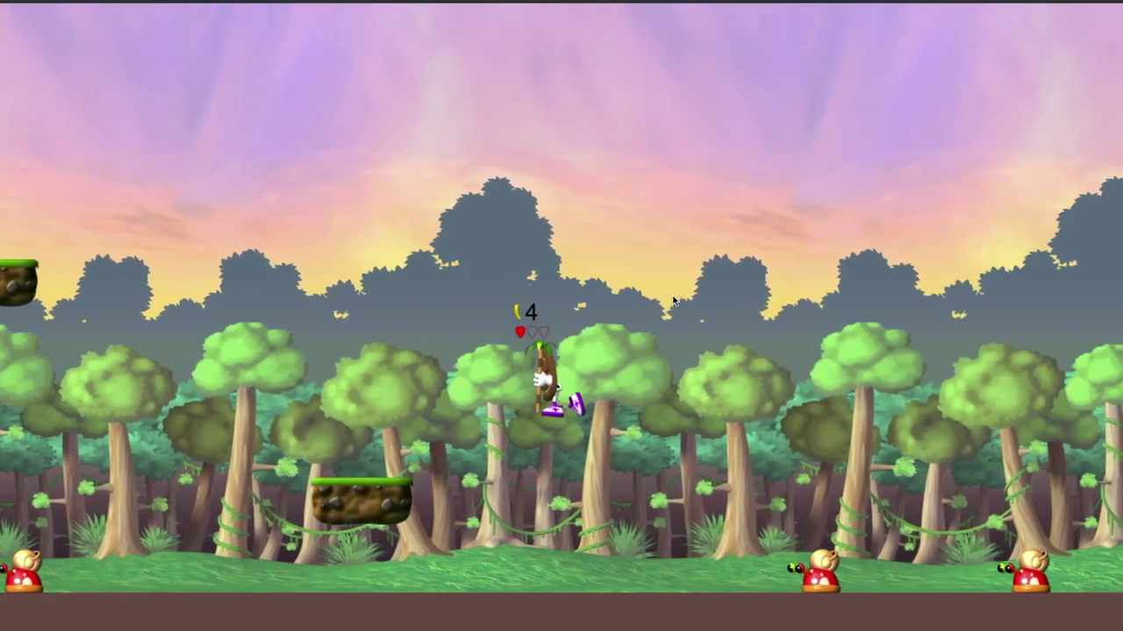
key("Right")
key("space")
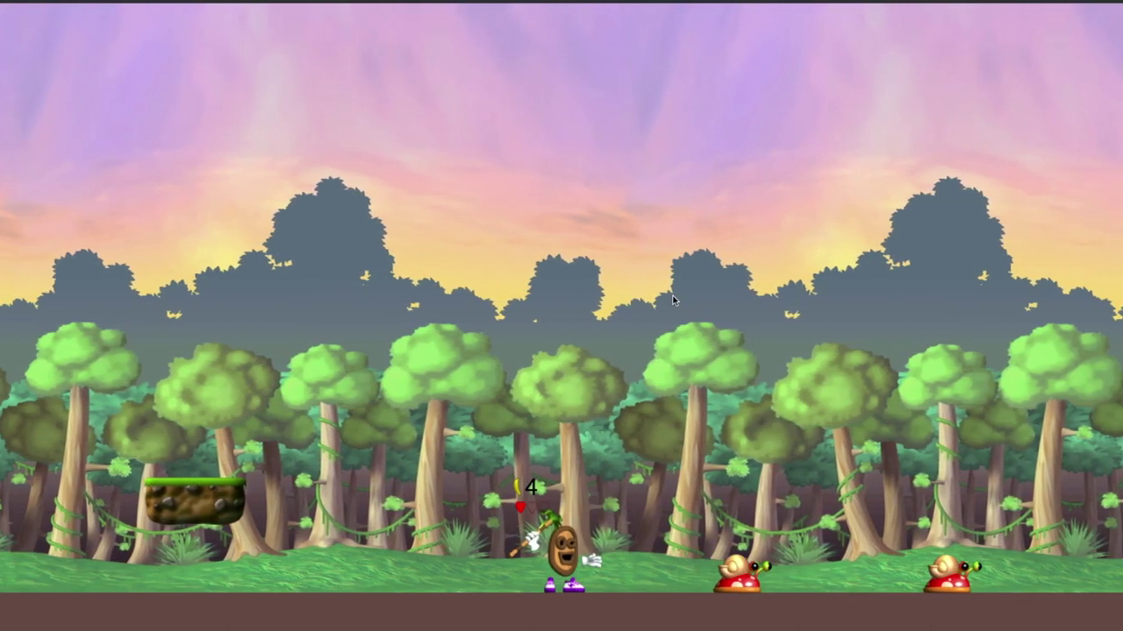
key("Right")
key("Left")
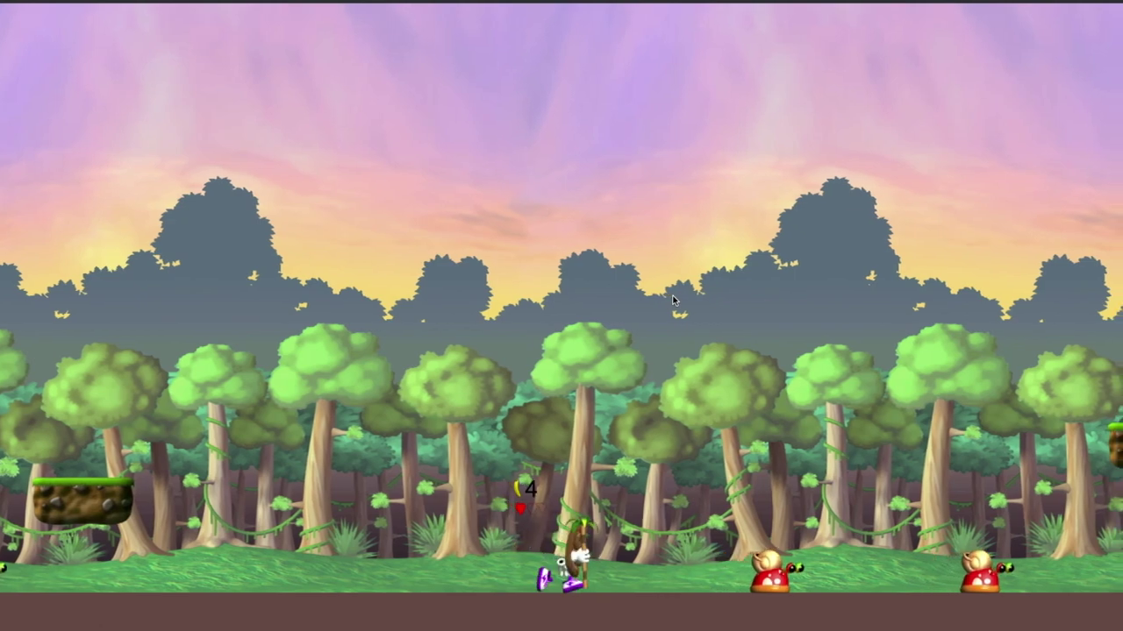
key("Right")
key("space")
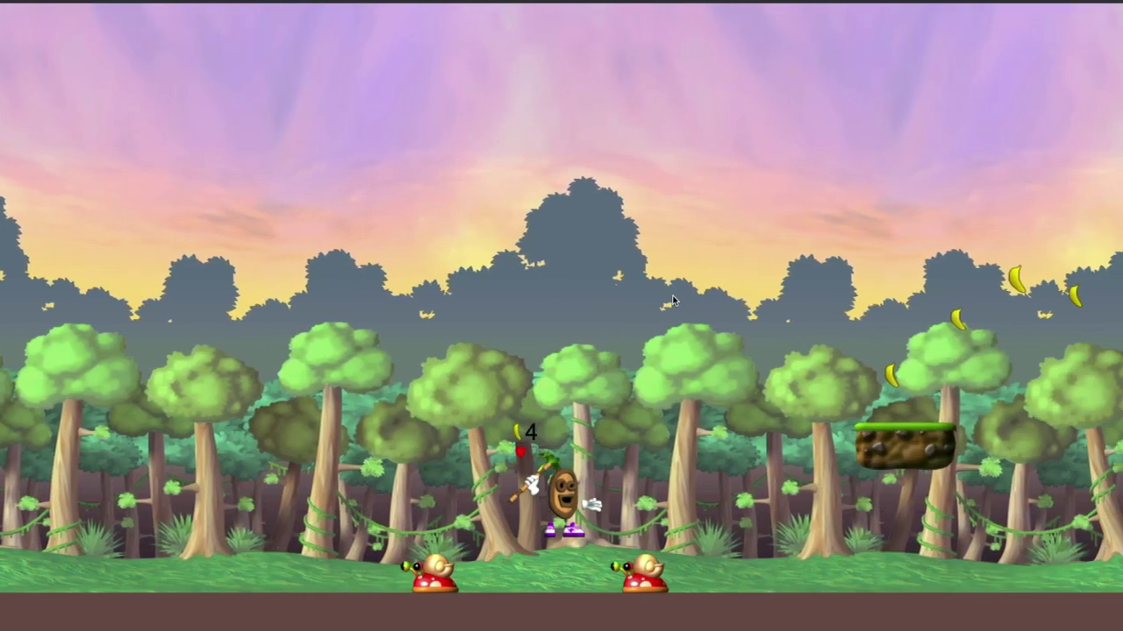
key("Right")
key("space")
key("space")
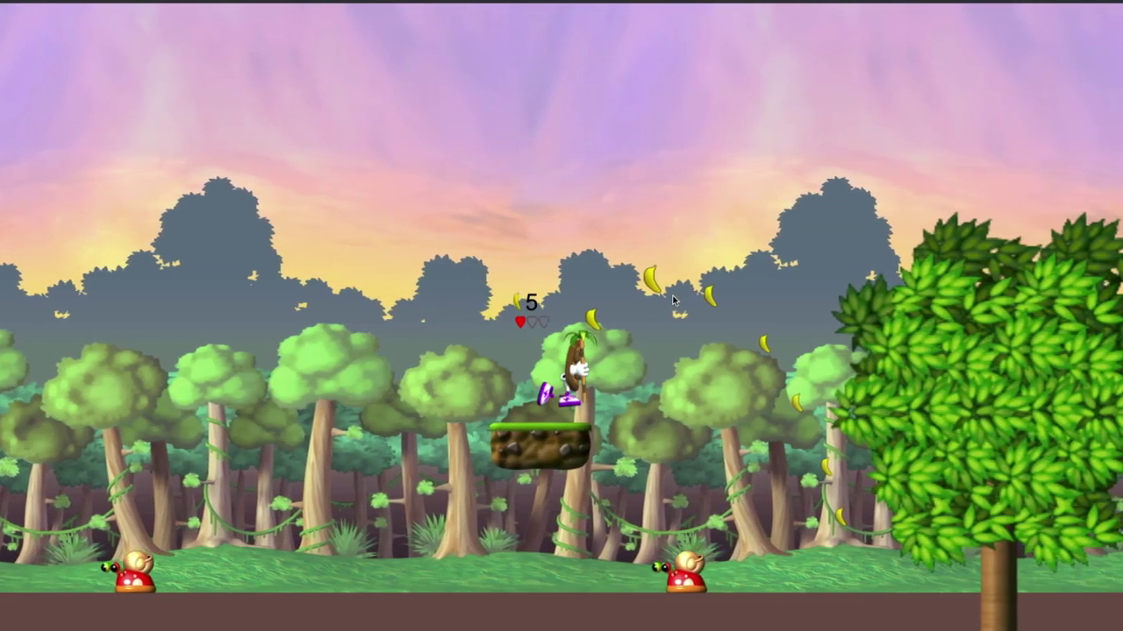
key("Right")
key("space")
key("space")
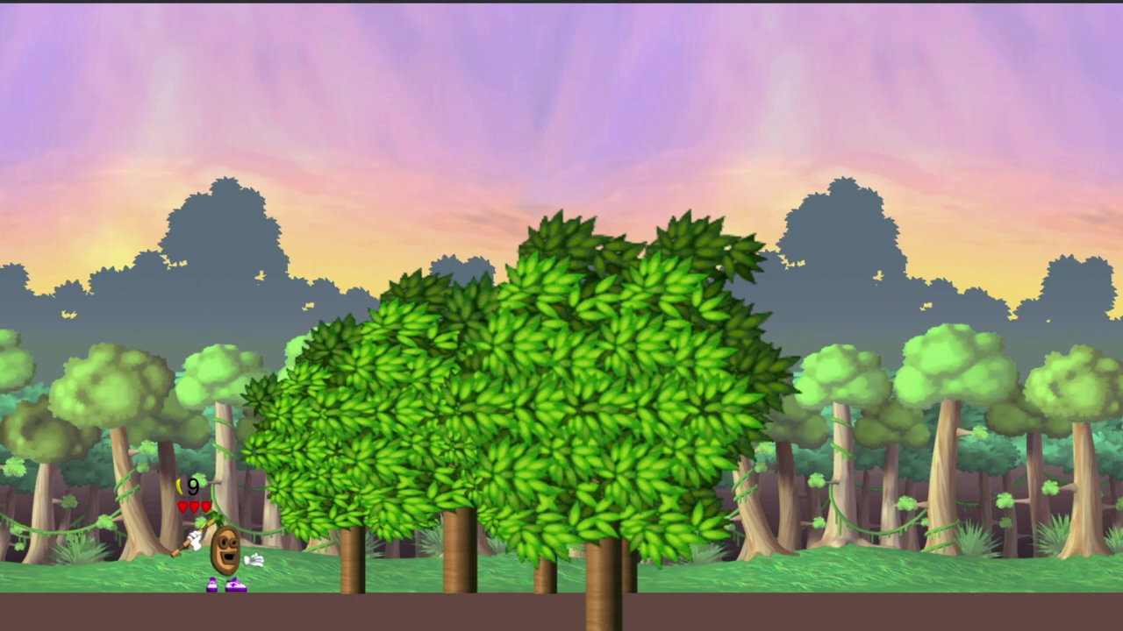
key("alt+Tab")
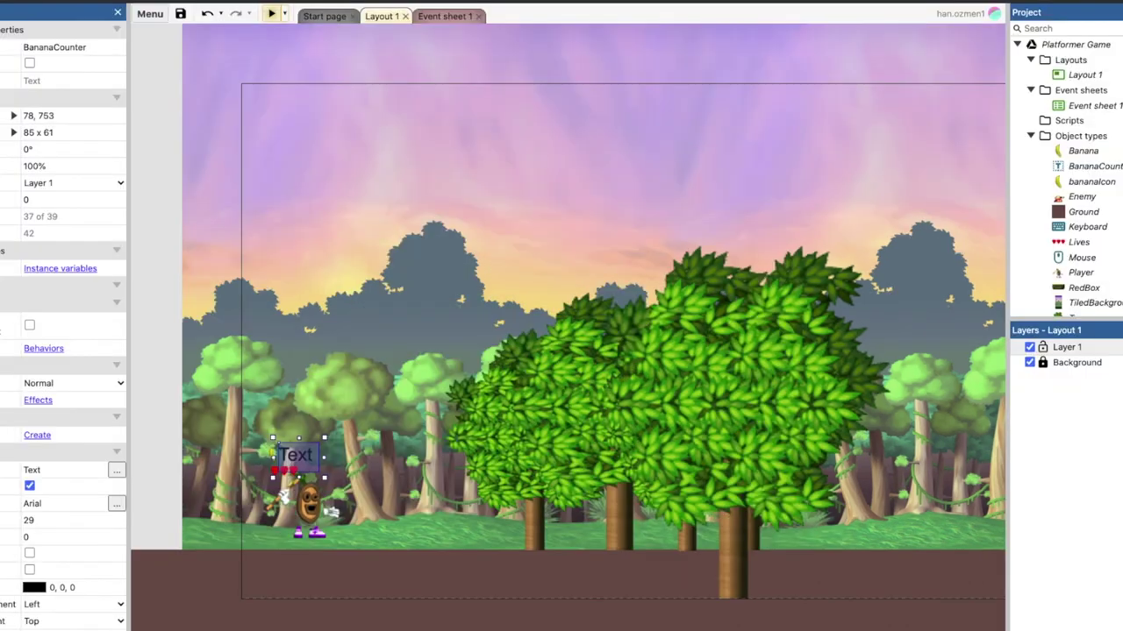
- In the event sheet, add a Player Set value action to the PlayerLives ≤ 0 event that sets Bananas to 0
left_click(439, 17)
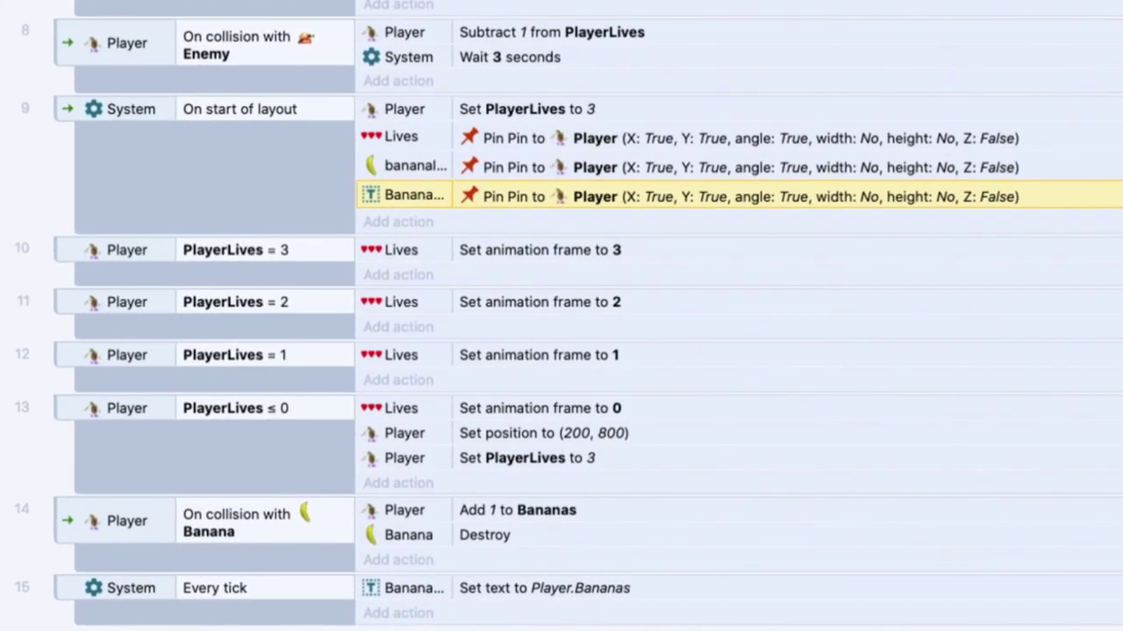
left_click(201, 416)
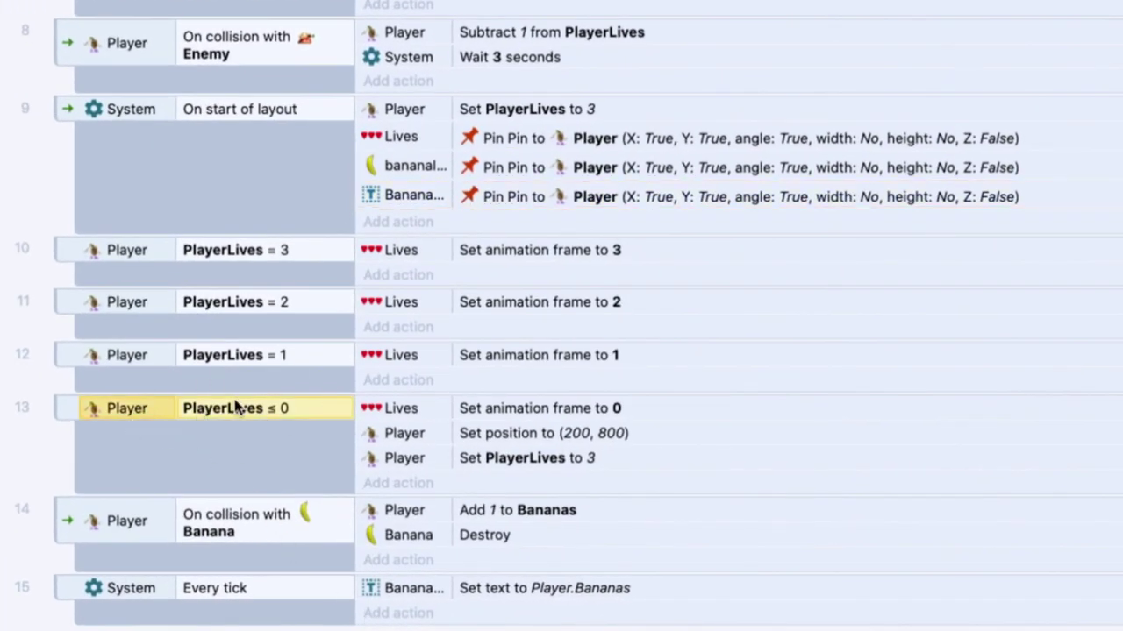
left_click(495, 459)
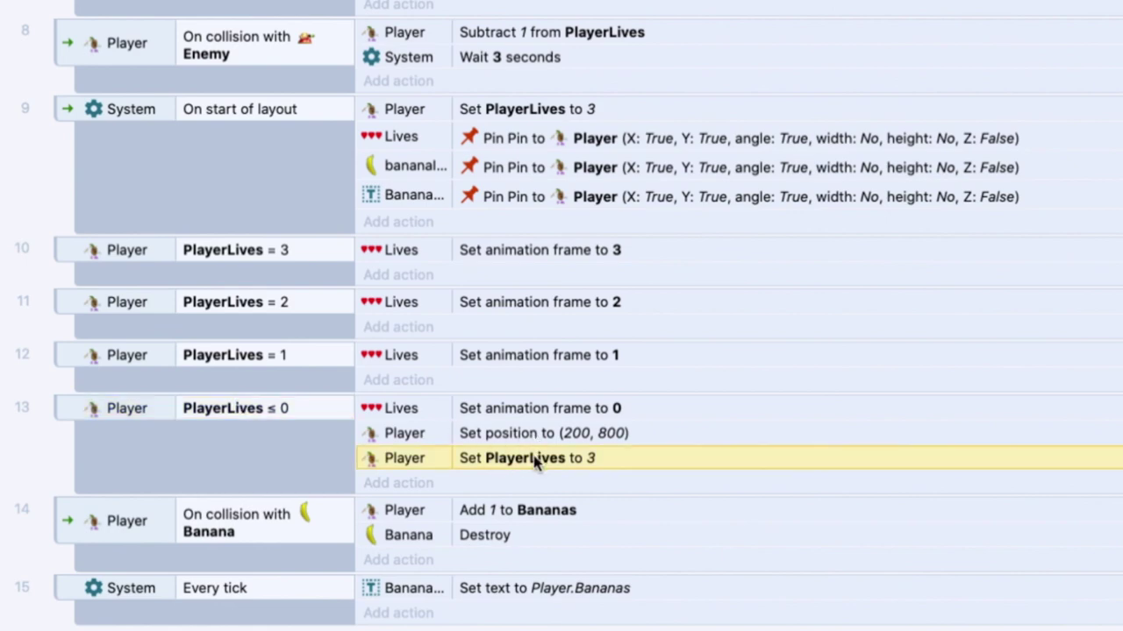
left_click(399, 483)
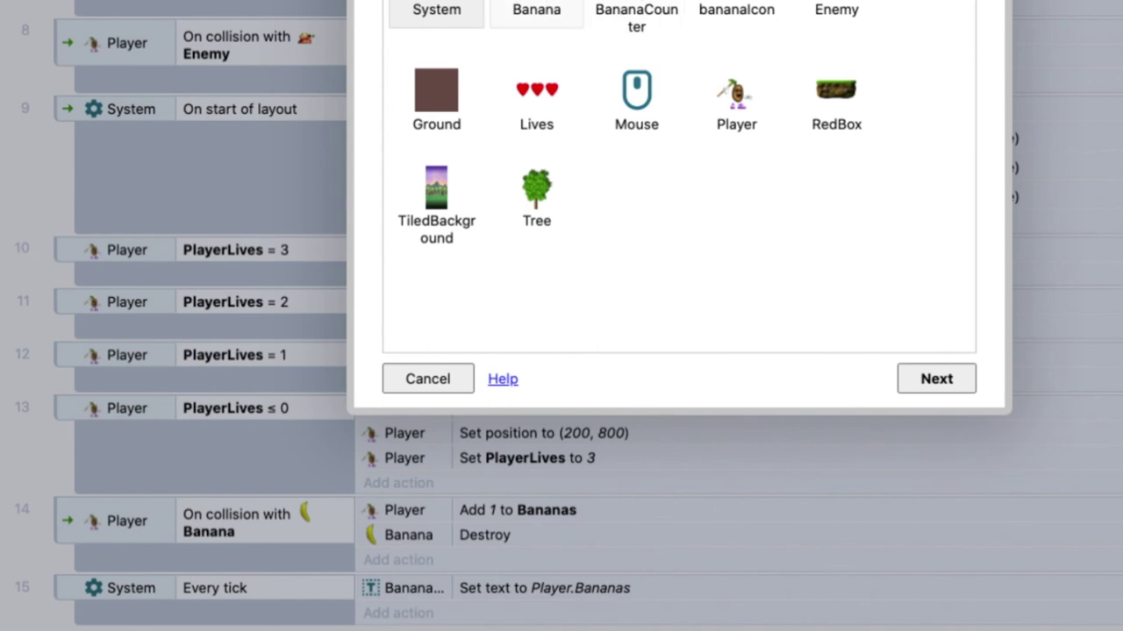
left_click(739, 94)
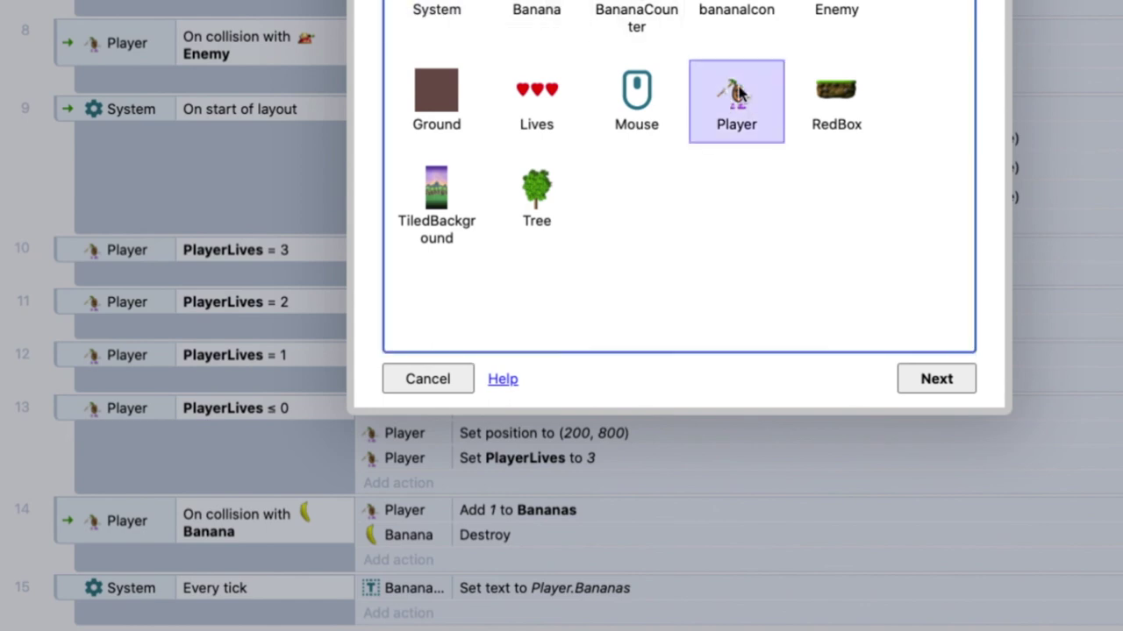
double_click(739, 93)
scroll(580, 201, "down", 2)
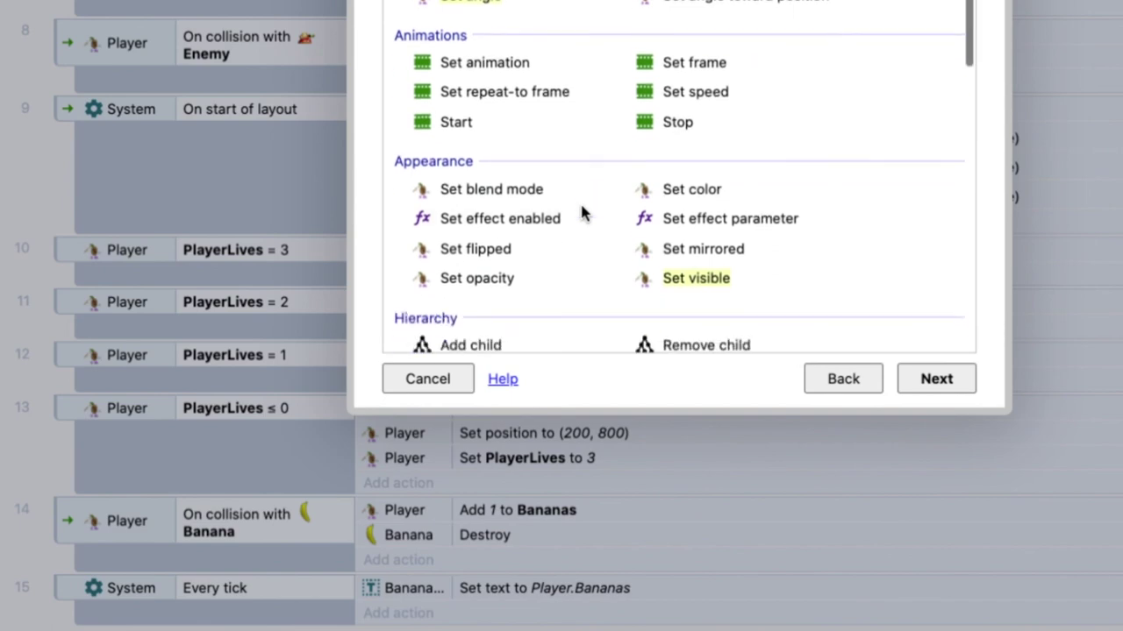
scroll(581, 211, "down", 5)
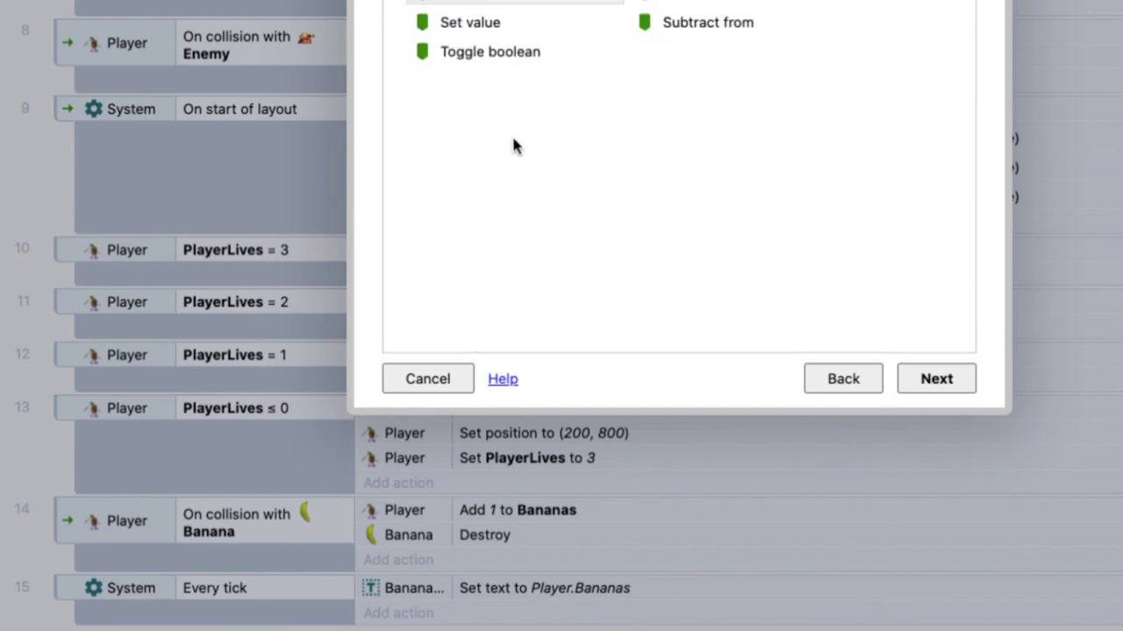
double_click(480, 25)
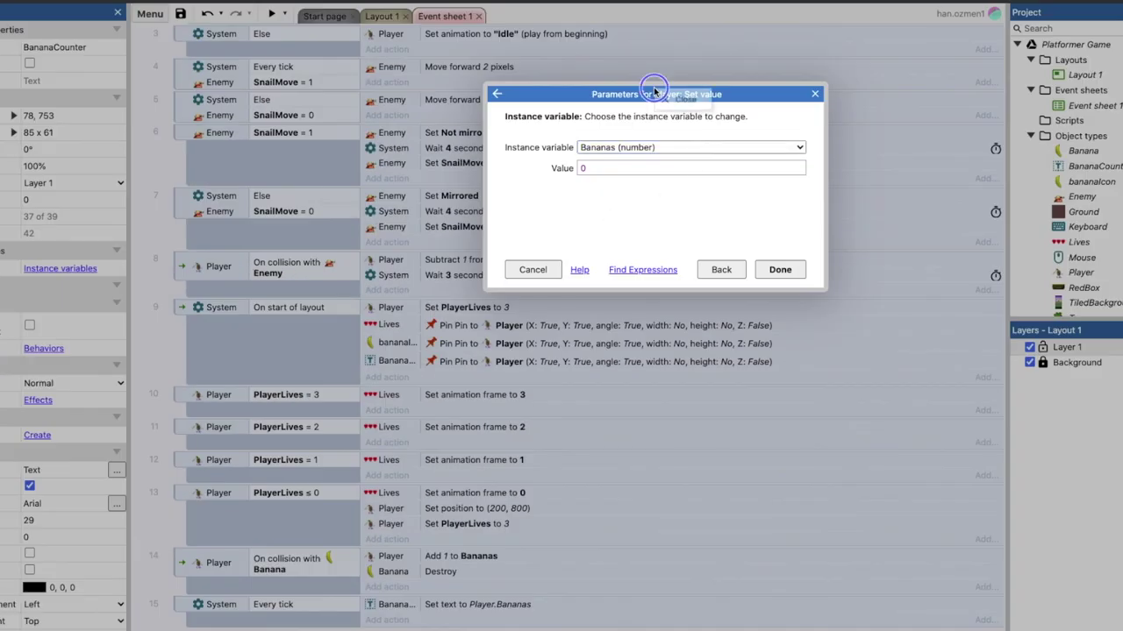
left_click_drag(657, 93, 526, 256)
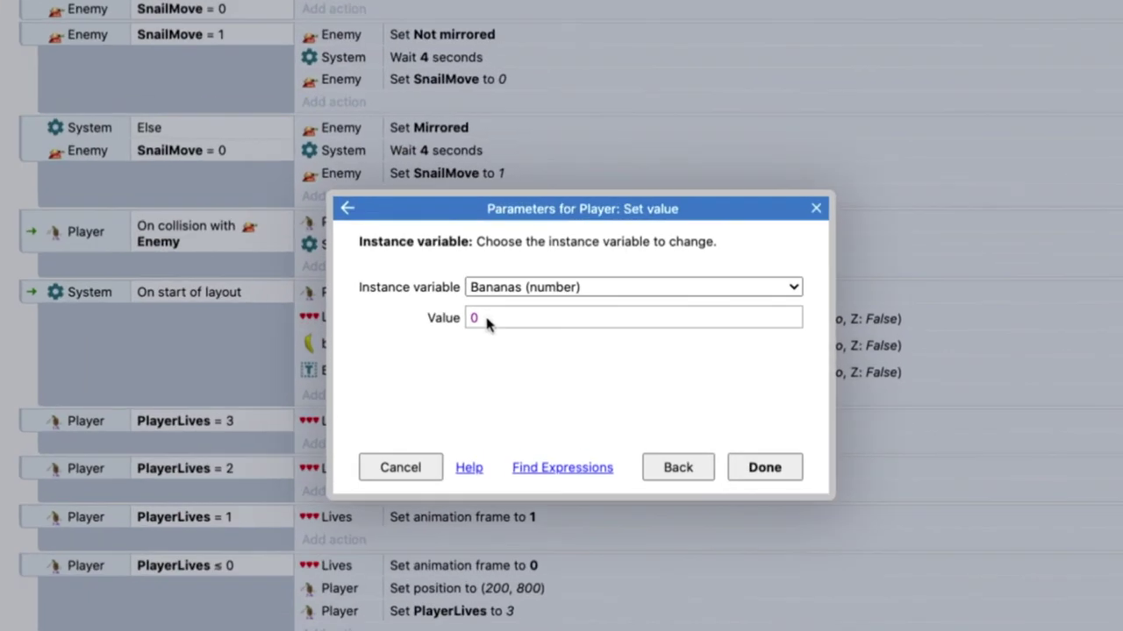
left_click(753, 469)
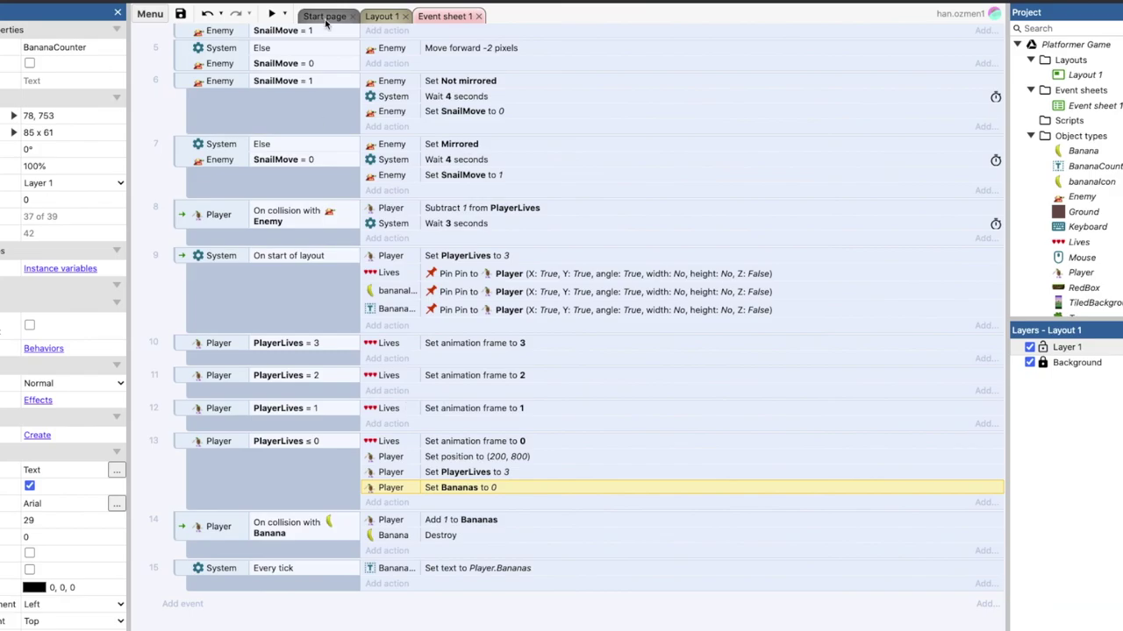
- Preview the game to test the banana counter's reset when the player runs out of lives
left_click(271, 13)
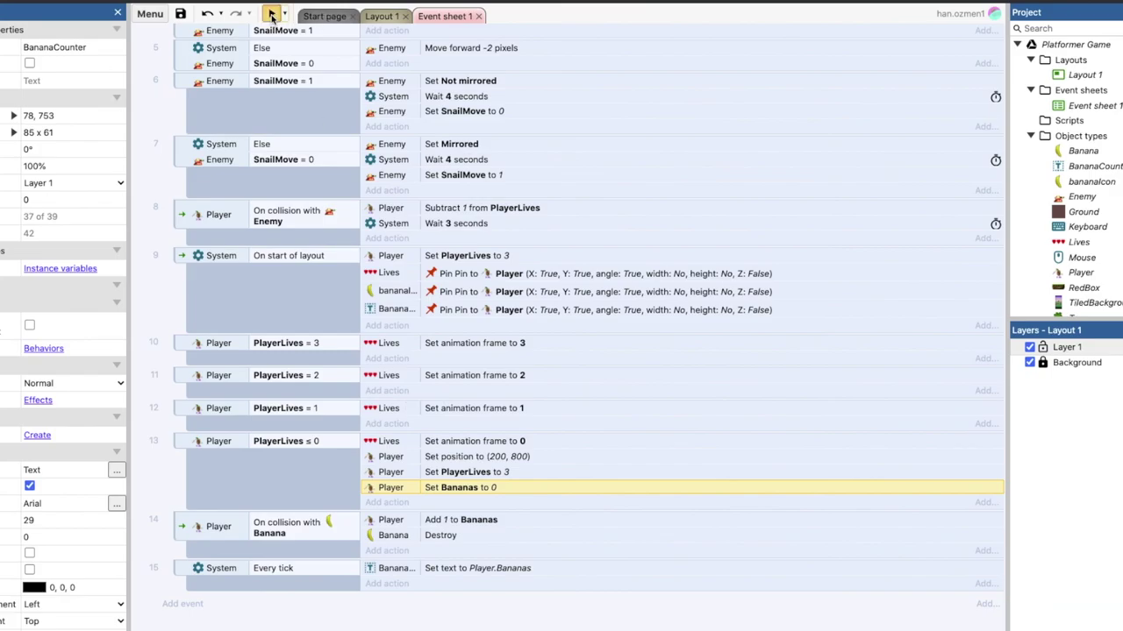